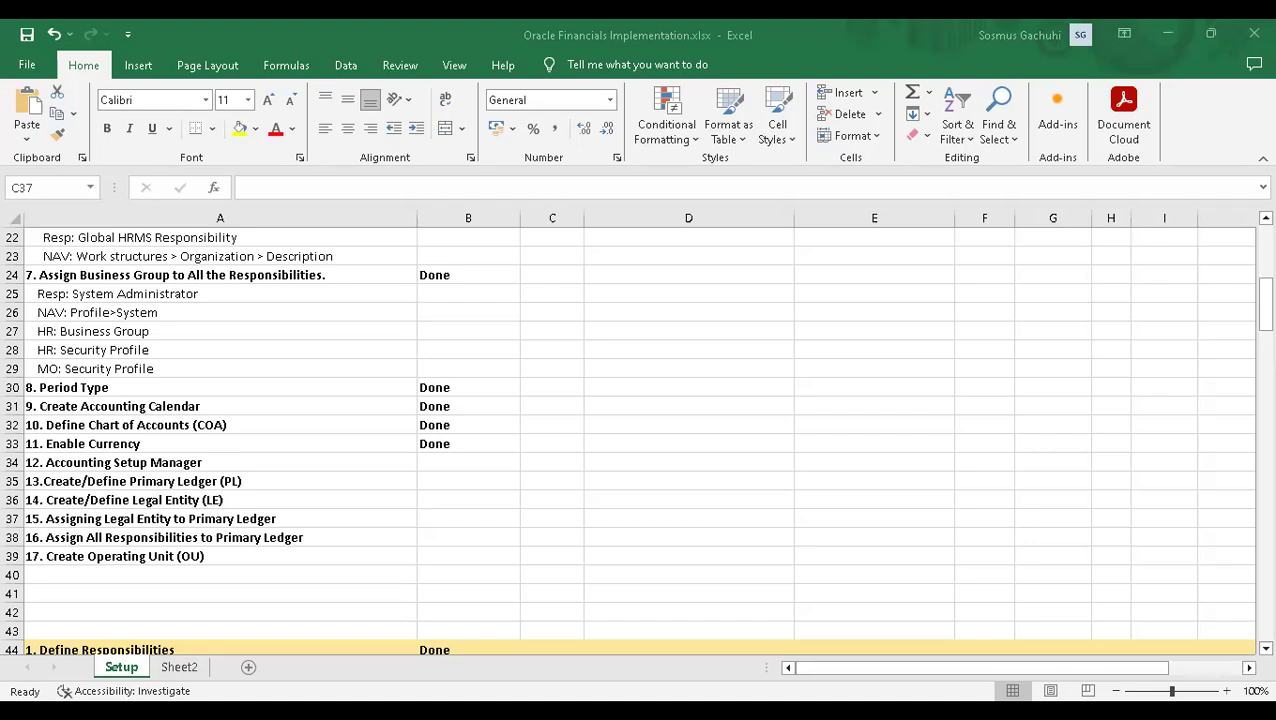
# Mark task 12, Accounting Setup Manager, as Done in cell B34 of the Setup sheet.
pyautogui.click(161, 486)
pyautogui.click(195, 483)
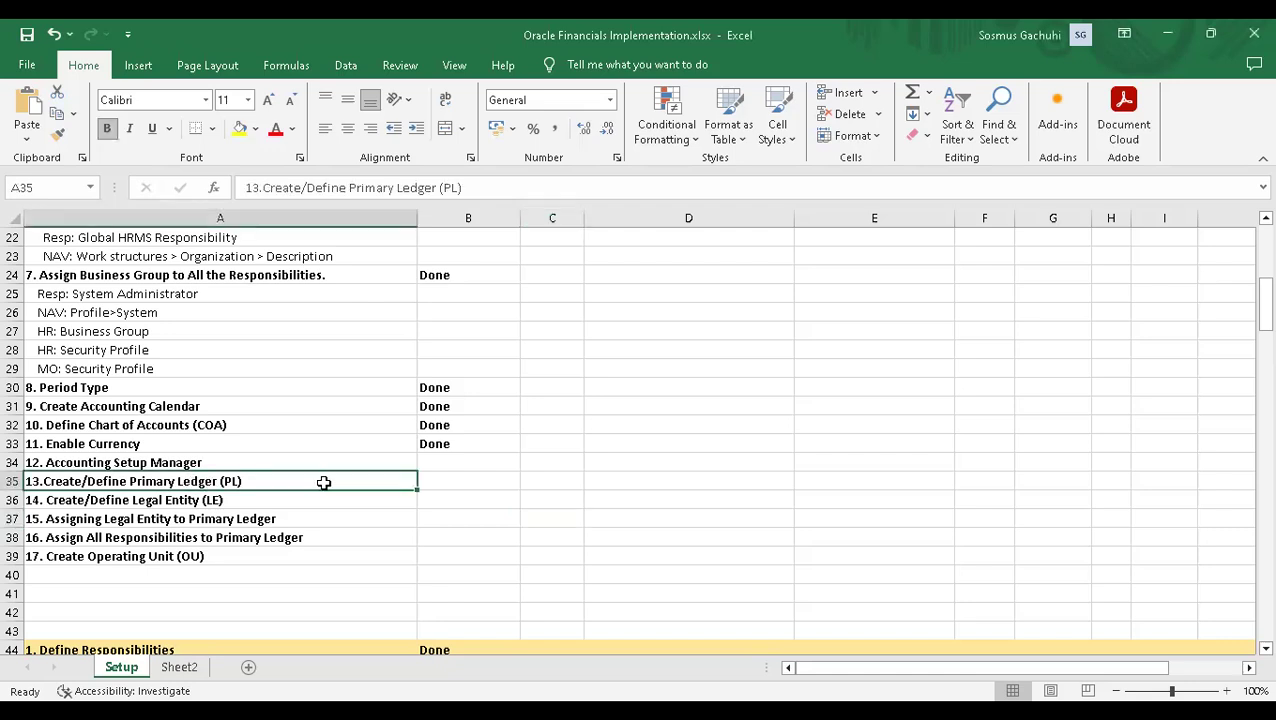
pyautogui.click(435, 463)
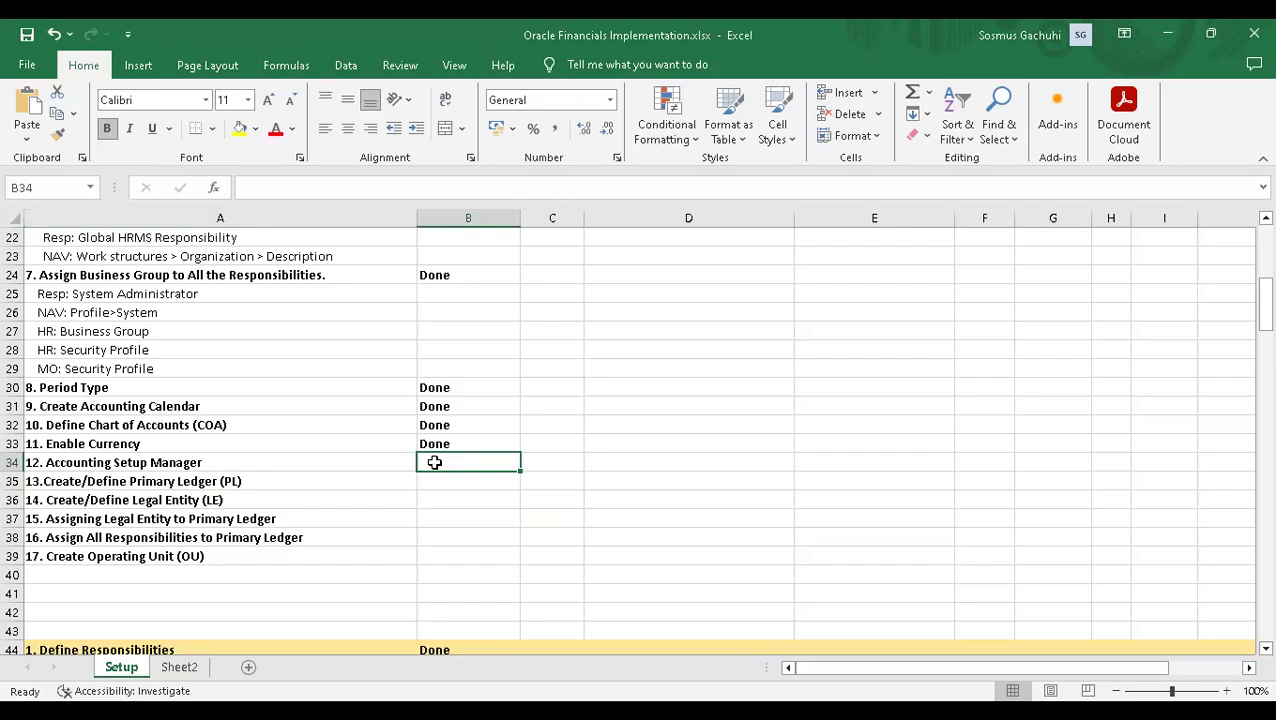
pyautogui.write('Done')
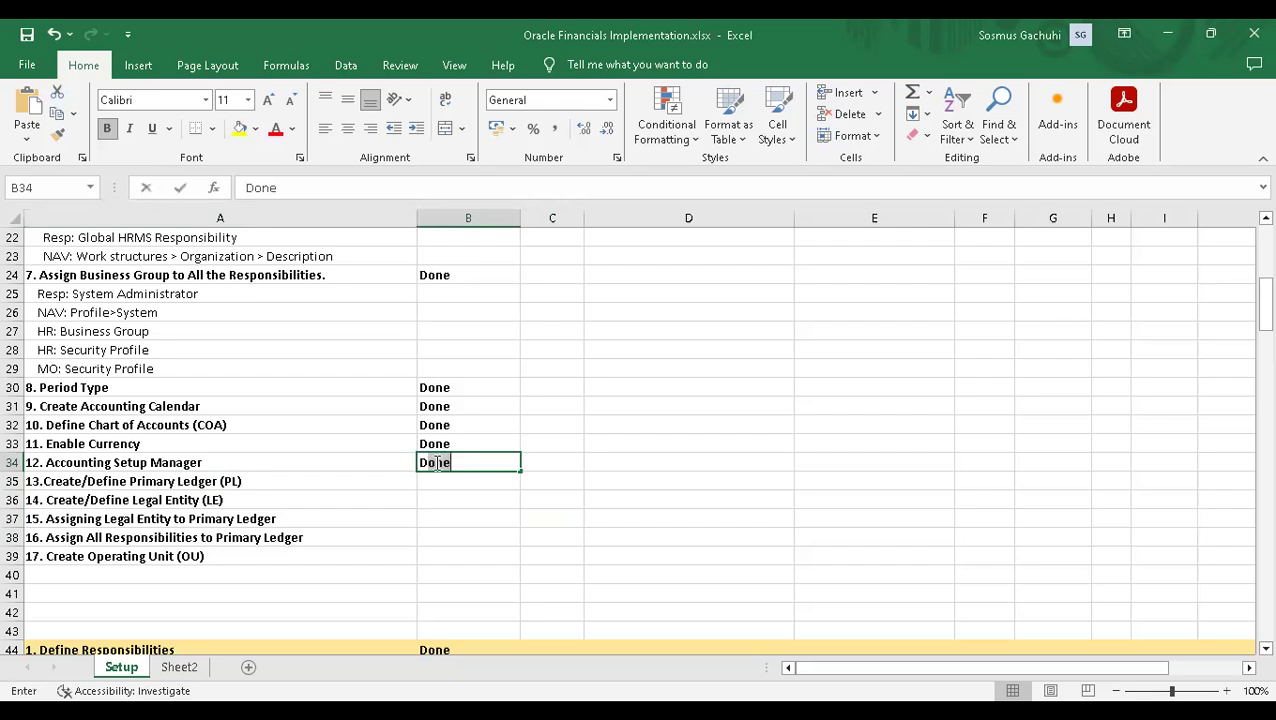
pyautogui.press('Return')
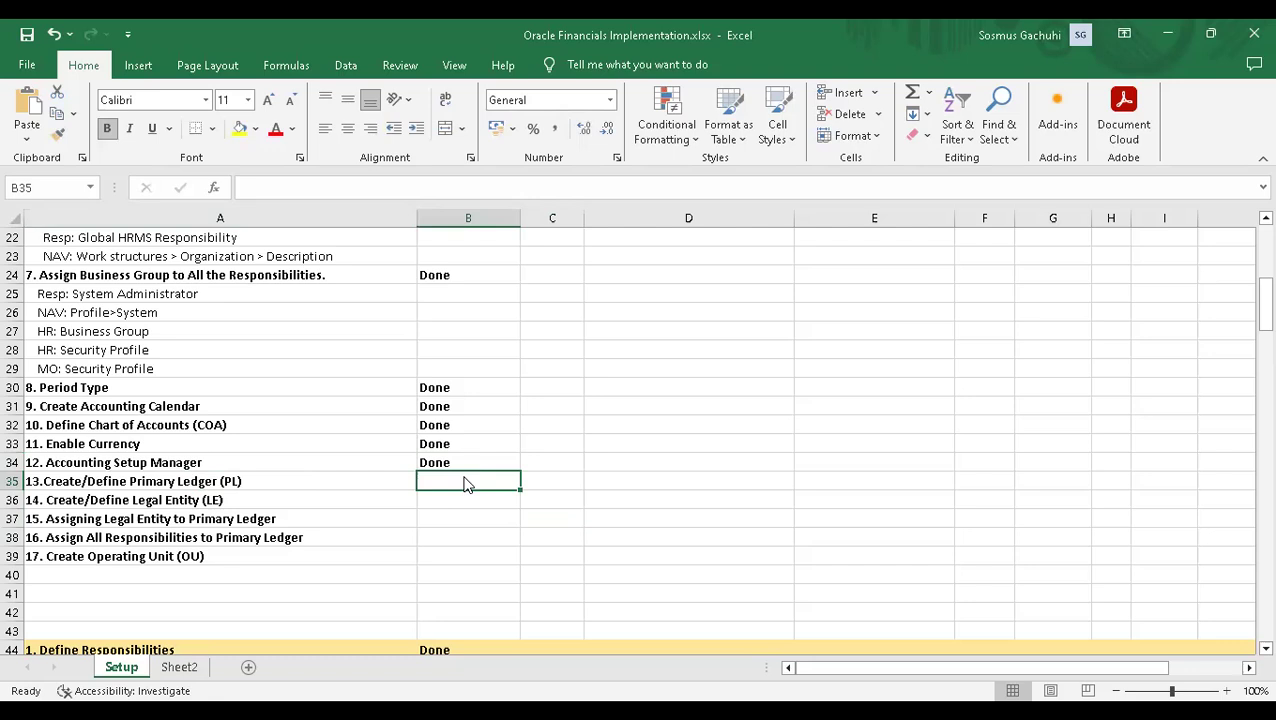
# Switch to Firefox to close the Accounting Setup Manager tab, then go to Oracle Applications and select the Setup function in the Navigator.
pyautogui.hotkey('alt', 'Tab')
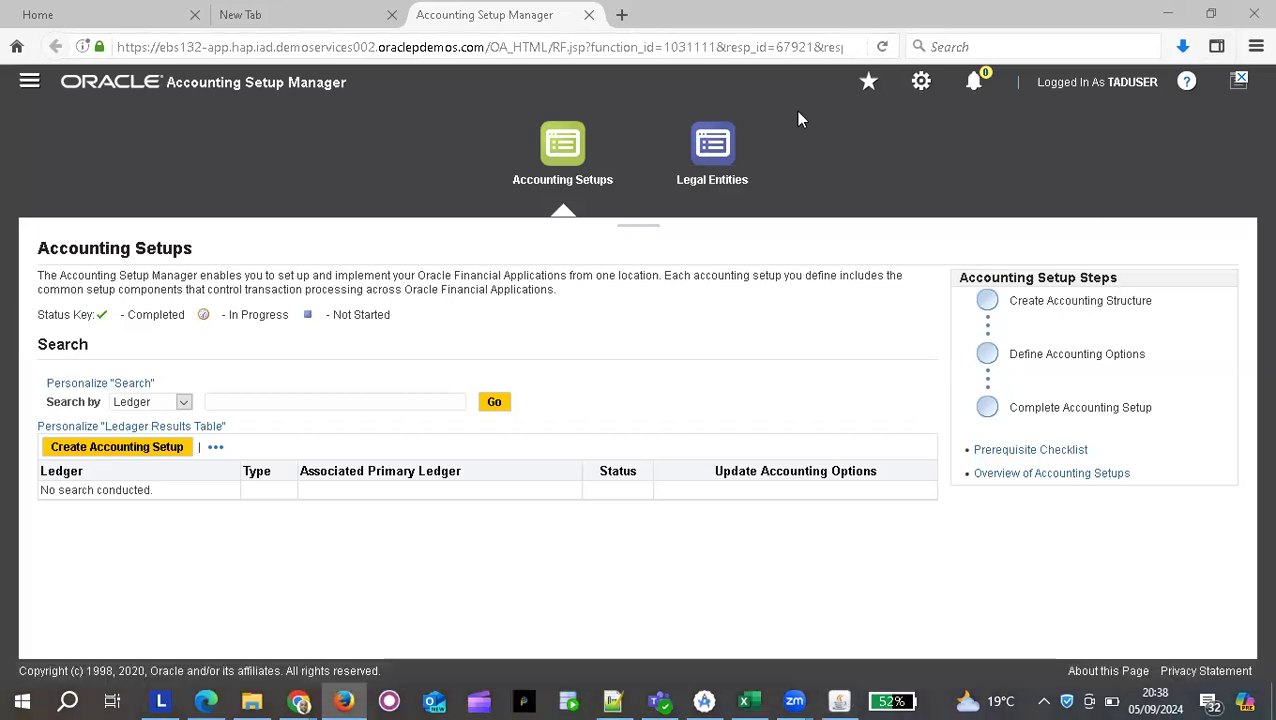
pyautogui.click(589, 15)
pyautogui.hotkey('alt', 'Tab')
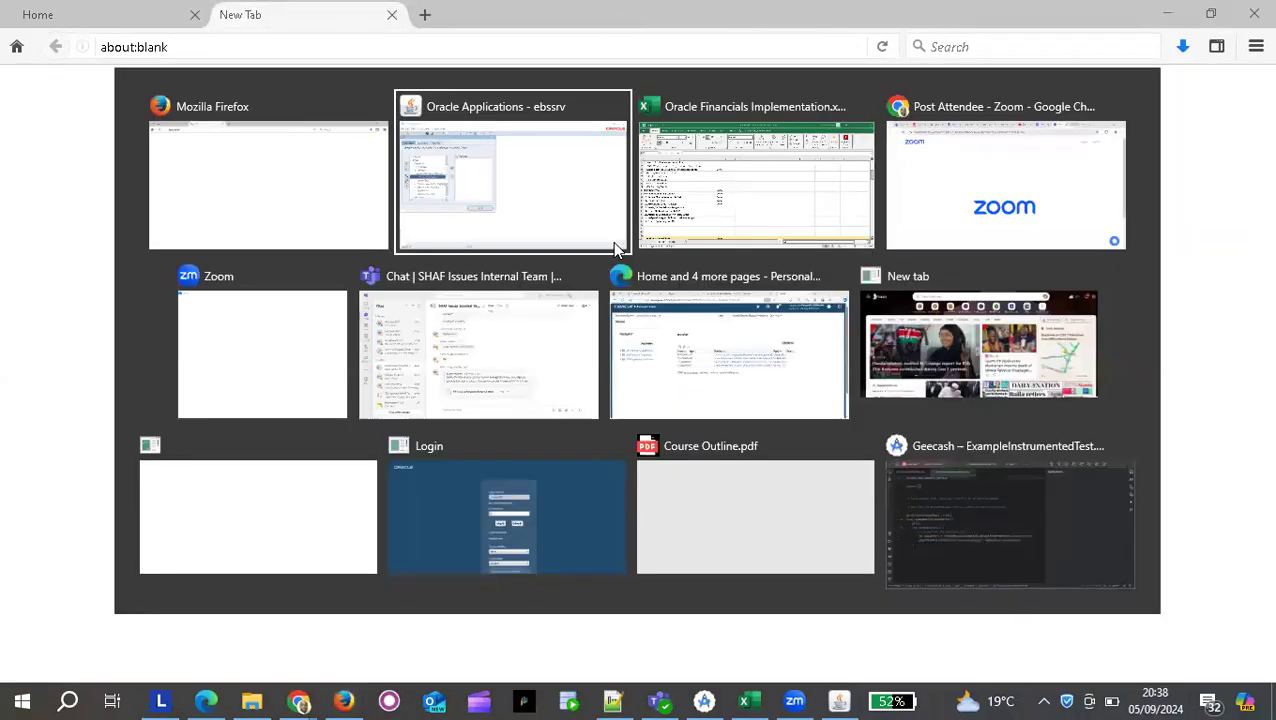
pyautogui.click(46, 360)
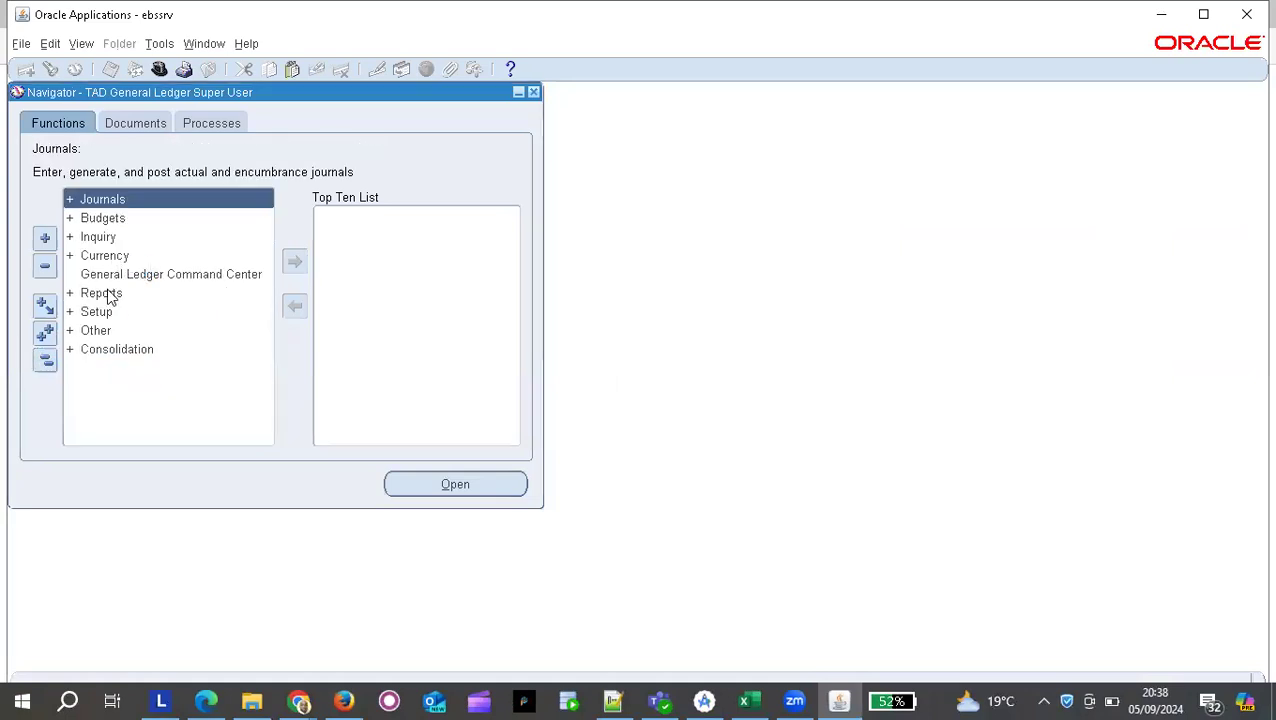
pyautogui.click(100, 311)
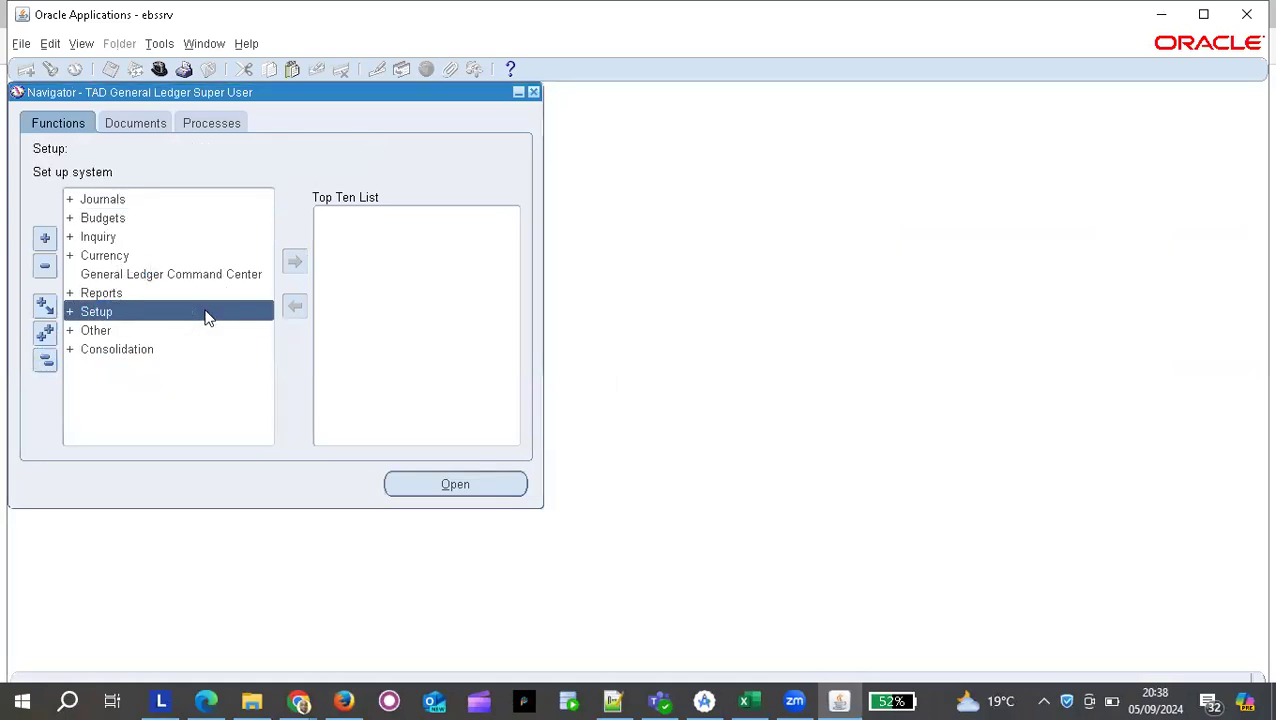
# Switch to the Excel implementation workbook and look up the responsibility and navigation path noted under 13. Primary Ledger.
pyautogui.hotkey('alt', 'Tab')
pyautogui.hotkey('alt', 'Tab')
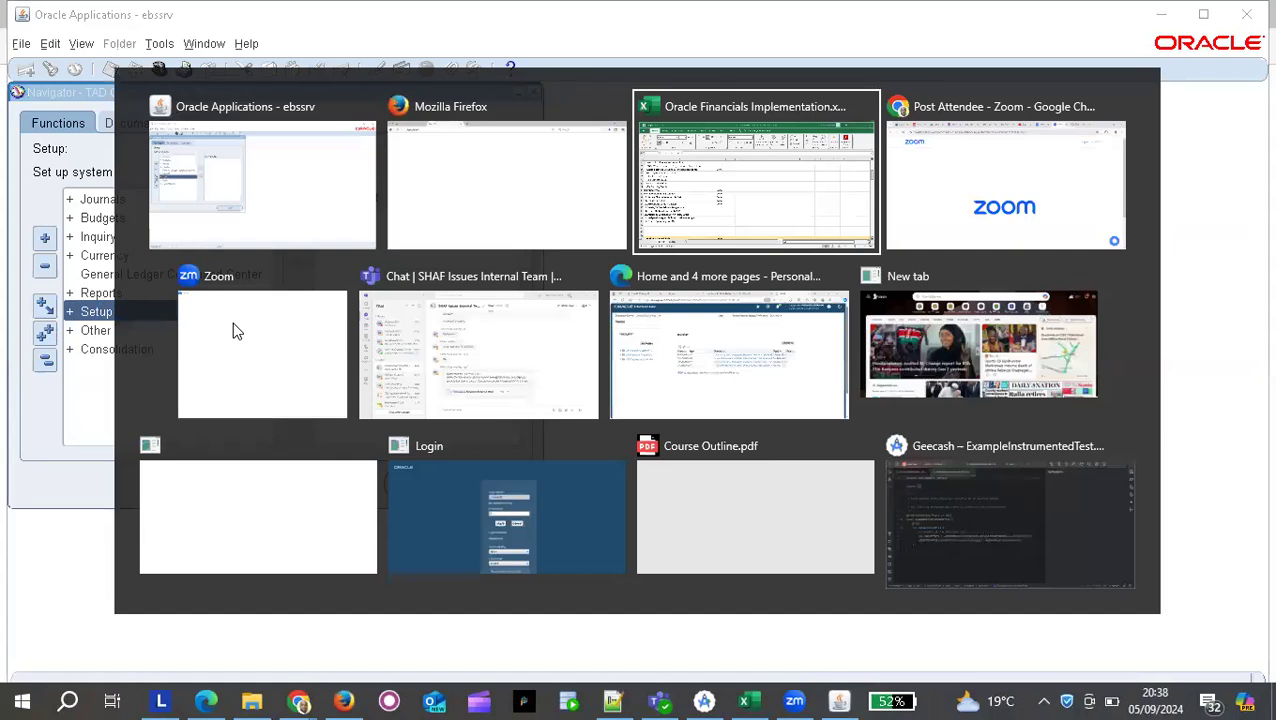
pyautogui.click(158, 462)
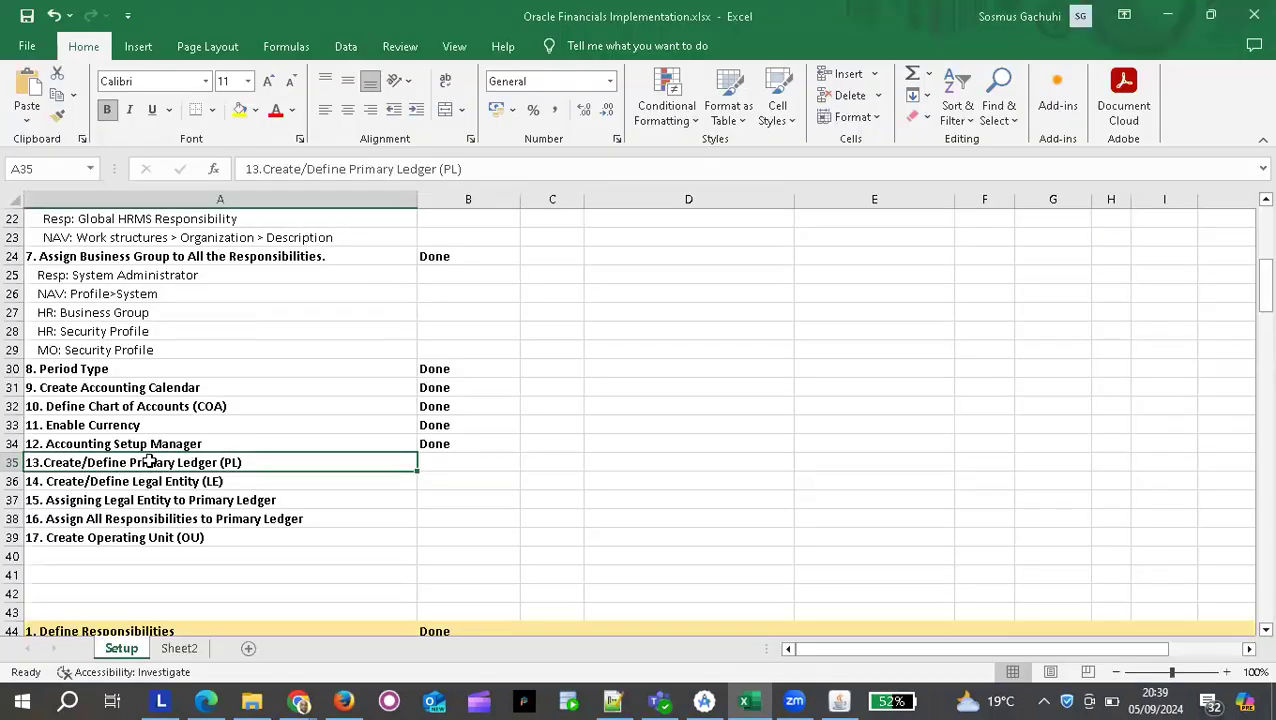
pyautogui.scroll(-20, 149, 461)
pyautogui.scroll(-20, 149, 461)
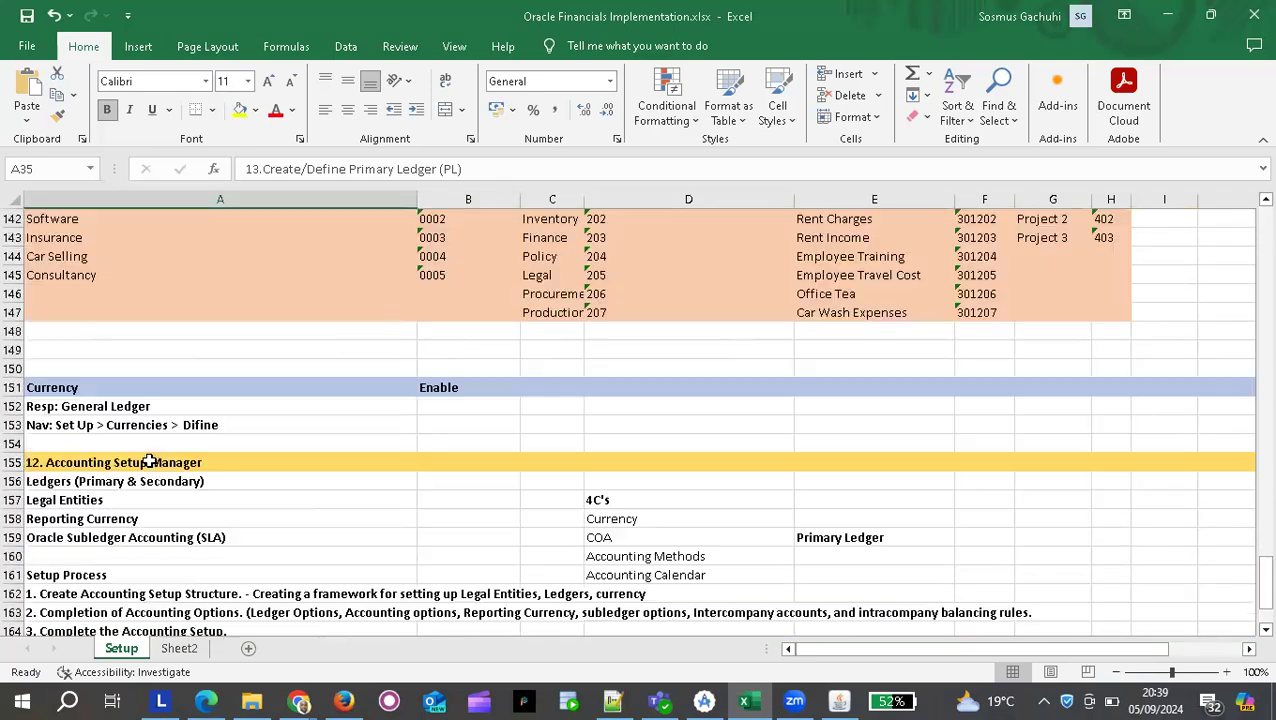
pyautogui.scroll(6, 149, 461)
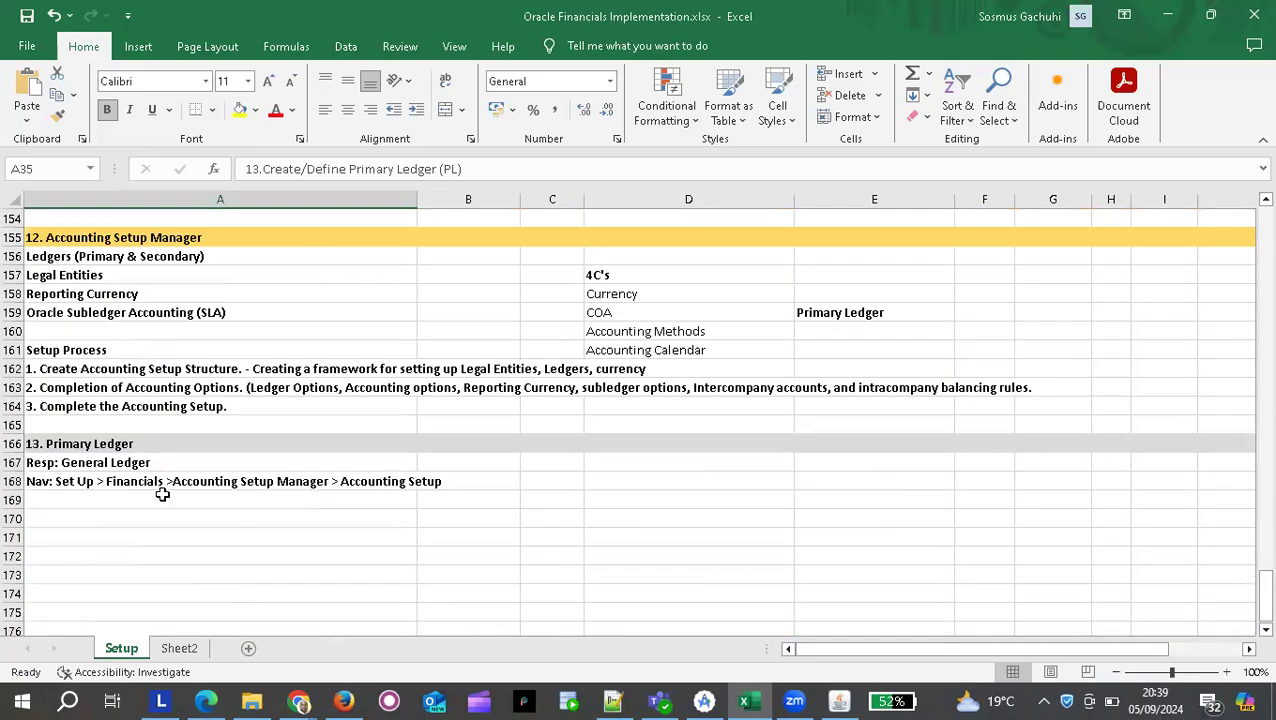
pyautogui.click(162, 484)
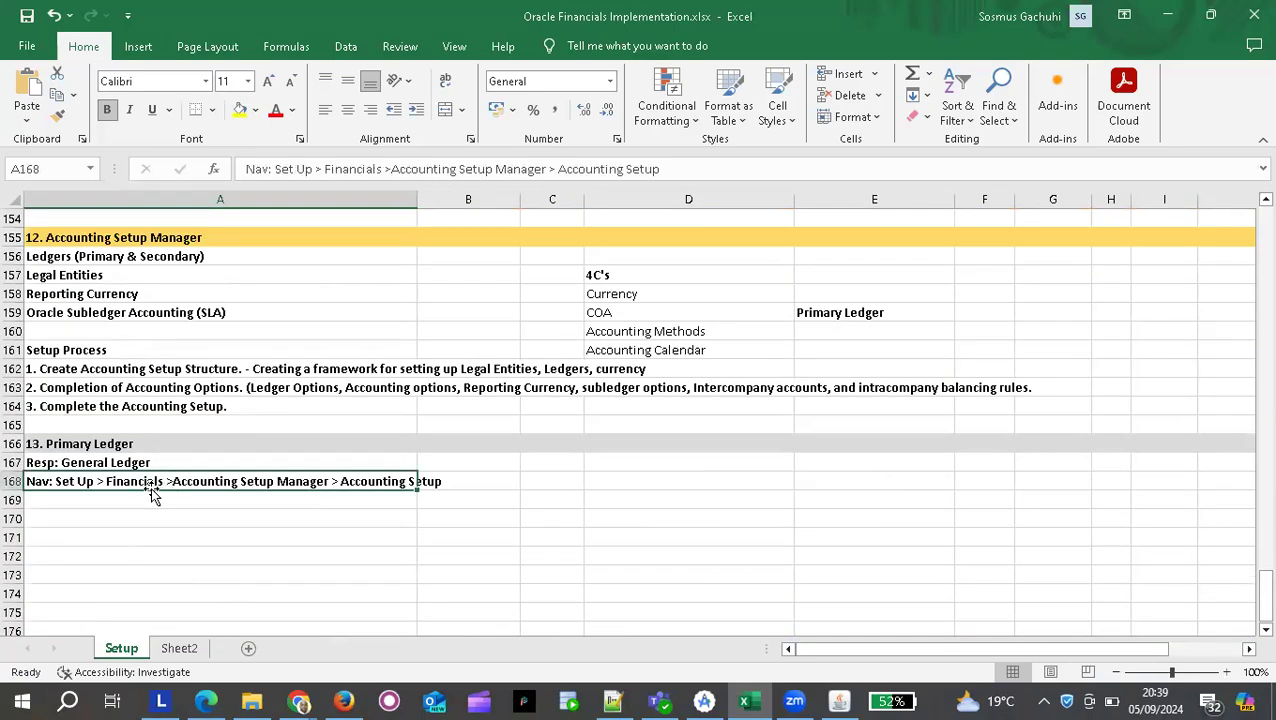
pyautogui.click(102, 463)
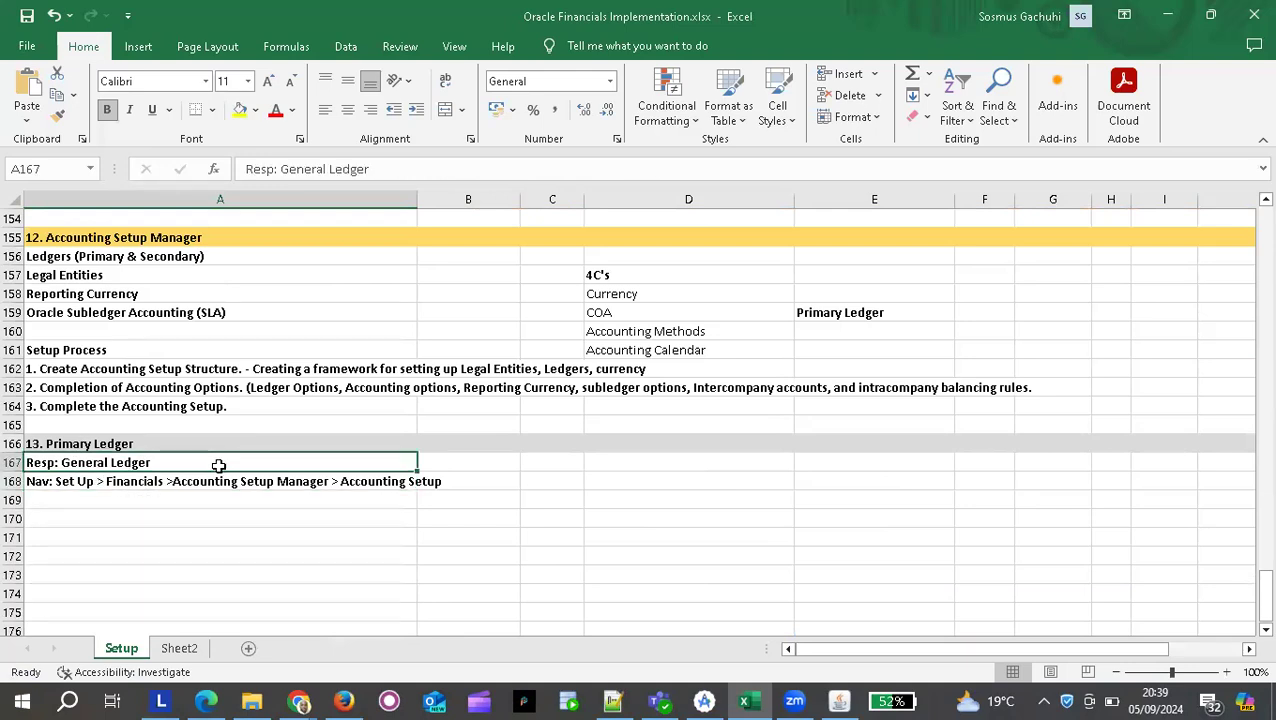
pyautogui.click(152, 484)
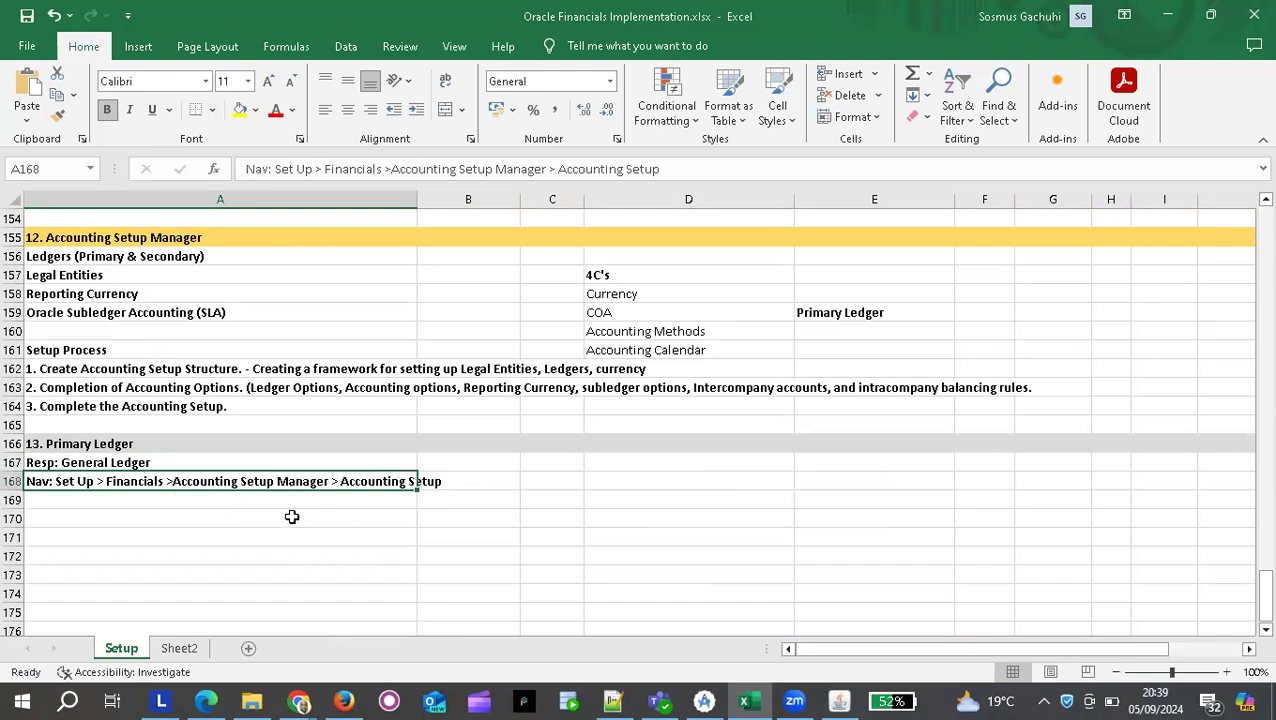
# Return to Oracle Applications and open Accounting Setups through Setup > Financials > Accounting Setup Manager.
pyautogui.hotkey('alt', 'Tab')
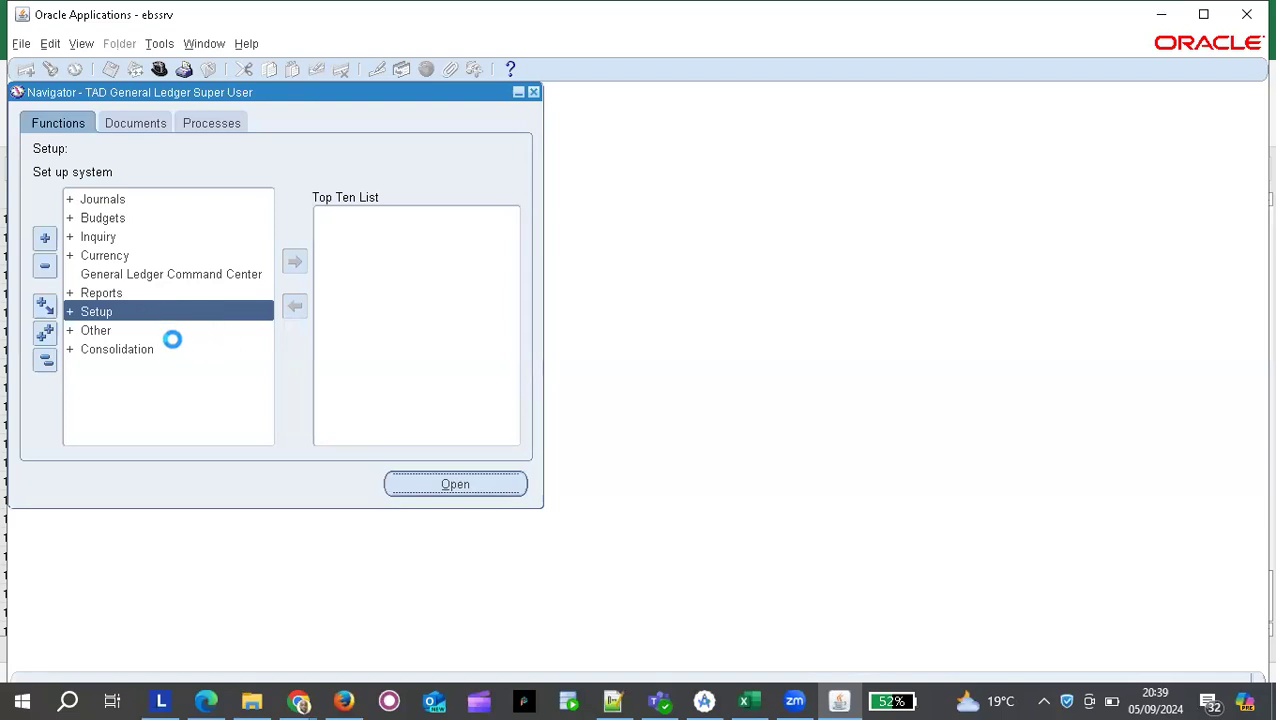
pyautogui.doubleClick(150, 334)
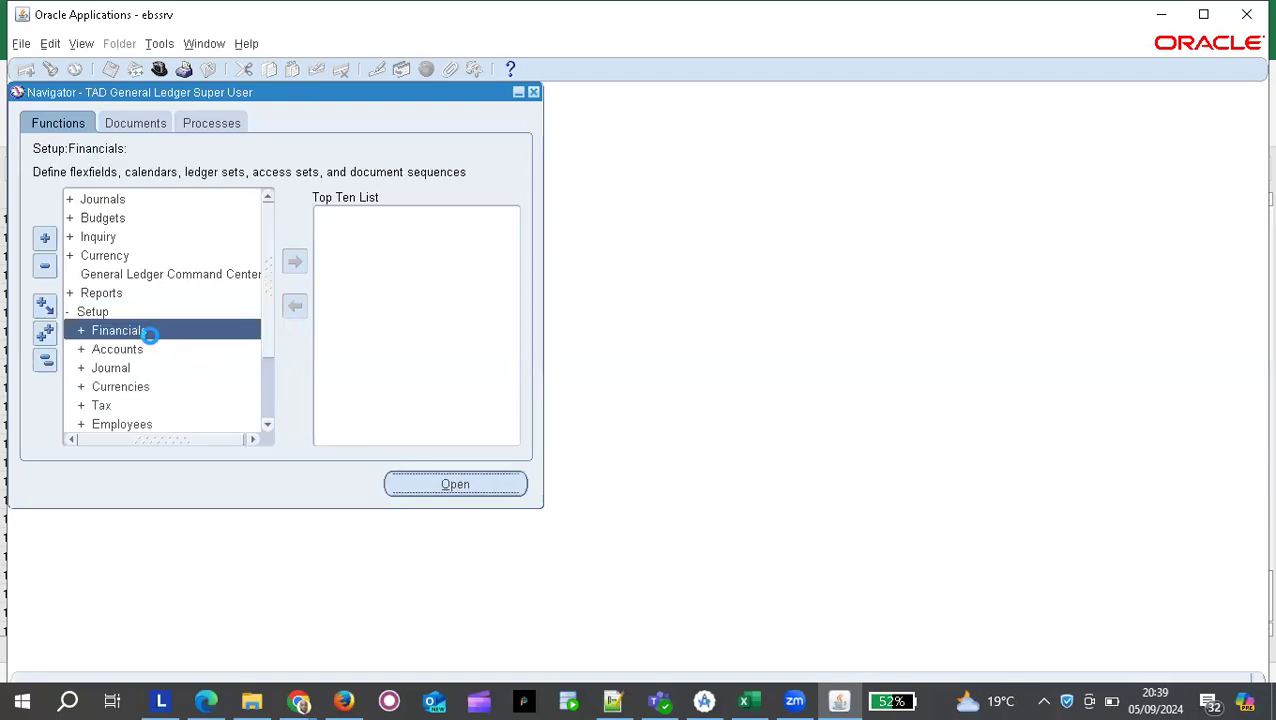
pyautogui.doubleClick(166, 389)
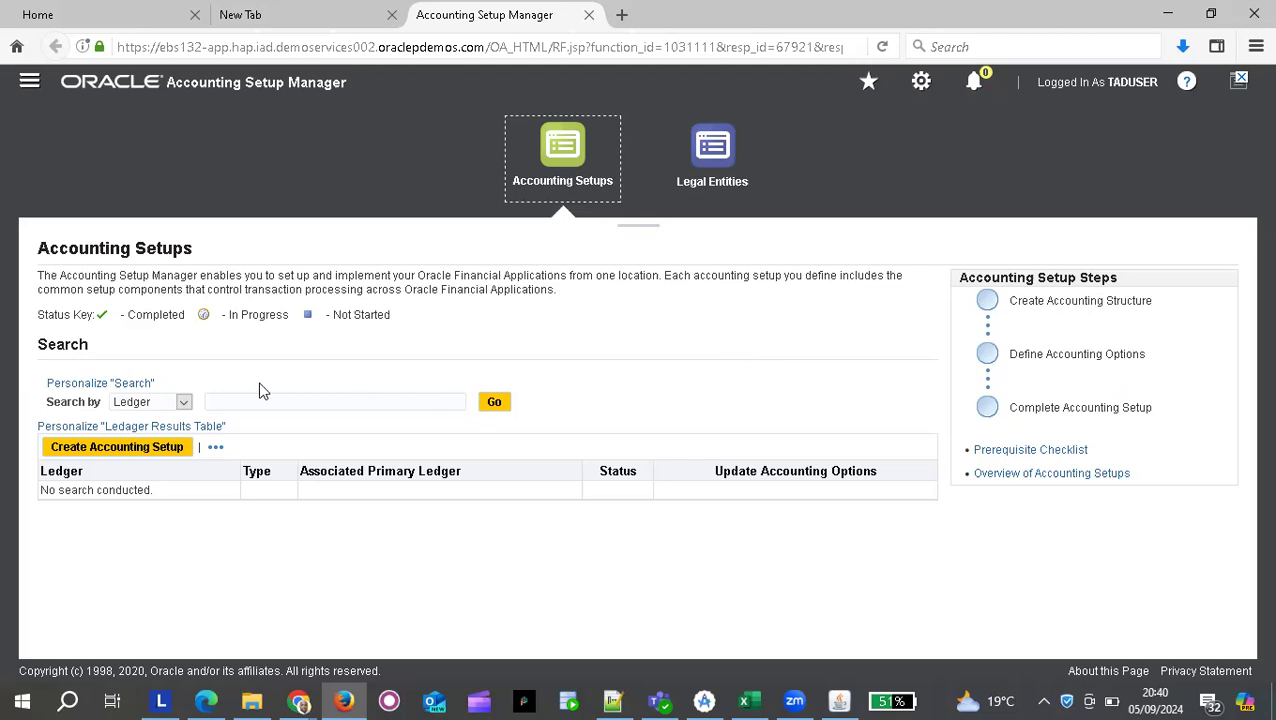
# Search the accounting setups by ledger for TAD.
pyautogui.click(360, 401)
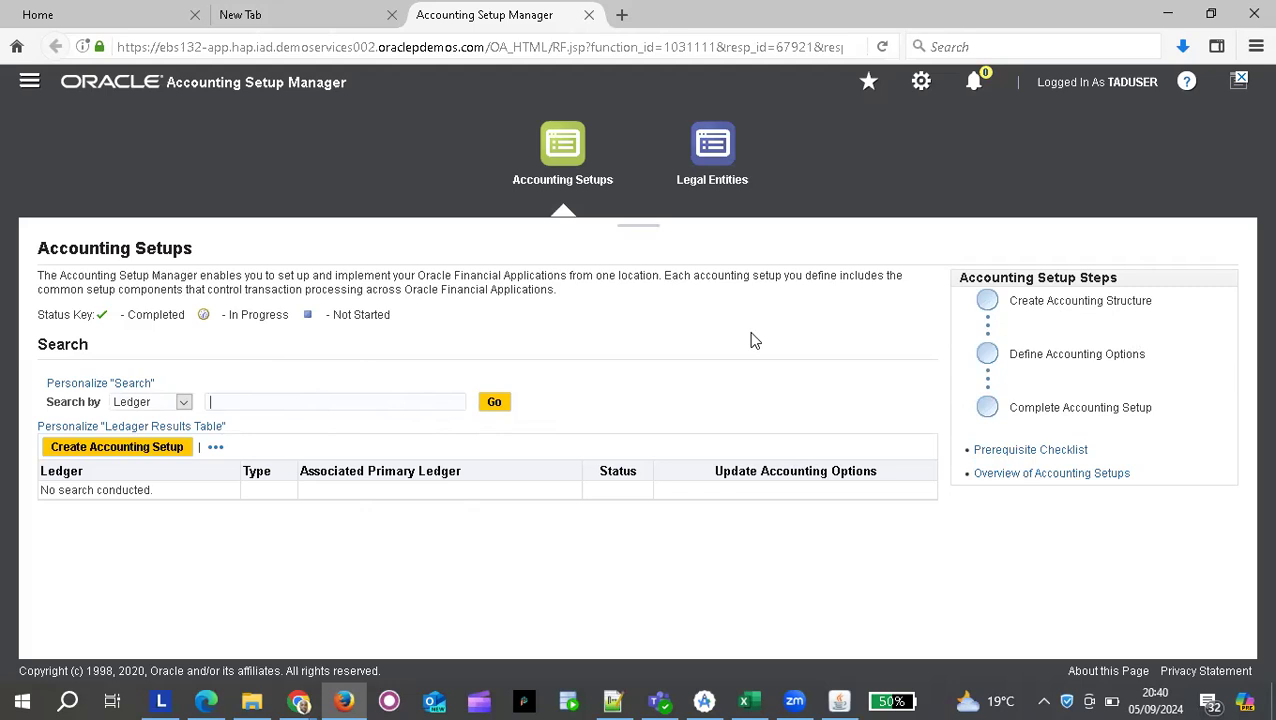
pyautogui.click(380, 402)
pyautogui.write('TAD')
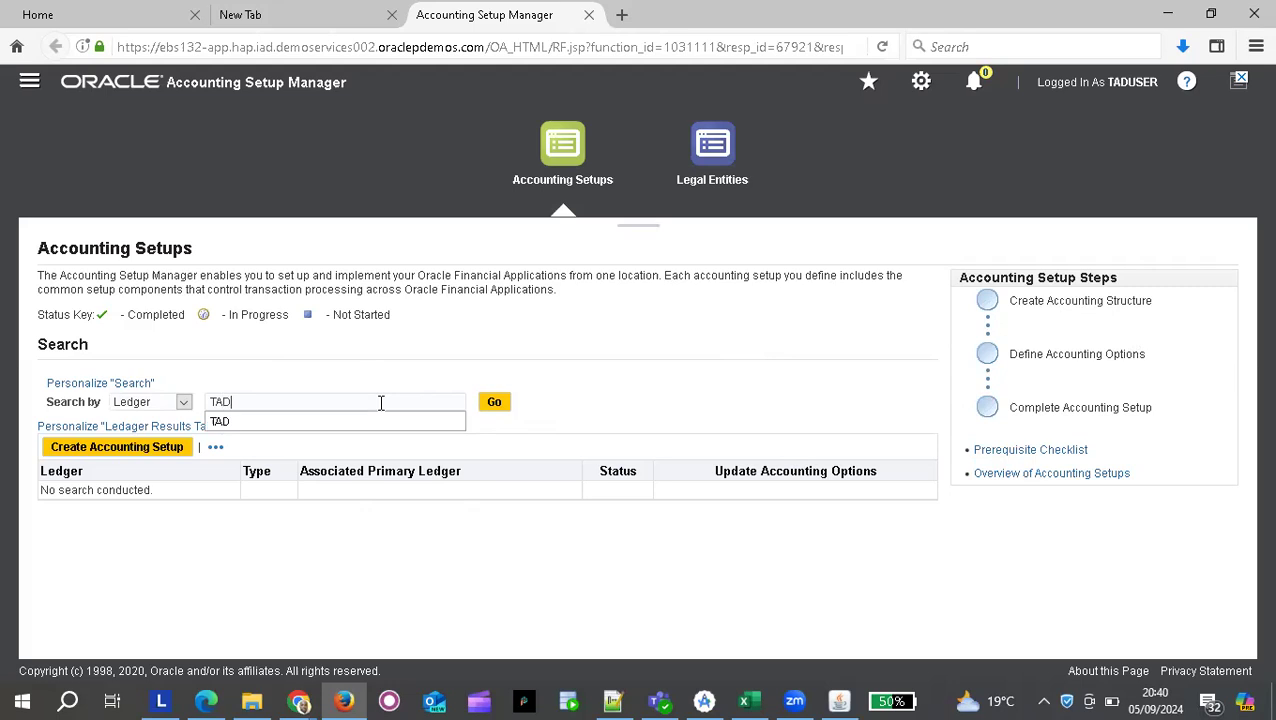
pyautogui.click(228, 424)
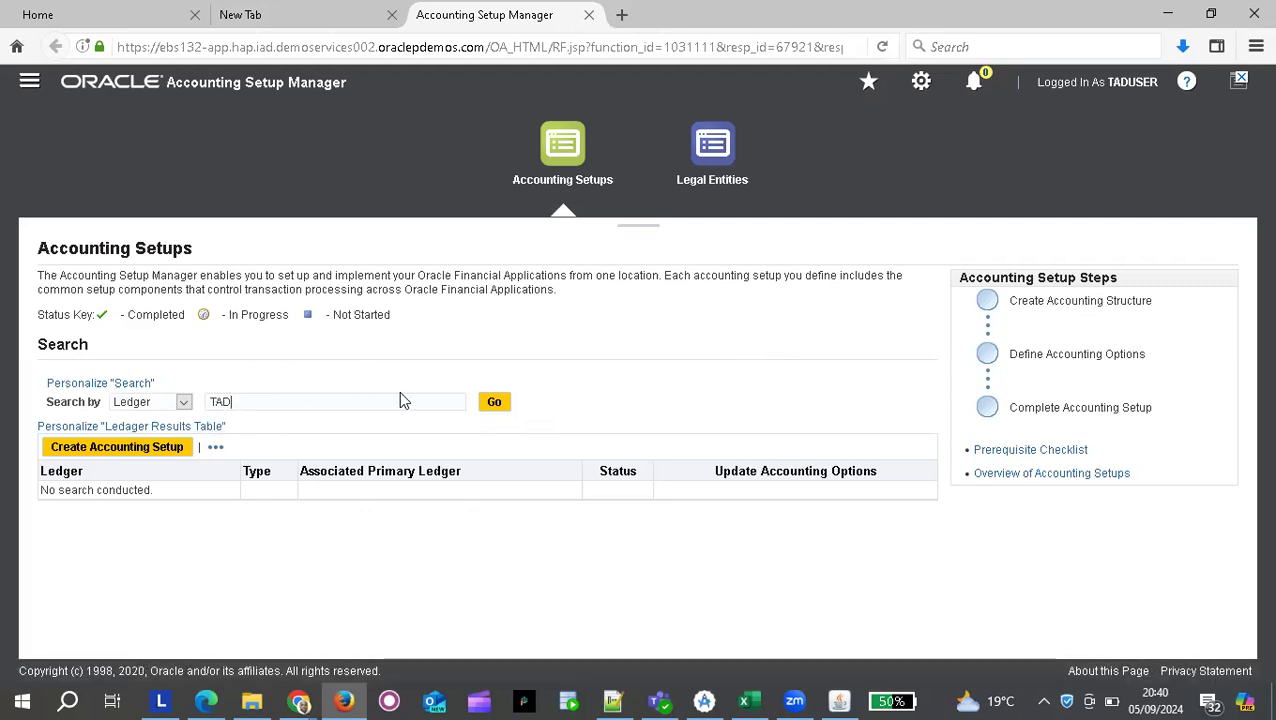
pyautogui.click(497, 405)
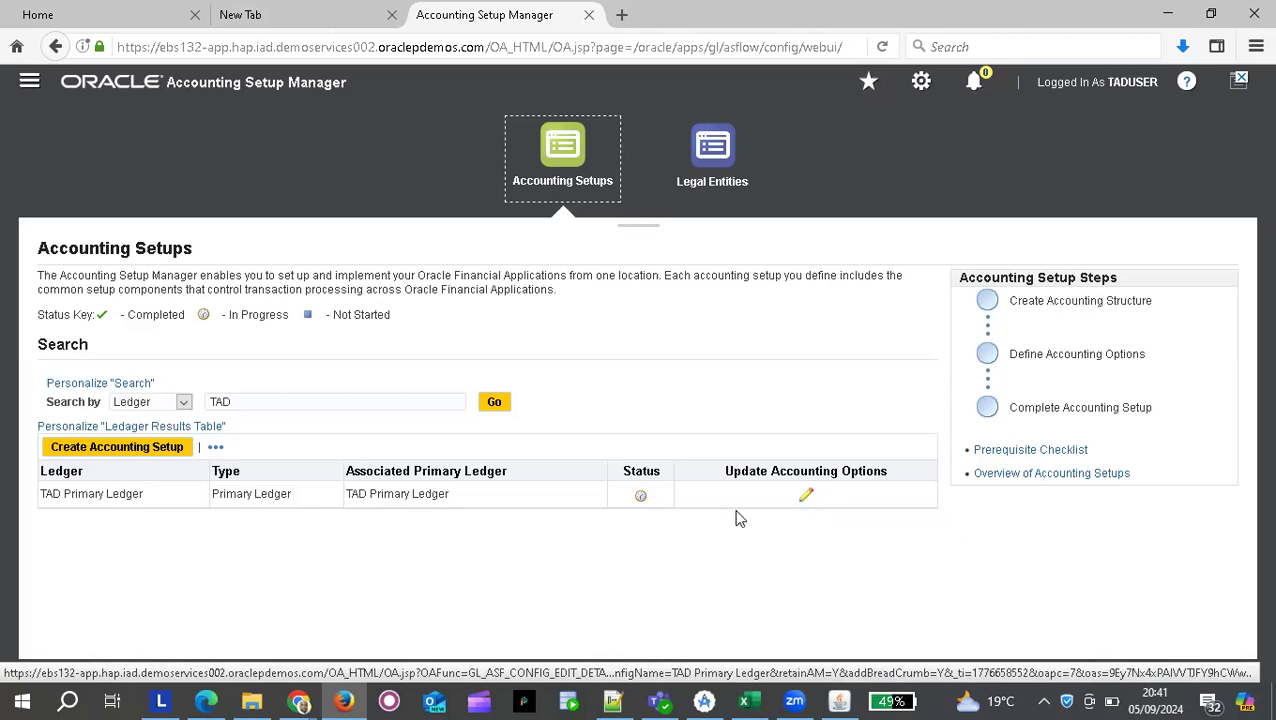
# Open the accounting options of TAD Primary Ledger and review its legal entities, primary ledger setup steps and secondary ledgers.
pyautogui.click(806, 498)
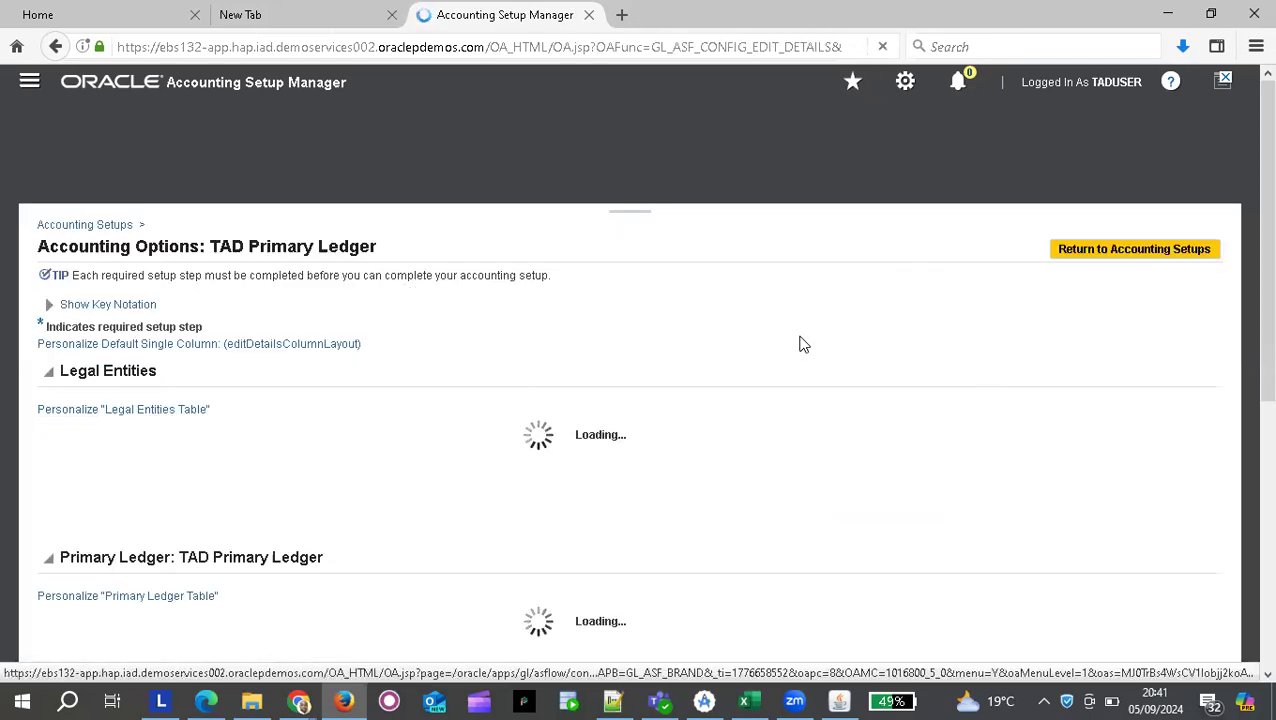
pyautogui.scroll(-3, 800, 344)
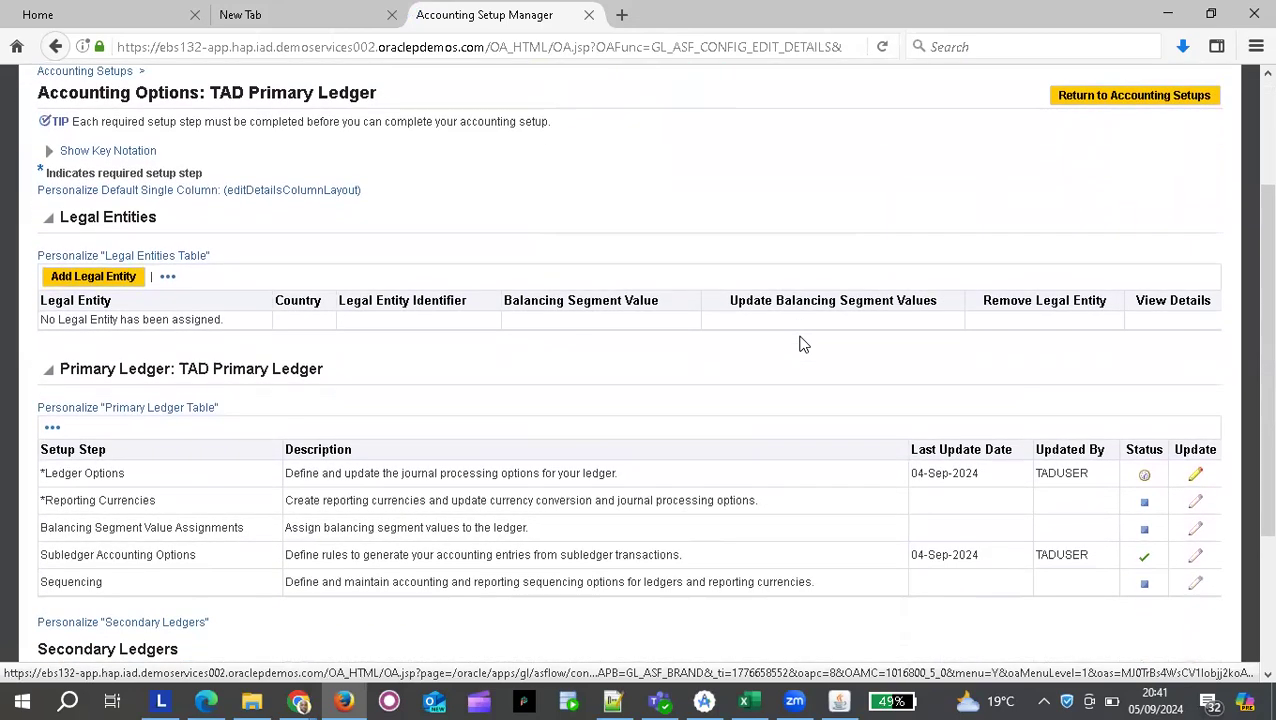
pyautogui.scroll(1, 685, 340)
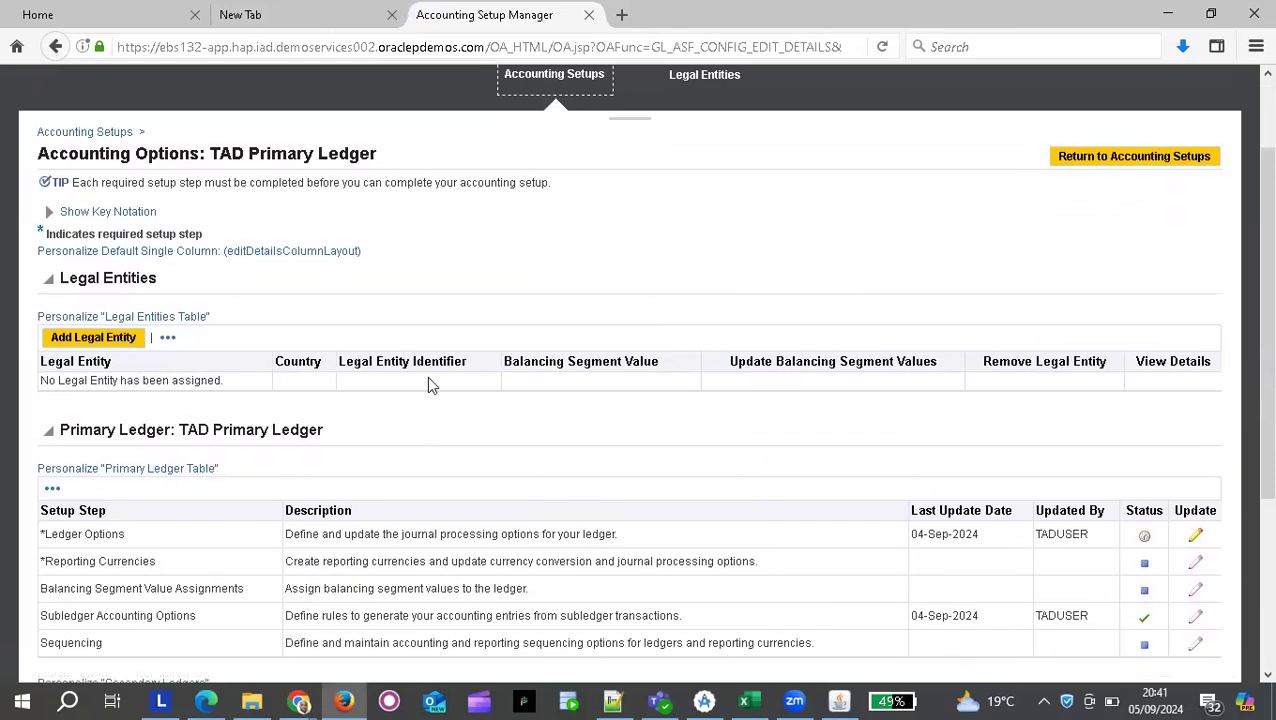
pyautogui.scroll(-3, 717, 505)
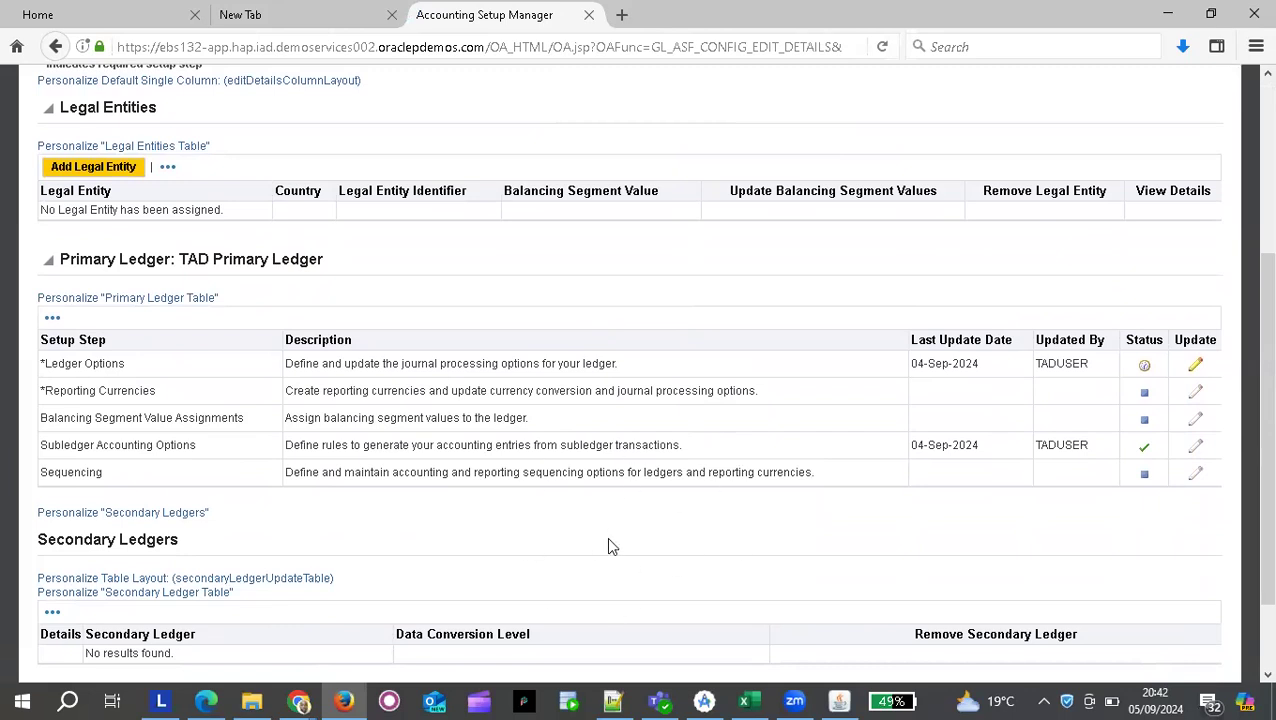
pyautogui.scroll(2, 607, 544)
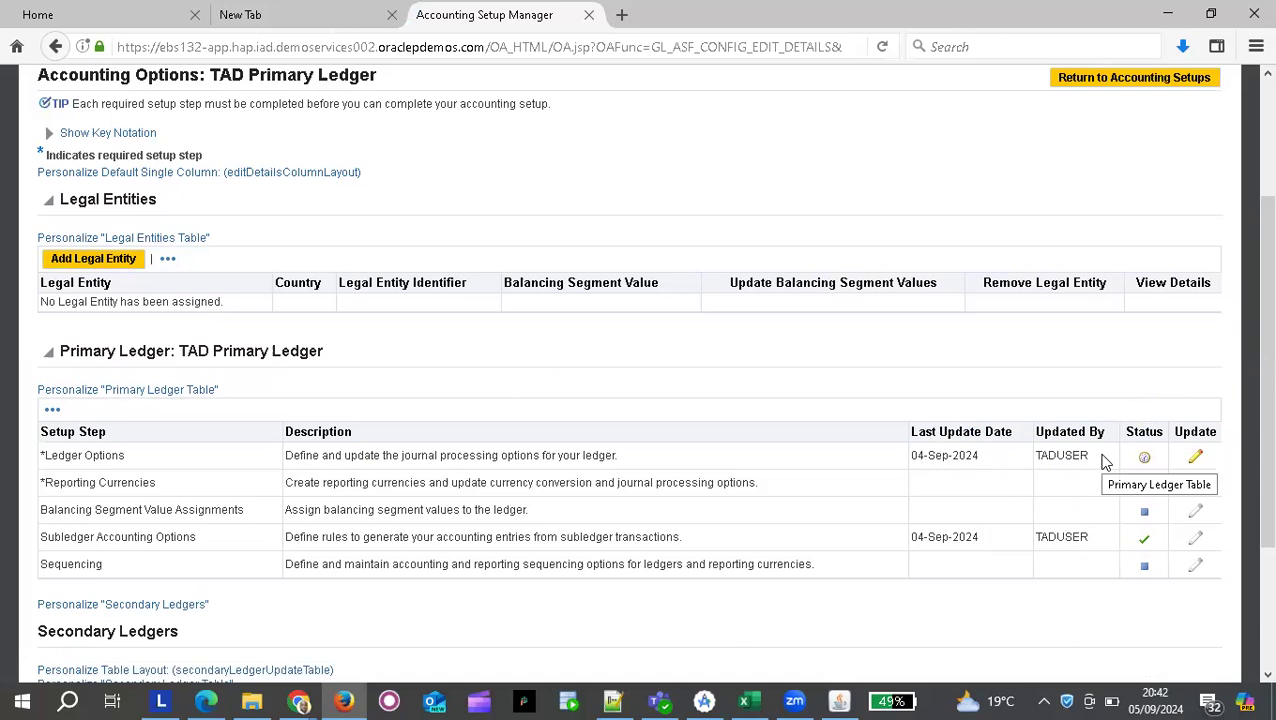
pyautogui.moveTo(1148, 462)
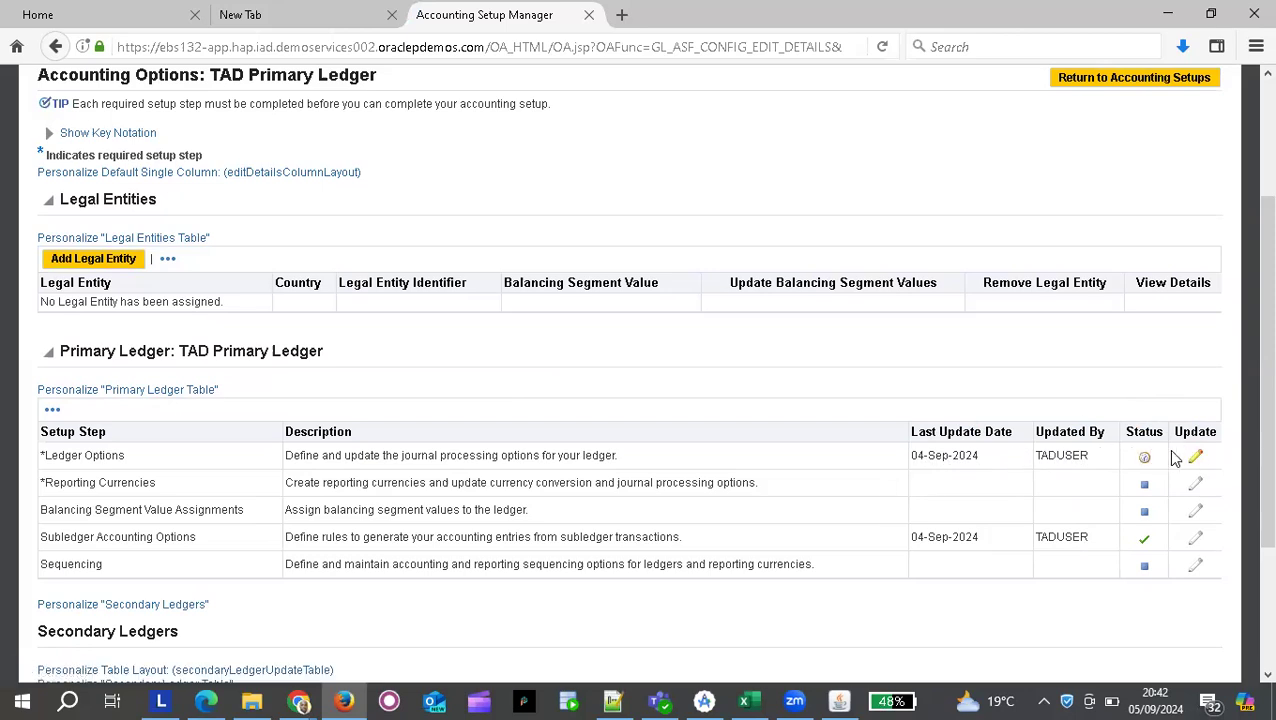
# Open the Ledger Options setup step for updating and review the ledger's standard information, accounting calendar and subledger accounting settings.
pyautogui.click(1195, 459)
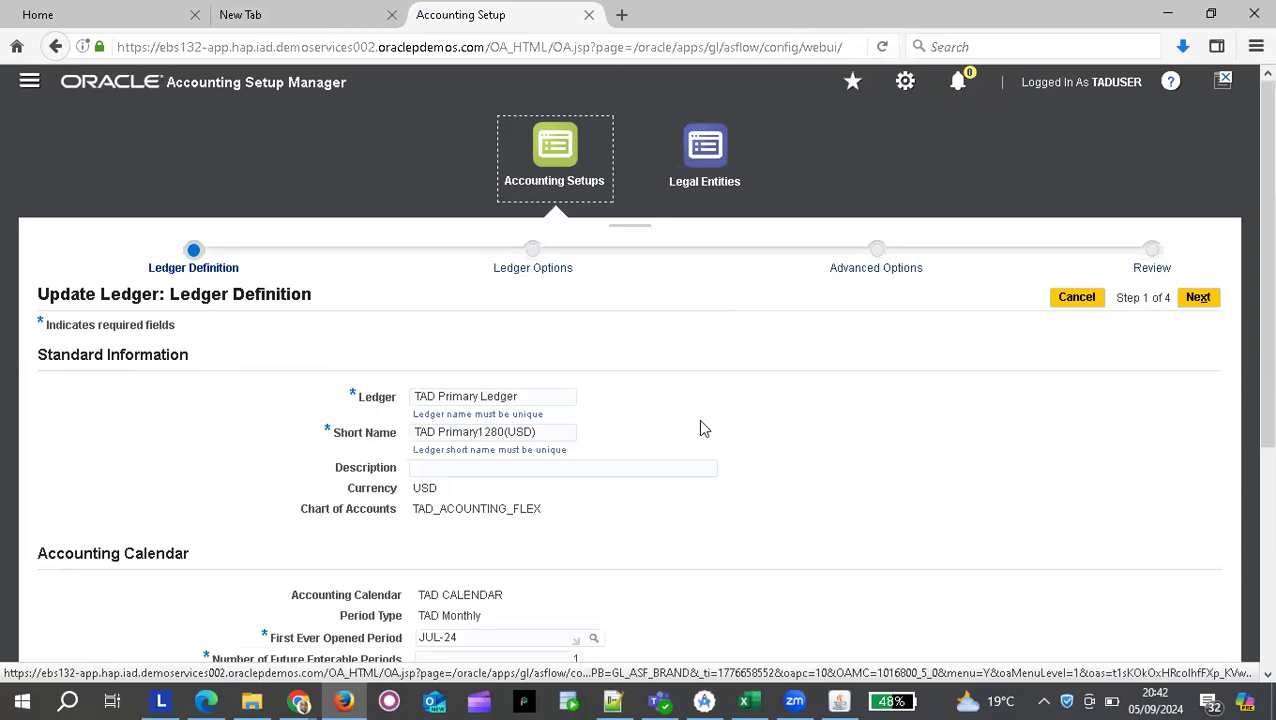
pyautogui.scroll(-2, 700, 428)
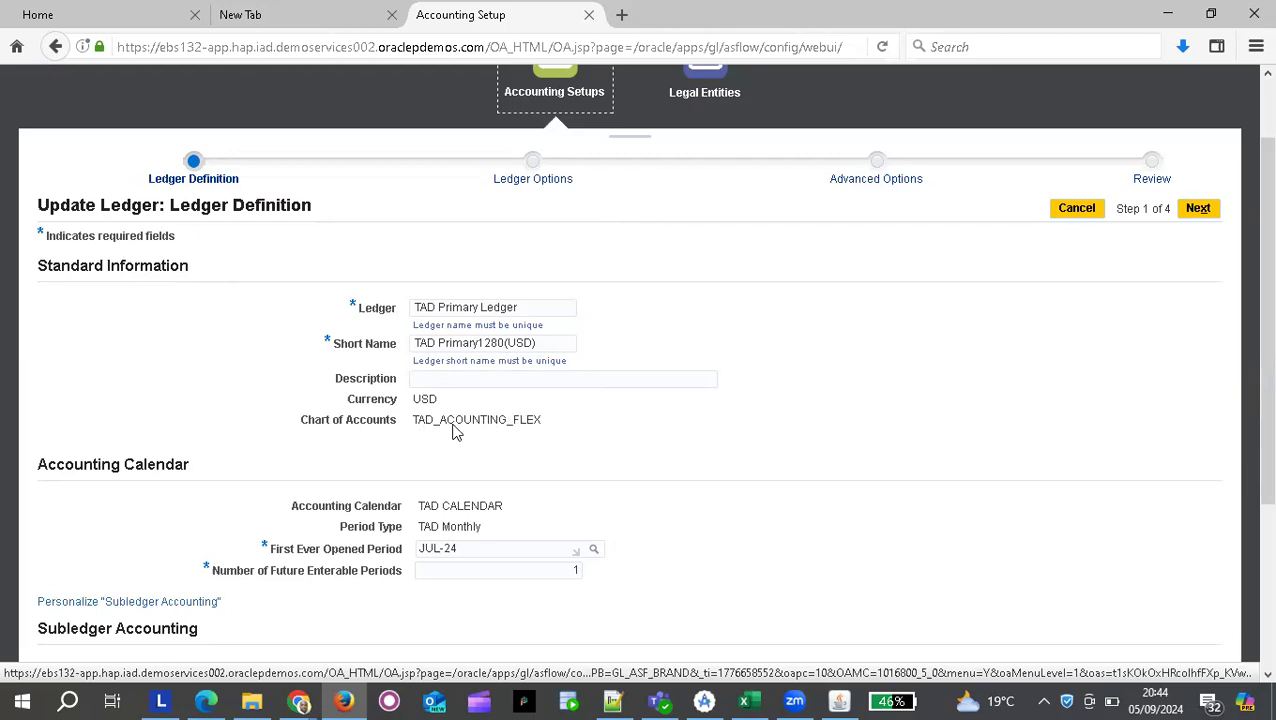
pyautogui.scroll(-1, 455, 430)
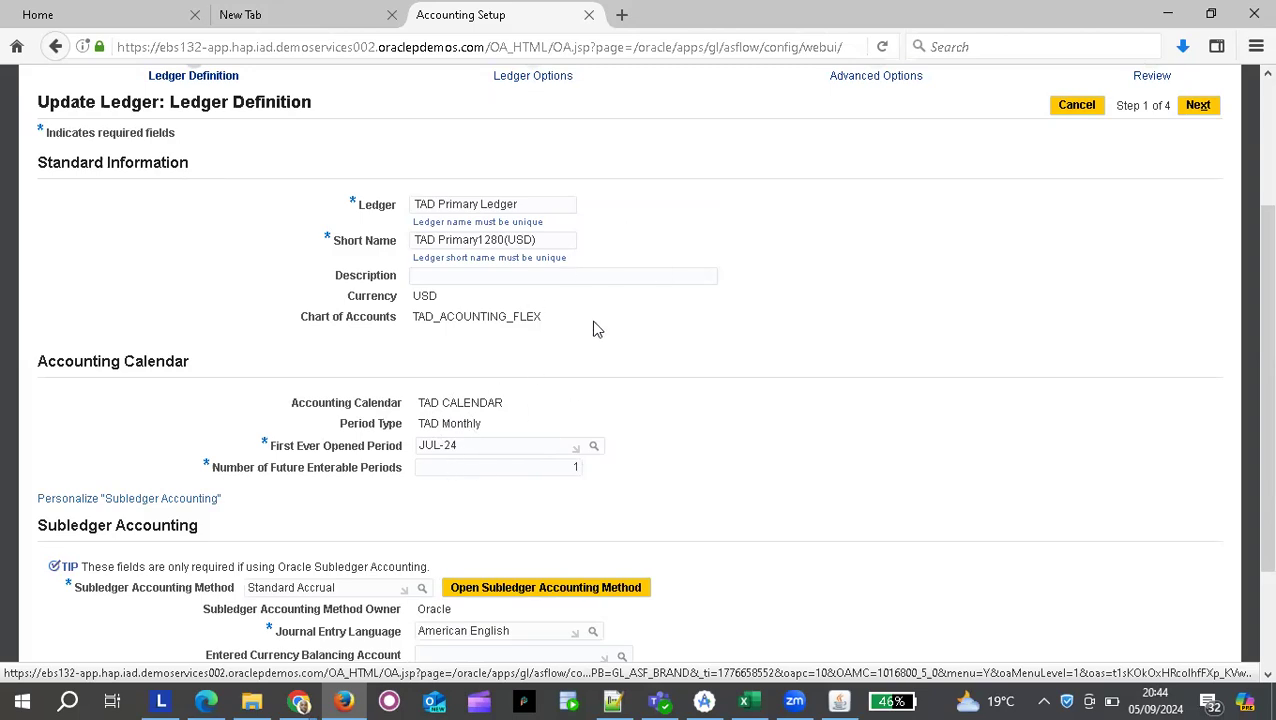
pyautogui.scroll(-2, 593, 329)
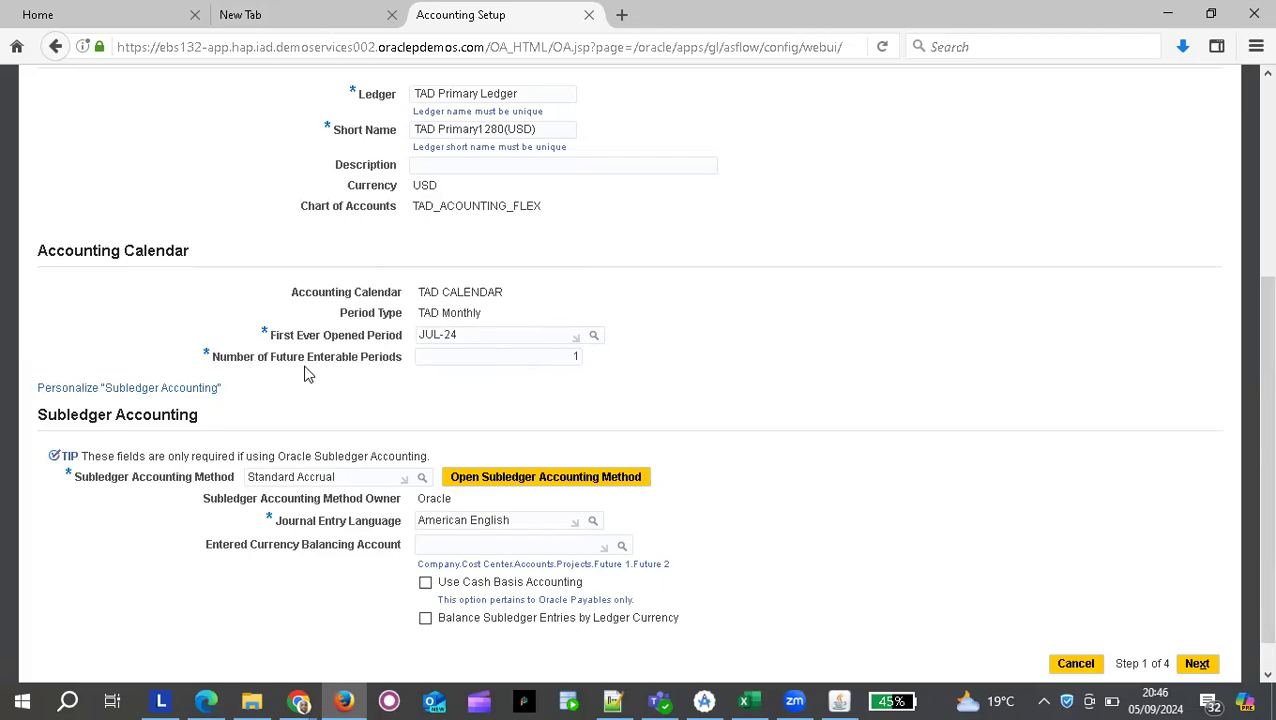
pyautogui.scroll(-1, 305, 372)
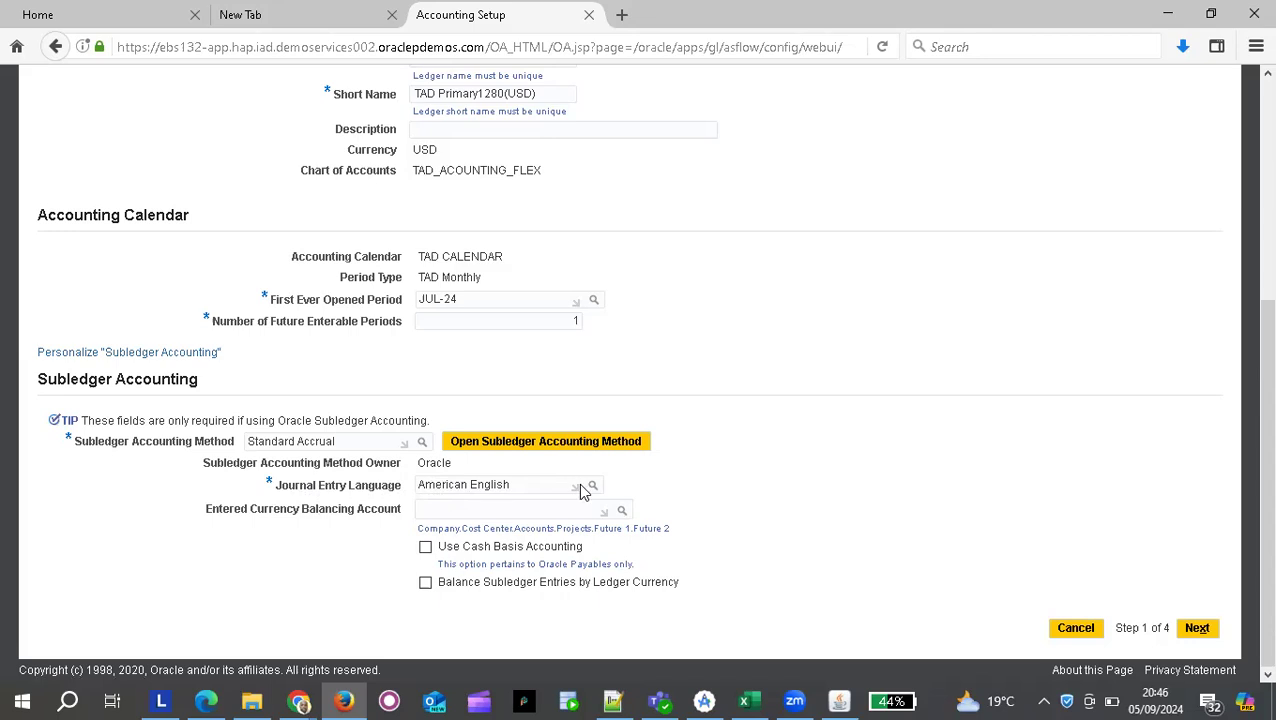
pyautogui.scroll(5, 584, 490)
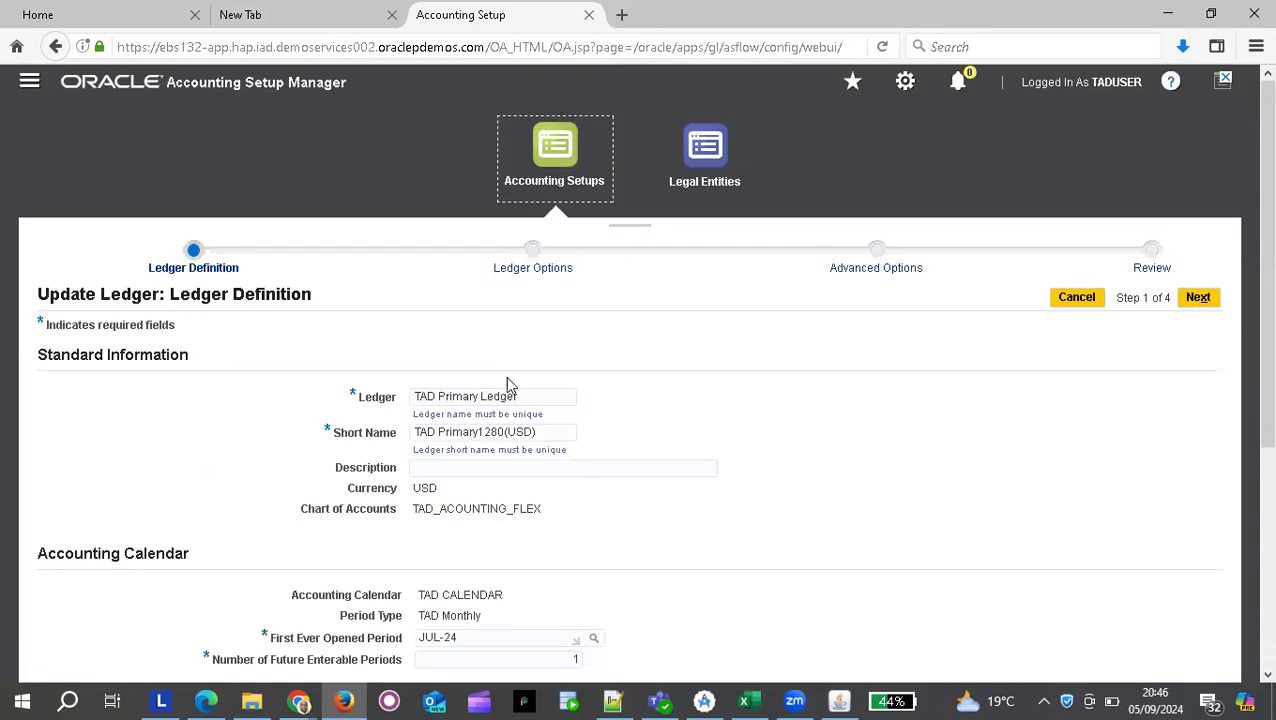
pyautogui.scroll(-5, 489, 561)
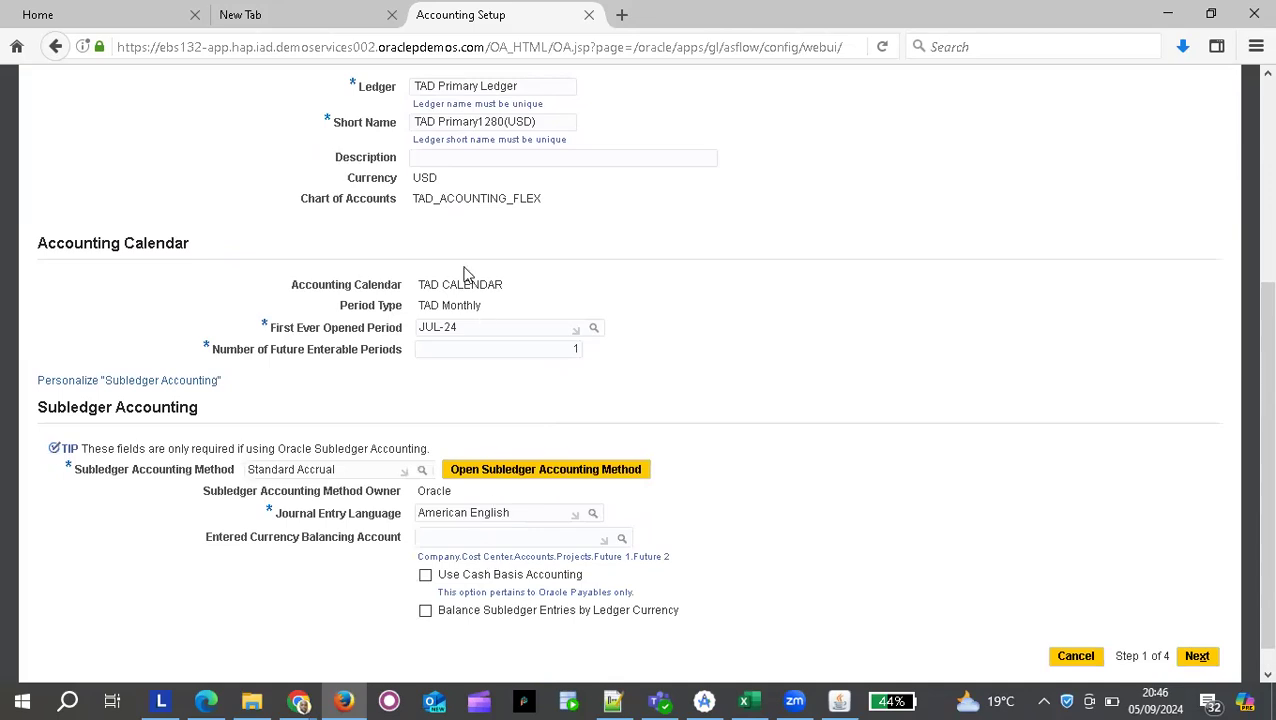
# Check the ledger's standard information and accounting calendar, and continue to the Ledger Options page.
pyautogui.scroll(2, 464, 273)
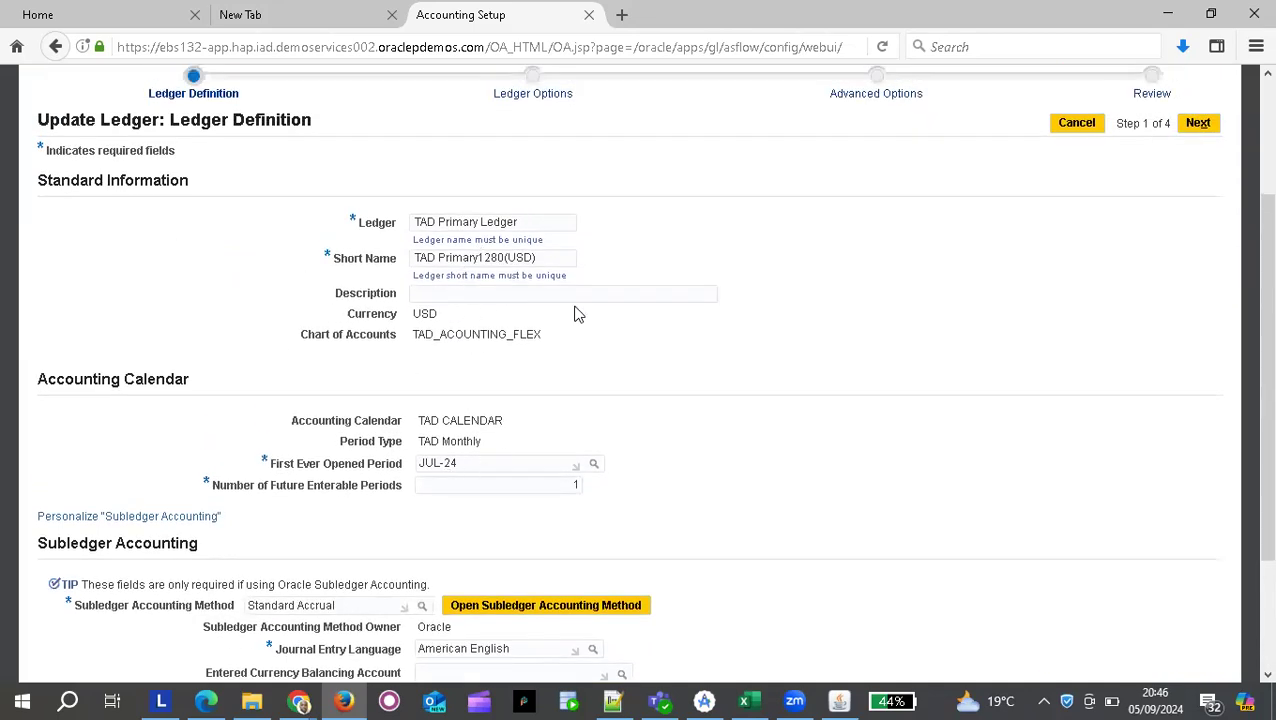
pyautogui.scroll(1, 458, 356)
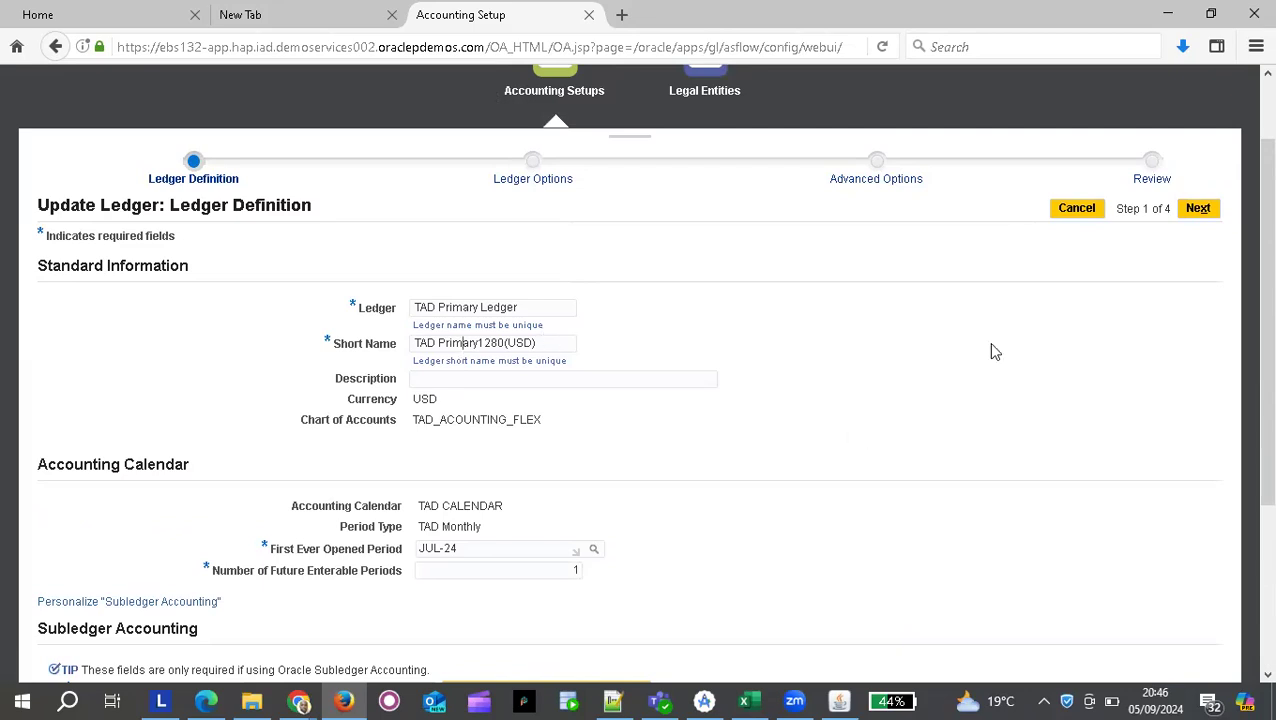
pyautogui.scroll(1, 995, 352)
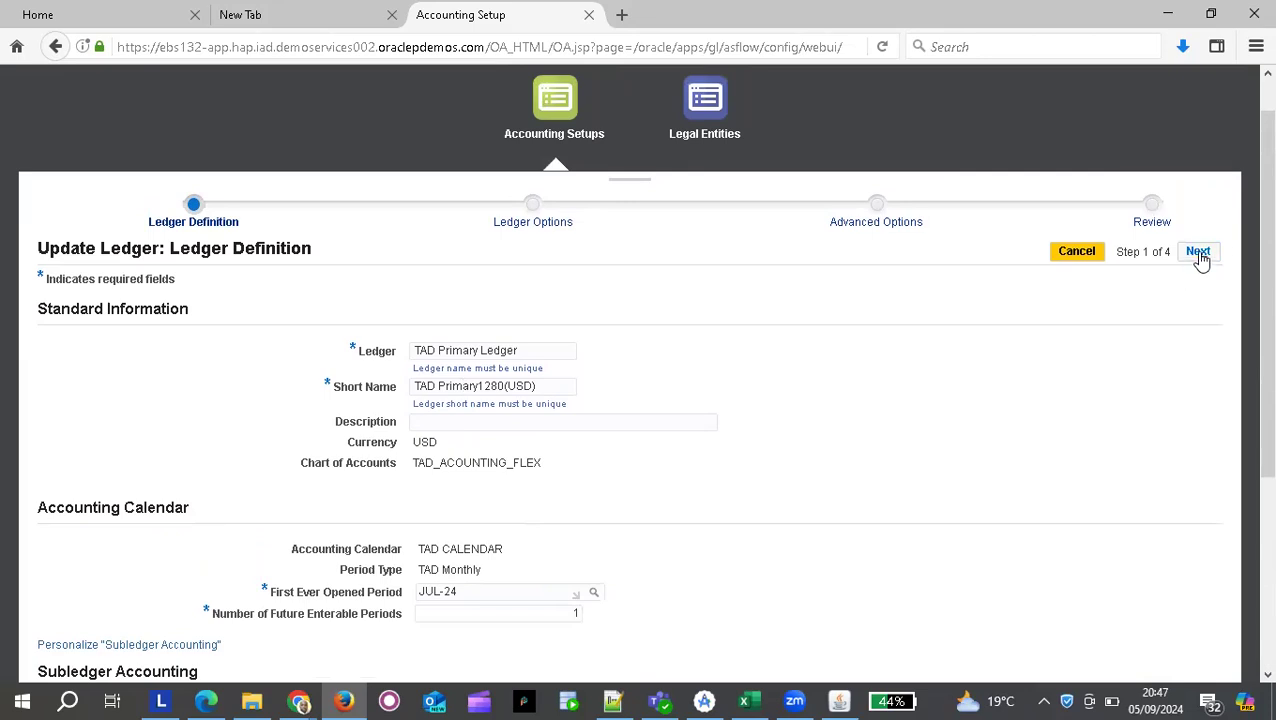
pyautogui.click(1198, 253)
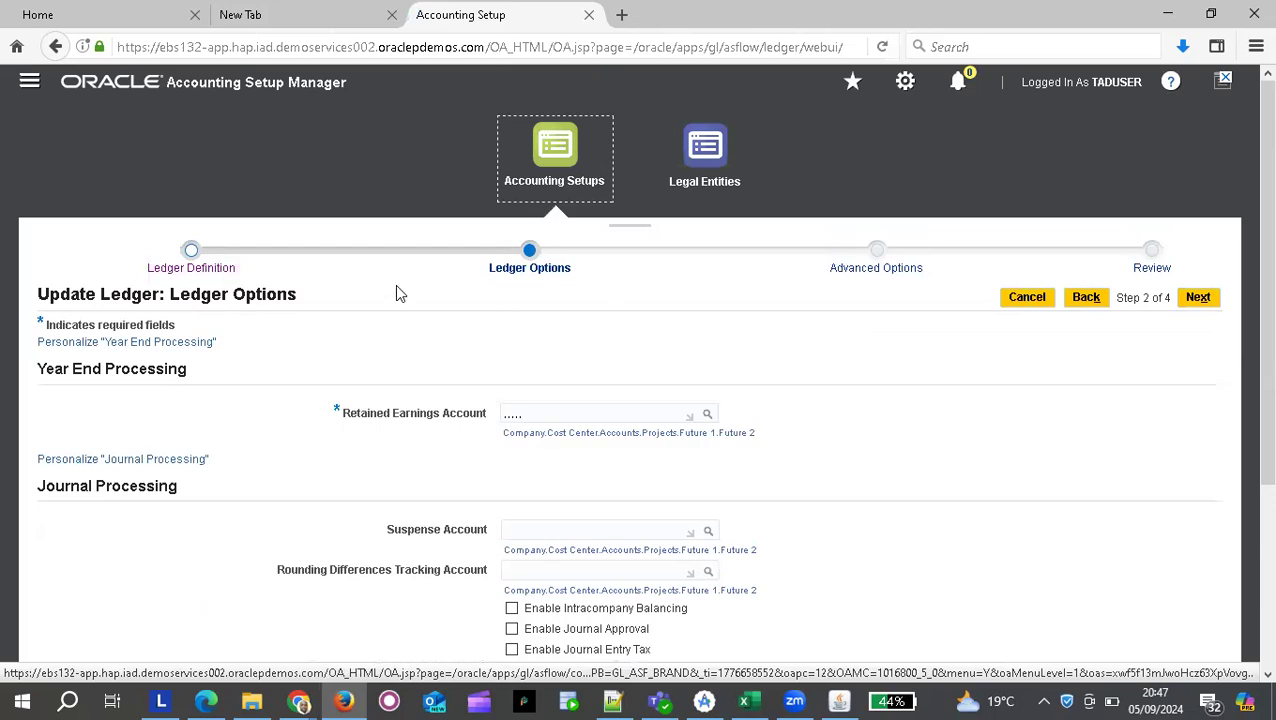
# Review the year-end, journal processing and currency translation options, and open the search for the Retained Earnings Account.
pyautogui.scroll(-1, 395, 290)
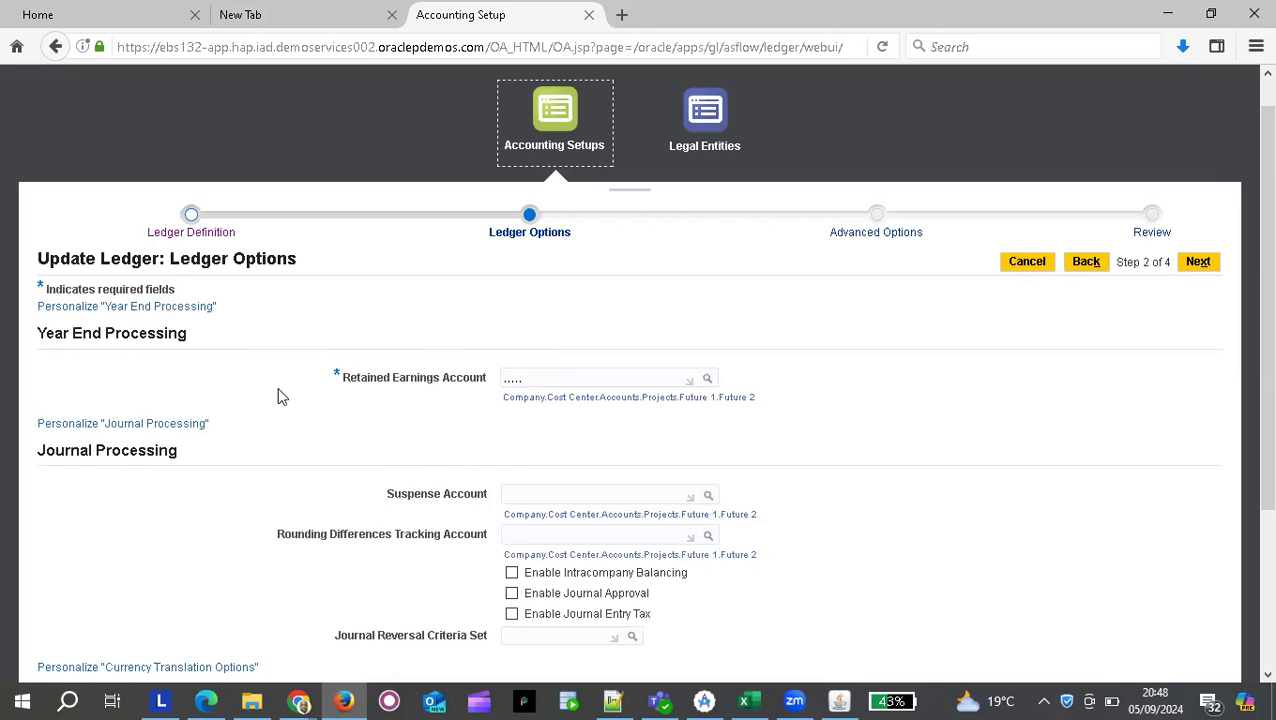
pyautogui.scroll(-2, 283, 398)
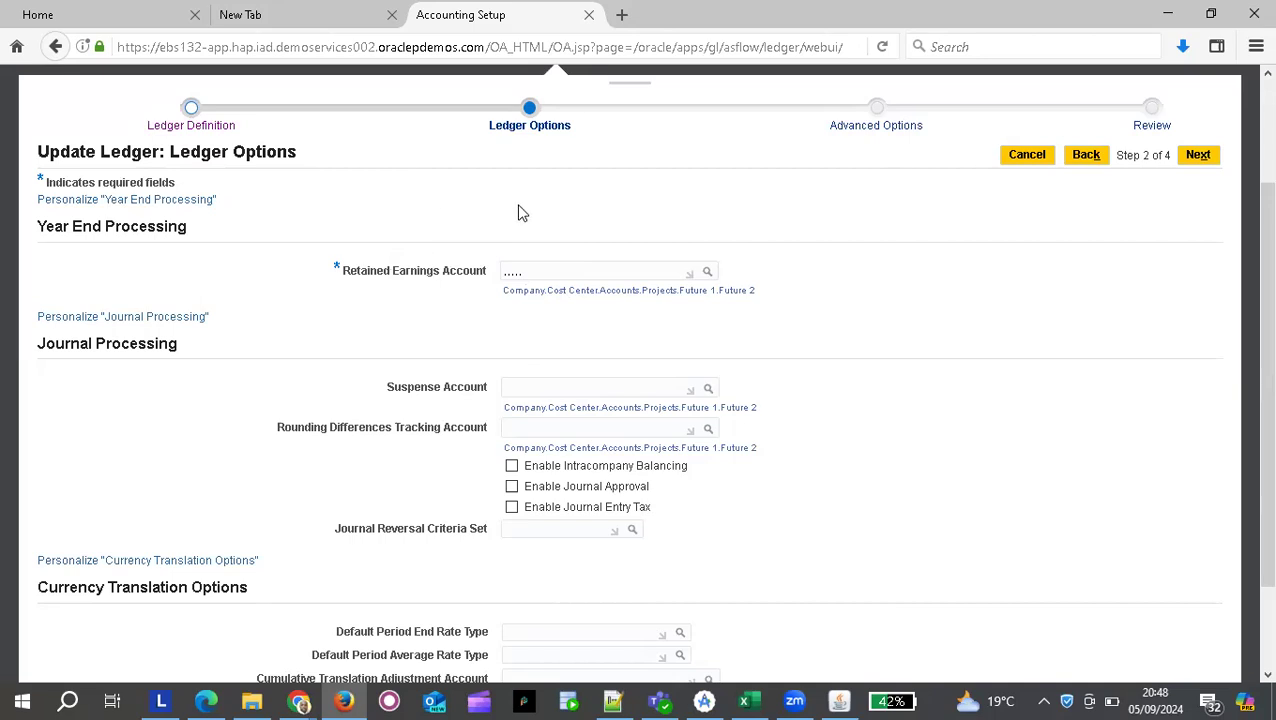
pyautogui.scroll(-2, 536, 421)
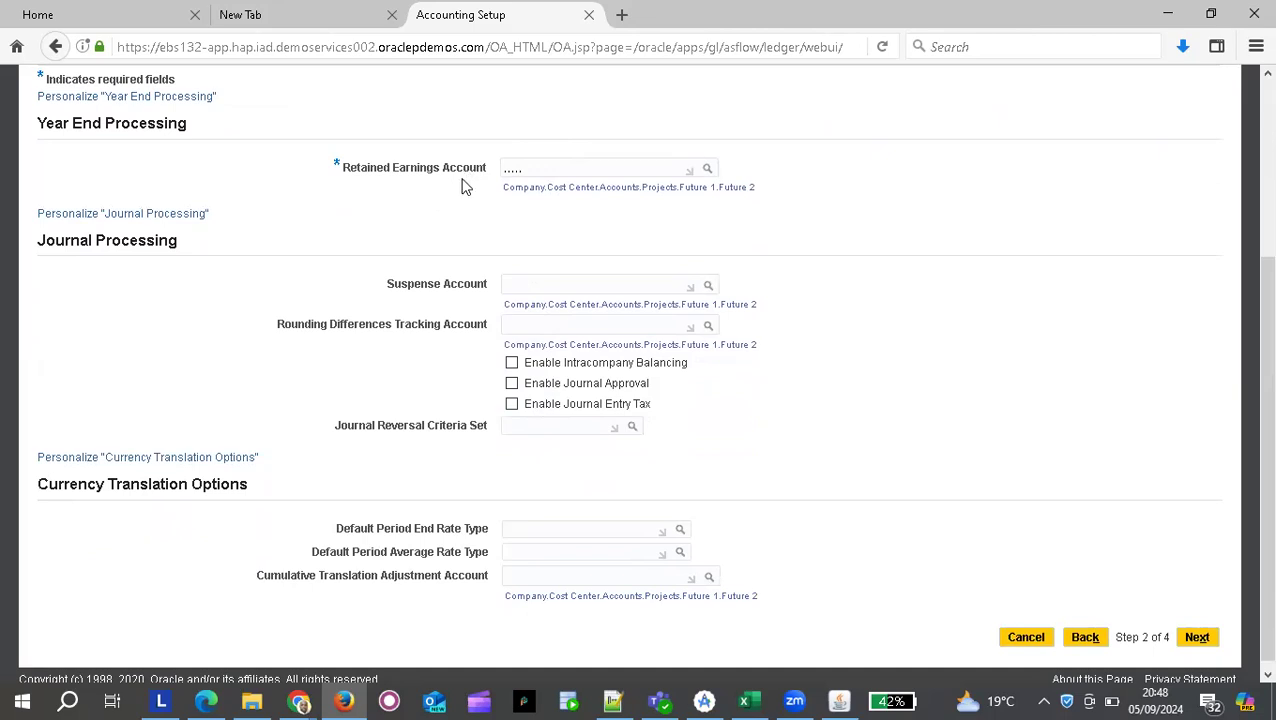
pyautogui.scroll(1, 463, 183)
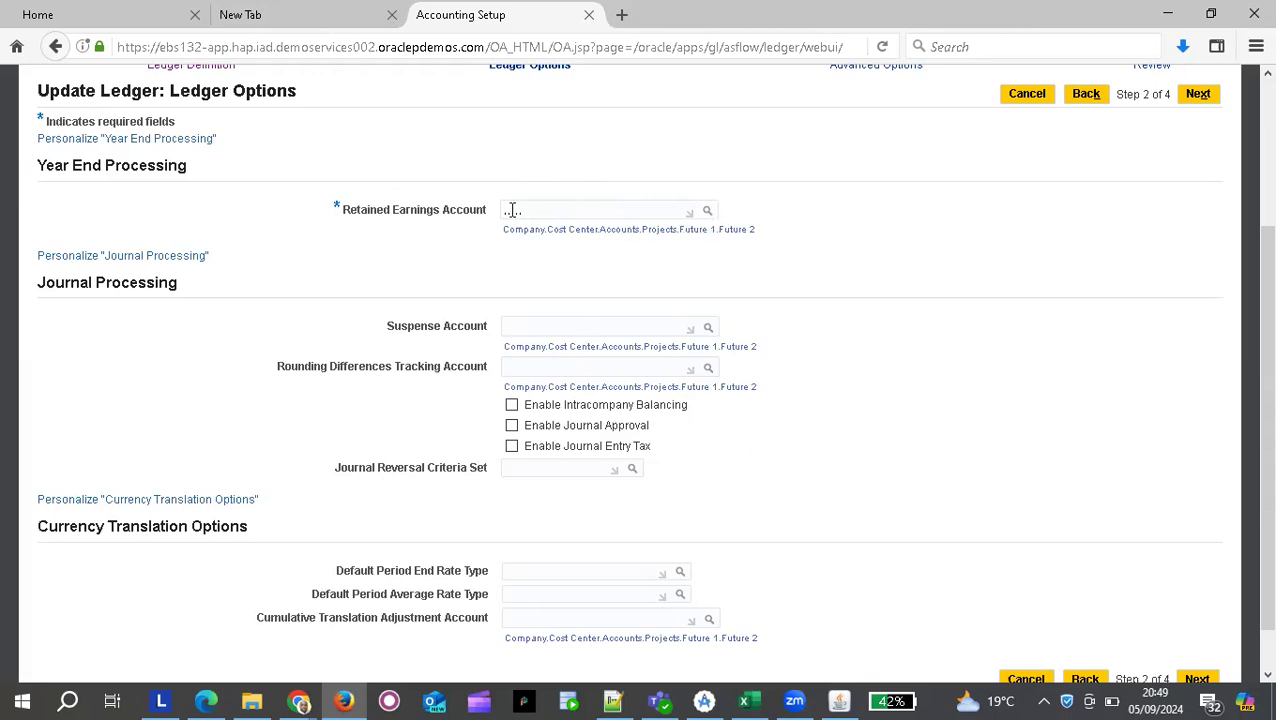
pyautogui.click(707, 212)
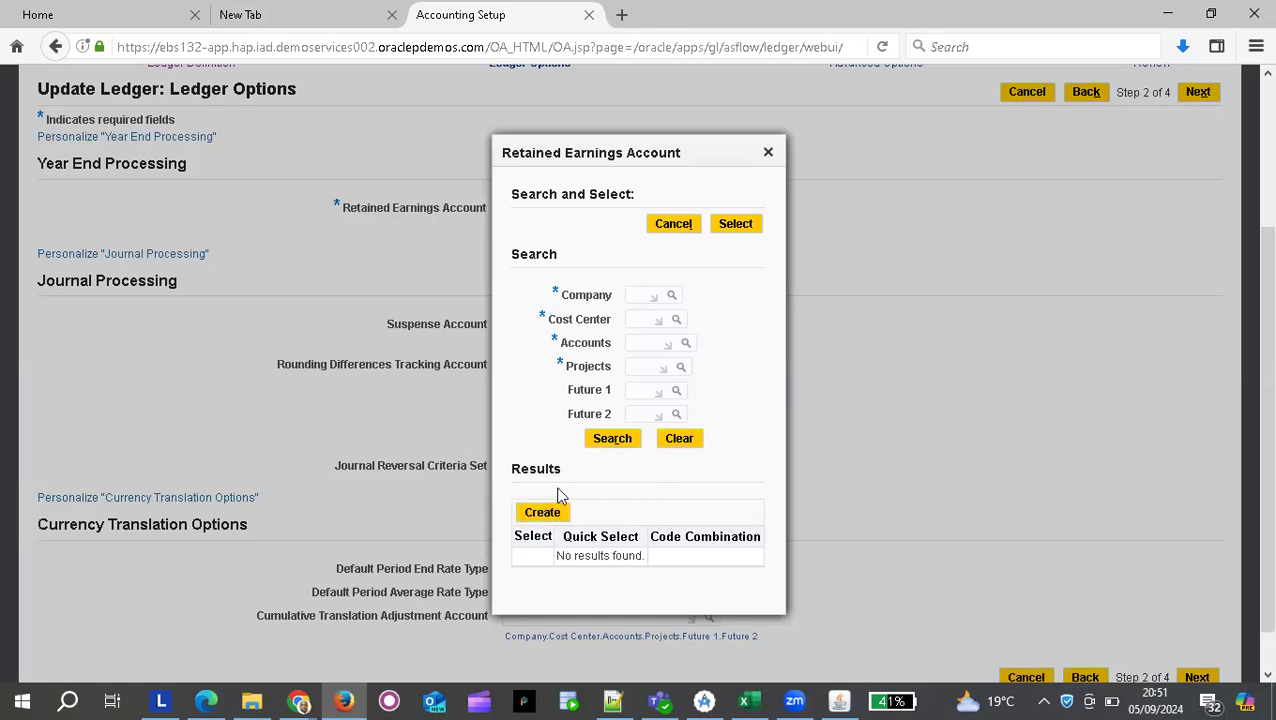
# Switch to Oracle Applications and open the Key Flexfield Segments form through Setup > Financials > Flexfields > Key > Segments.
pyautogui.click(840, 700)
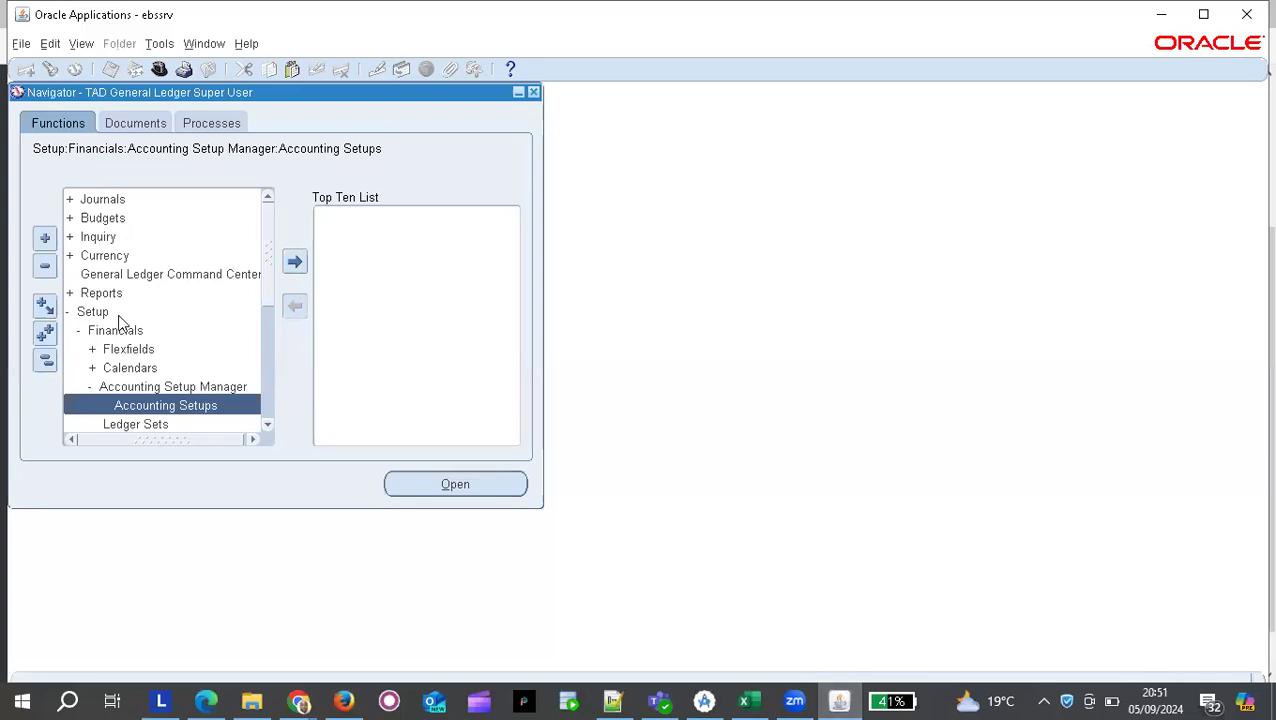
pyautogui.click(131, 349)
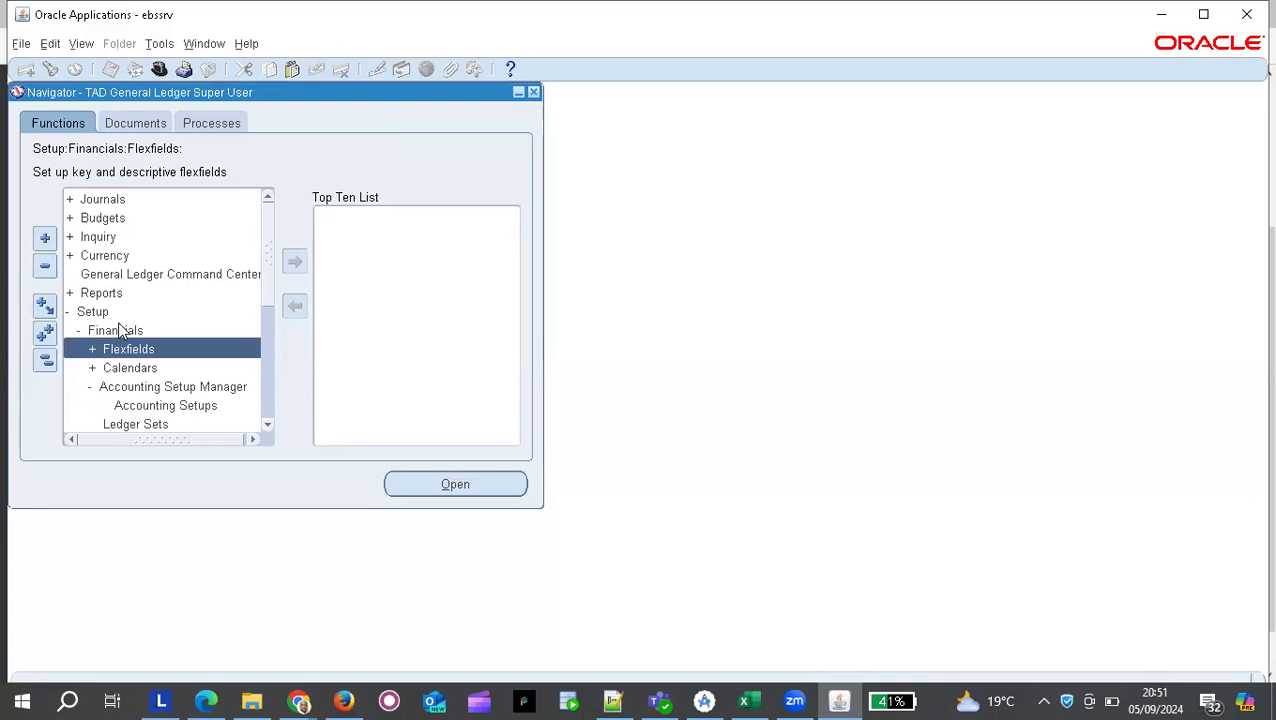
pyautogui.press('Return')
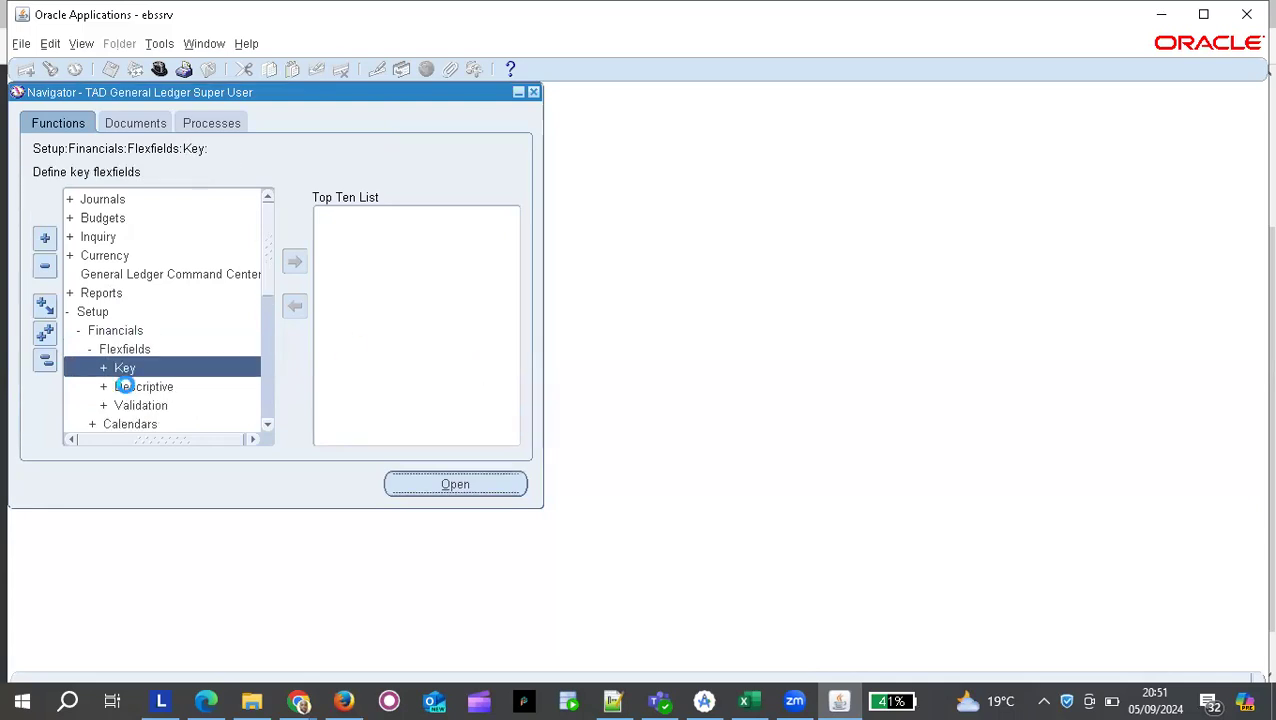
pyautogui.doubleClick(181, 372)
pyautogui.click(153, 386)
pyautogui.doubleClick(160, 385)
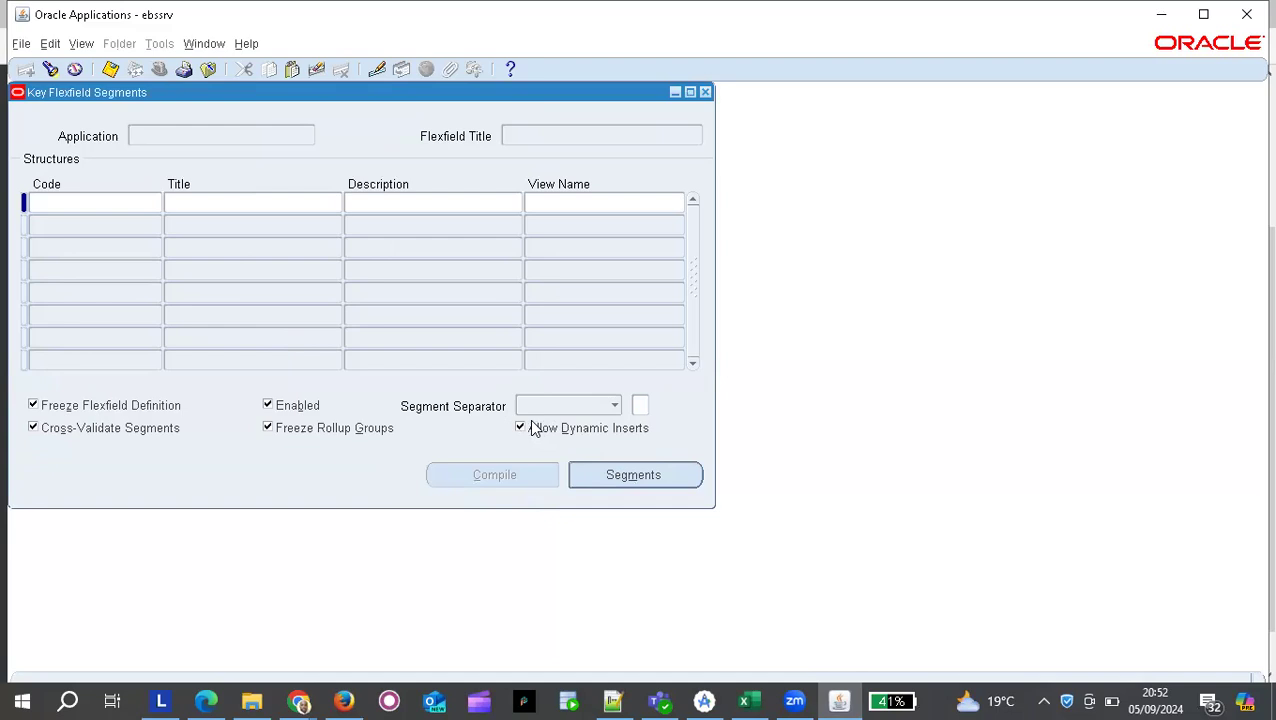
# Return to Firefox and try company 01 (Marketing) in the Retained Earnings Account search.
pyautogui.hotkey('alt', 'Tab')
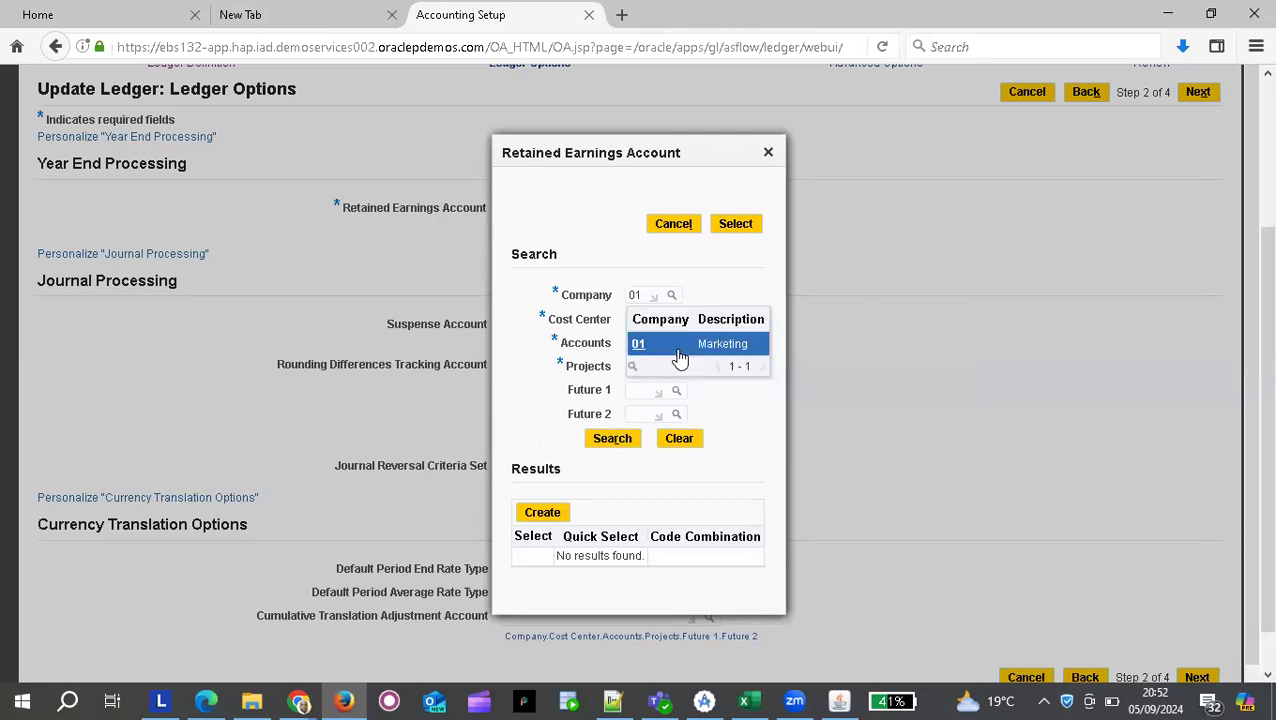
pyautogui.click(665, 346)
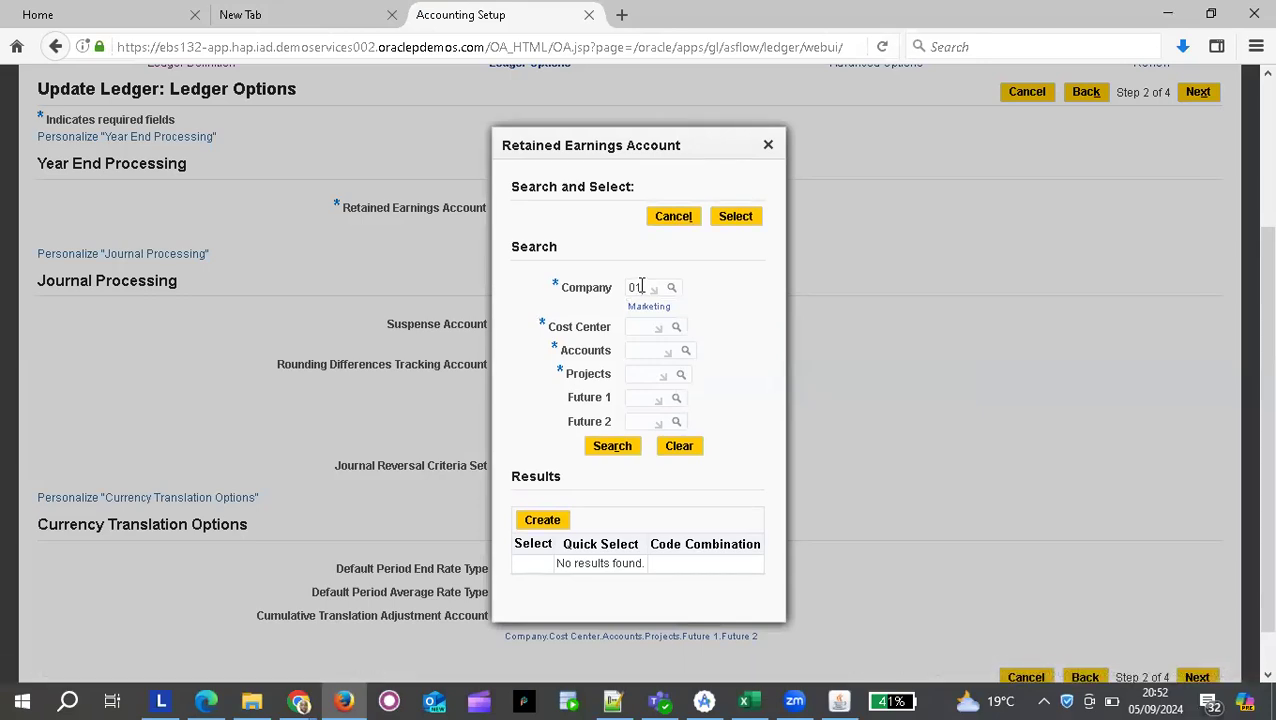
pyautogui.click(672, 289)
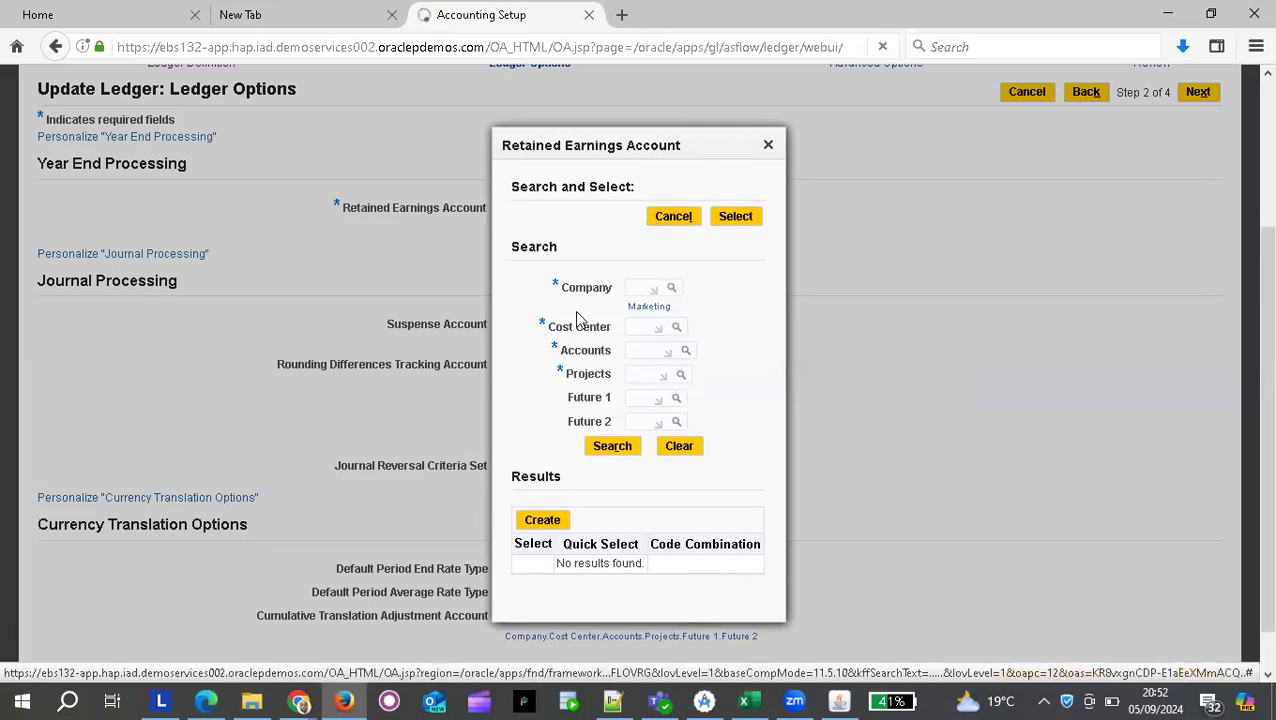
pyautogui.click(672, 288)
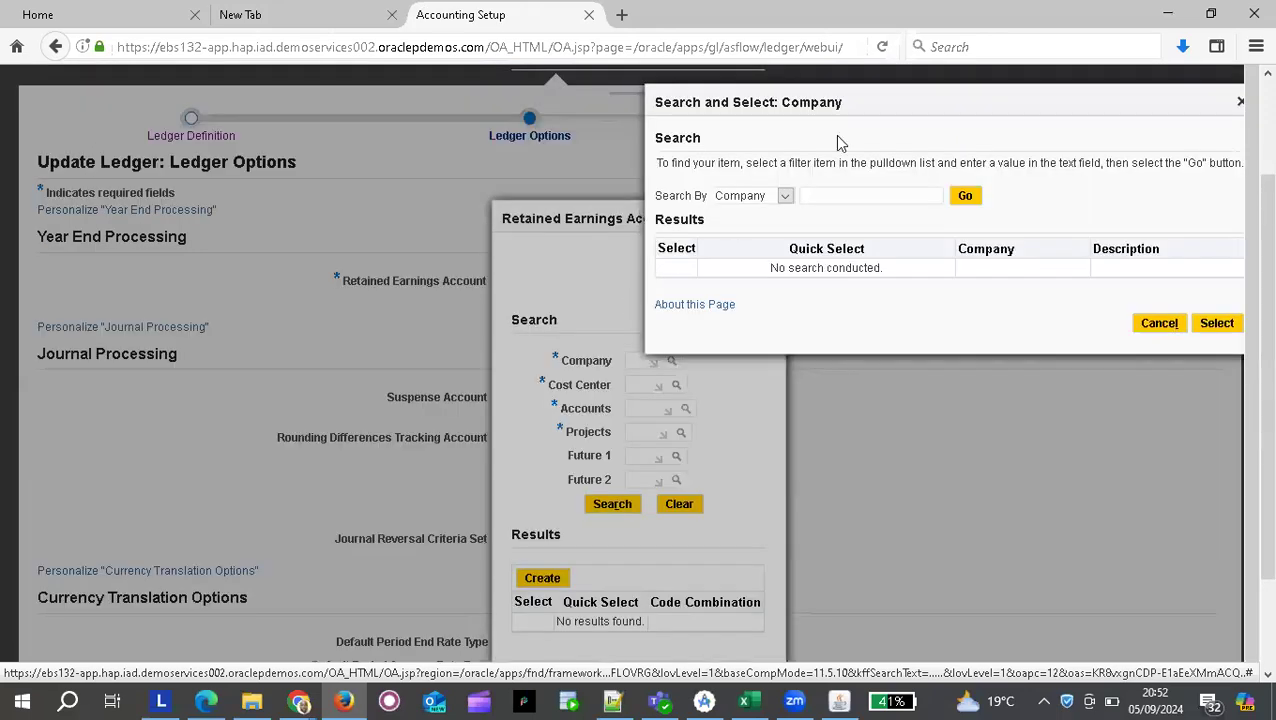
pyautogui.moveTo(877, 103); pyautogui.dragTo(903, 194)
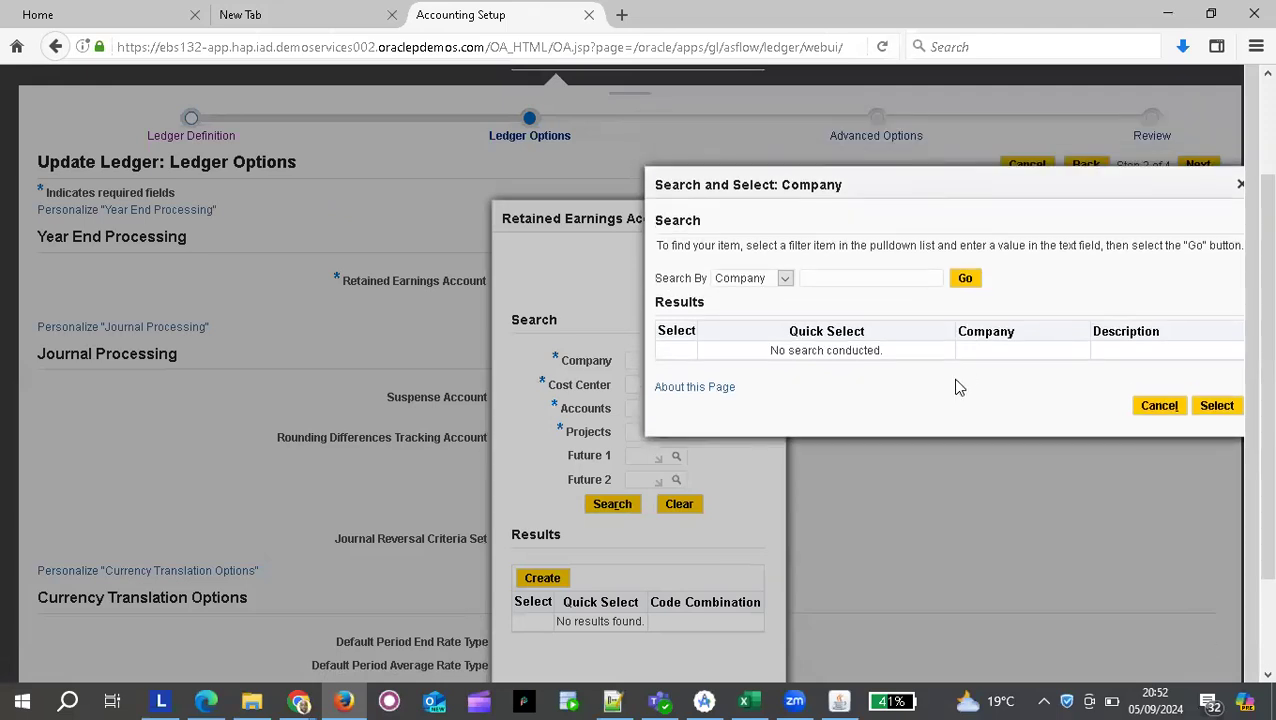
pyautogui.moveTo(1028, 194); pyautogui.dragTo(963, 162)
pyautogui.rightClick(663, 227)
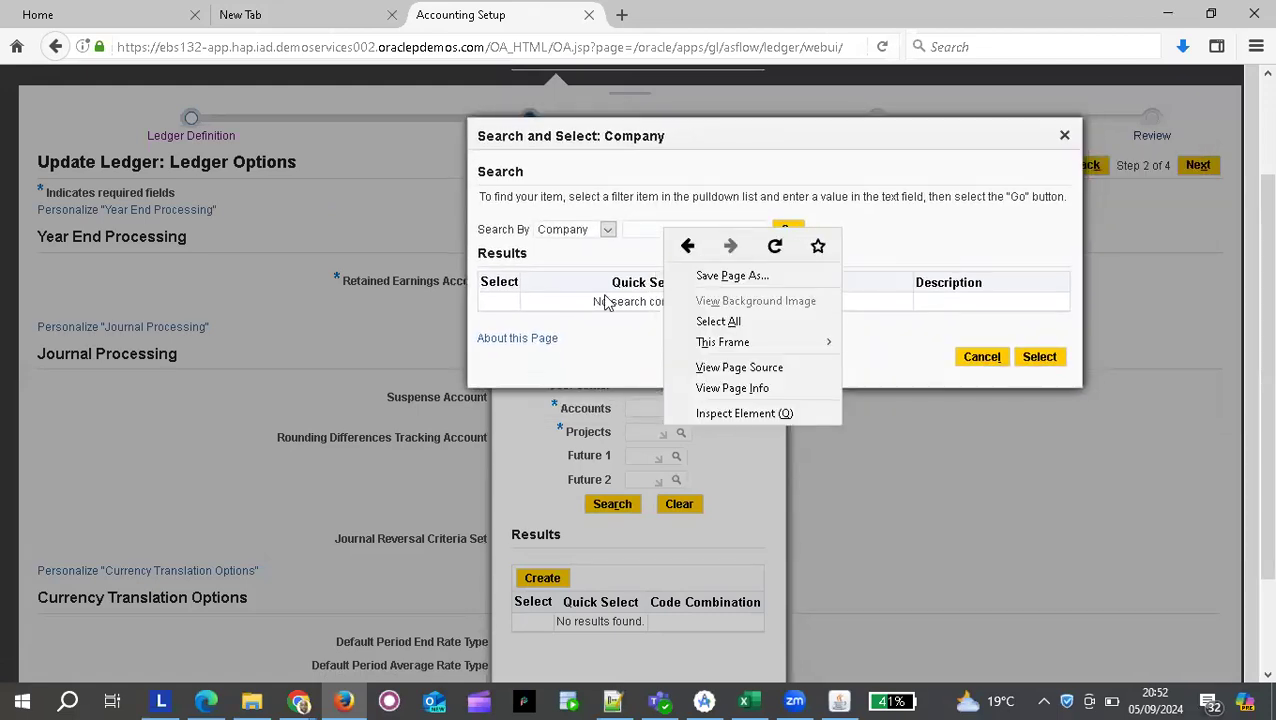
pyautogui.click(788, 142)
pyautogui.moveTo(788, 142); pyautogui.dragTo(628, 377)
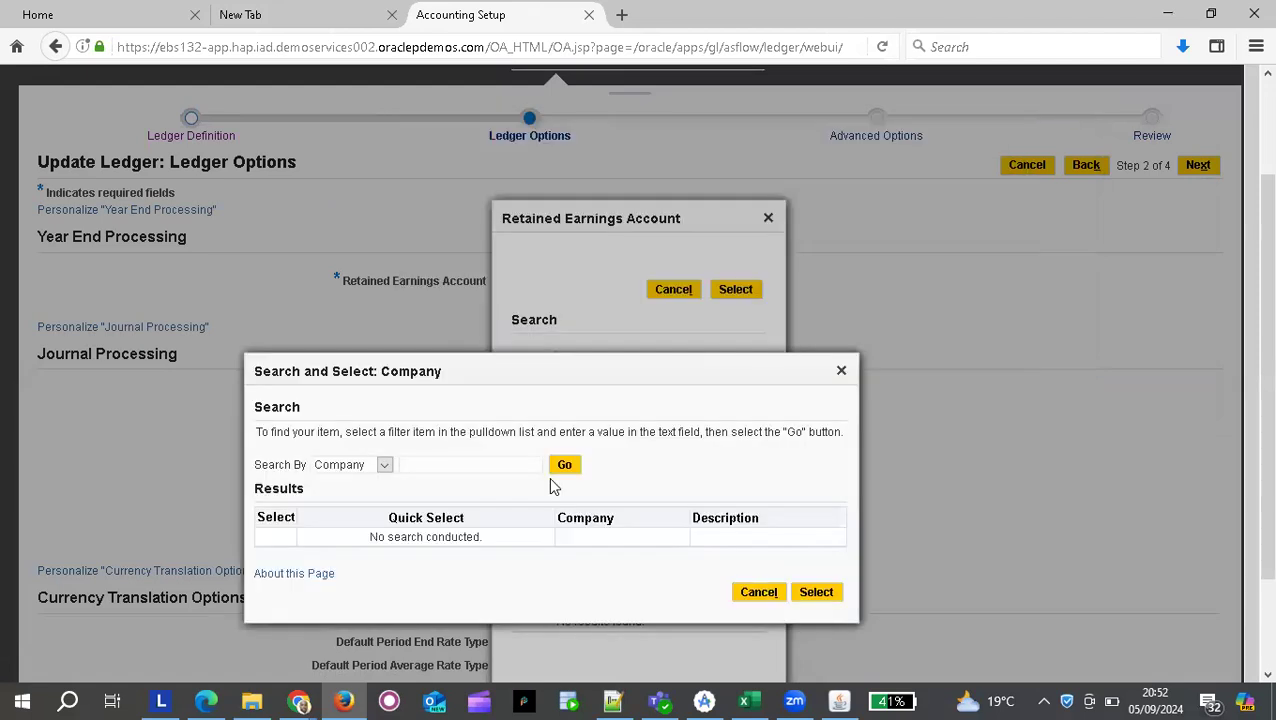
pyautogui.rightClick(471, 596)
pyautogui.click(632, 362)
pyautogui.moveTo(536, 378); pyautogui.dragTo(203, 460)
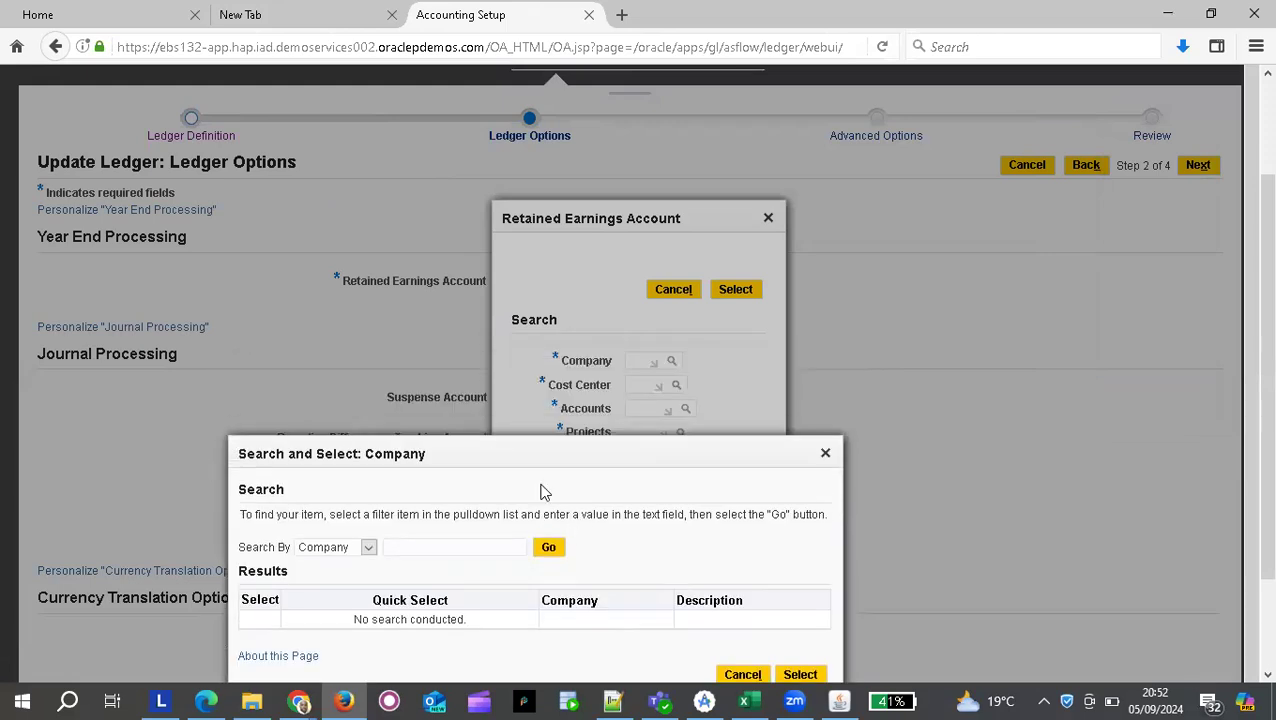
pyautogui.click(825, 457)
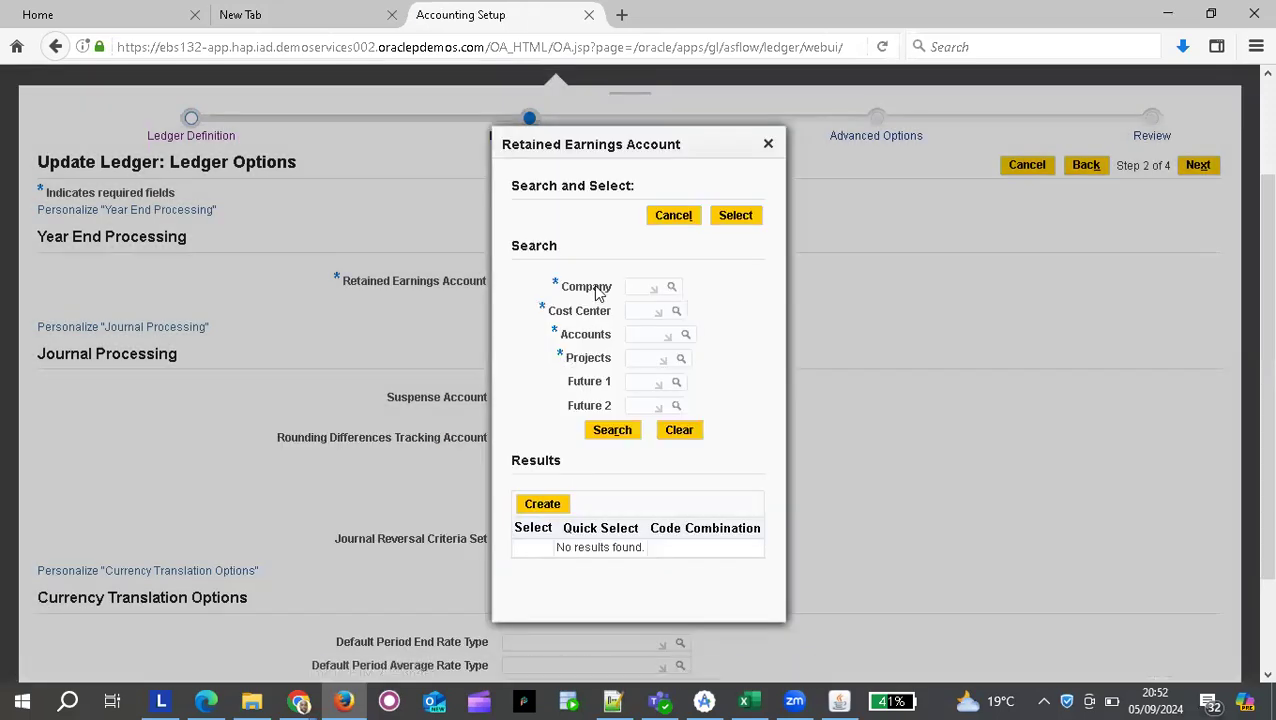
# Switch to the Oracle Financials Implementation workbook in Excel and compare its chart of accounts segments with the Retained Earnings Account fields.
pyautogui.hotkey('alt', 'Tab')
pyautogui.hotkey('alt', 'Tab')
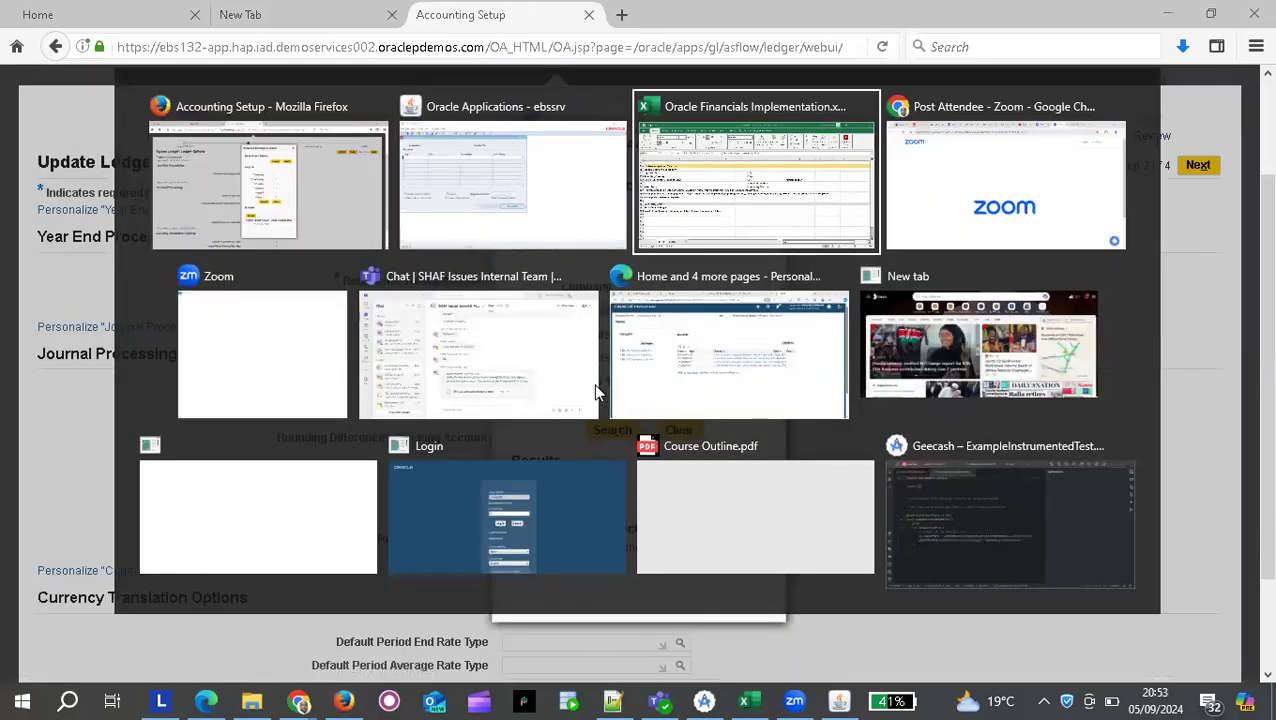
pyautogui.scroll(6, 545, 374)
pyautogui.scroll(-4, 545, 374)
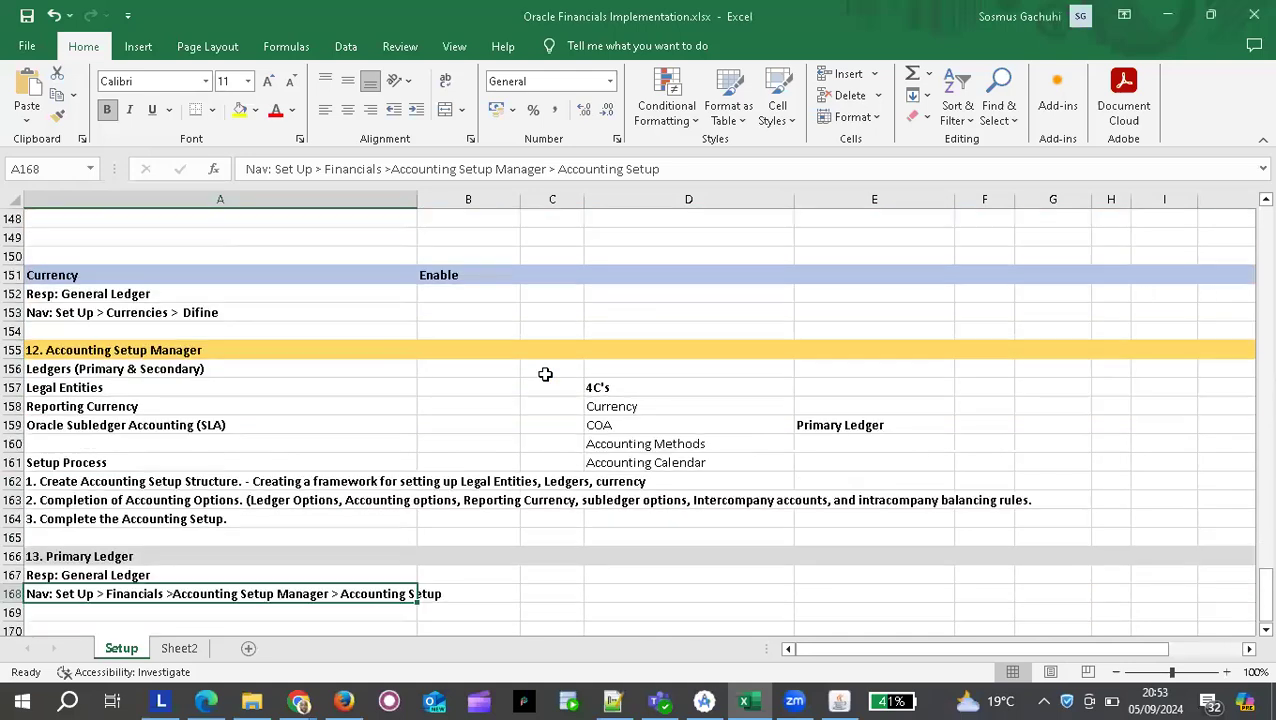
pyautogui.scroll(13, 545, 374)
pyautogui.moveTo(826, 352); pyautogui.dragTo(831, 439)
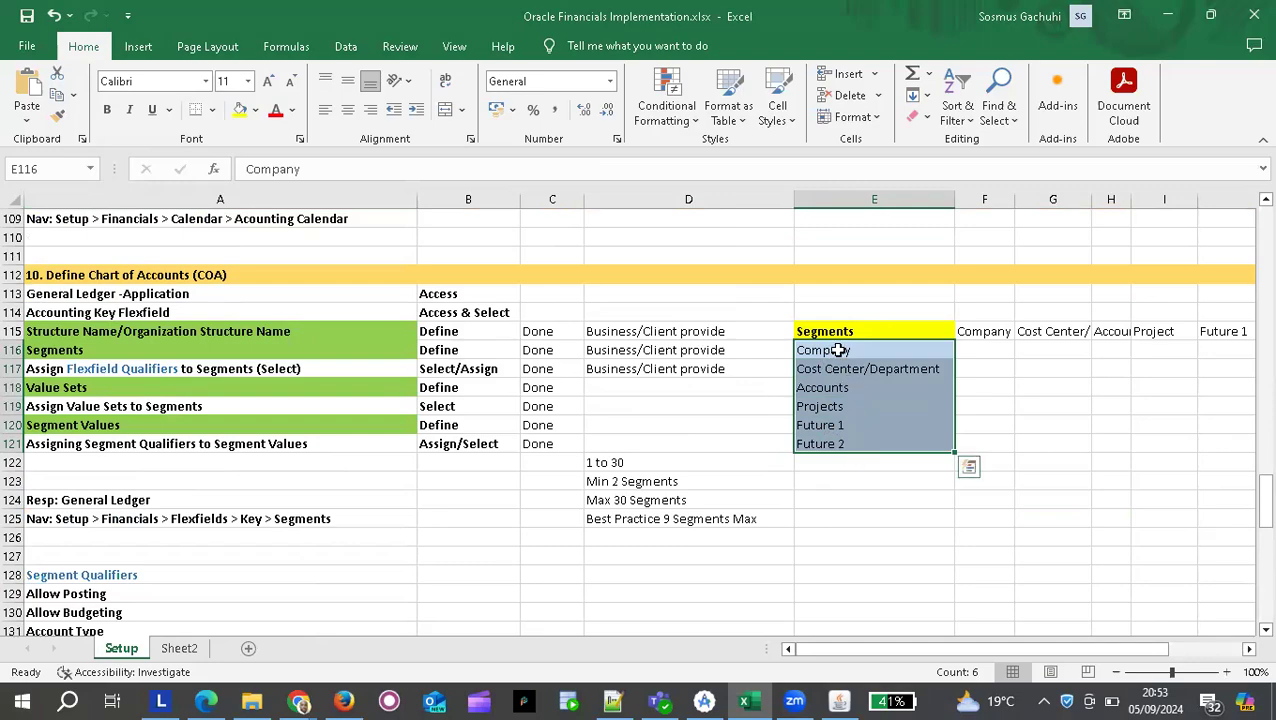
pyautogui.hotkey('alt', 'Tab')
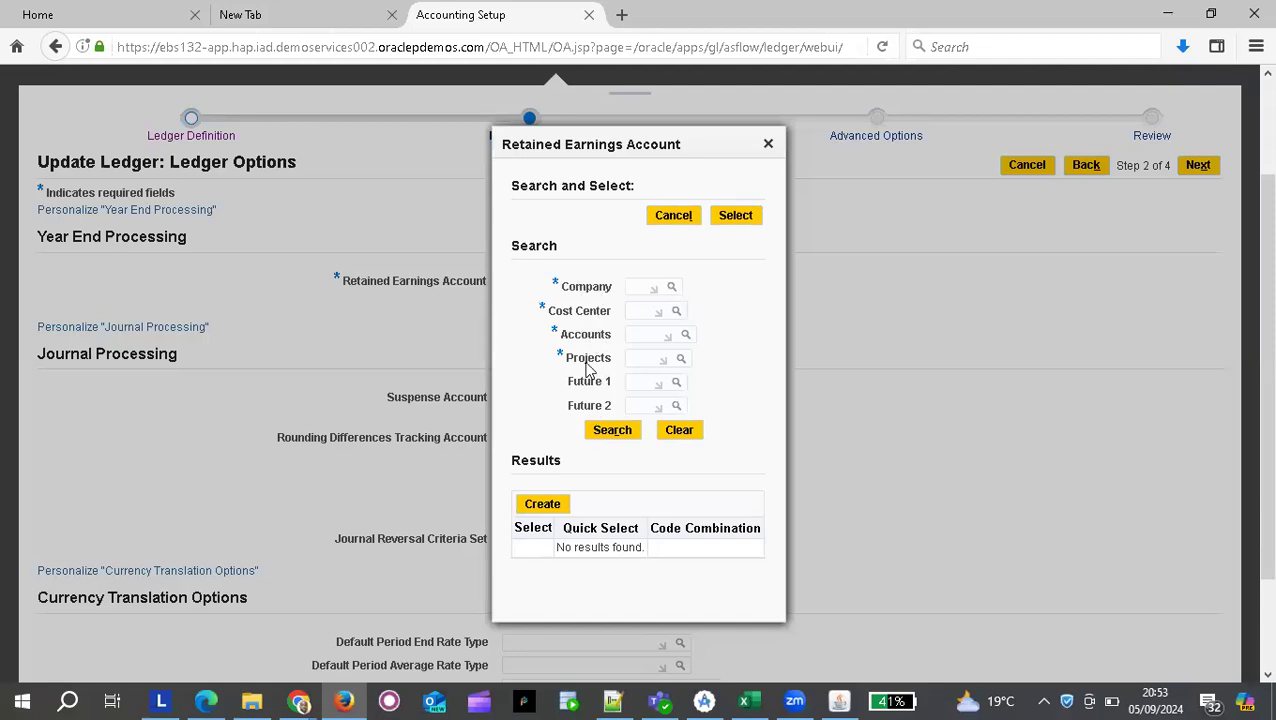
pyautogui.hotkey('alt', 'Tab')
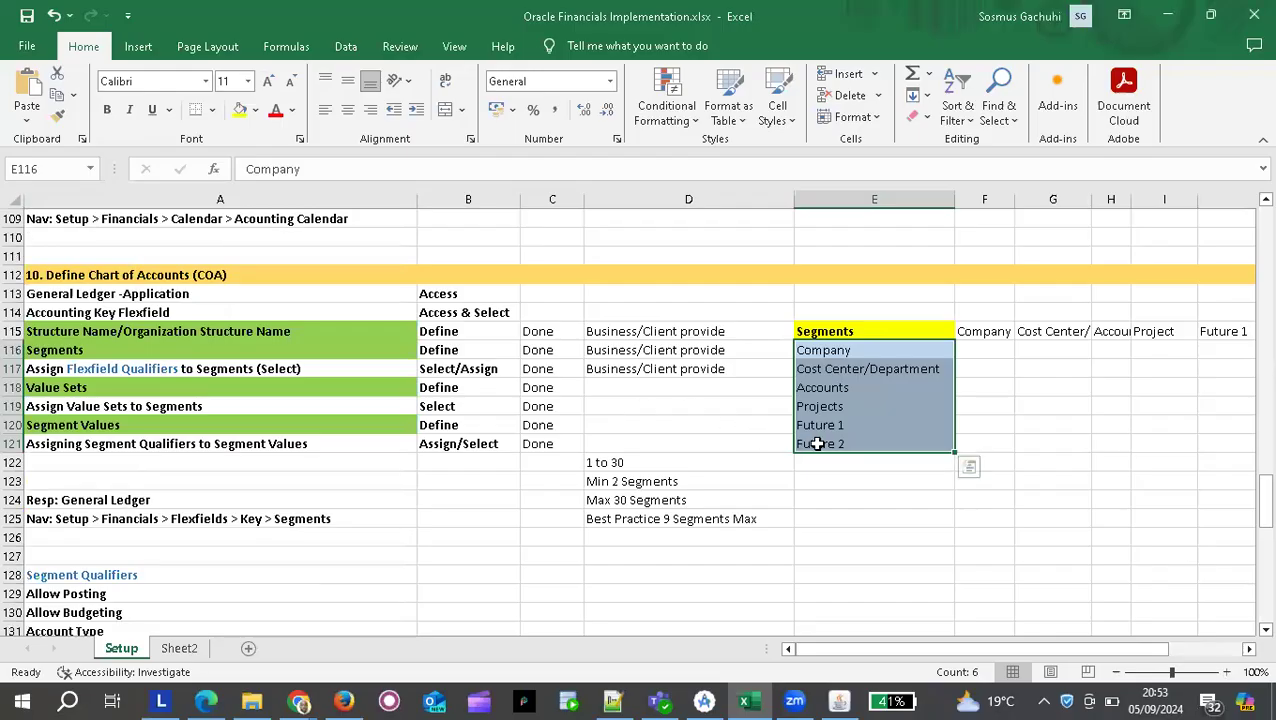
pyautogui.click(820, 444)
pyautogui.hotkey('alt', 'Tab')
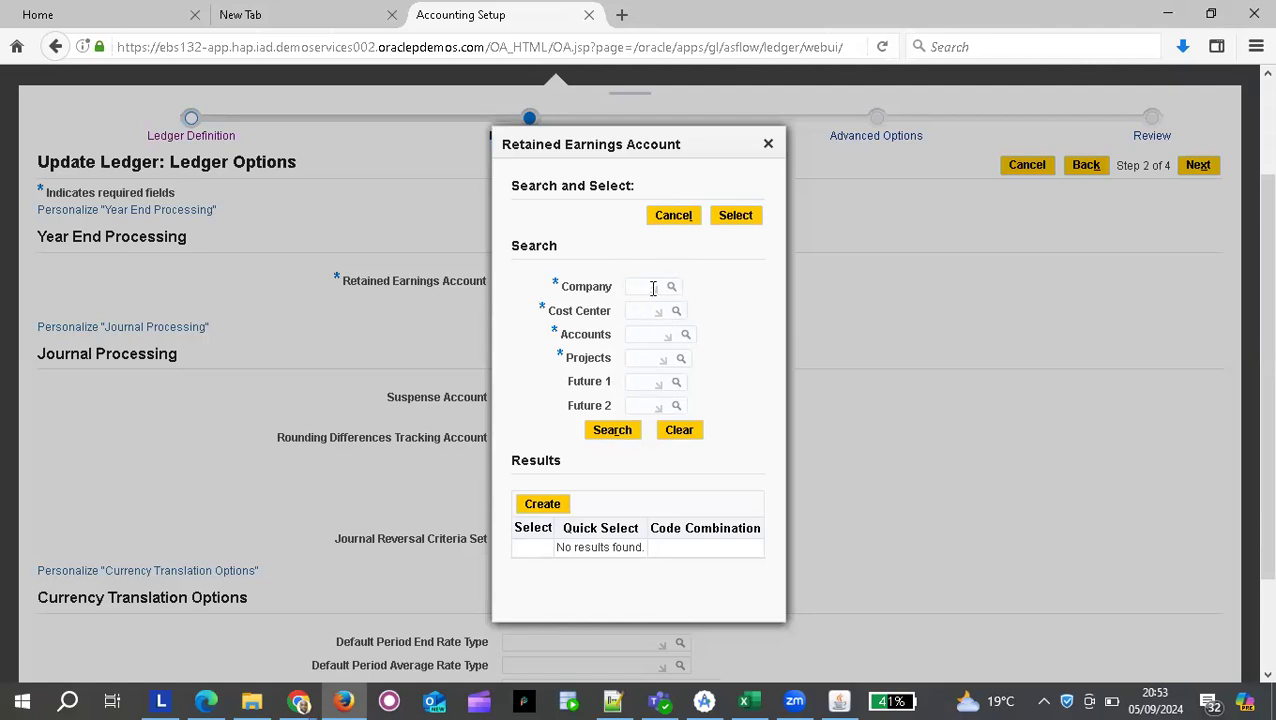
# Return to the Excel workbook and look up the segment values table for companies, cost centers, accounts and projects.
pyautogui.hotkey('alt', 'Tab')
pyautogui.scroll(8, 733, 369)
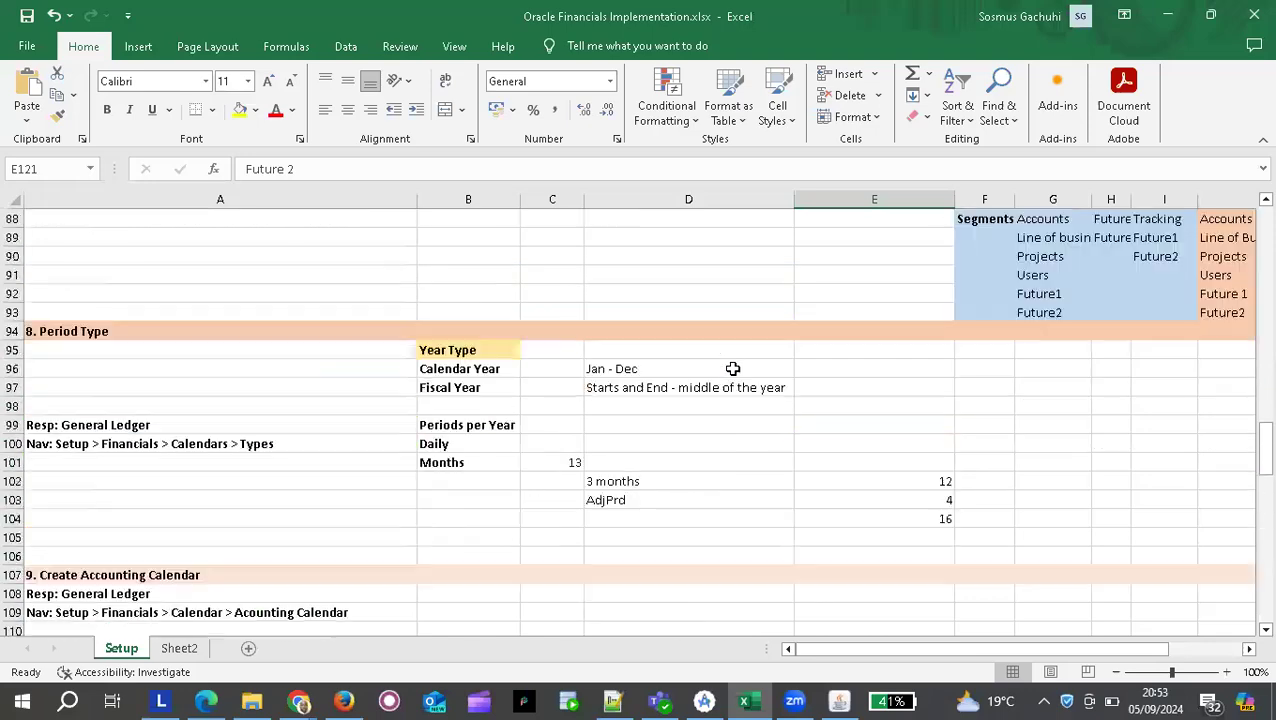
pyautogui.hscroll(5, 733, 369)
pyautogui.hscroll(-5, 733, 369)
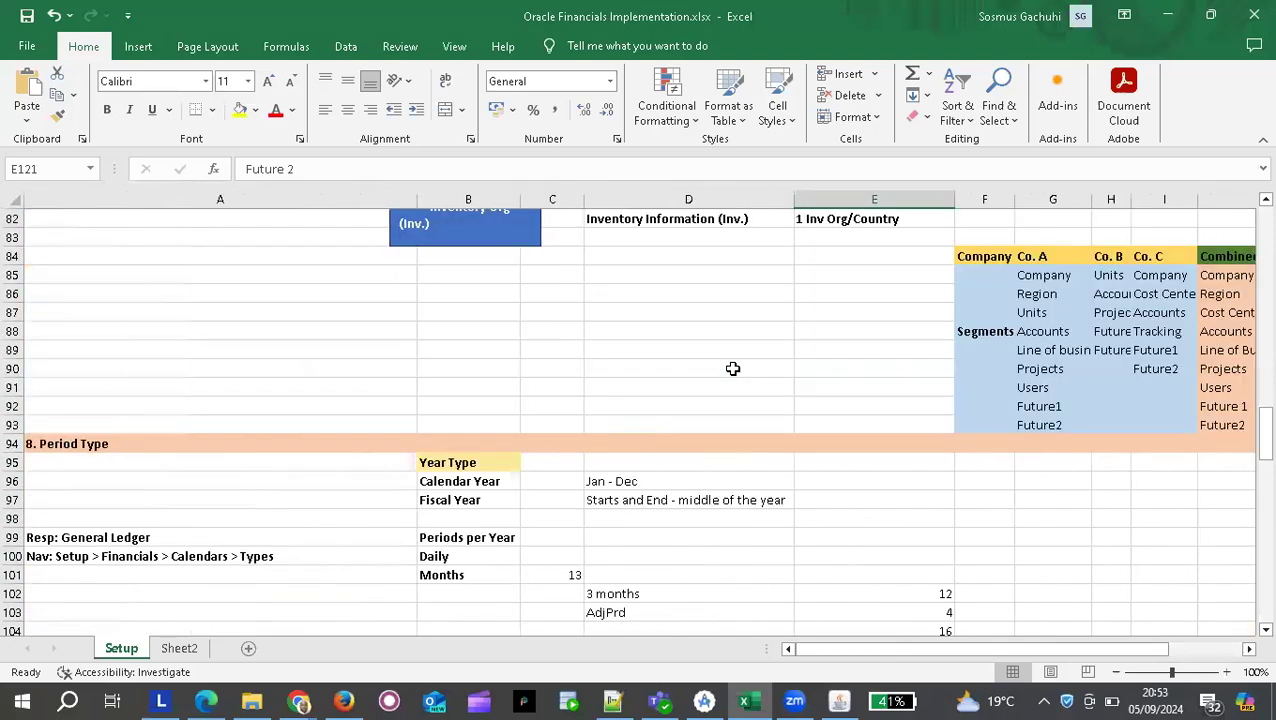
pyautogui.scroll(-3, 733, 369)
pyautogui.scroll(20, 733, 369)
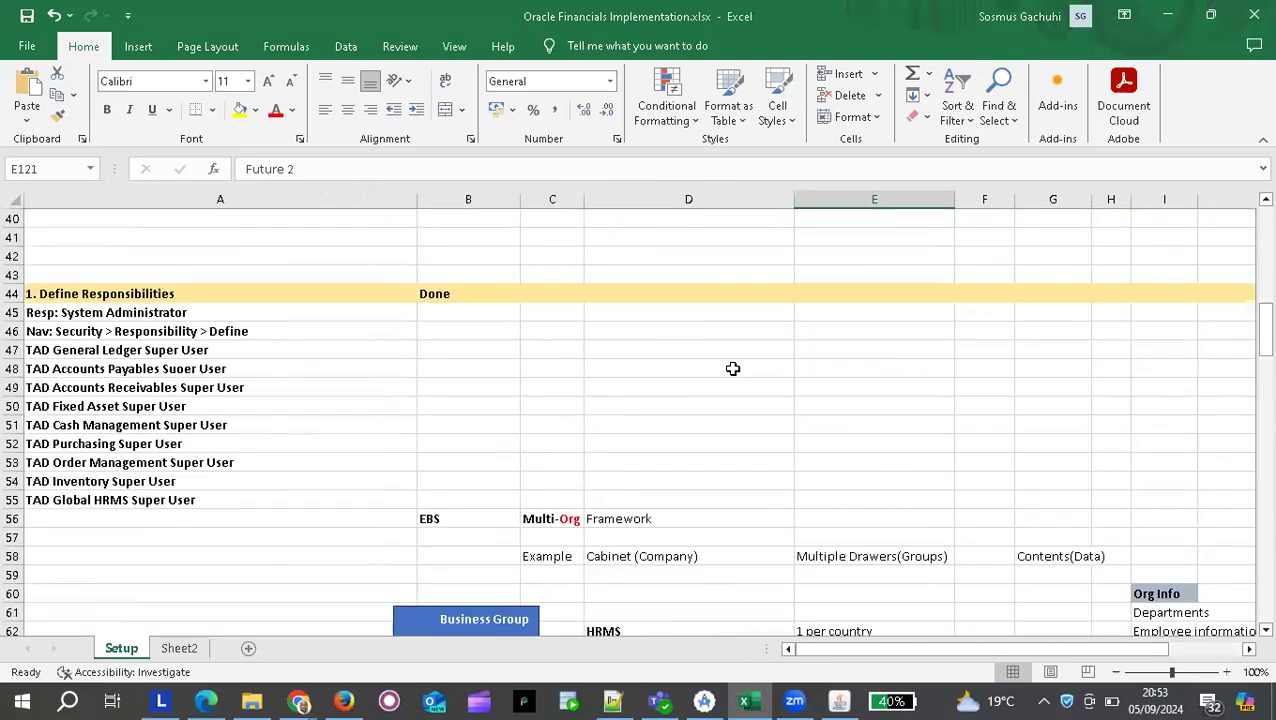
pyautogui.scroll(9, 733, 369)
pyautogui.hscroll(5, 733, 369)
pyautogui.hscroll(-5, 733, 369)
pyautogui.scroll(-20, 733, 369)
pyautogui.scroll(13, 733, 369)
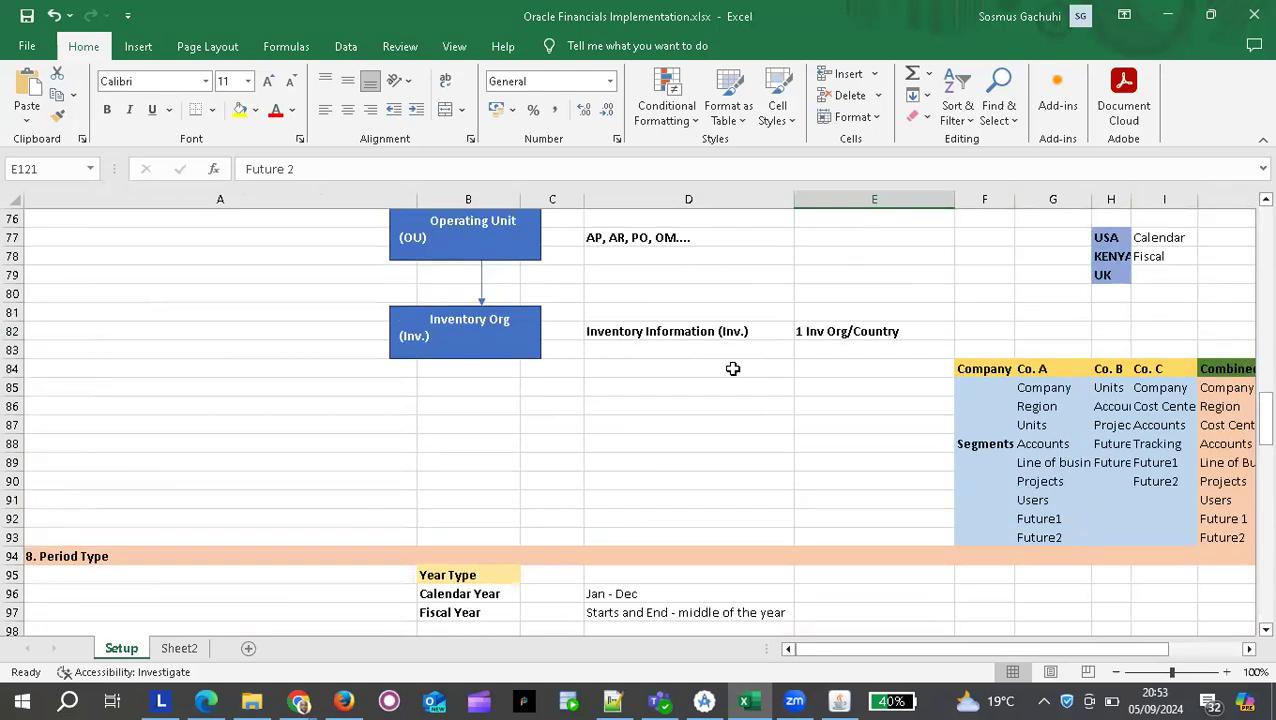
pyautogui.hscroll(7, 733, 369)
pyautogui.hscroll(-4, 733, 369)
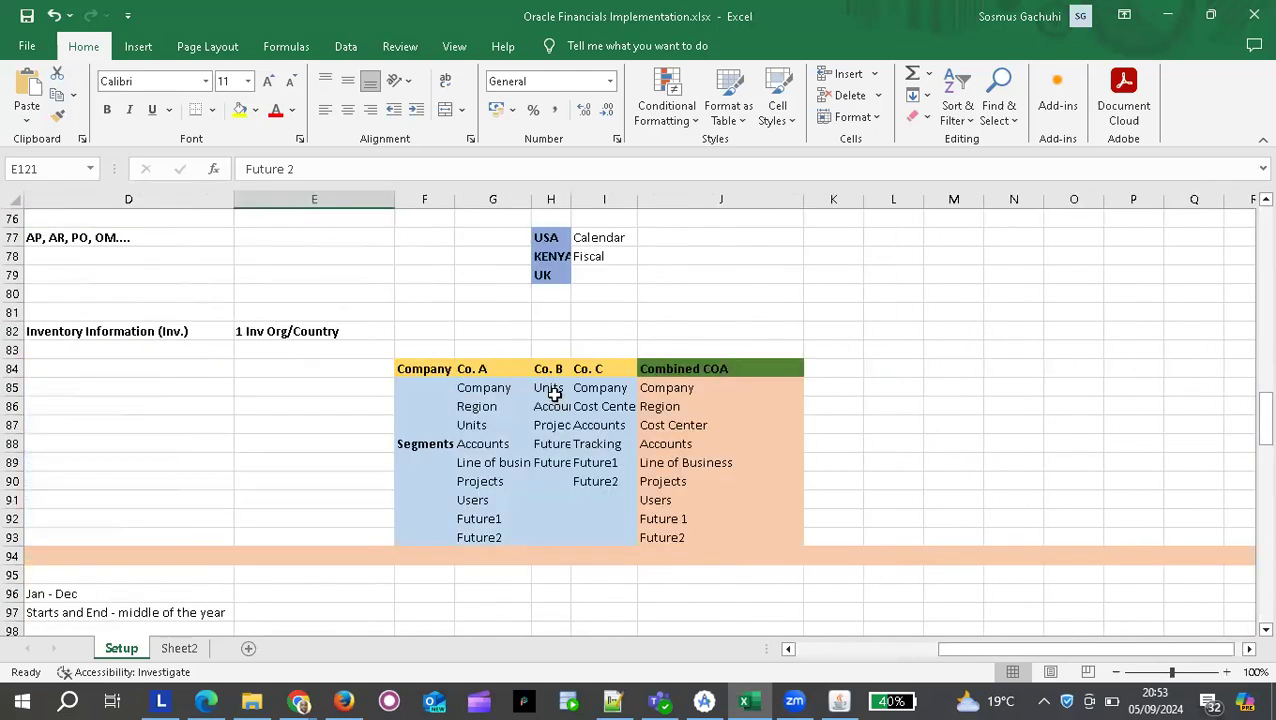
pyautogui.scroll(-8, 554, 394)
pyautogui.hscroll(-3, 554, 394)
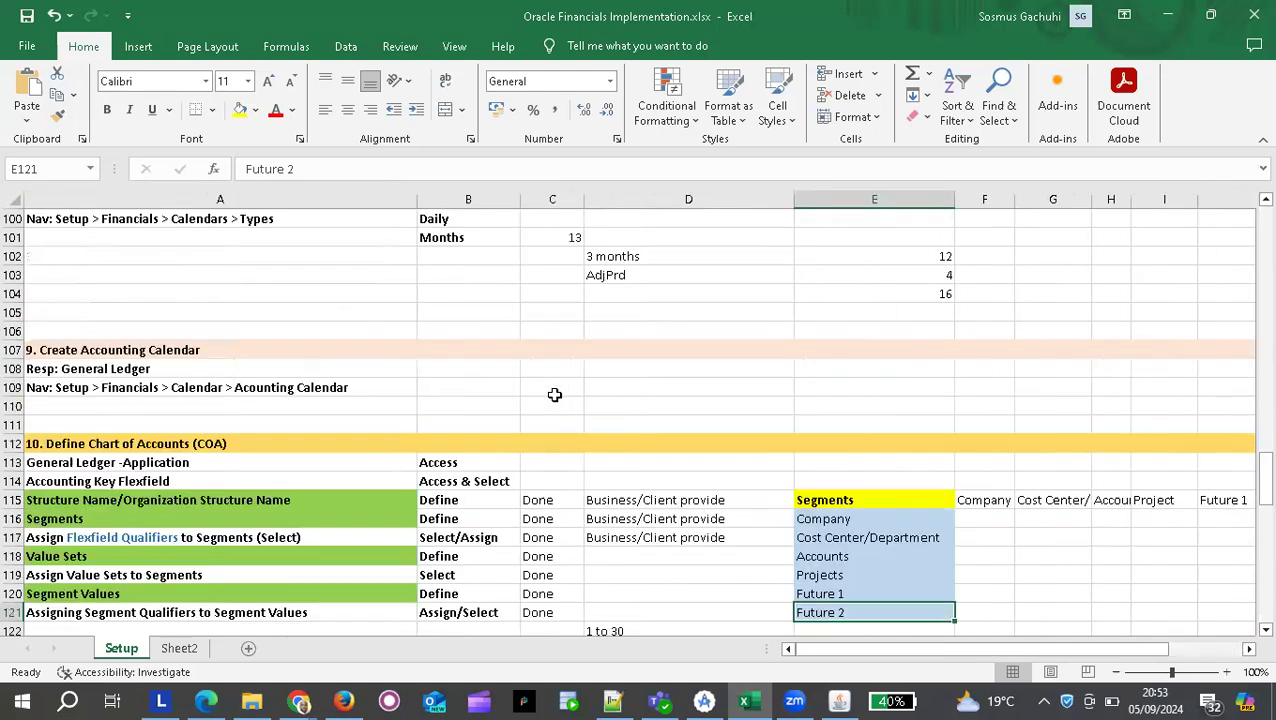
pyautogui.scroll(-14, 554, 394)
pyautogui.scroll(3, 554, 394)
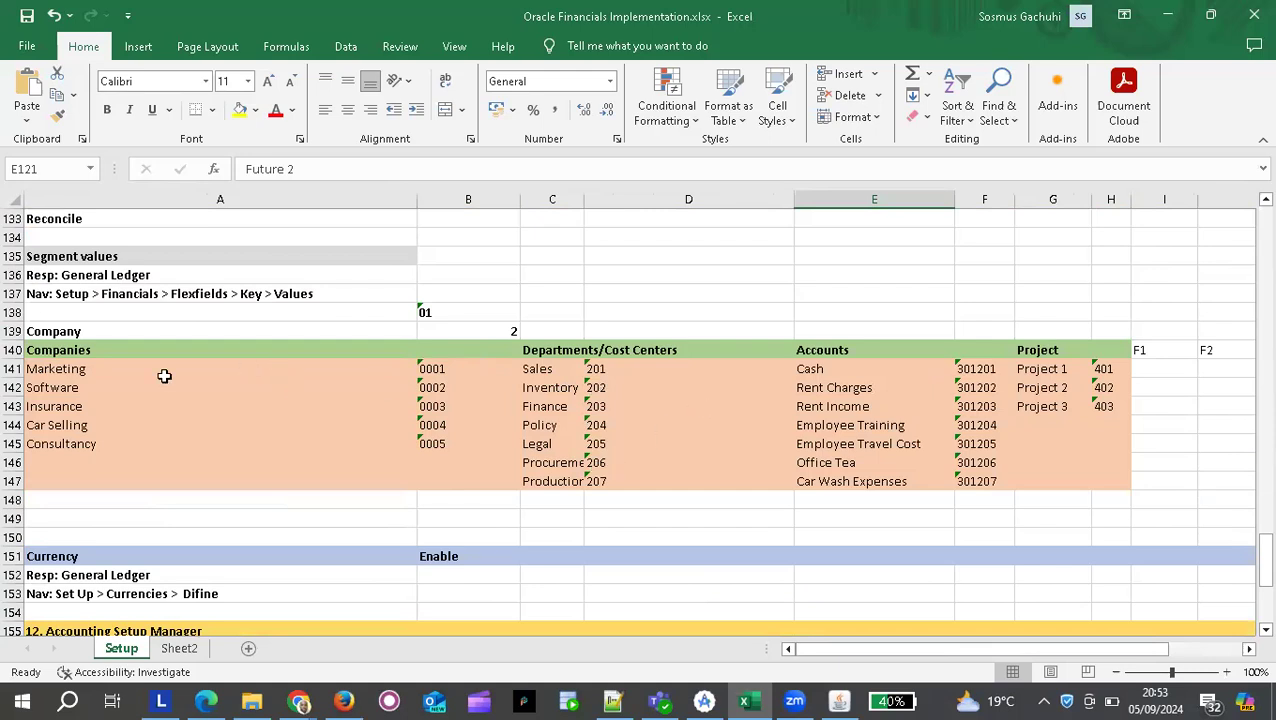
# Compare the company codes in the Excel segment values table with the Retained Earnings Account search fields in Firefox.
pyautogui.moveTo(464, 370); pyautogui.dragTo(467, 444)
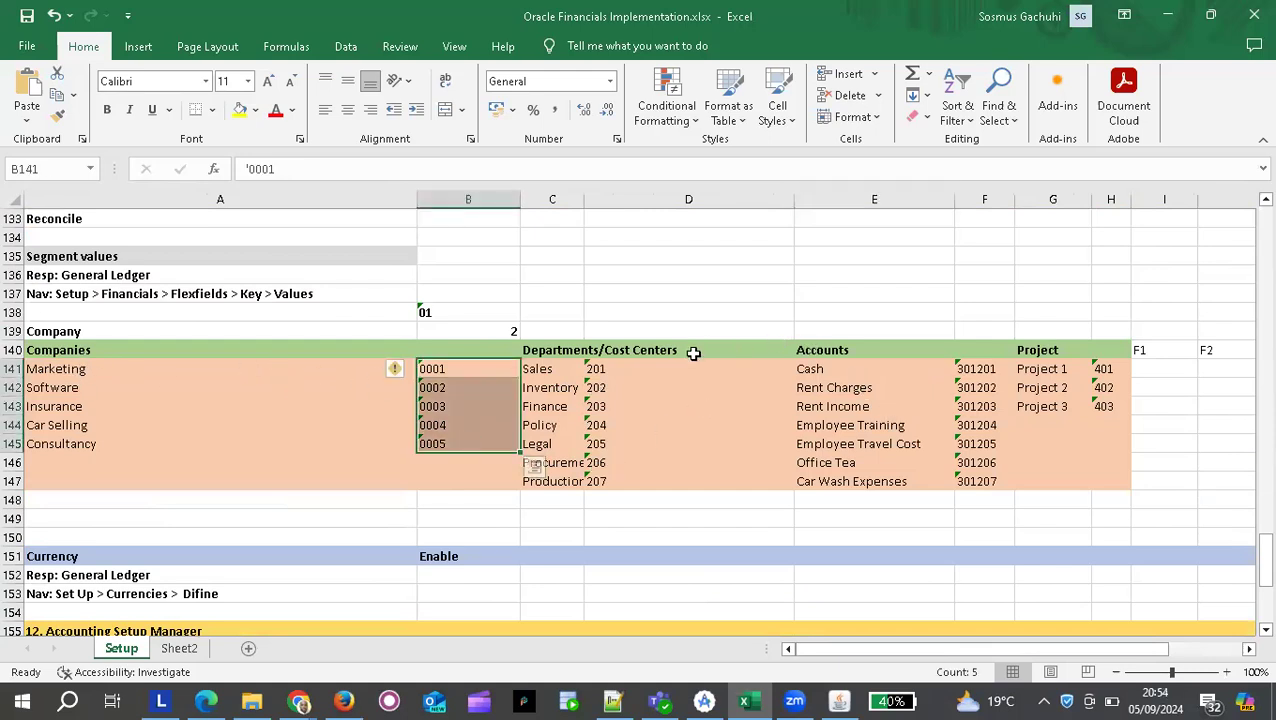
pyautogui.click(267, 353)
pyautogui.hotkey('alt', 'Tab')
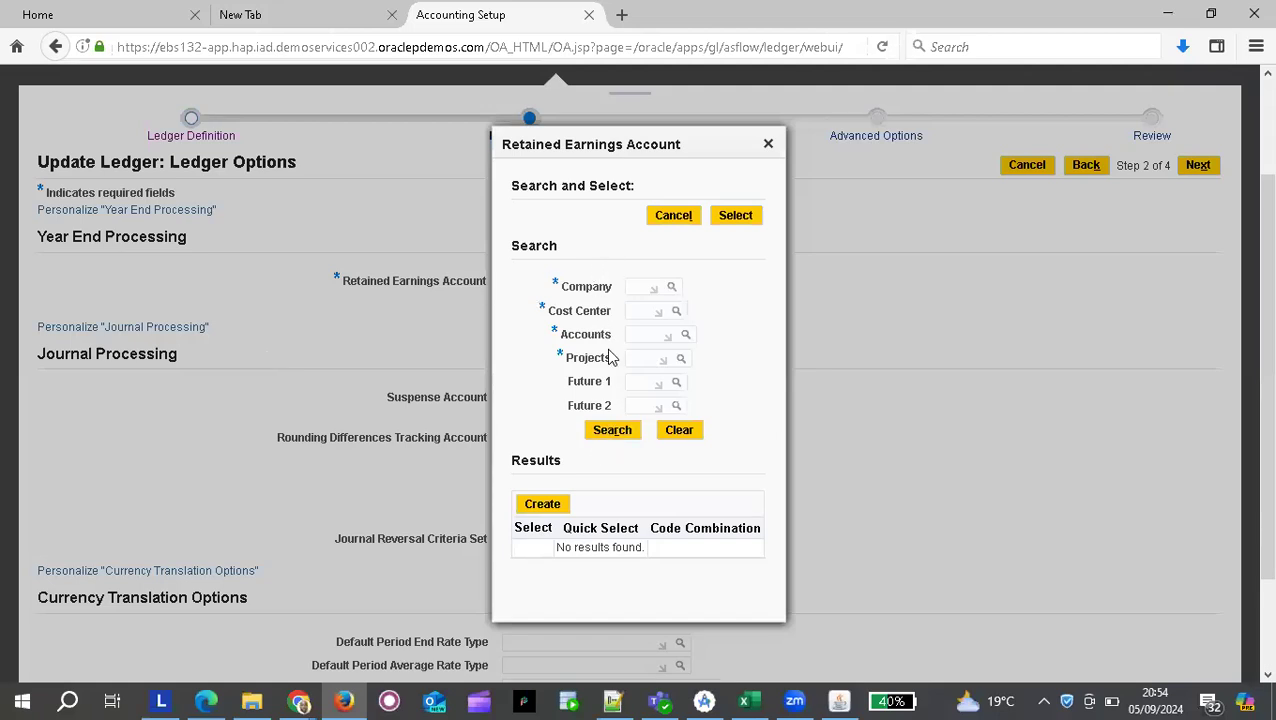
pyautogui.hotkey('alt', 'Tab')
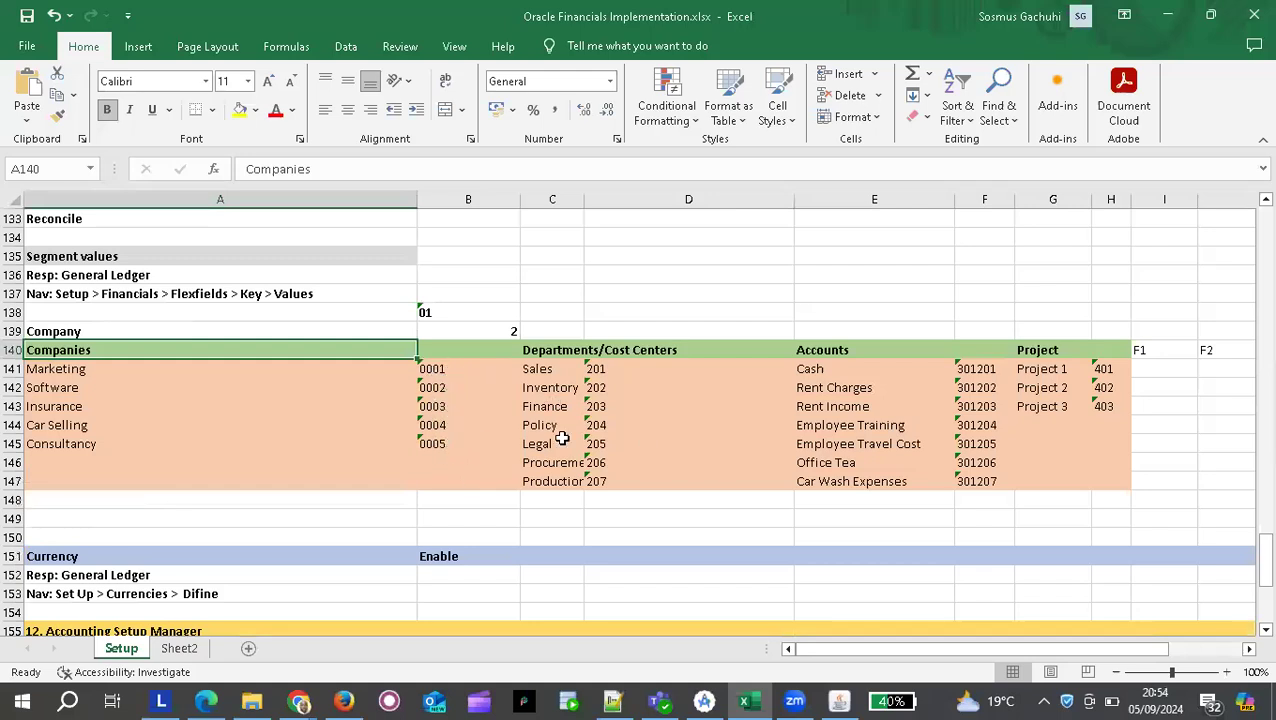
pyautogui.click(452, 369)
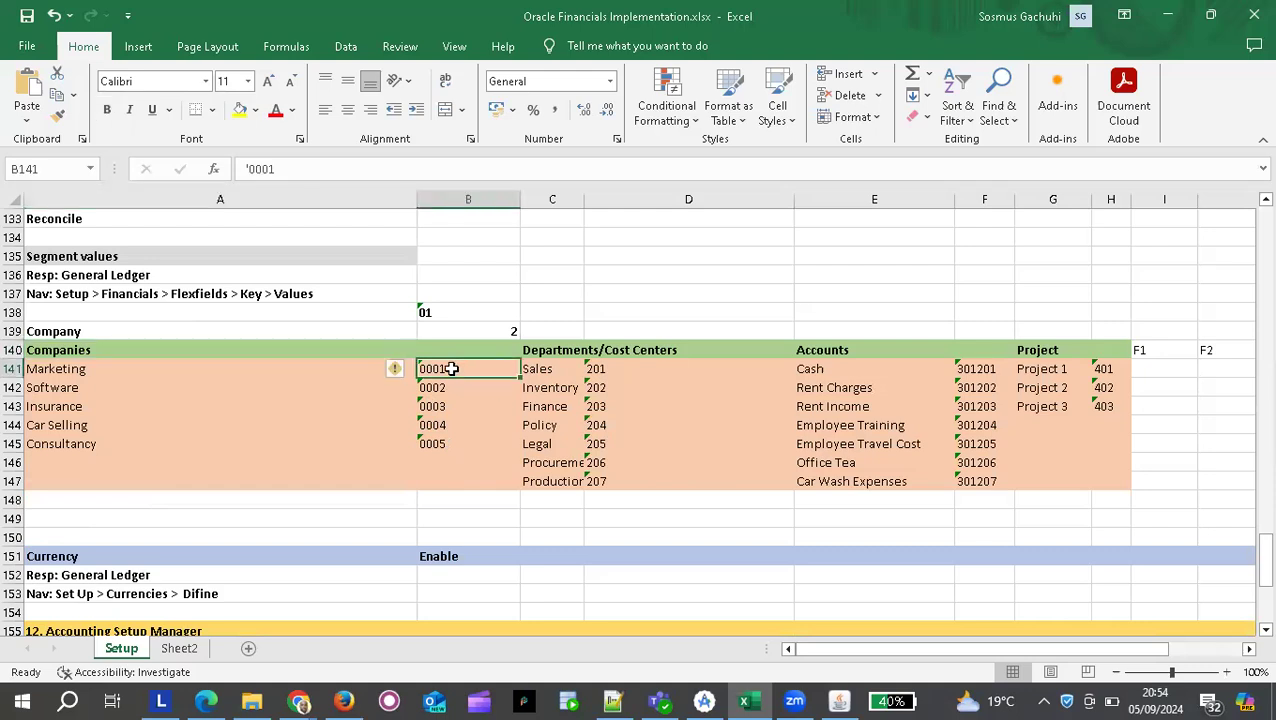
pyautogui.hotkey('alt', 'Tab')
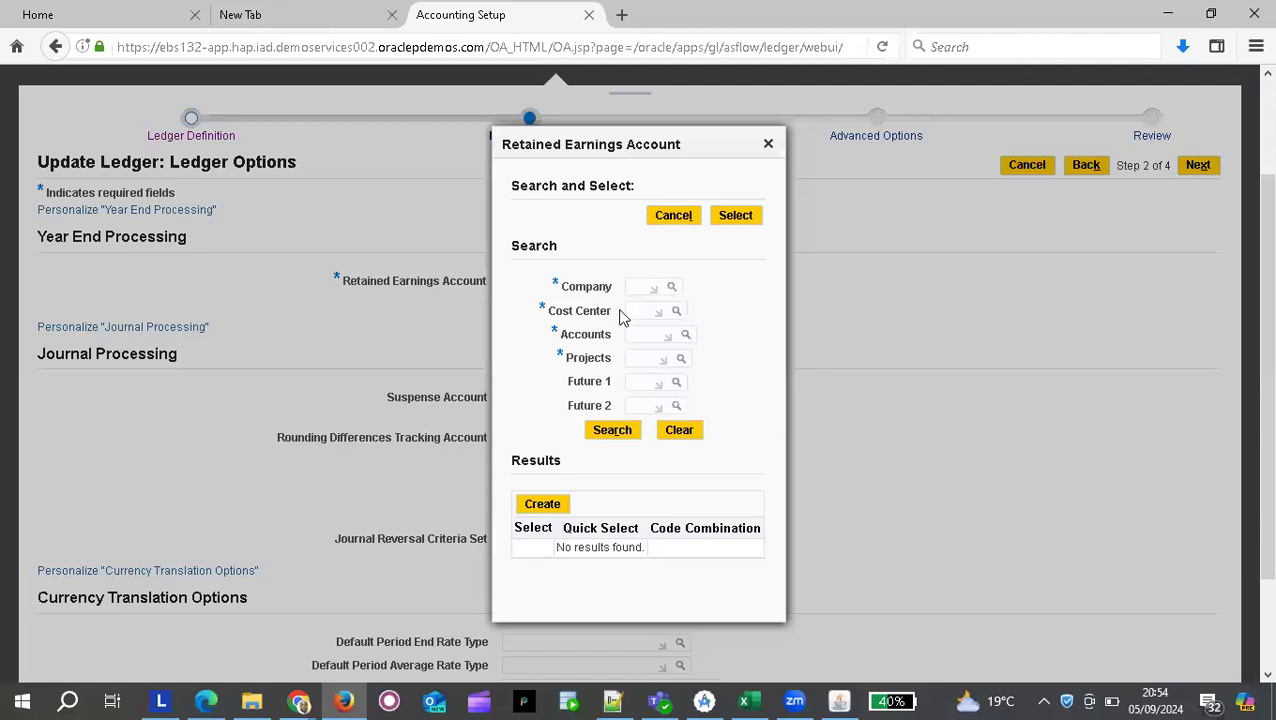
pyautogui.click(640, 289)
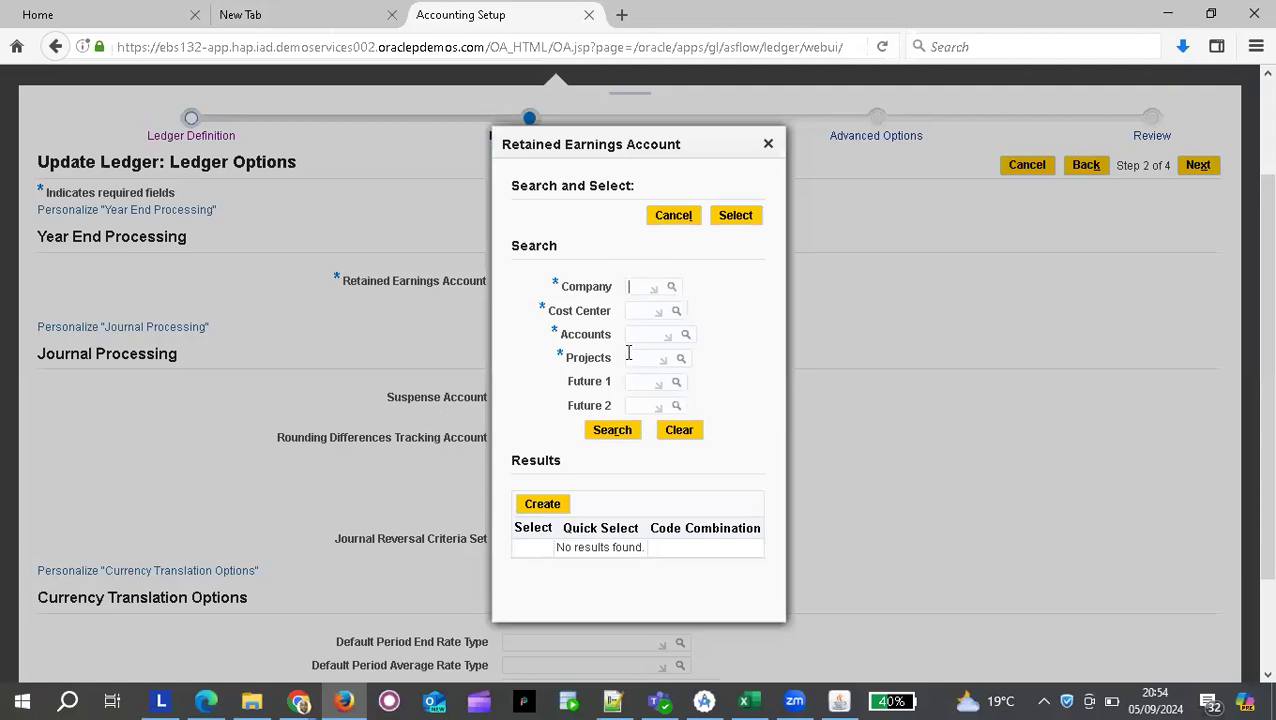
pyautogui.click(672, 288)
pyautogui.click(668, 289)
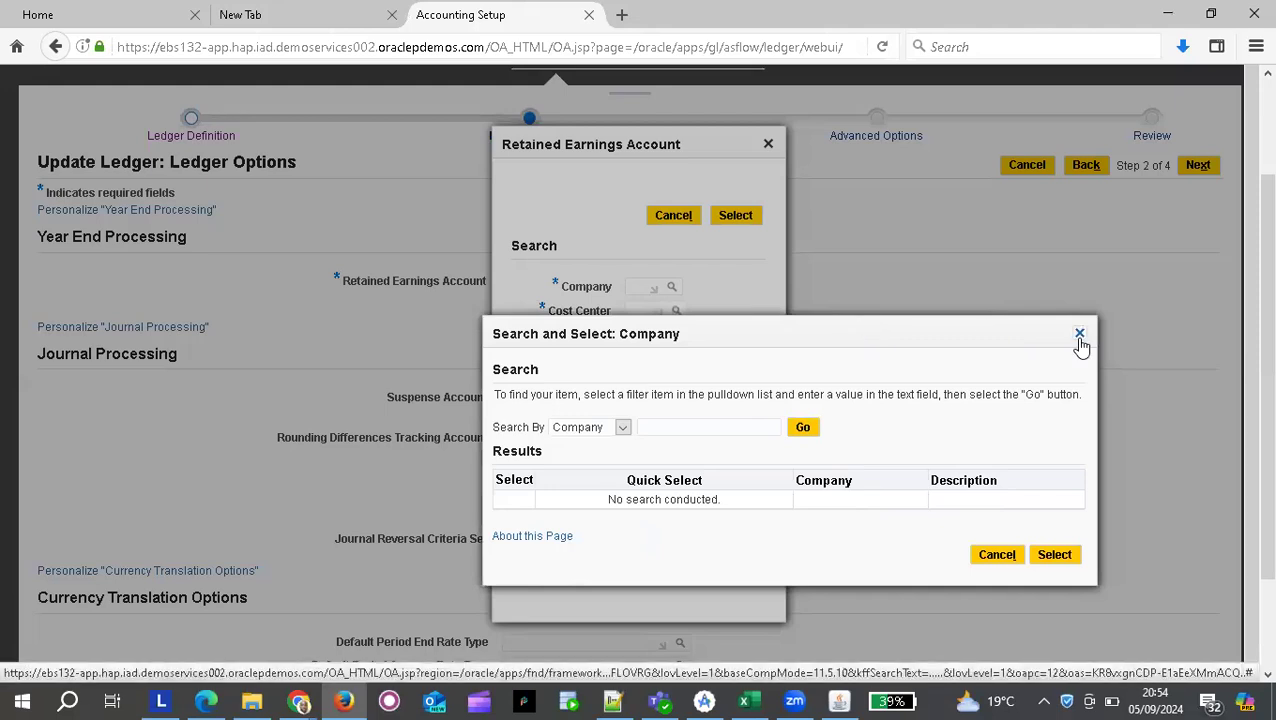
pyautogui.click(1079, 334)
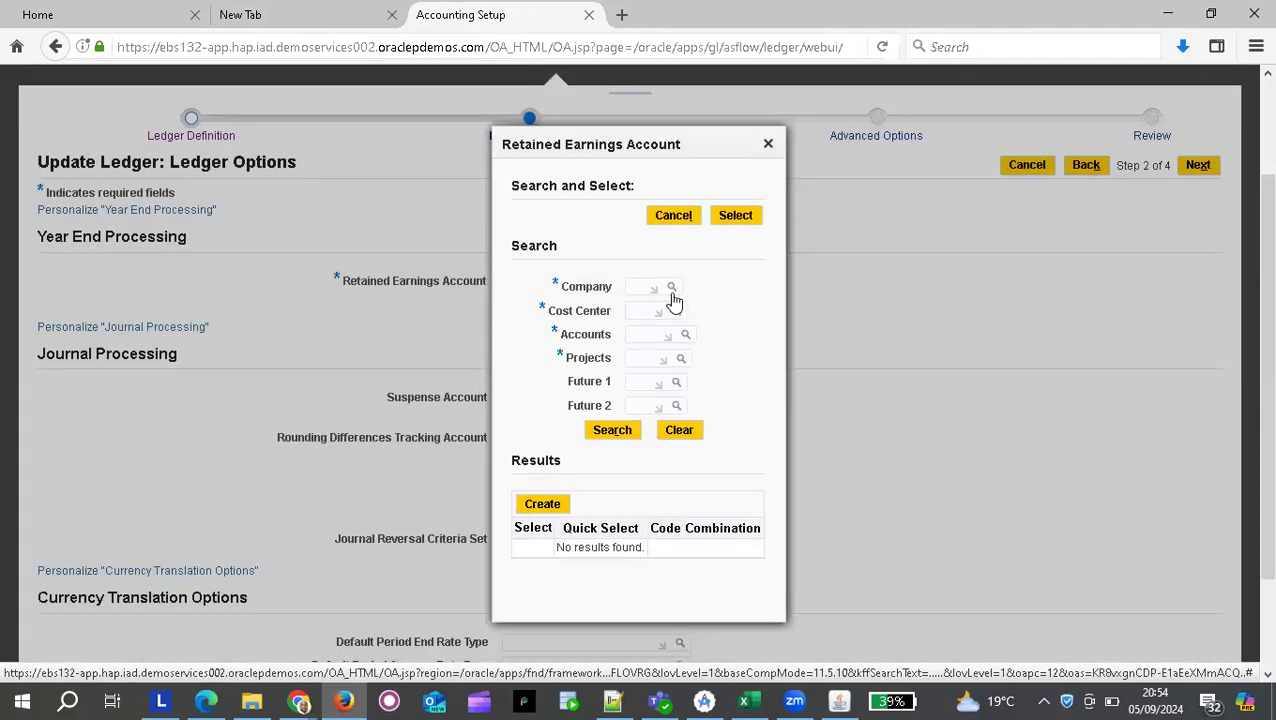
# List all companies in the Retained Earnings Account search and choose company 01 (Marketing).
pyautogui.click(638, 287)
pyautogui.write('01')
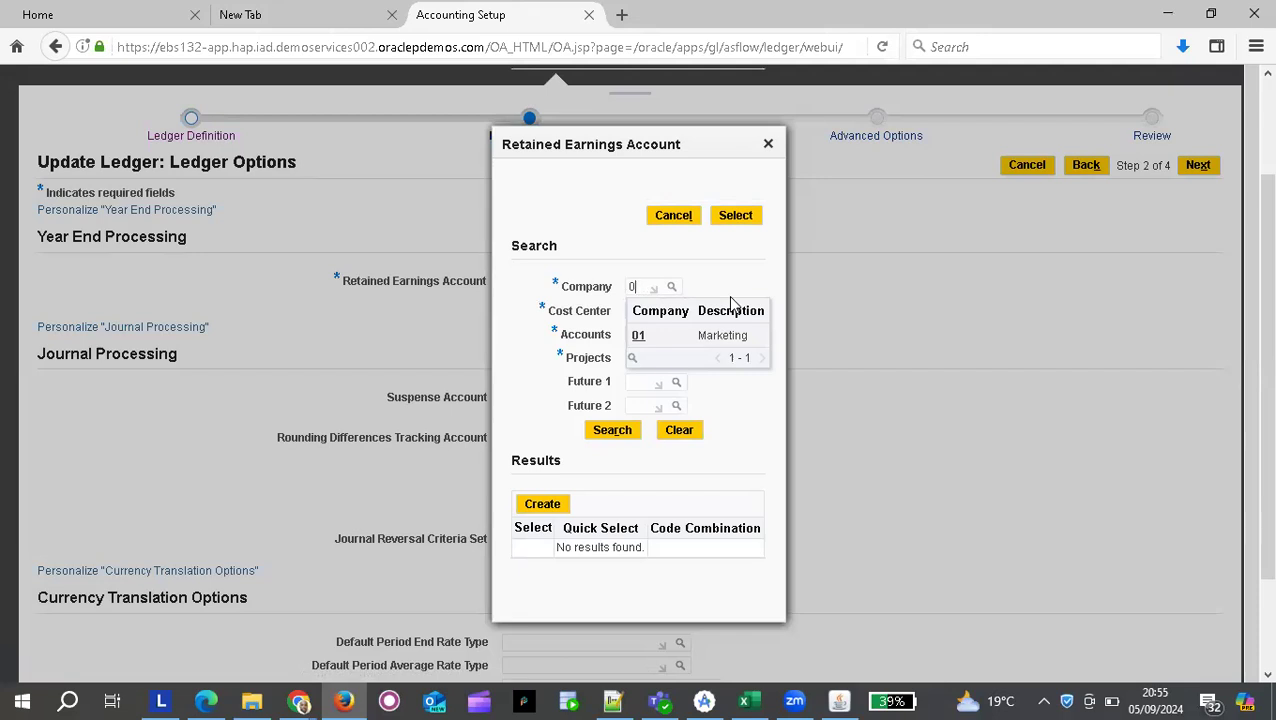
pyautogui.click(672, 288)
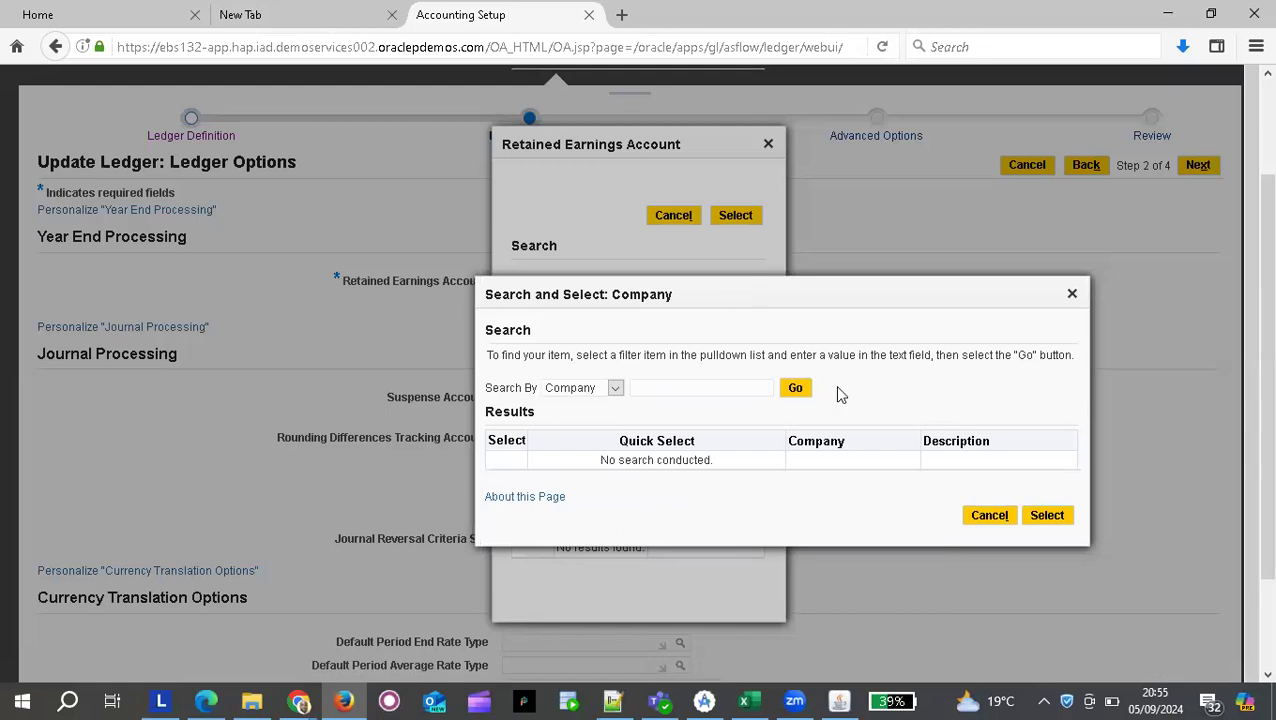
pyautogui.click(616, 390)
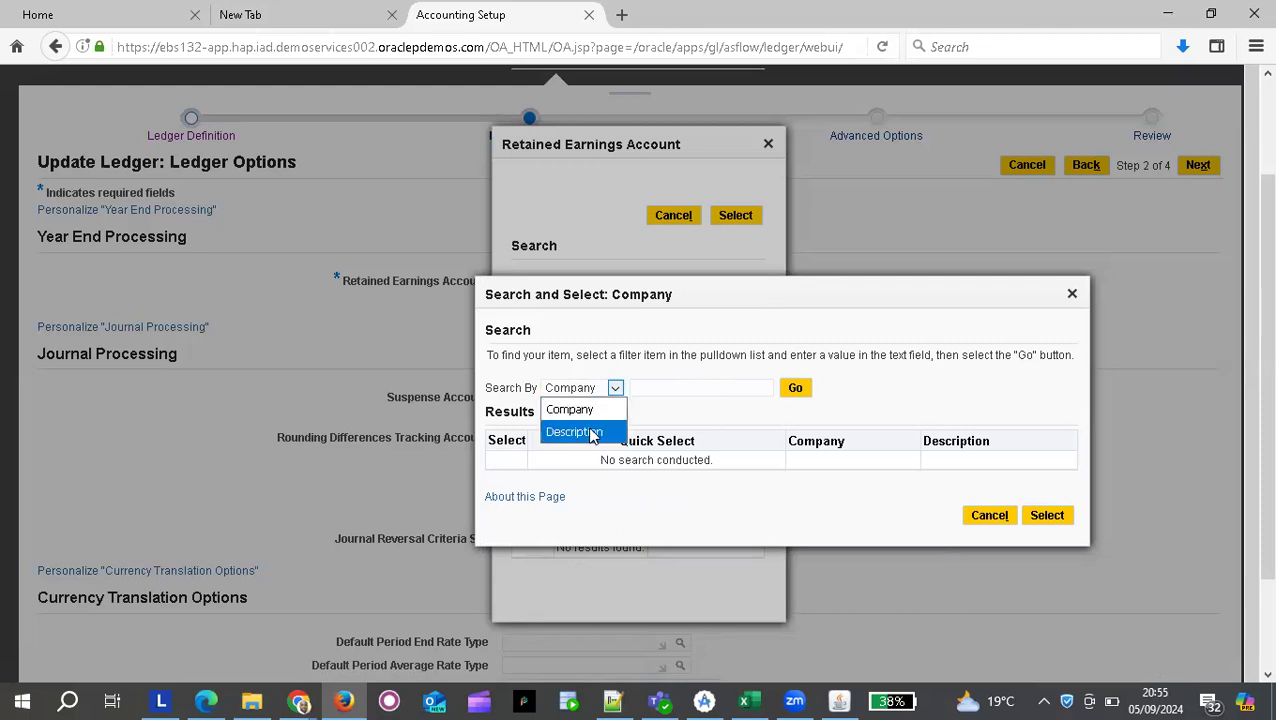
pyautogui.click(698, 417)
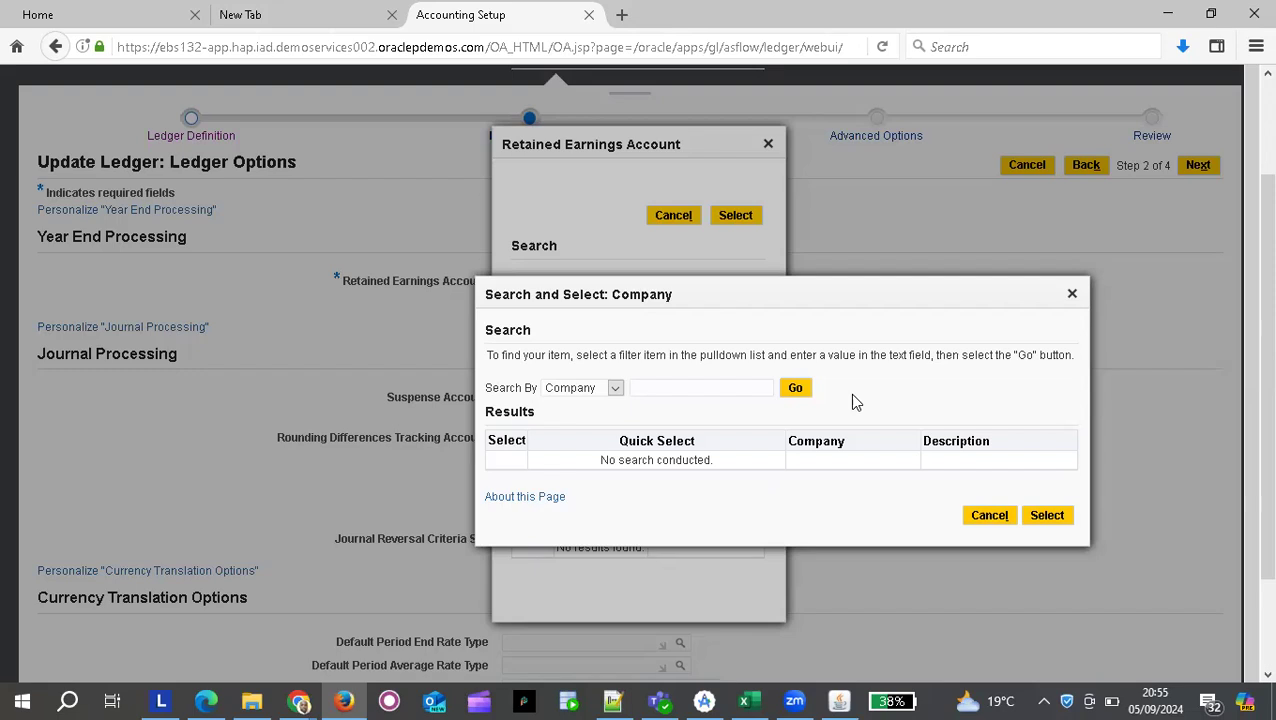
pyautogui.click(796, 389)
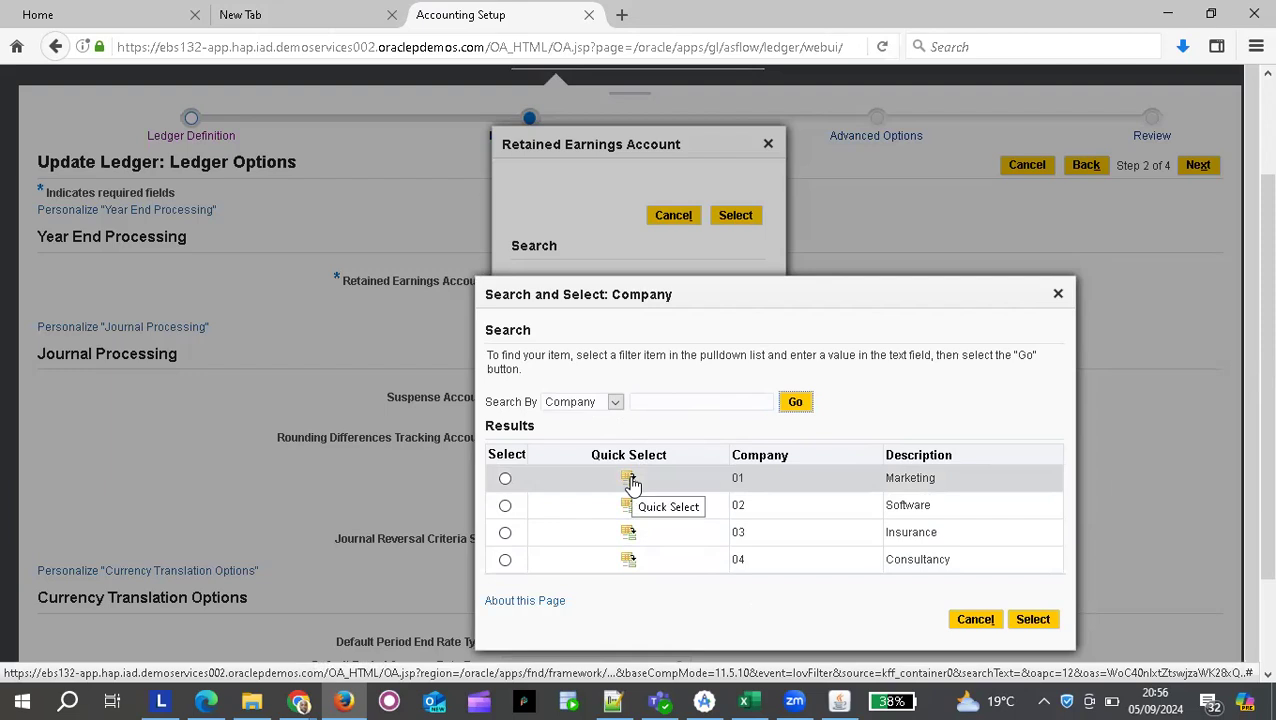
pyautogui.moveTo(713, 298); pyautogui.dragTo(1082, 225)
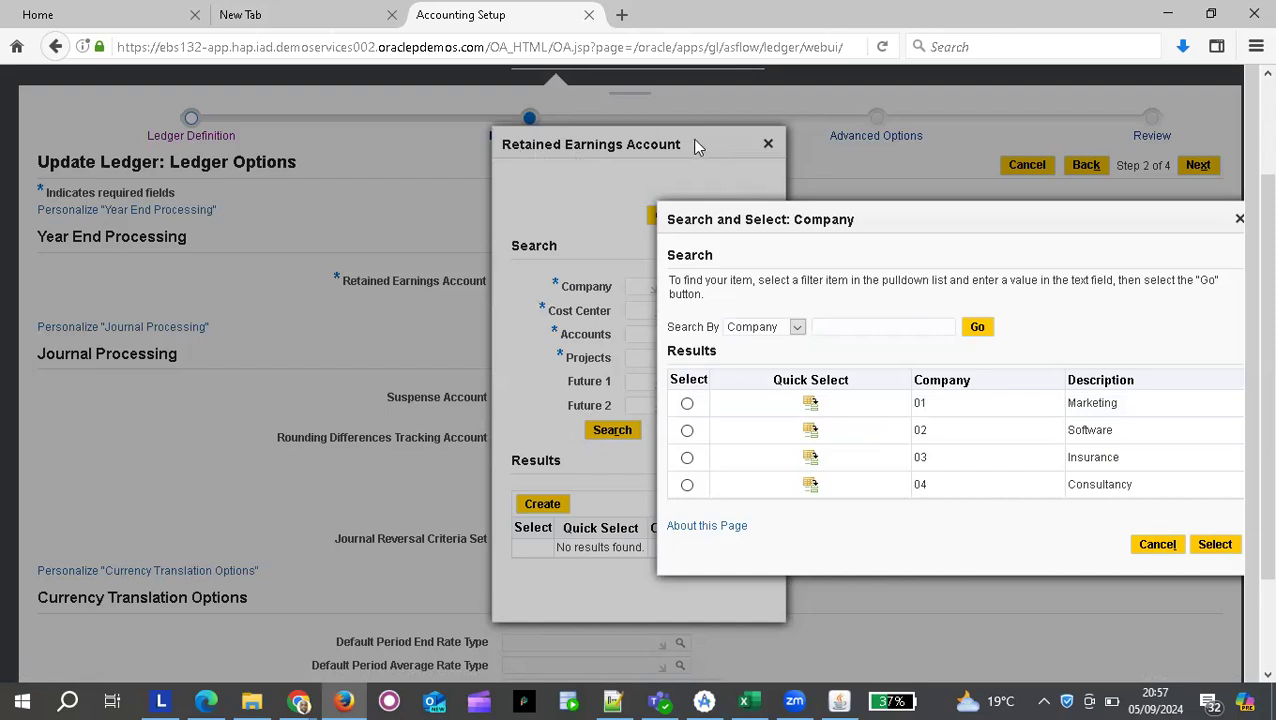
pyautogui.click(811, 405)
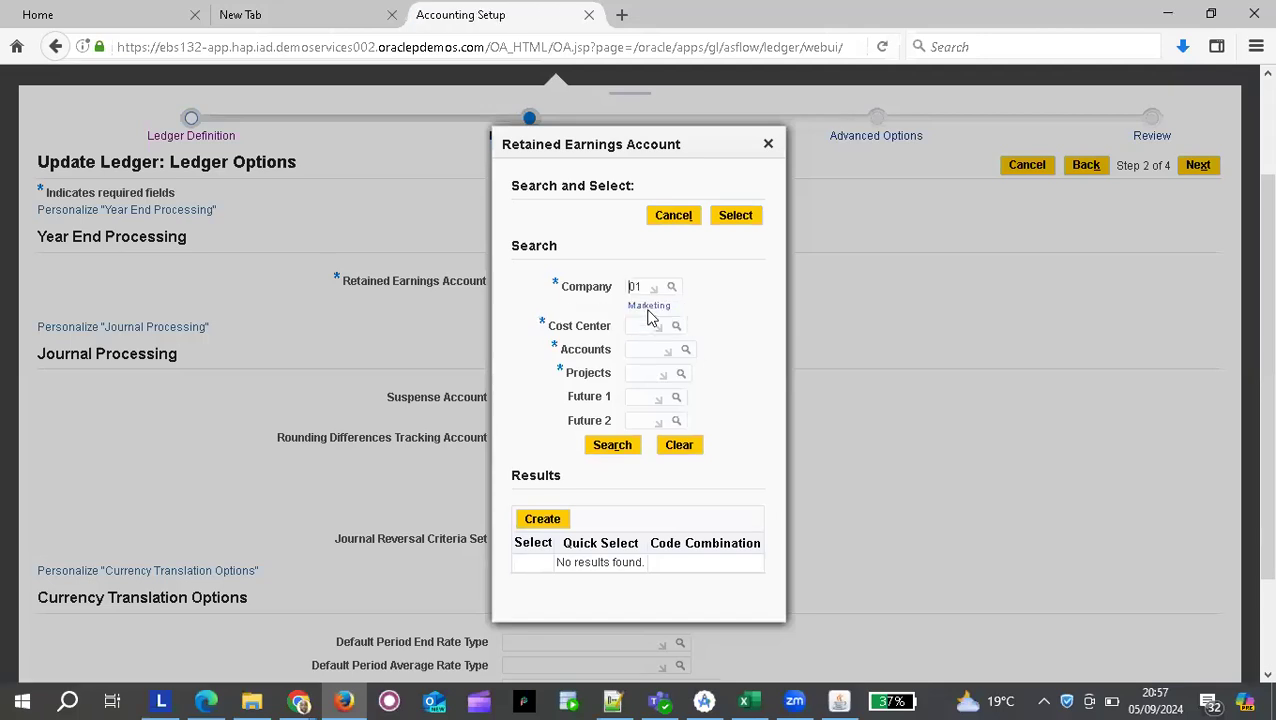
# Look up and choose cost center 002 (Inventory) and account 10127 (Retained Earnings) for the Retained Earnings Account.
pyautogui.click(677, 327)
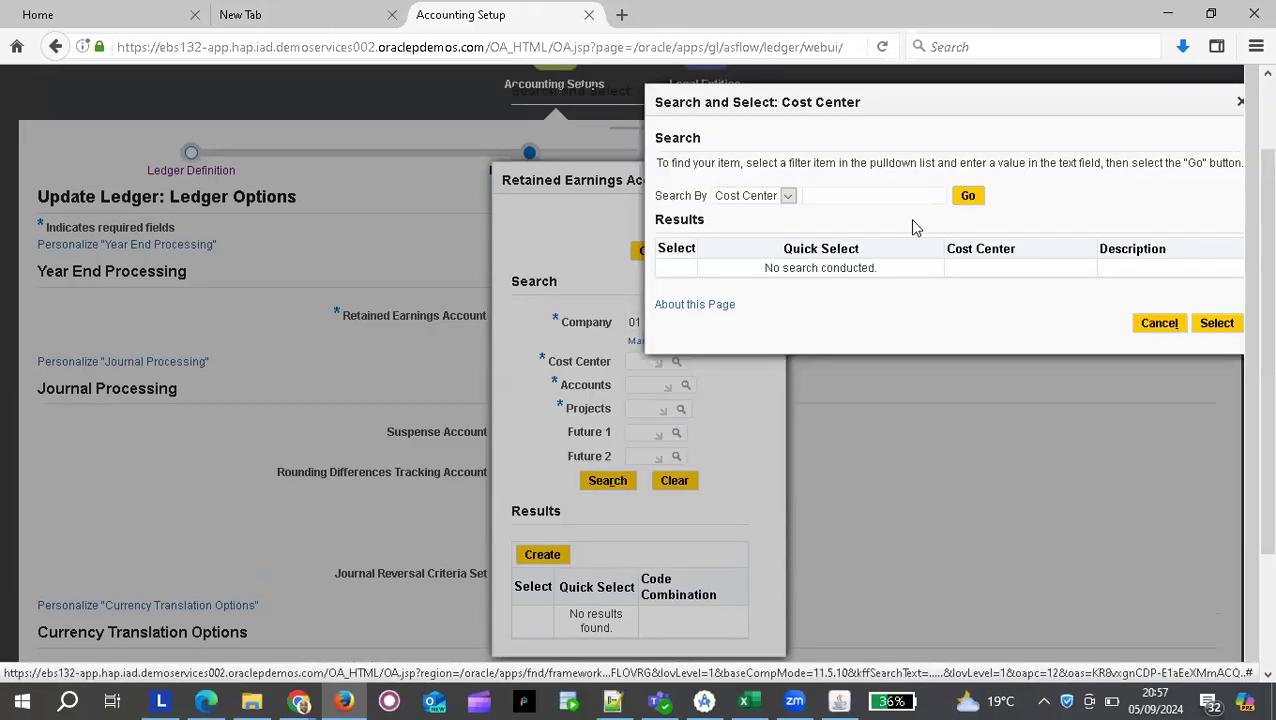
pyautogui.click(969, 197)
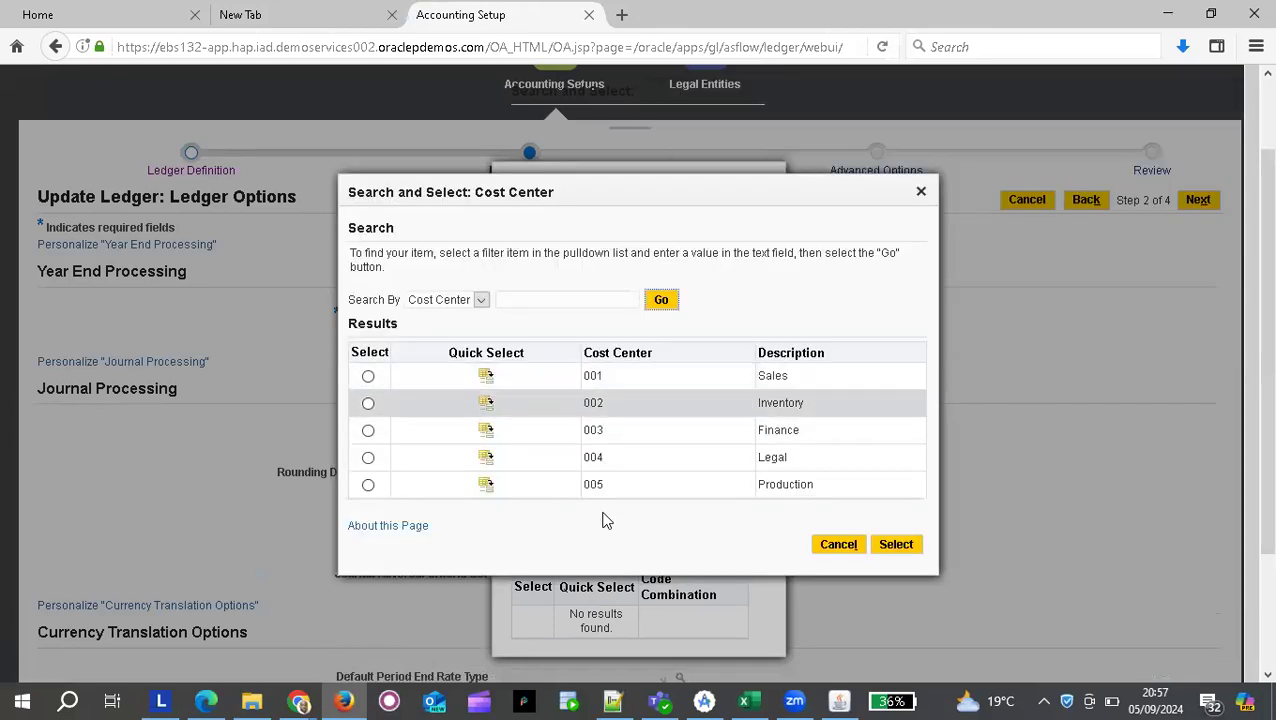
pyautogui.click(489, 407)
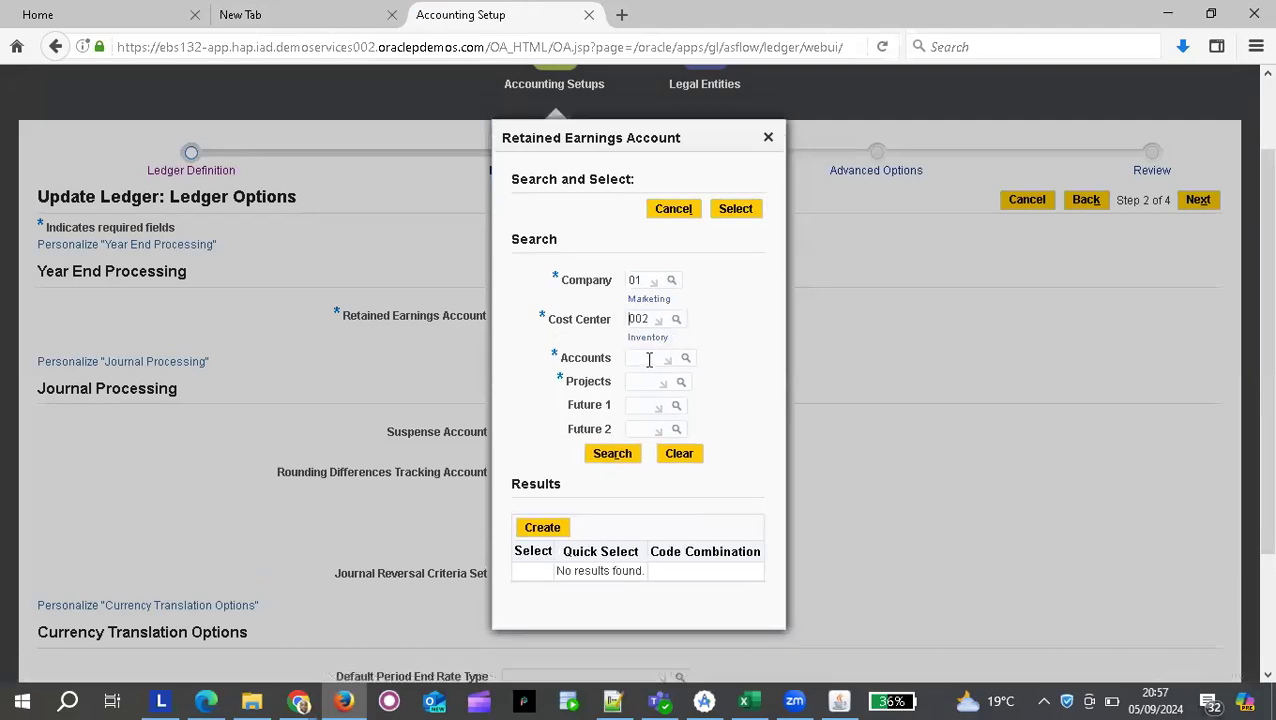
pyautogui.click(686, 358)
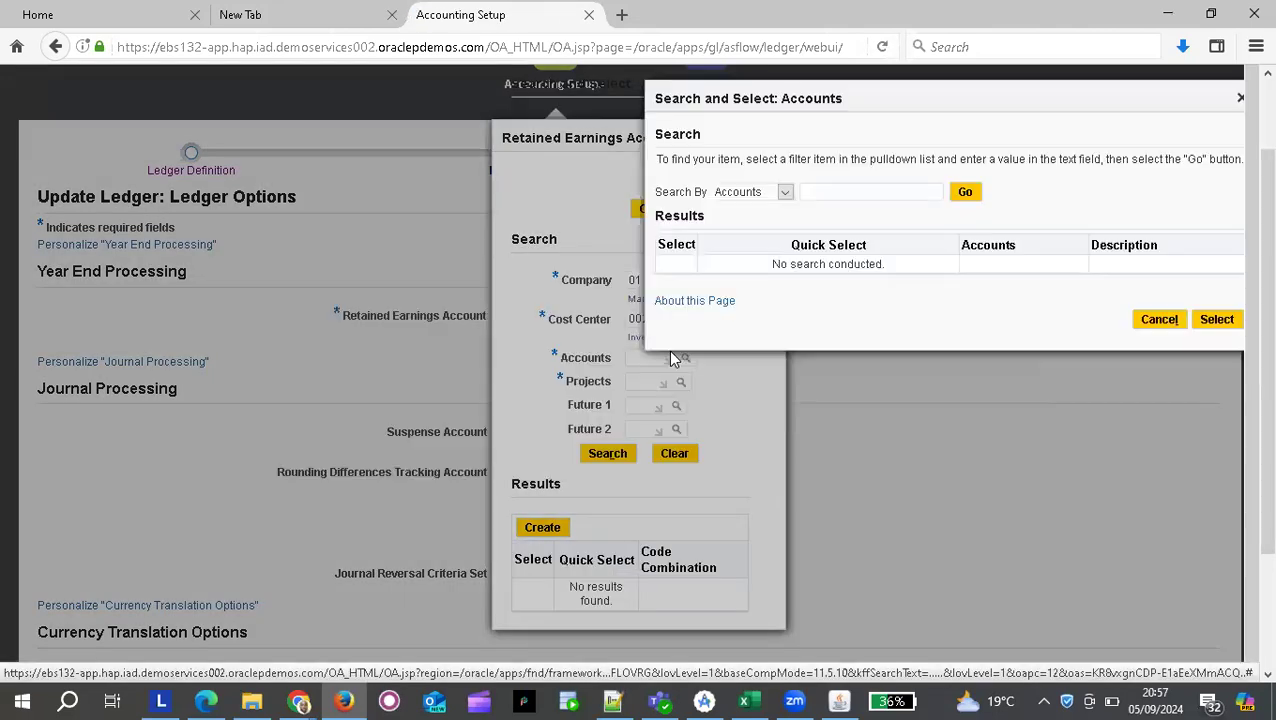
pyautogui.click(966, 199)
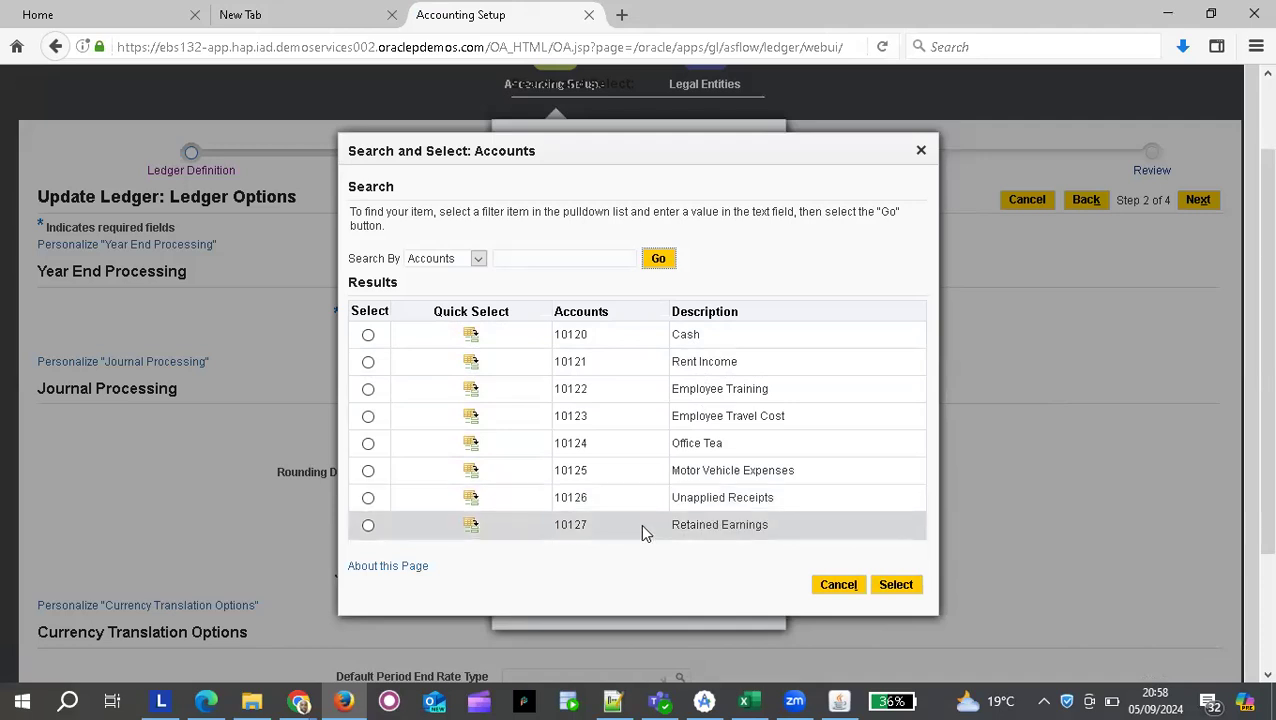
pyautogui.click(471, 528)
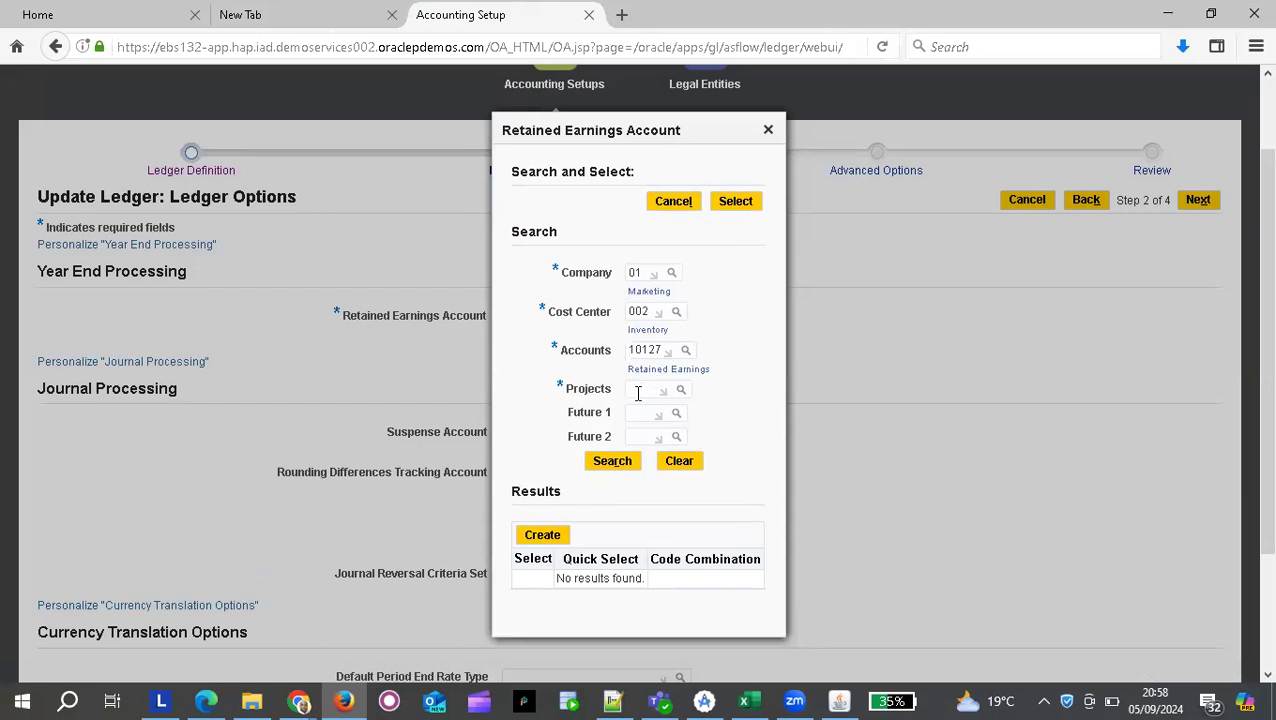
# Look up the project values and set the Retained Earnings Account's project to 1000 (Tower Projects).
pyautogui.click(679, 391)
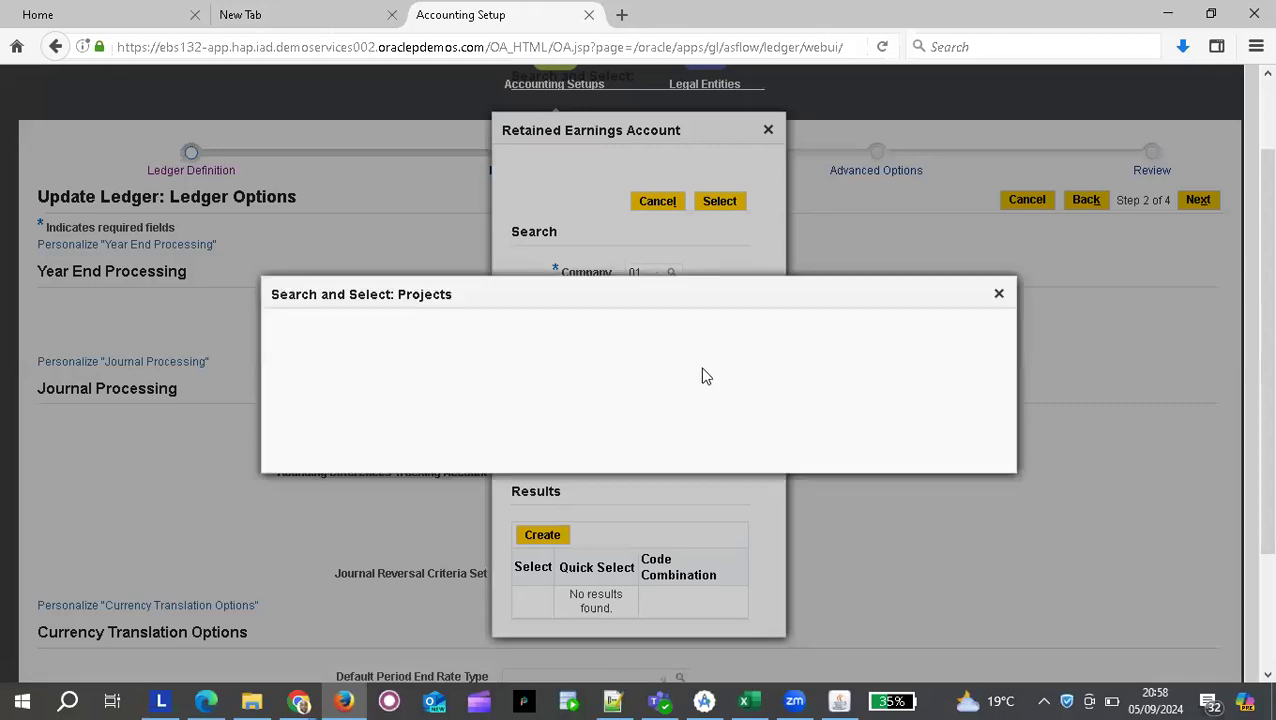
pyautogui.click(966, 225)
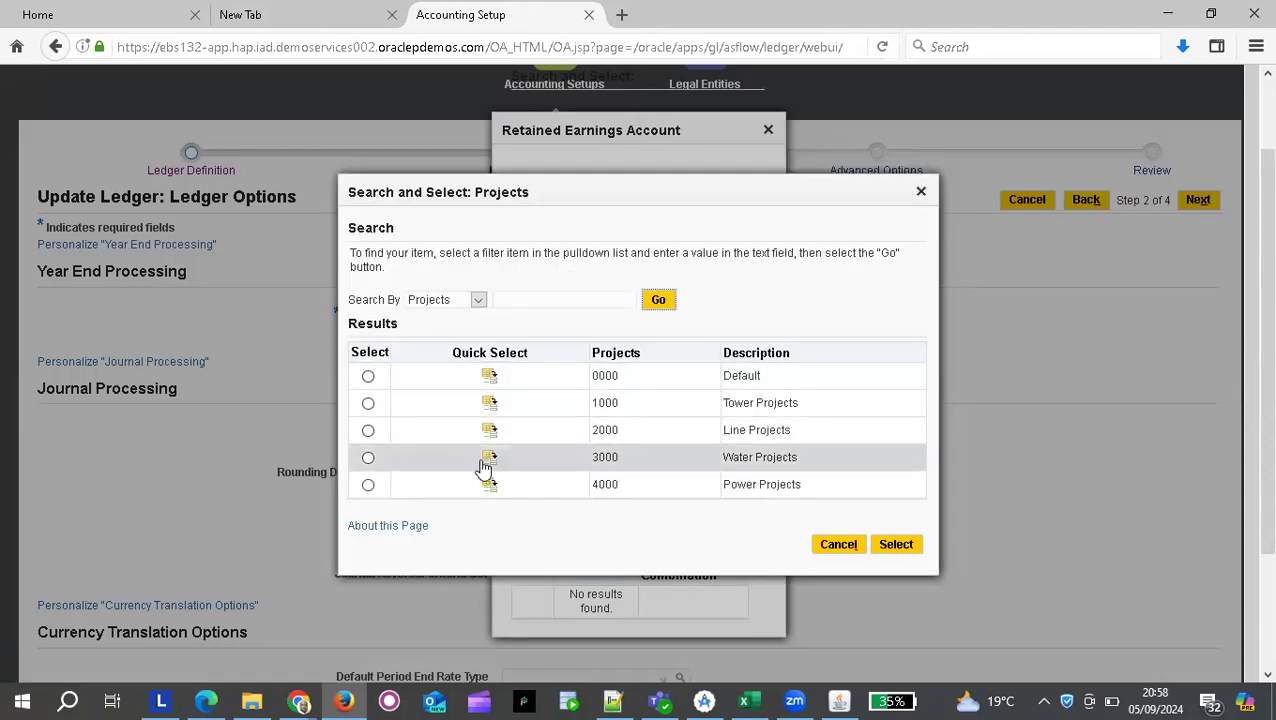
pyautogui.click(490, 405)
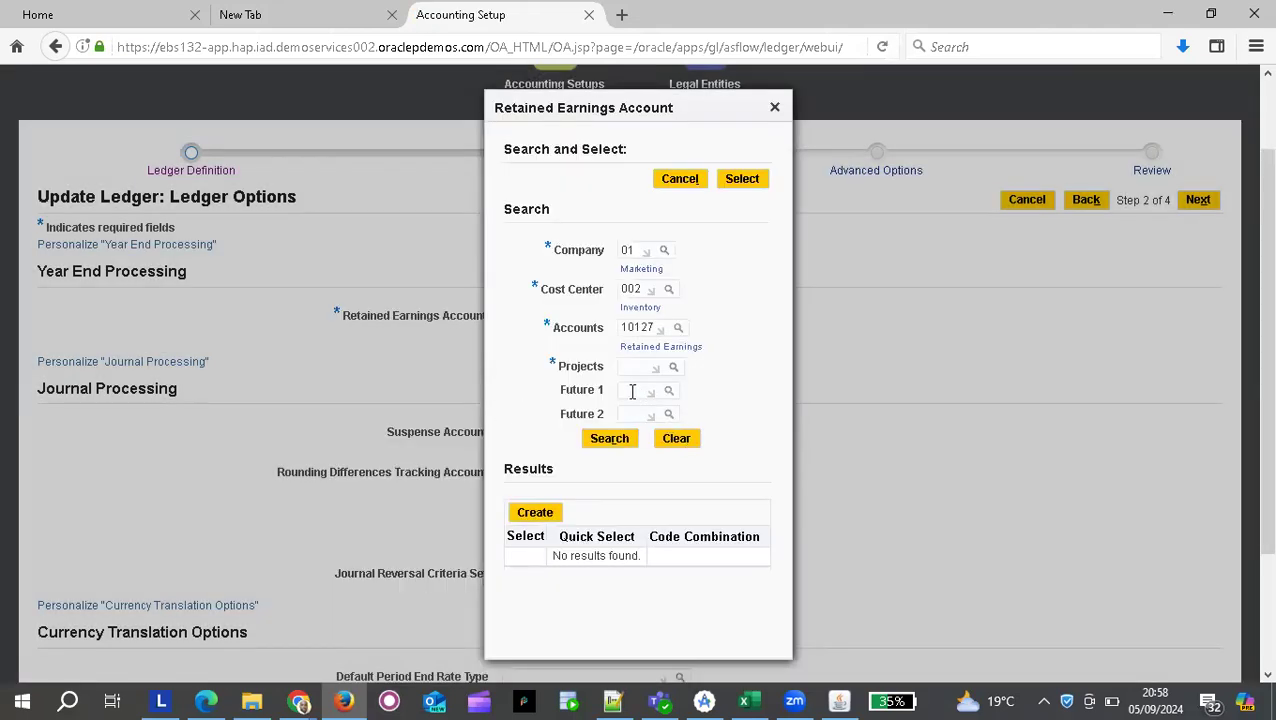
pyautogui.write('1000')
pyautogui.press('Tab')
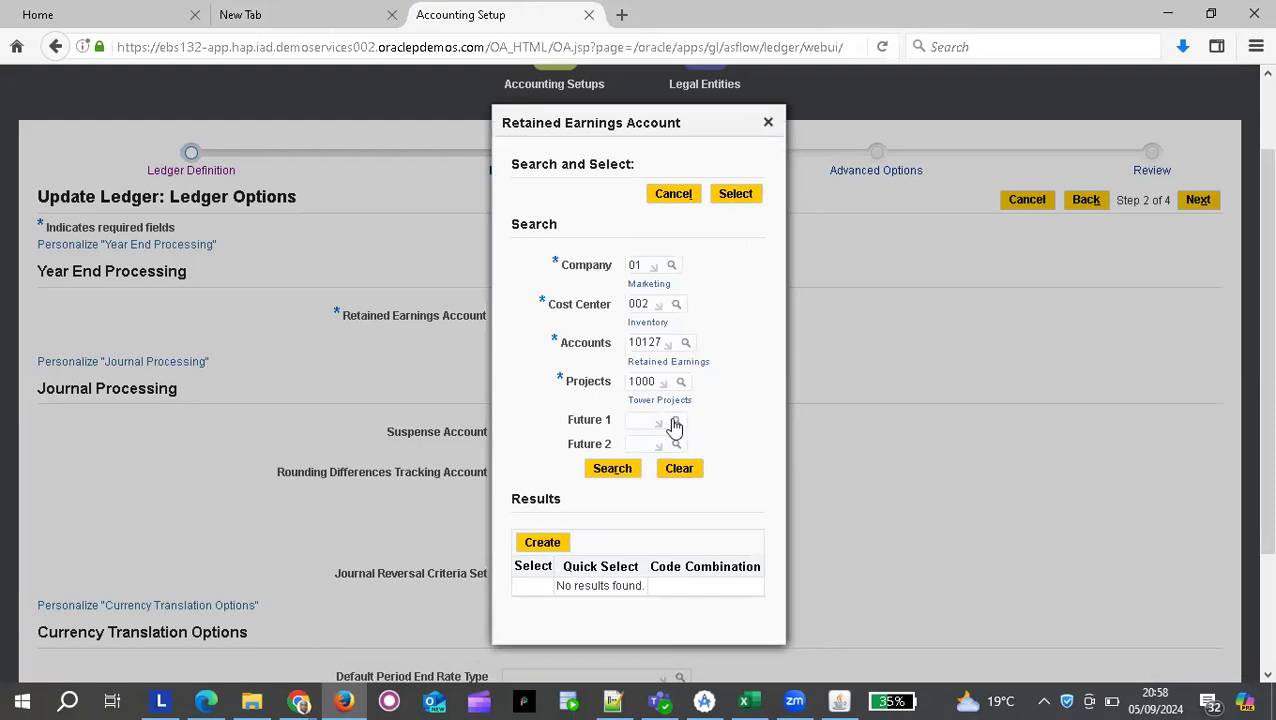
# Search for available values of the Future 1 segment and close its lookup without choosing one.
pyautogui.click(676, 424)
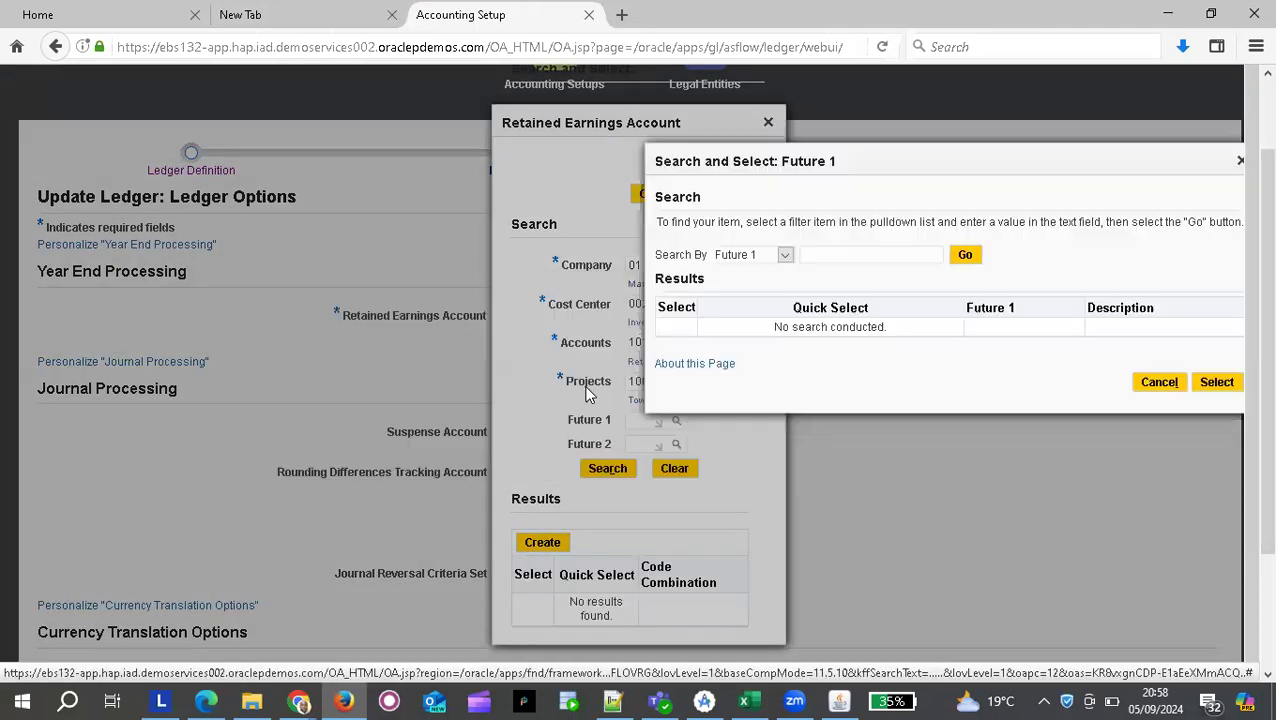
pyautogui.click(965, 257)
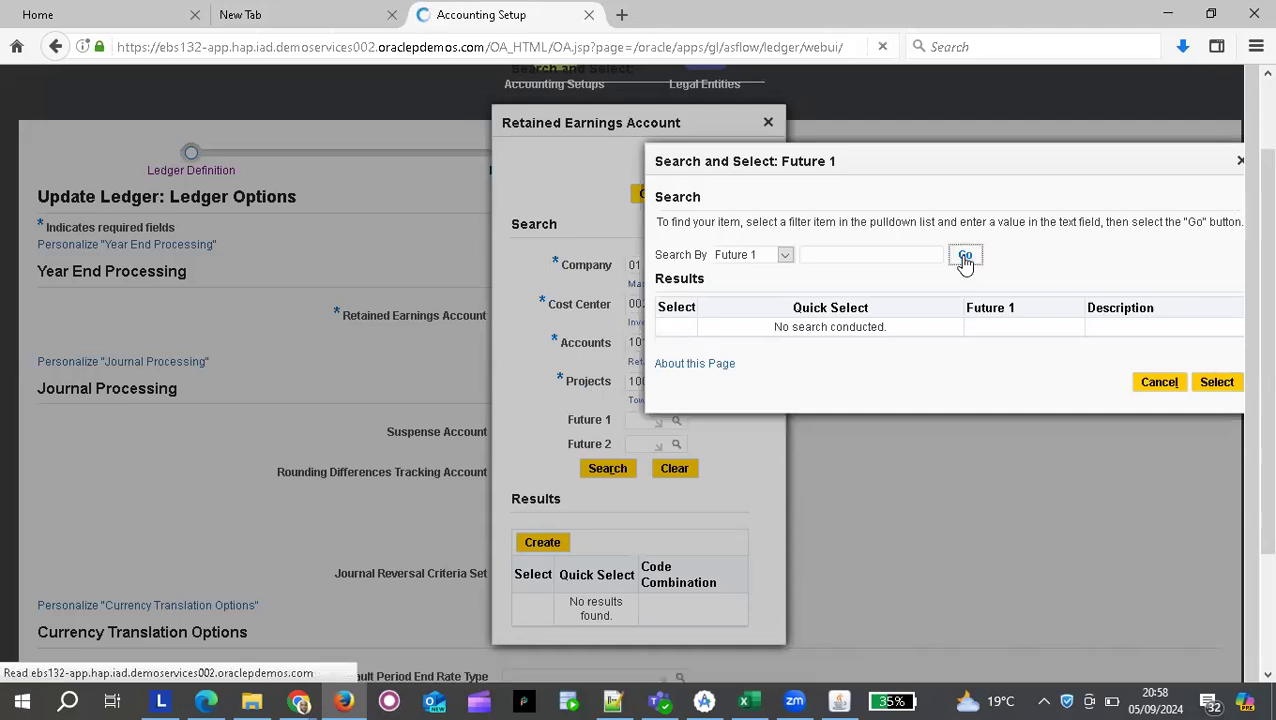
pyautogui.click(966, 245)
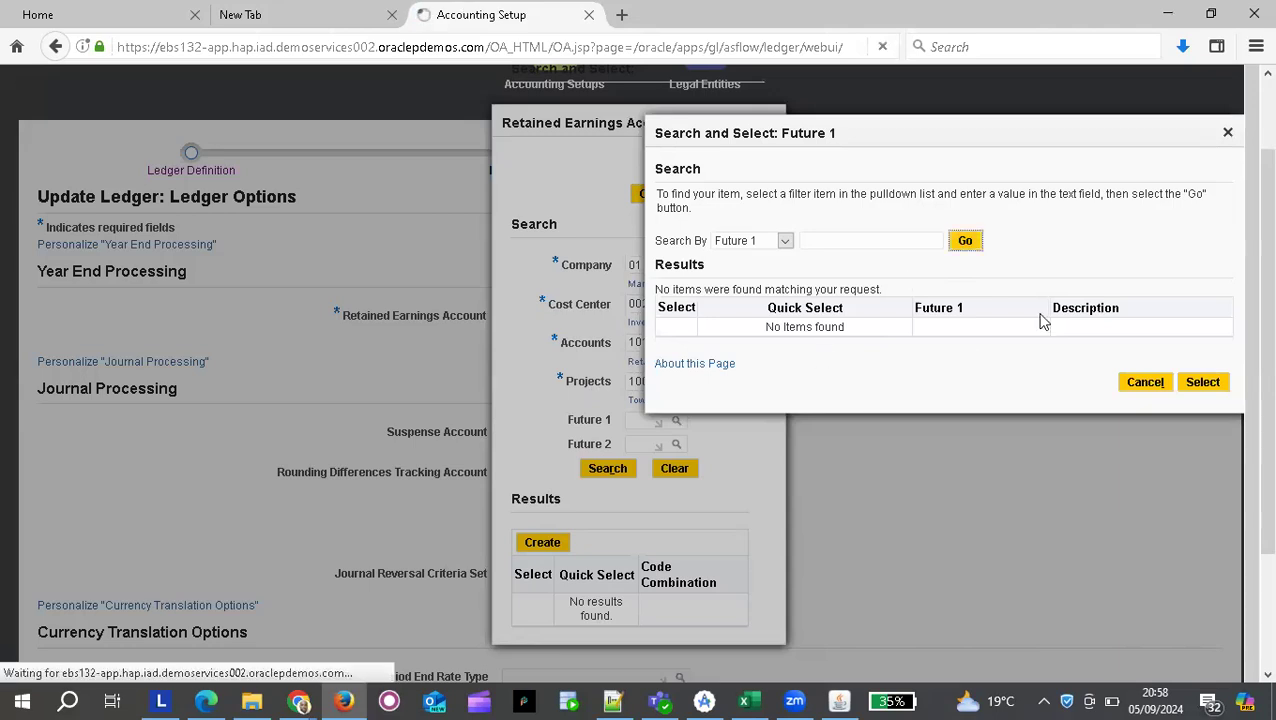
pyautogui.click(1229, 133)
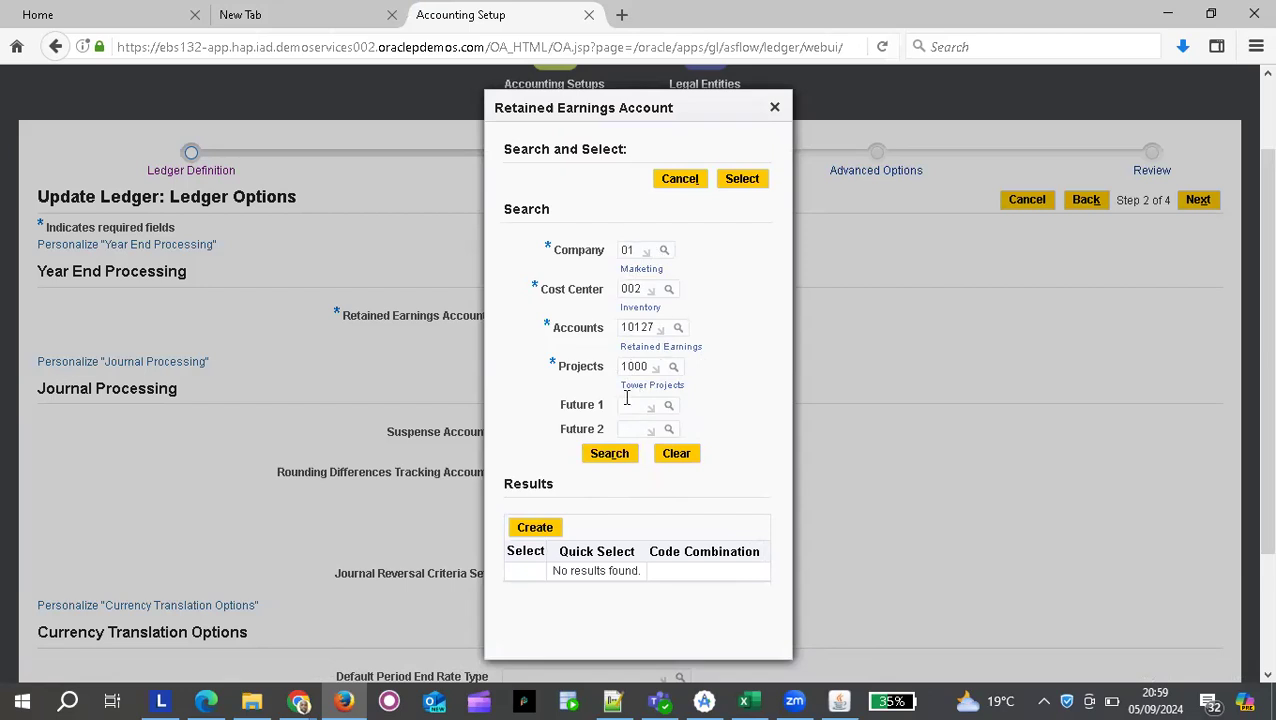
# Search for the entered segment combination, create 01.002.10127.1000.. and select it as the ledger's Retained Earnings Account.
pyautogui.click(610, 459)
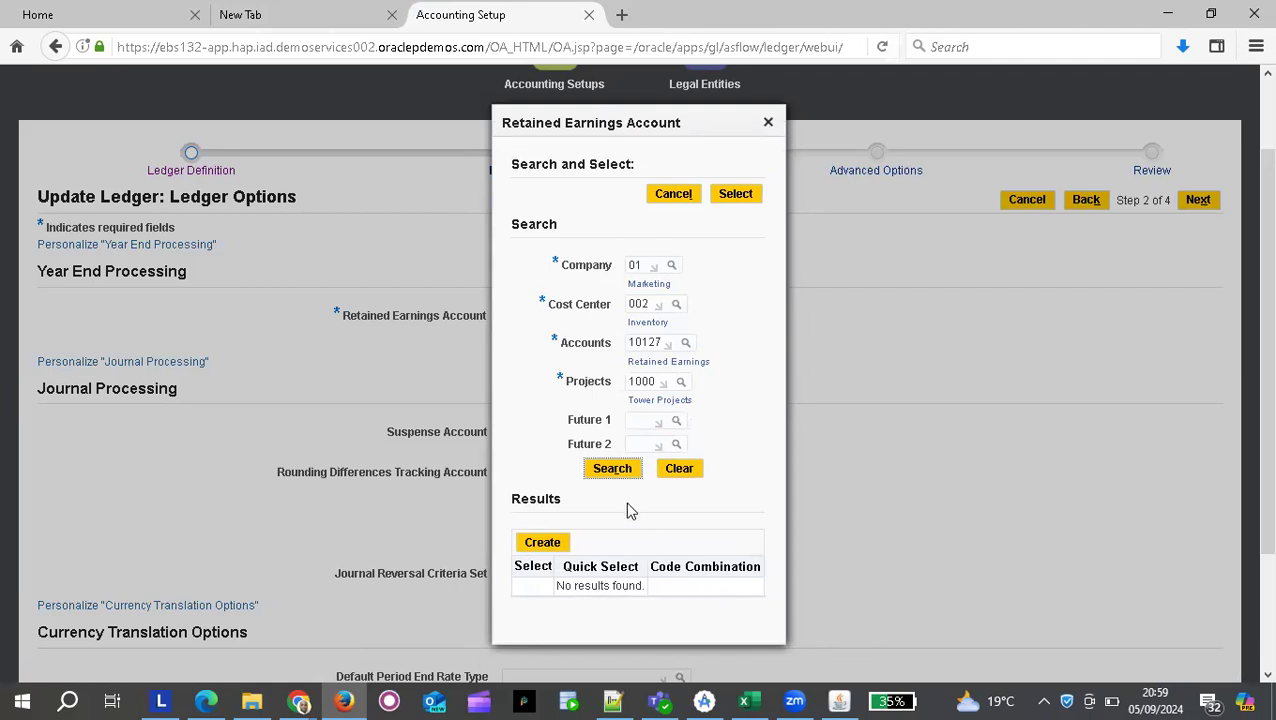
pyautogui.click(544, 543)
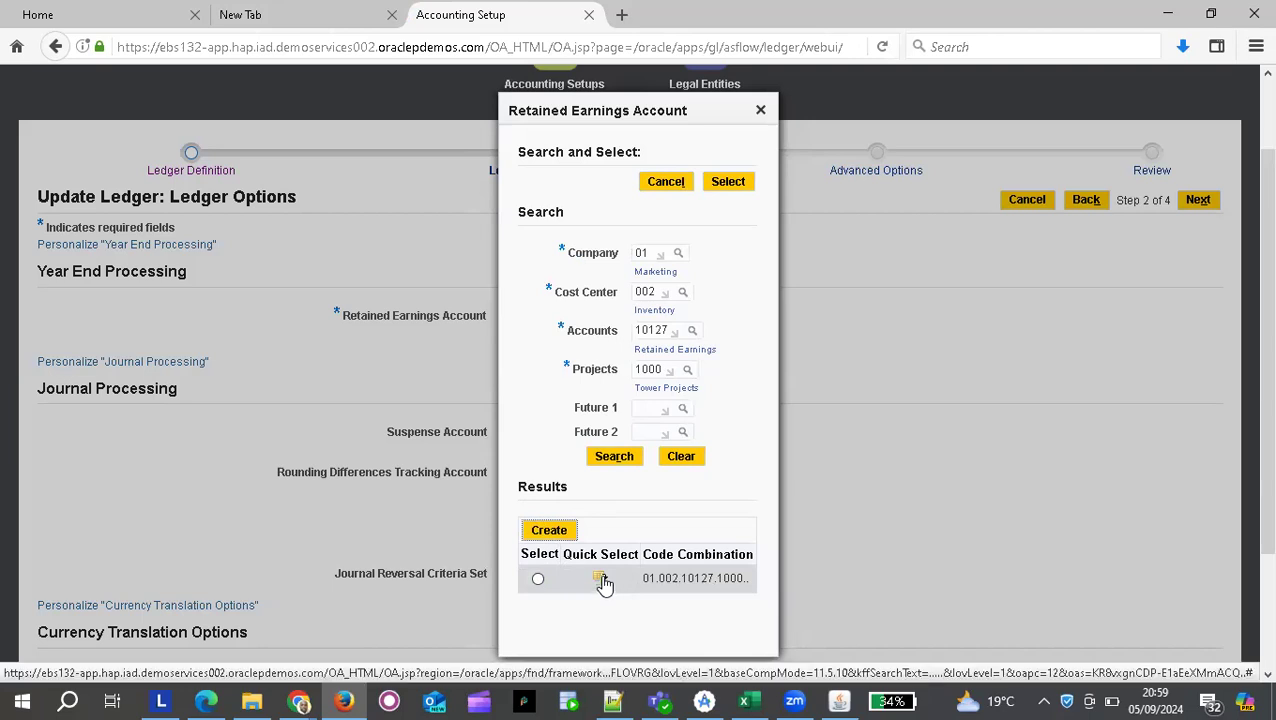
pyautogui.click(537, 579)
pyautogui.click(602, 580)
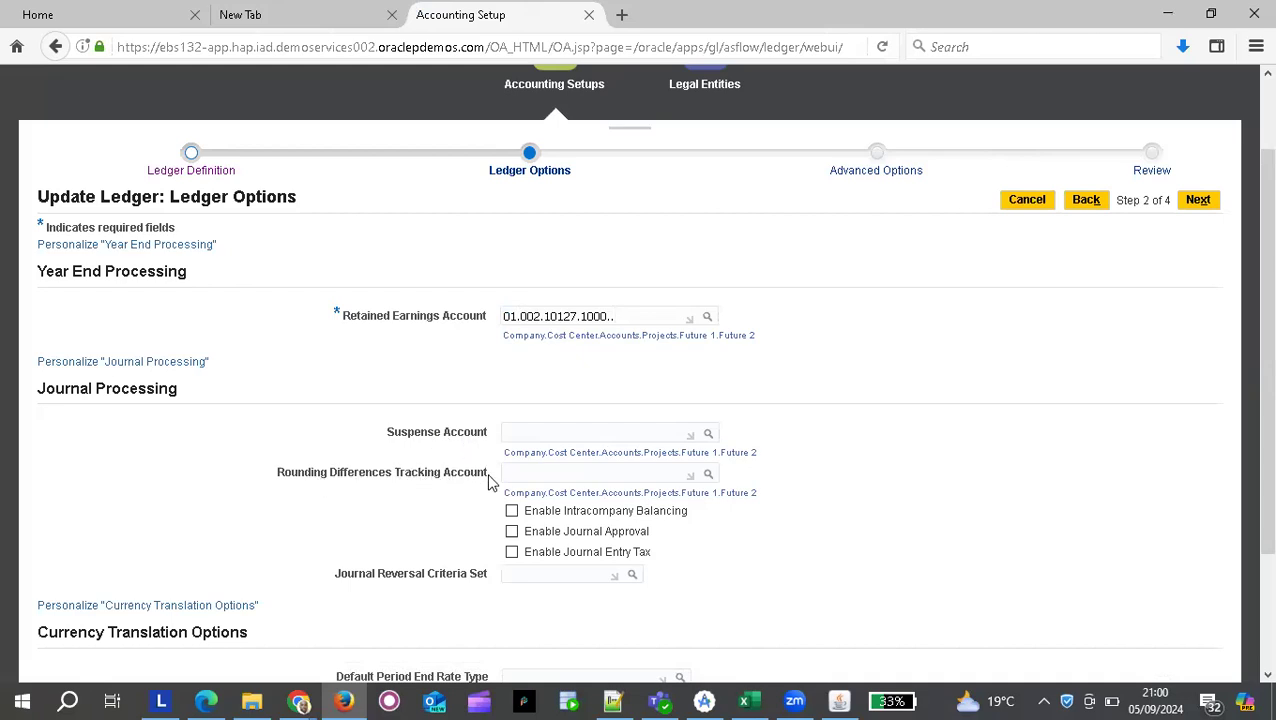
pyautogui.click(708, 436)
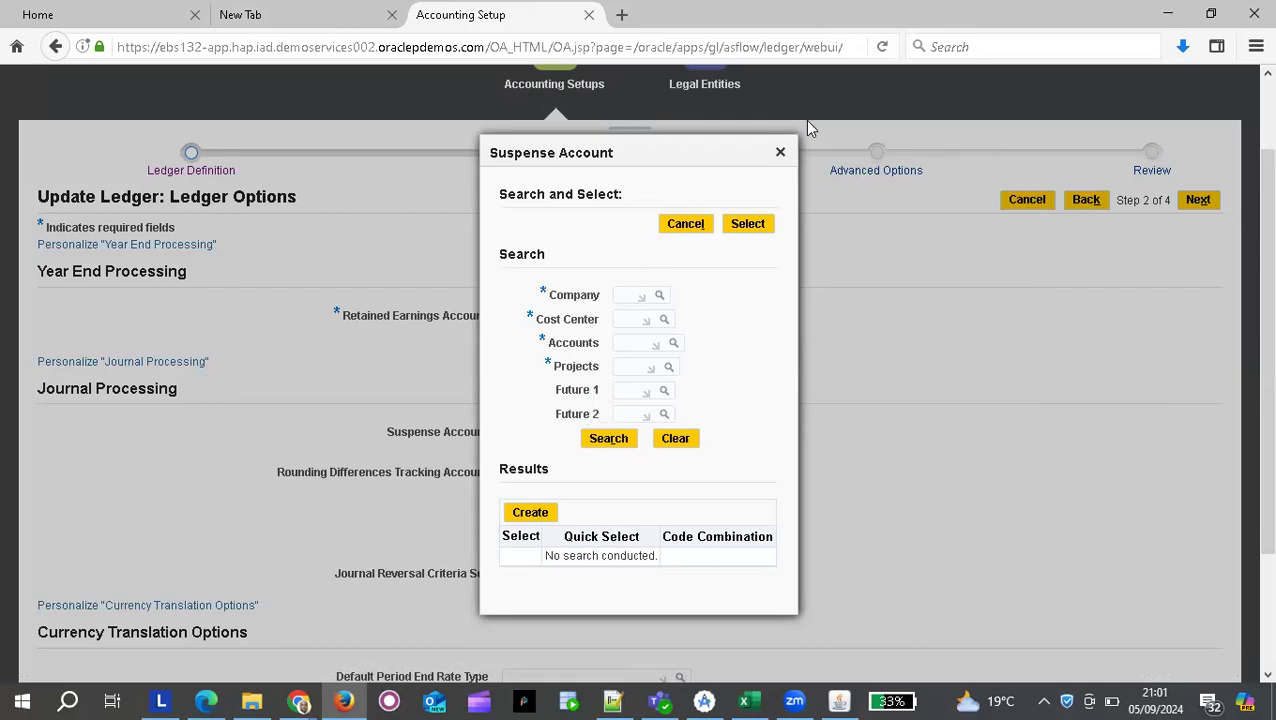
pyautogui.click(780, 154)
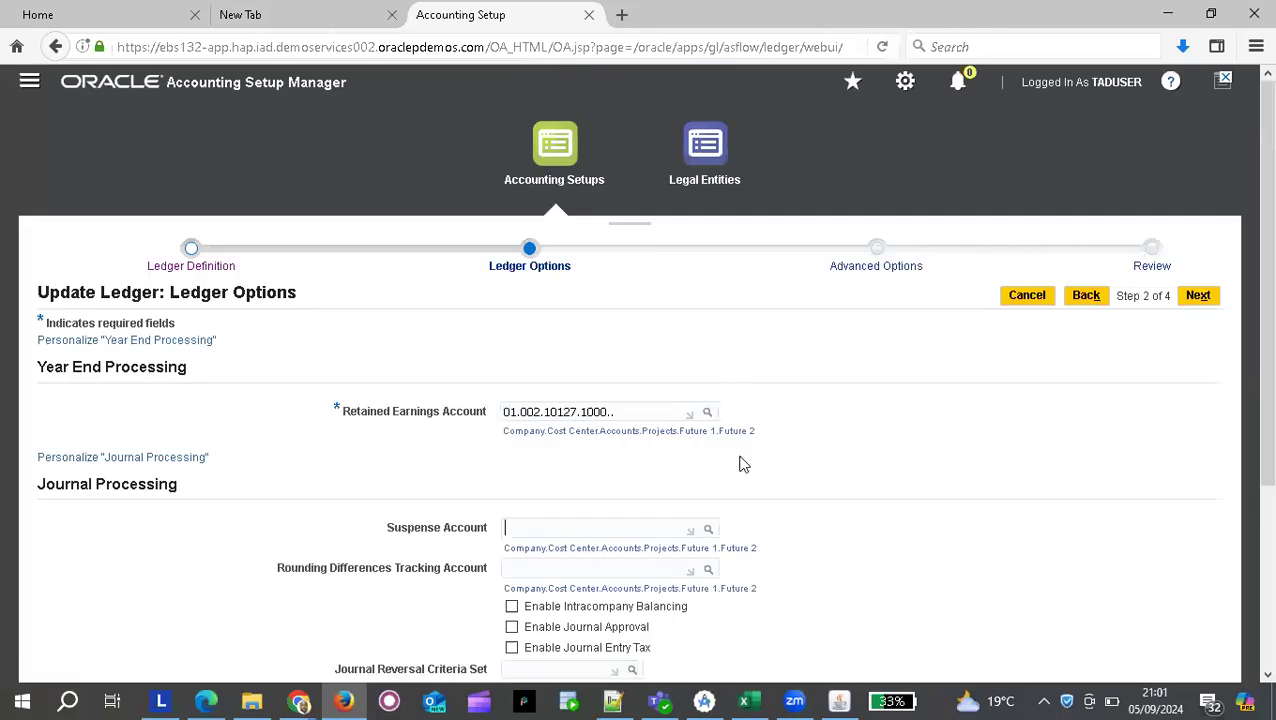
pyautogui.click(706, 533)
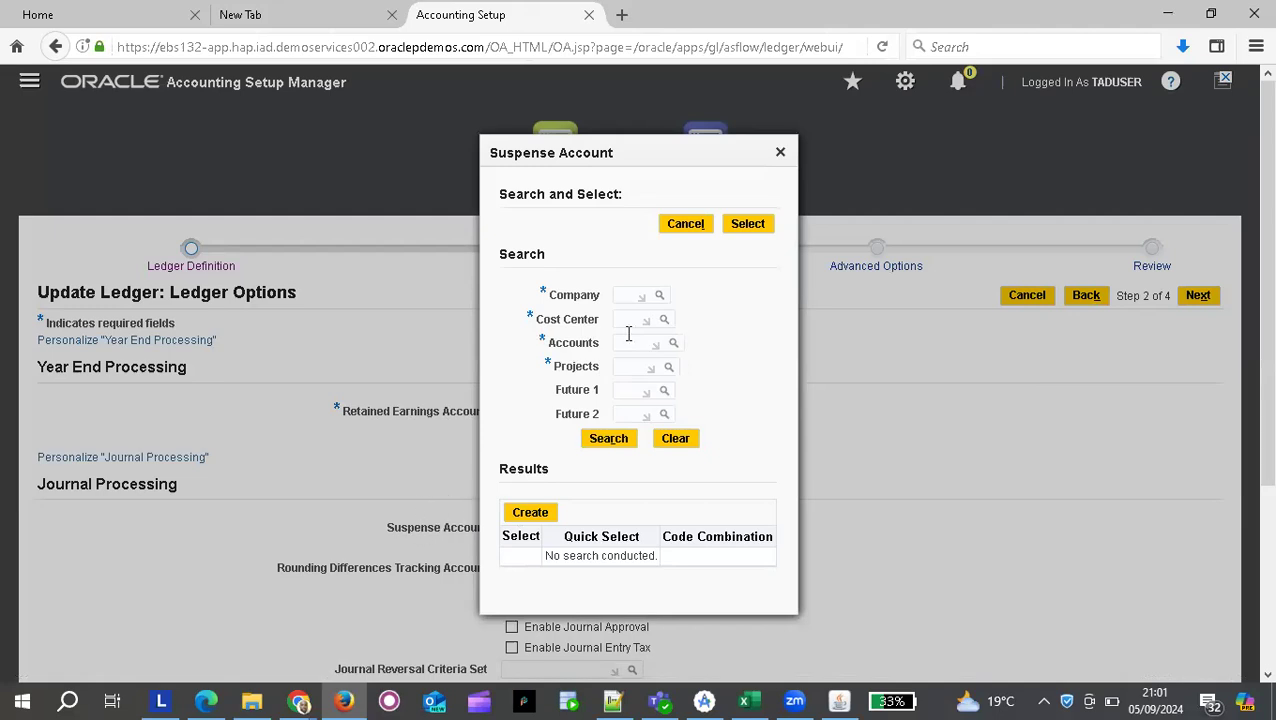
pyautogui.click(780, 152)
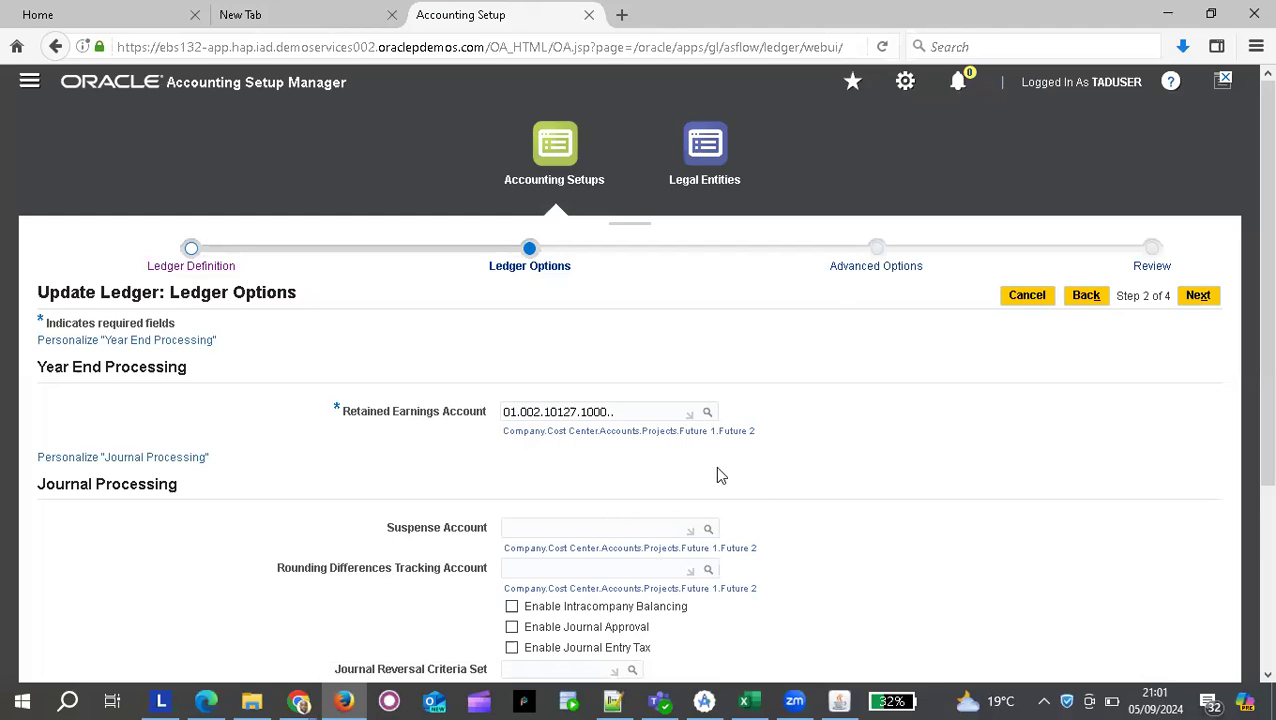
# Proceed to the advanced options, leave journal reconciliation, budgetary control and average balances disabled, and continue to the ledger review.
pyautogui.scroll(-5, 925, 457)
pyautogui.click(1197, 300)
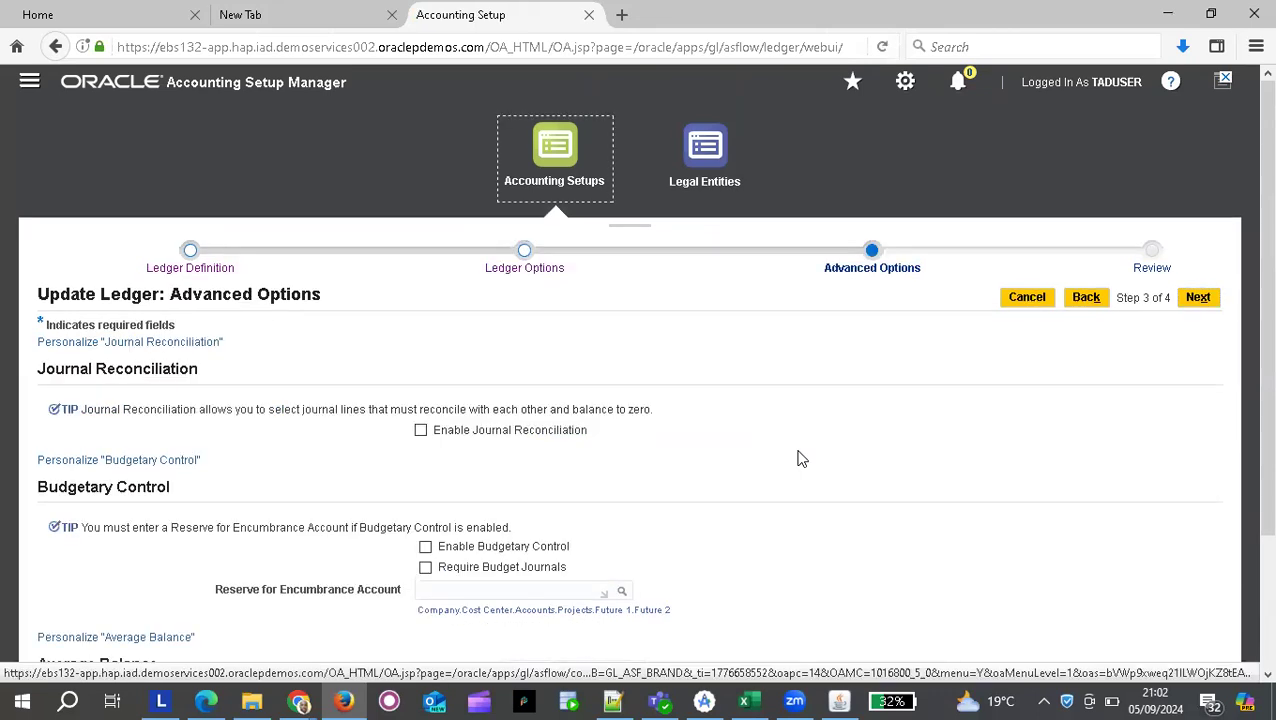
pyautogui.scroll(-2, 800, 458)
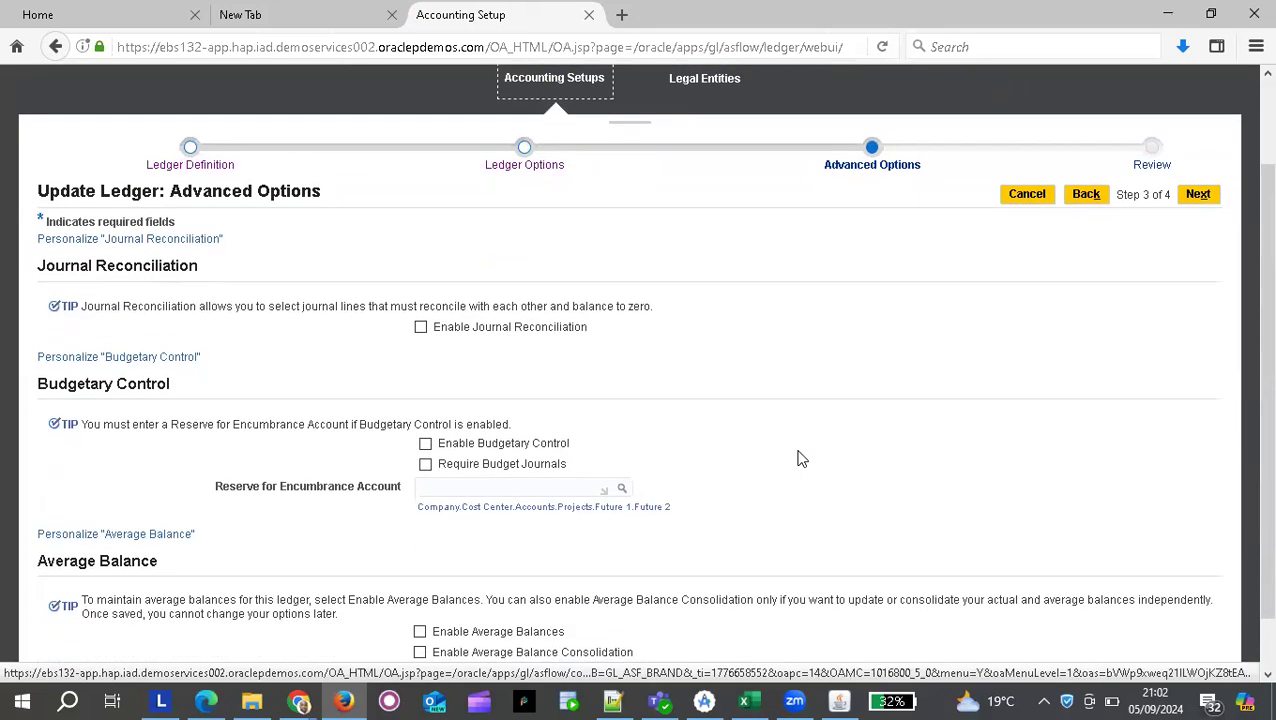
pyautogui.scroll(-1, 627, 350)
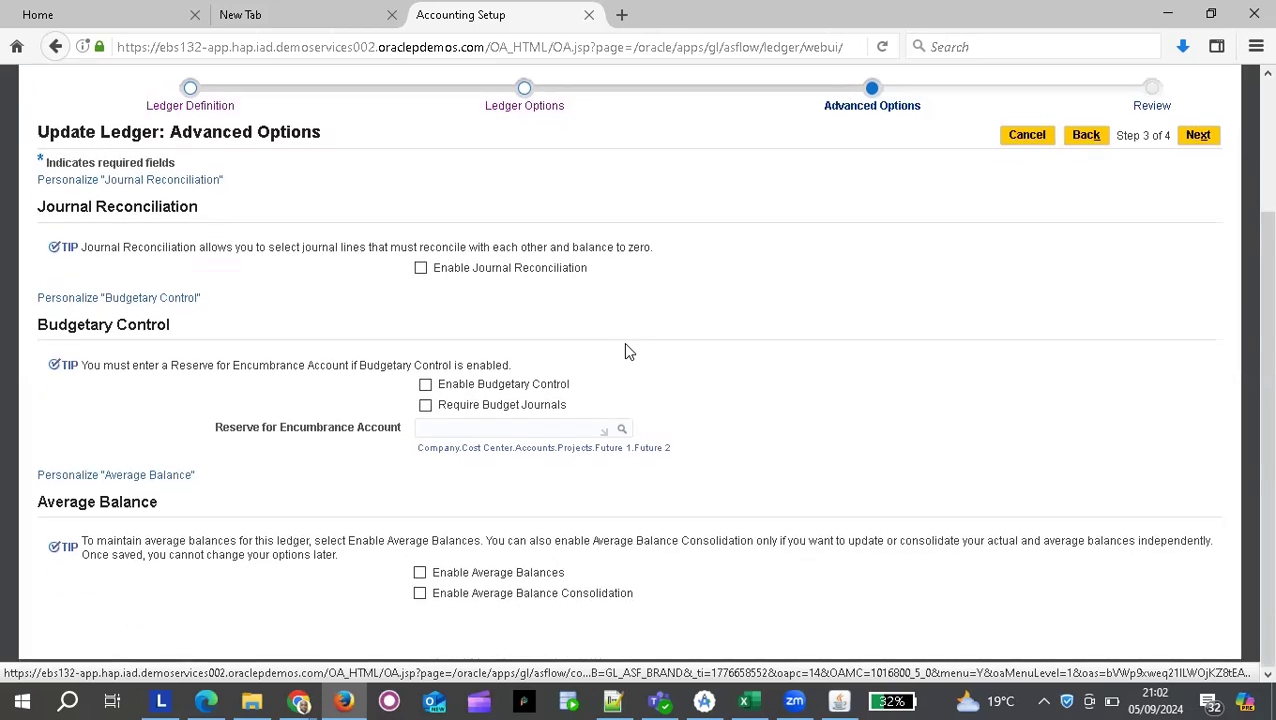
pyautogui.scroll(1, 627, 350)
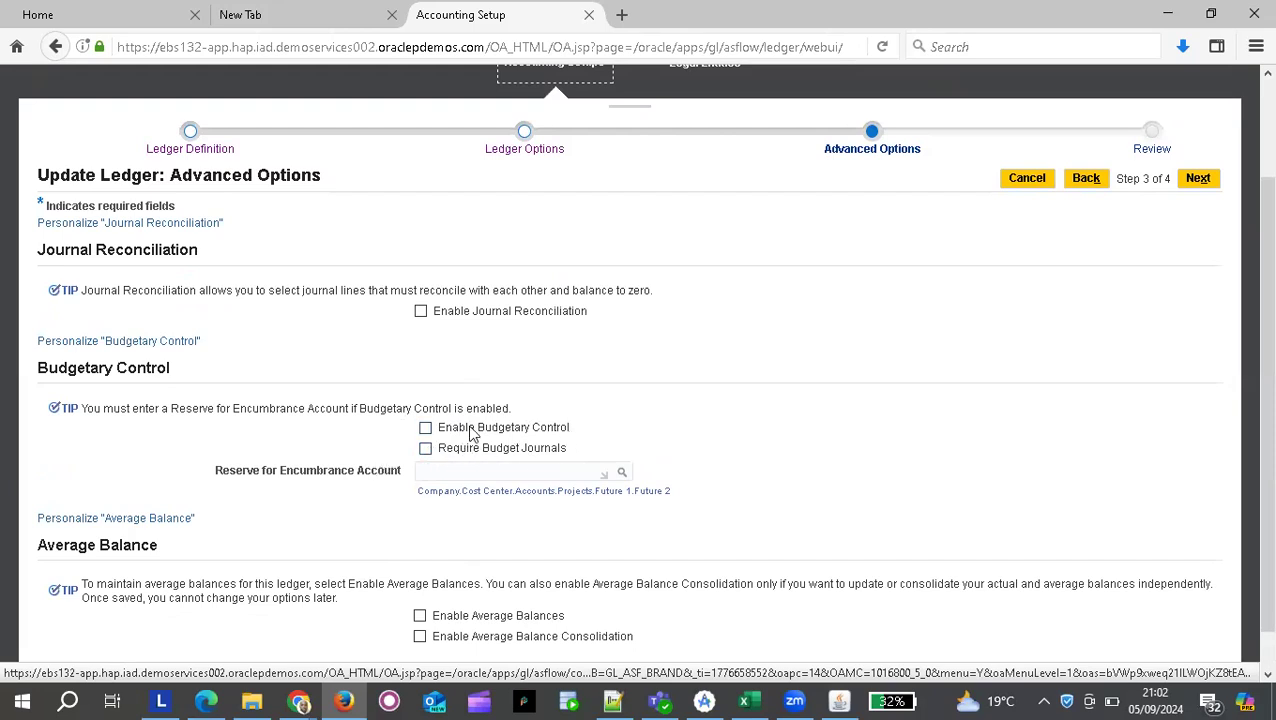
pyautogui.scroll(3, 608, 378)
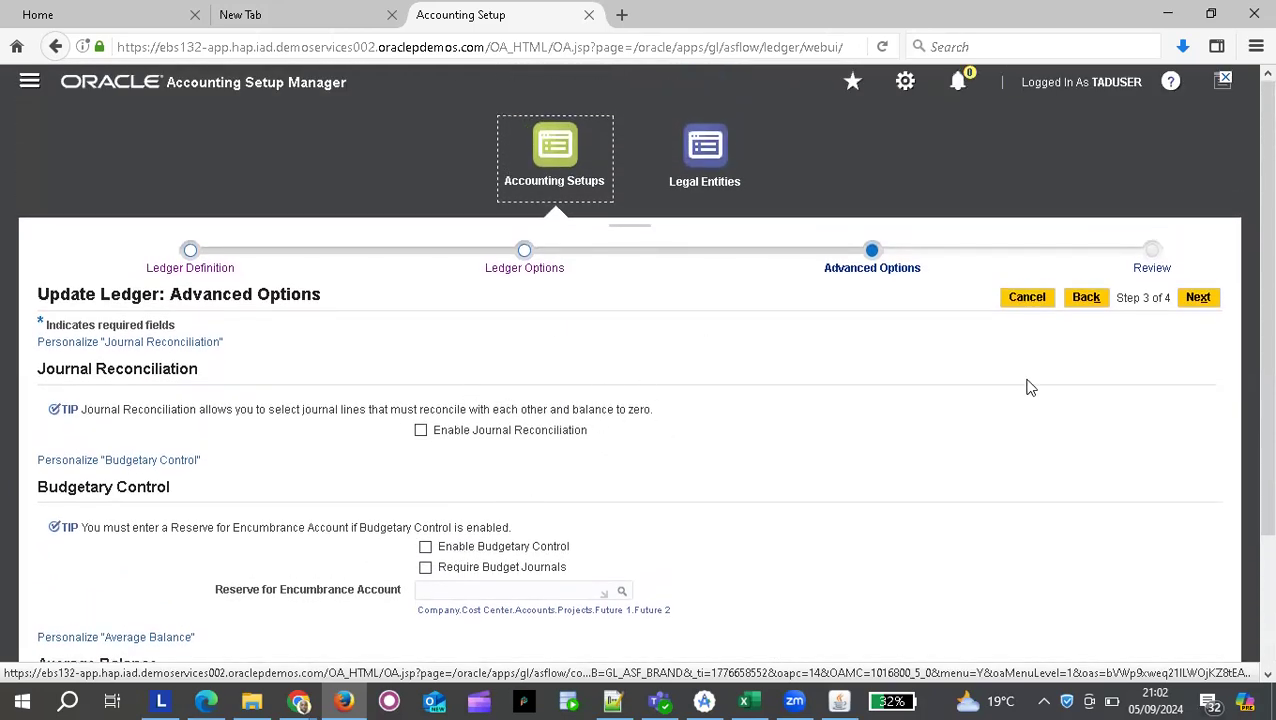
pyautogui.scroll(-3, 1030, 388)
pyautogui.scroll(1, 1031, 388)
pyautogui.scroll(3, 636, 370)
pyautogui.scroll(-3, 785, 485)
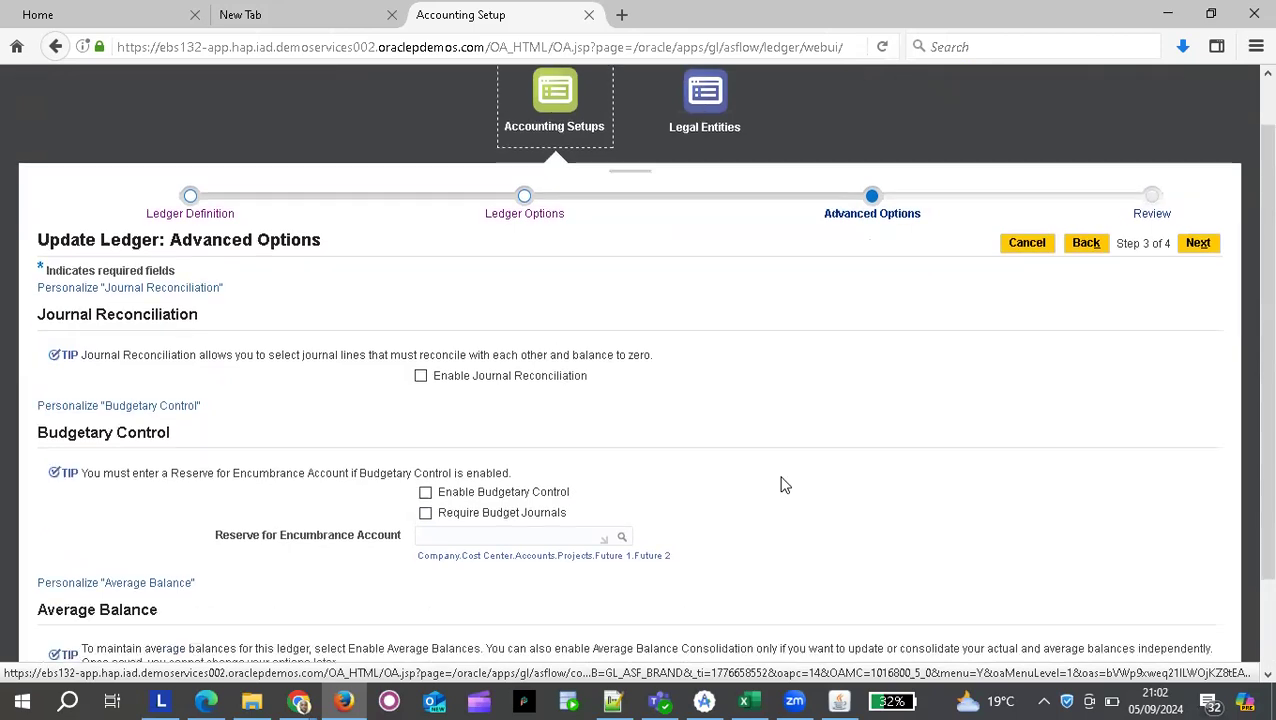
pyautogui.scroll(3, 790, 480)
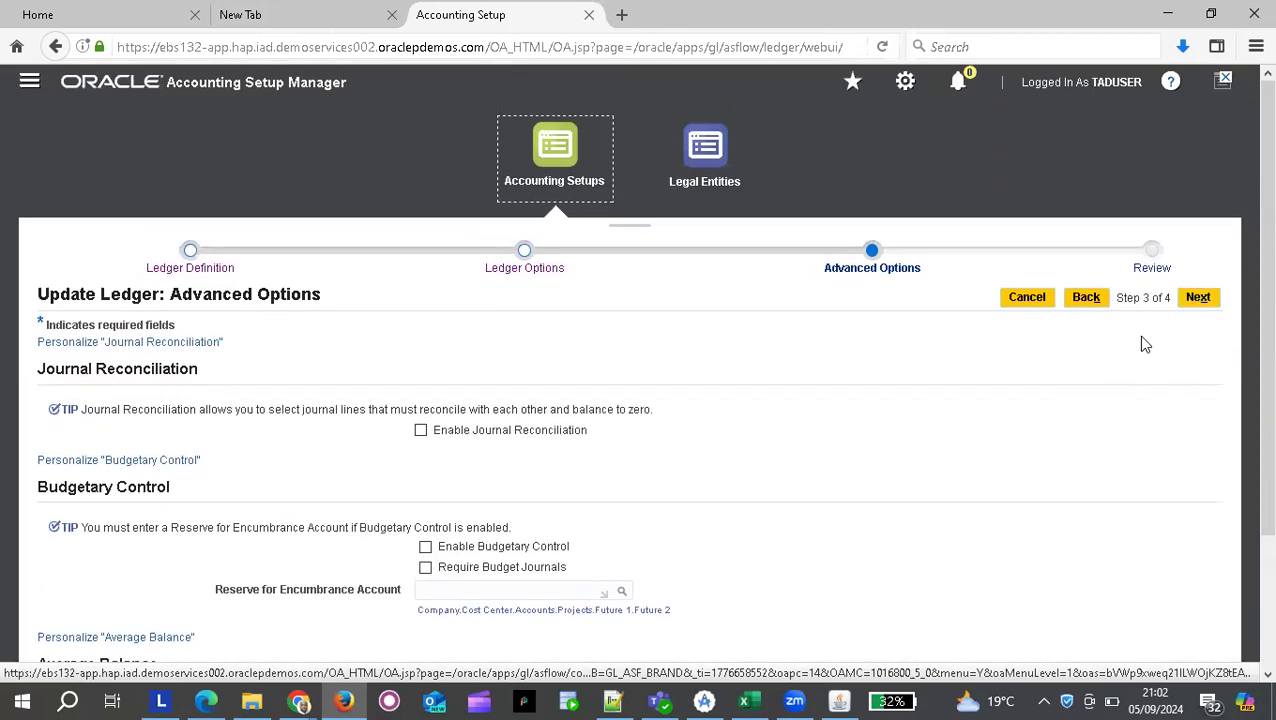
pyautogui.click(1197, 302)
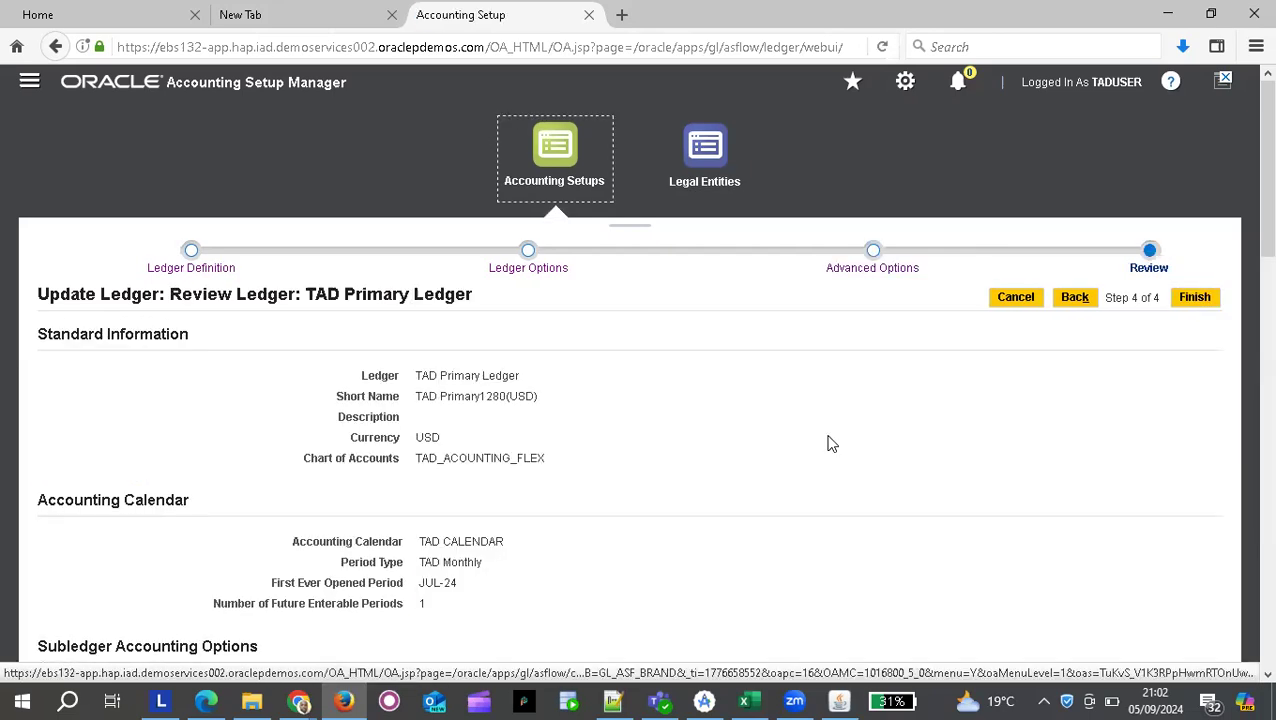
# Examine the TAD Primary Ledger review, from standard information and accounting calendar through subledger, year-end, journal processing and average balance settings.
pyautogui.scroll(-2, 828, 444)
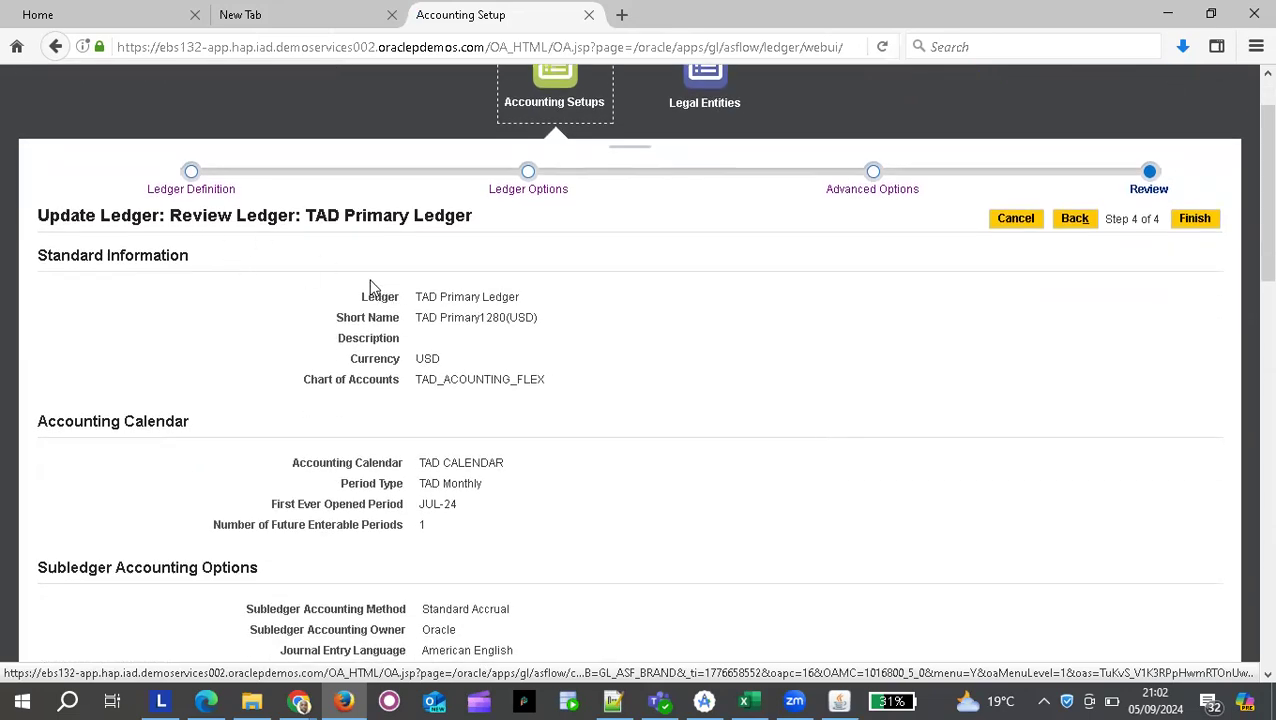
pyautogui.scroll(-5, 443, 505)
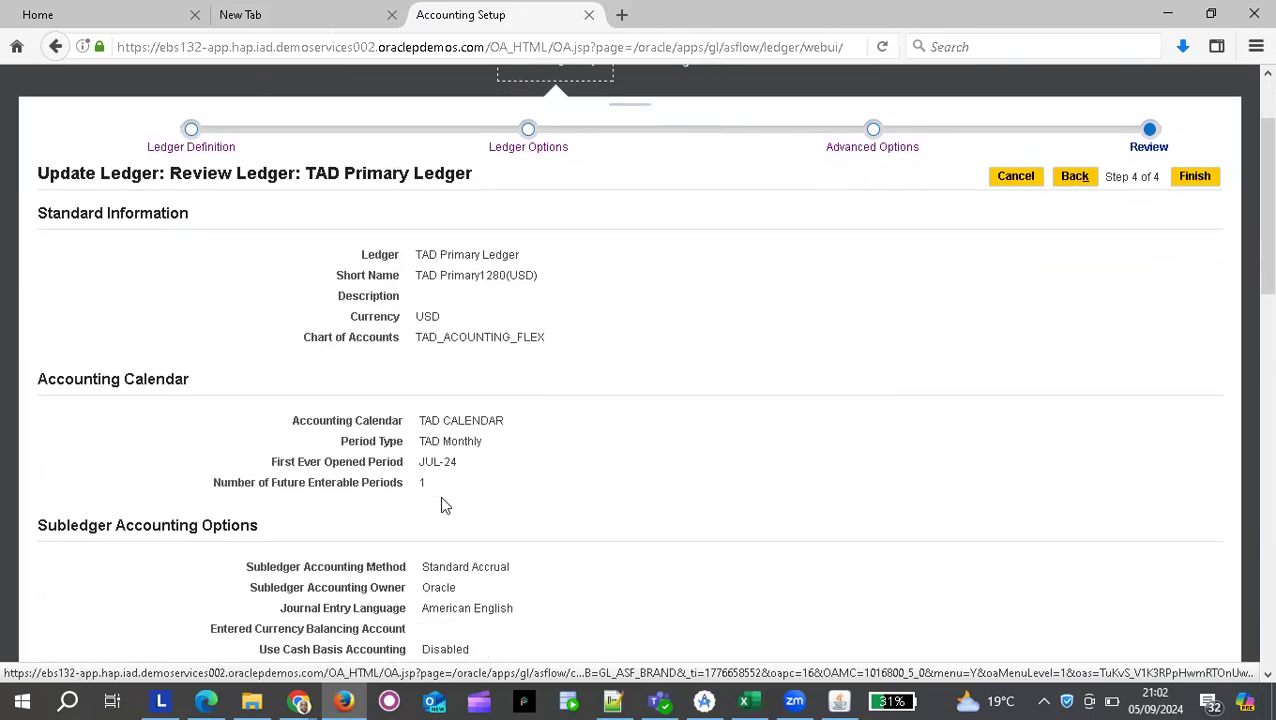
pyautogui.scroll(-5, 445, 505)
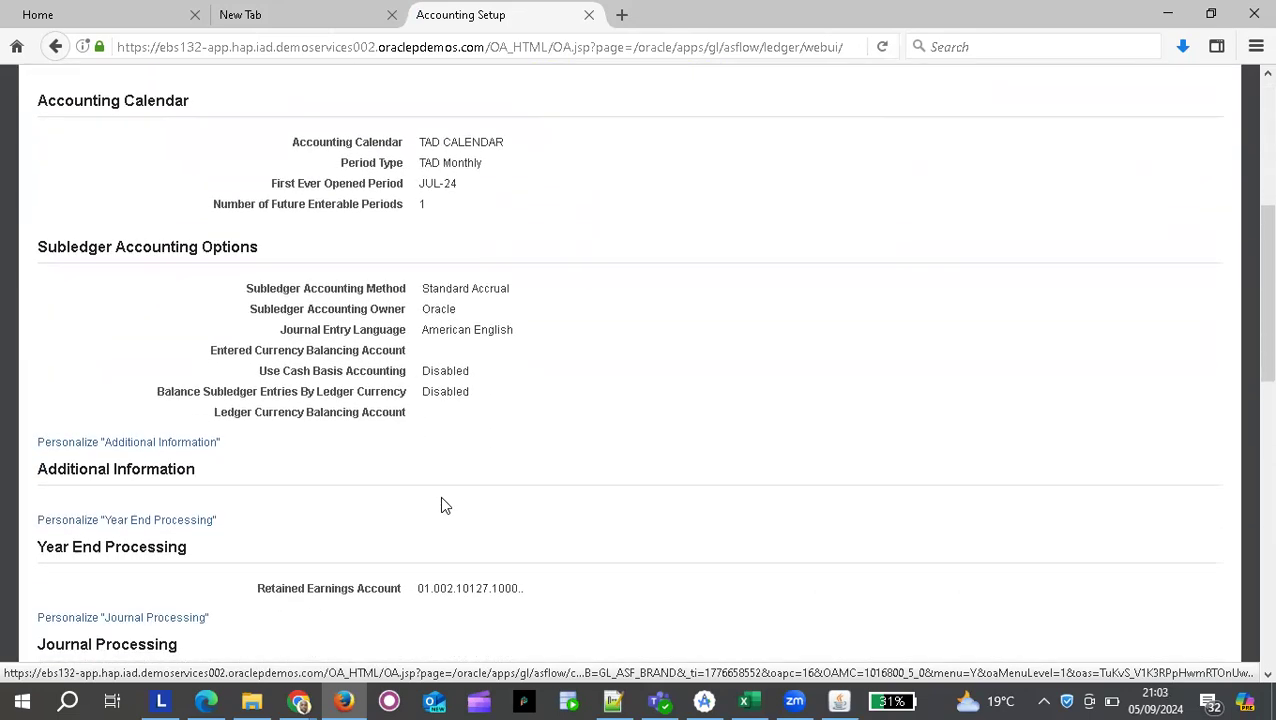
pyautogui.scroll(-2, 445, 506)
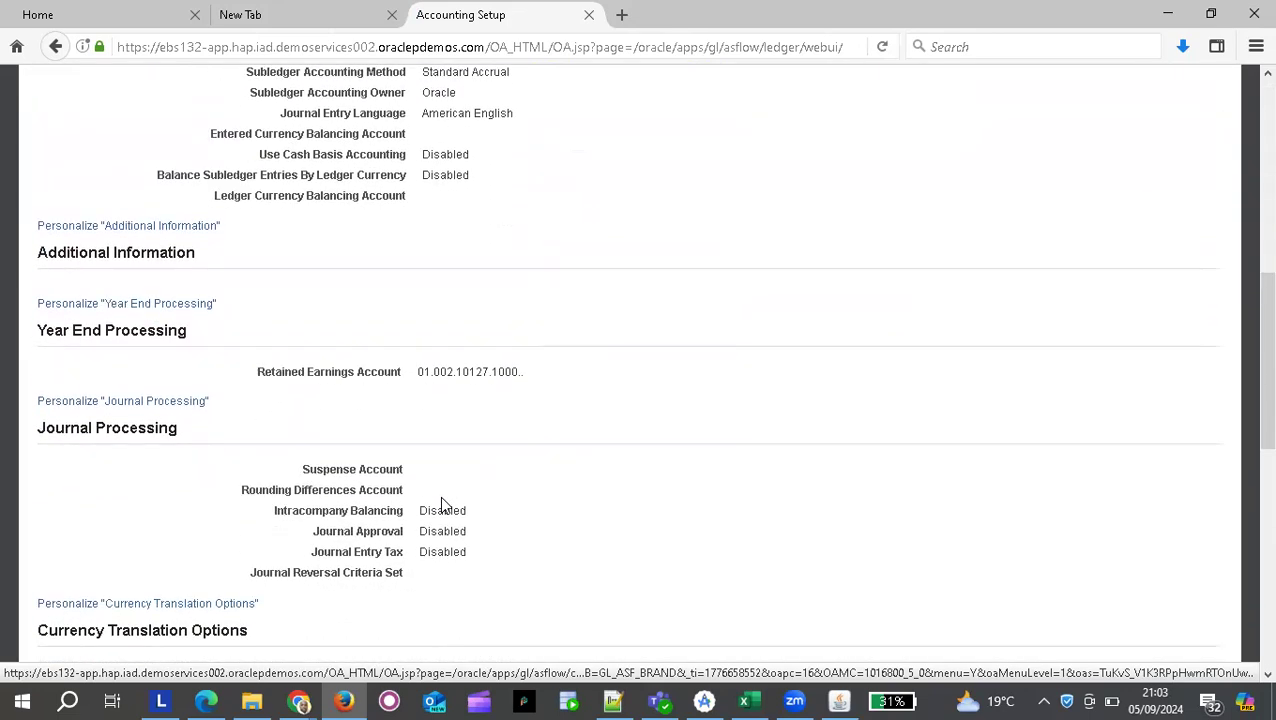
pyautogui.scroll(14, 445, 505)
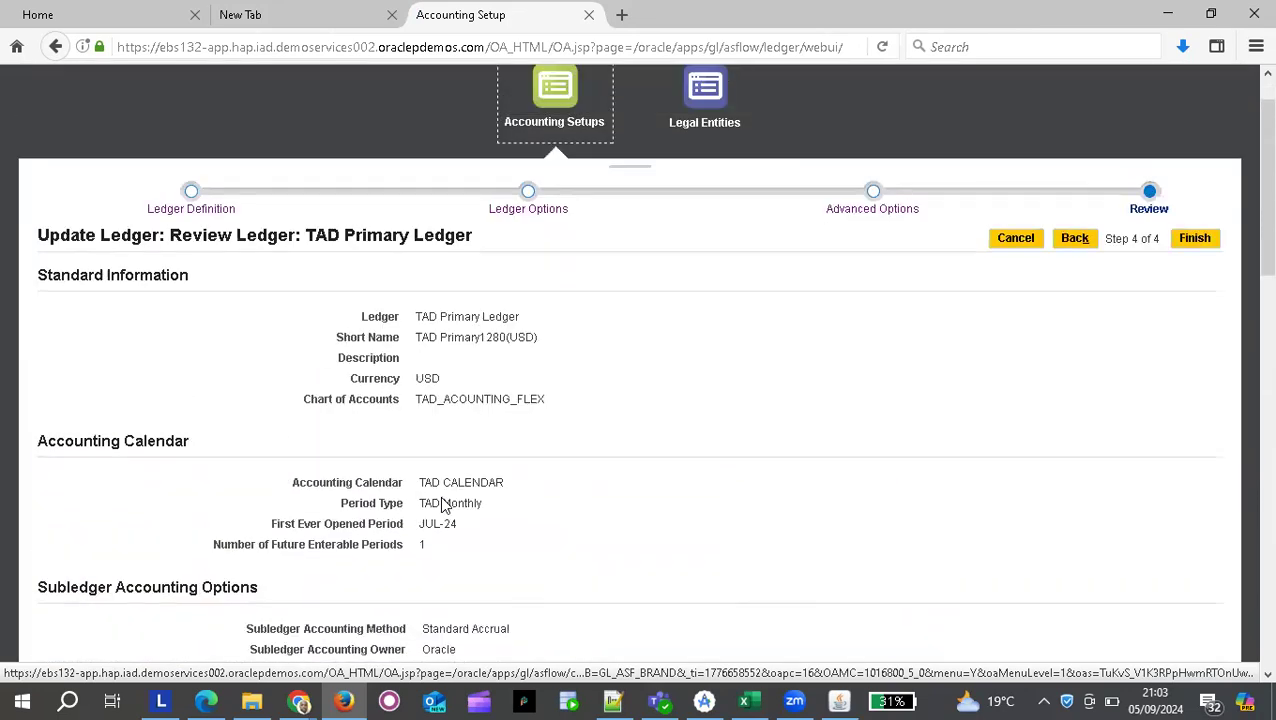
pyautogui.scroll(-15, 445, 505)
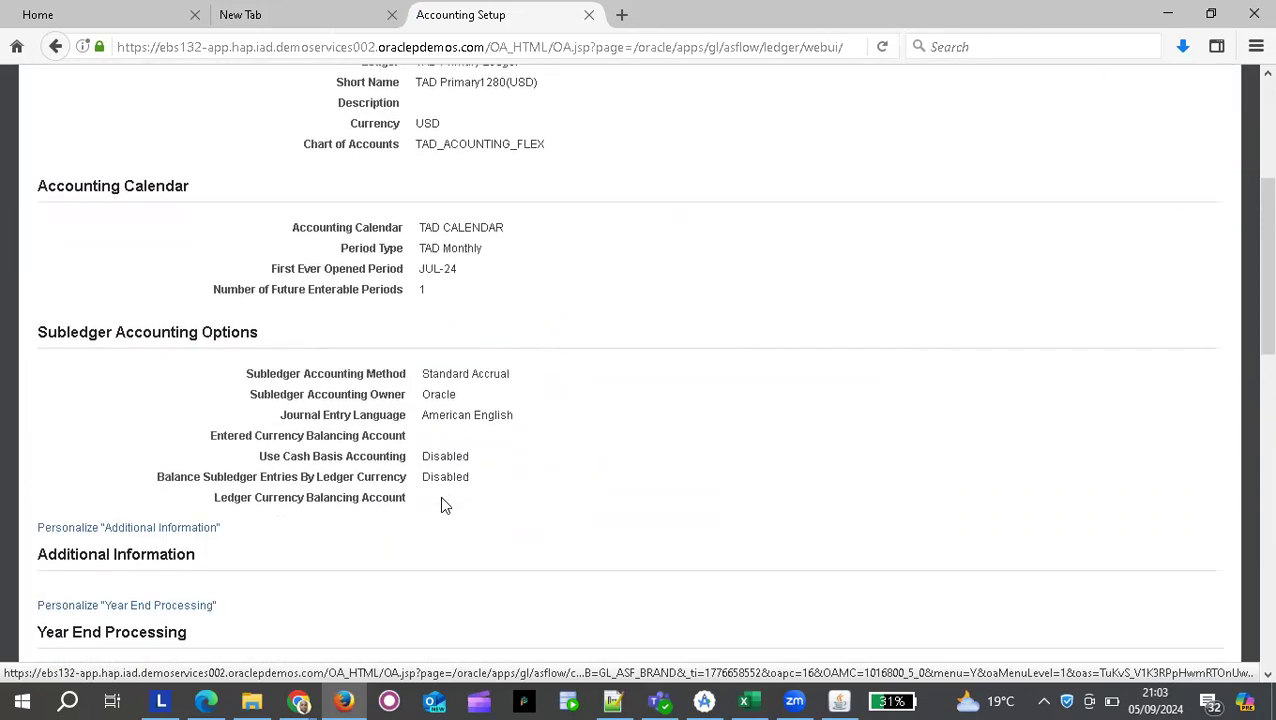
pyautogui.scroll(14, 445, 506)
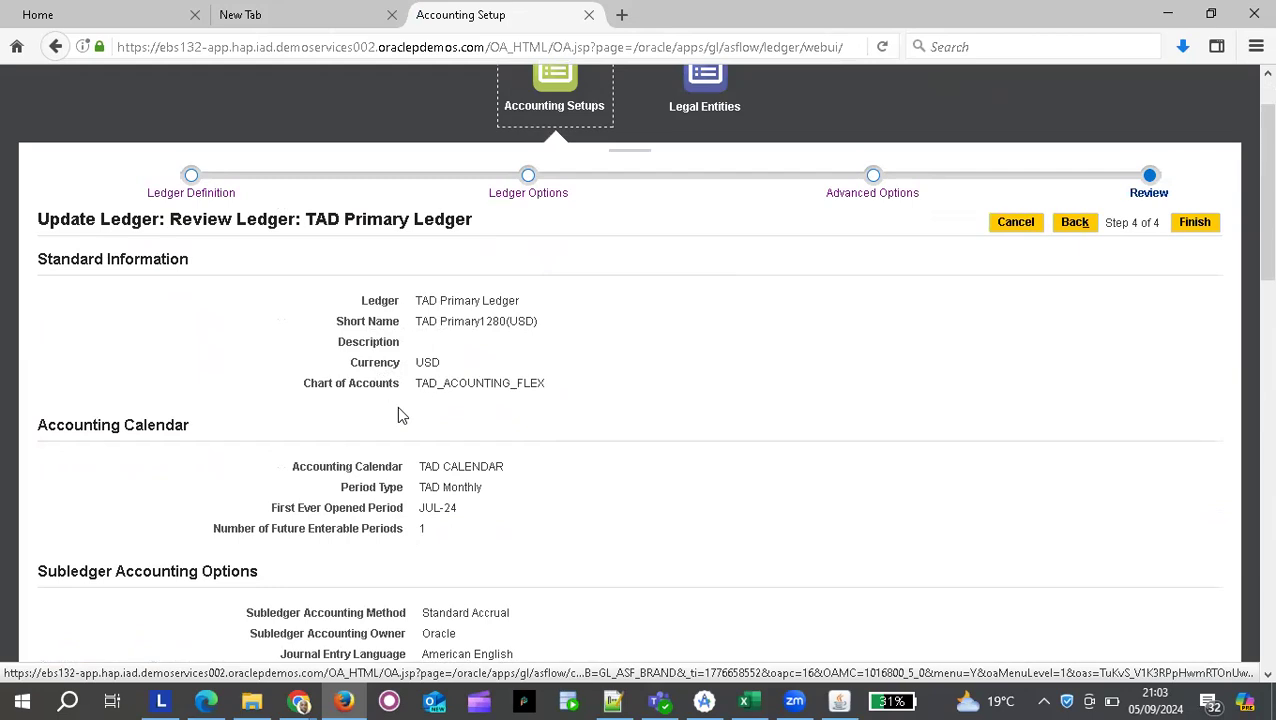
pyautogui.scroll(-3, 484, 473)
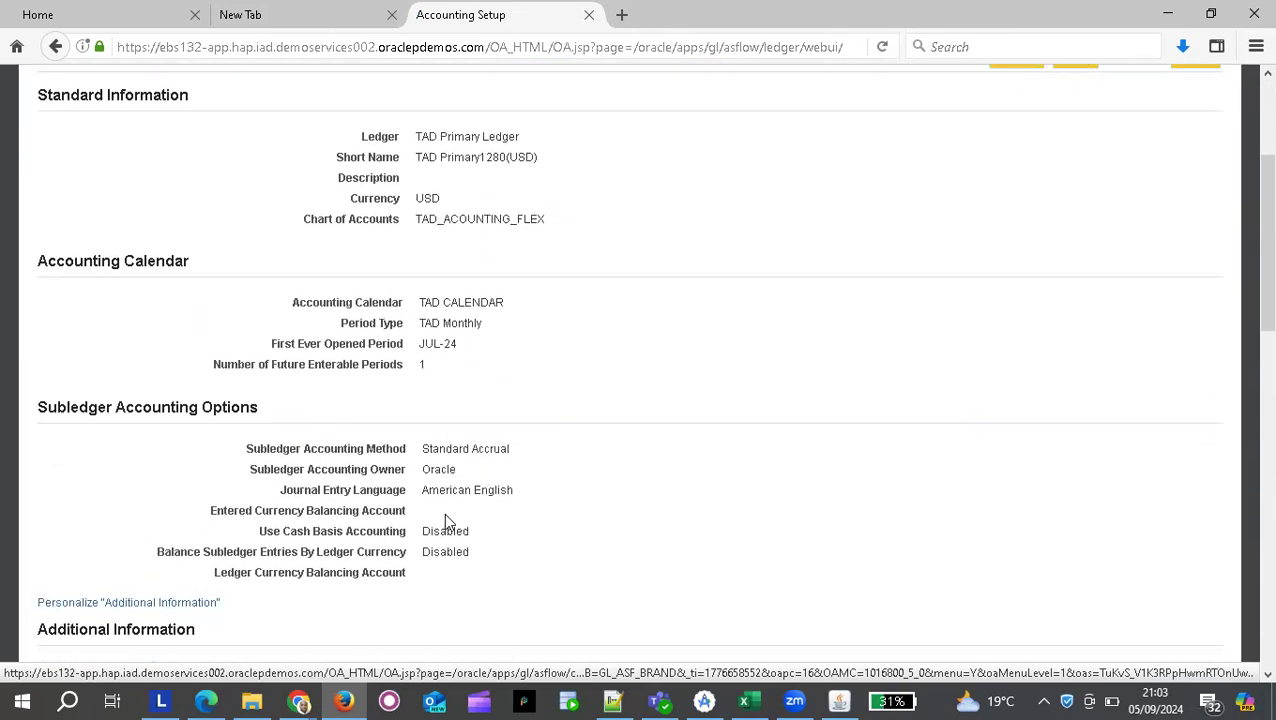
pyautogui.scroll(-3, 446, 521)
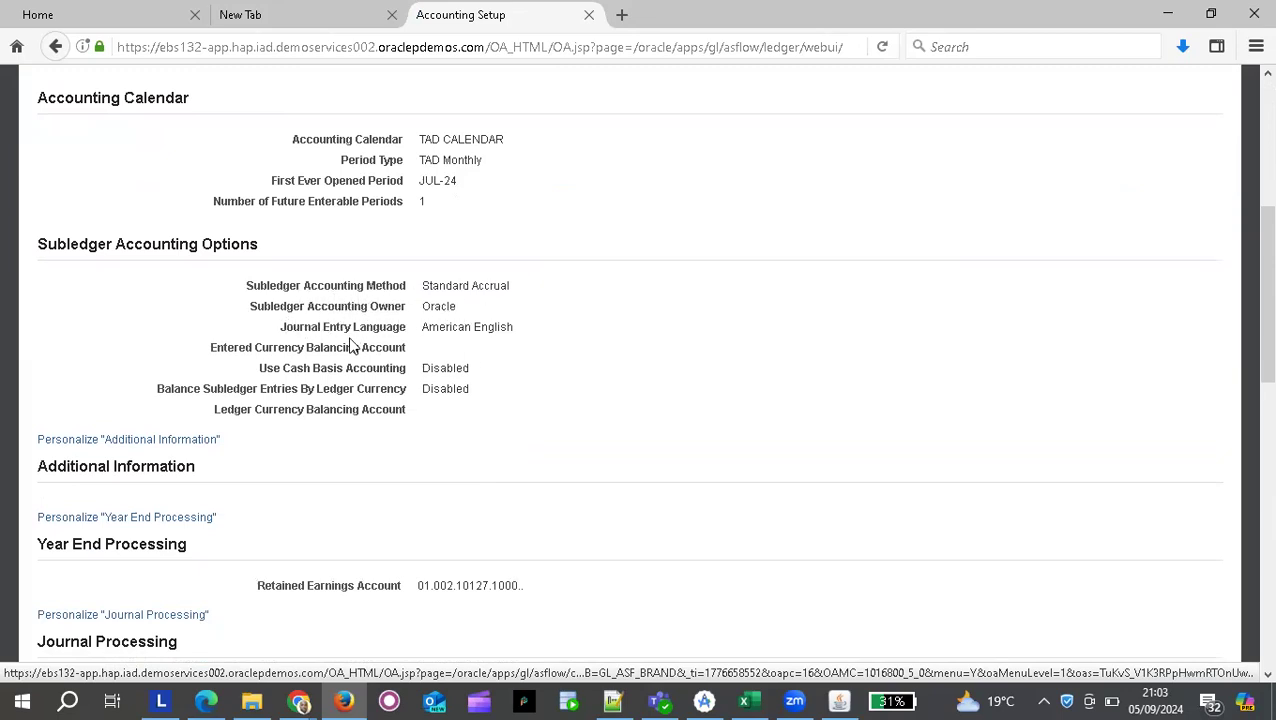
pyautogui.scroll(-2, 449, 413)
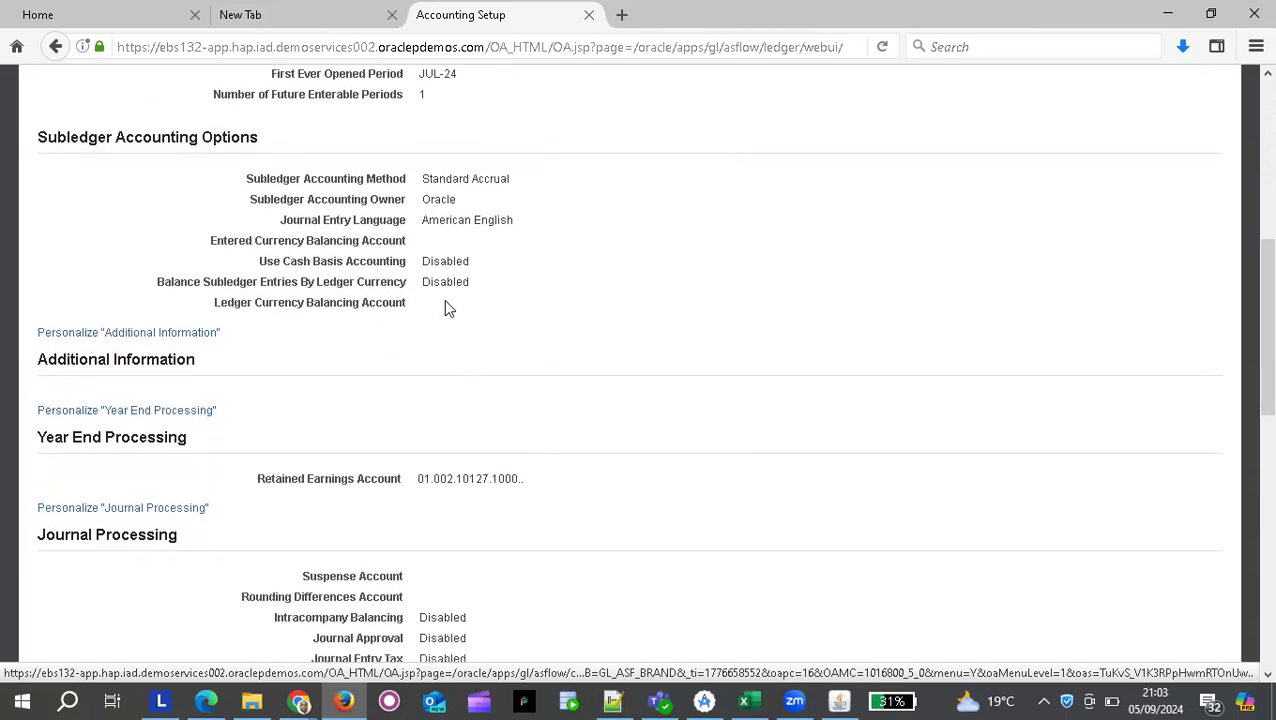
pyautogui.scroll(-5, 446, 303)
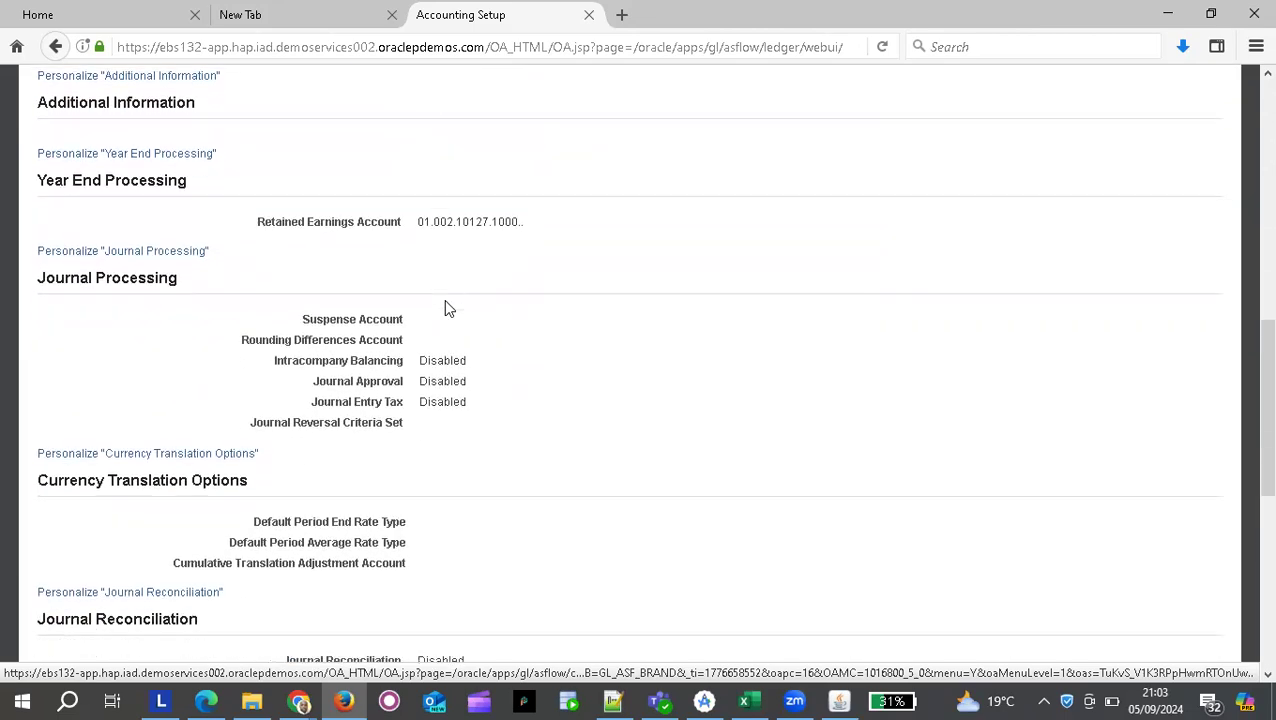
pyautogui.scroll(-3, 446, 303)
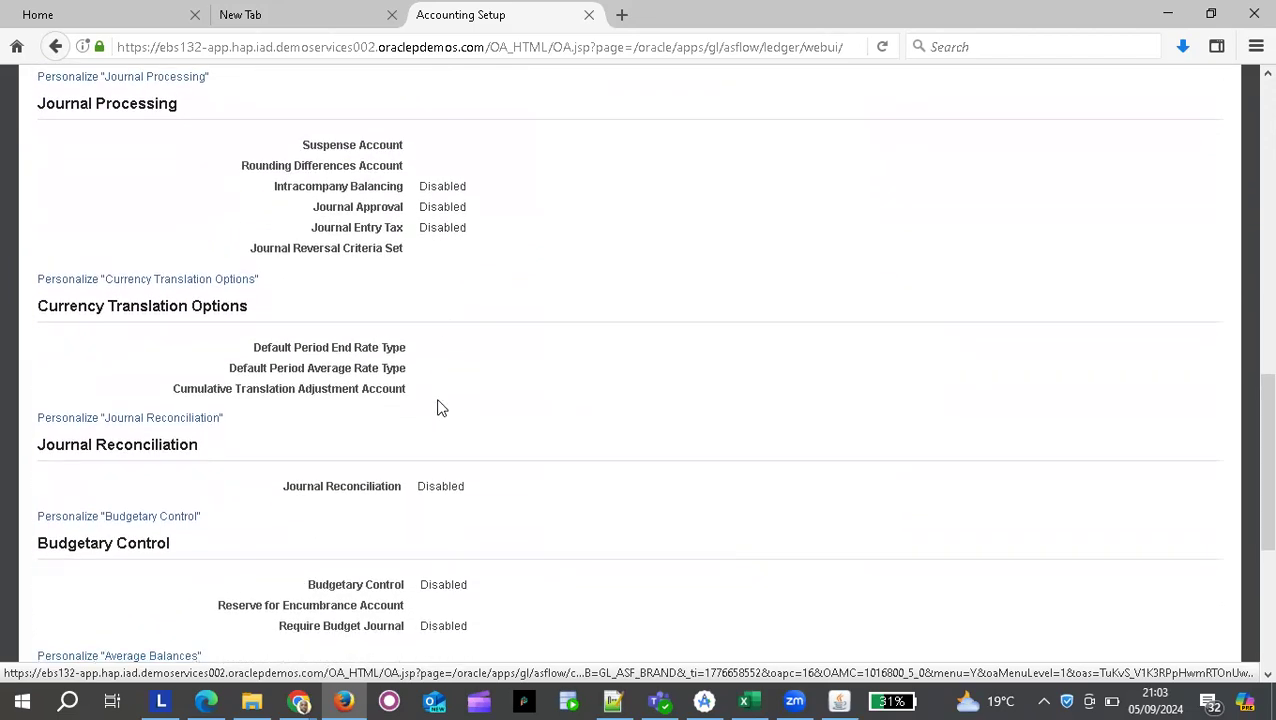
pyautogui.scroll(-7, 441, 407)
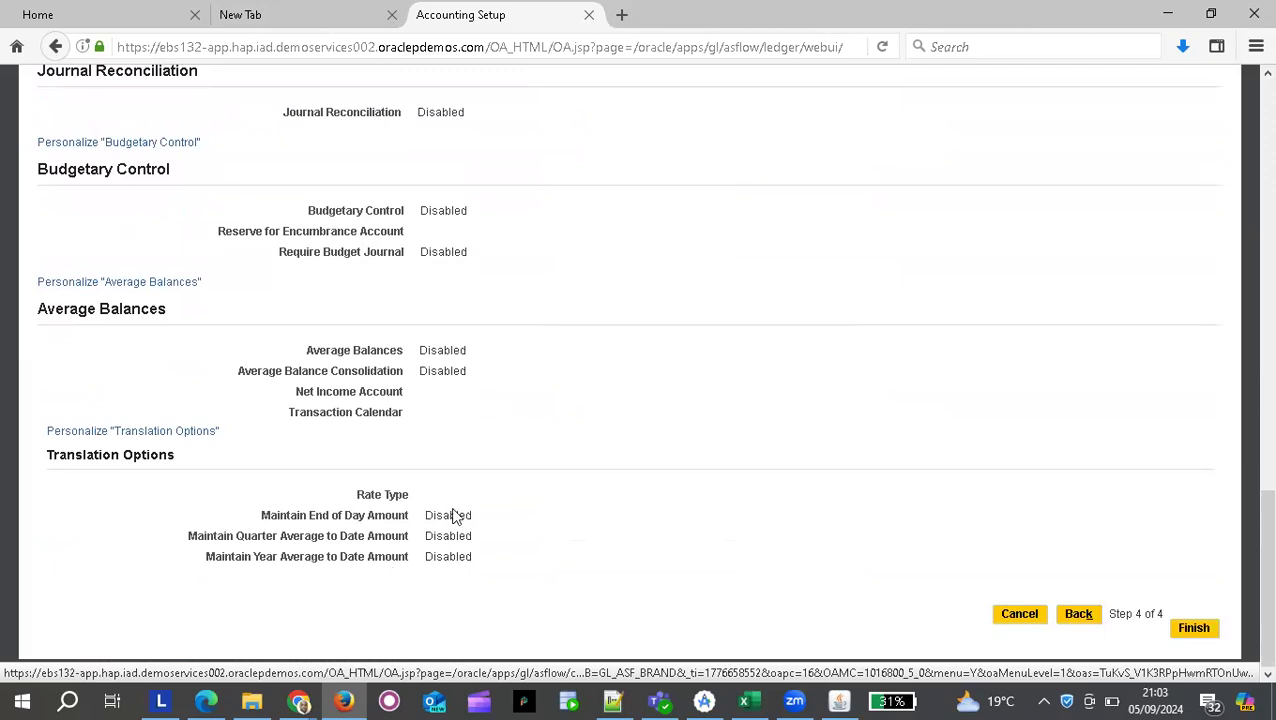
pyautogui.scroll(20, 603, 436)
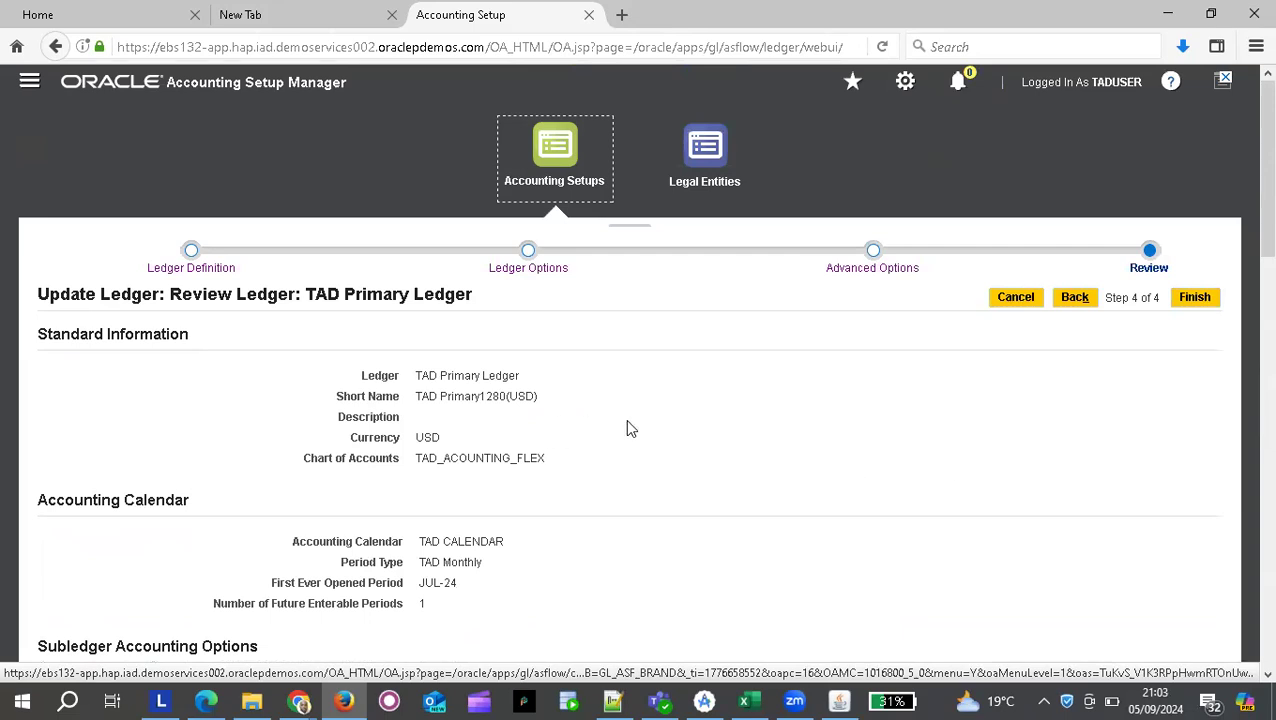
# Finish the ledger update and check the legal entities and the status of the primary ledger's setup steps.
pyautogui.click(1197, 303)
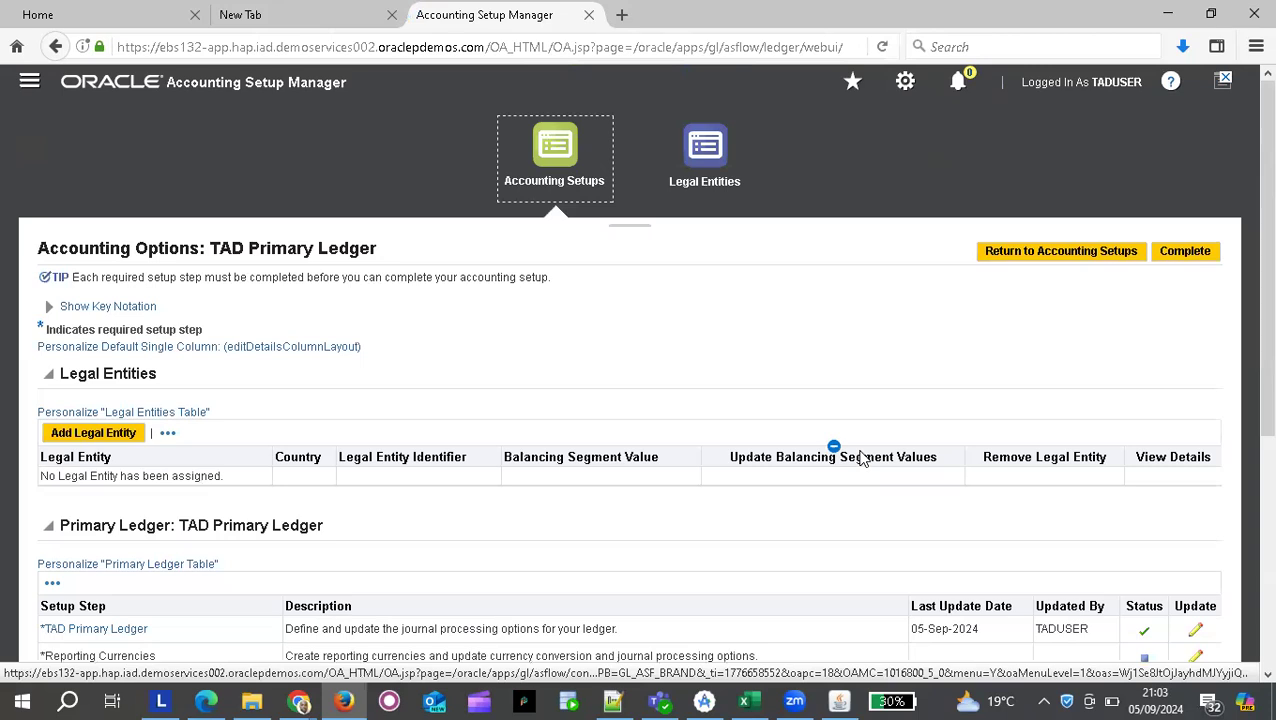
pyautogui.scroll(-2, 886, 361)
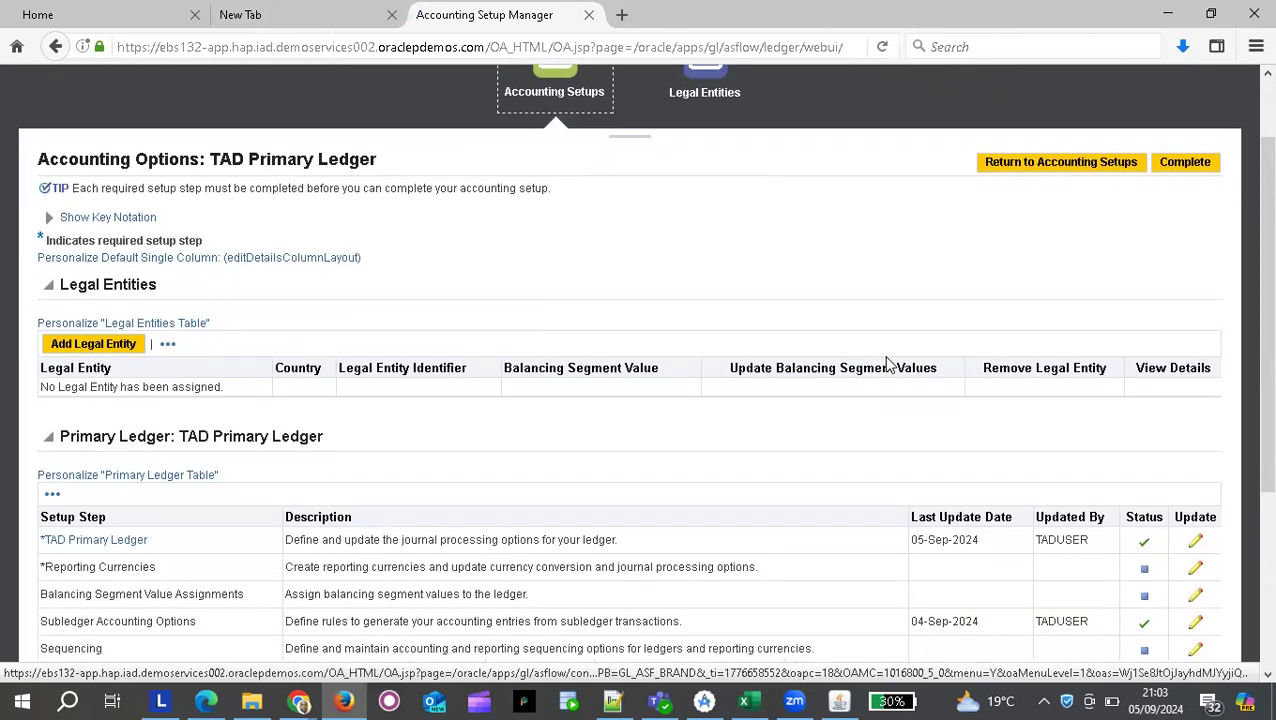
pyautogui.scroll(-1, 886, 362)
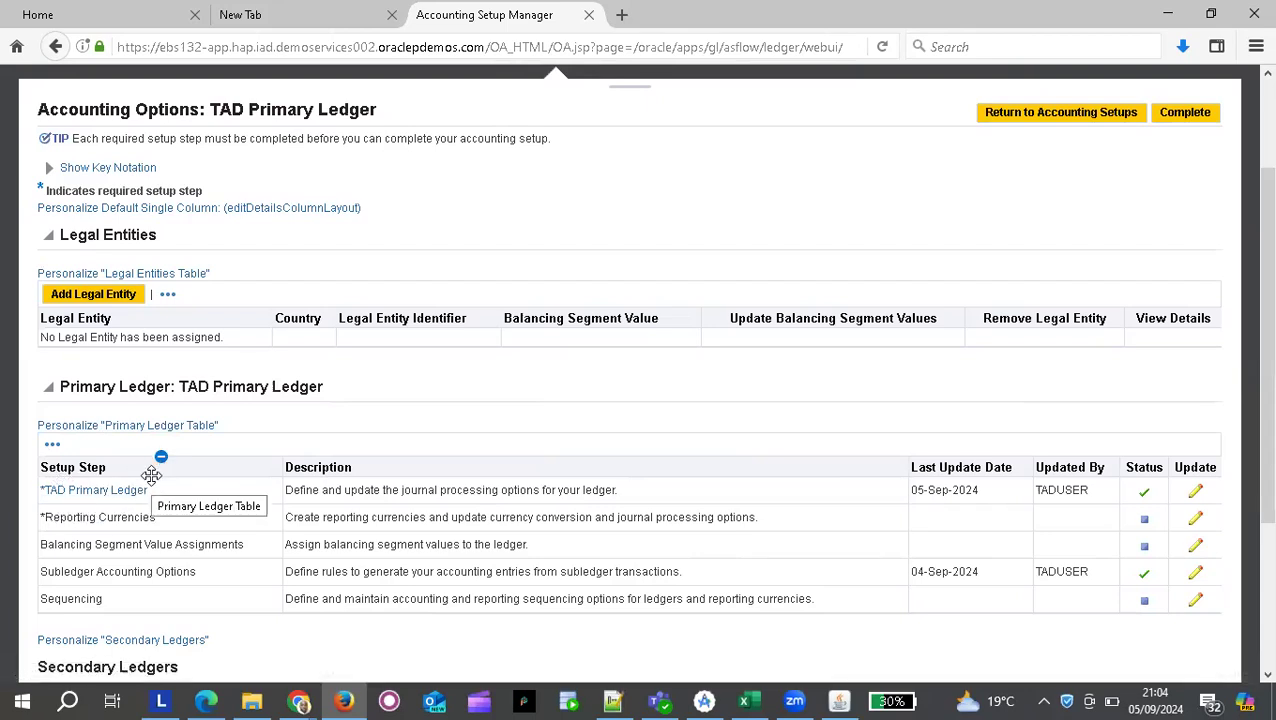
pyautogui.scroll(3, 518, 456)
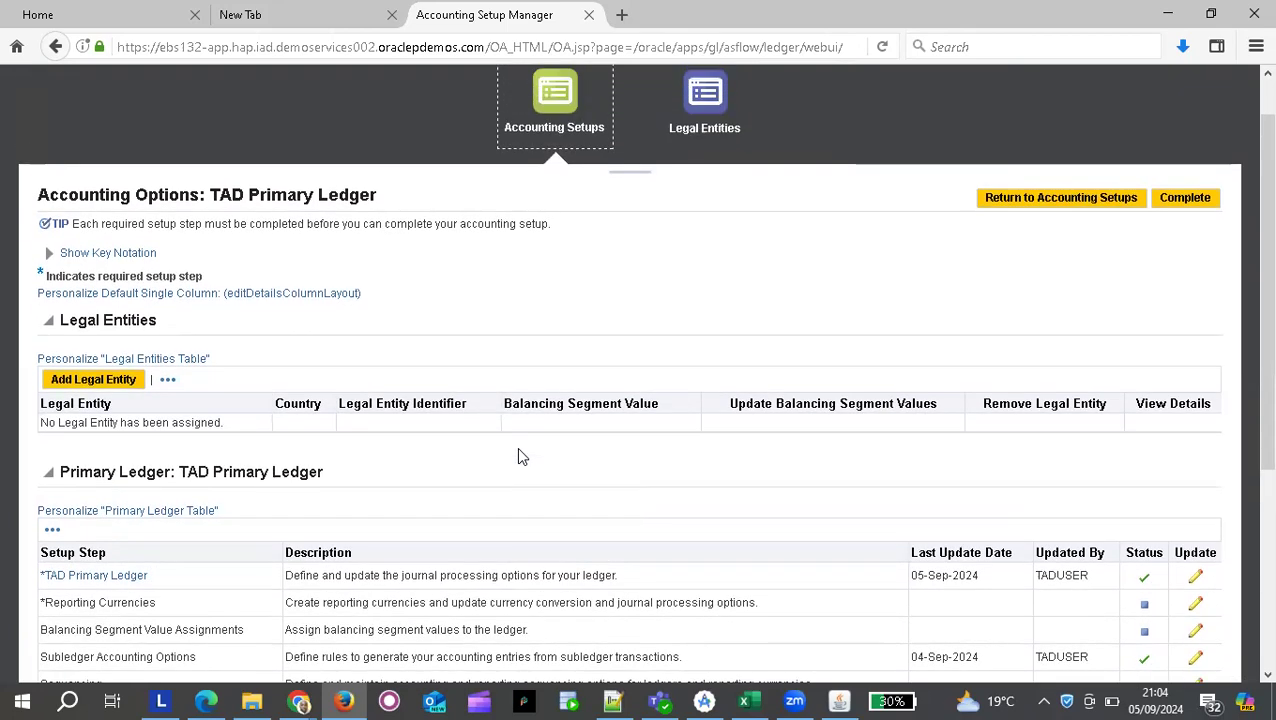
pyautogui.scroll(-4, 518, 456)
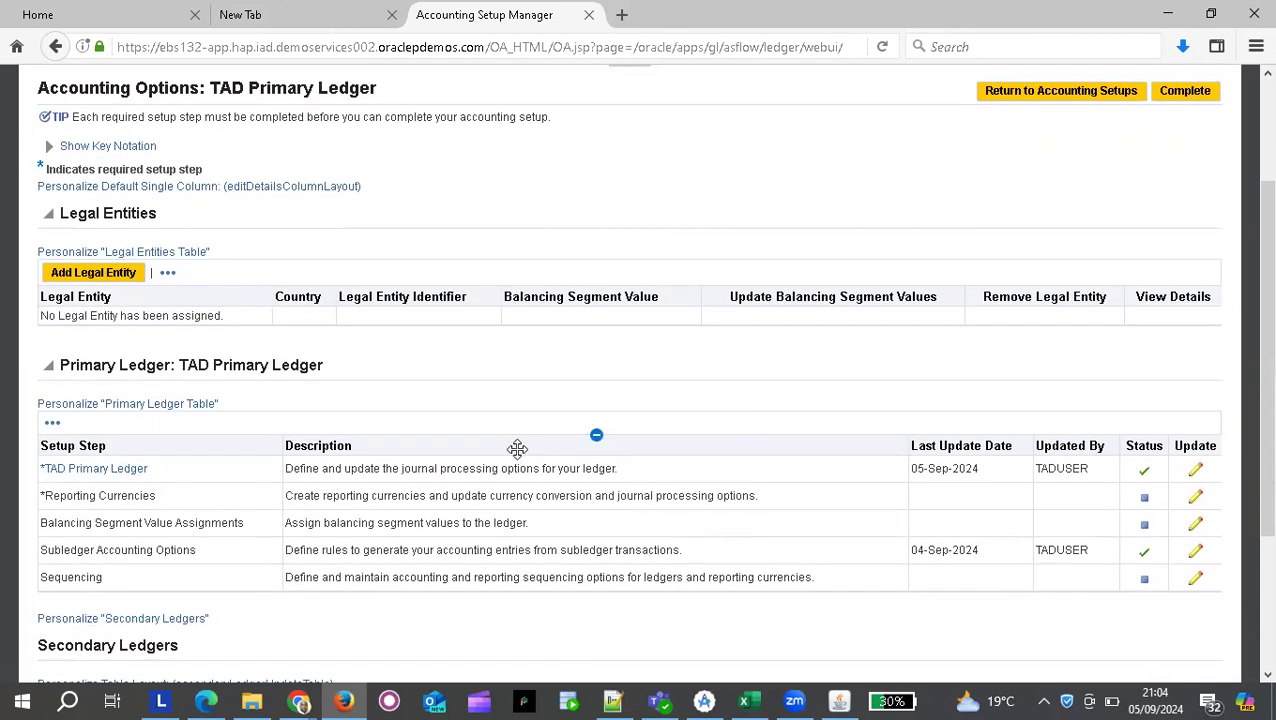
pyautogui.scroll(1, 517, 449)
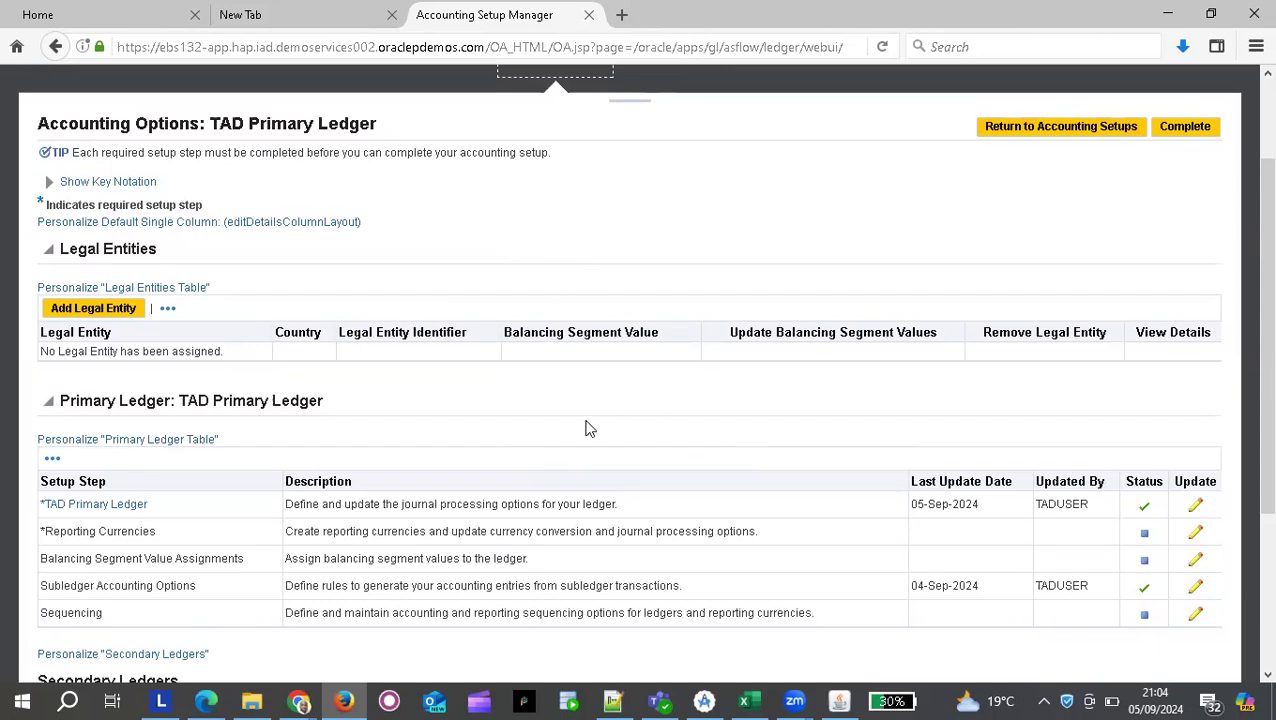
pyautogui.scroll(1, 586, 428)
pyautogui.scroll(1, 588, 428)
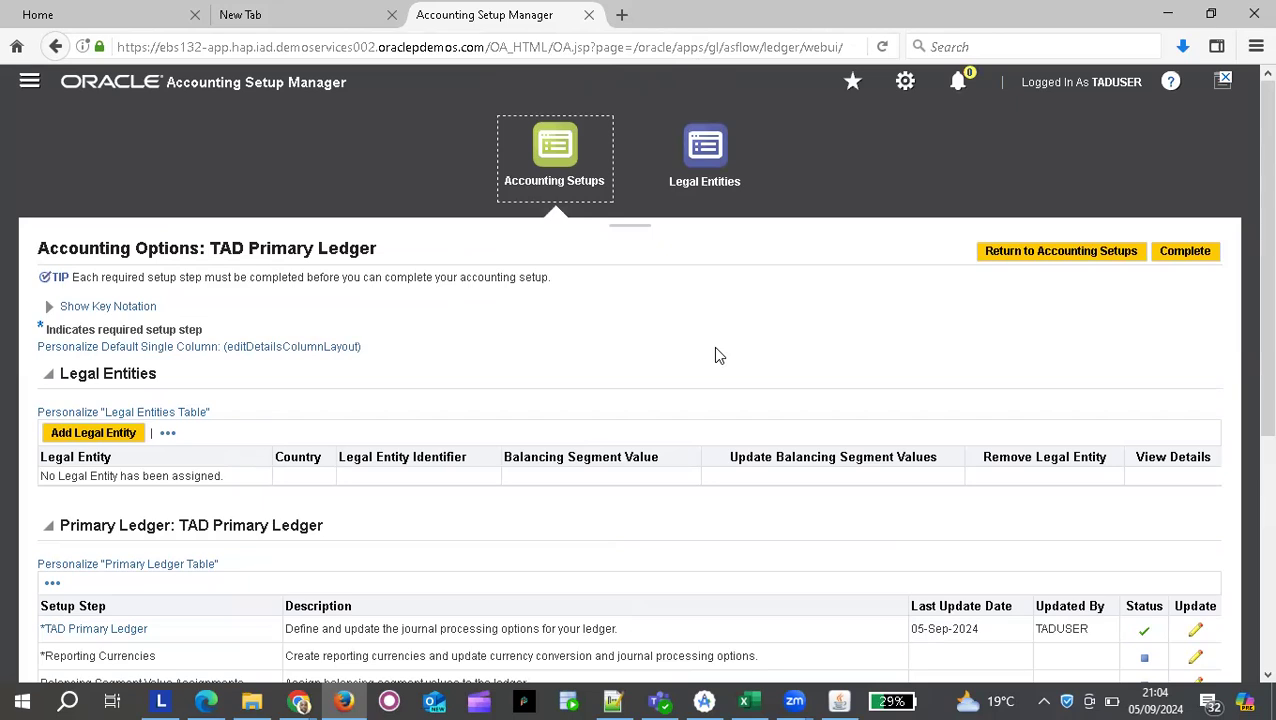
# Switch to the Oracle Financials Implementation workbook in Excel and mark step 13, Create/Define Primary Ledger (PL), as Done.
pyautogui.hotkey('alt', 'Tab')
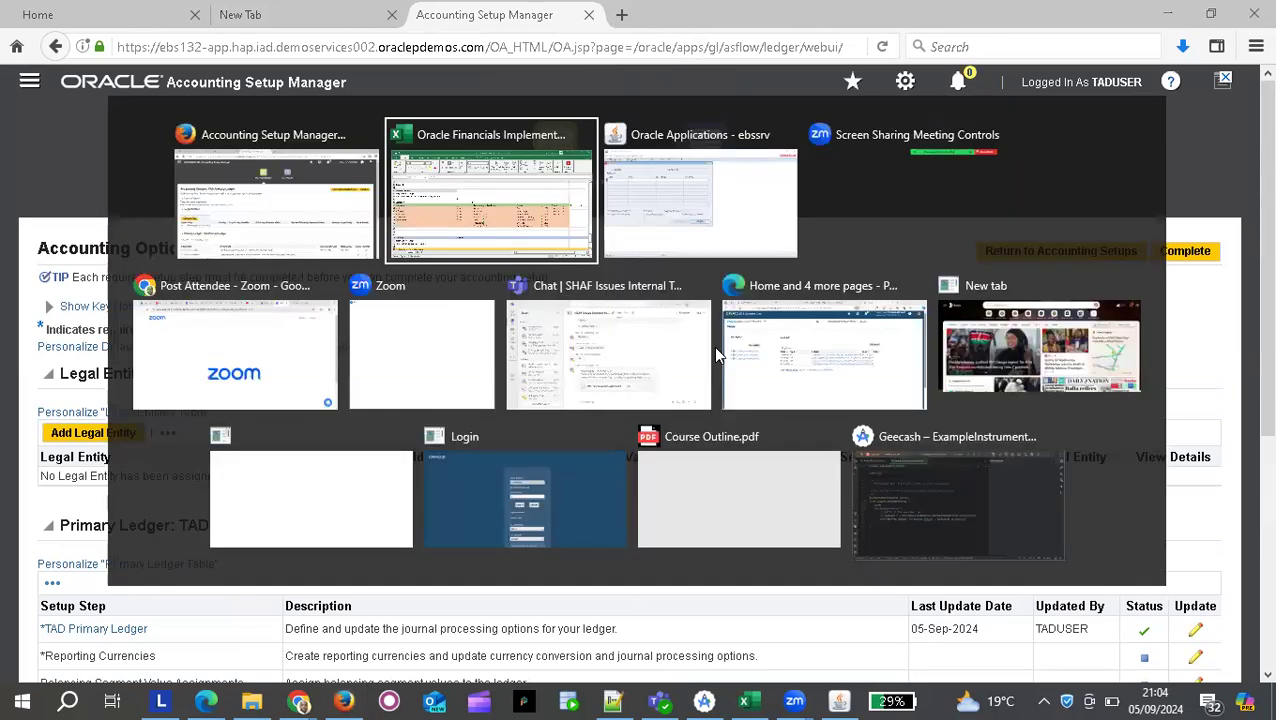
pyautogui.scroll(-11, 324, 391)
pyautogui.scroll(17, 324, 391)
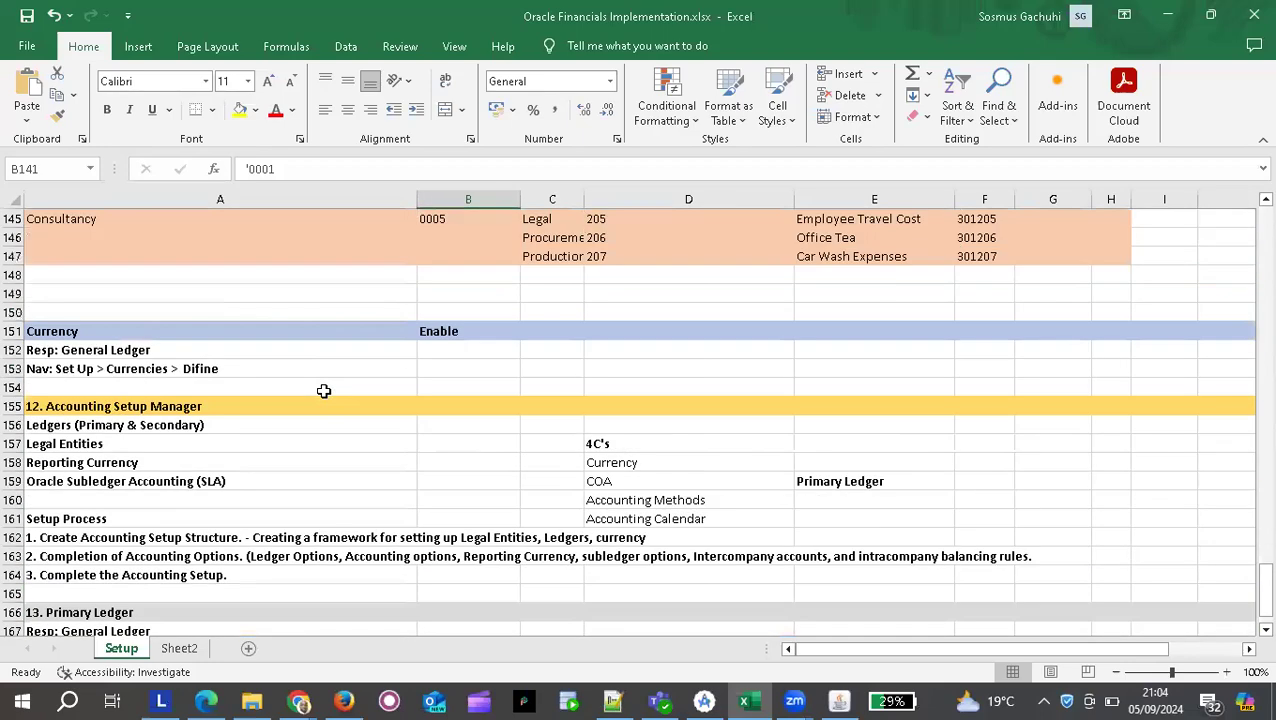
pyautogui.scroll(19, 324, 391)
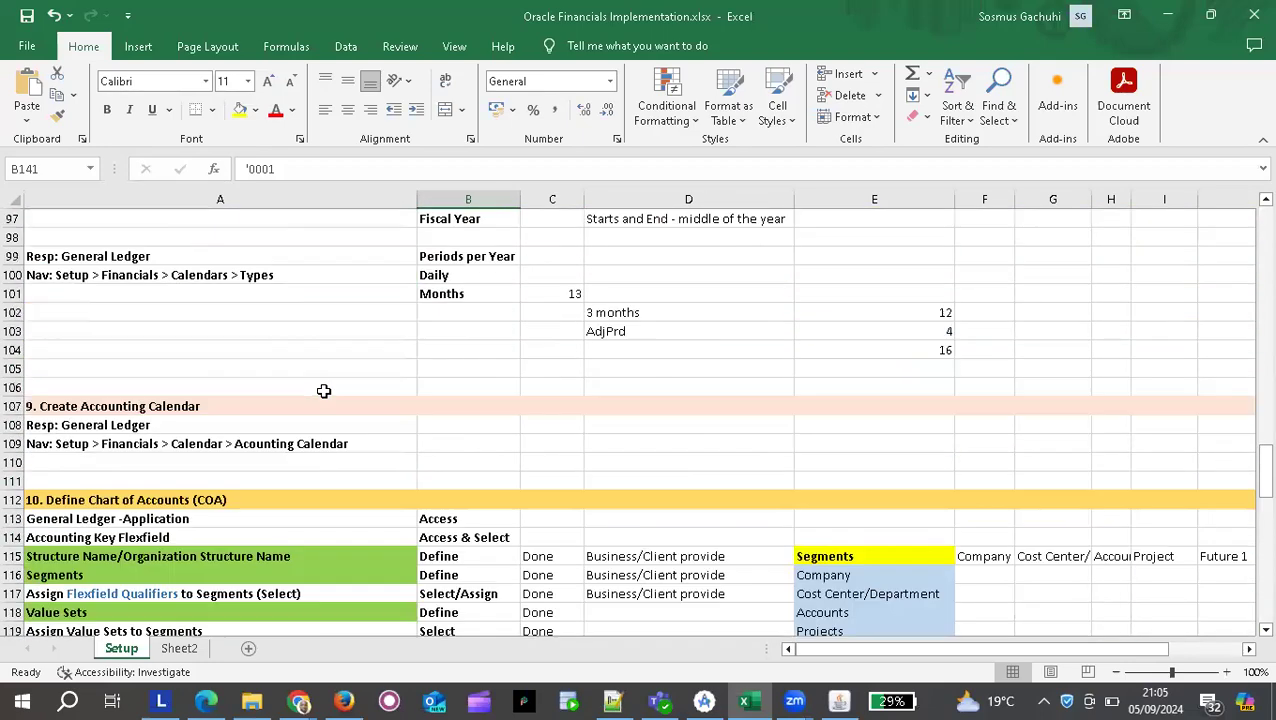
pyautogui.scroll(8, 324, 391)
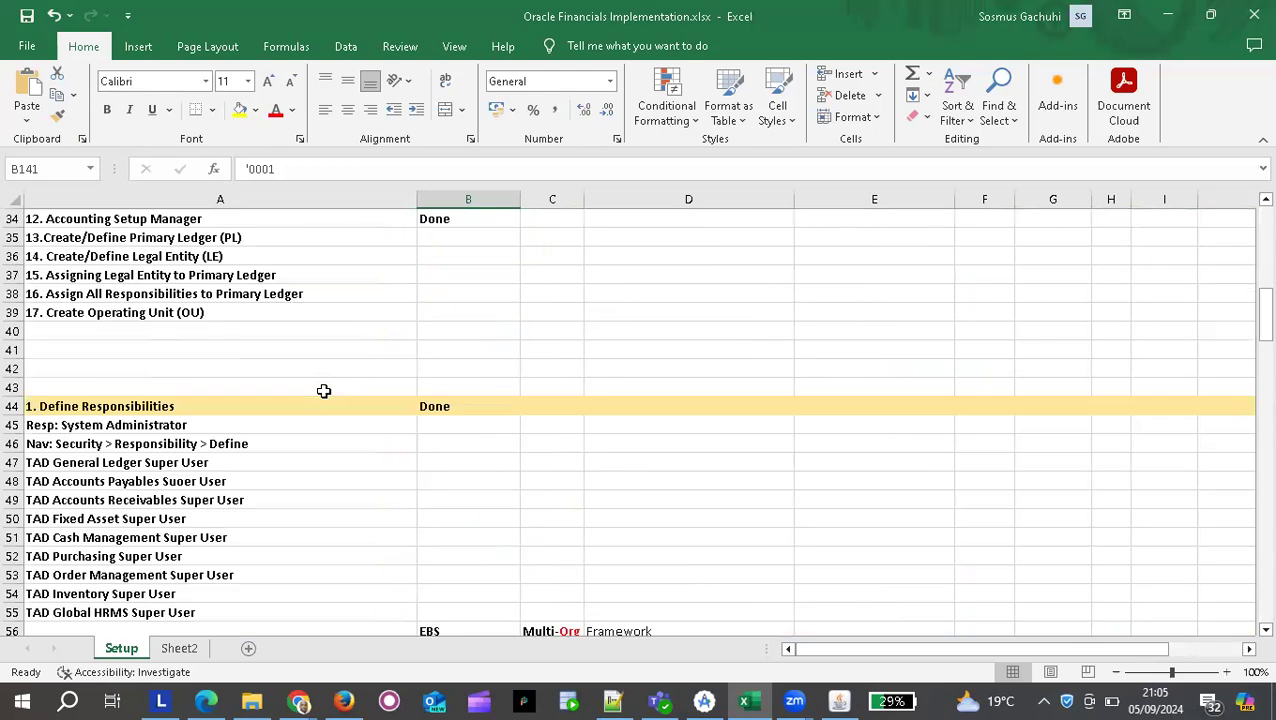
pyautogui.scroll(3, 324, 391)
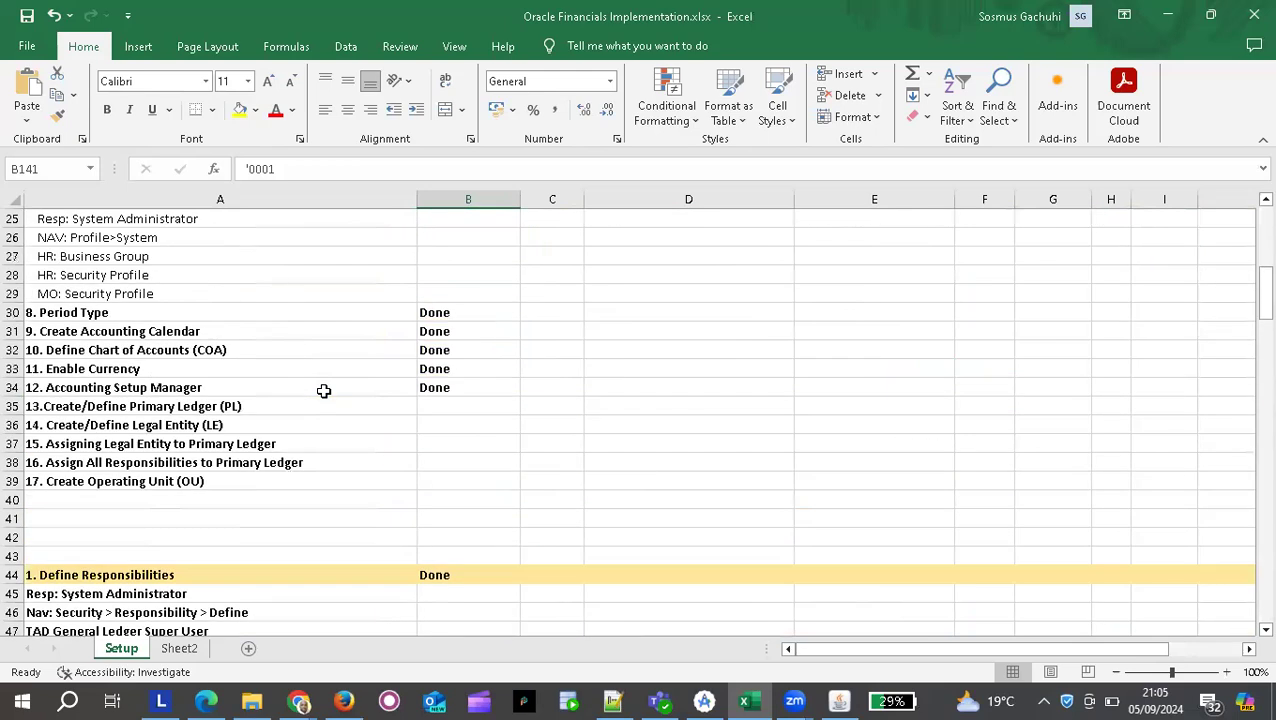
pyautogui.click(192, 425)
pyautogui.click(275, 406)
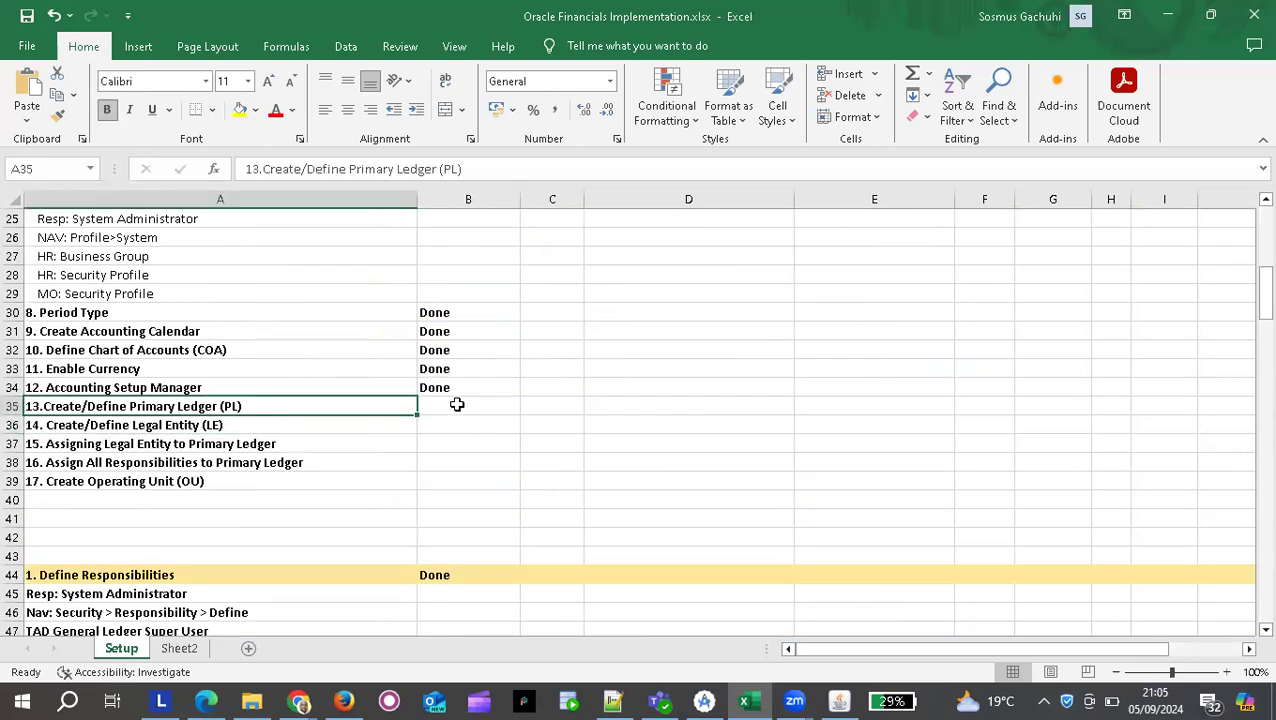
pyautogui.click(457, 404)
pyautogui.write('D')
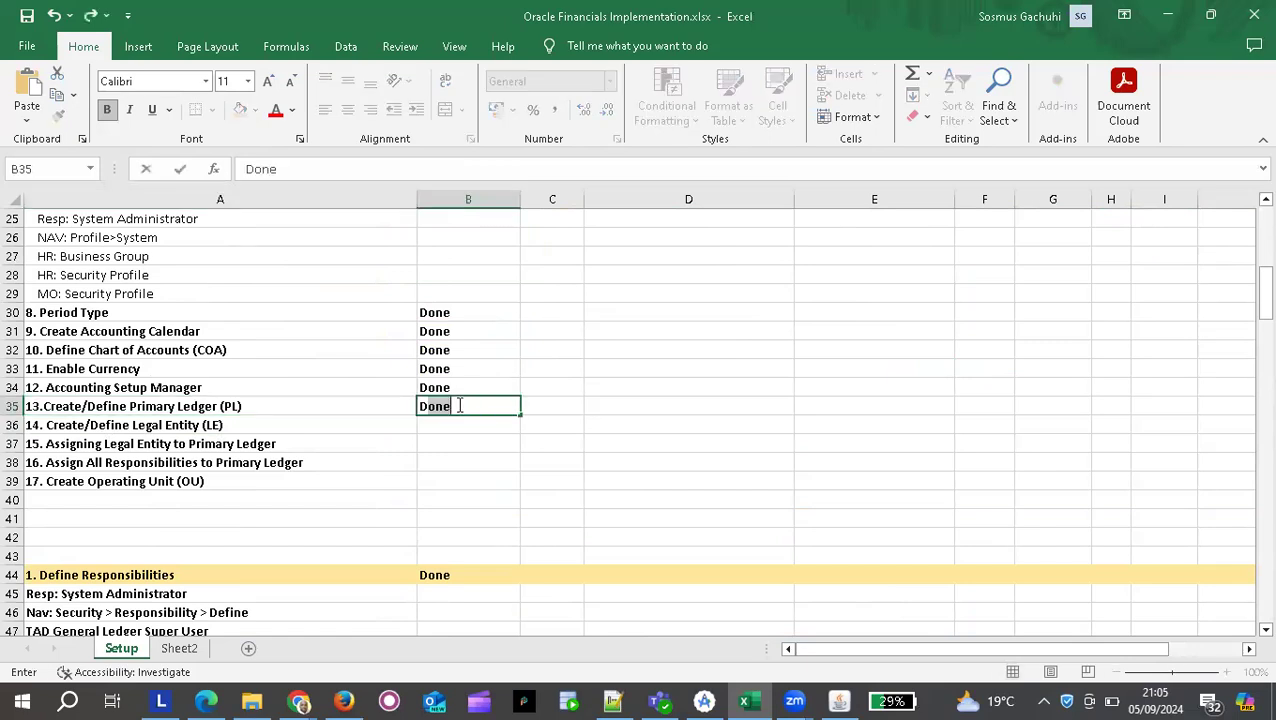
pyautogui.write('one')
pyautogui.press('Tab')
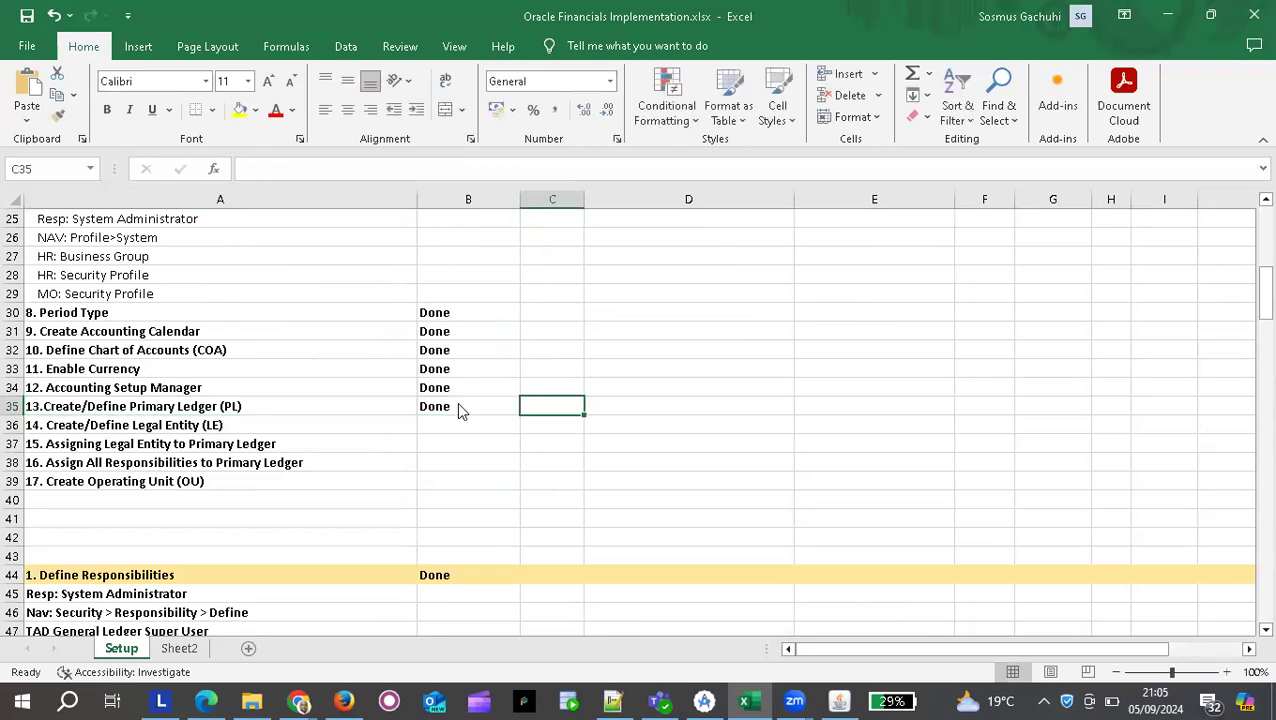
# Return to the Accounting Setup Manager in Firefox and try to complete the accounting setup of TAD Primary Ledger.
pyautogui.hotkey('alt', 'Tab')
pyautogui.hotkey('alt', 'Tab')
pyautogui.hotkey('alt', 'Tab')
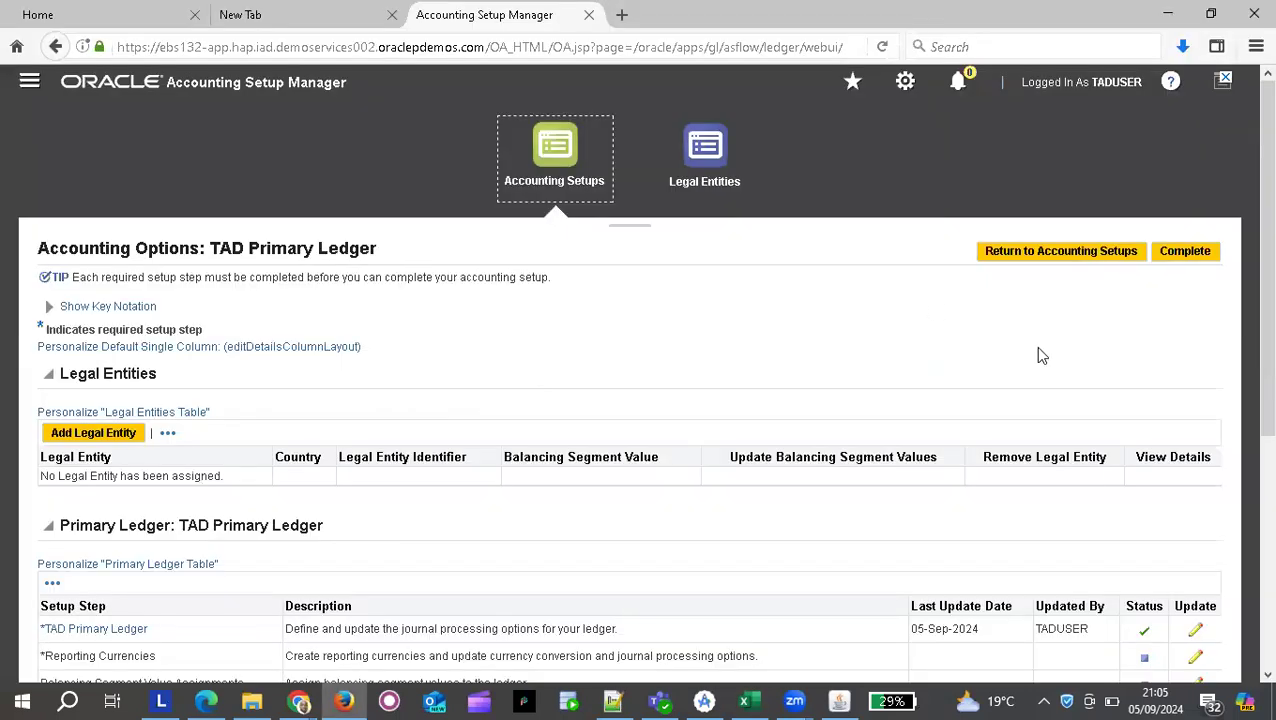
pyautogui.scroll(-2, 584, 574)
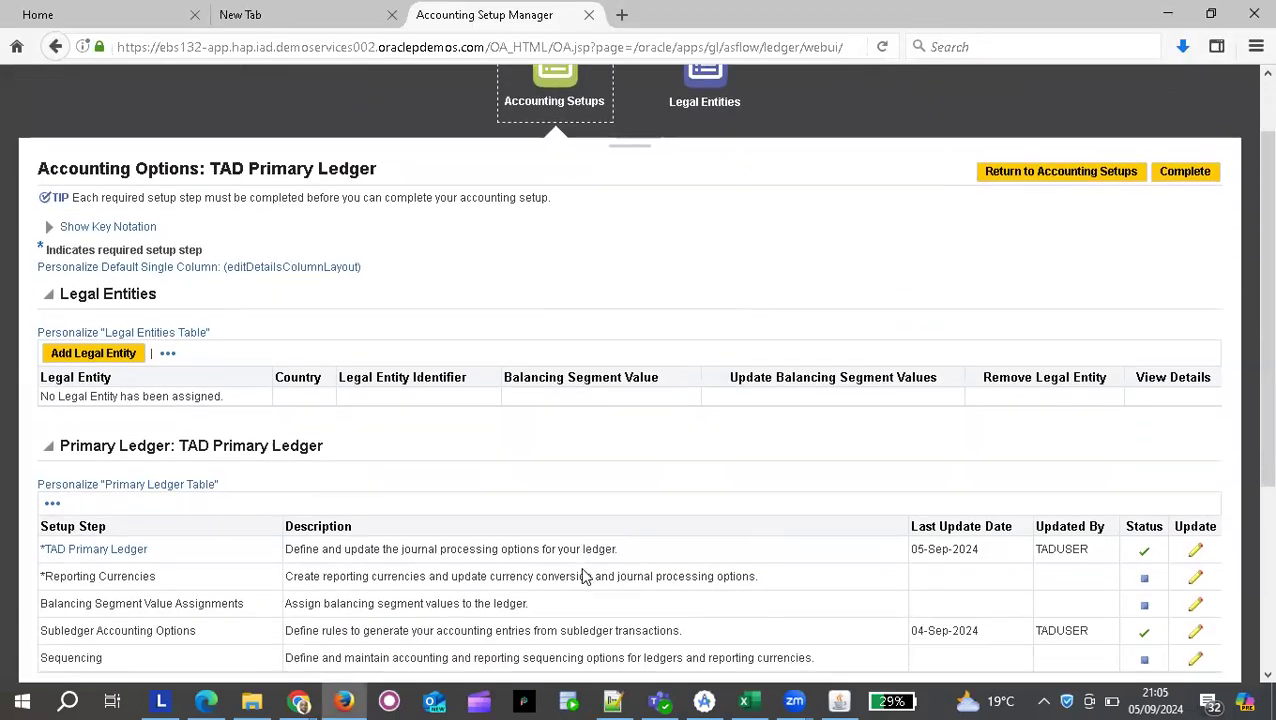
pyautogui.click(1192, 167)
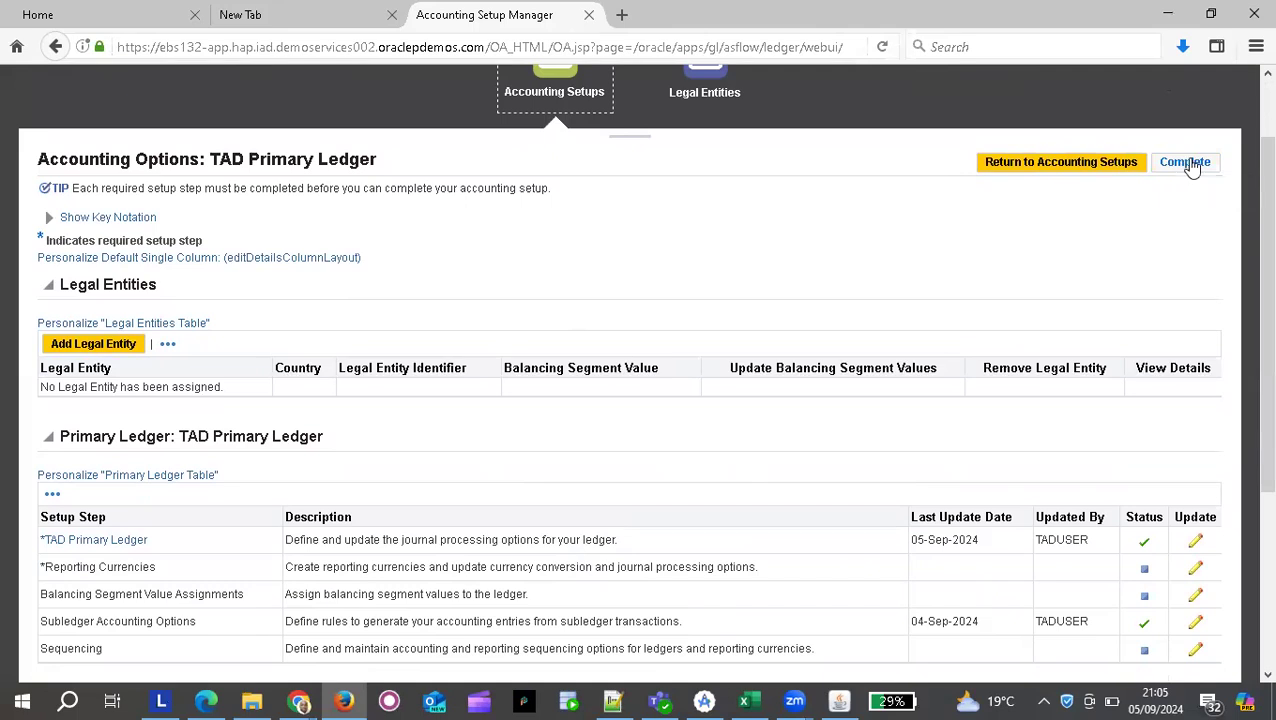
pyautogui.click(1192, 167)
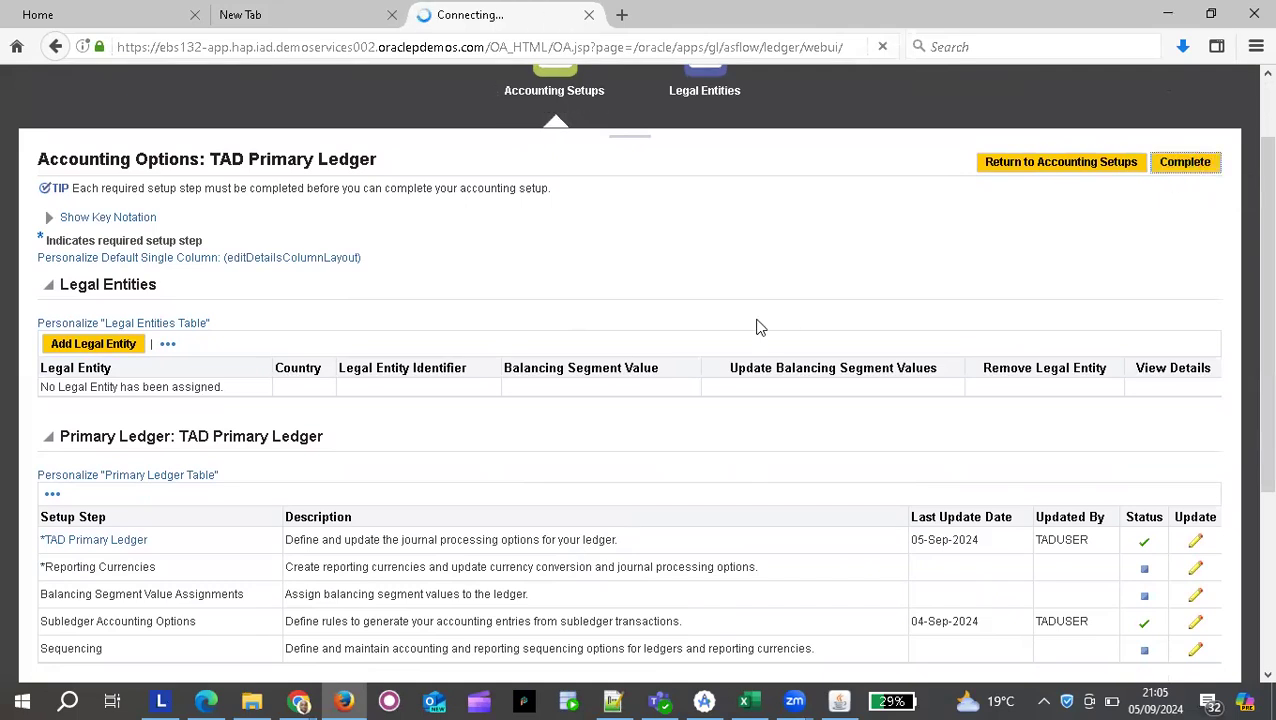
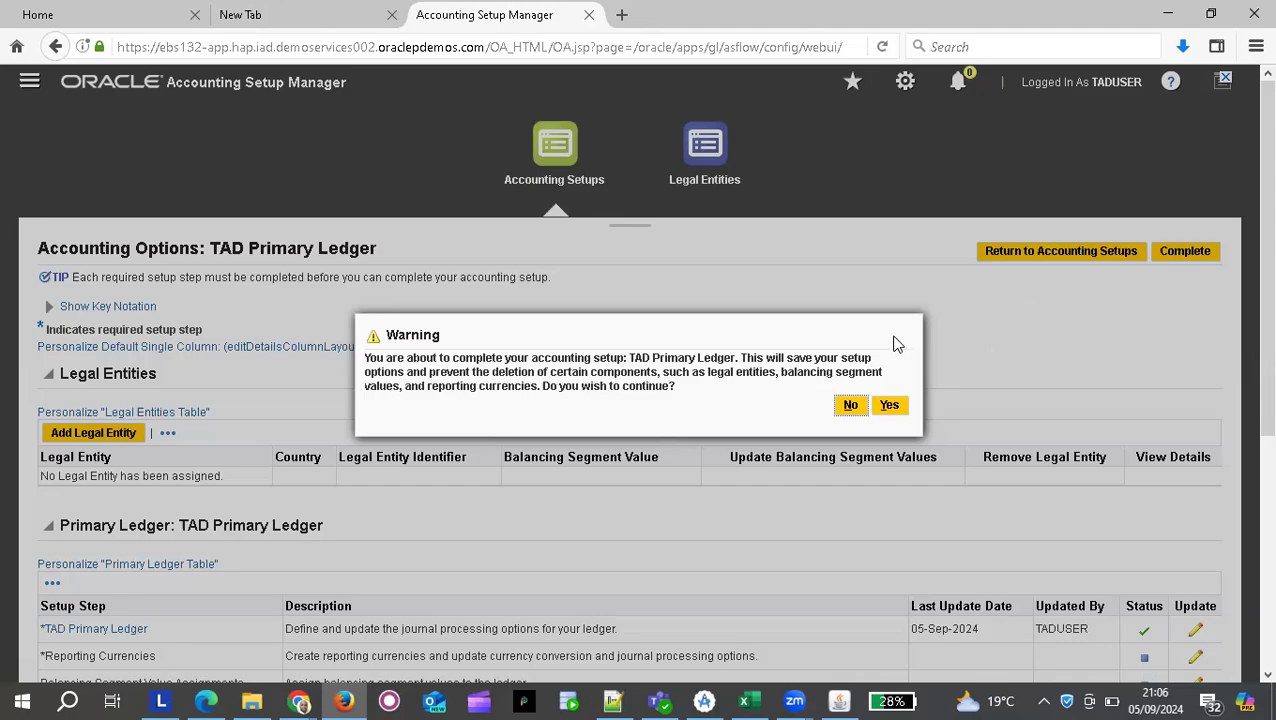
# Check steps 14 to 16 on legal entities and responsibilities in the Excel workbook, and decline completing the accounting setup in Firefox.
pyautogui.hotkey('alt', 'Tab')
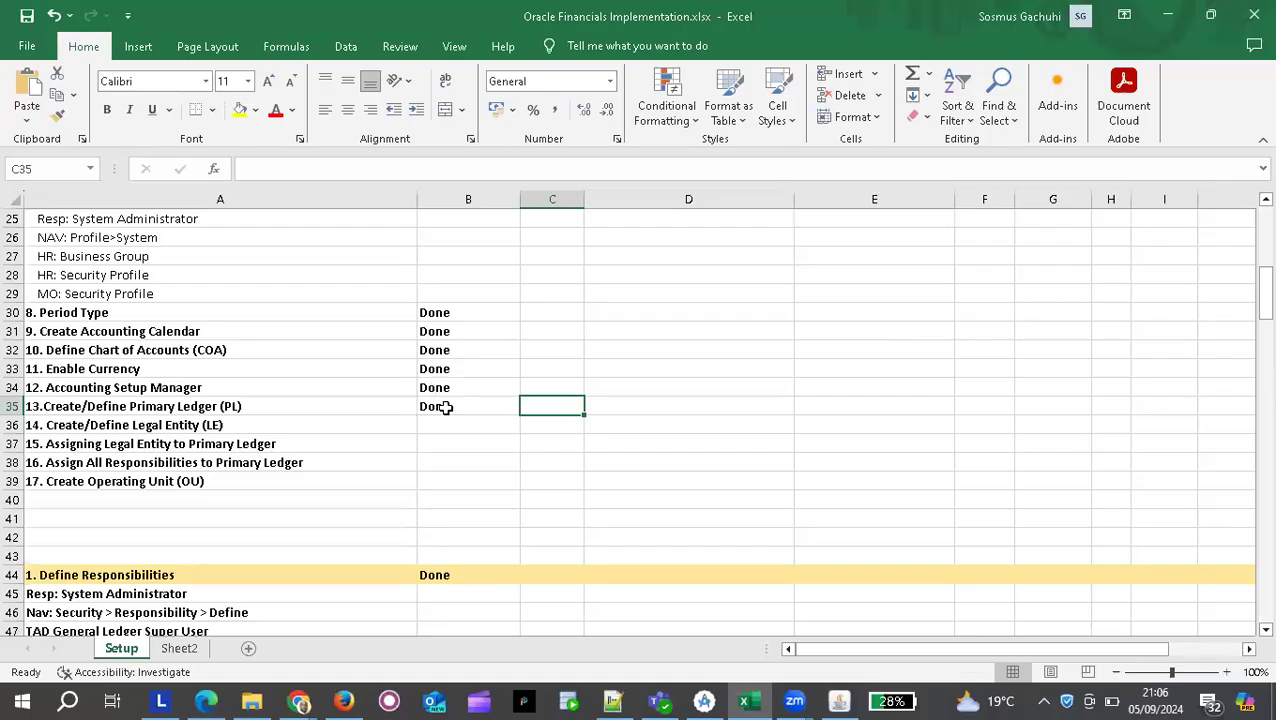
pyautogui.click(199, 423)
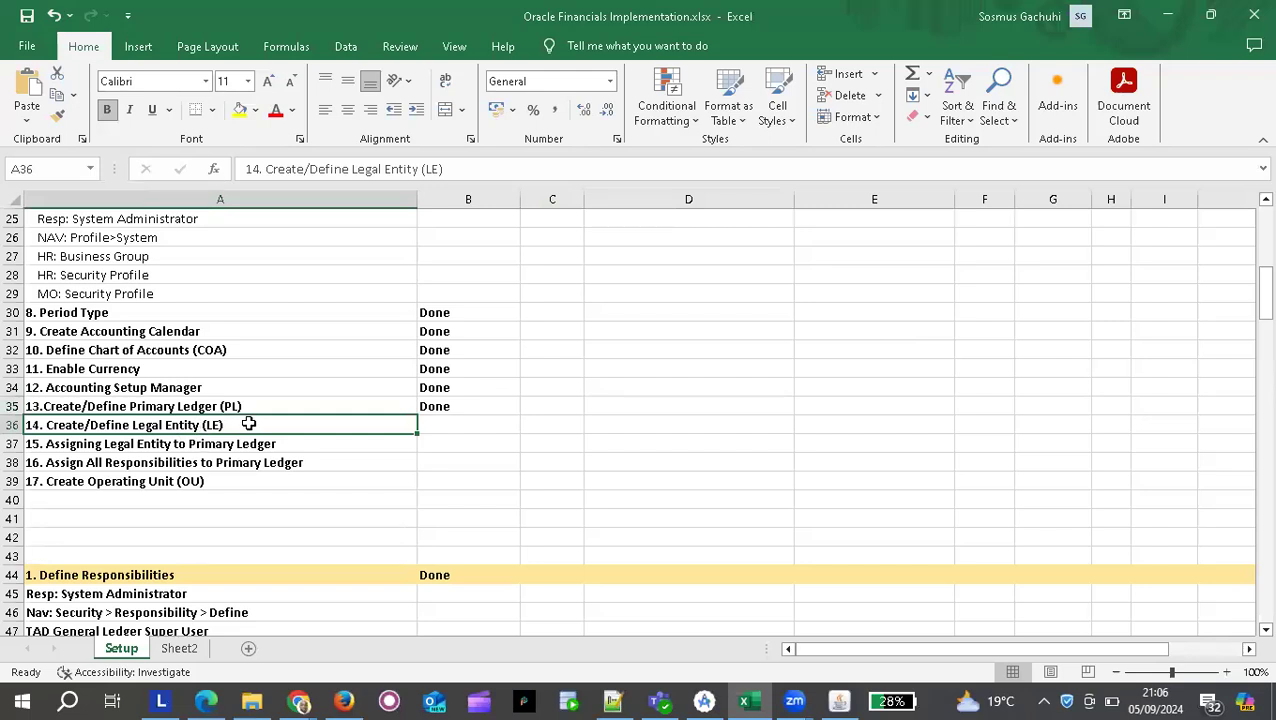
pyautogui.click(189, 446)
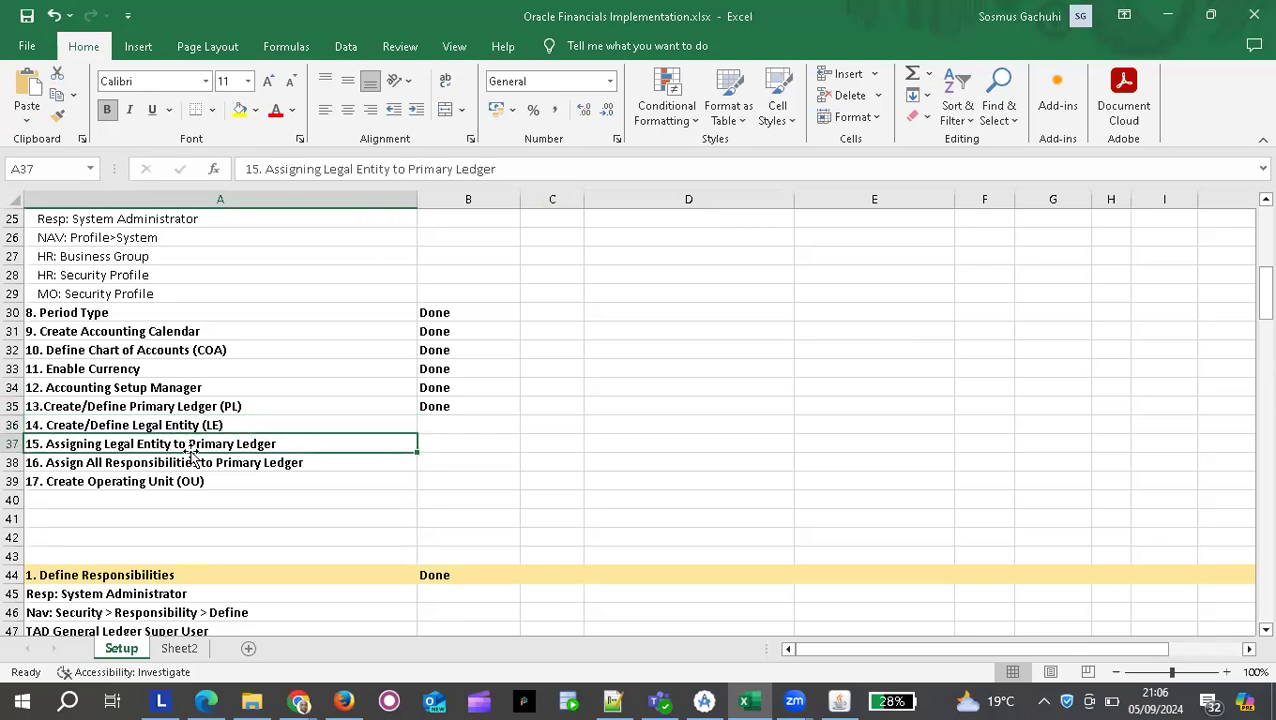
pyautogui.click(172, 464)
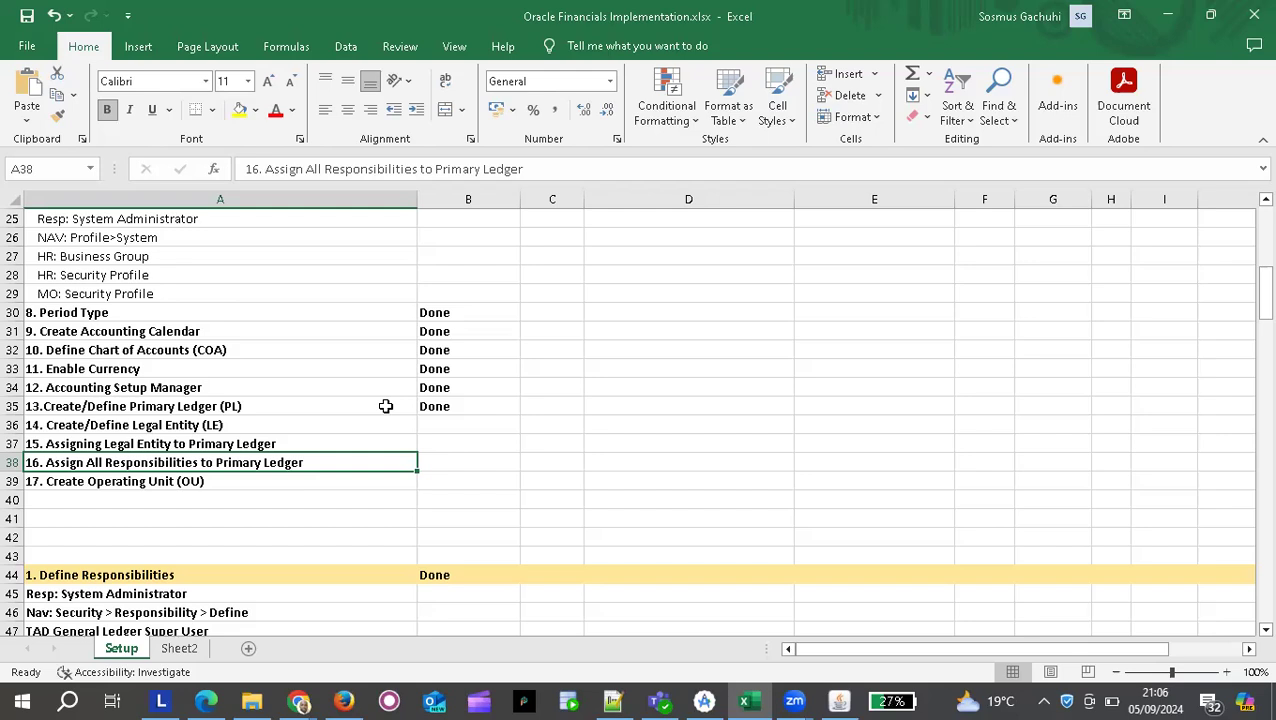
pyautogui.hotkey('alt', 'Tab')
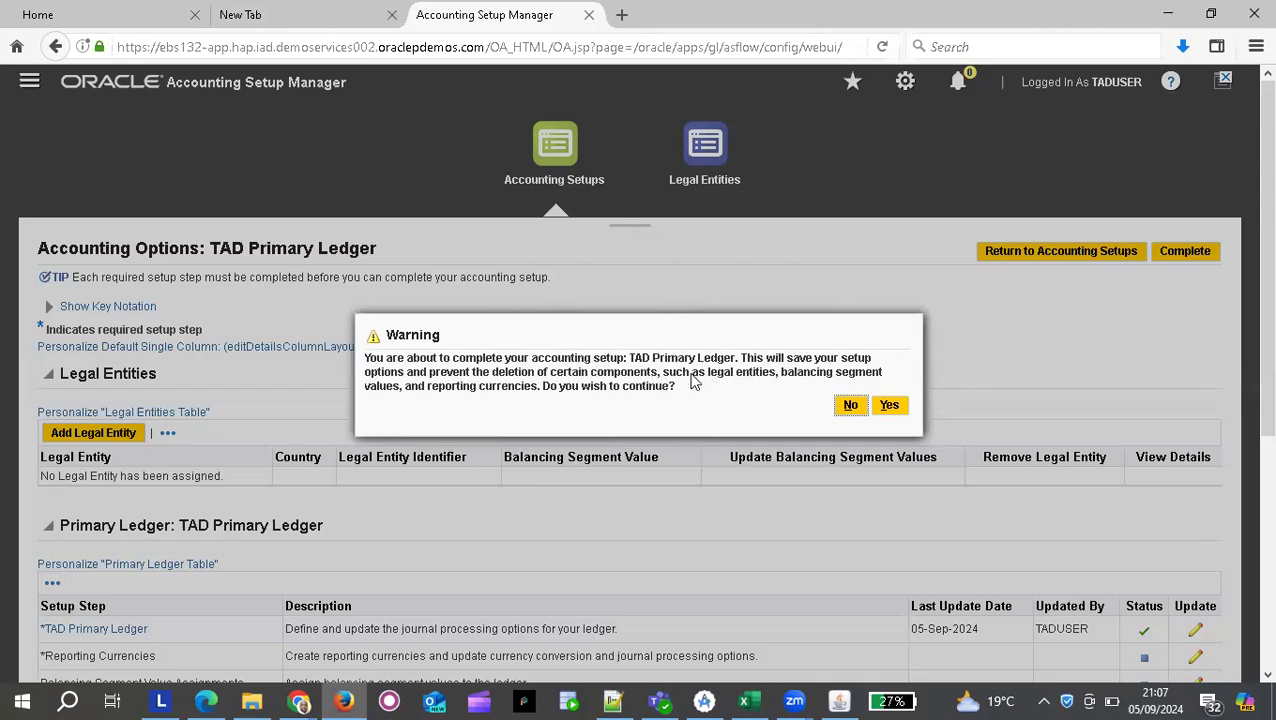
pyautogui.click(849, 410)
pyautogui.click(849, 410)
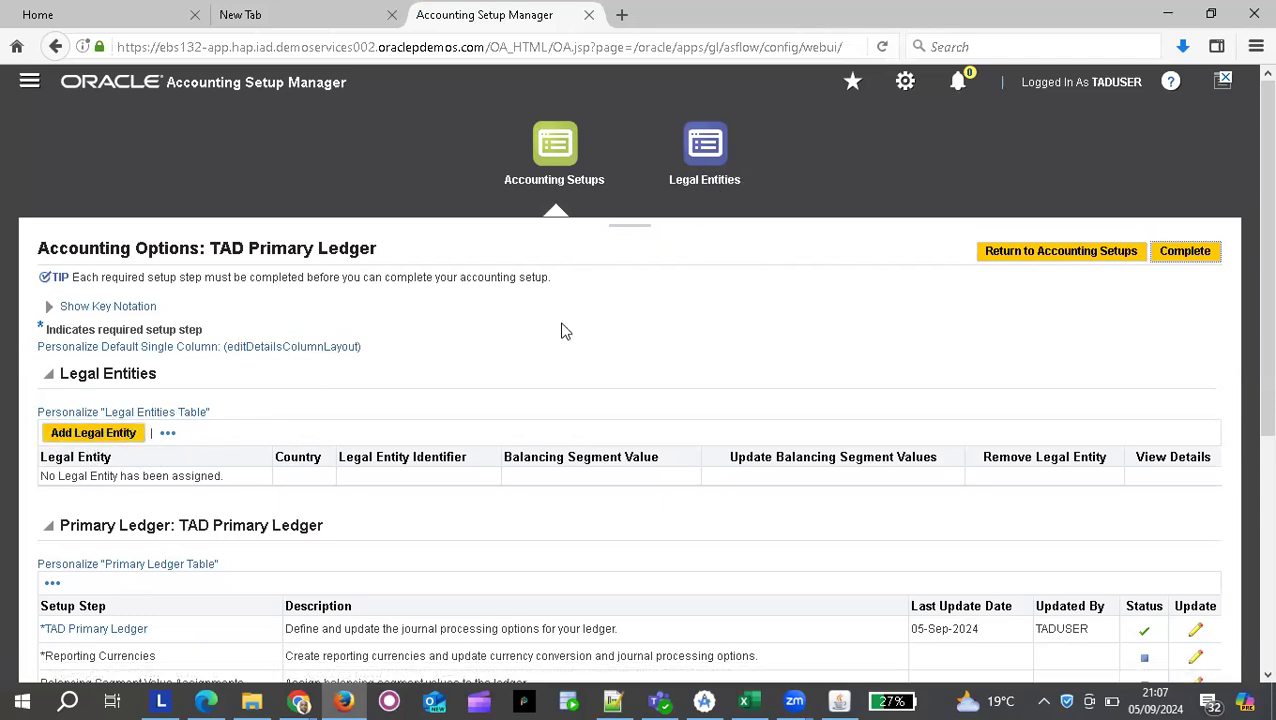
# Go to the legal entities area and start creating a new legal entity.
pyautogui.click(704, 158)
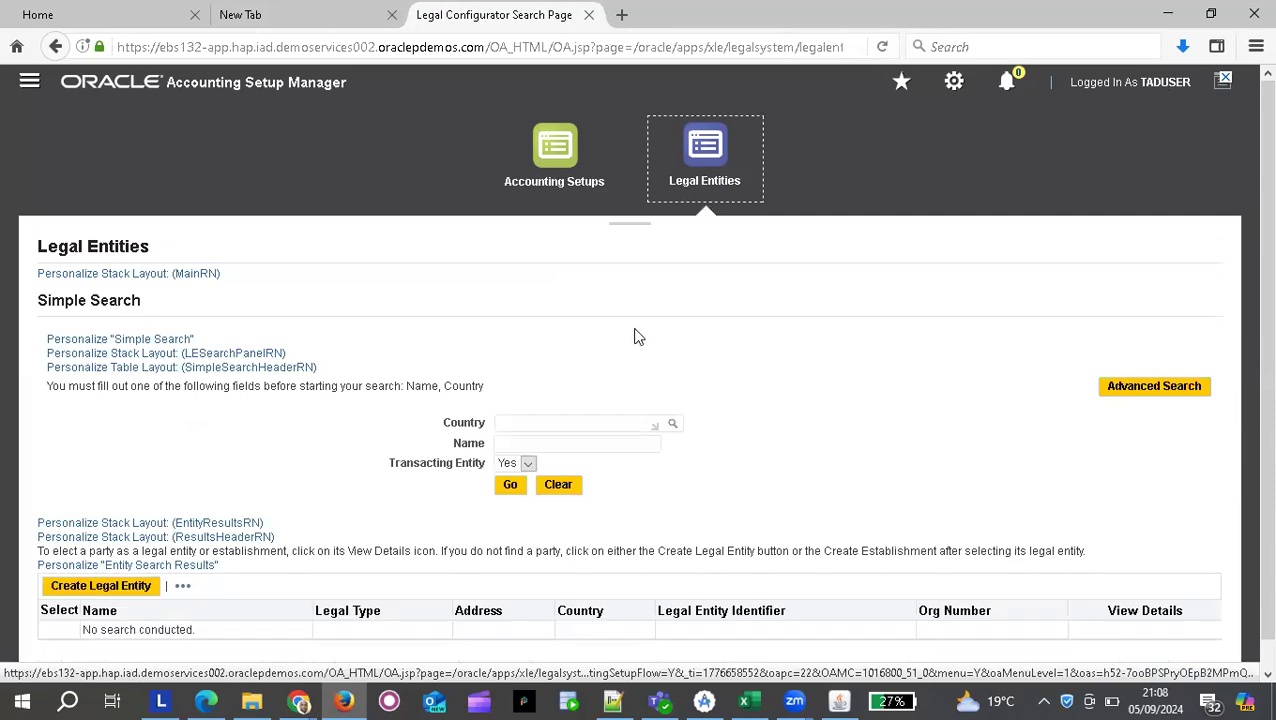
pyautogui.scroll(-1, 472, 331)
pyautogui.scroll(-1, 476, 340)
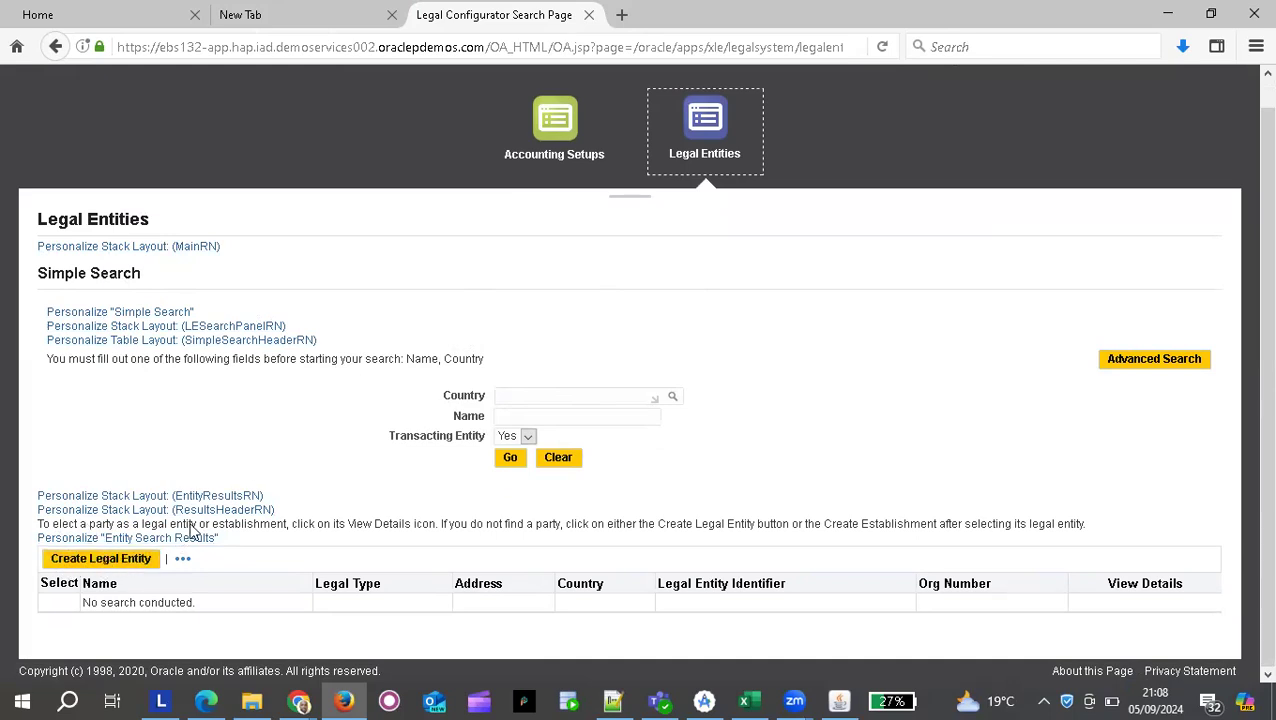
pyautogui.click(104, 566)
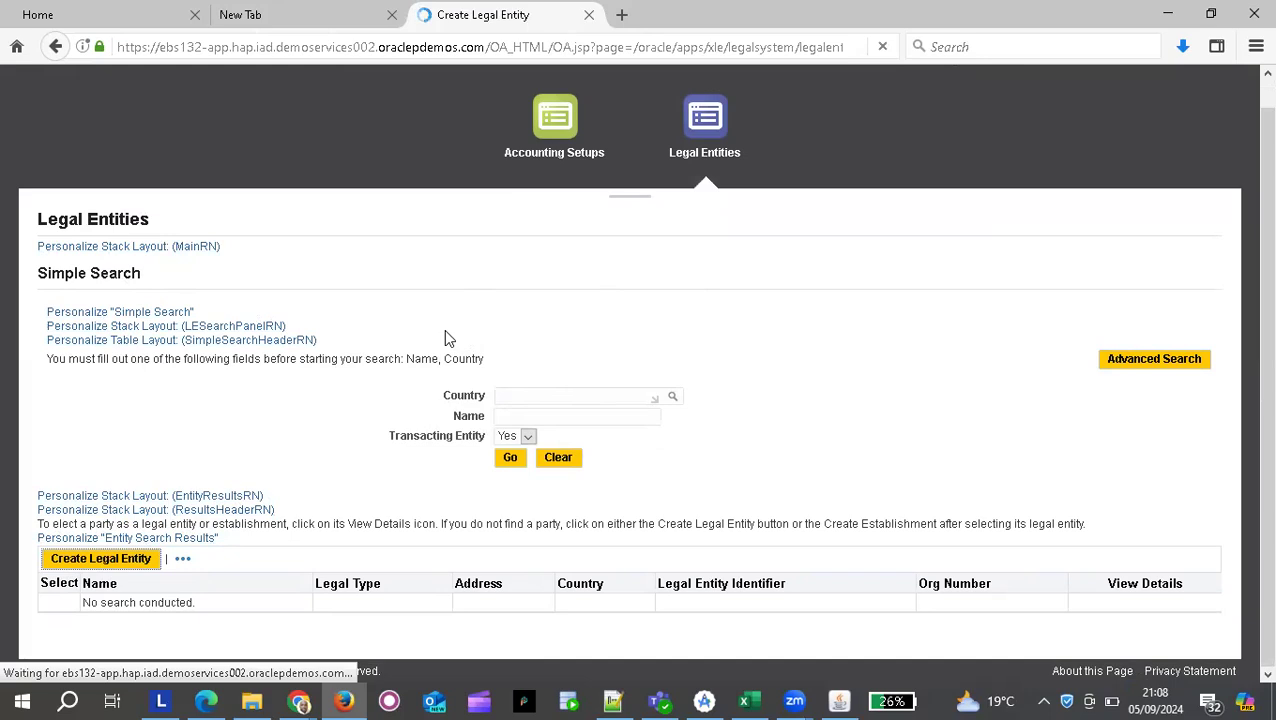
pyautogui.click(581, 386)
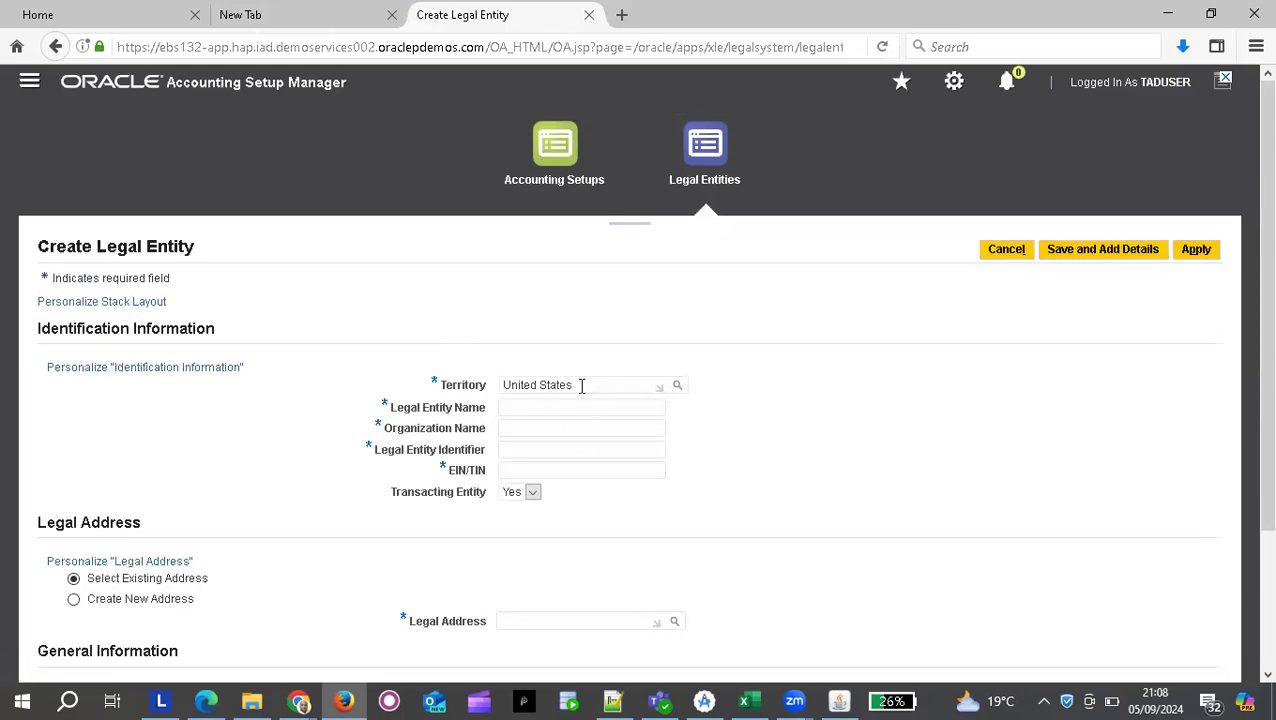
# Find the multi-org diagram in the Excel implementation workbook and check the module and permitted number noted for the Legal Entity level.
pyautogui.hotkey('alt', 'Tab')
pyautogui.scroll(8, 680, 299)
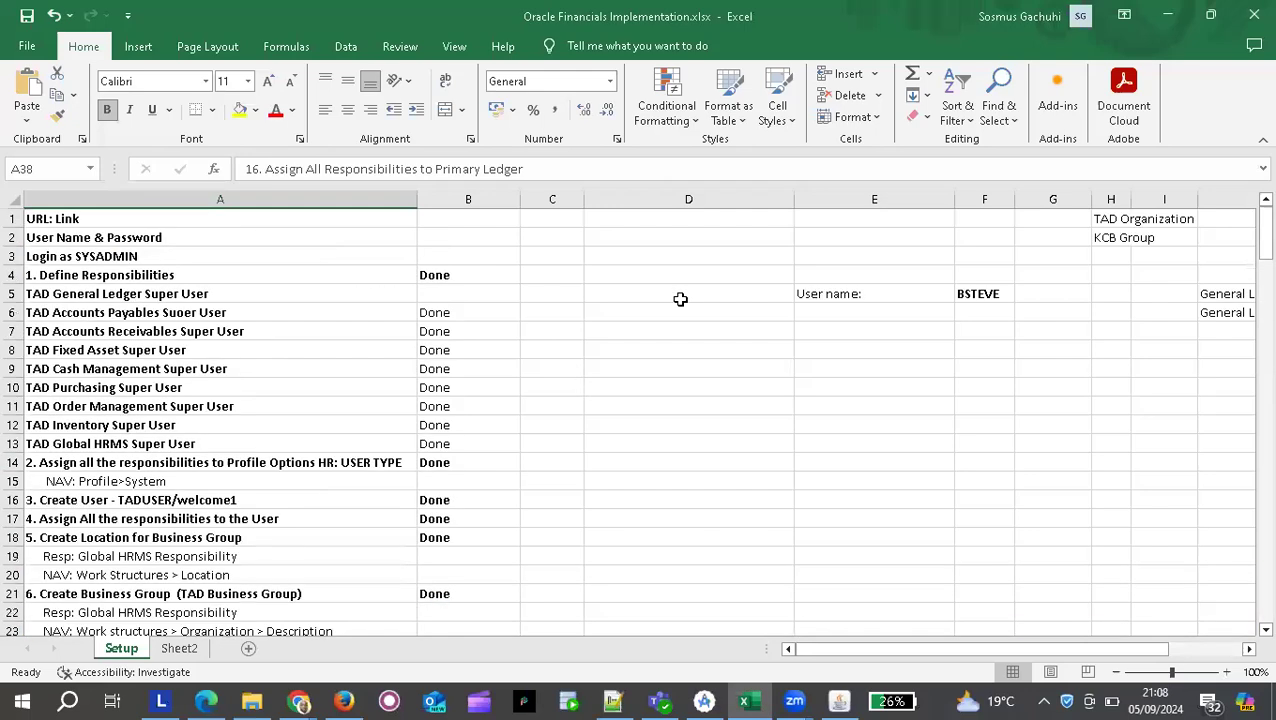
pyautogui.scroll(-20, 680, 299)
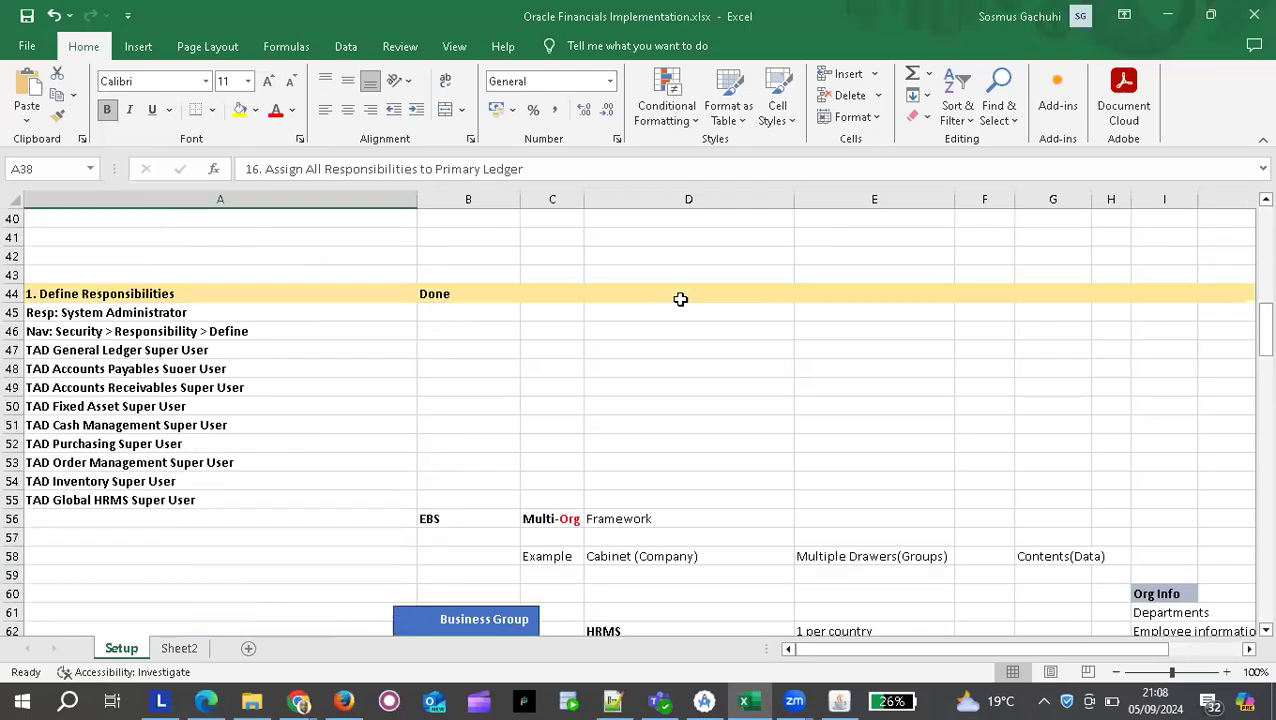
pyautogui.scroll(3, 680, 299)
pyautogui.scroll(-2, 680, 299)
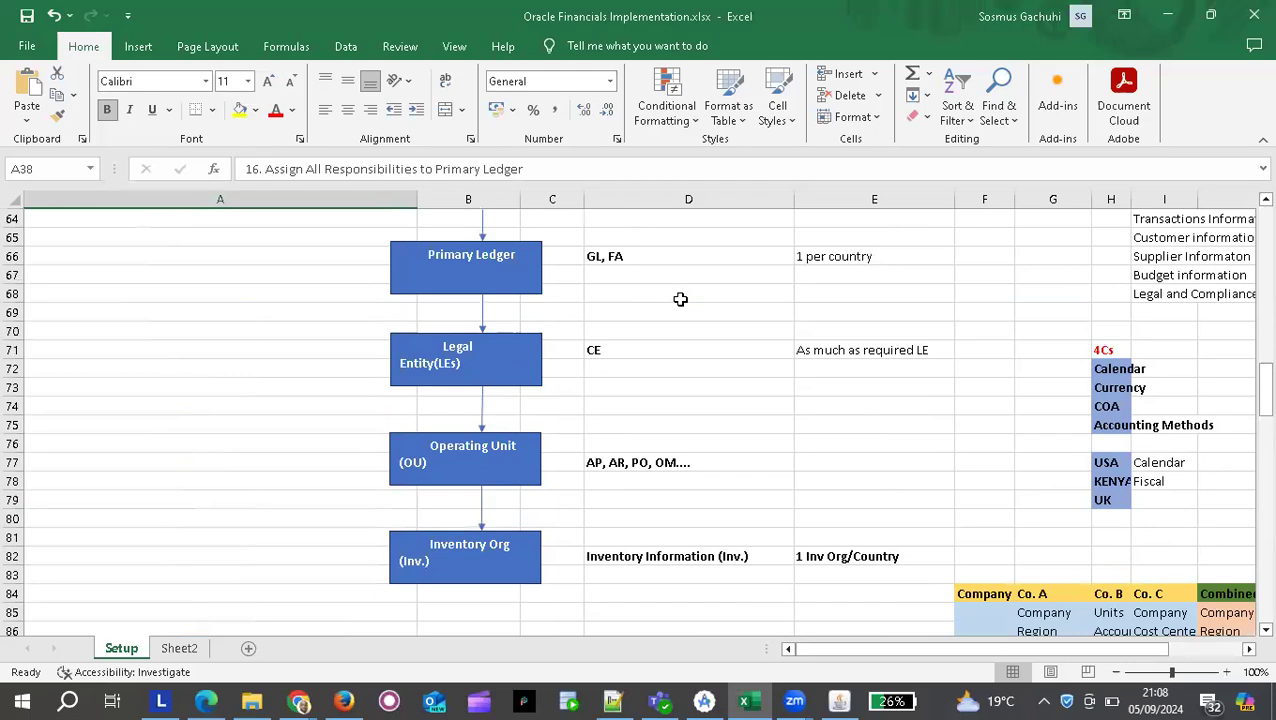
pyautogui.scroll(1, 680, 299)
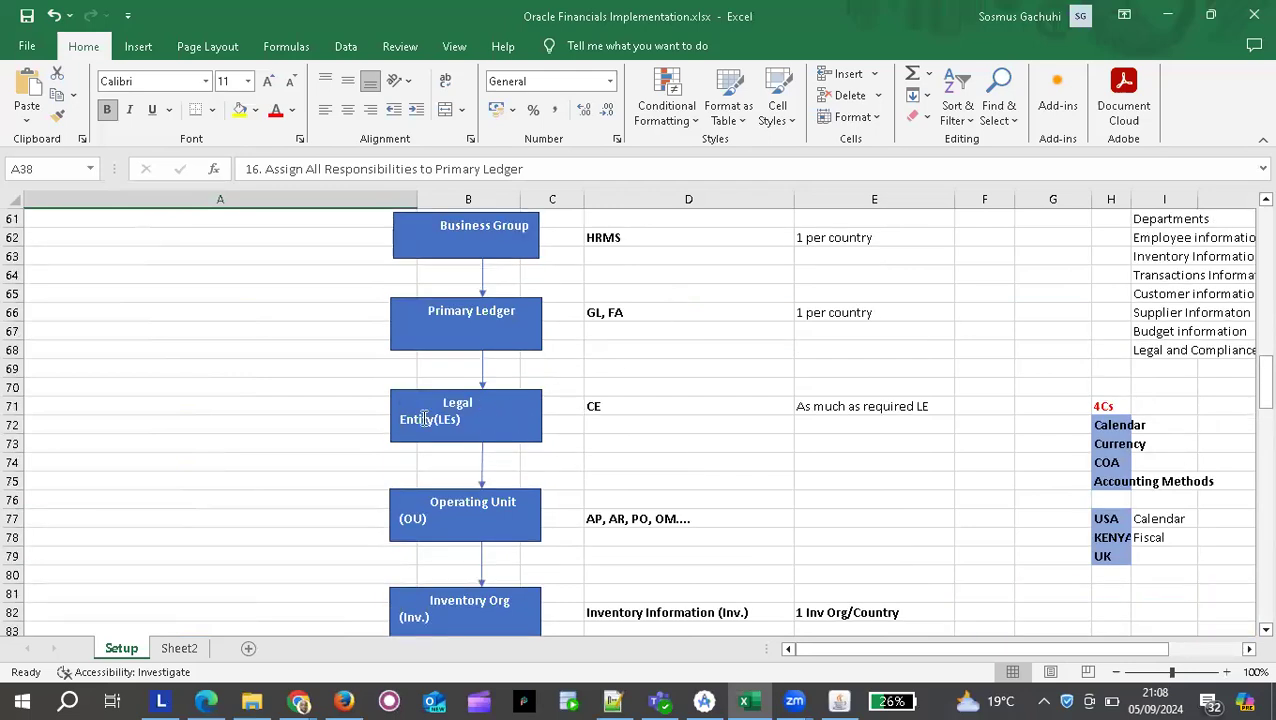
pyautogui.click(705, 400)
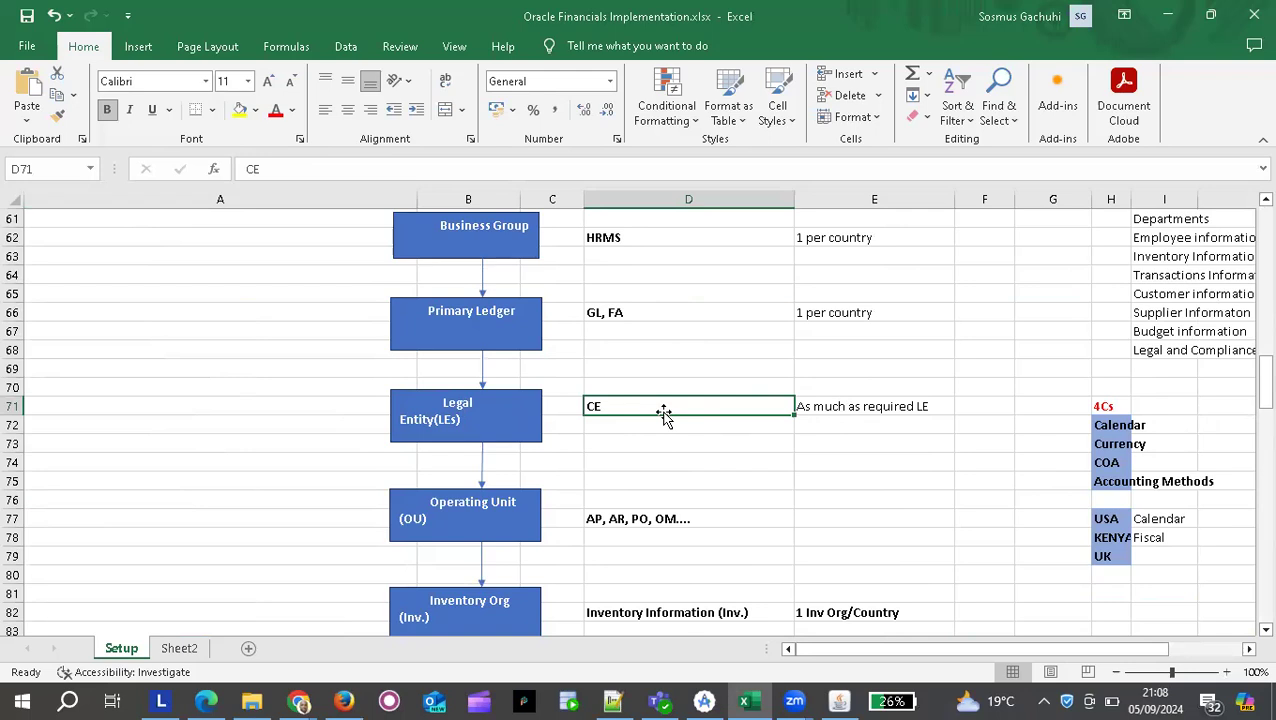
pyautogui.click(875, 406)
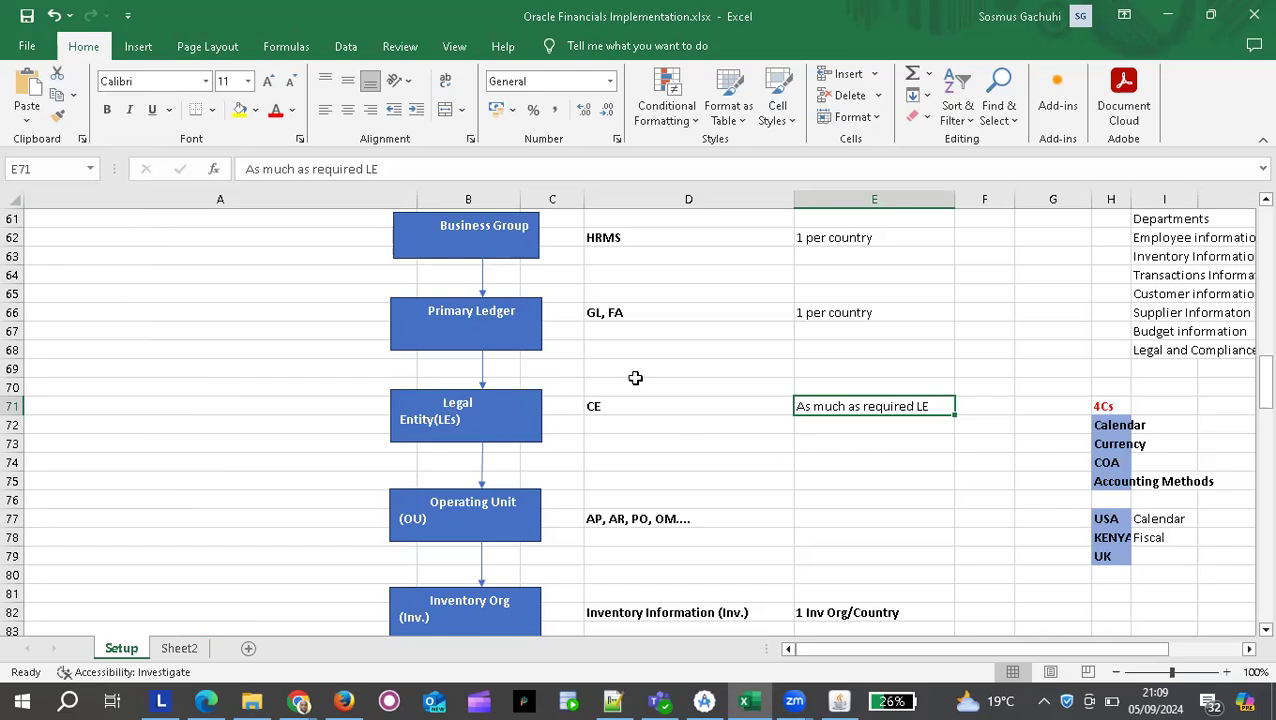
# Review the diagram's levels from Business Group and Primary Ledger to Inventory Org, and return to the legal entity form in Firefox.
pyautogui.scroll(1, 645, 377)
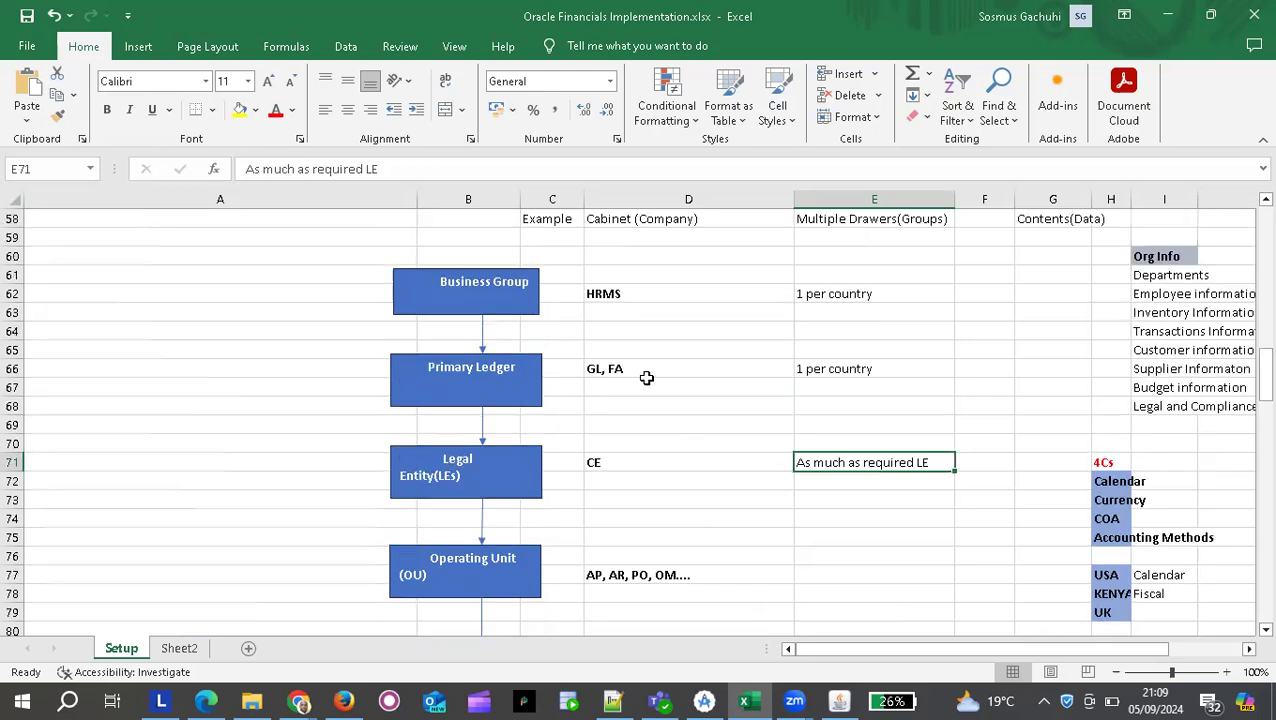
pyautogui.click(652, 290)
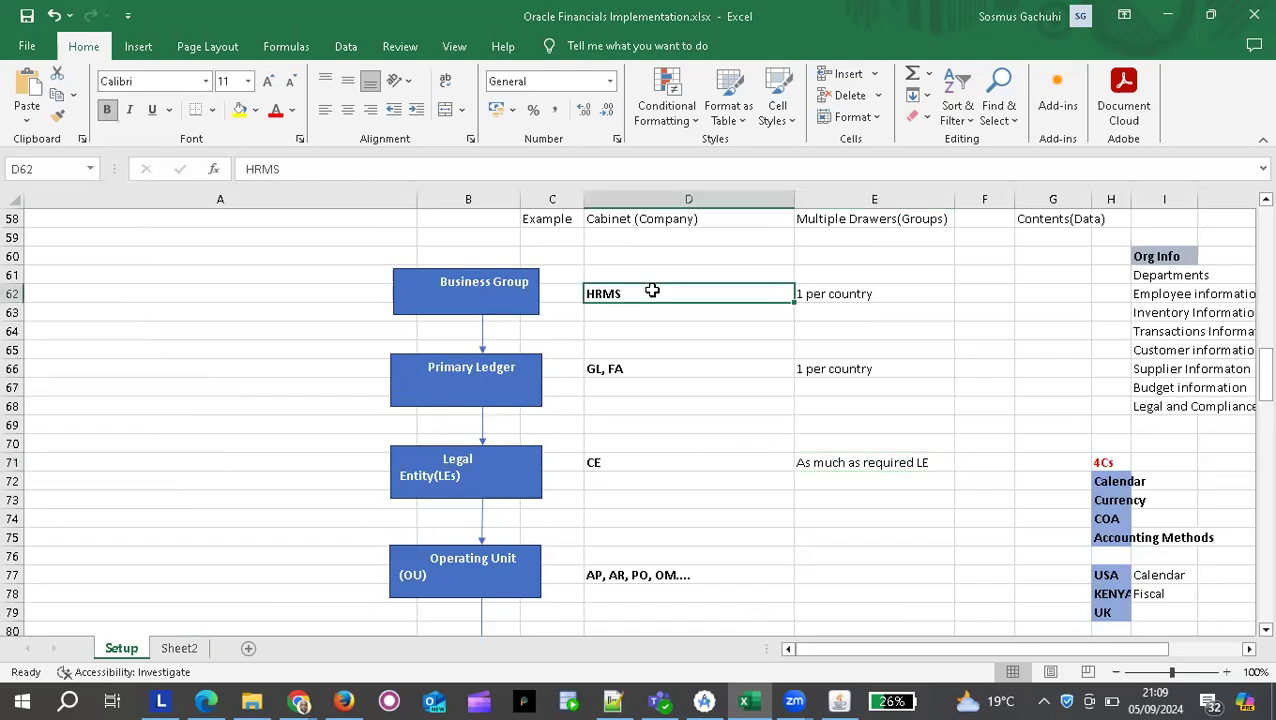
pyautogui.click(654, 369)
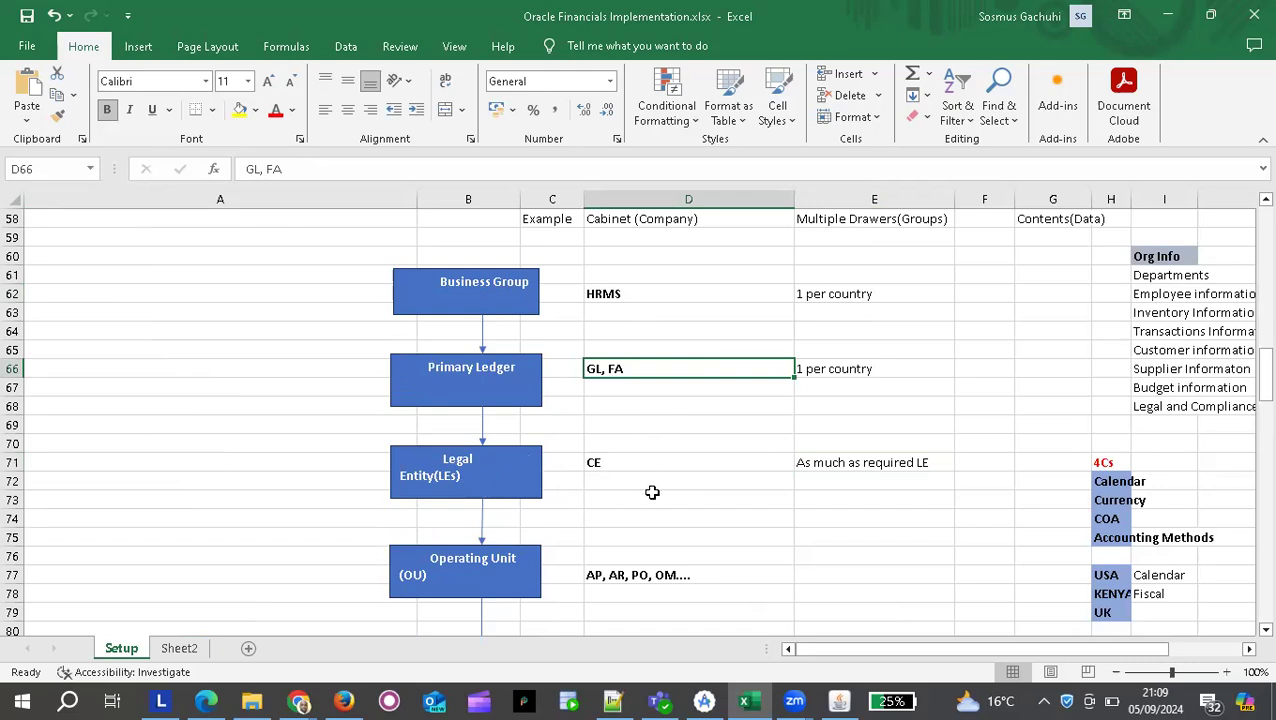
pyautogui.scroll(-3, 648, 490)
pyautogui.scroll(1, 648, 490)
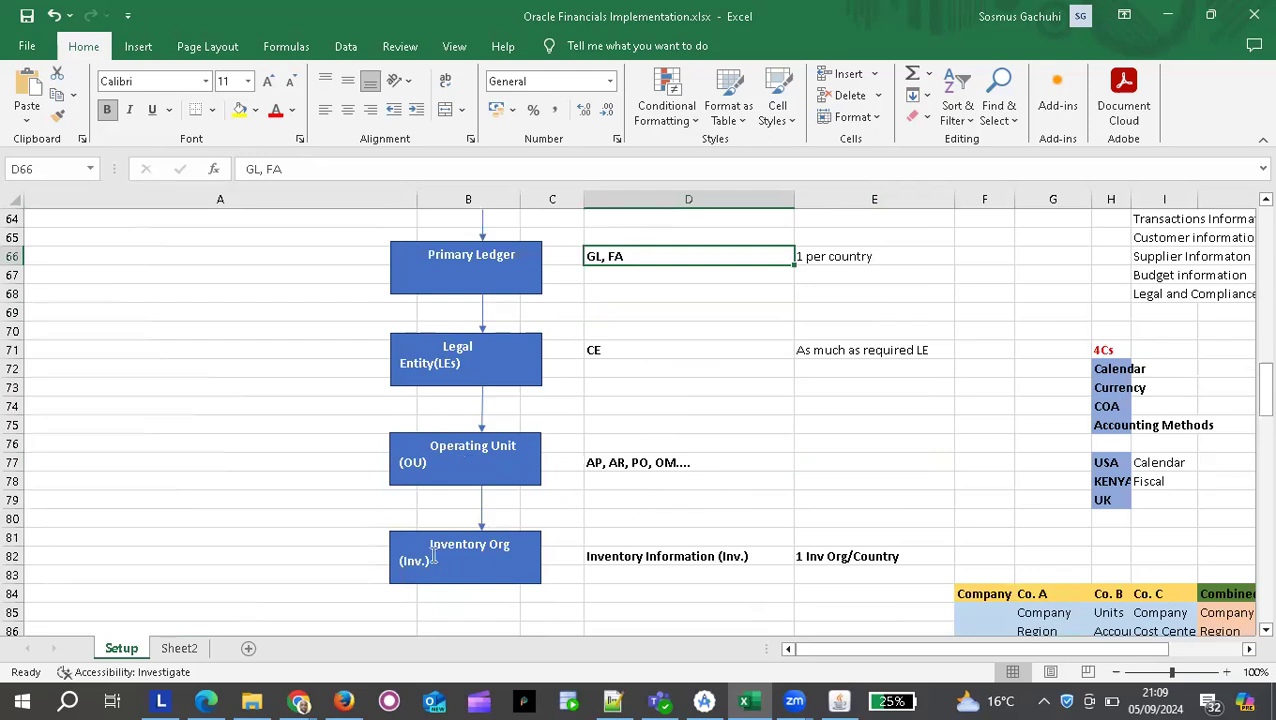
pyautogui.scroll(2, 718, 460)
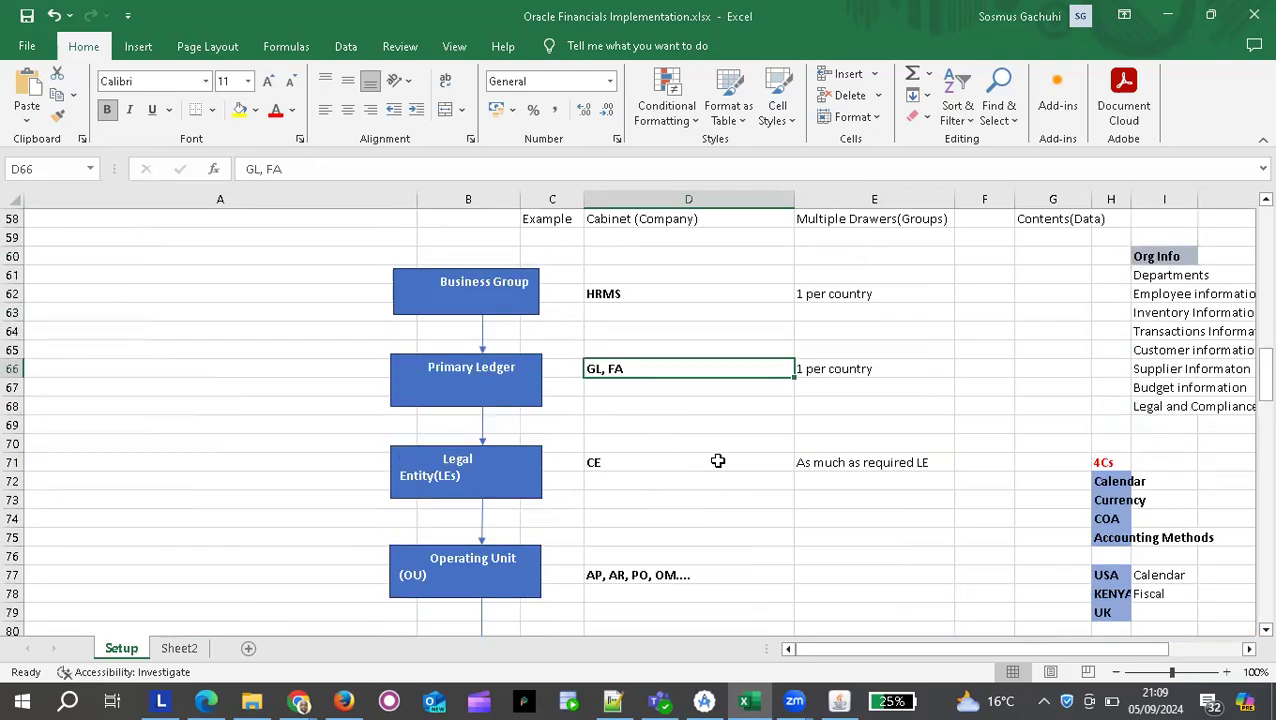
pyautogui.hotkey('alt', 'Tab')
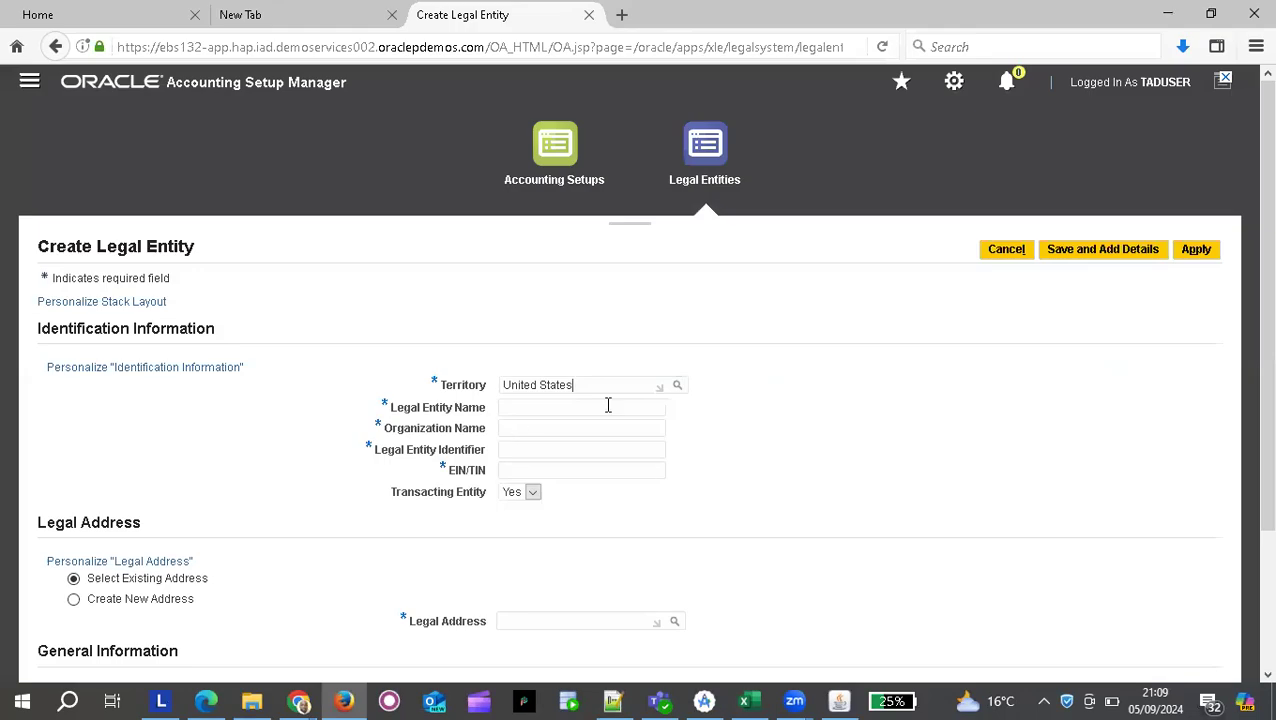
# Replace the legal entity's territory with Kenya, picking the matching country from the suggestions.
pyautogui.press('Tab')
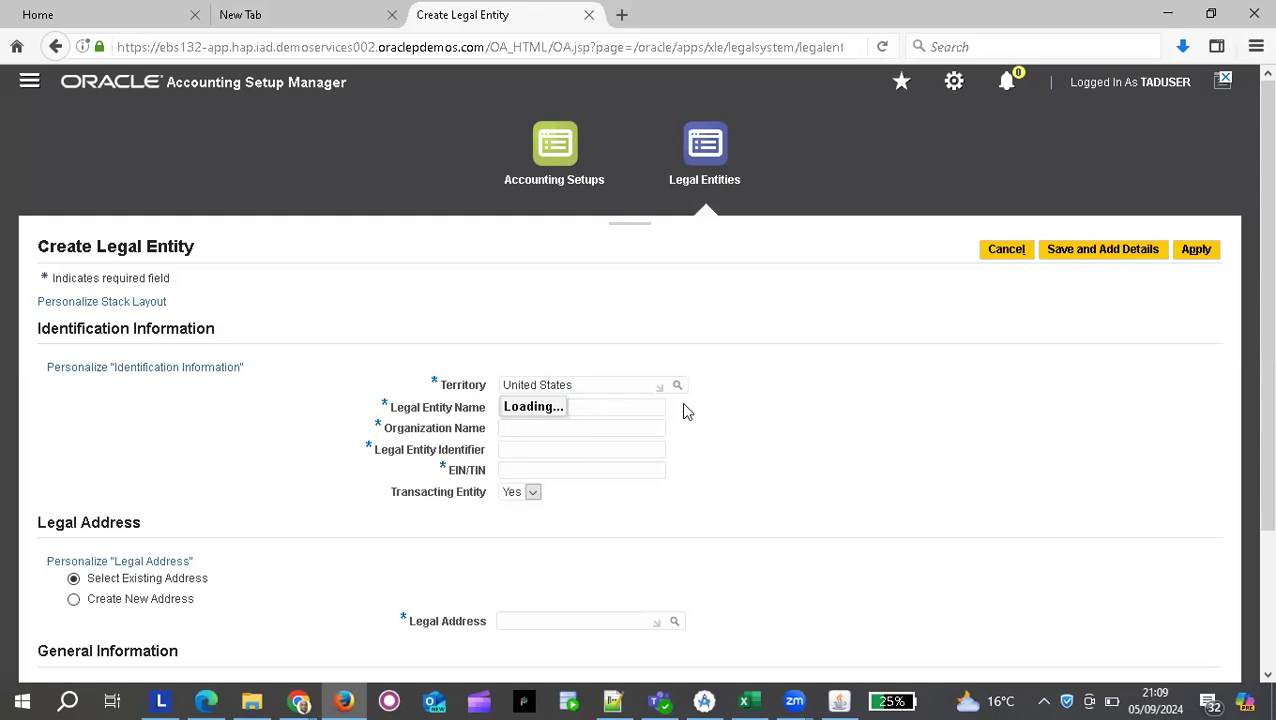
pyautogui.press('BackSpace')
pyautogui.press('BackSpace')
pyautogui.press('BackSpace')
pyautogui.press('BackSpace')
pyautogui.press('BackSpace')
pyautogui.press('BackSpace')
pyautogui.press('BackSpace')
pyautogui.press('BackSpace')
pyautogui.press('BackSpace')
pyautogui.press('BackSpace')
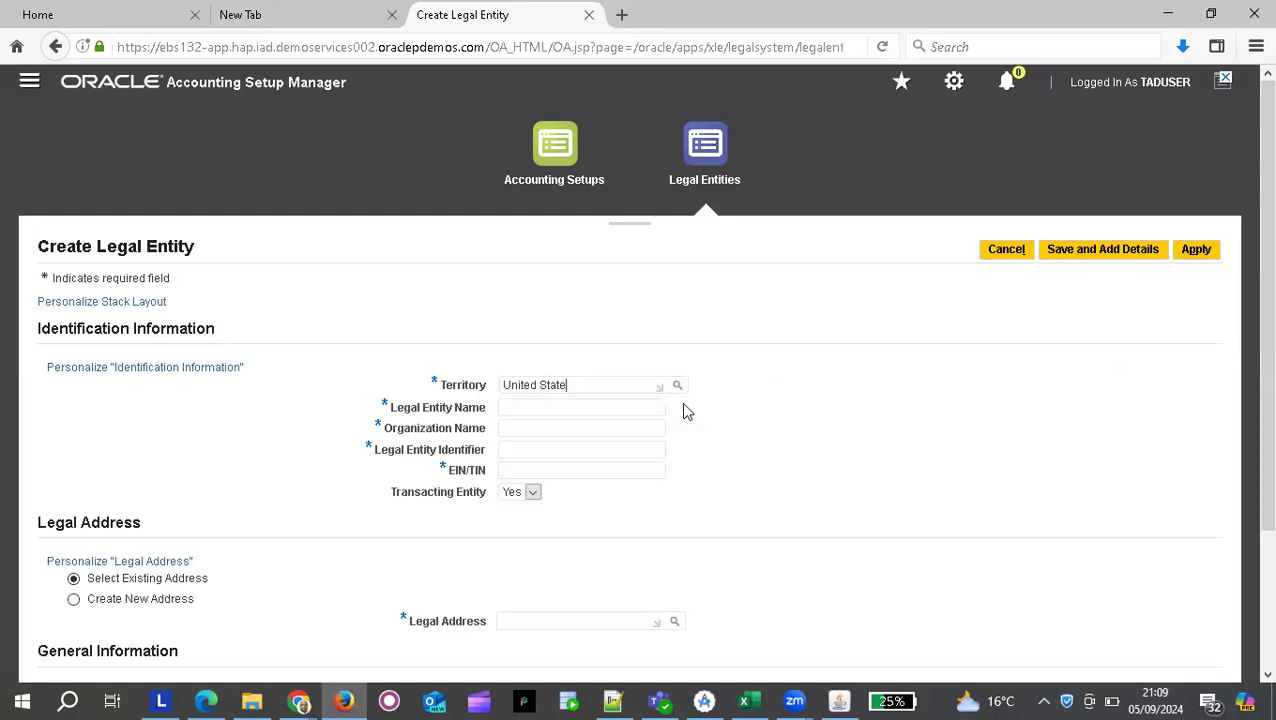
pyautogui.press('BackSpace')
pyautogui.press('BackSpace')
pyautogui.press('BackSpace')
pyautogui.write('Kenya')
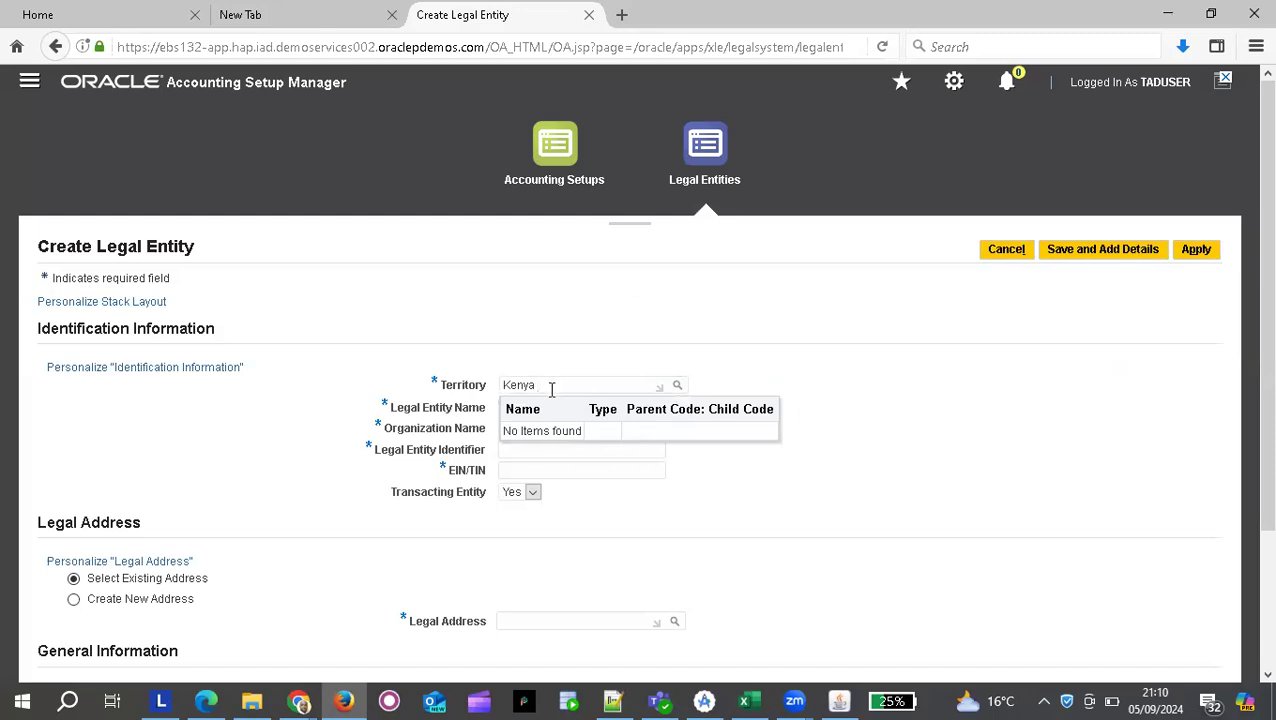
pyautogui.press('BackSpace')
pyautogui.press('BackSpace')
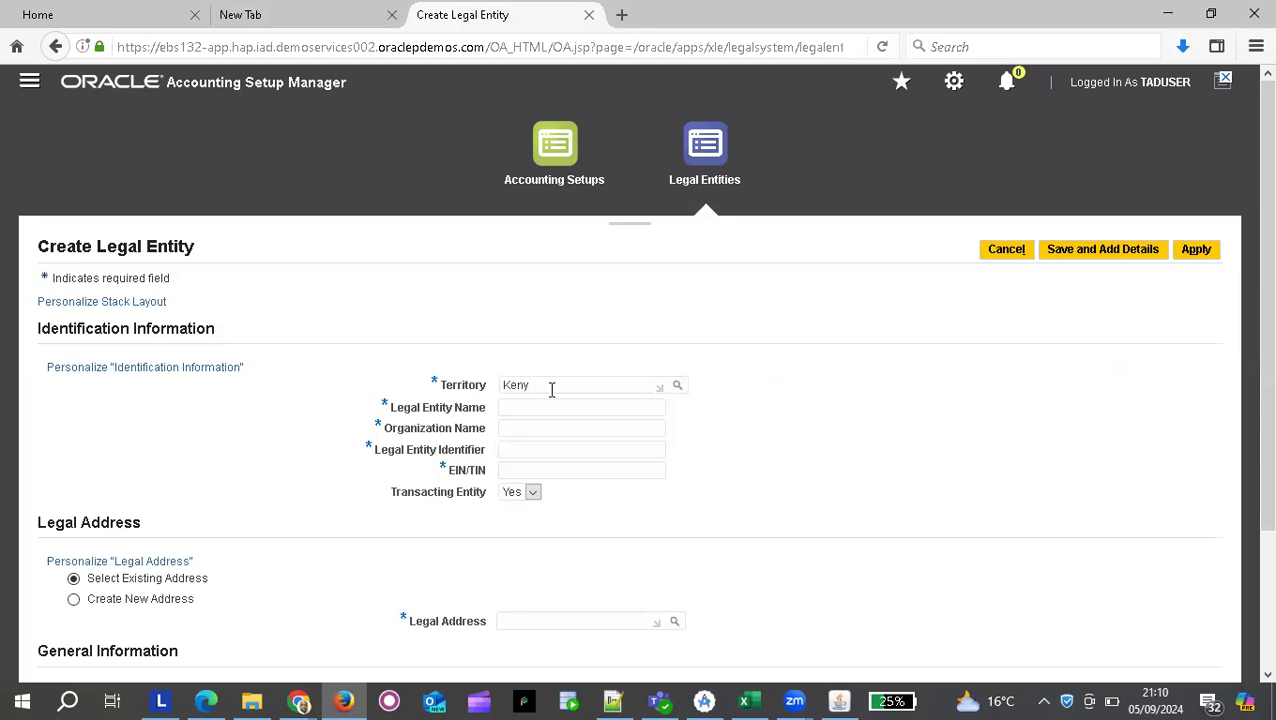
pyautogui.press('BackSpace')
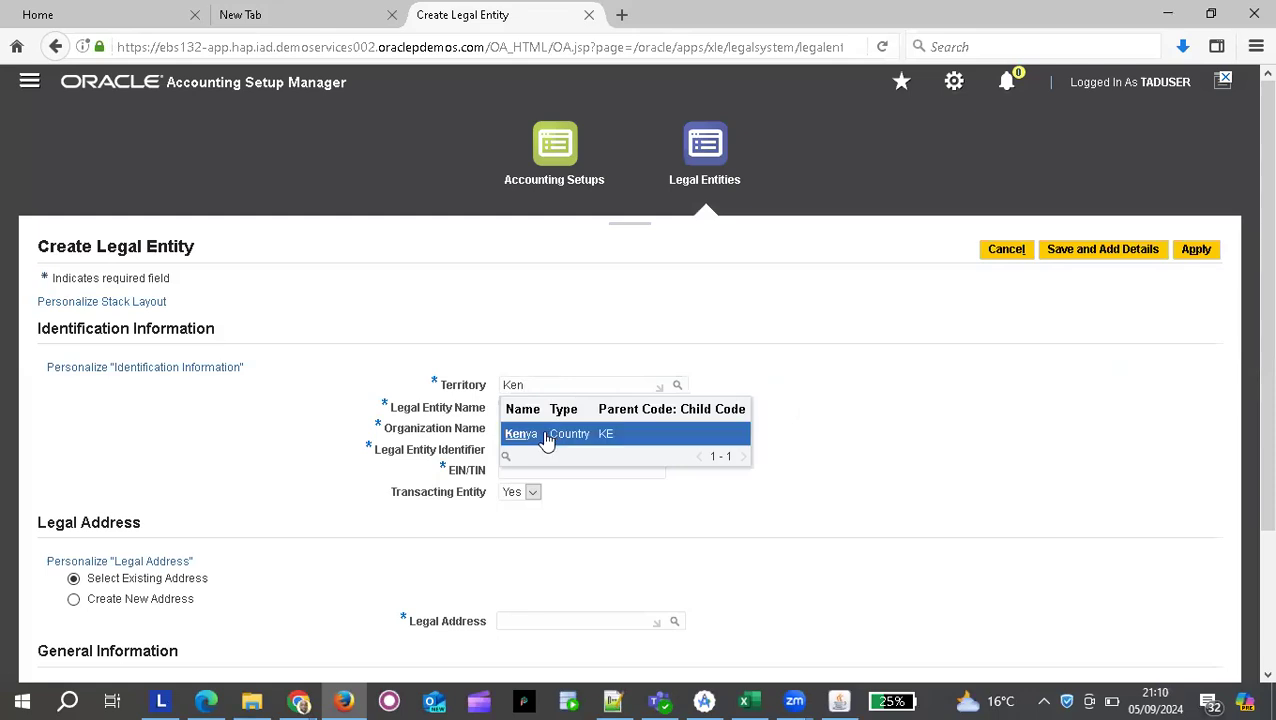
pyautogui.click(550, 437)
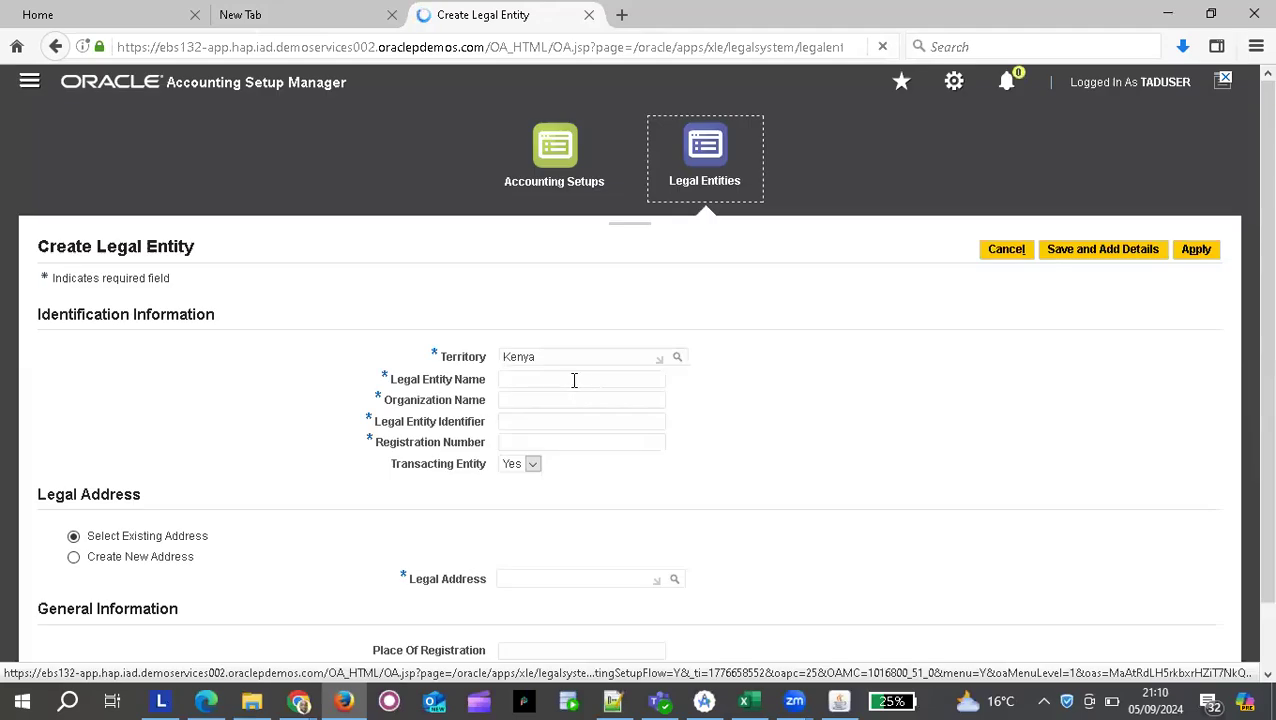
# Enter Tad Limited as both the legal entity name and the organization name.
pyautogui.click(548, 379)
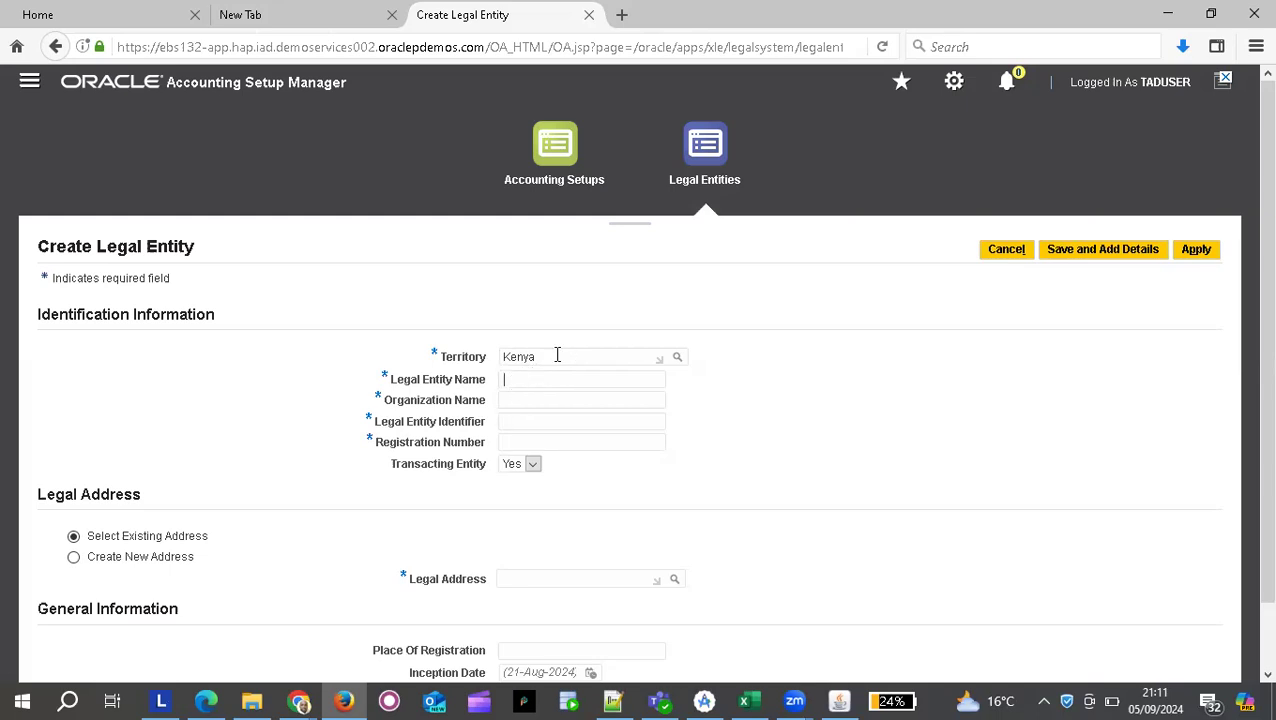
pyautogui.write('Tad Limited')
pyautogui.click(528, 399)
pyautogui.write('Tad Limited')
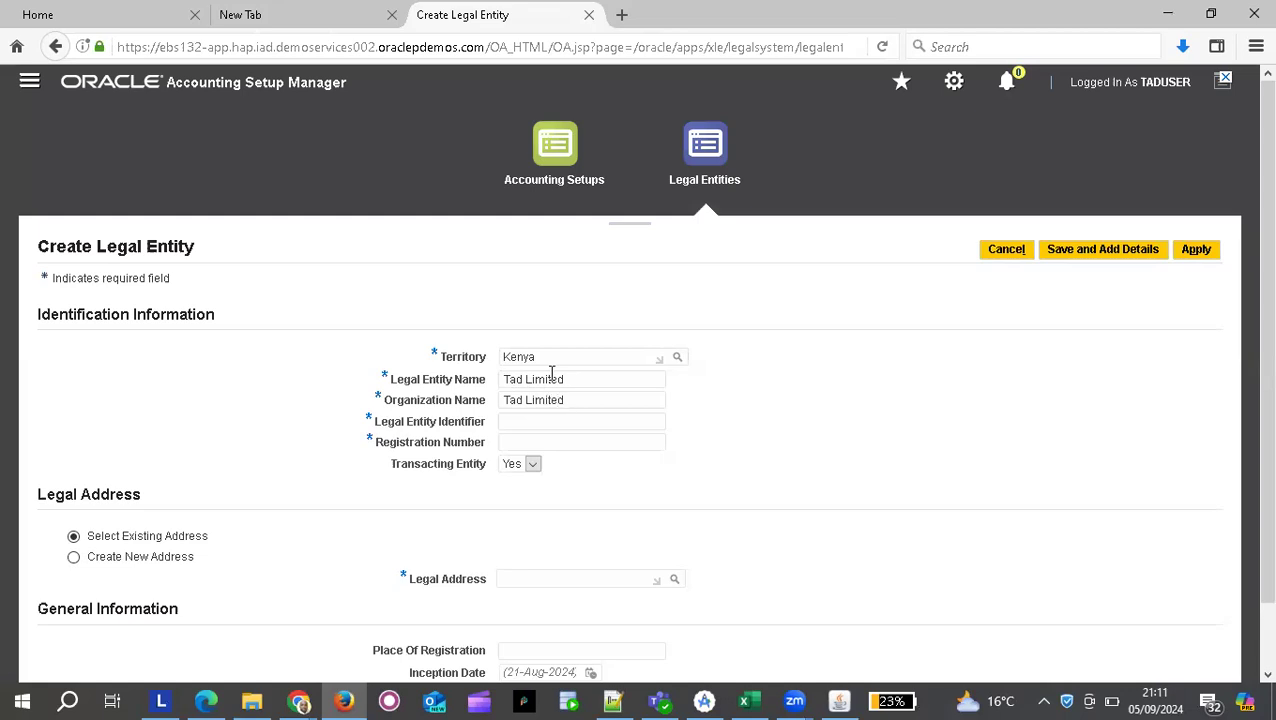
# Enter TAD1208 as both the legal entity identifier and the registration number.
pyautogui.click(538, 421)
pyautogui.write('TAD')
pyautogui.write('1208')
pyautogui.click(521, 440)
pyautogui.write('TAD12')
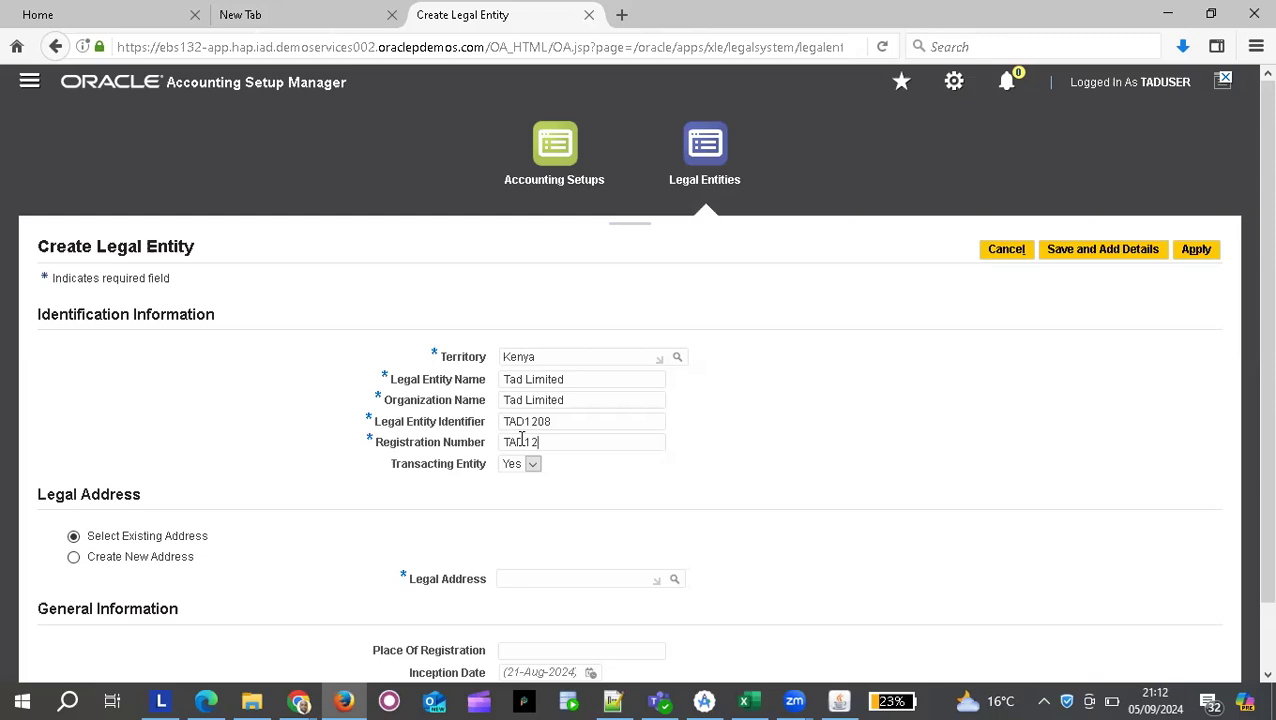
pyautogui.write('08')
# Choose to create a new legal address and fill in its location and first address line.
pyautogui.scroll(-2, 762, 468)
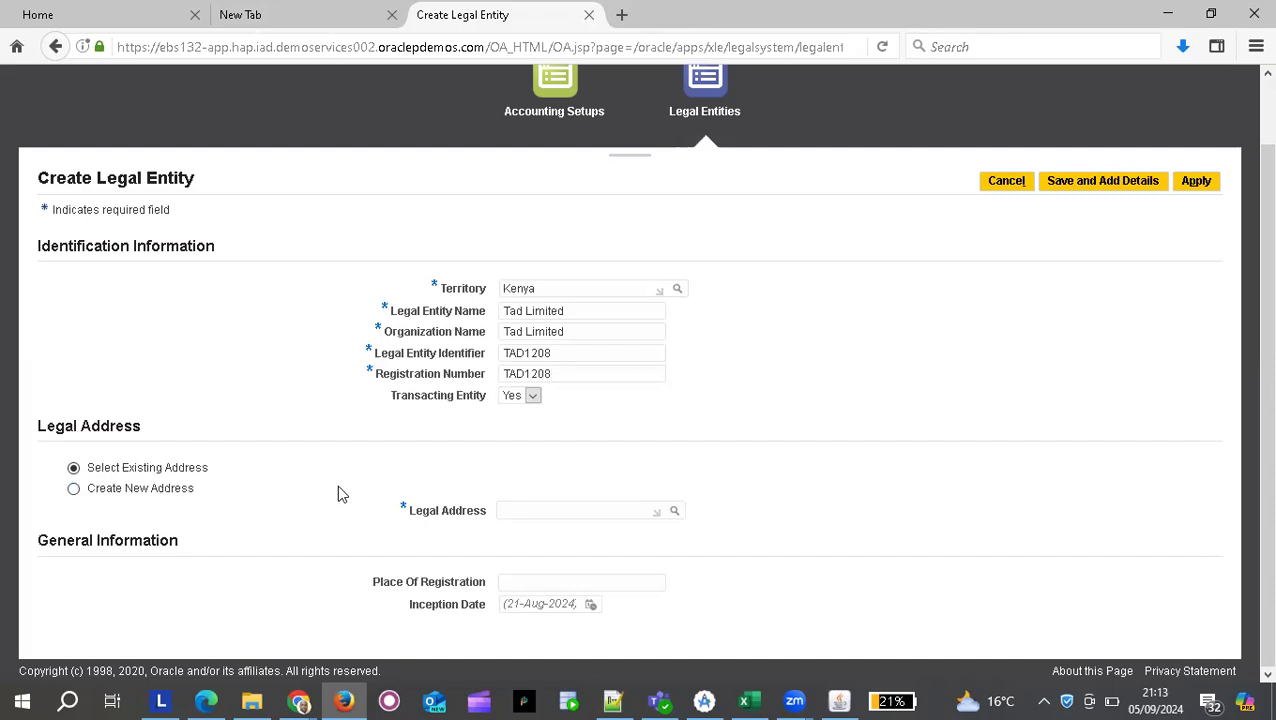
pyautogui.click(73, 488)
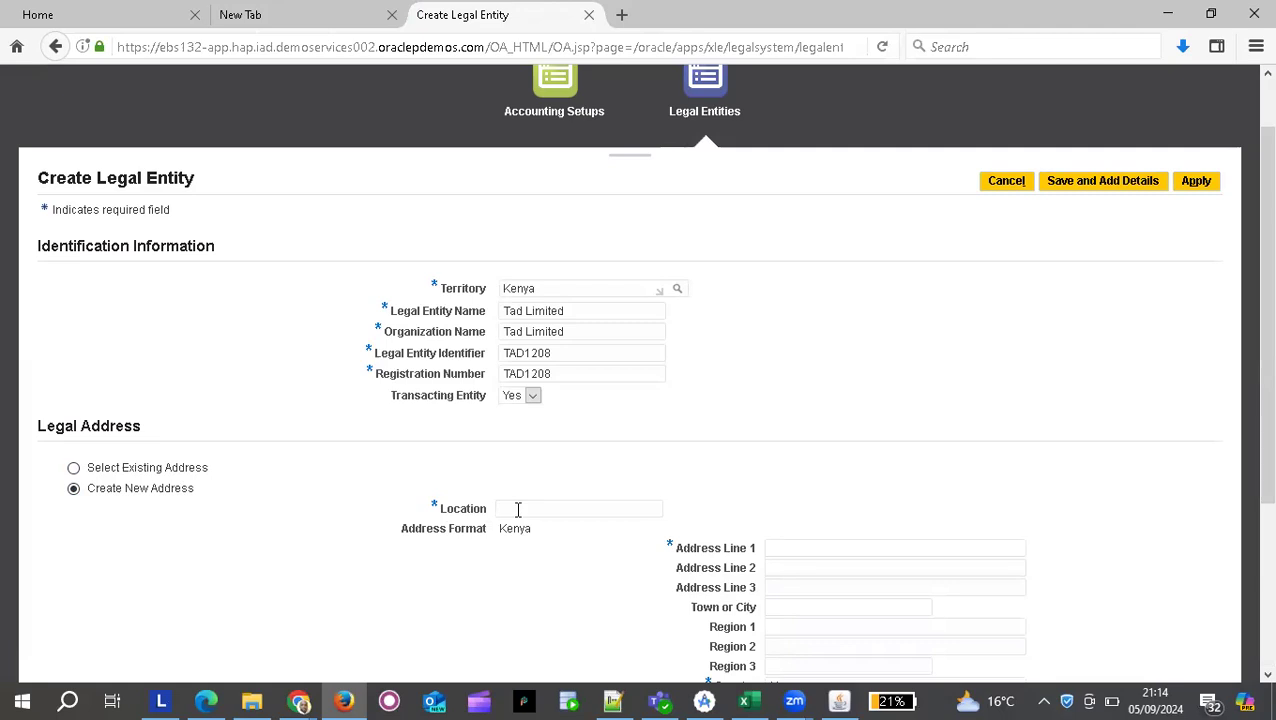
pyautogui.write('Parklands Nairobi')
pyautogui.scroll(-2, 590, 532)
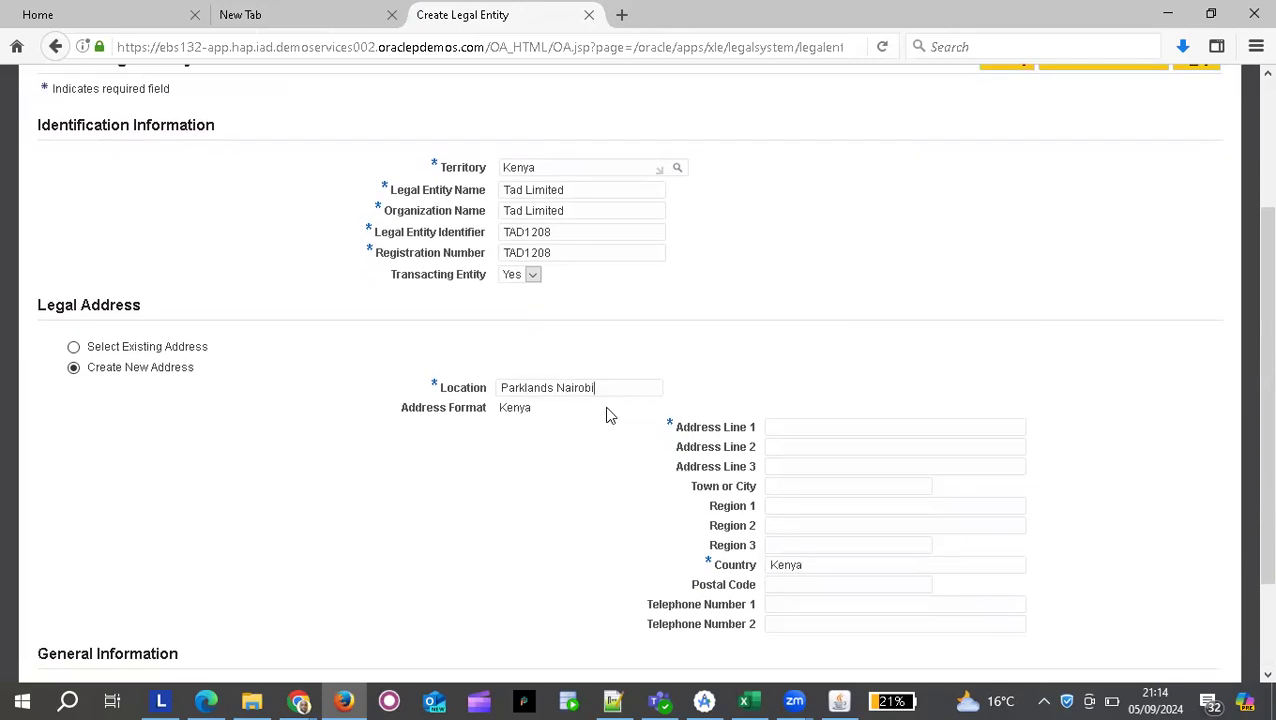
pyautogui.click(809, 426)
pyautogui.write('Tad NRB 123')
pyautogui.scroll(-3, 826, 532)
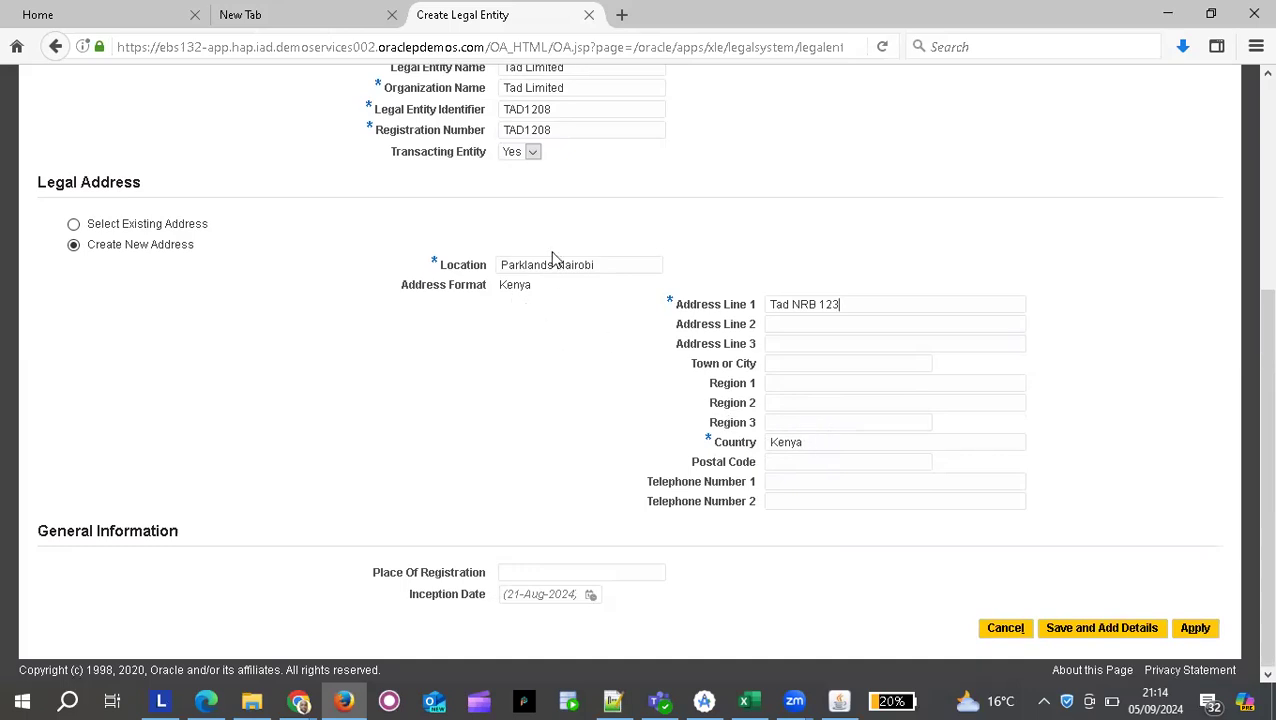
# Review the completed legal entity form and save the Tad Limited legal entity.
pyautogui.scroll(3, 966, 401)
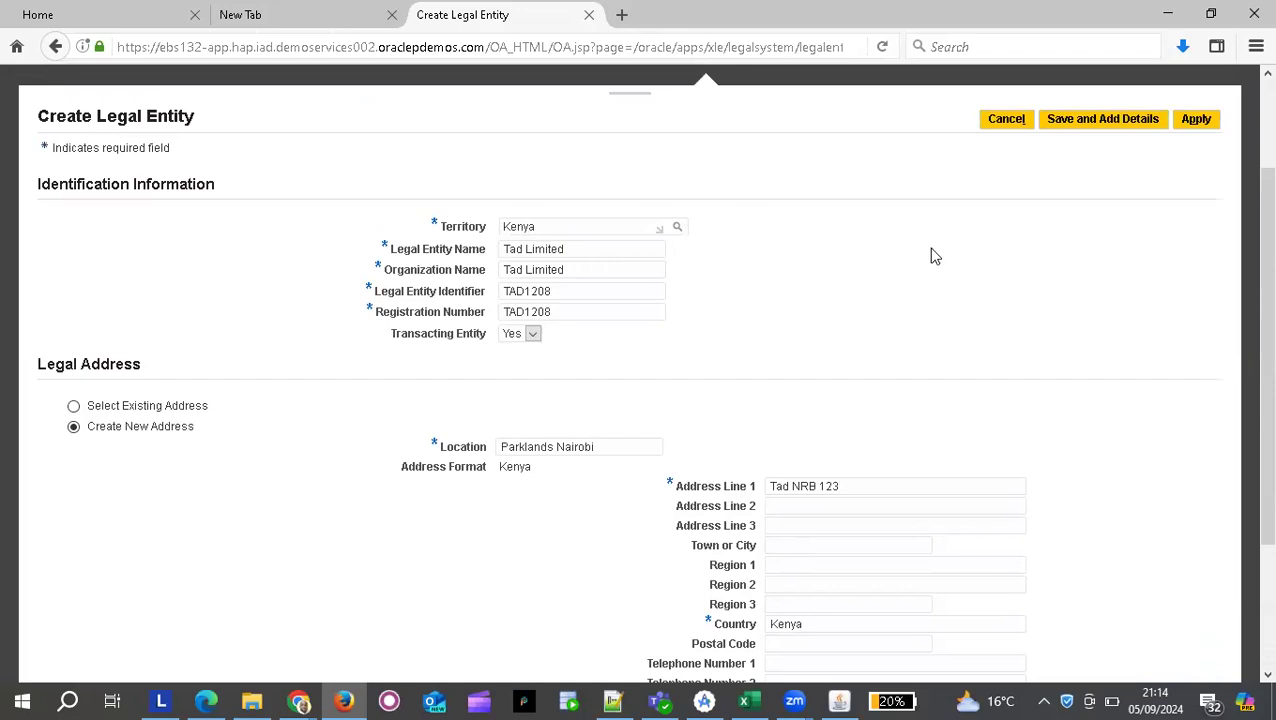
pyautogui.scroll(-3, 968, 264)
pyautogui.scroll(3, 968, 264)
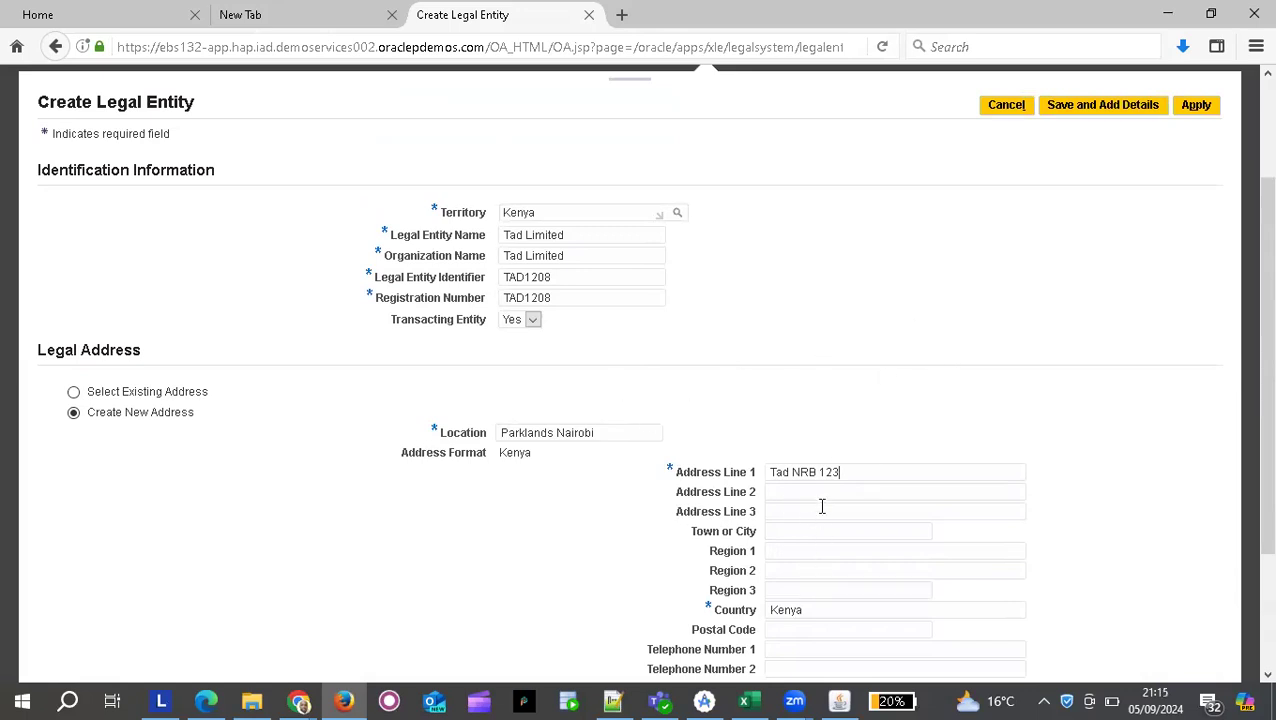
pyautogui.scroll(-3, 824, 589)
pyautogui.scroll(4, 824, 589)
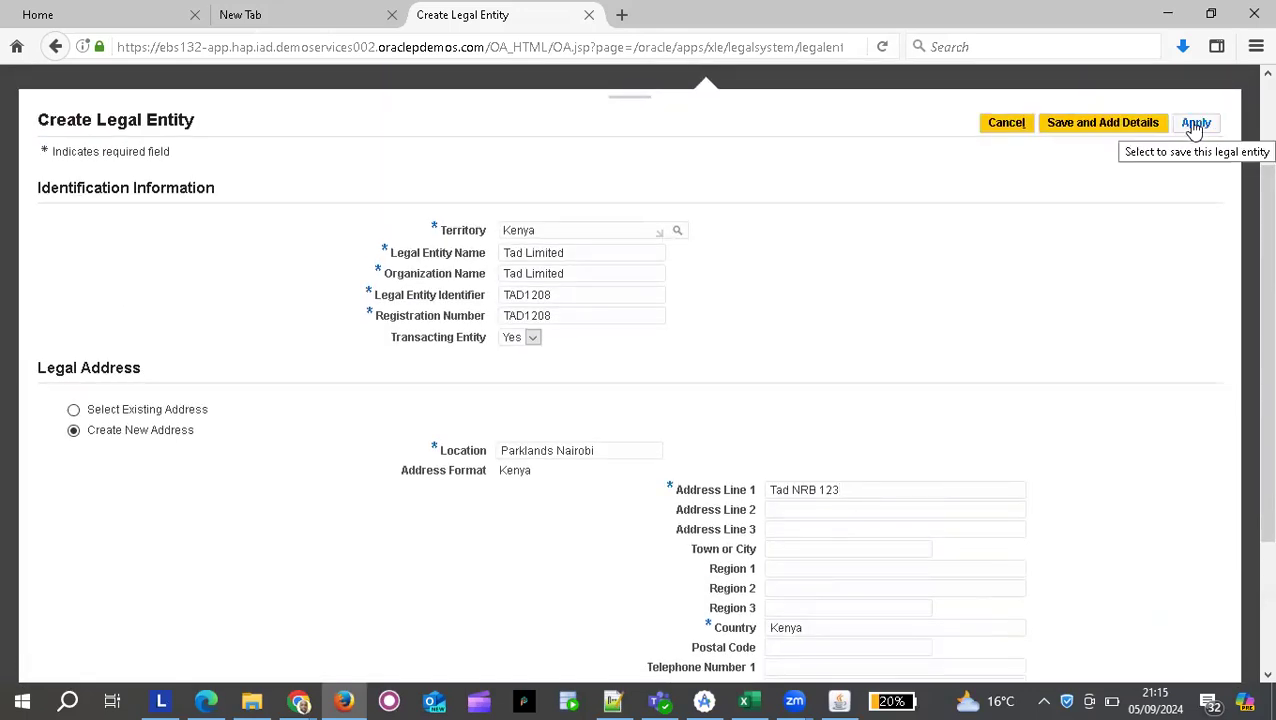
pyautogui.click(1195, 123)
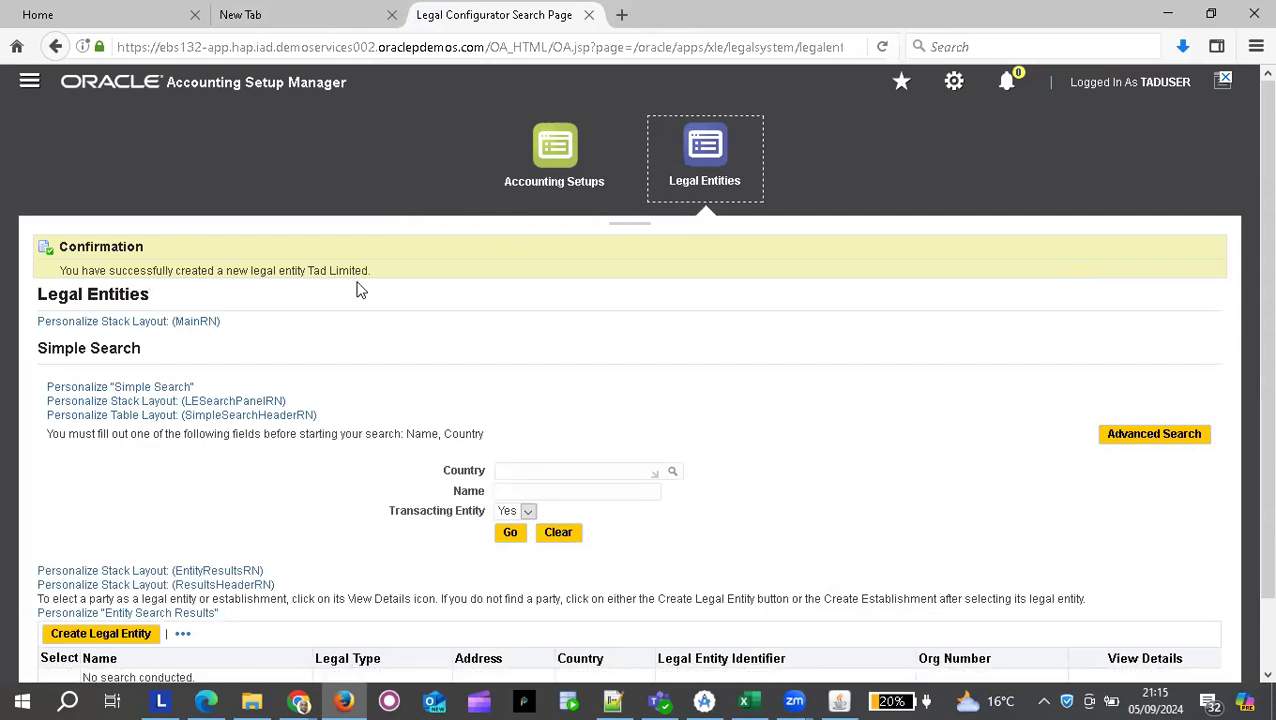
# Search the legal entities by country Kenya and look through the listed entities and establishments.
pyautogui.scroll(-1, 585, 417)
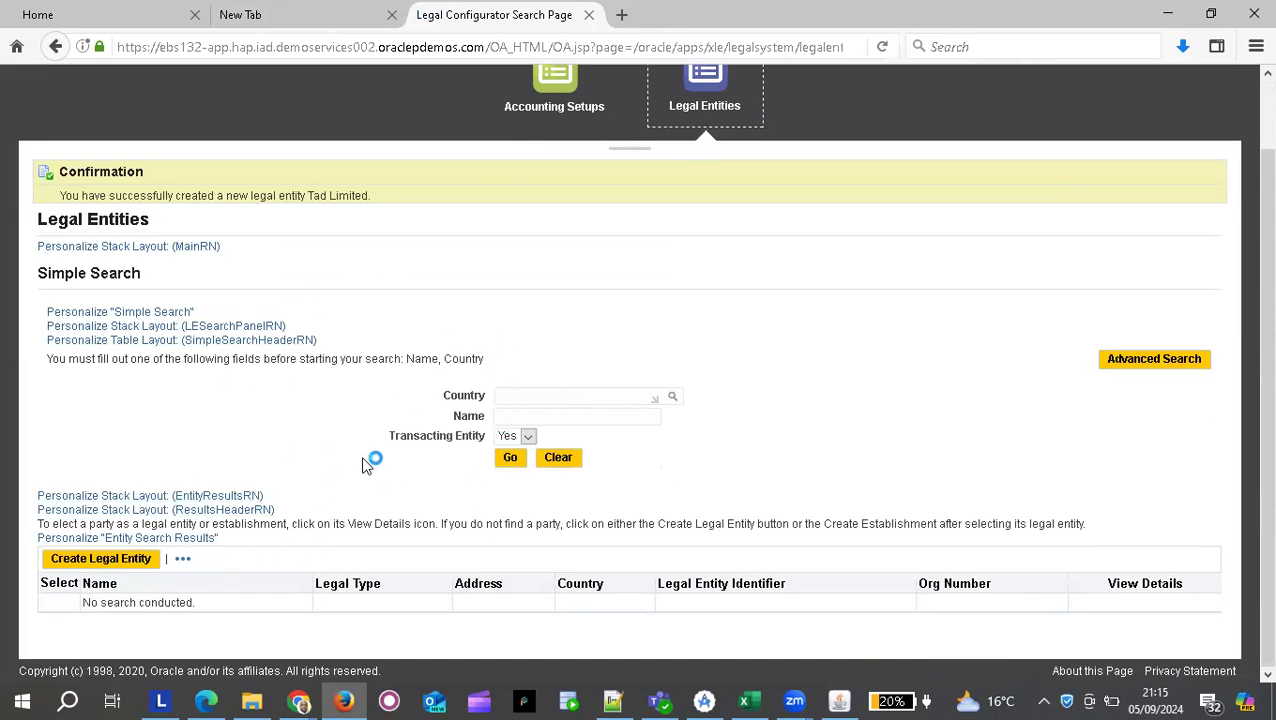
pyautogui.click(508, 395)
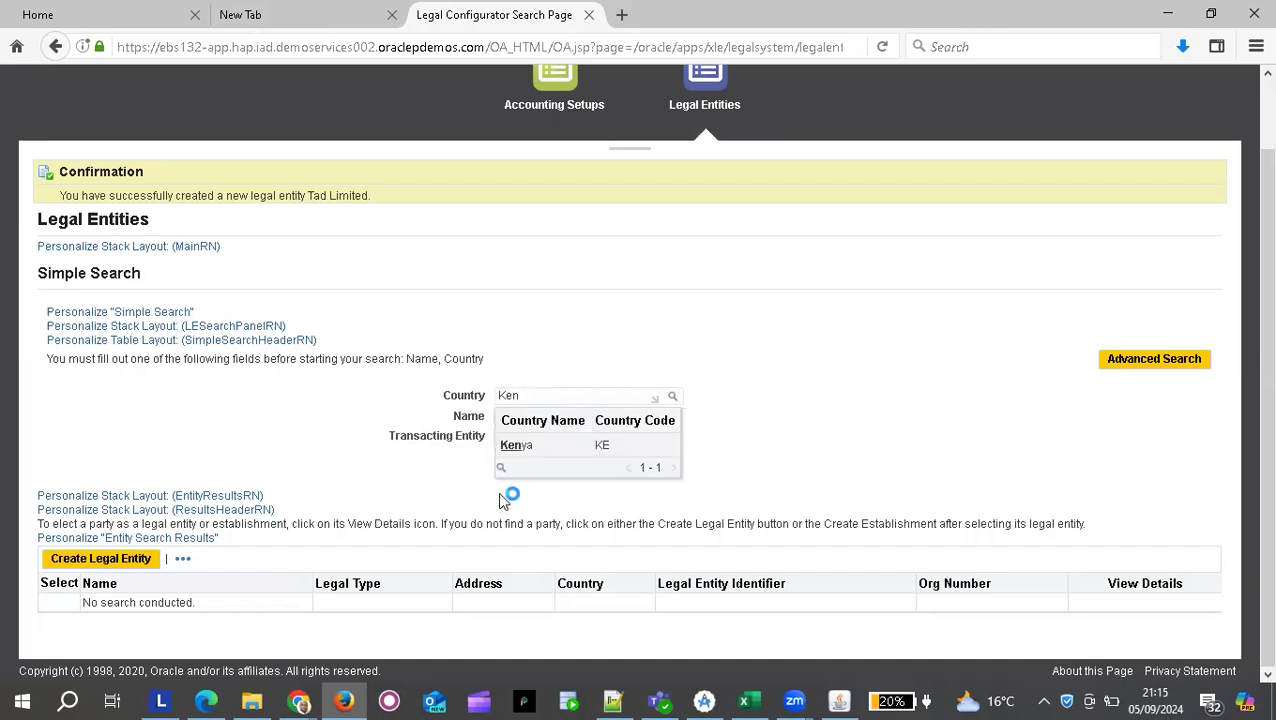
pyautogui.click(537, 452)
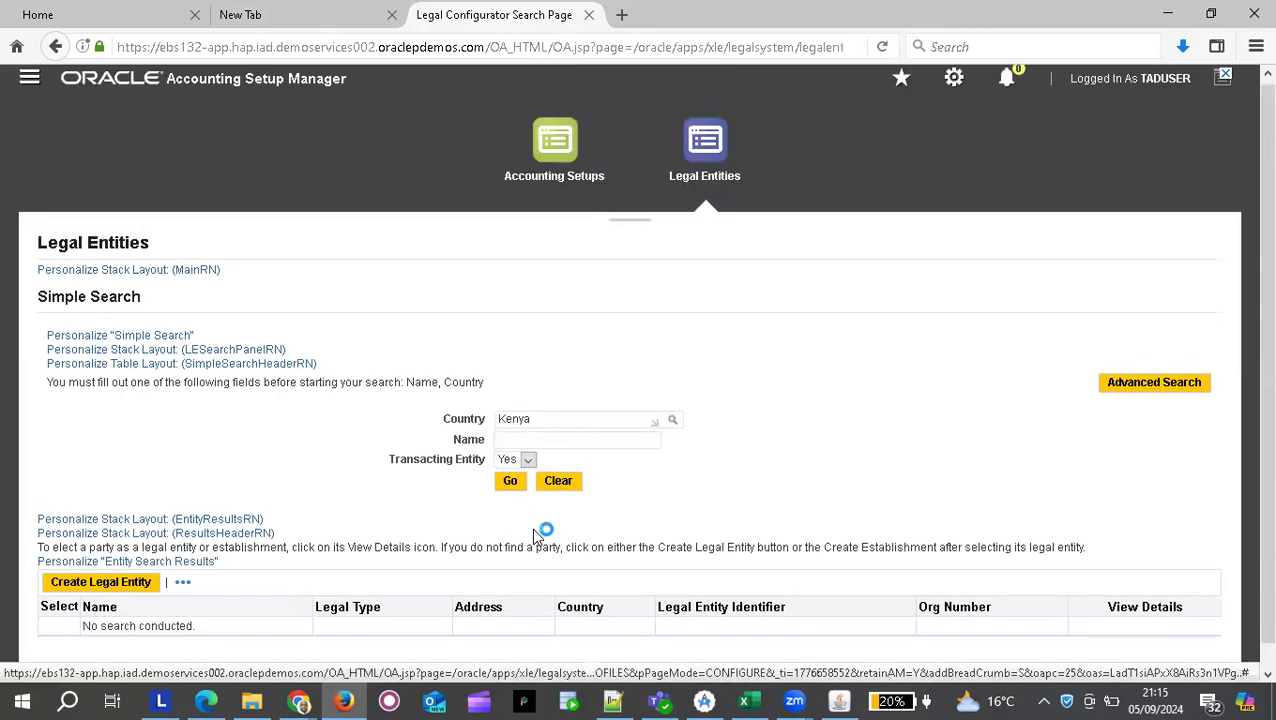
pyautogui.click(511, 484)
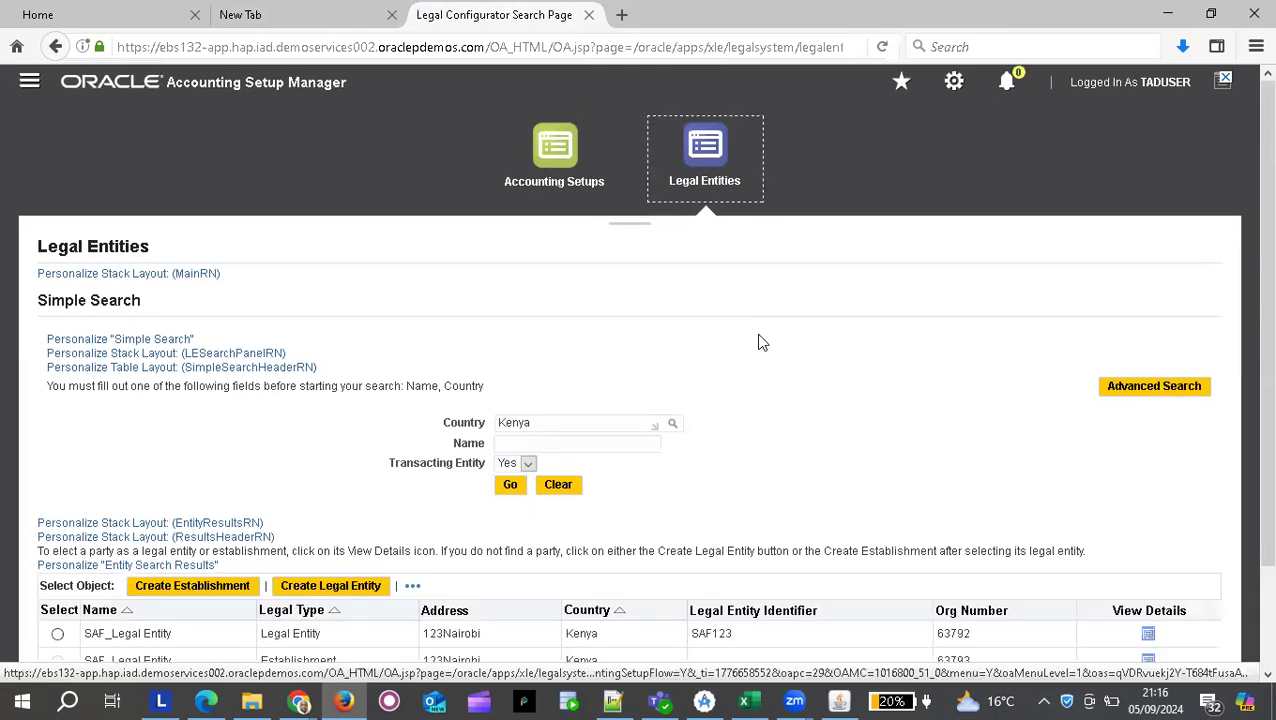
pyautogui.scroll(-2, 758, 343)
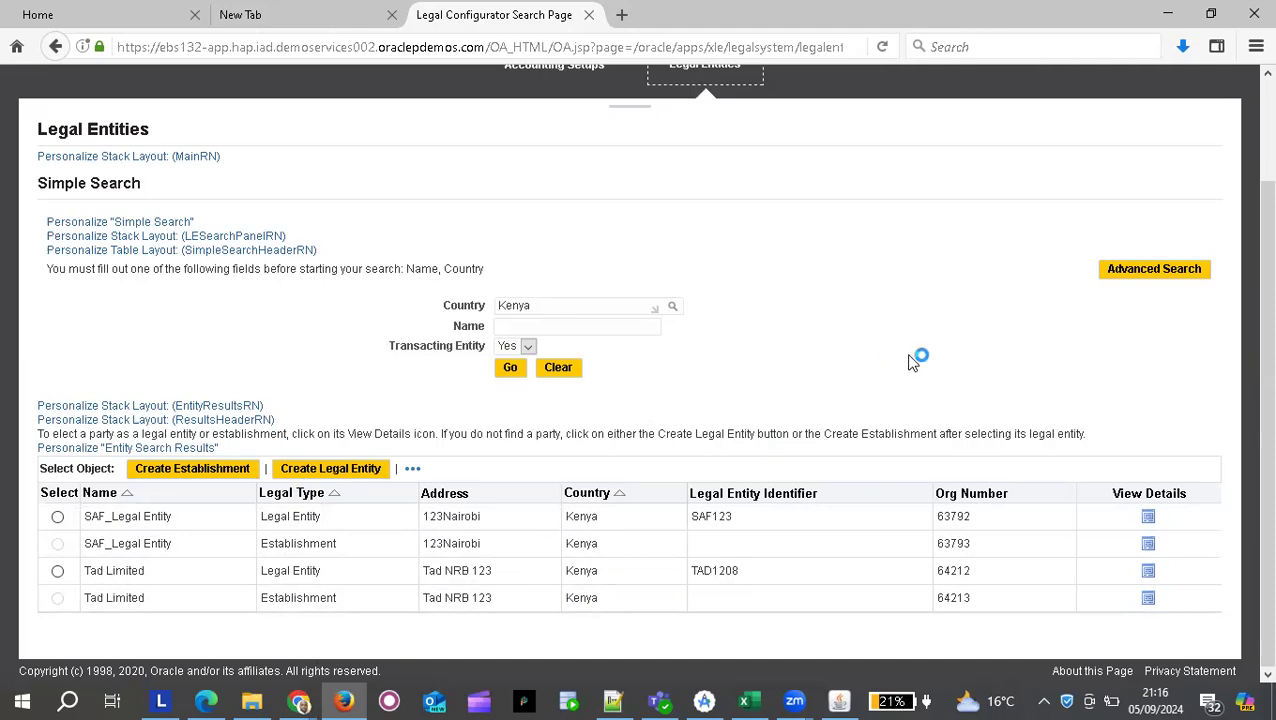
pyautogui.scroll(2, 910, 362)
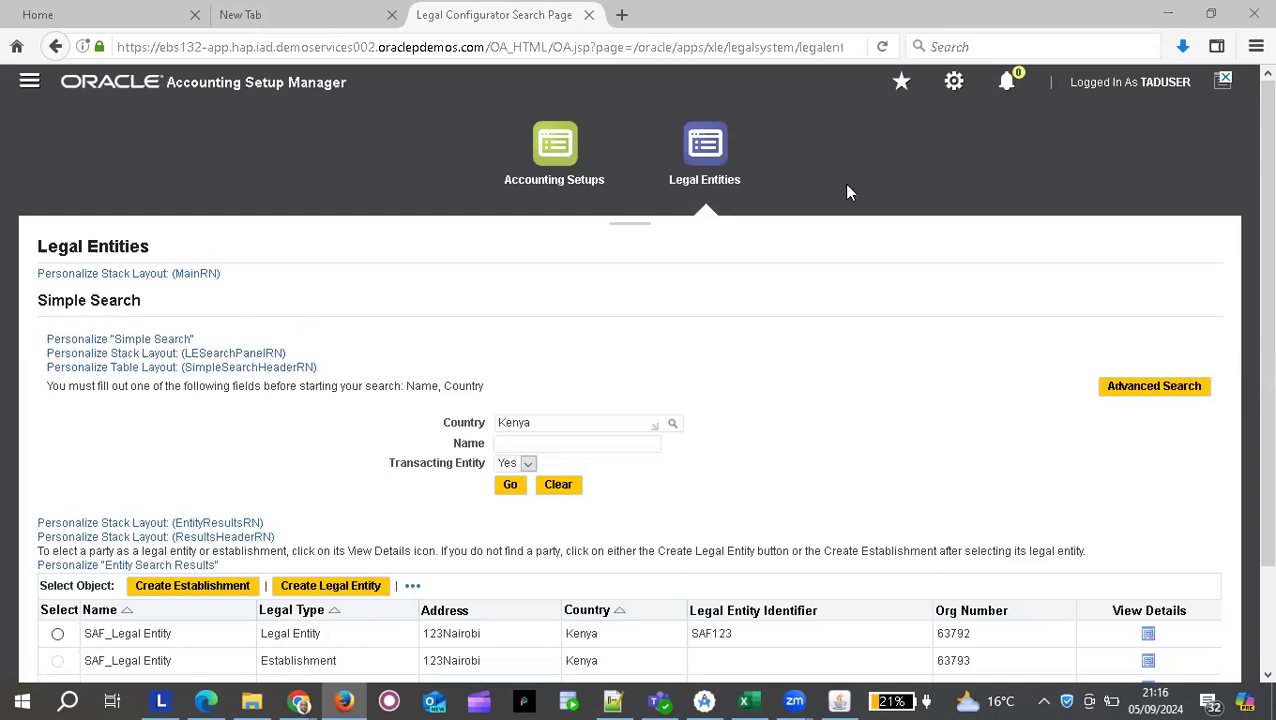
pyautogui.scroll(-3, 800, 350)
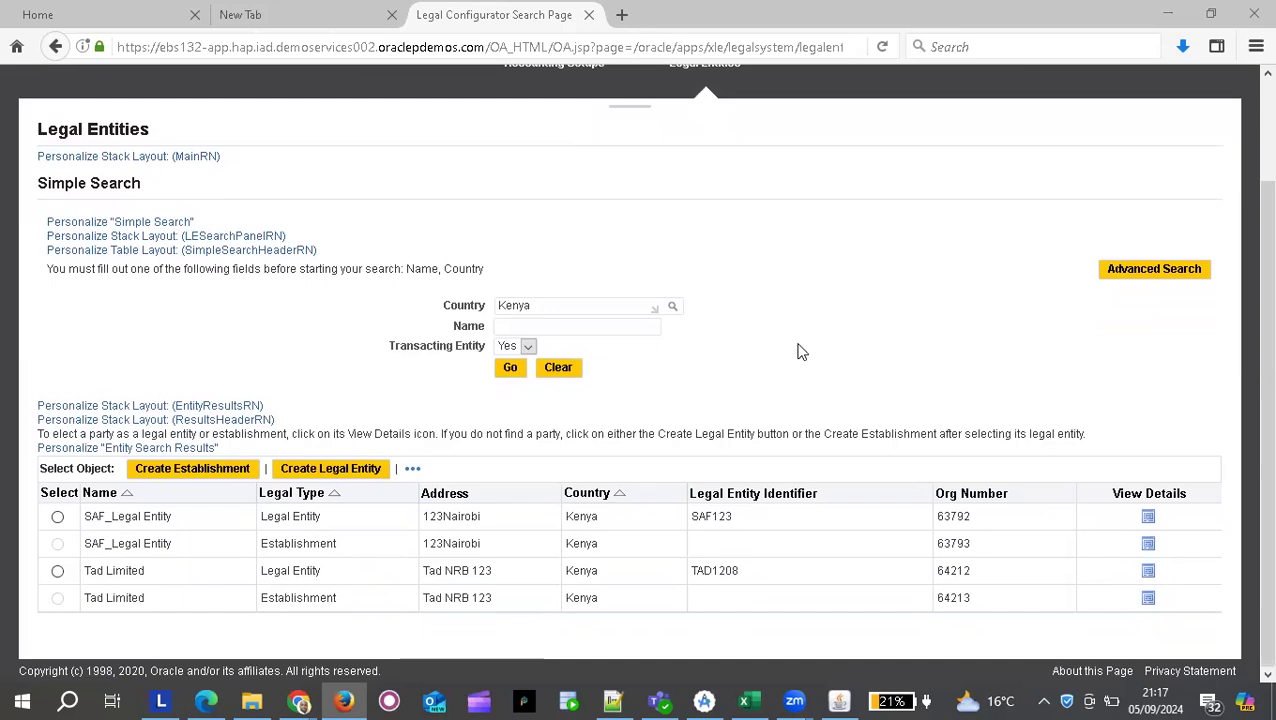
# Clear the country criterion and search the legal entities by the name TAD instead.
pyautogui.click(542, 308)
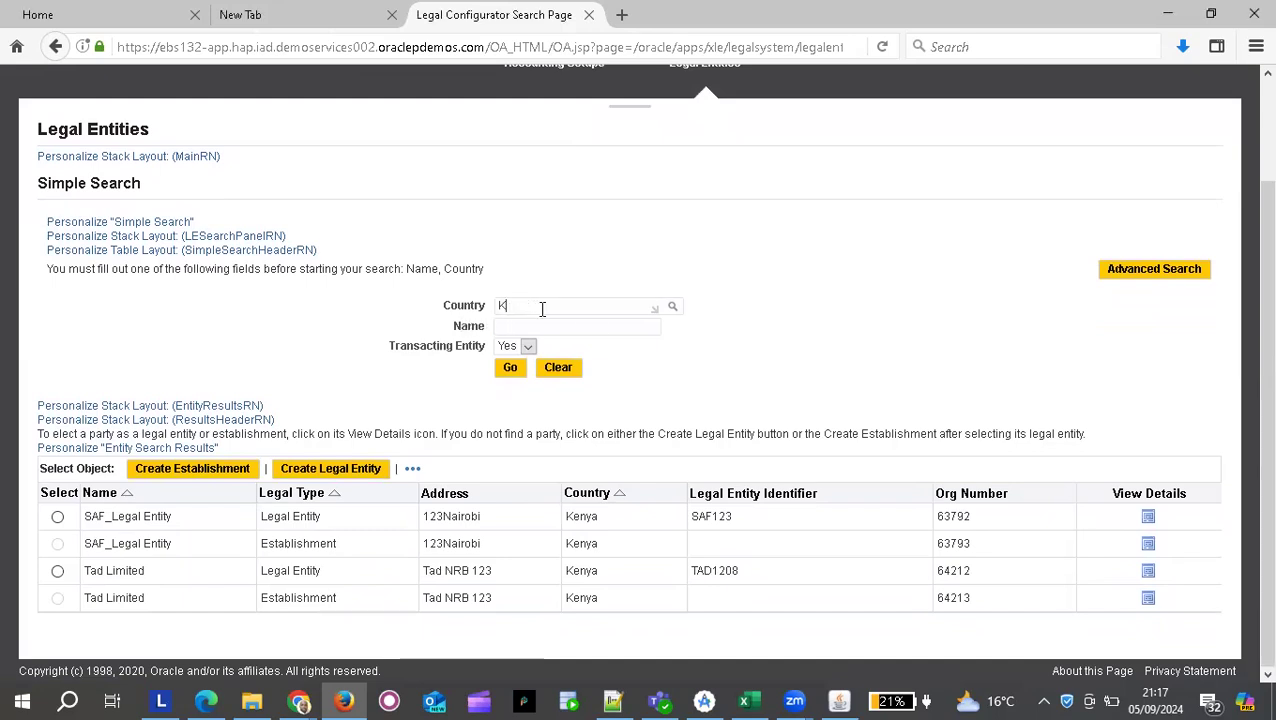
pyautogui.click(509, 368)
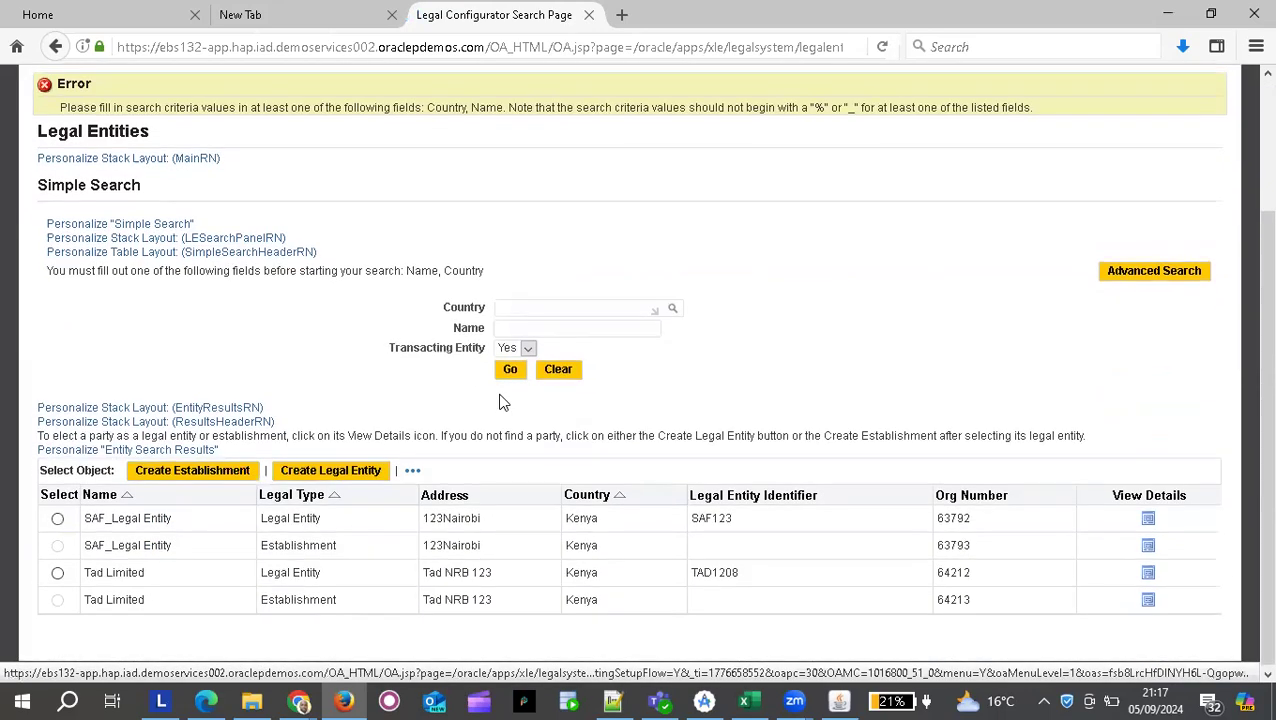
pyautogui.scroll(1, 503, 402)
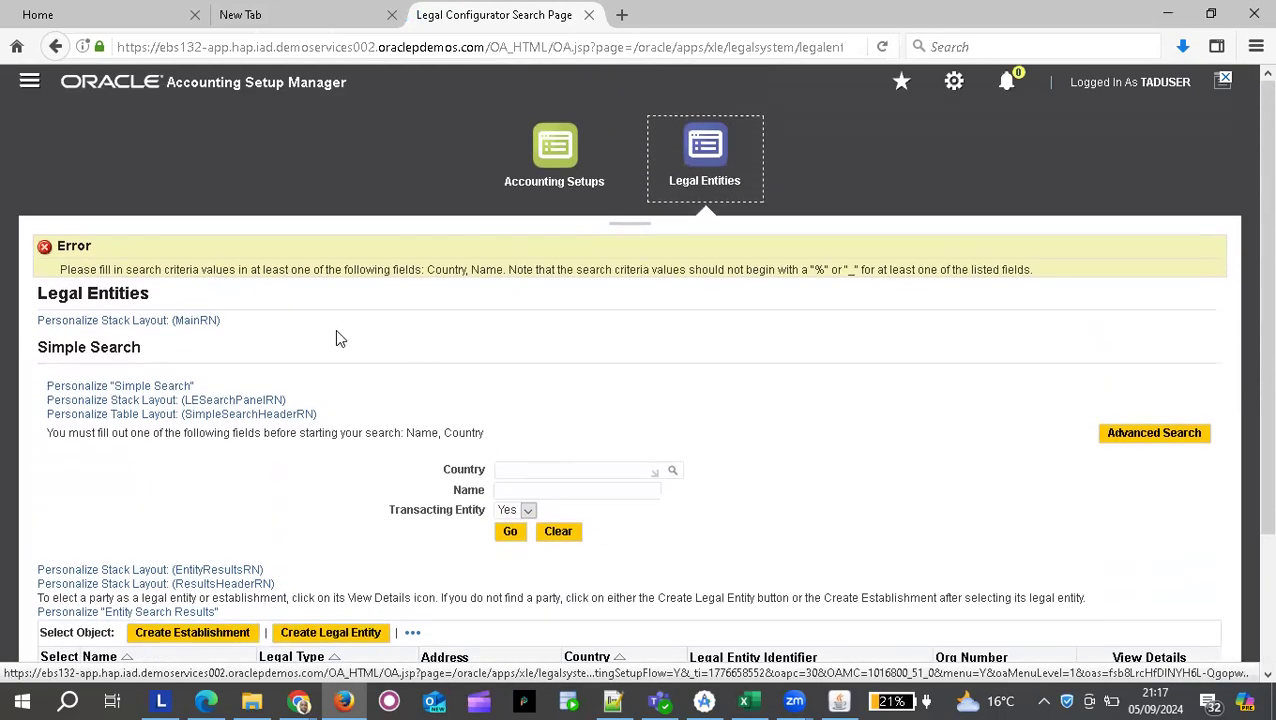
pyautogui.click(521, 490)
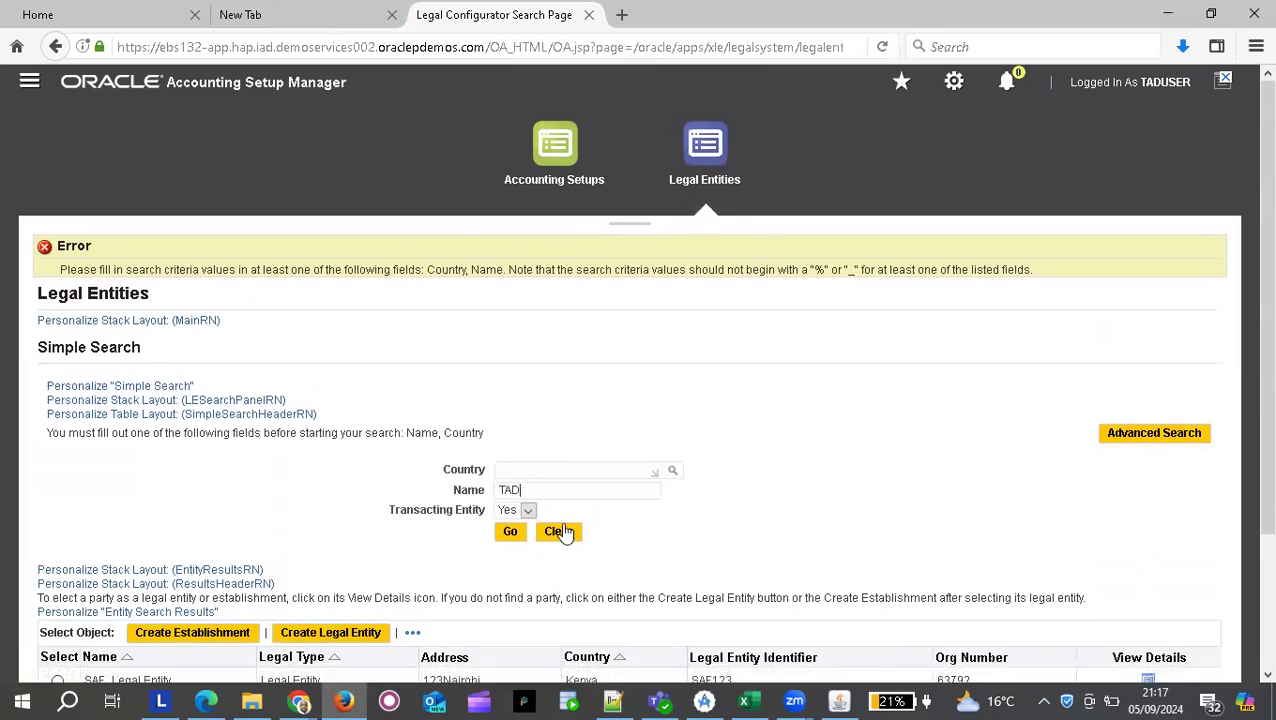
pyautogui.click(511, 533)
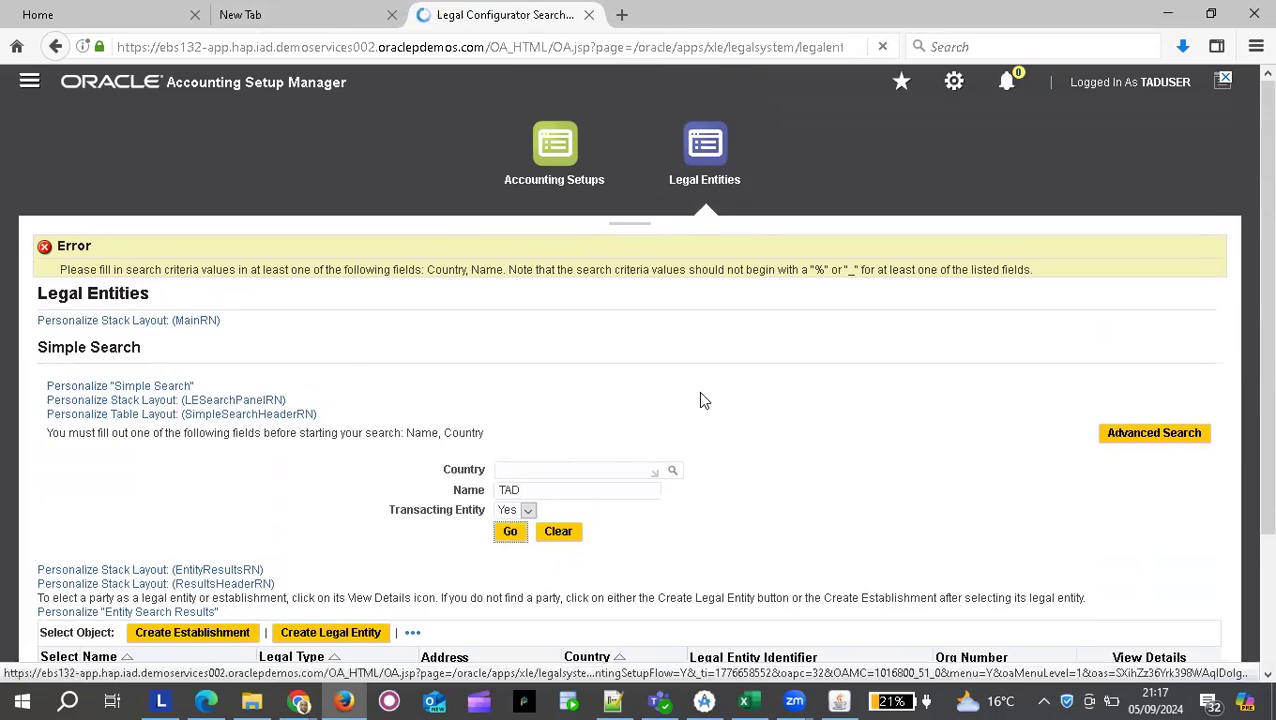
pyautogui.scroll(-1, 700, 400)
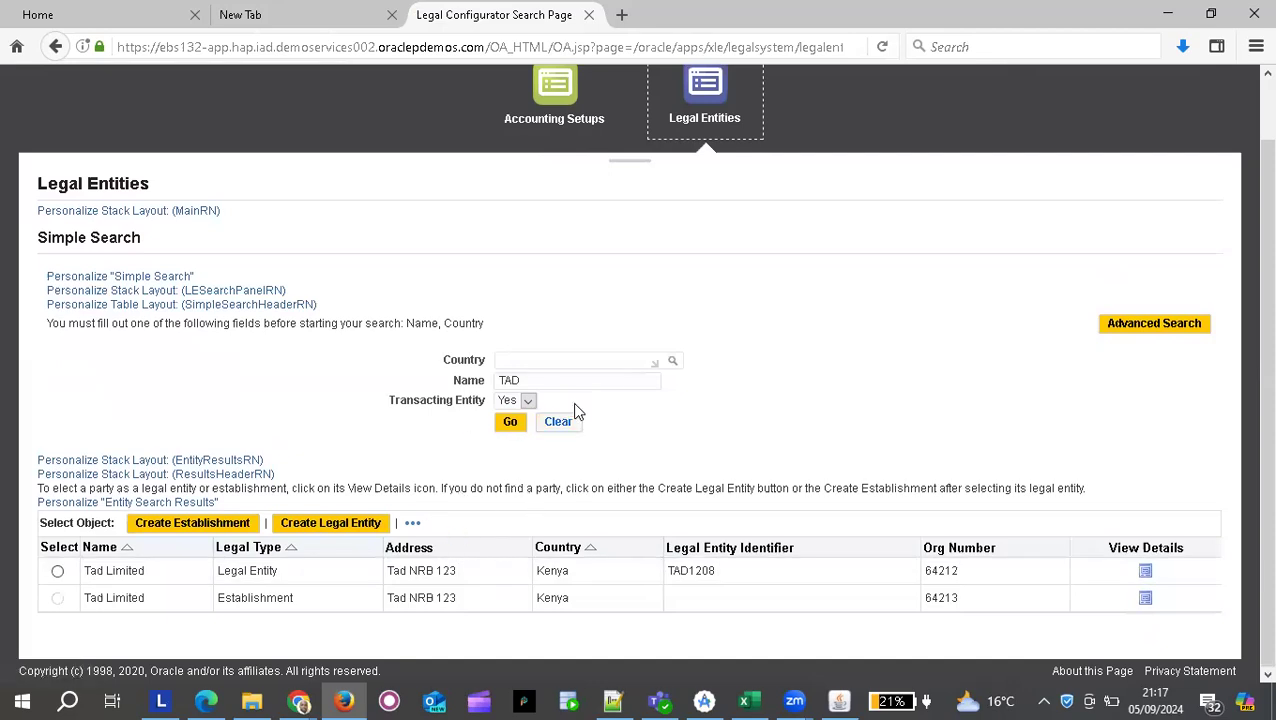
pyautogui.click(509, 423)
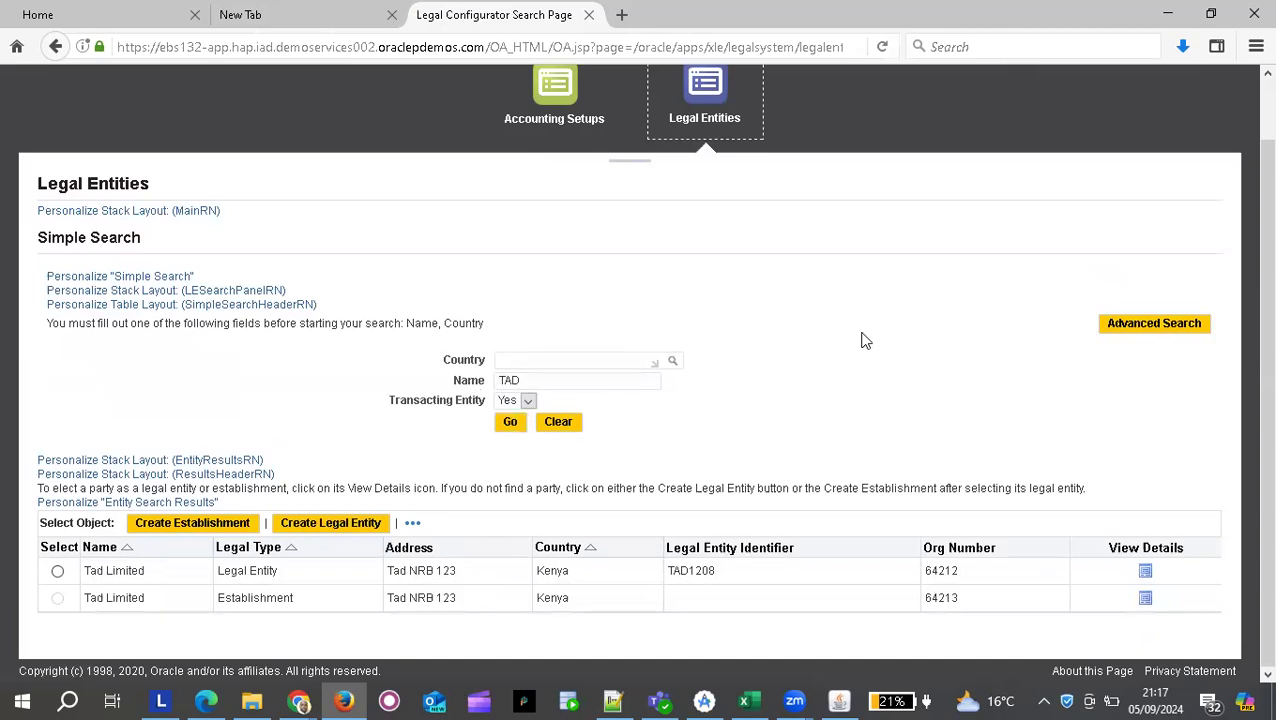
pyautogui.scroll(1, 886, 326)
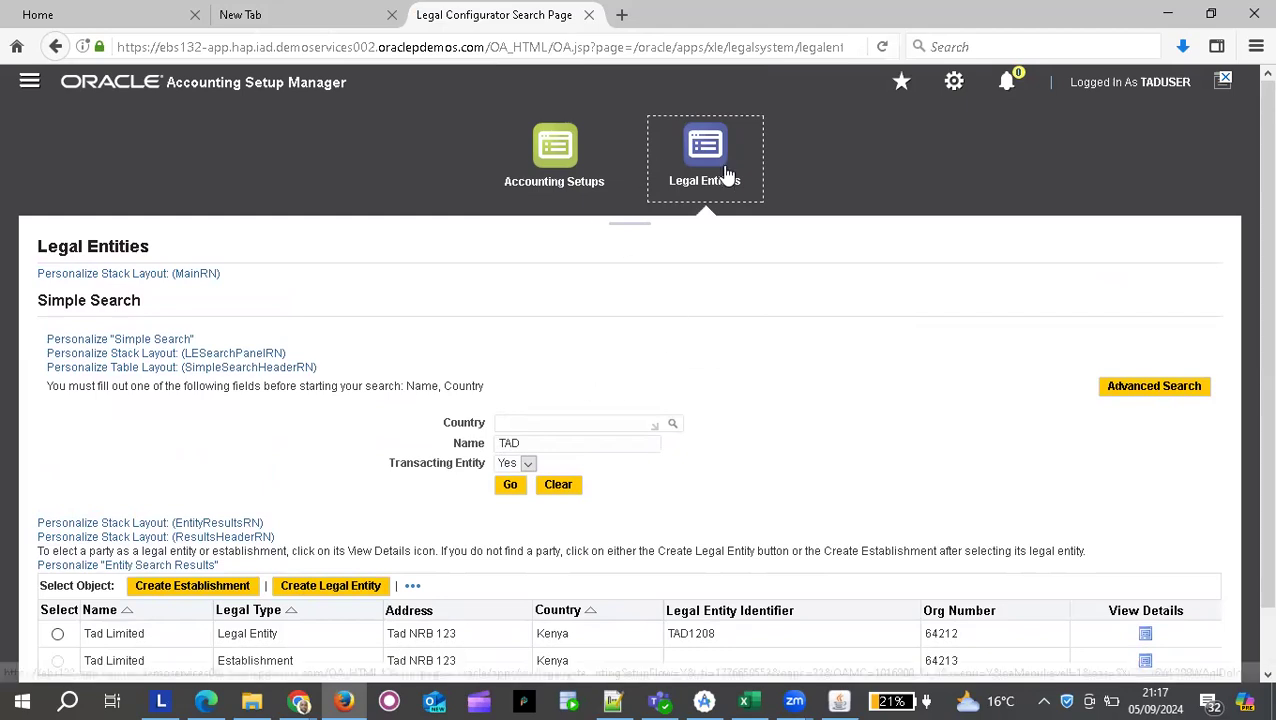
# Search the accounting setups for the ledger TAD and open the accounting options of TAD Primary Ledger for updating.
pyautogui.click(562, 188)
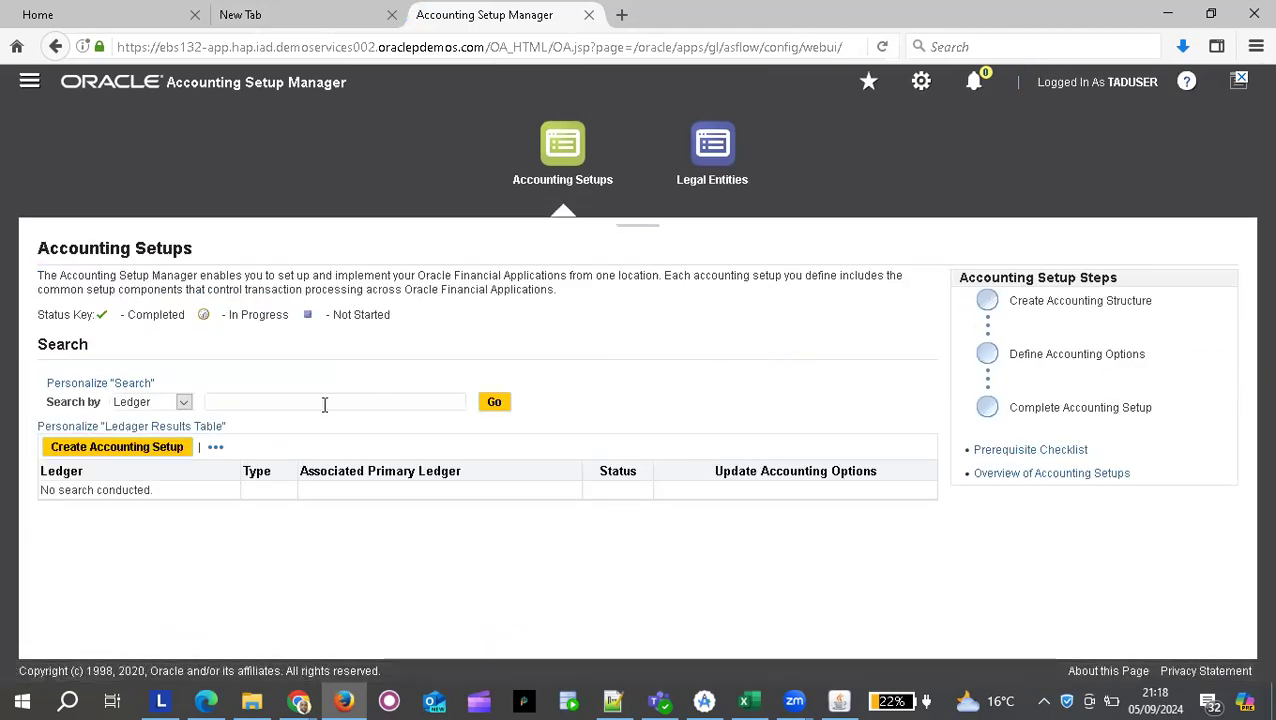
pyautogui.write('TAD')
pyautogui.click(495, 403)
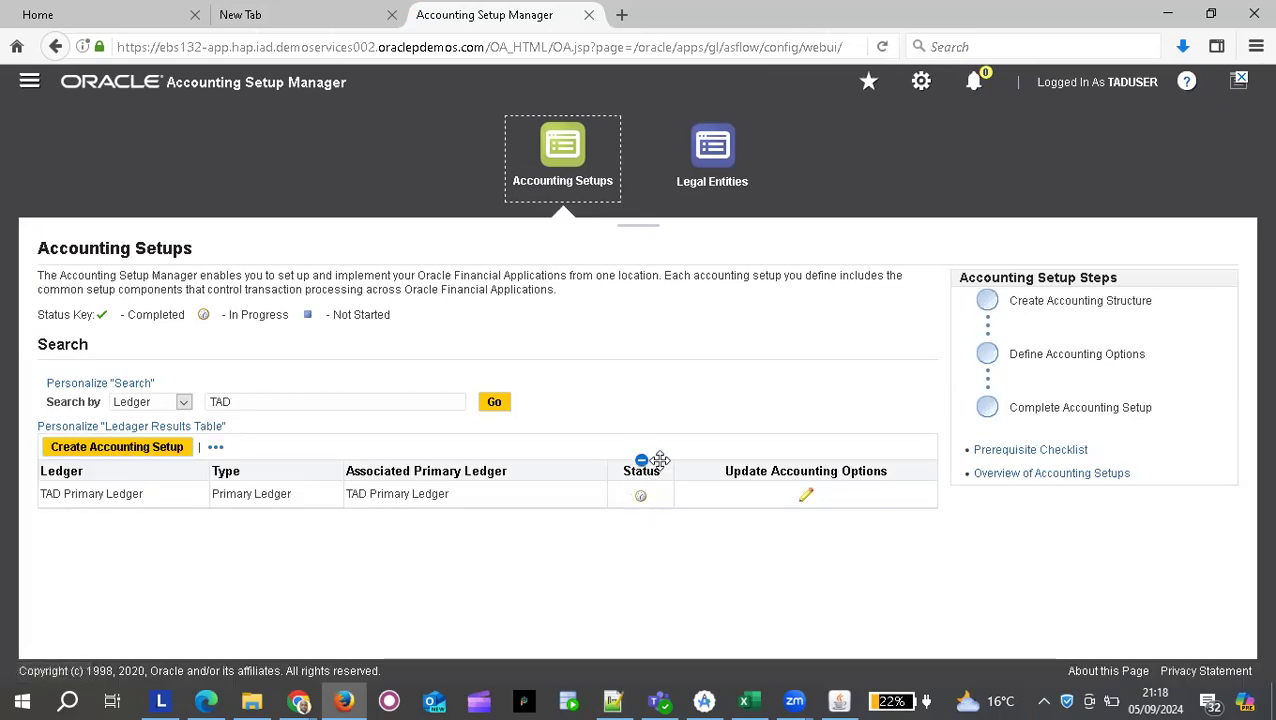
pyautogui.click(807, 497)
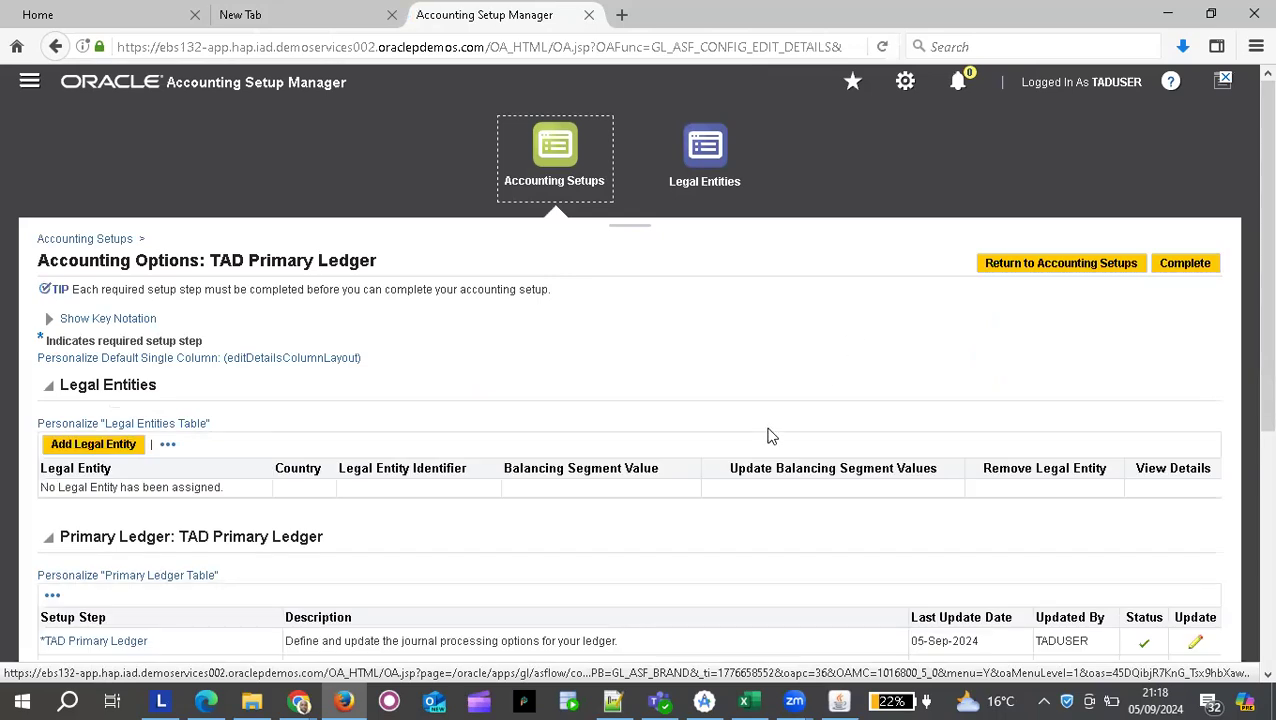
# Start adding a legal entity to TAD Primary Ledger and search the available legal entities for TAD.
pyautogui.scroll(-2, 770, 436)
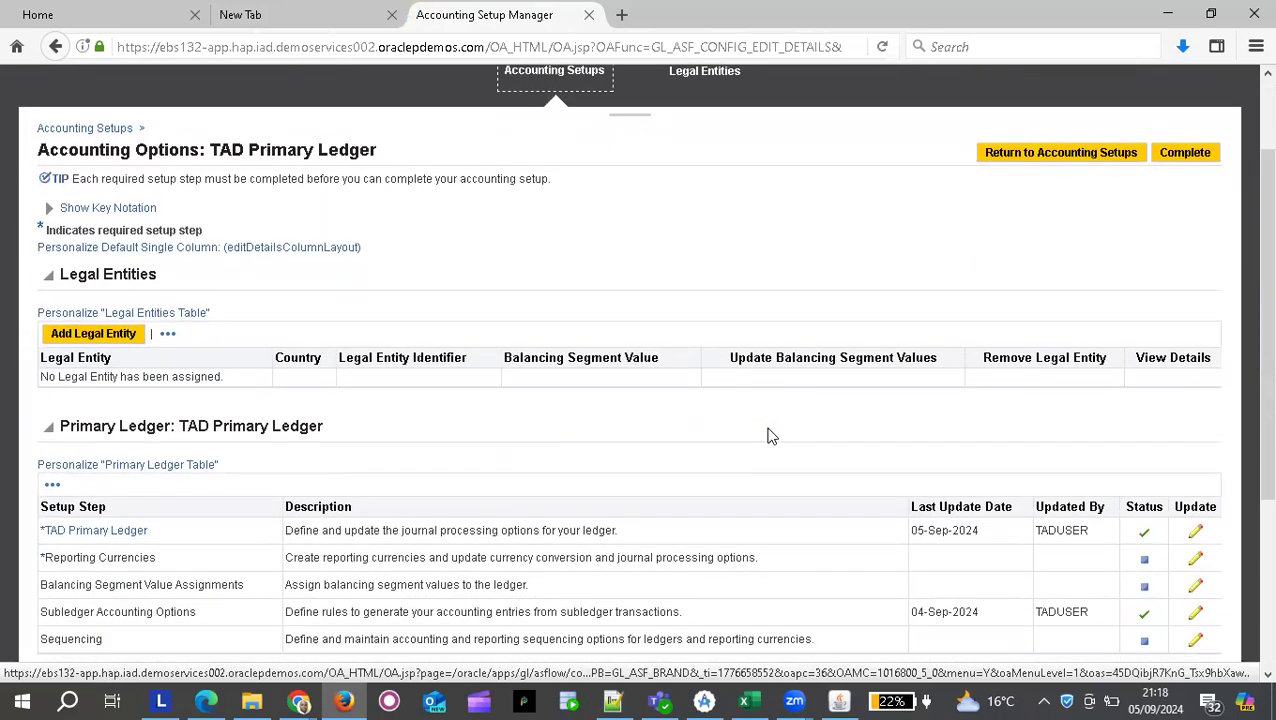
pyautogui.scroll(1, 780, 430)
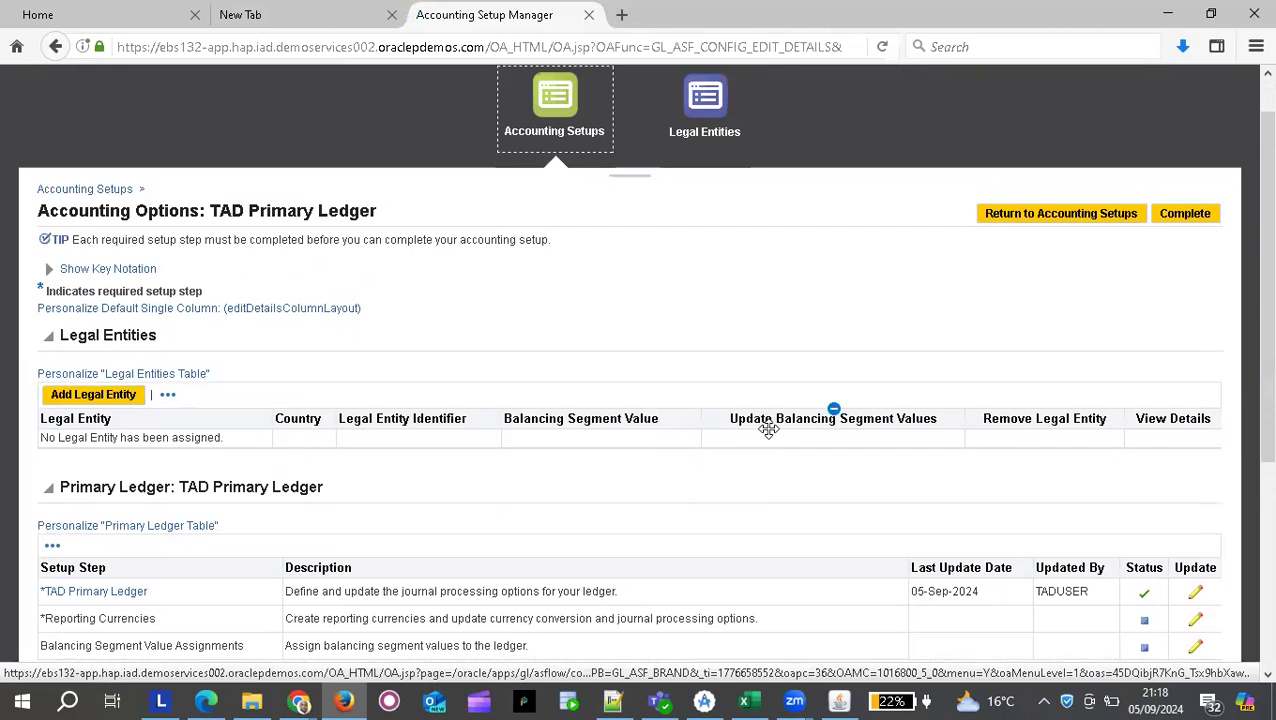
pyautogui.click(105, 398)
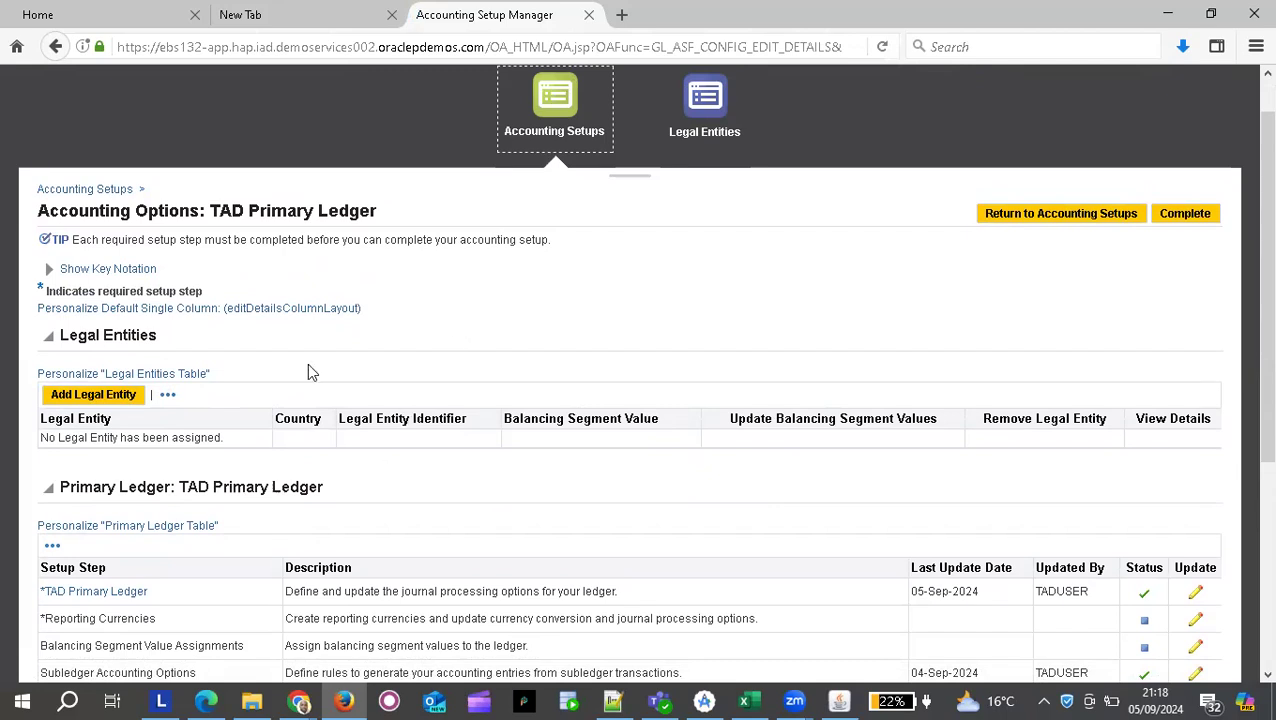
pyautogui.click(93, 398)
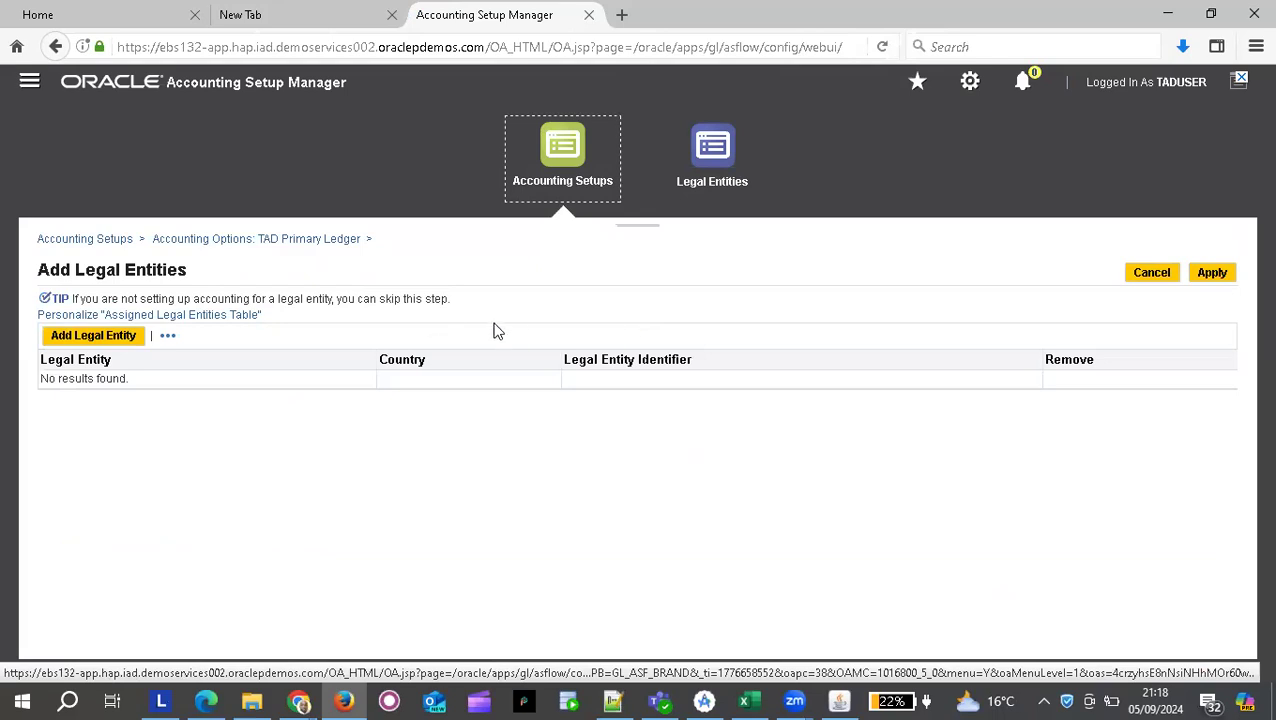
pyautogui.click(107, 339)
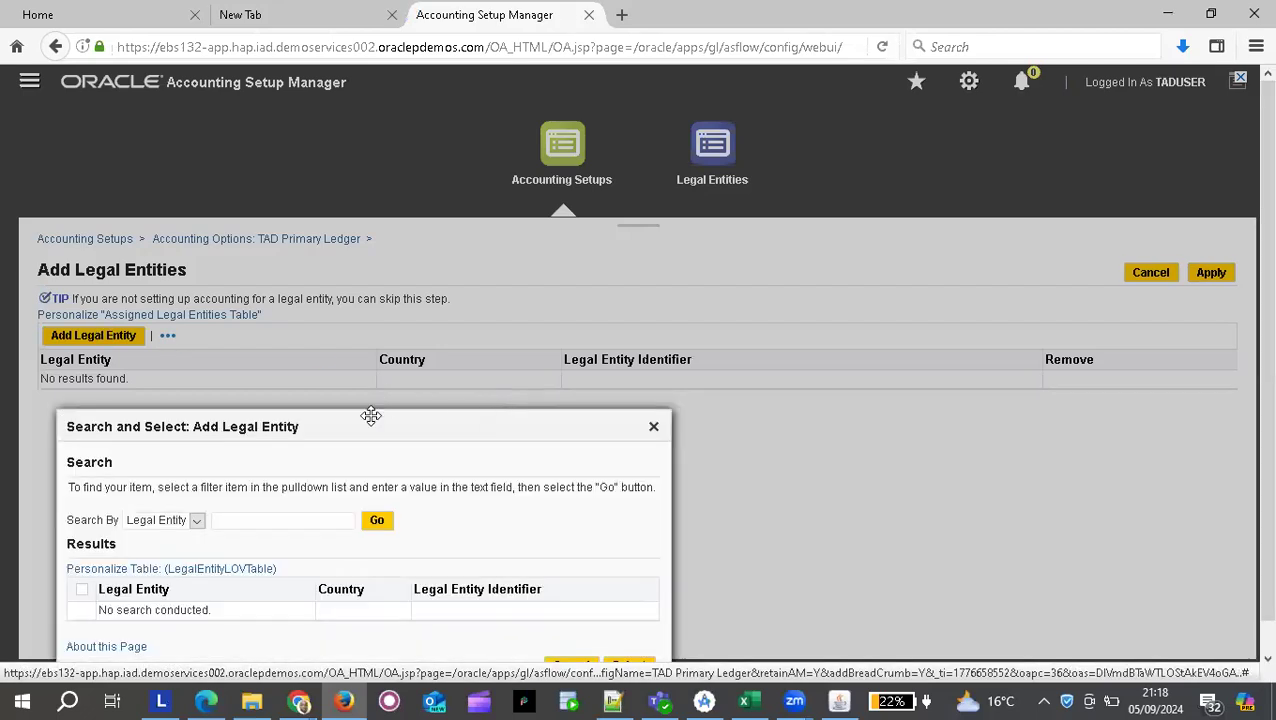
pyautogui.moveTo(370, 415); pyautogui.dragTo(527, 305)
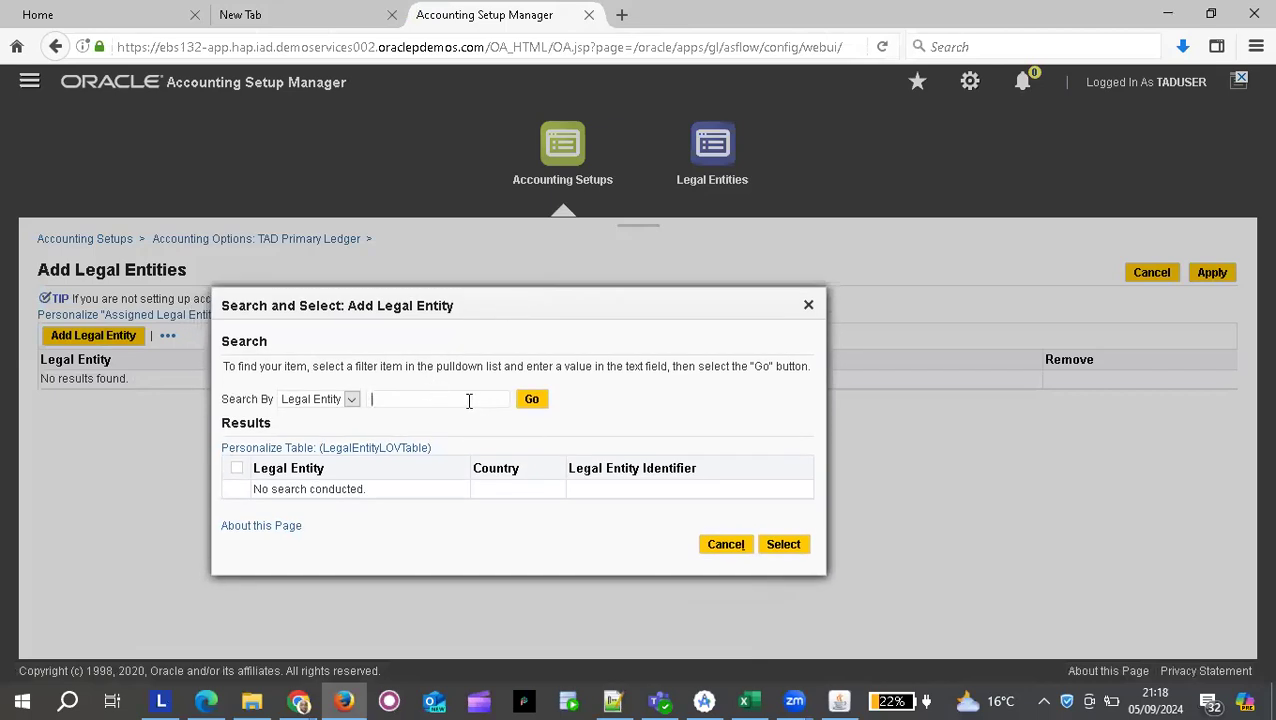
pyautogui.write('TAD')
pyautogui.click(531, 401)
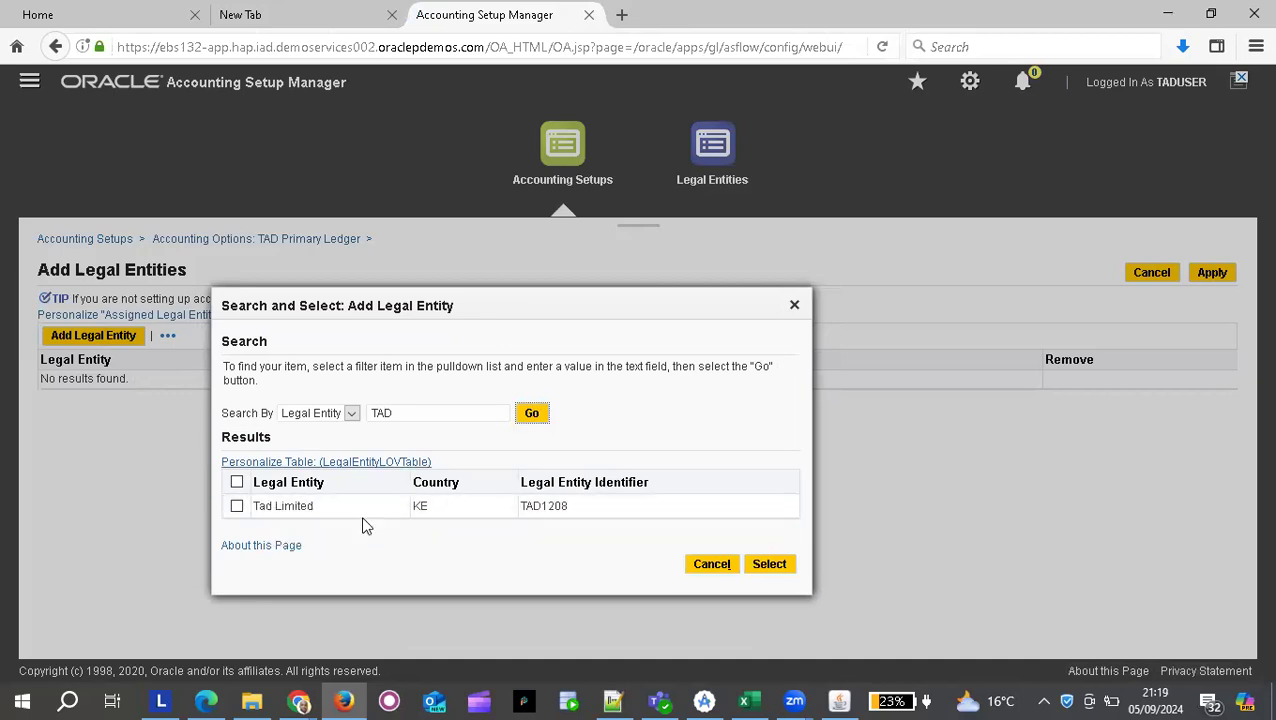
# Select Tad Limited from the results and apply its assignment to TAD Primary Ledger.
pyautogui.click(237, 507)
pyautogui.click(237, 507)
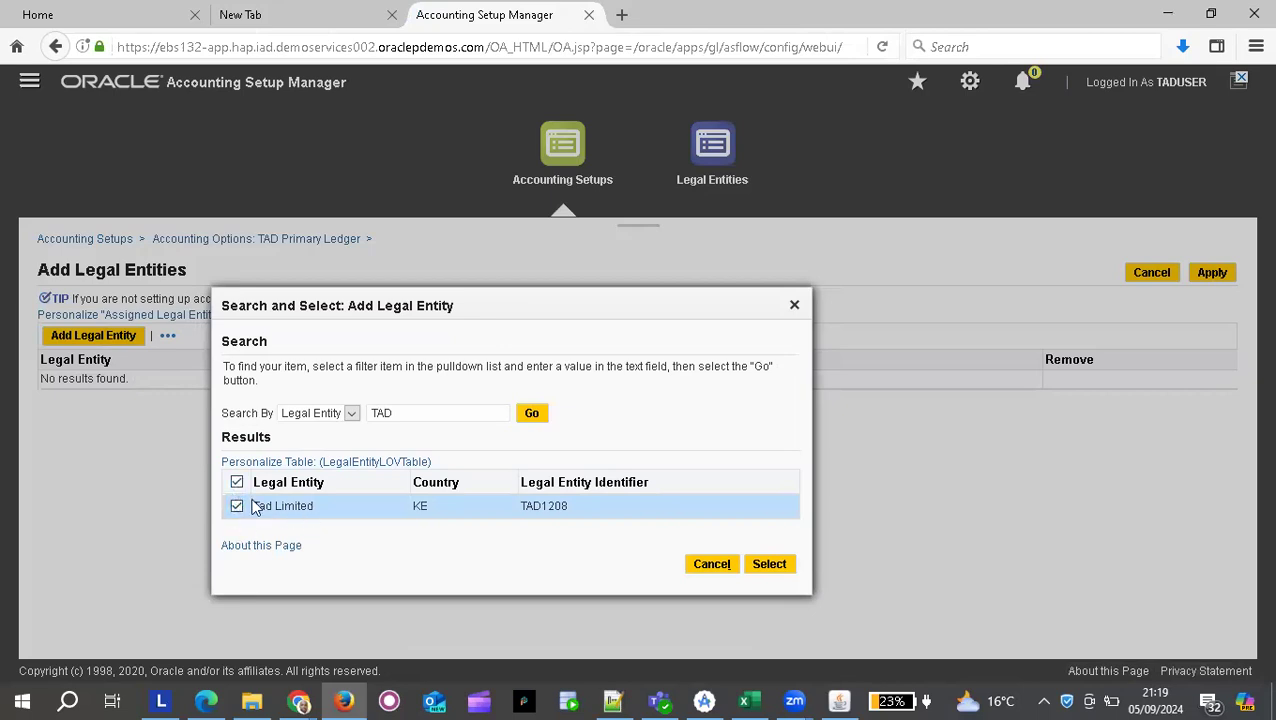
pyautogui.click(772, 566)
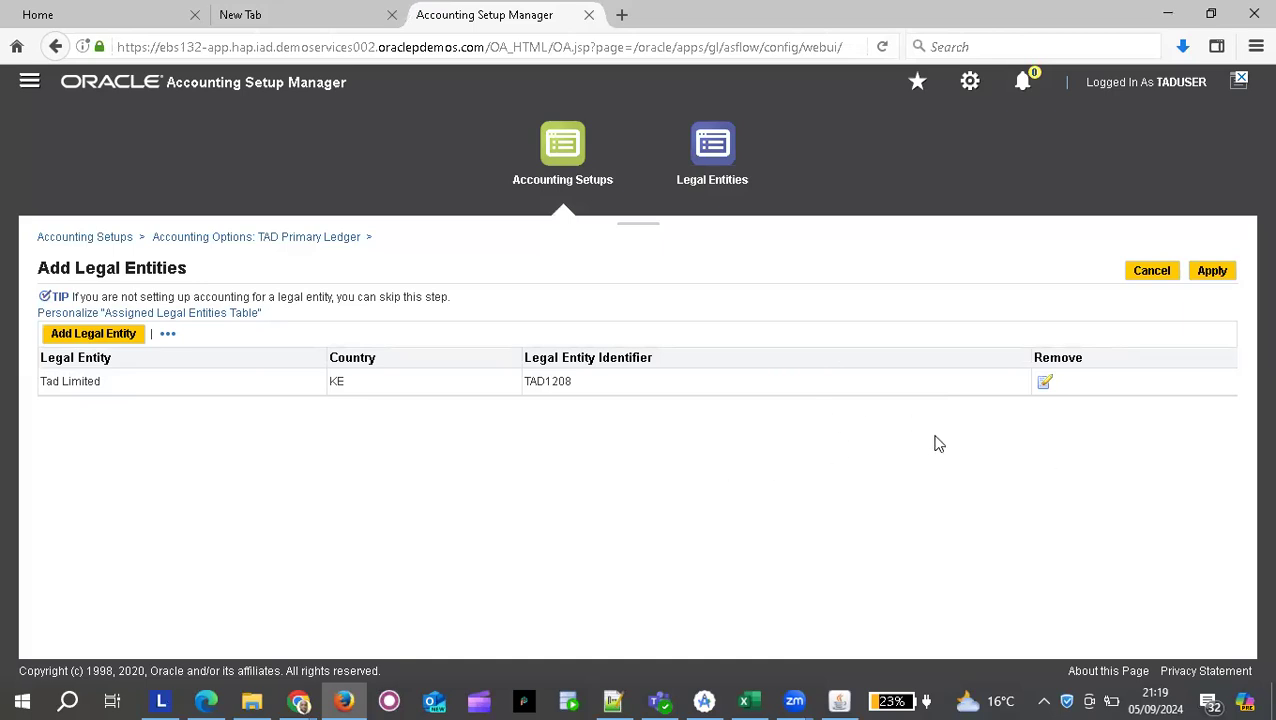
pyautogui.click(1214, 274)
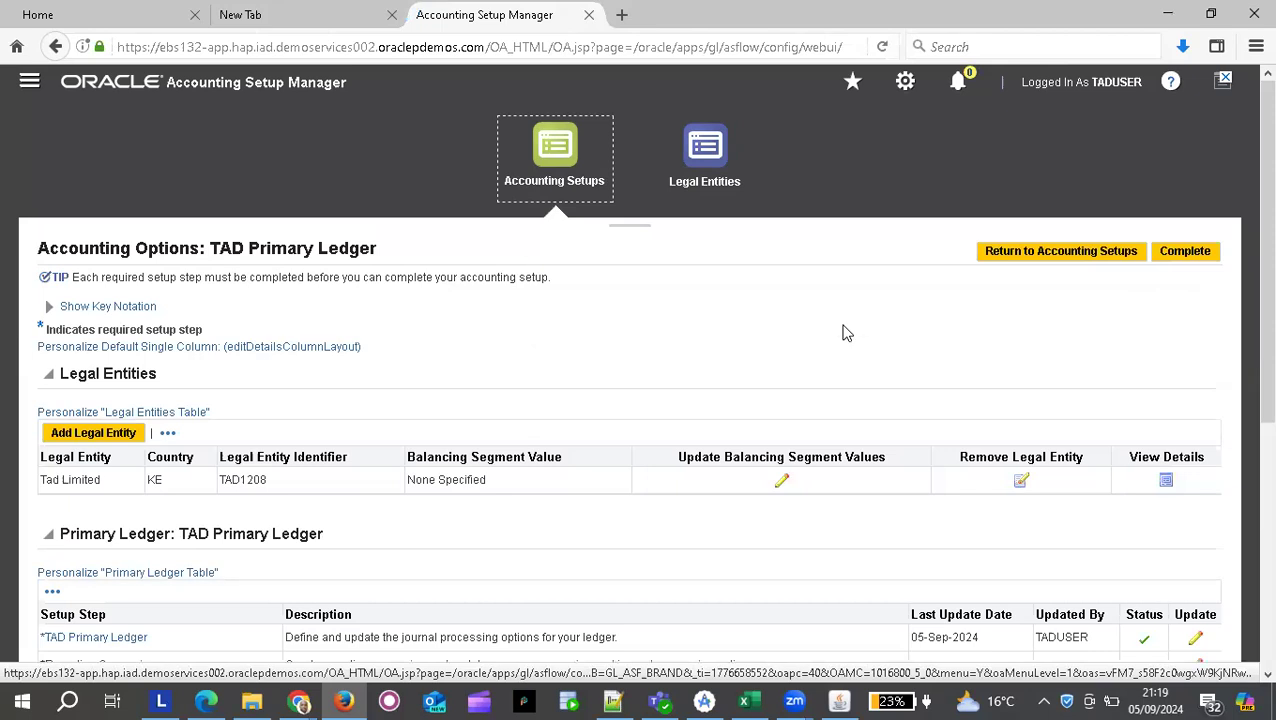
pyautogui.scroll(-2, 433, 580)
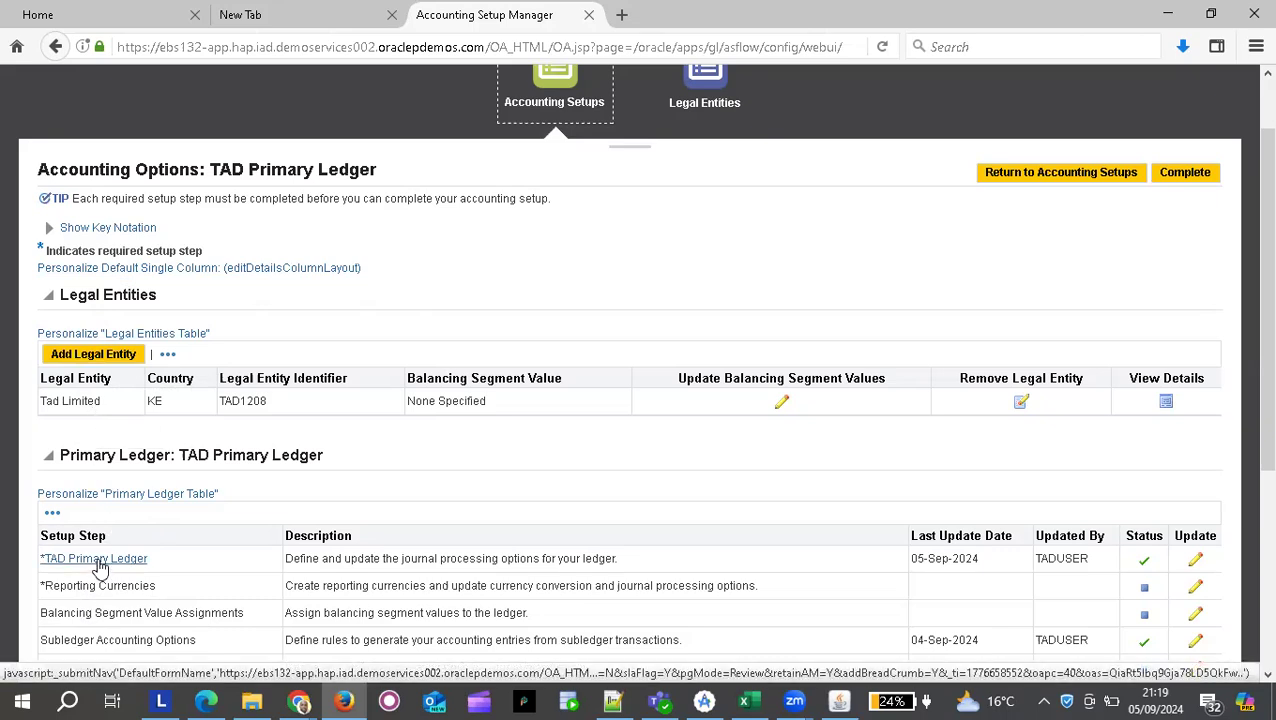
pyautogui.click(88, 355)
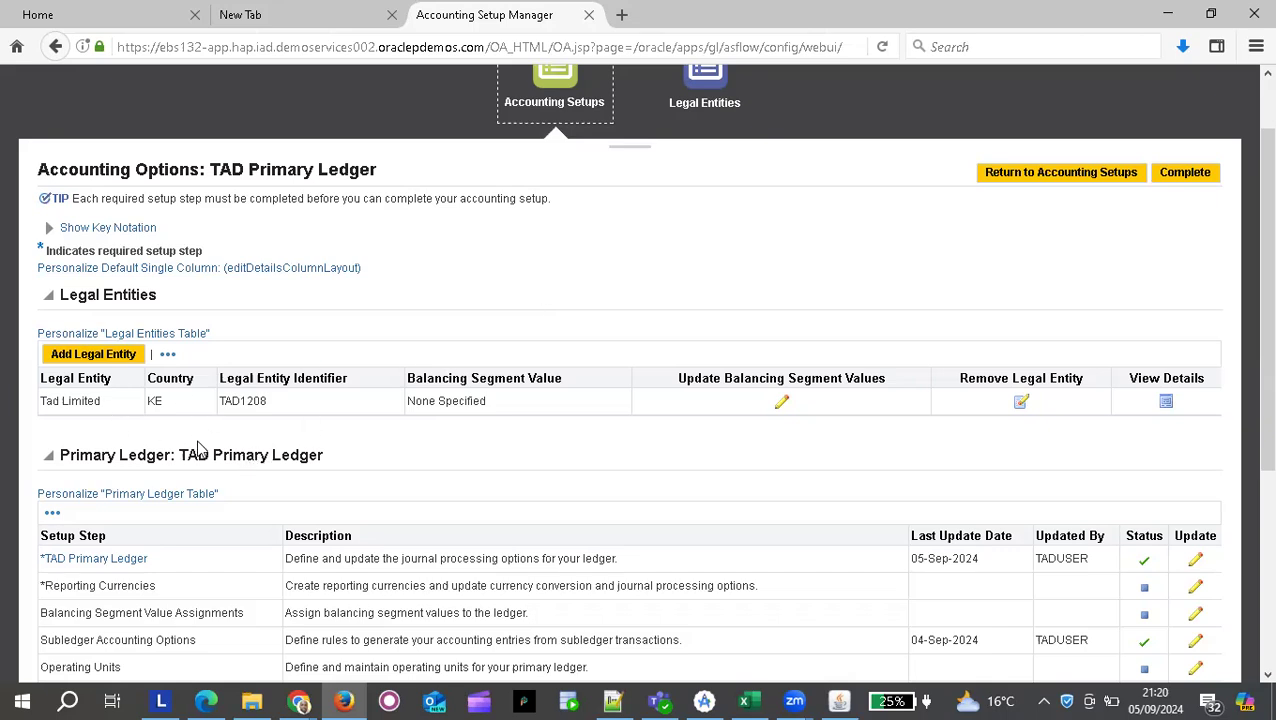
pyautogui.click(117, 569)
# Switch to the Oracle Financials Implementation workbook in Excel and find the numbered setup checklist on the Setup sheet.
pyautogui.hotkey('alt', 'Tab')
pyautogui.hotkey('alt', 'Tab')
pyautogui.hotkey('alt', 'Tab')
pyautogui.hotkey('alt', 'shift', 'Tab')
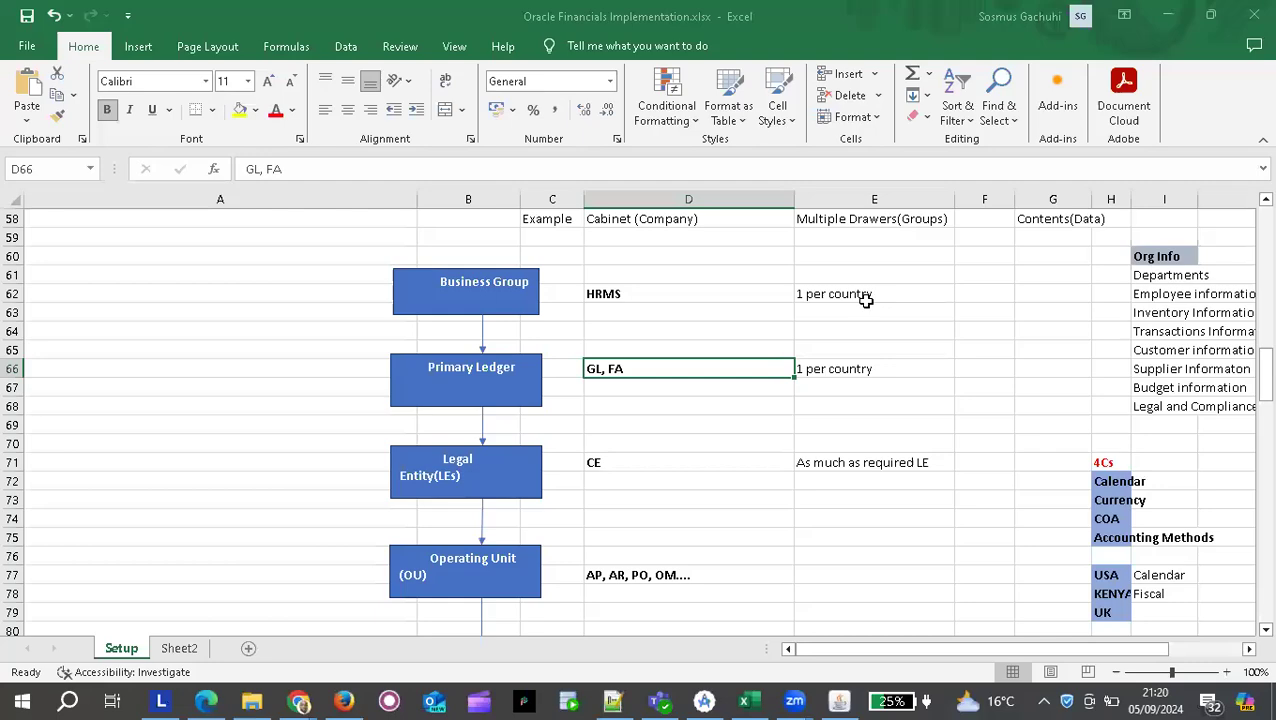
pyautogui.scroll(-20, 513, 393)
pyautogui.scroll(-9, 513, 393)
pyautogui.scroll(20, 513, 393)
pyautogui.scroll(-7, 513, 393)
pyautogui.scroll(3, 513, 393)
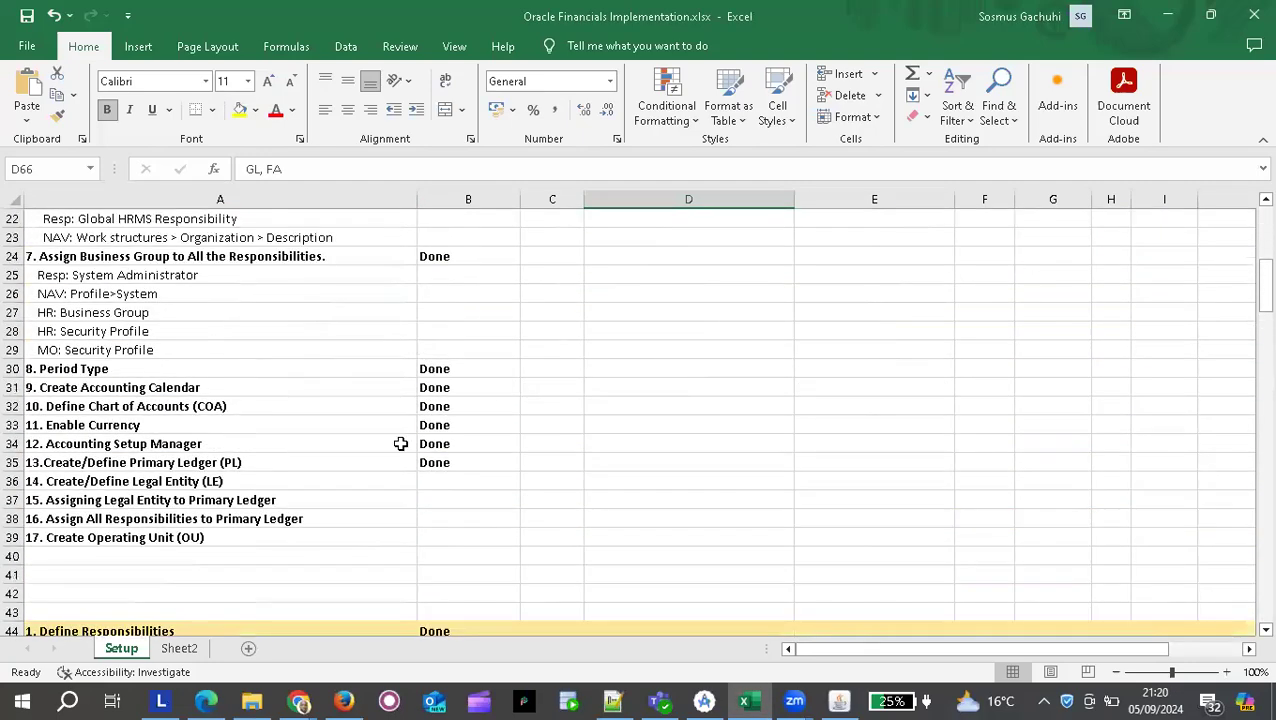
# Mark checklist items 14 (Create/Define Legal Entity) and 15 (Assigning Legal Entity to Primary Ledger) as Done in column B.
pyautogui.click(204, 484)
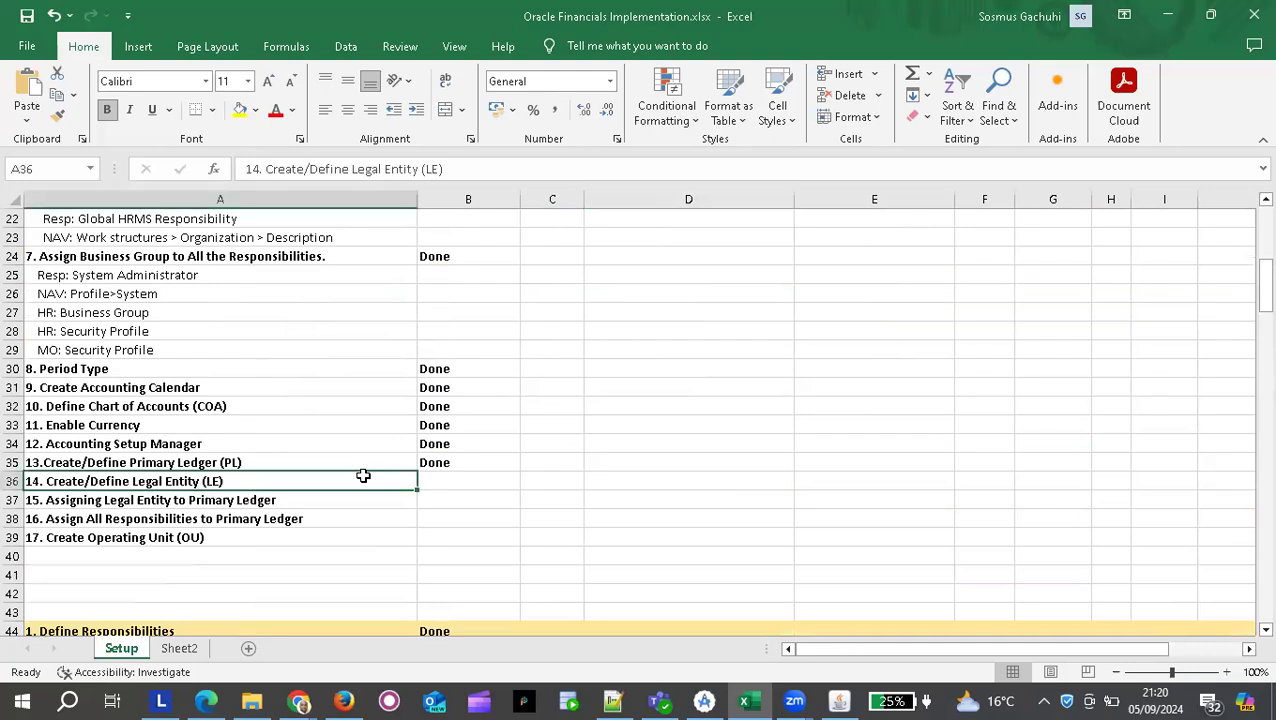
pyautogui.click(441, 480)
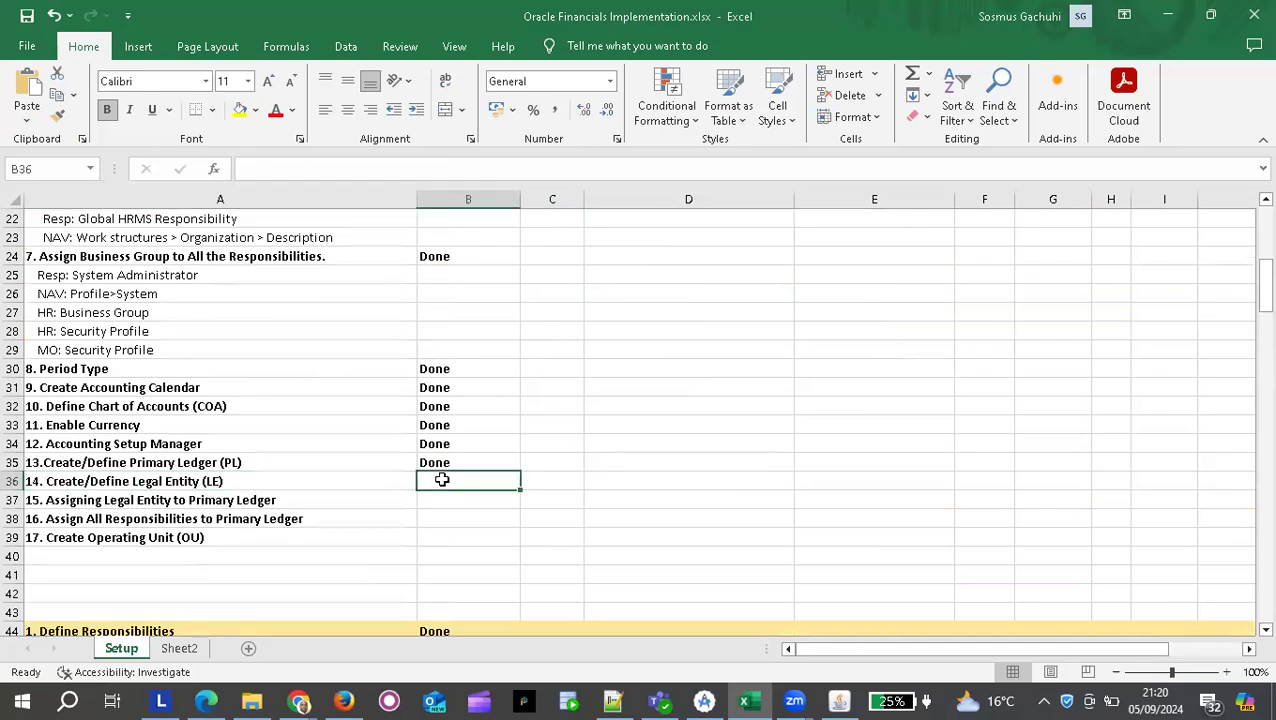
pyautogui.write('Done')
pyautogui.press('Return')
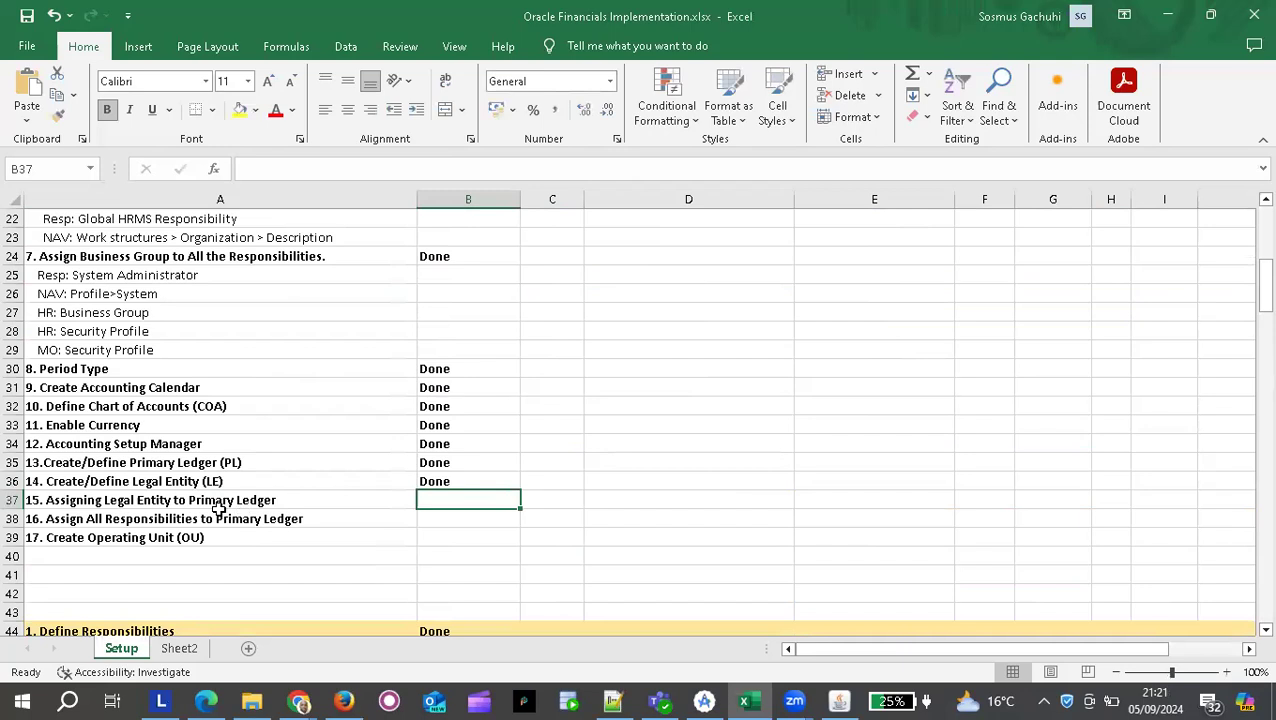
pyautogui.click(12, 500)
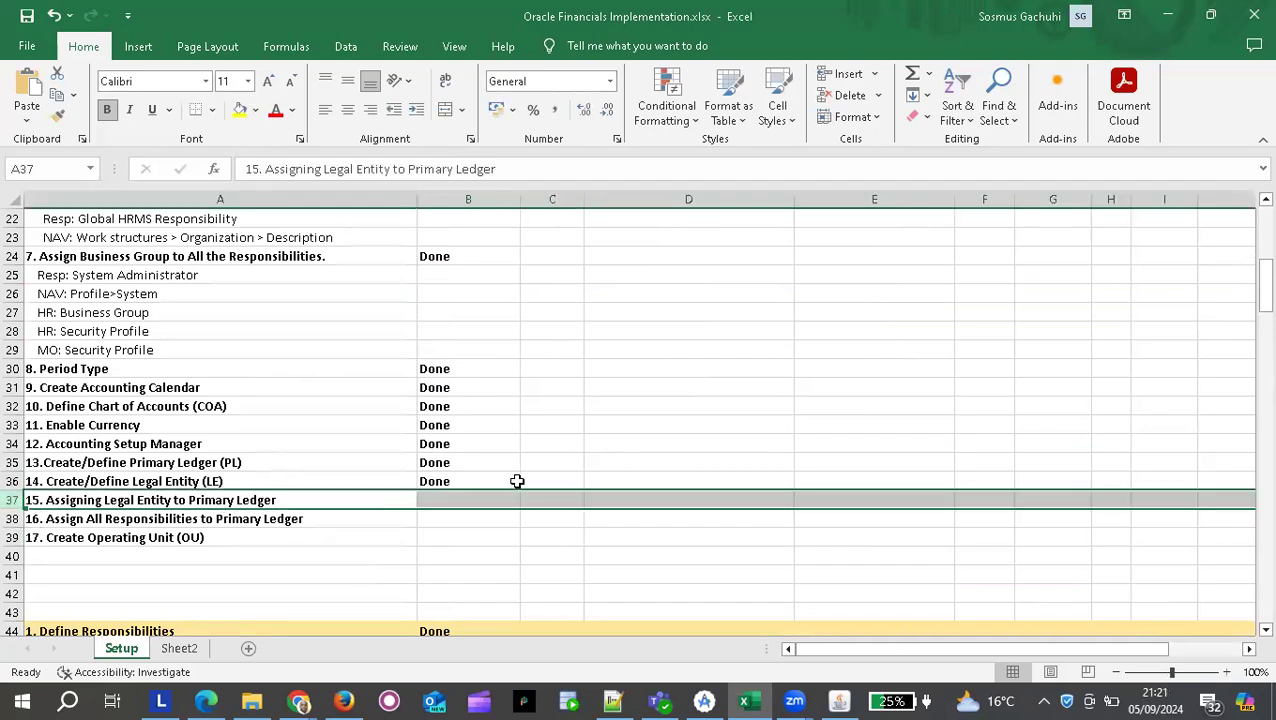
pyautogui.click(438, 501)
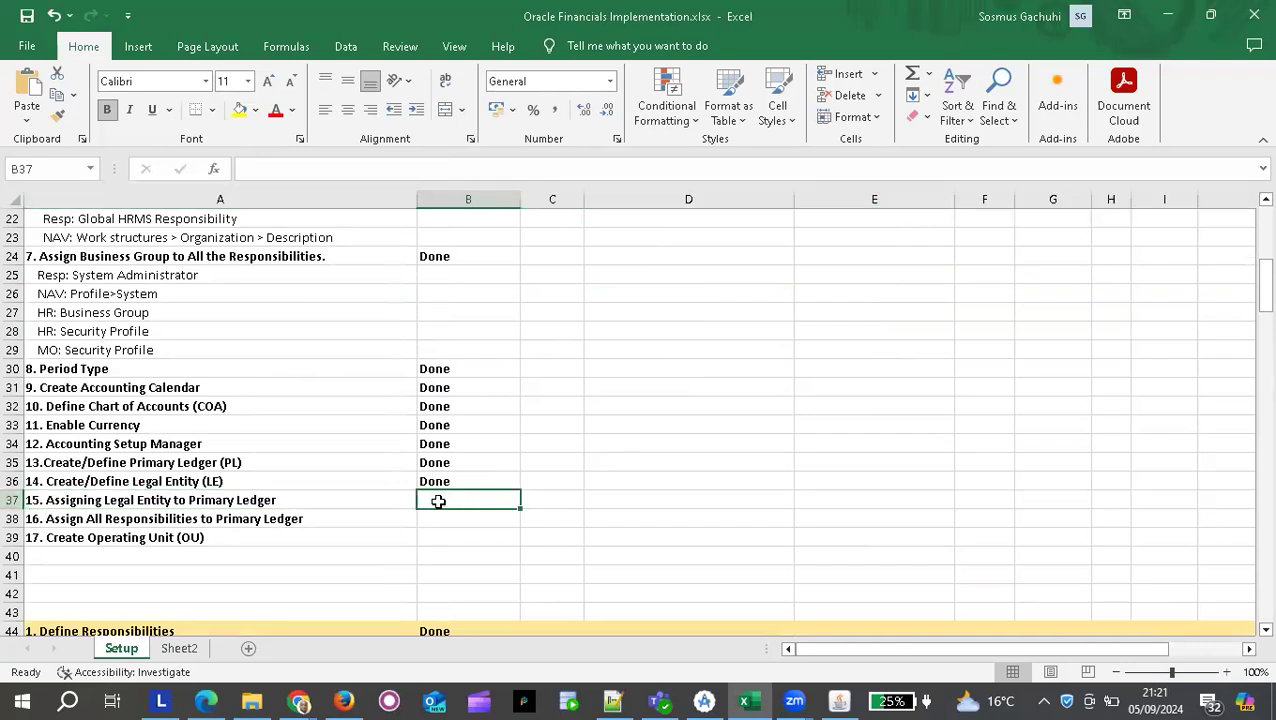
pyautogui.write('Done')
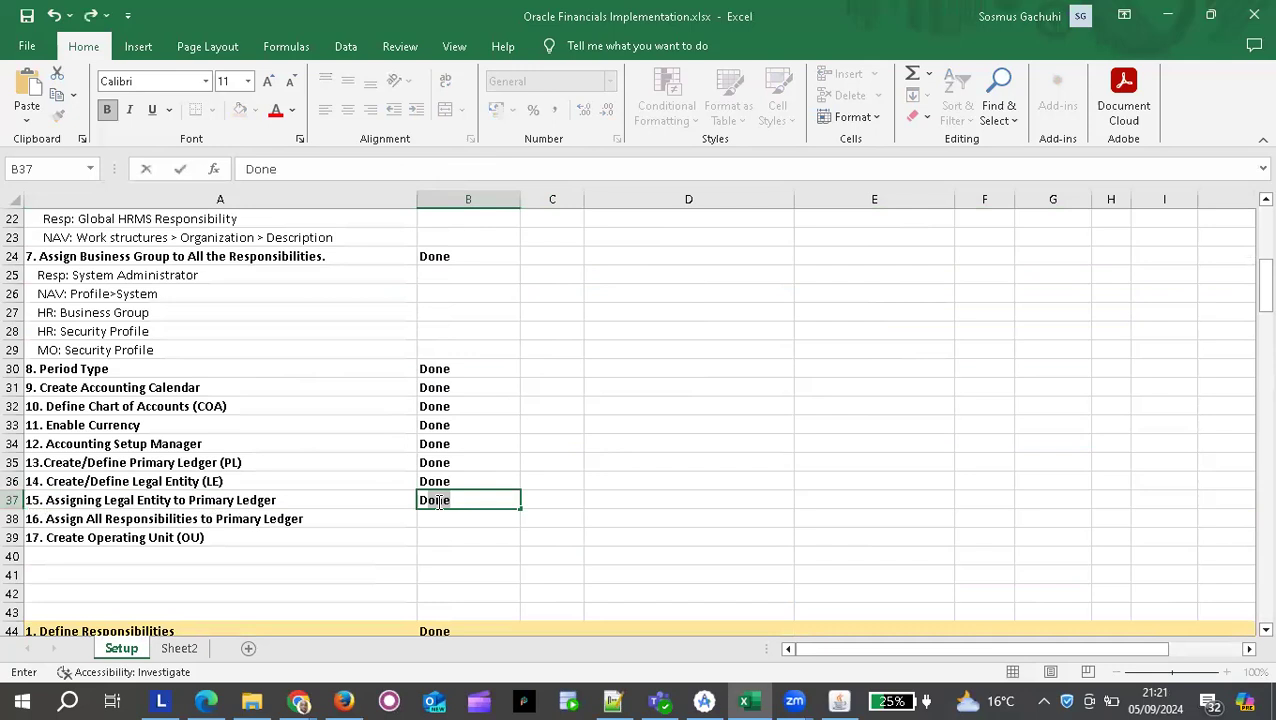
pyautogui.press('Return')
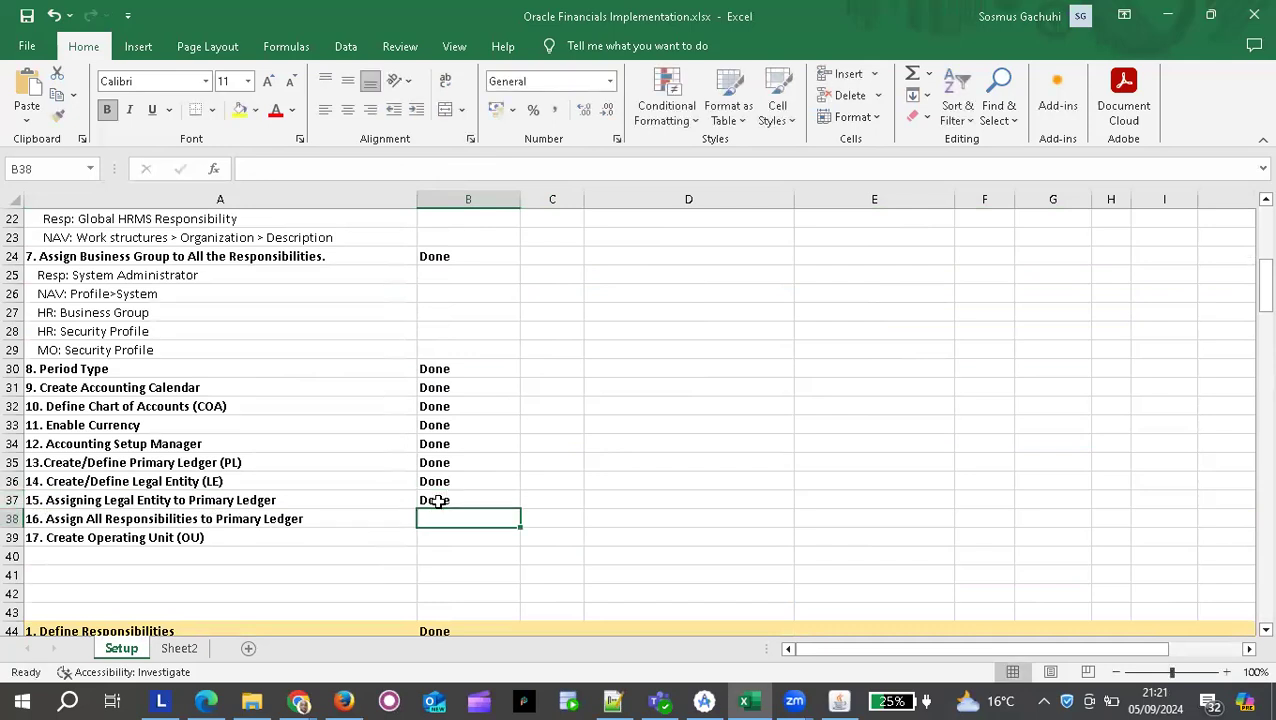
# Insert a row above "16. Assign All Responsibilities to Primary Ledger" and enter "16. Assign Balancing Segment Value(BSV) to" in its column A cell.
pyautogui.click(12, 518)
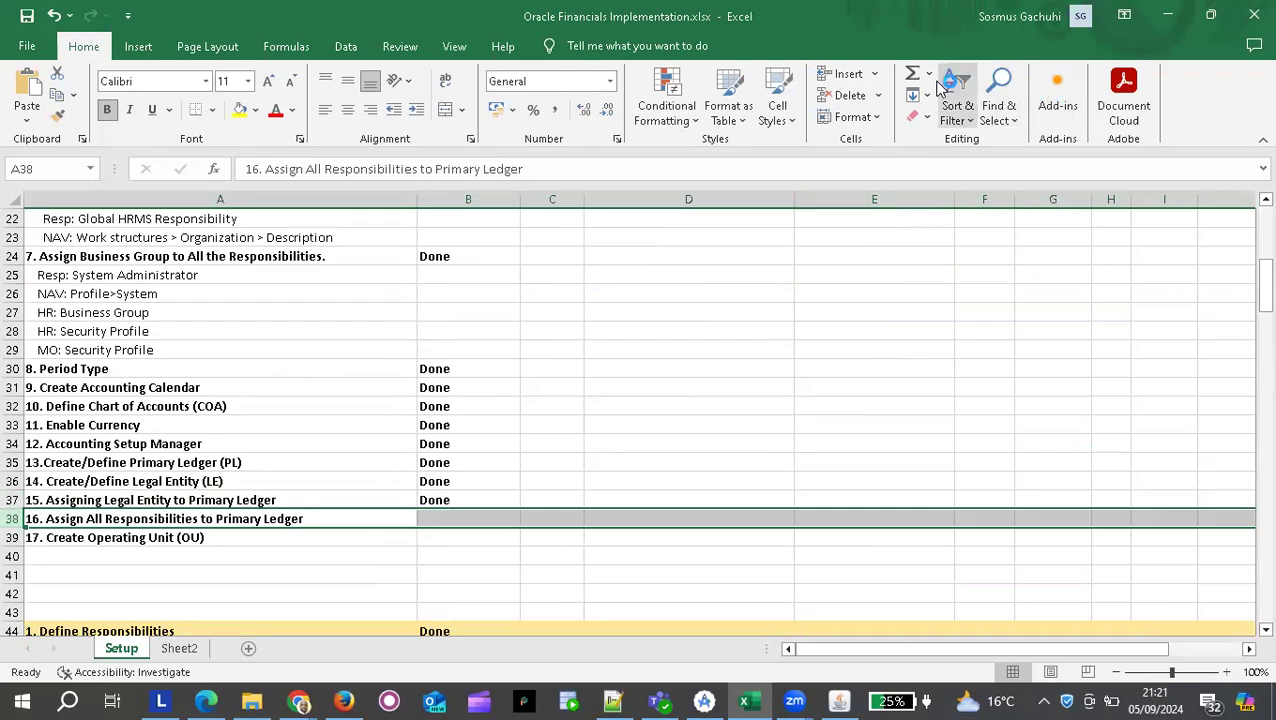
pyautogui.click(830, 74)
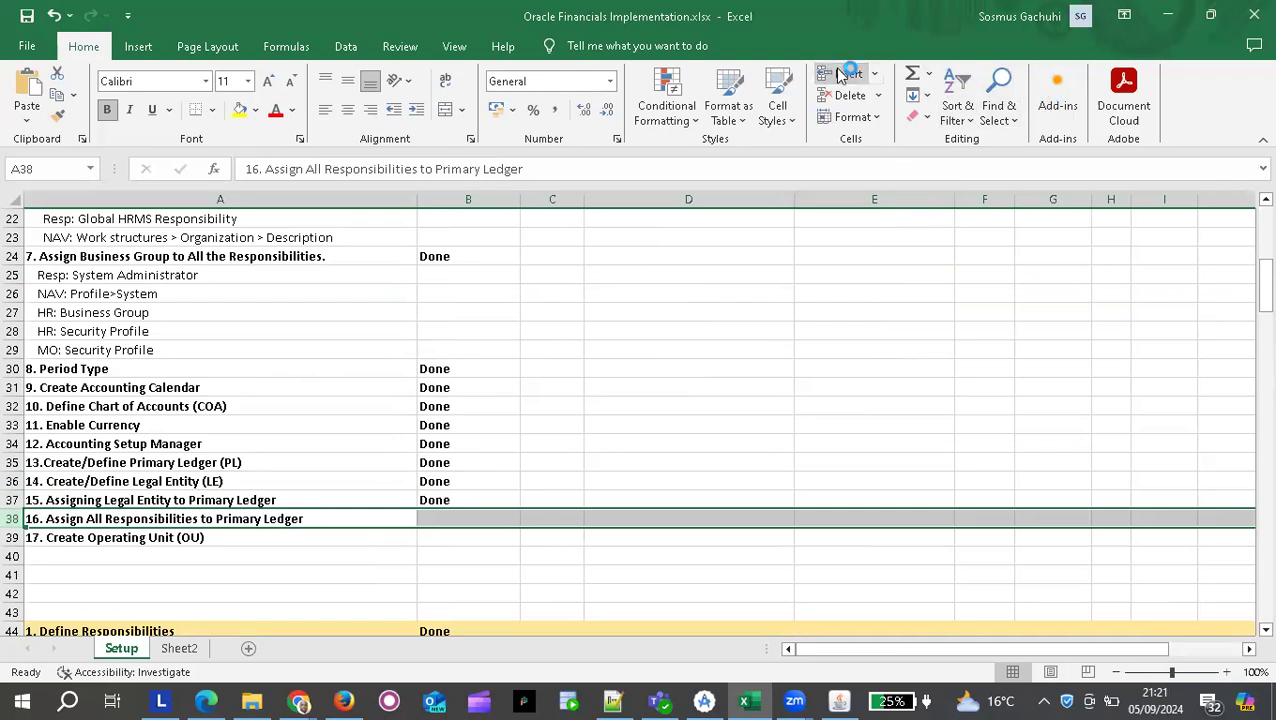
pyautogui.click(51, 517)
pyautogui.write('16')
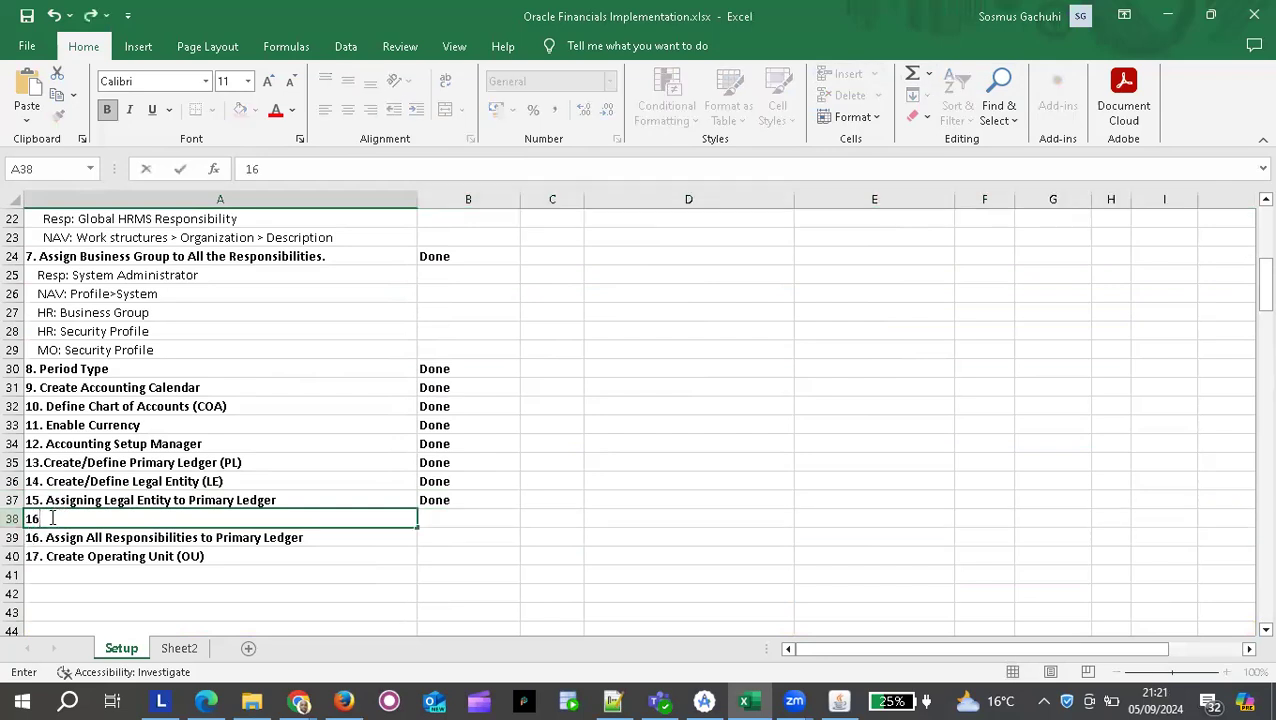
pyautogui.write('. Assign ')
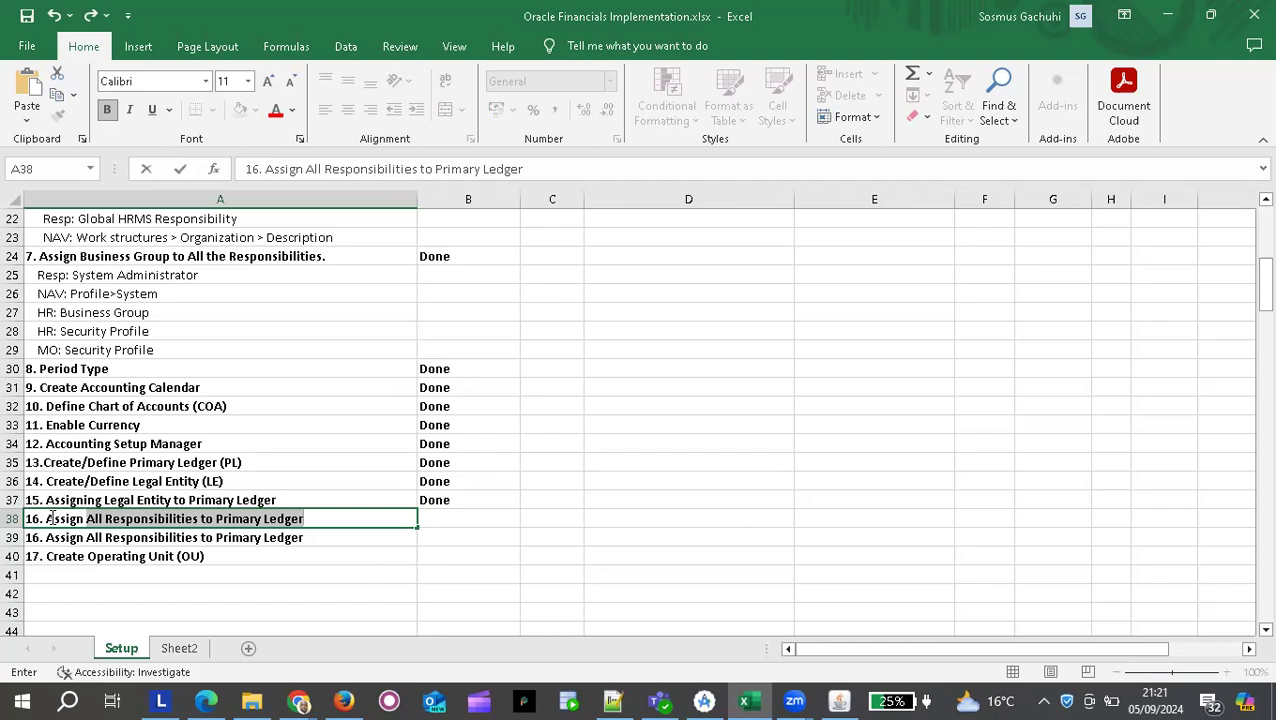
pyautogui.write('B')
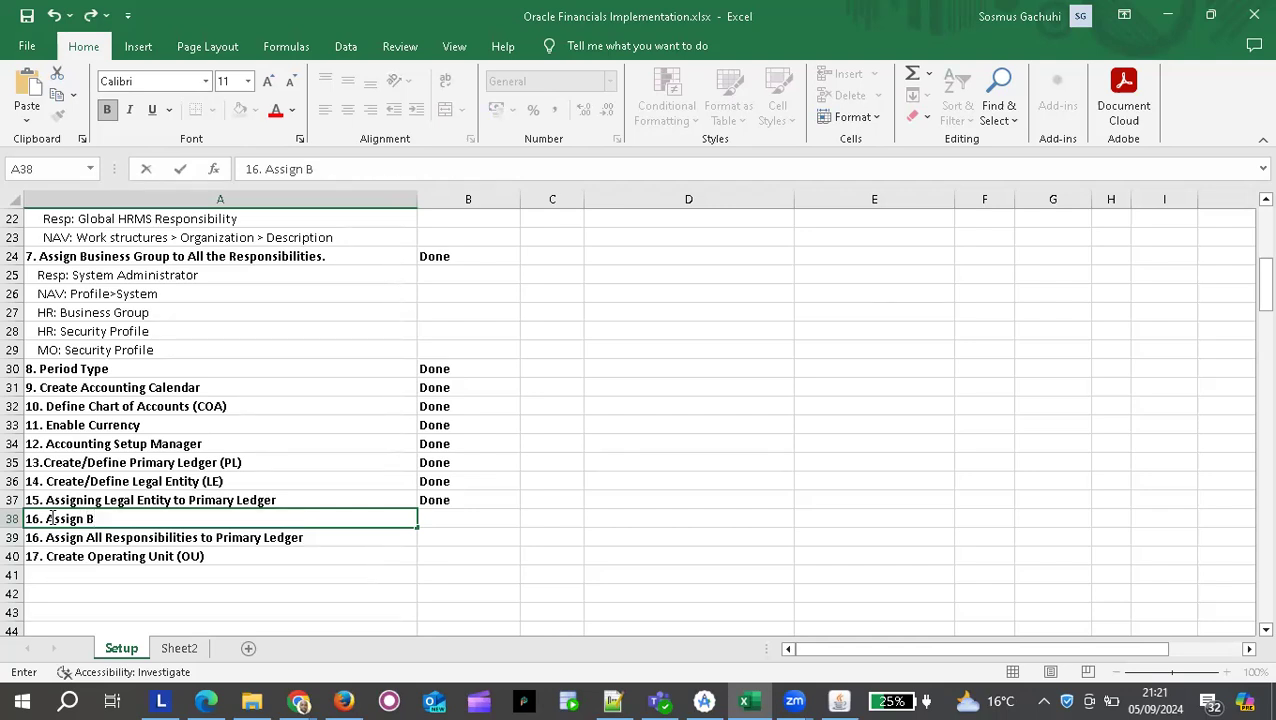
pyautogui.write('alancing Segm')
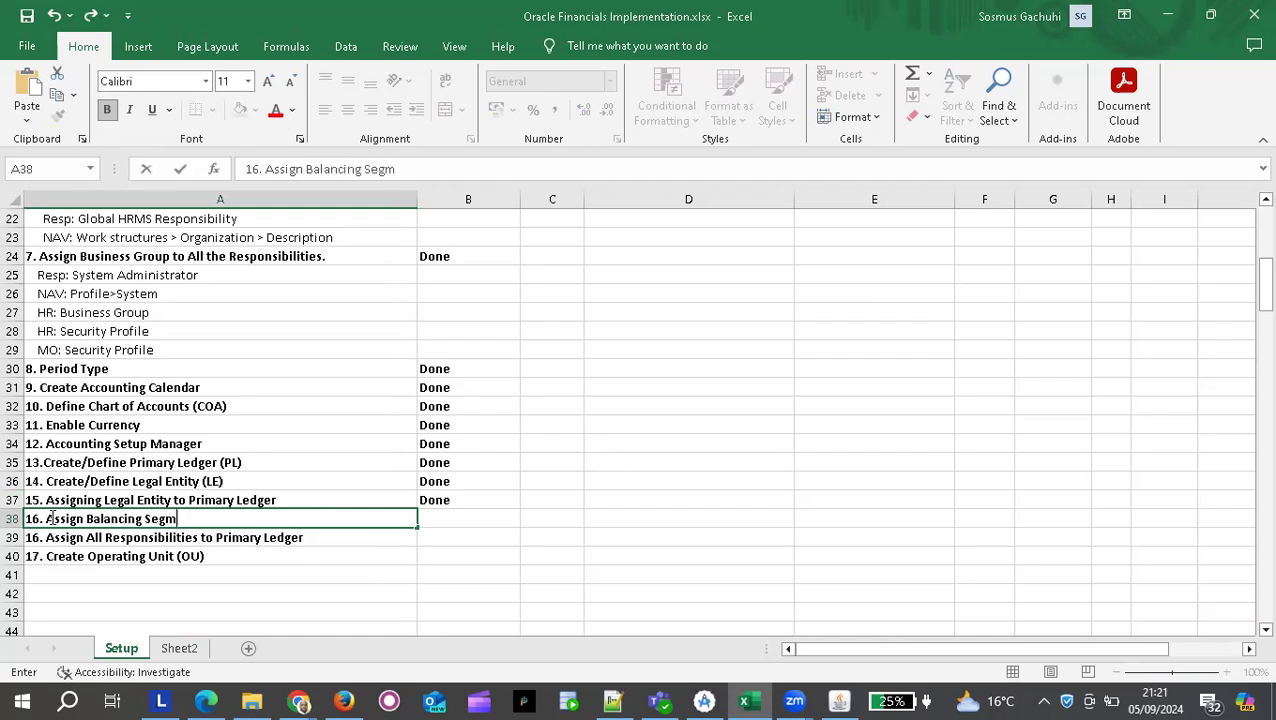
pyautogui.write('ent Value')
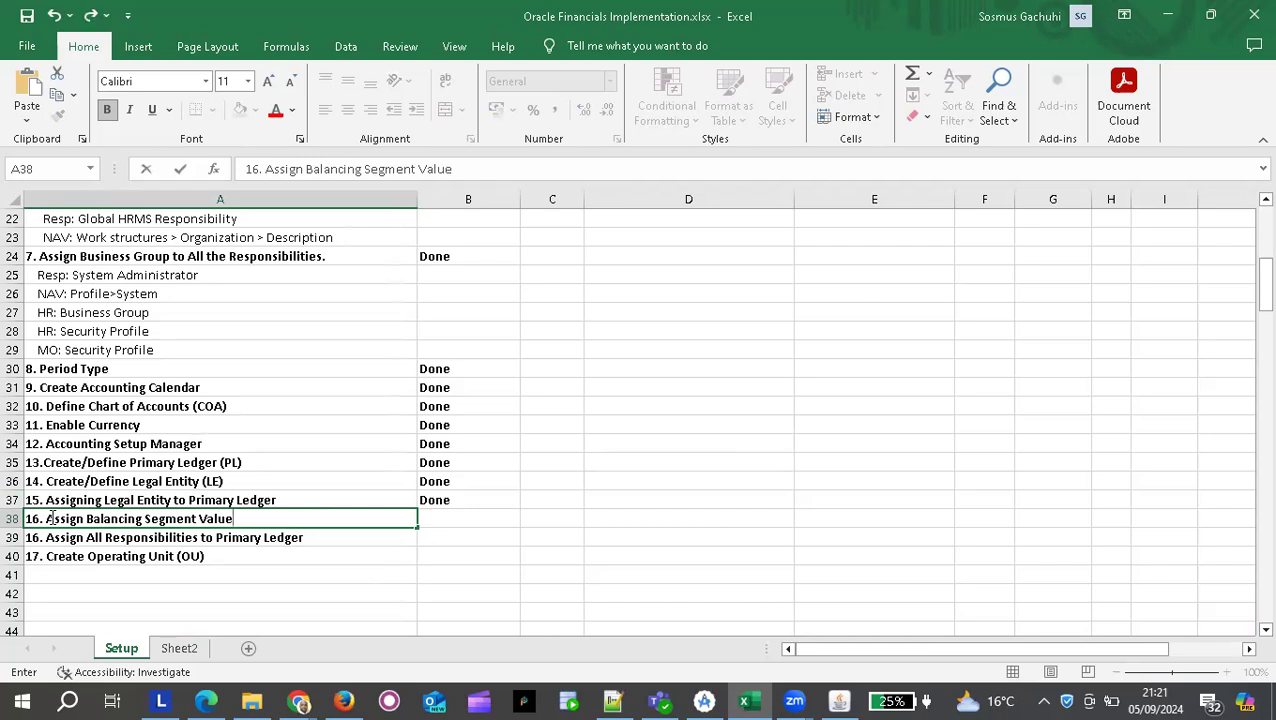
pyautogui.write(' to')
pyautogui.press('BackSpace')
pyautogui.press('BackSpace')
pyautogui.press('BackSpace')
pyautogui.write('(BSV) to')
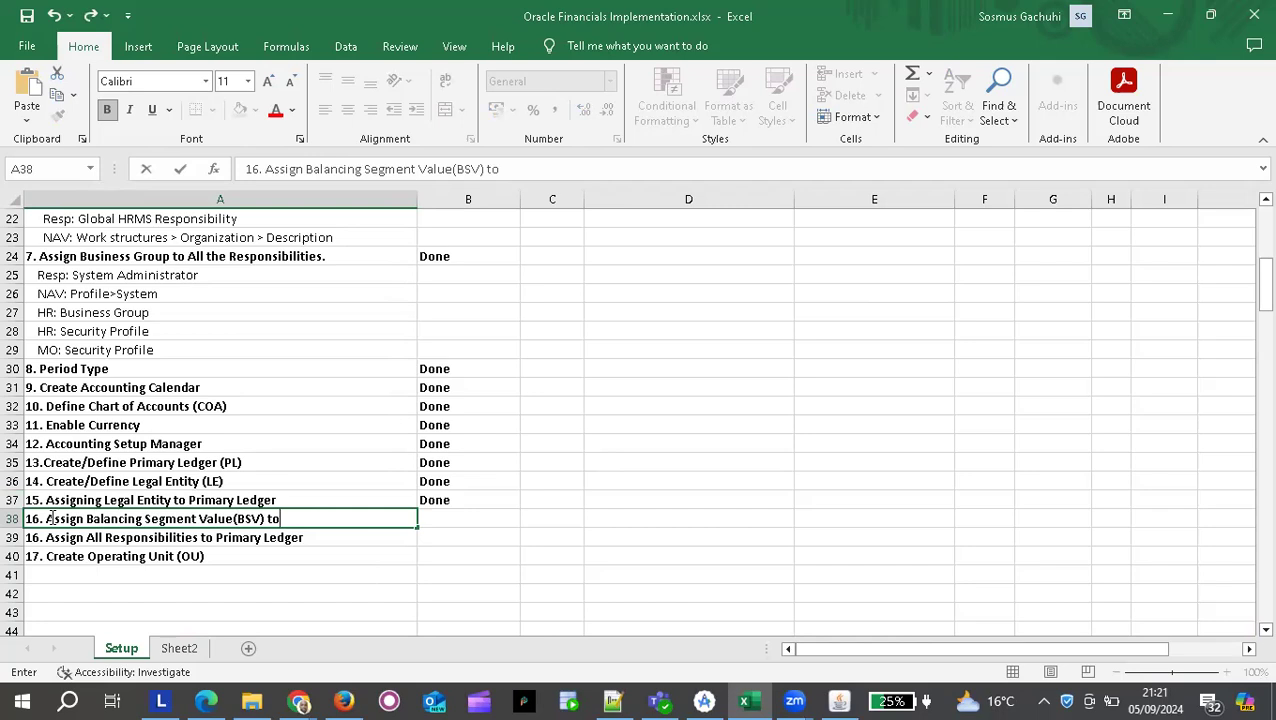
# Complete the checklist entry in cell A38 as "16. Assign Balancing Segment Value(BSV) to Legal Entity", correcting the spelling of "Legal".
pyautogui.write(' Leagal Entity')
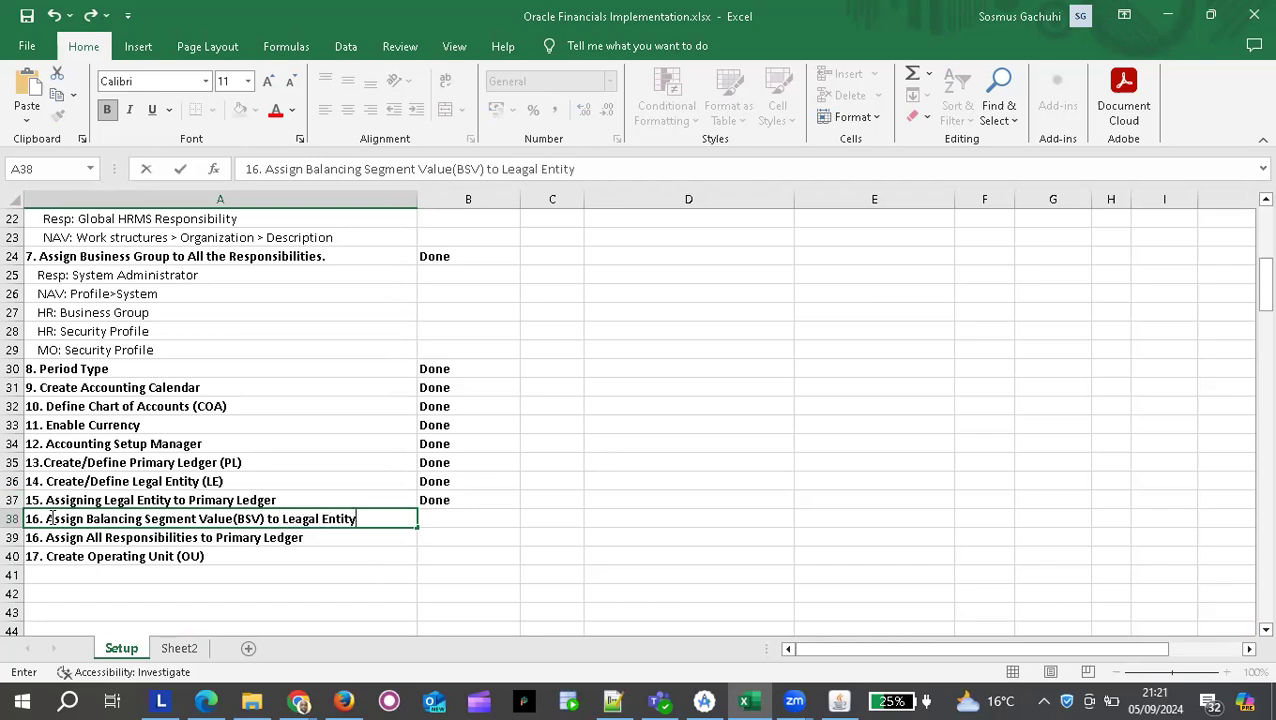
pyautogui.press('Tab')
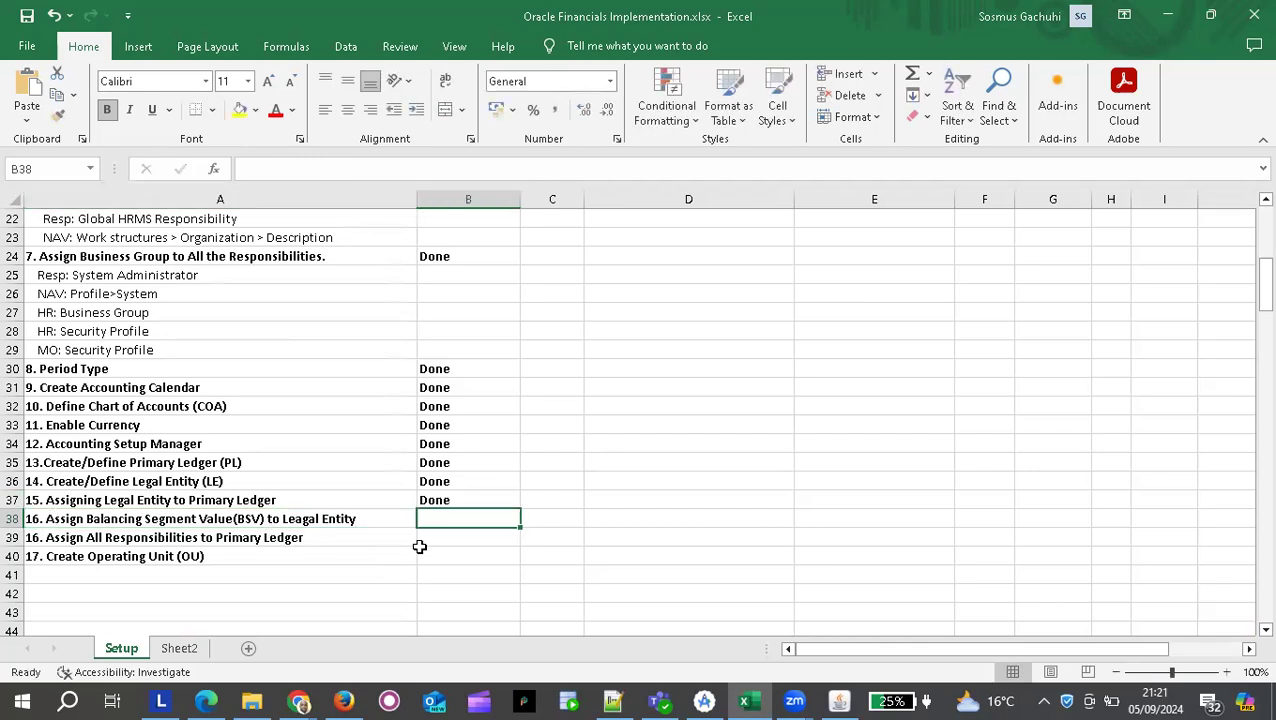
pyautogui.click(494, 386)
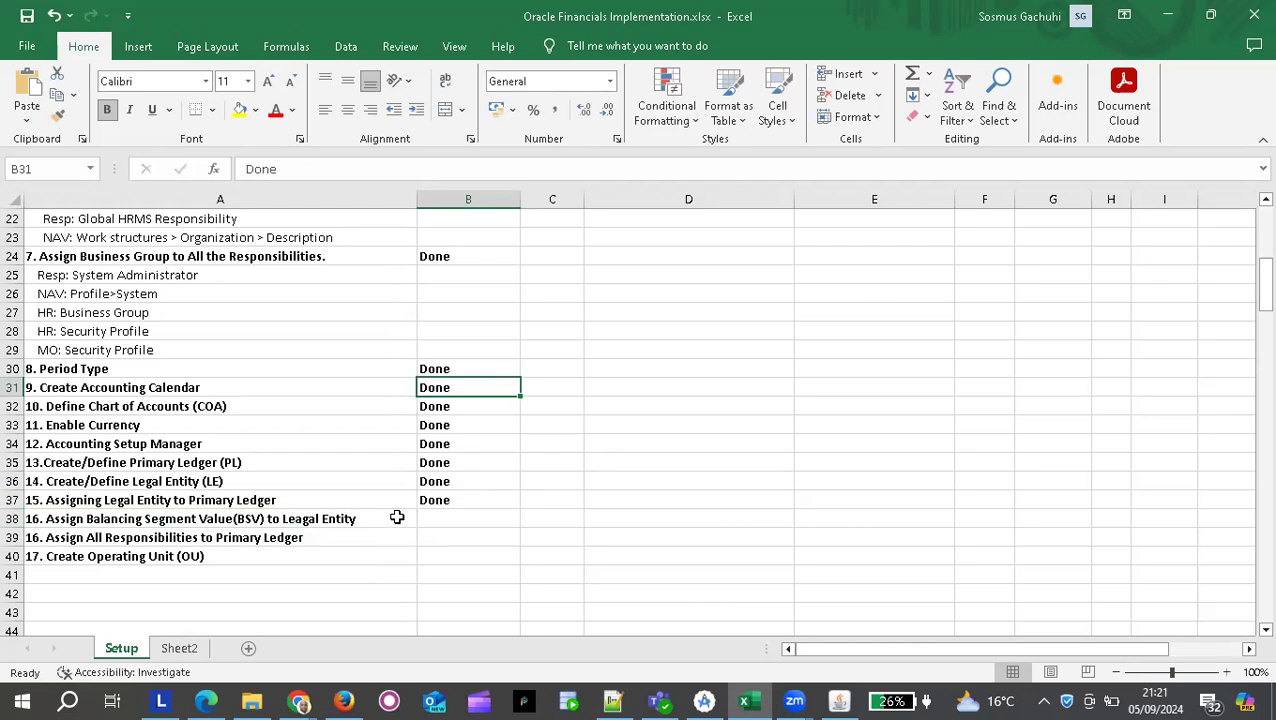
pyautogui.click(148, 518)
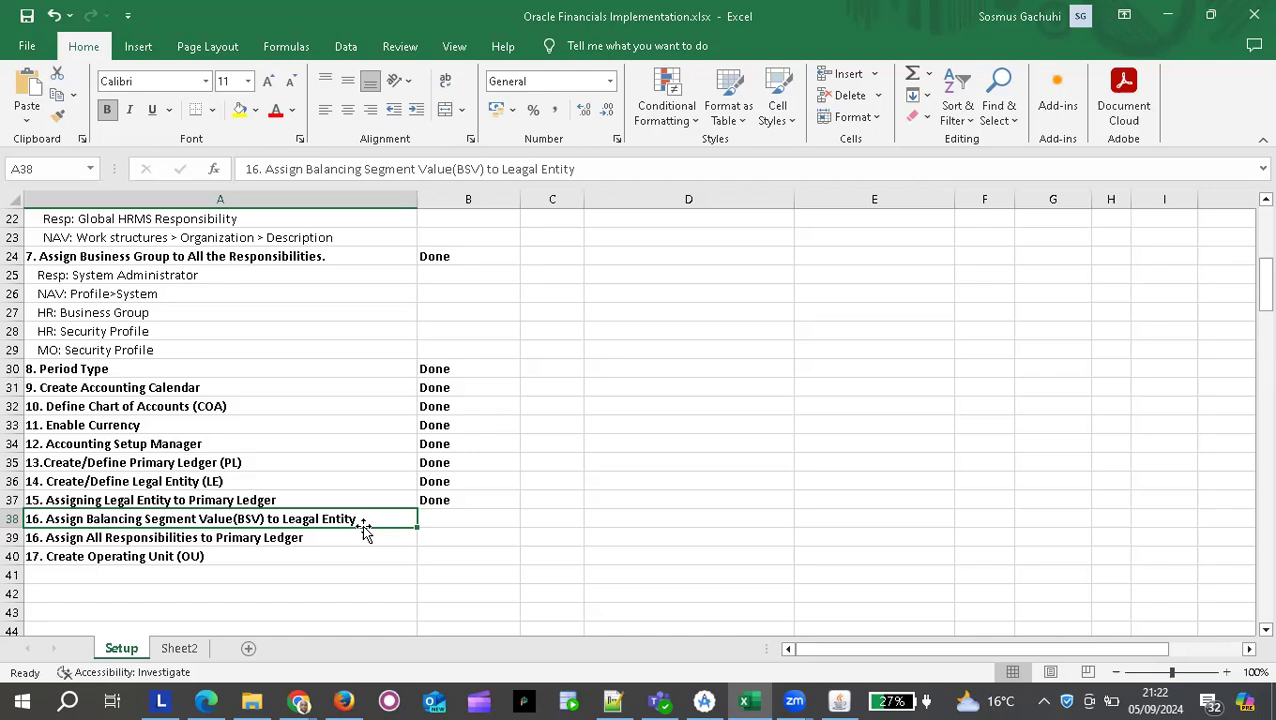
pyautogui.doubleClick(298, 518)
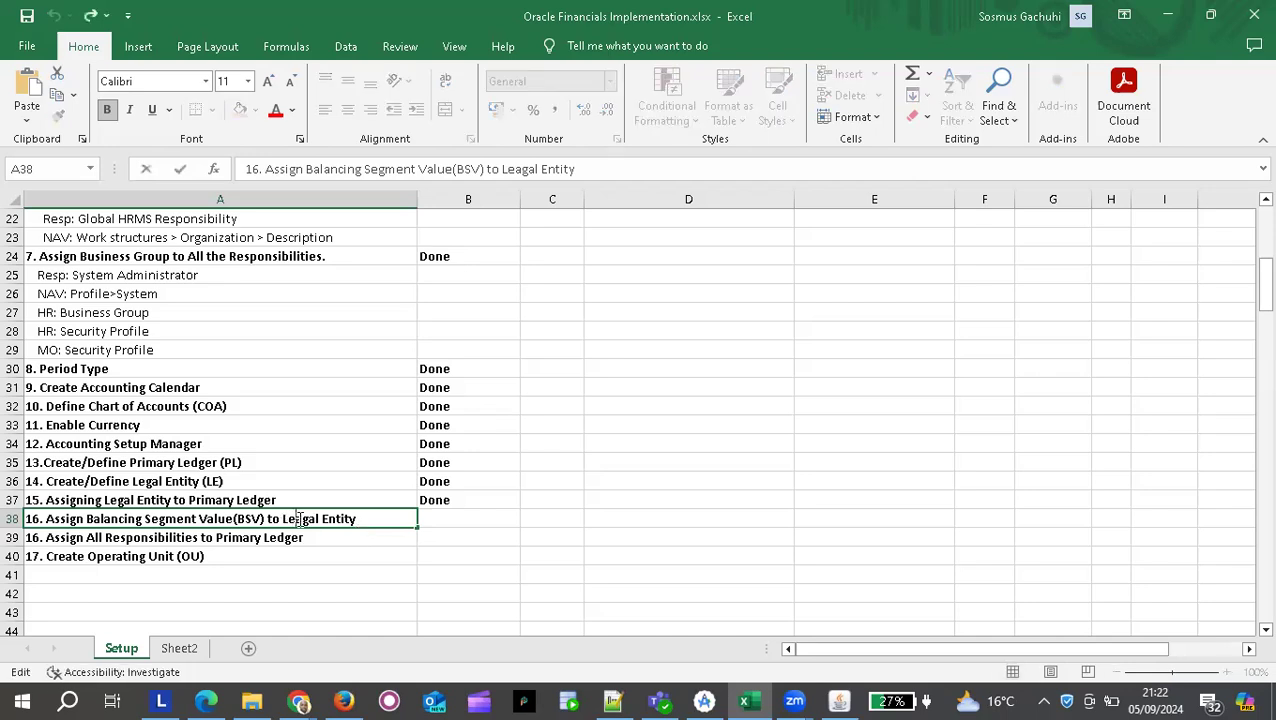
pyautogui.press('Delete')
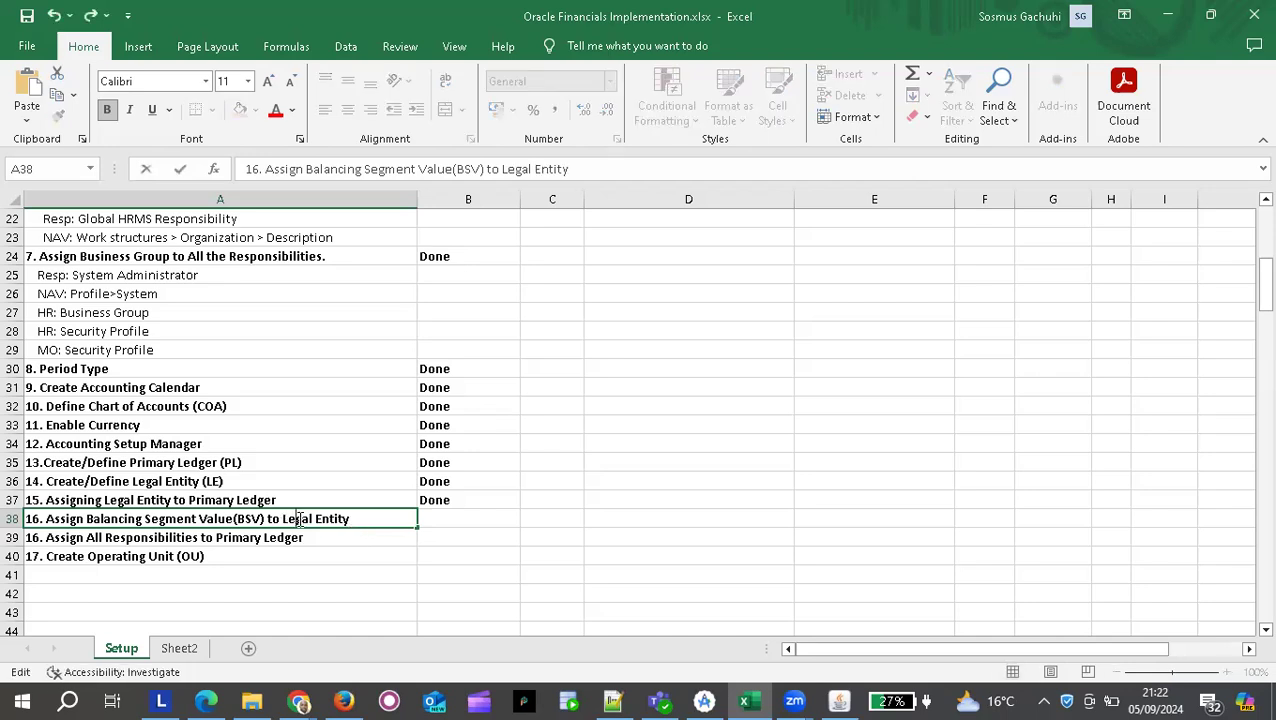
pyautogui.click(436, 515)
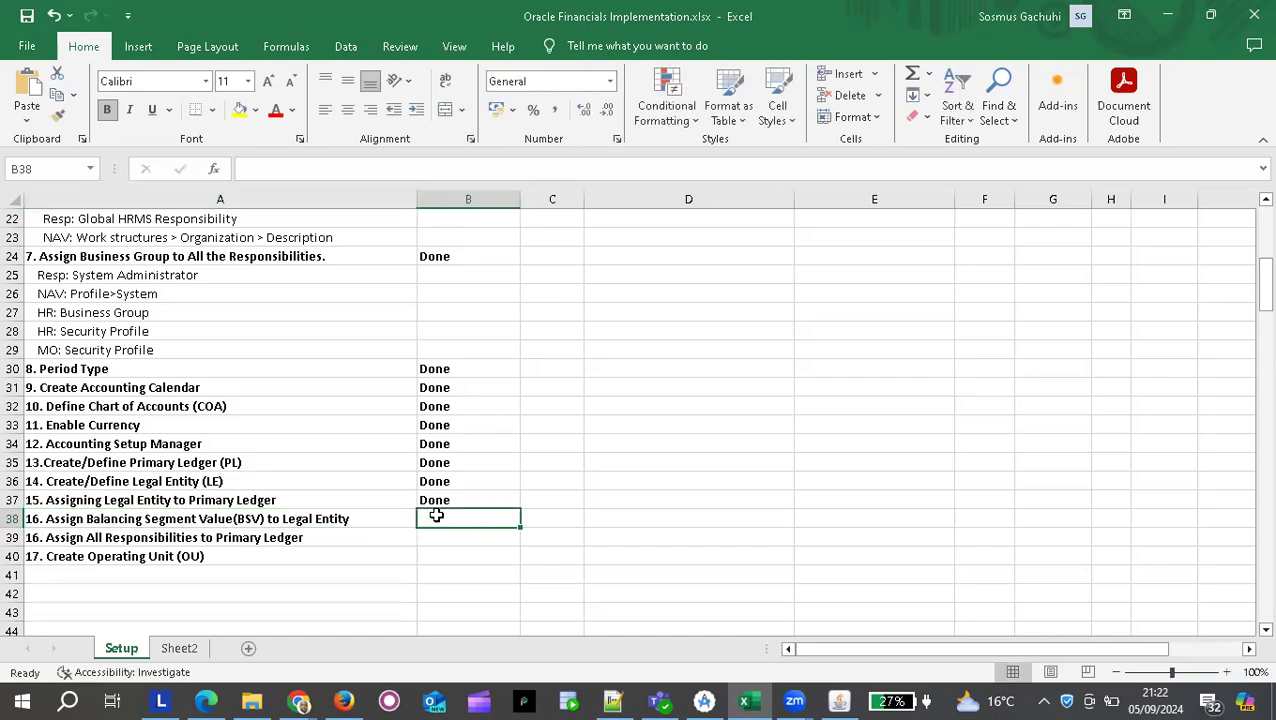
pyautogui.click(197, 518)
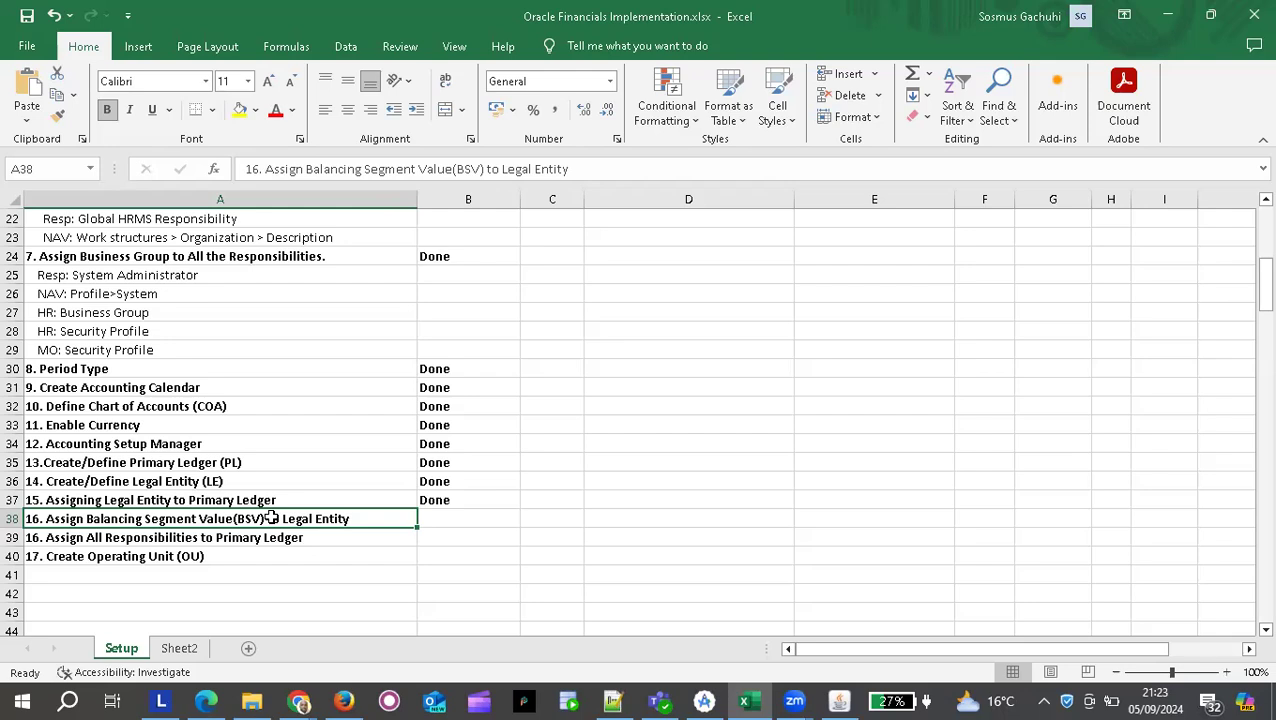
# Switch to Accounting Setup Manager in the browser and open the balancing segment value assignments of the Tad Limited legal entity for updating.
pyautogui.hotkey('alt', 'Tab')
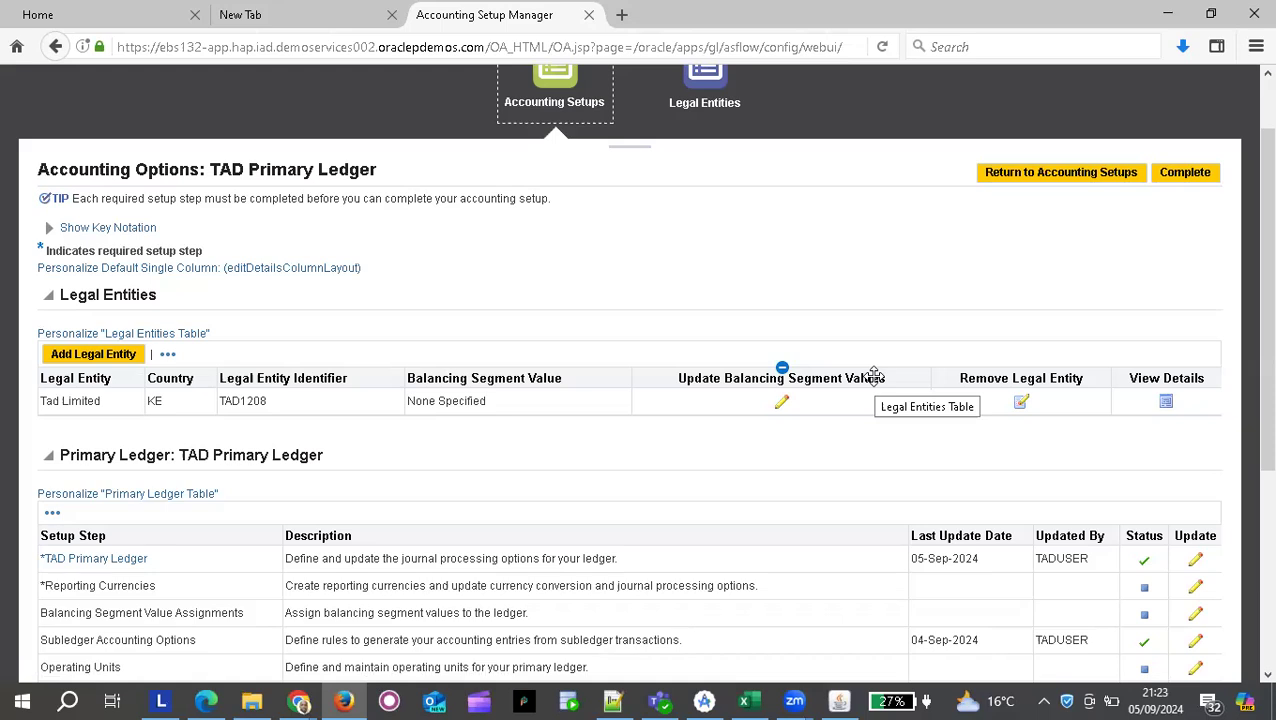
pyautogui.click(782, 406)
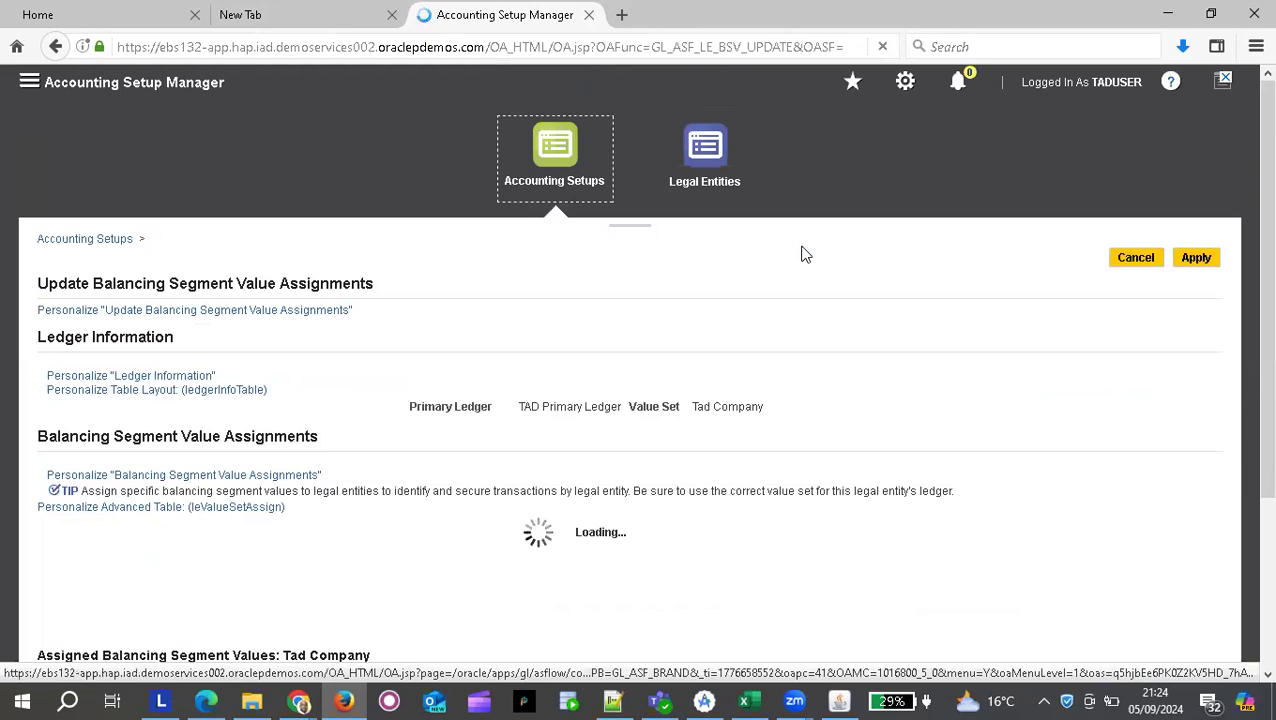
pyautogui.scroll(-3, 645, 443)
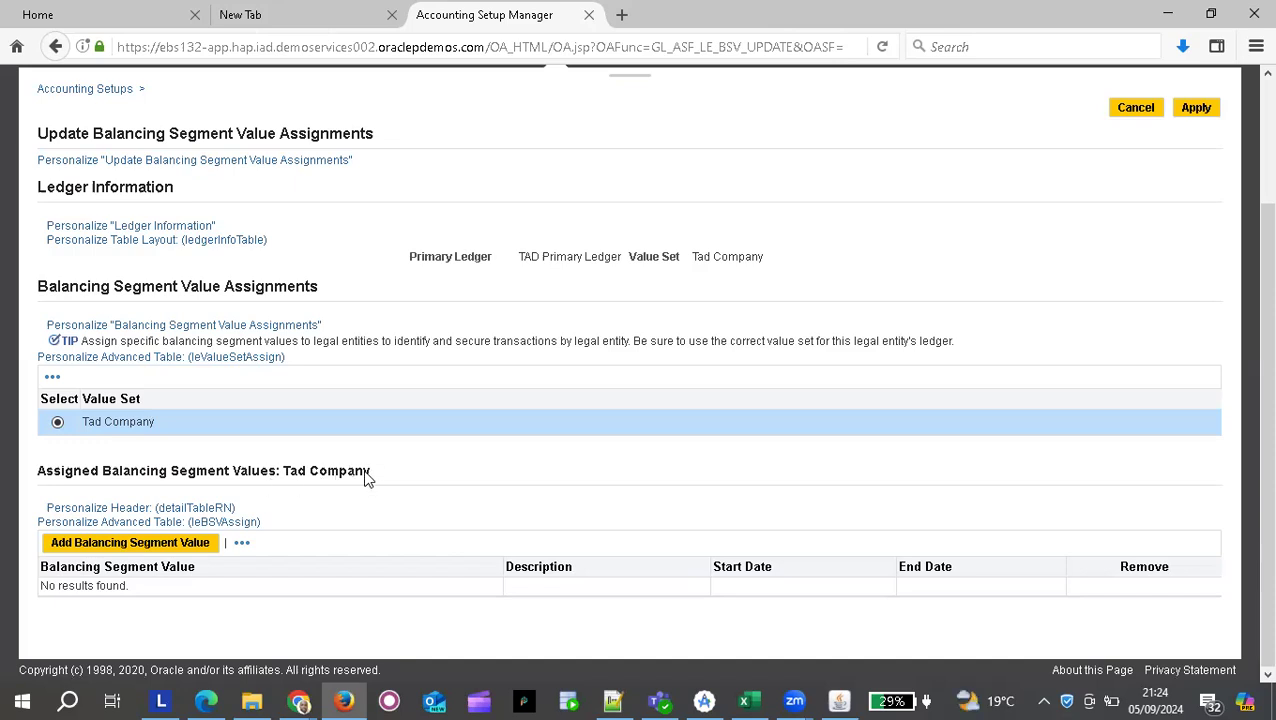
# Search all available balancing segment values, add 01 (Marketing) to the Tad Company value set, and apply the assignment.
pyautogui.click(110, 545)
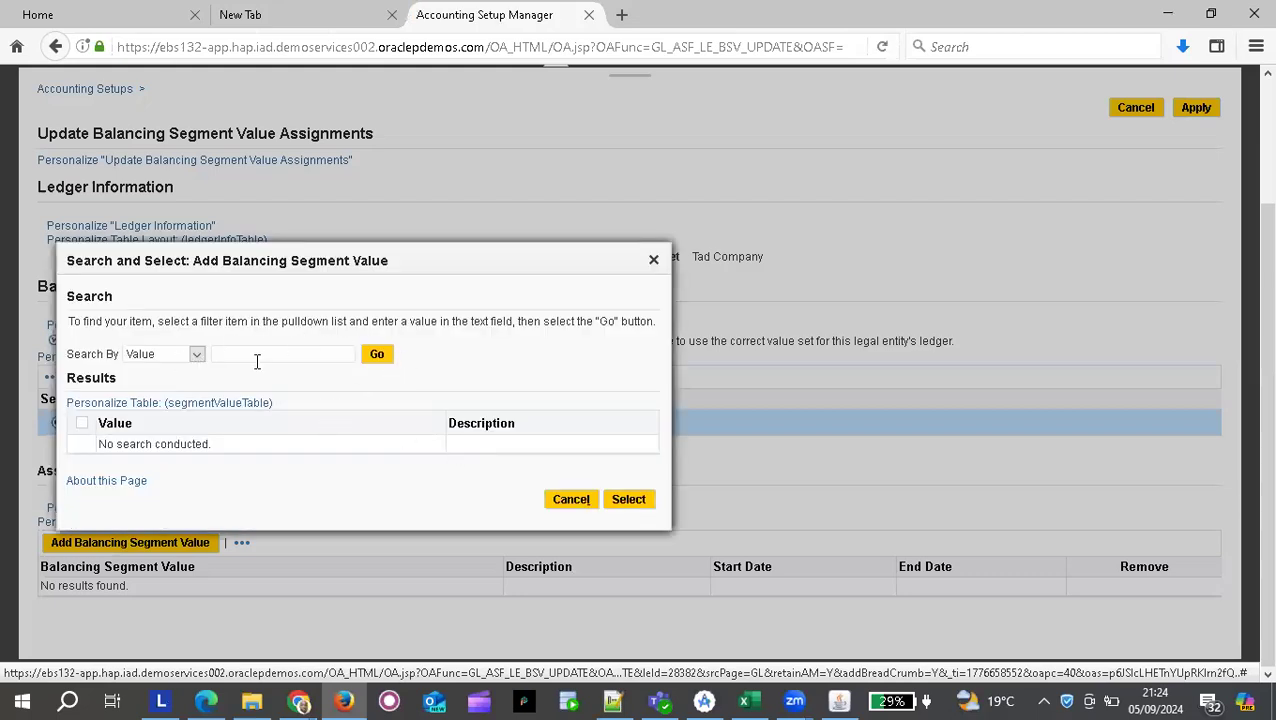
pyautogui.click(380, 358)
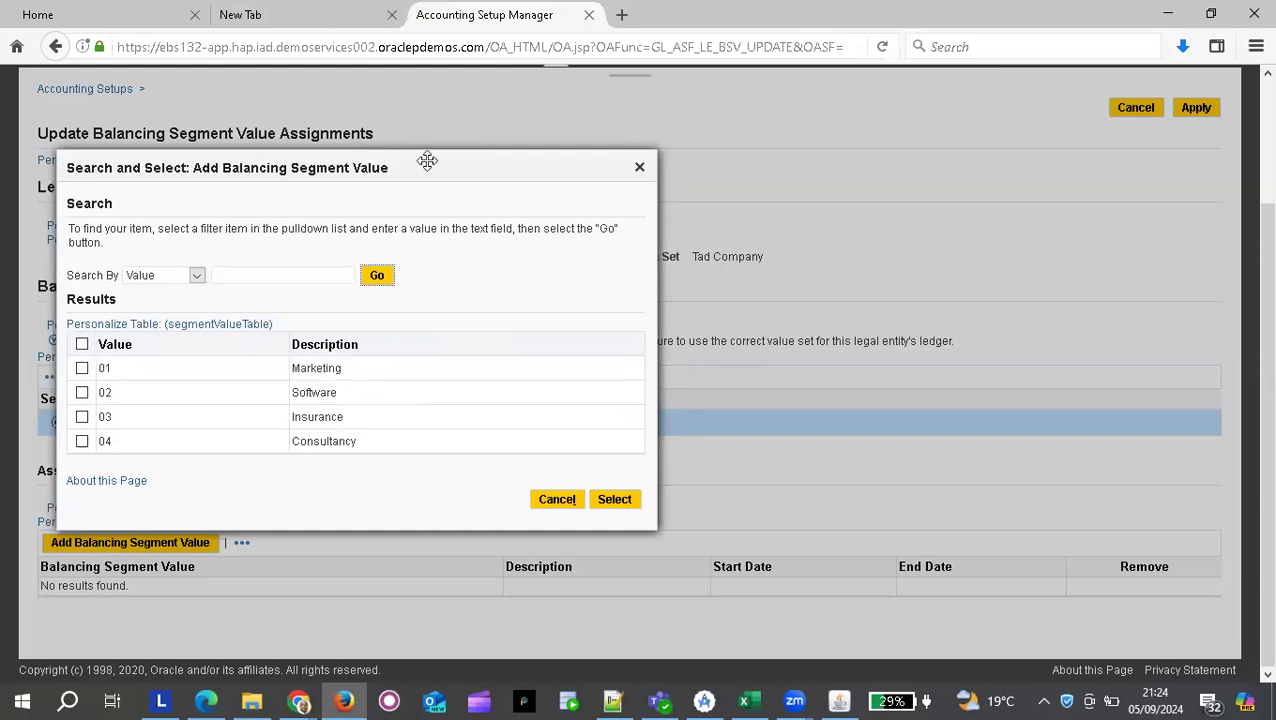
pyautogui.moveTo(421, 166); pyautogui.dragTo(765, 187)
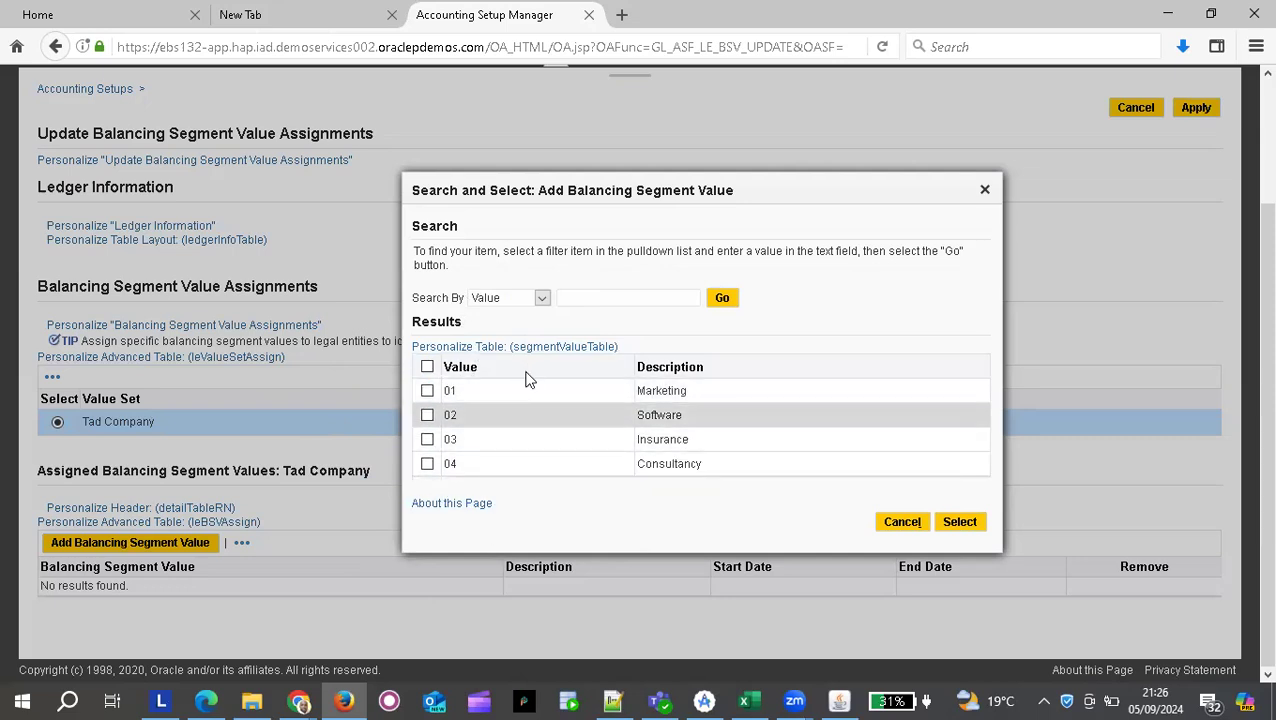
pyautogui.click(427, 391)
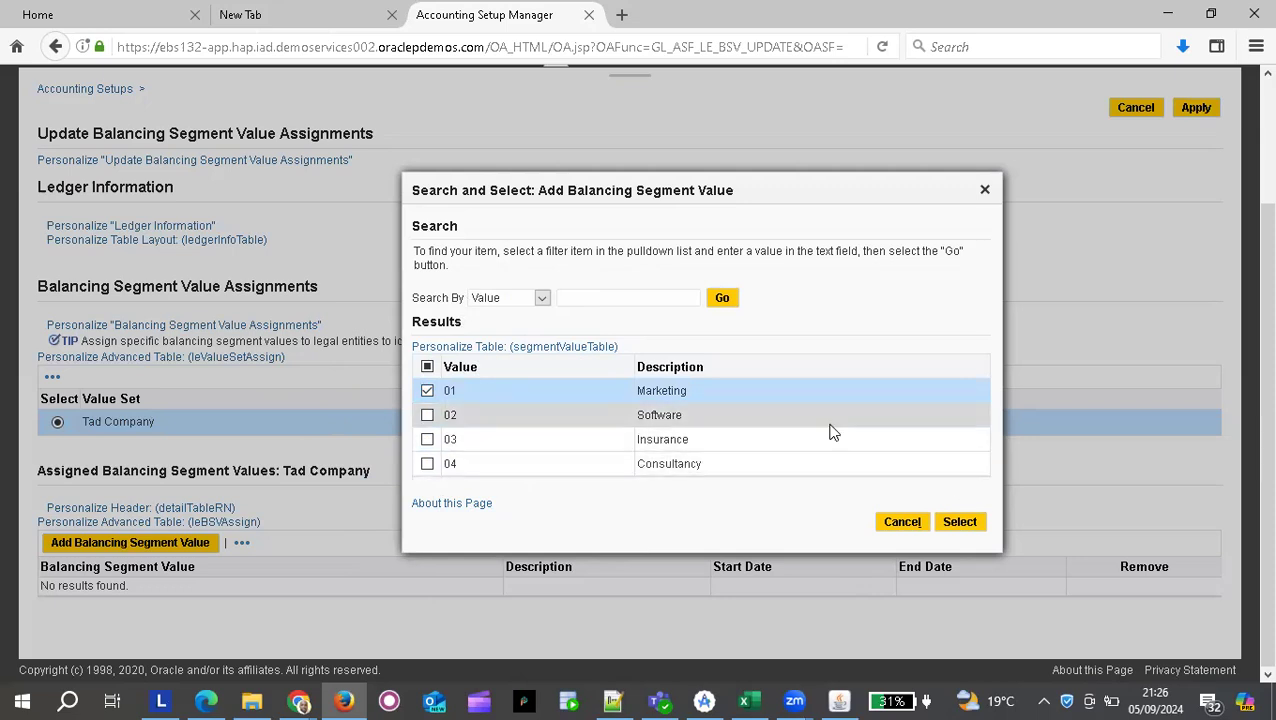
pyautogui.click(427, 414)
pyautogui.click(427, 414)
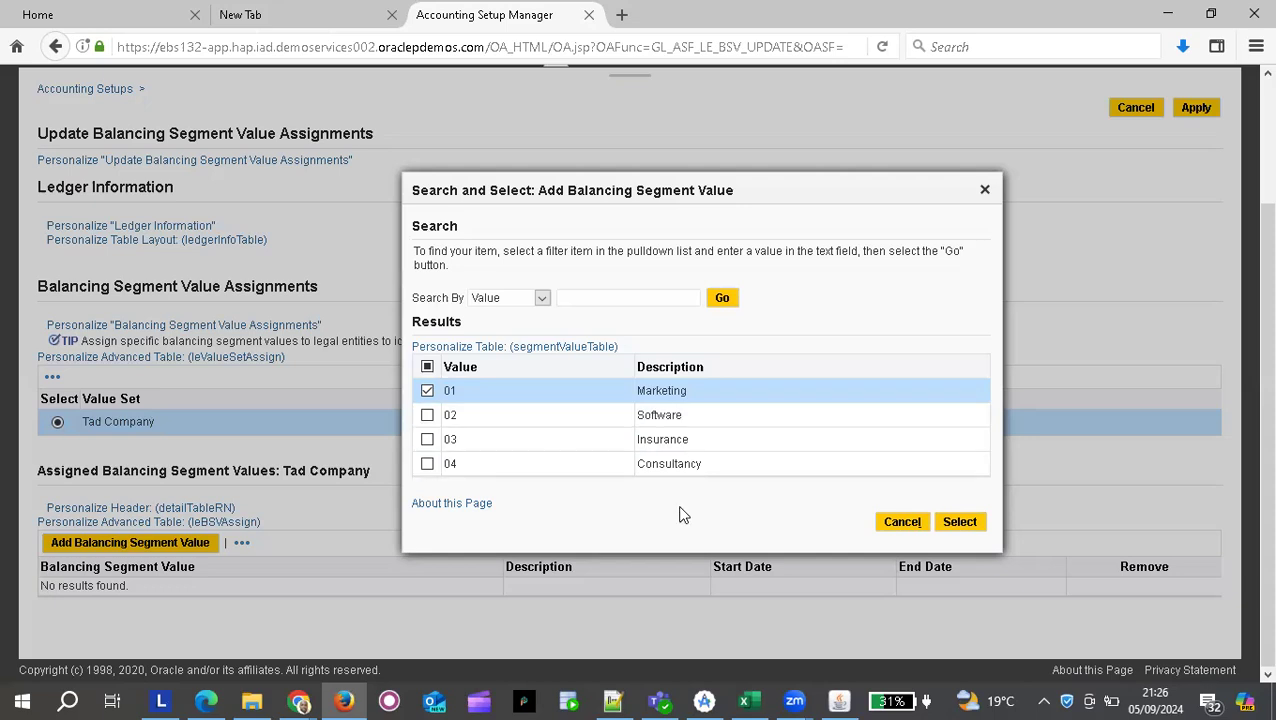
pyautogui.click(960, 522)
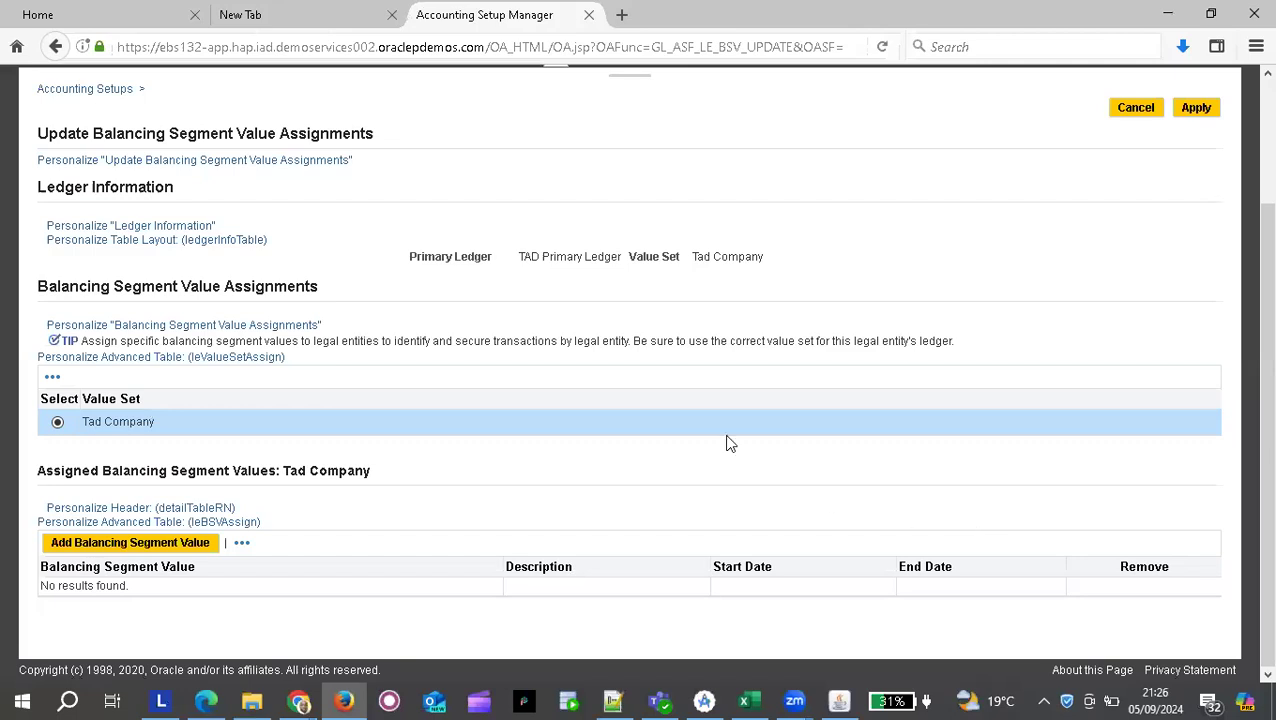
pyautogui.scroll(-1, 707, 428)
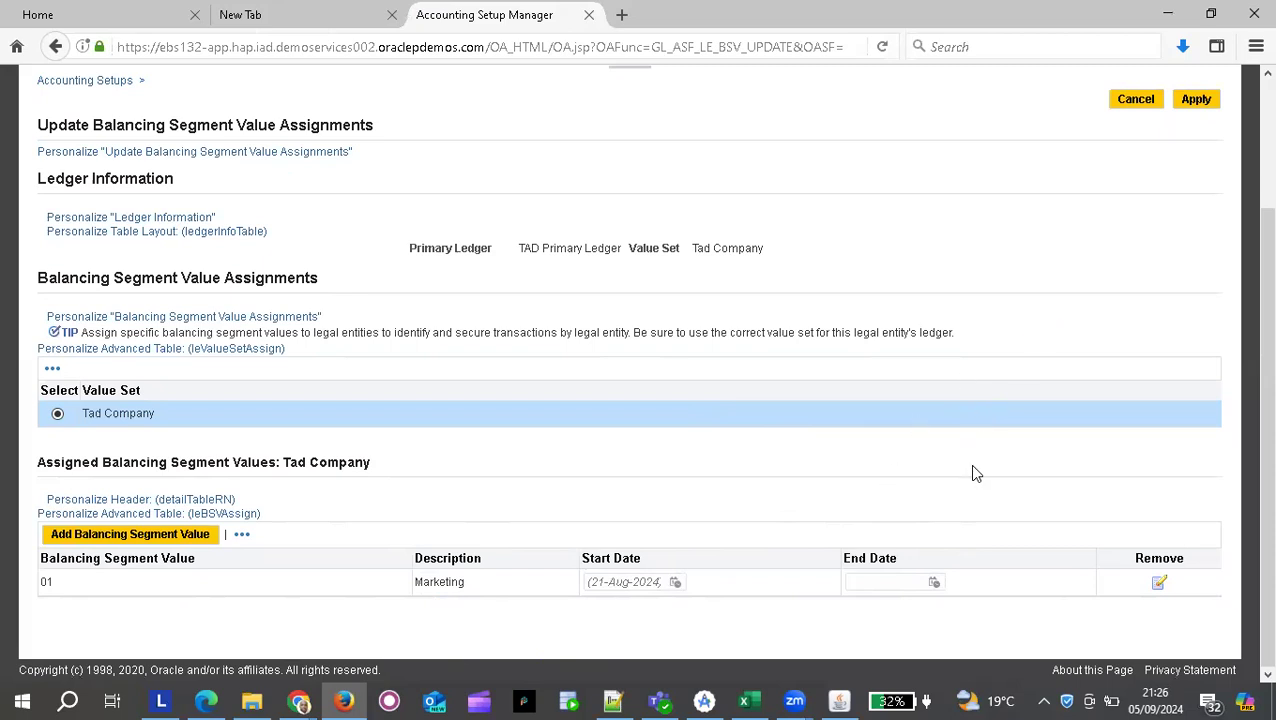
pyautogui.click(1198, 101)
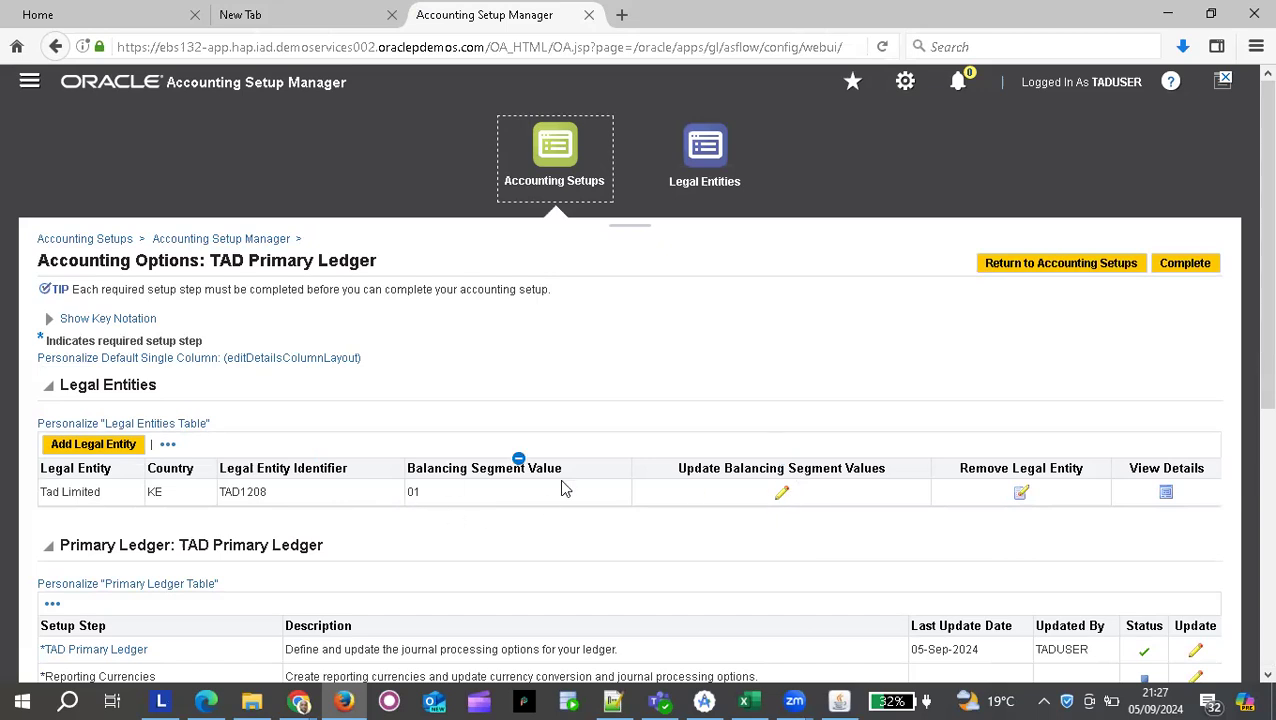
# Review the TAD Primary Ledger accounting options, examining the legal entity's balancing segment value and the status of each setup step.
pyautogui.scroll(-1, 490, 509)
pyautogui.scroll(-2, 492, 509)
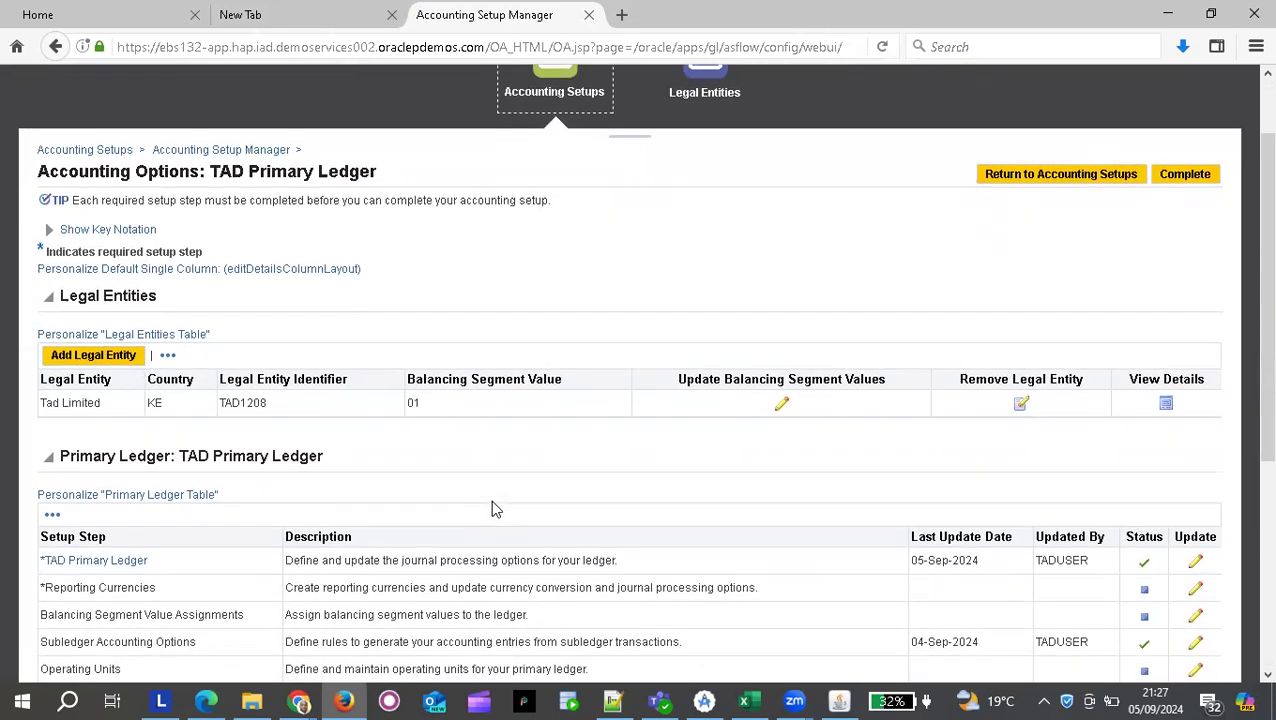
pyautogui.scroll(-1, 492, 509)
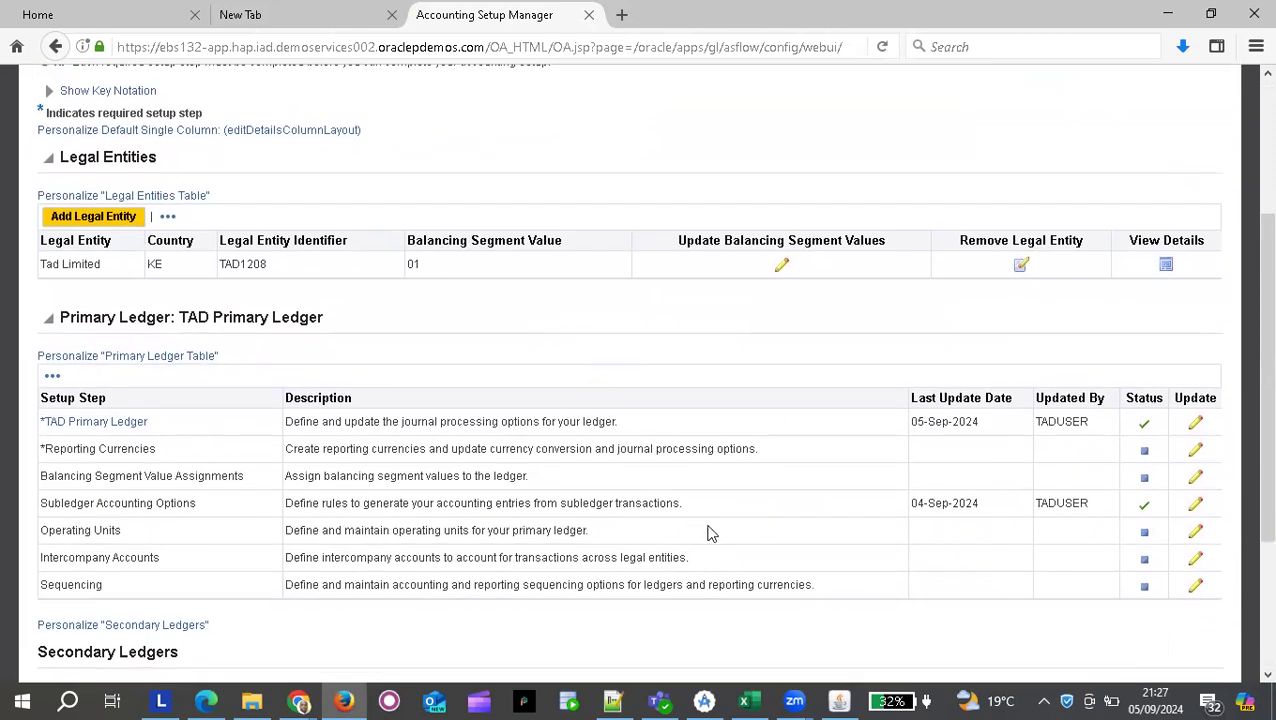
pyautogui.scroll(1, 738, 460)
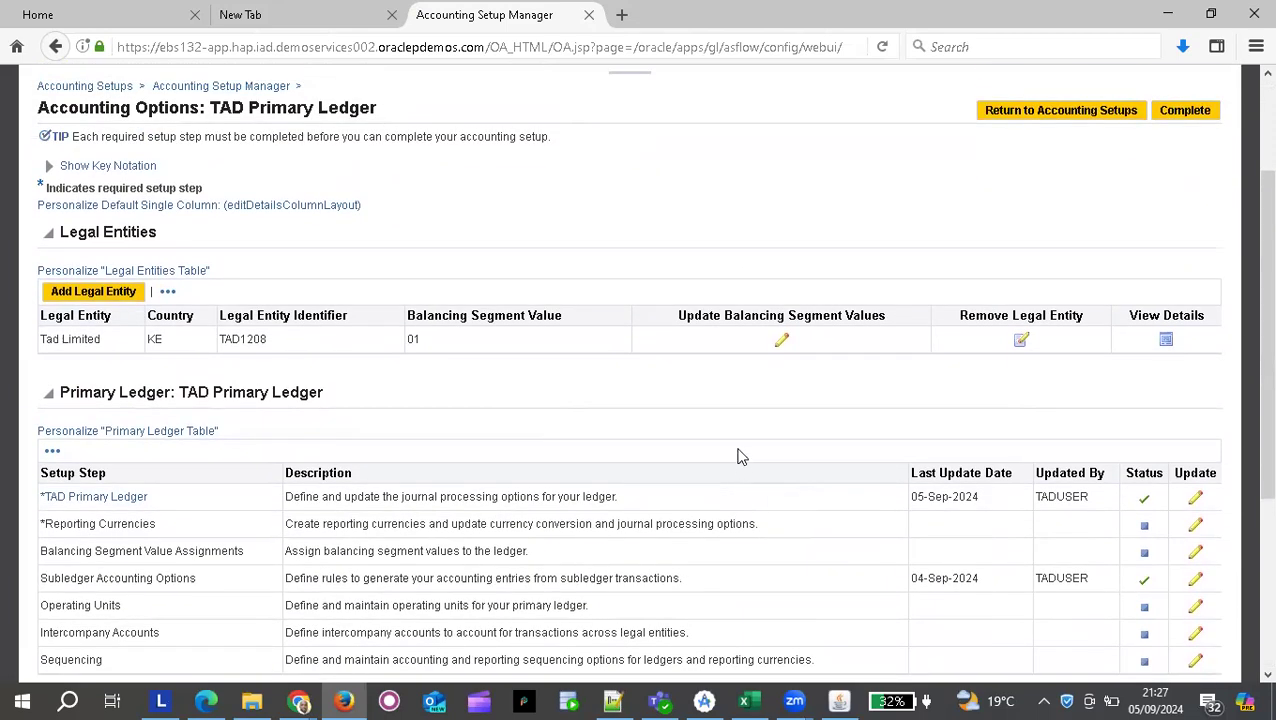
pyautogui.scroll(-1, 732, 425)
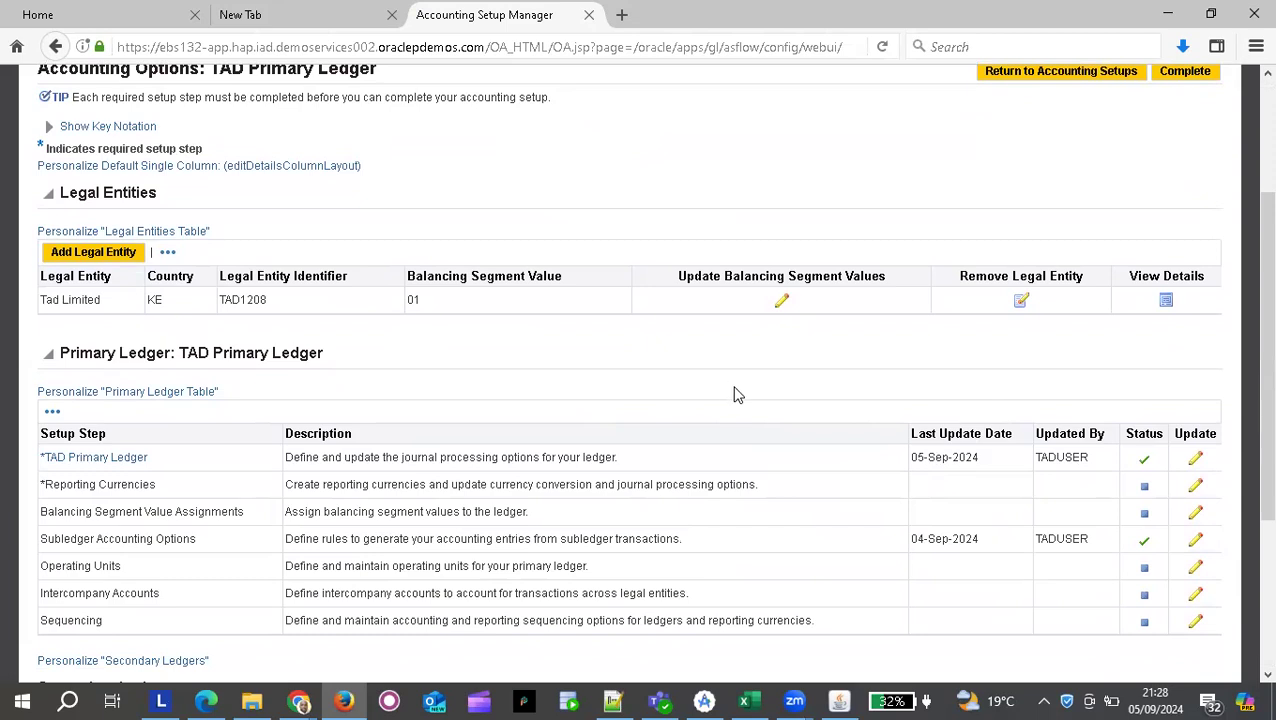
pyautogui.scroll(2, 705, 389)
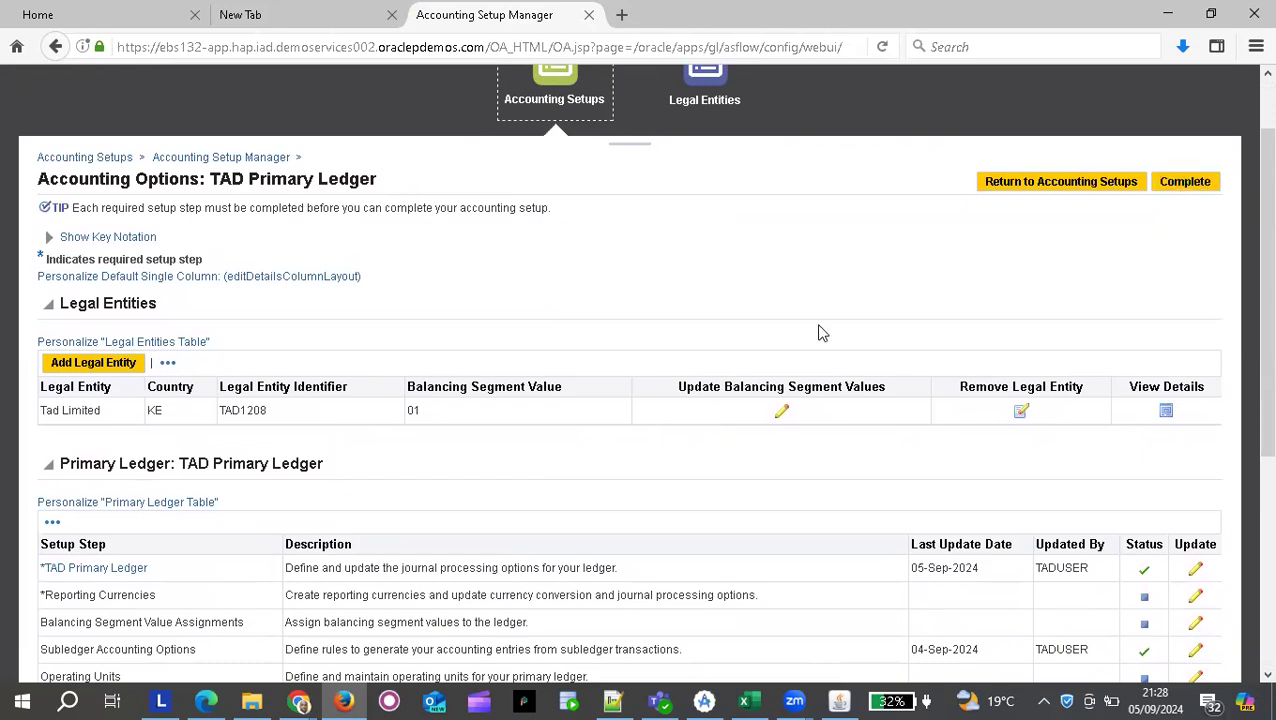
pyautogui.scroll(-2, 819, 333)
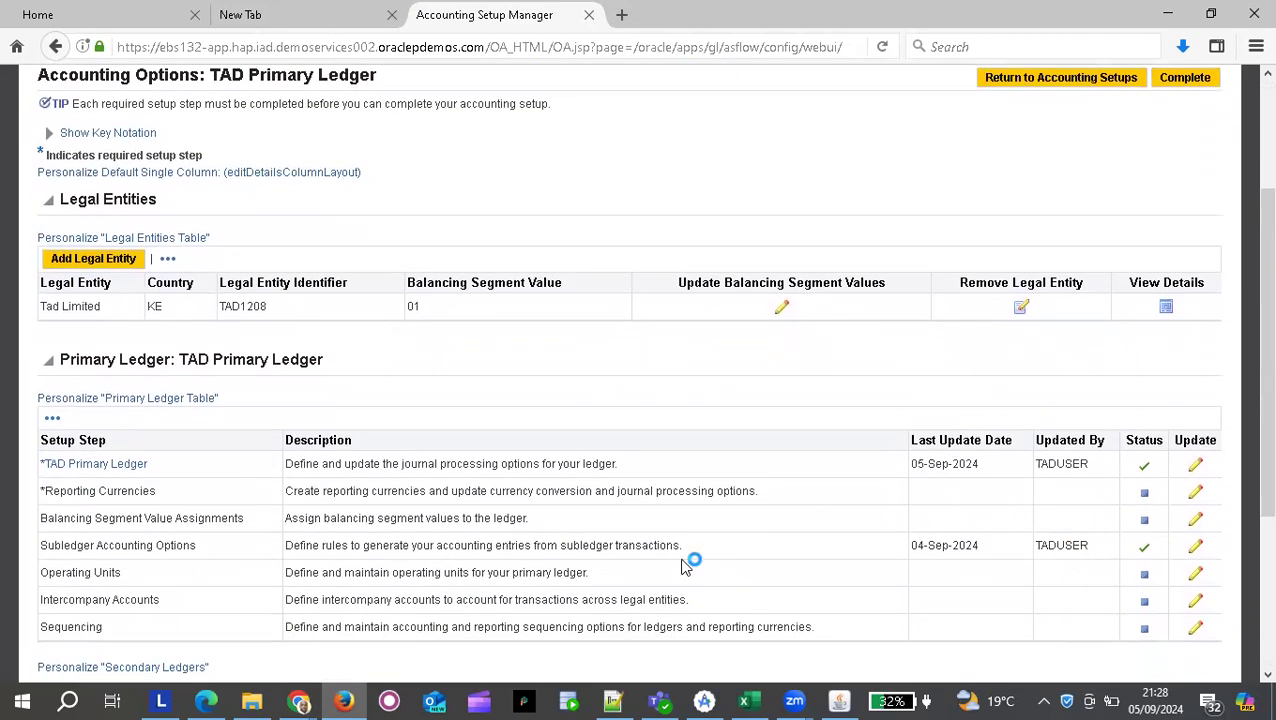
pyautogui.scroll(3, 757, 366)
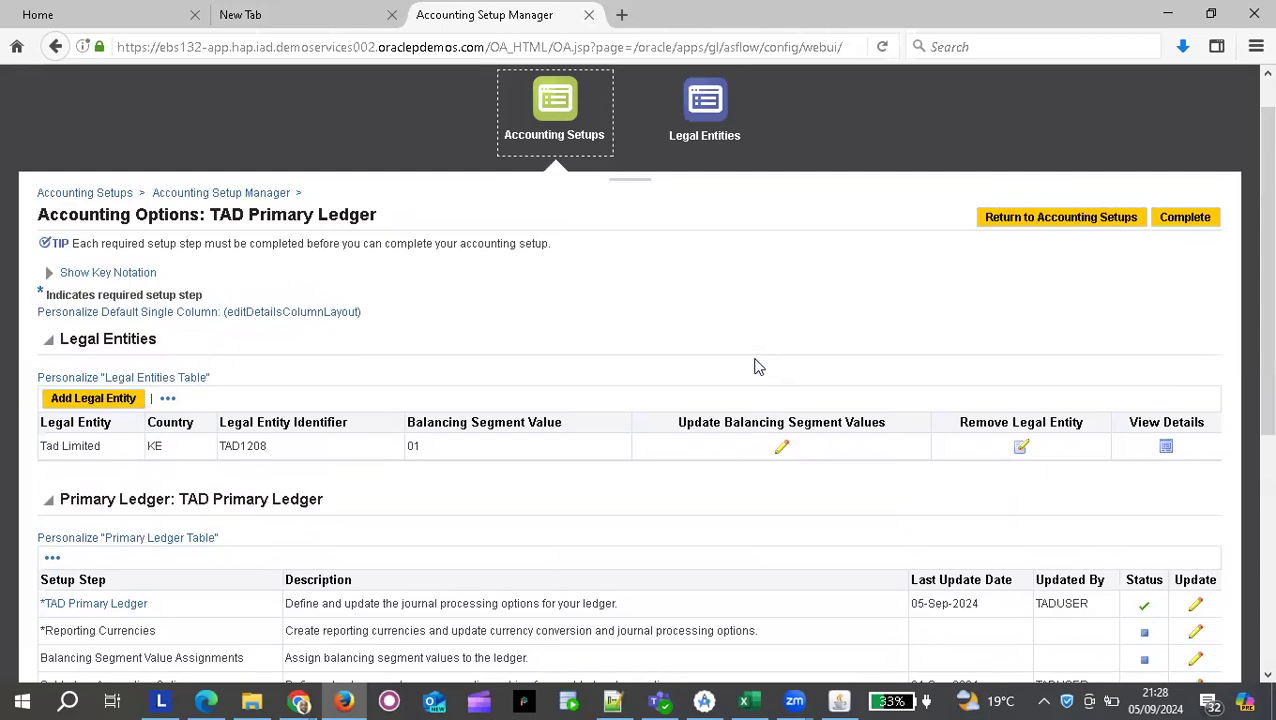
# Complete the accounting setup for TAD Primary Ledger, highlight the submitted concurrent request's ID, and return to the Accounting Setups page.
pyautogui.click(1186, 218)
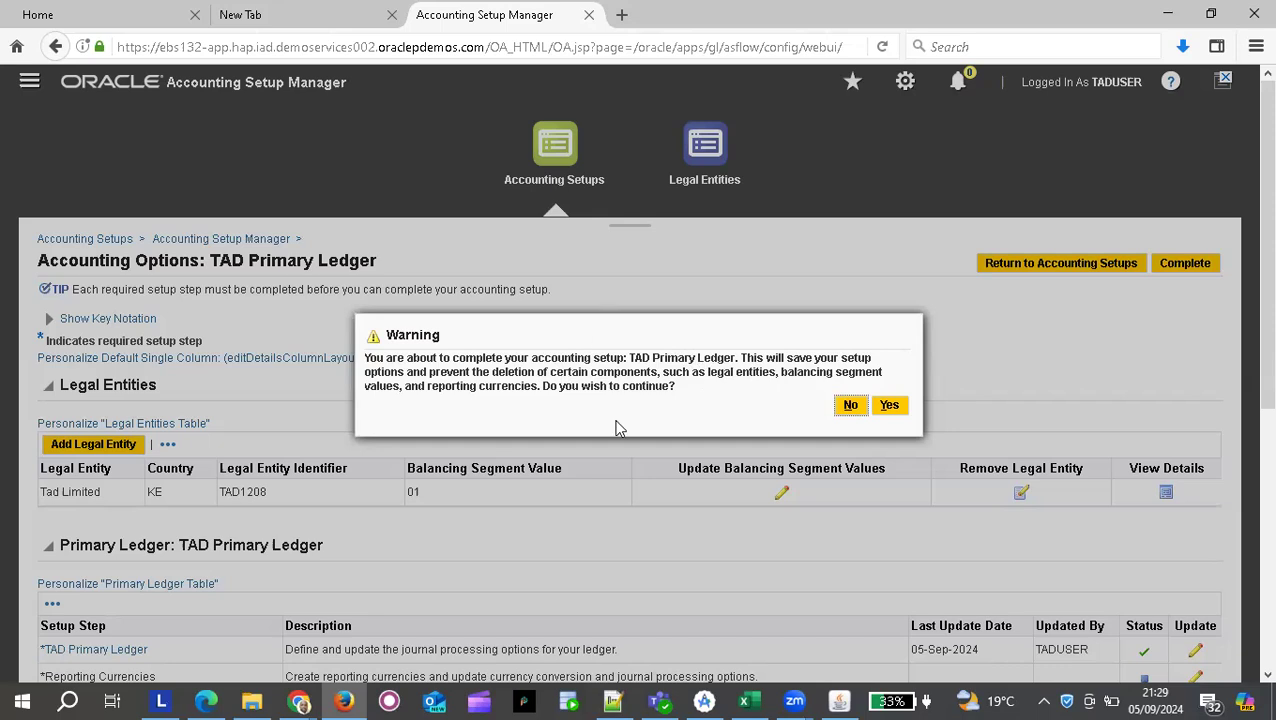
pyautogui.click(891, 410)
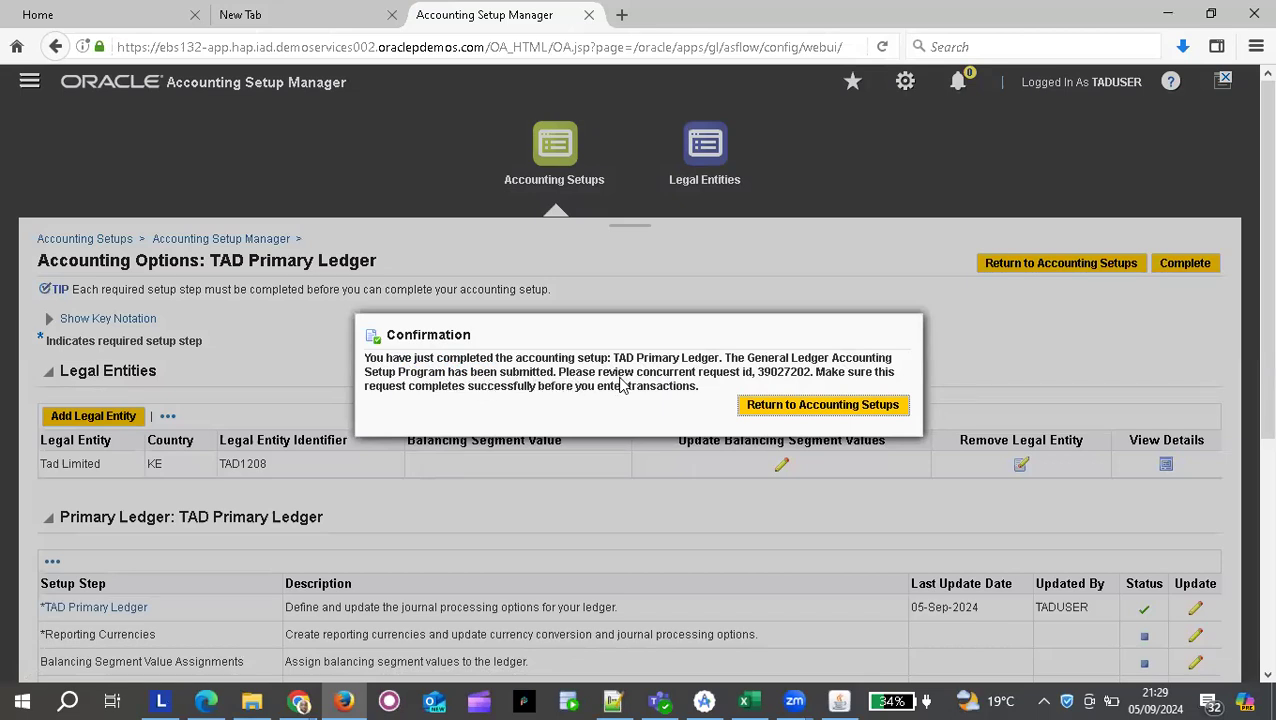
pyautogui.moveTo(758, 376); pyautogui.dragTo(813, 383)
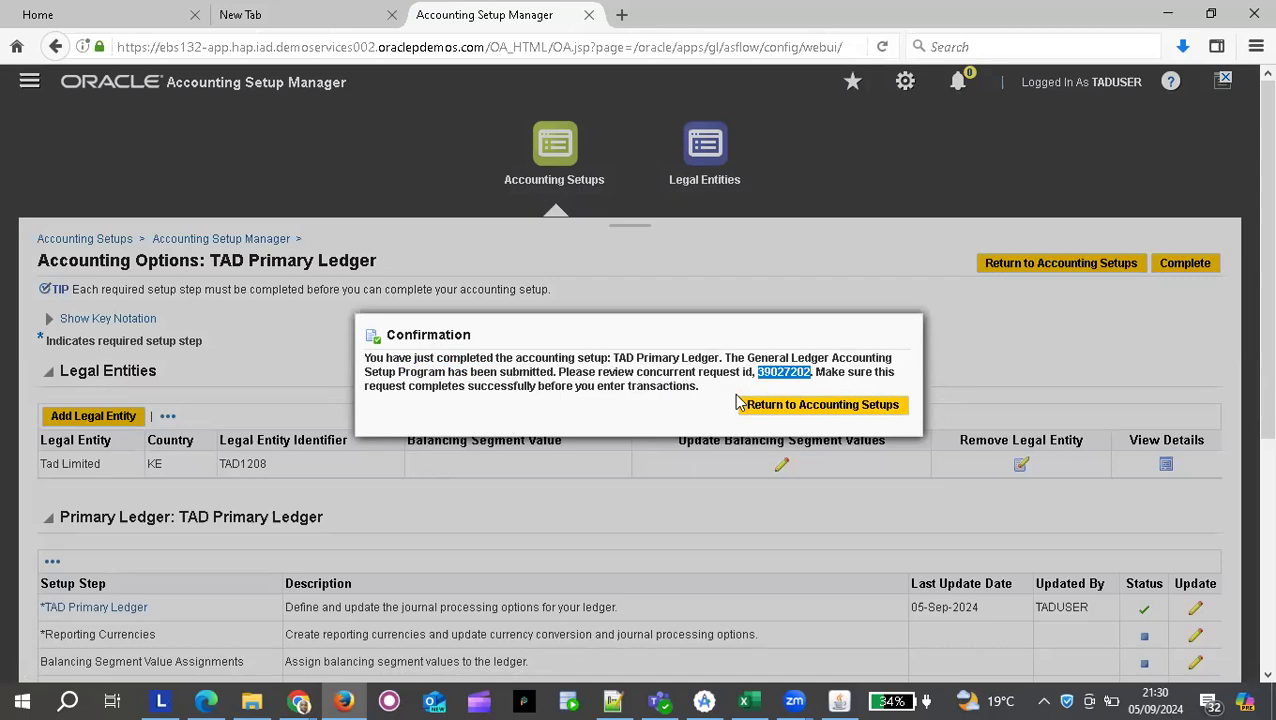
pyautogui.click(813, 412)
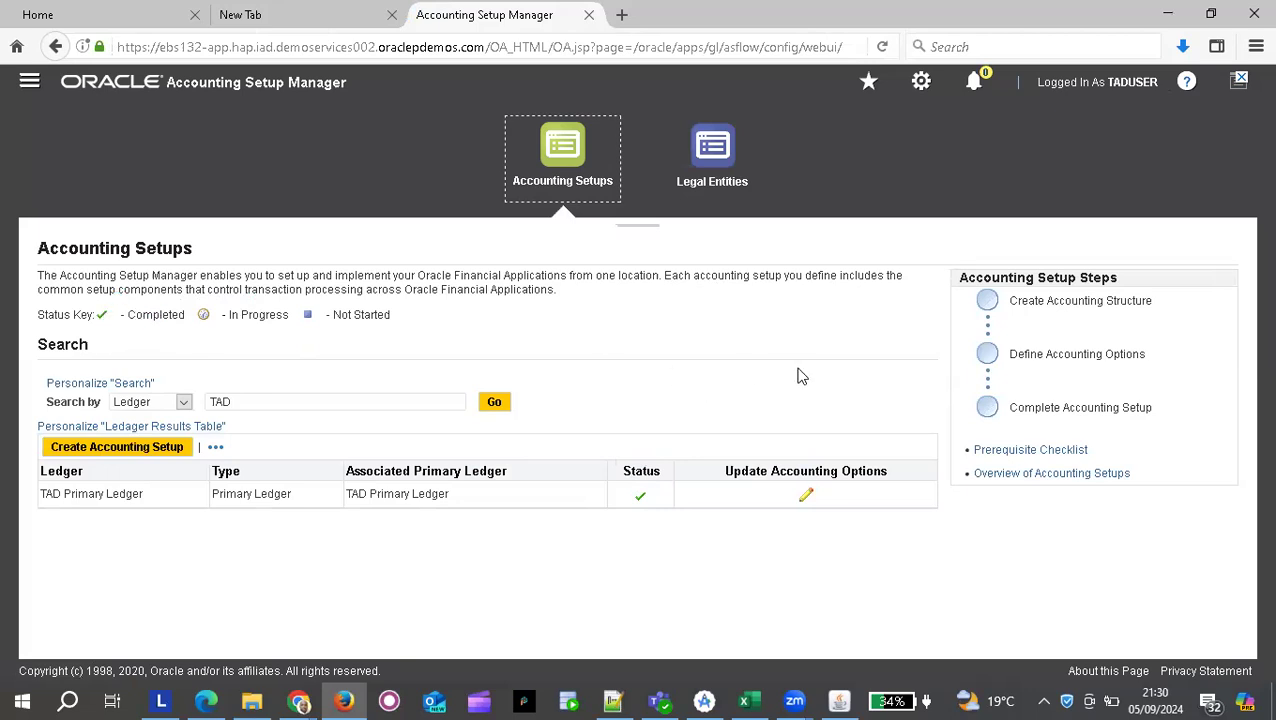
# Switch to Oracle Applications and find all of your own concurrent requests to check the phase and status of the General Ledger accounting setup request.
pyautogui.click(838, 700)
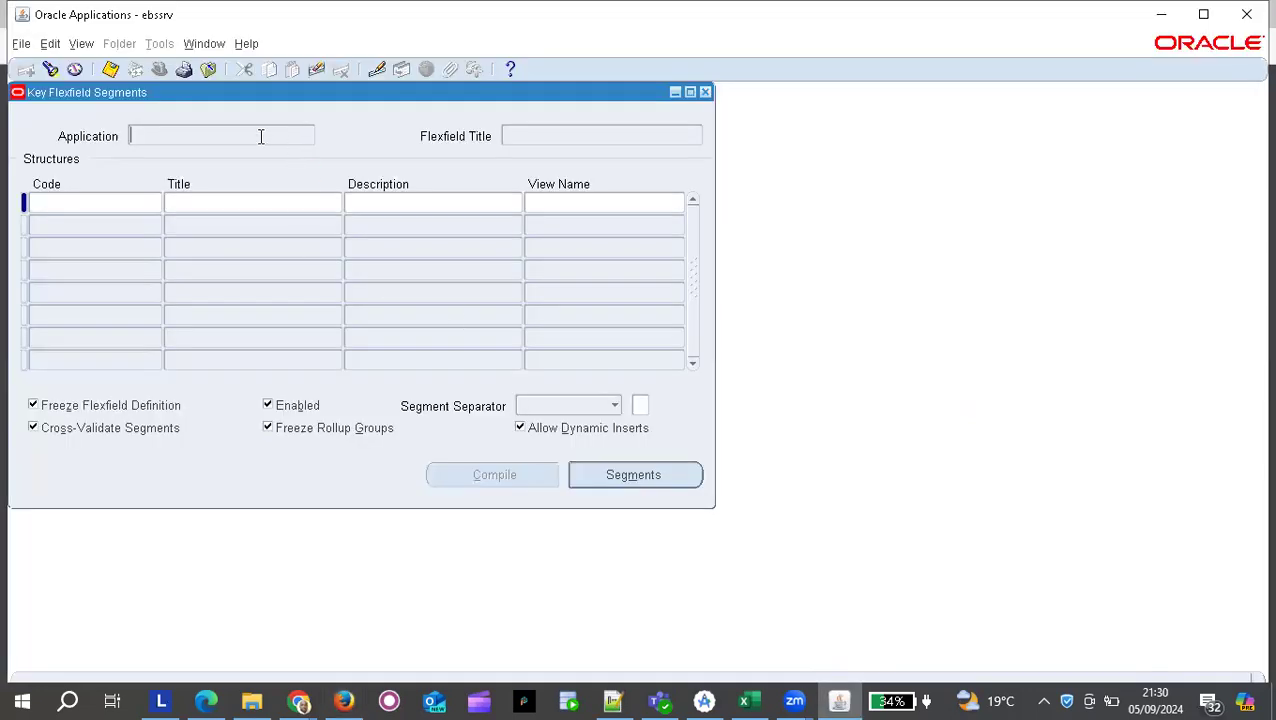
pyautogui.moveTo(222, 97); pyautogui.dragTo(350, 194)
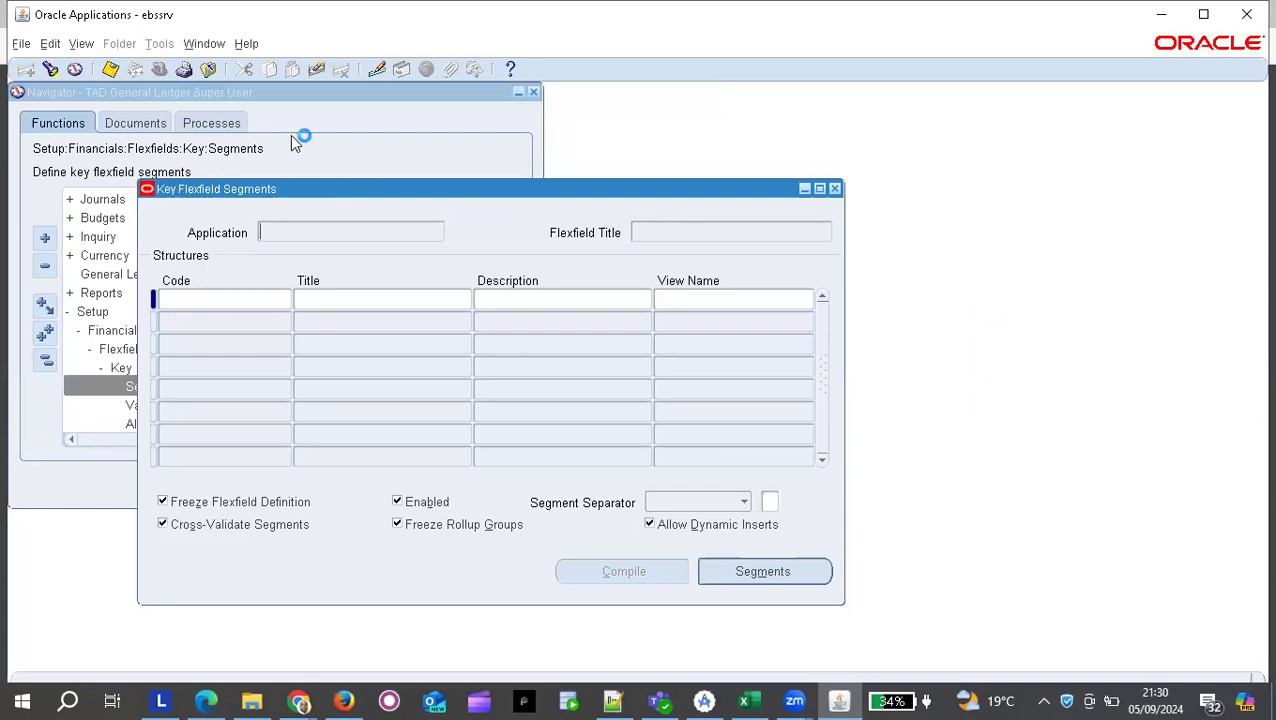
pyautogui.click(82, 44)
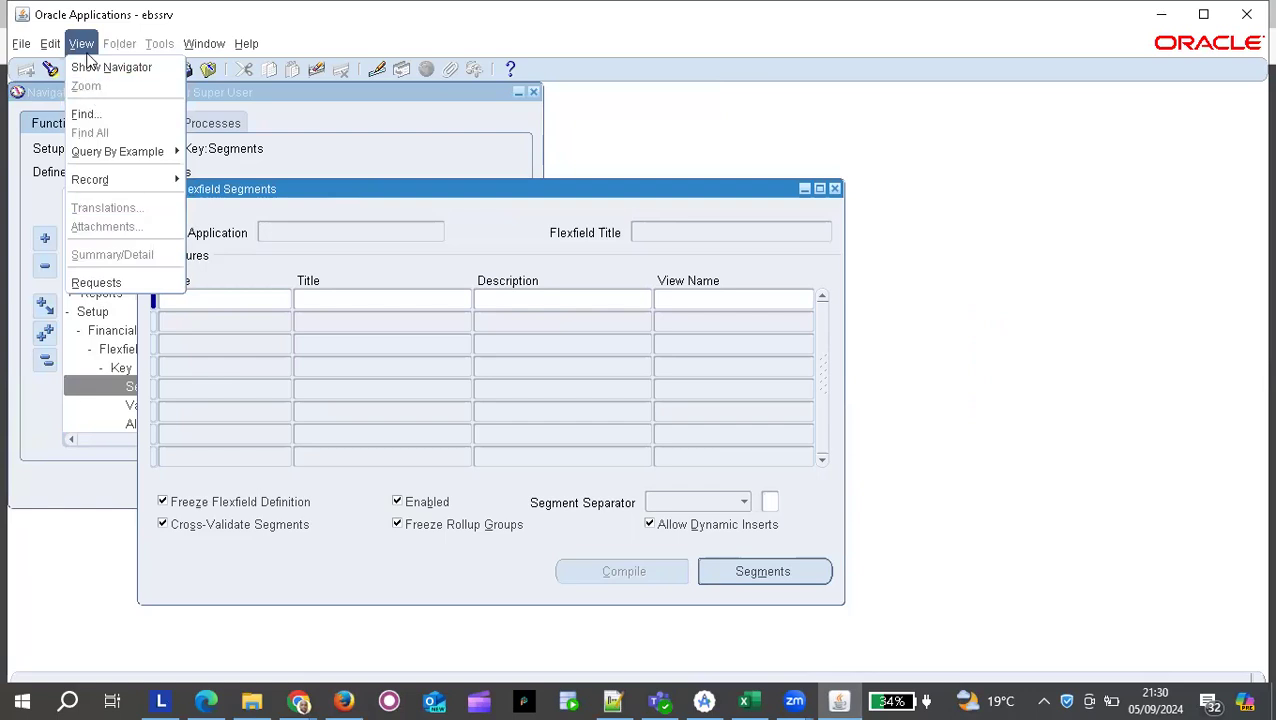
pyautogui.click(110, 282)
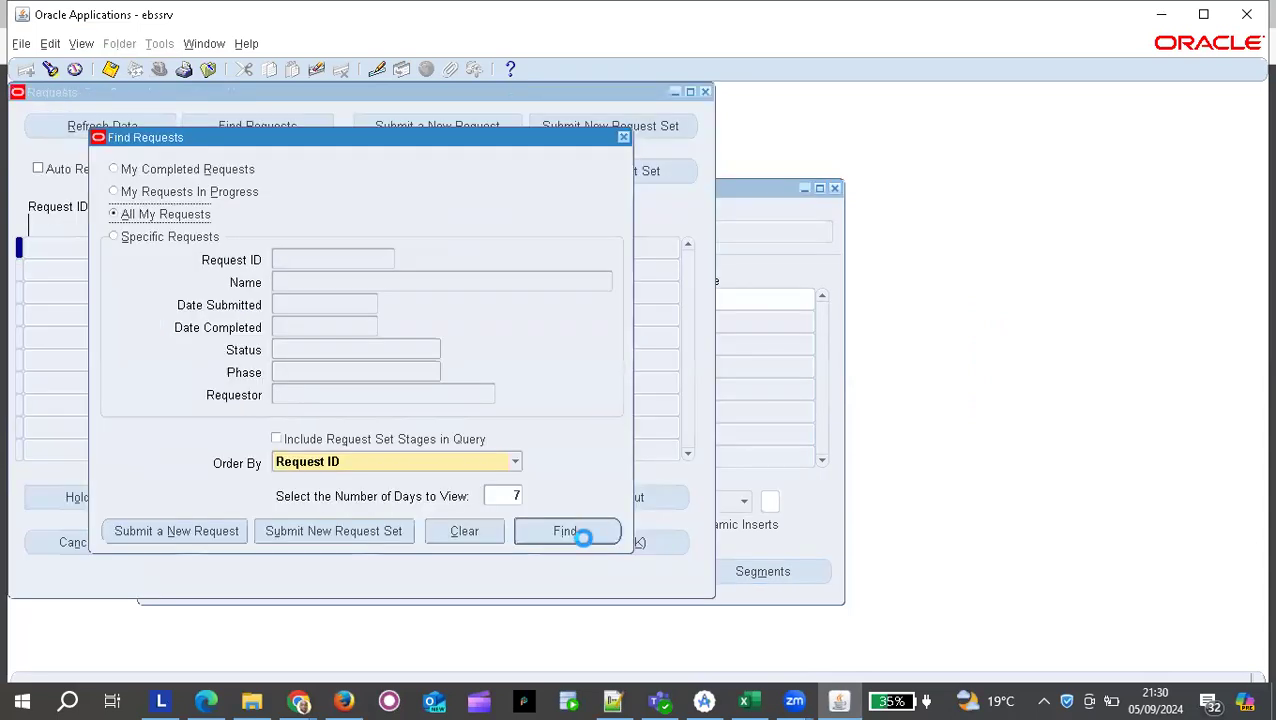
pyautogui.click(566, 531)
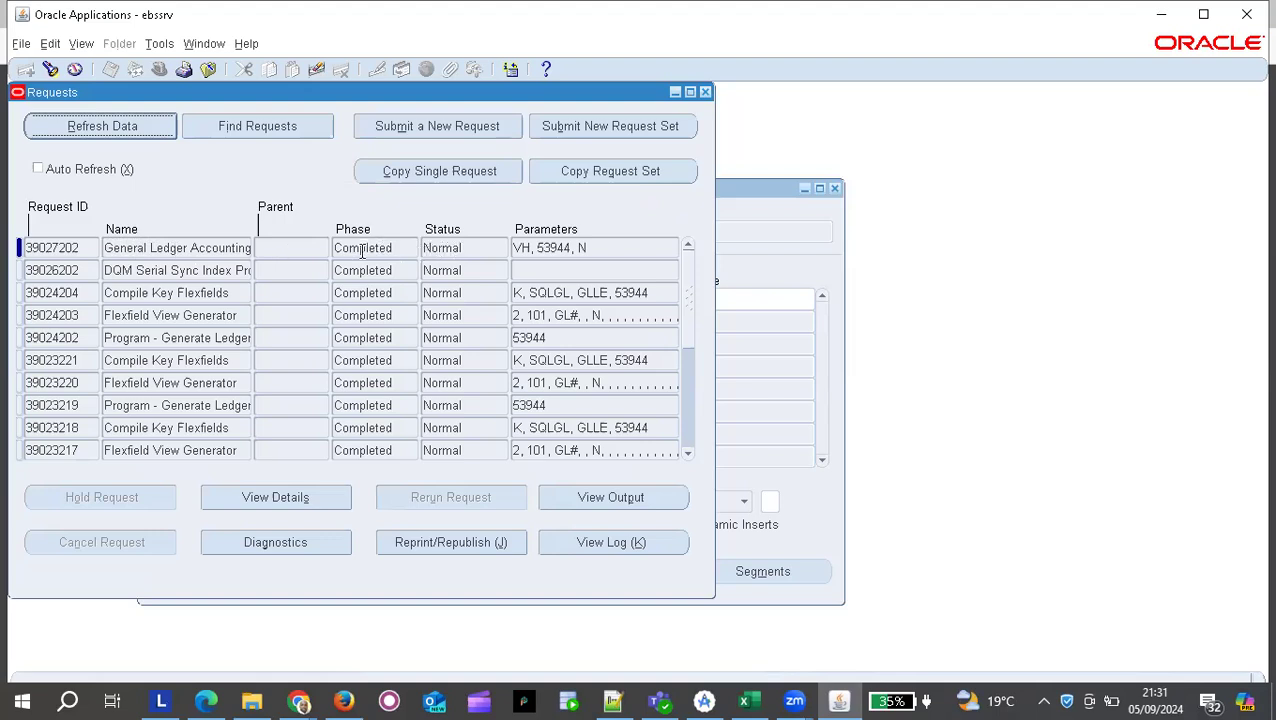
# Switch to the Oracle Financials Implementation workbook and paste the submitted accounting setup request's ID into cell E27.
pyautogui.click(75, 248)
pyautogui.hotkey('ctrl', 'c')
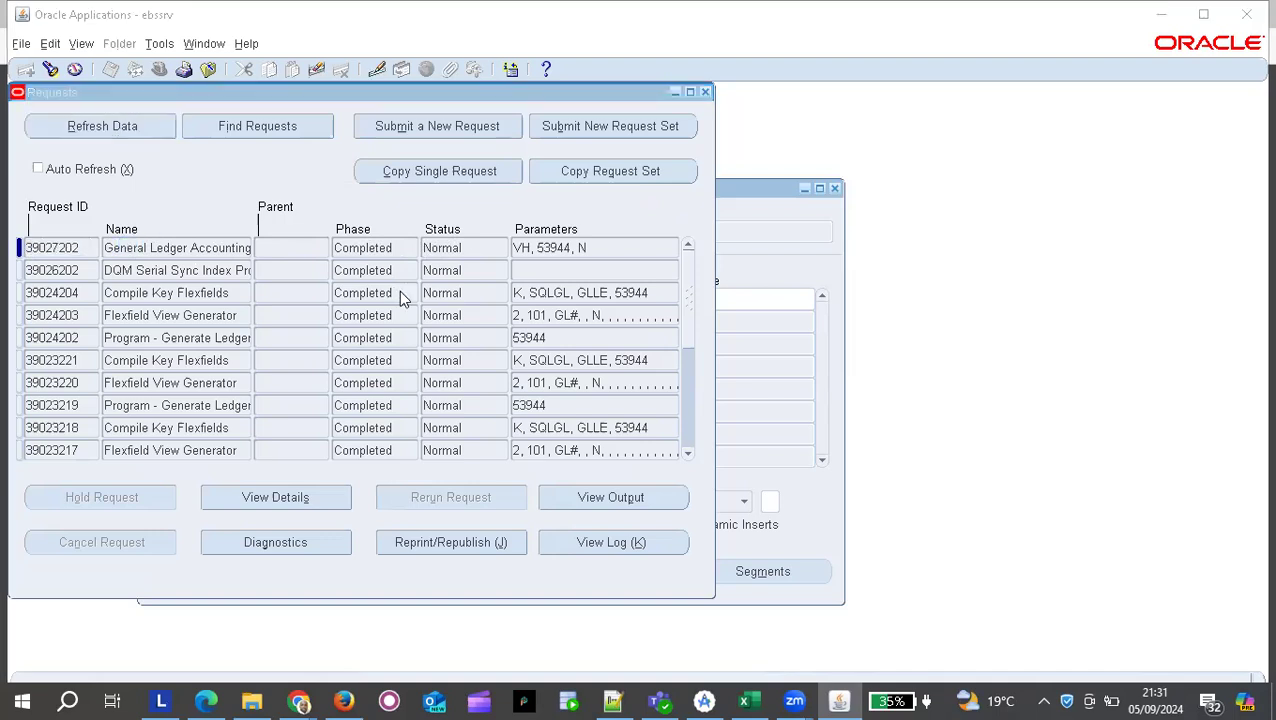
pyautogui.hotkey('alt', 'Tab')
pyautogui.click(817, 311)
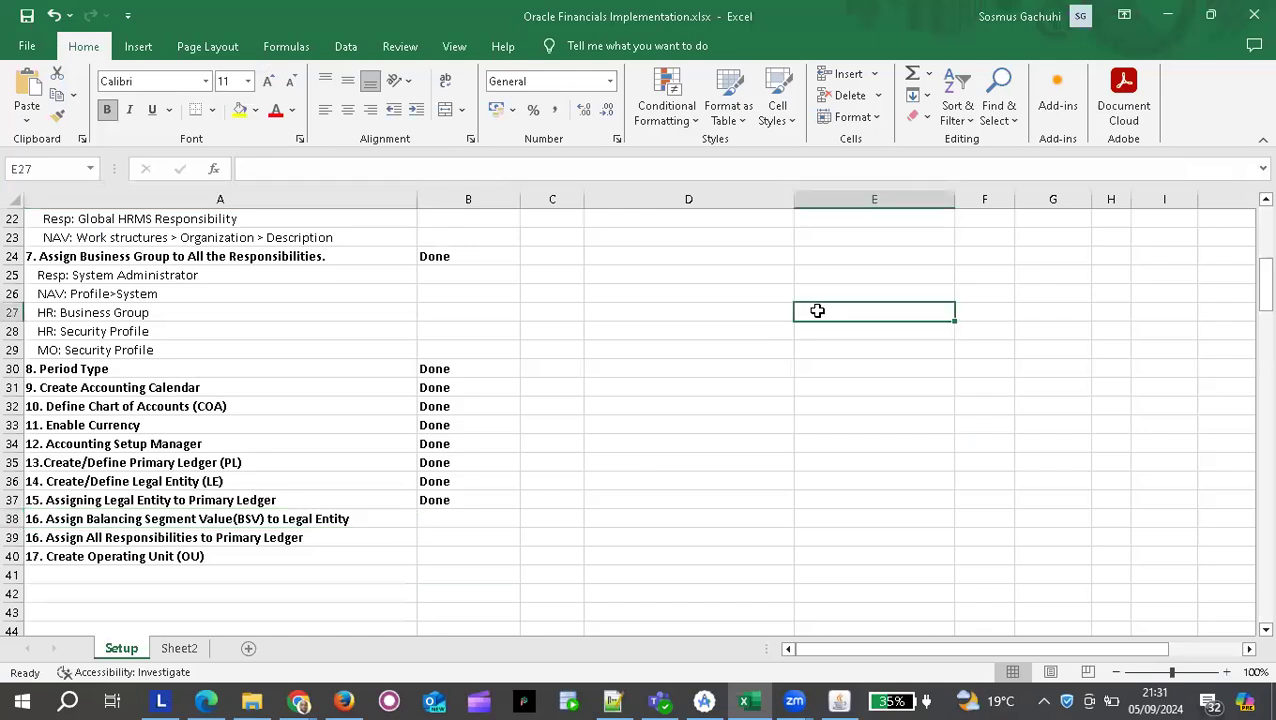
pyautogui.hotkey('ctrl', 'v')
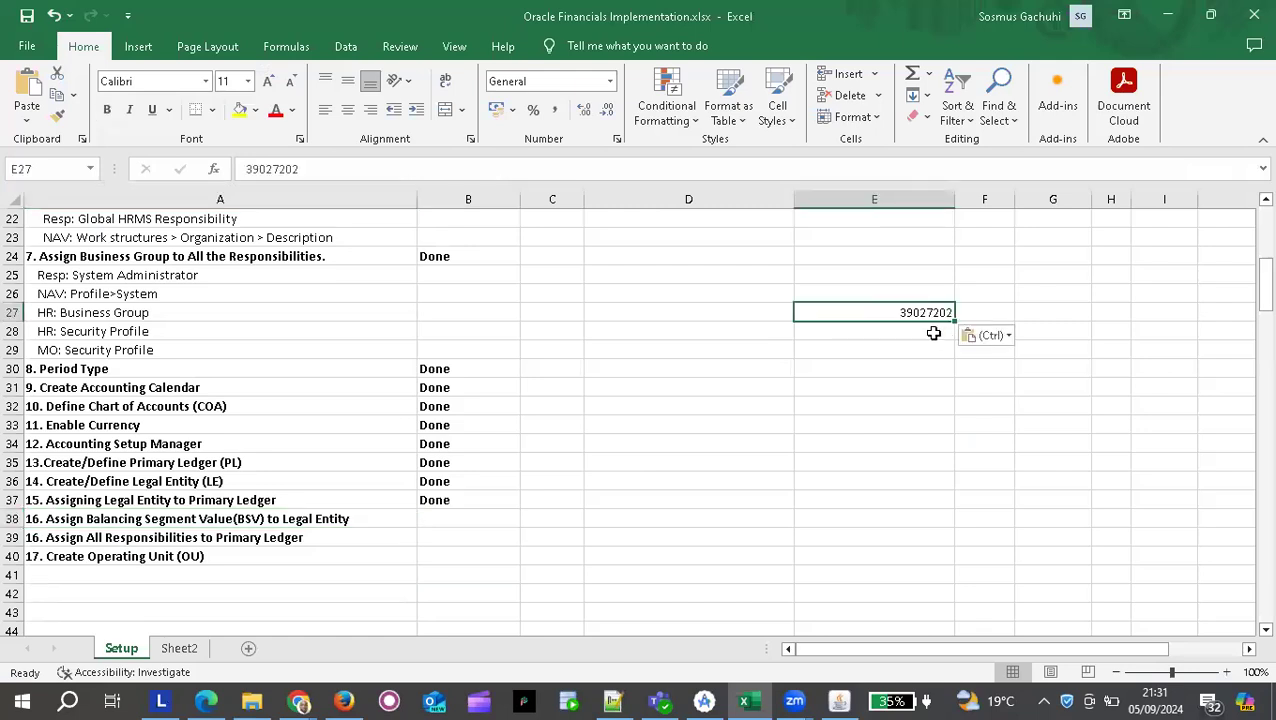
# Copy the General Ledger accounting request's ID from the Requests list into cell E28 and compare it with the ID in E27.
pyautogui.click(925, 331)
pyautogui.hotkey('alt', 'Tab')
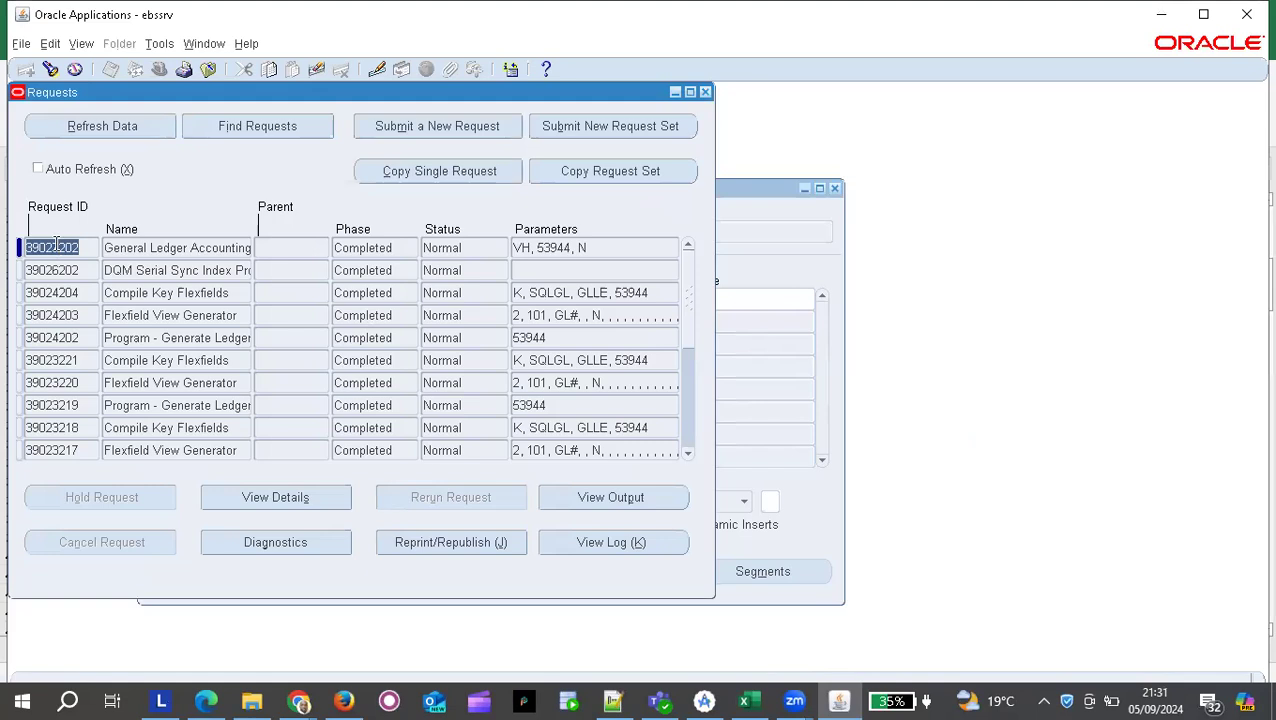
pyautogui.hotkey('alt', 'Tab')
pyautogui.hotkey('ctrl', 'v')
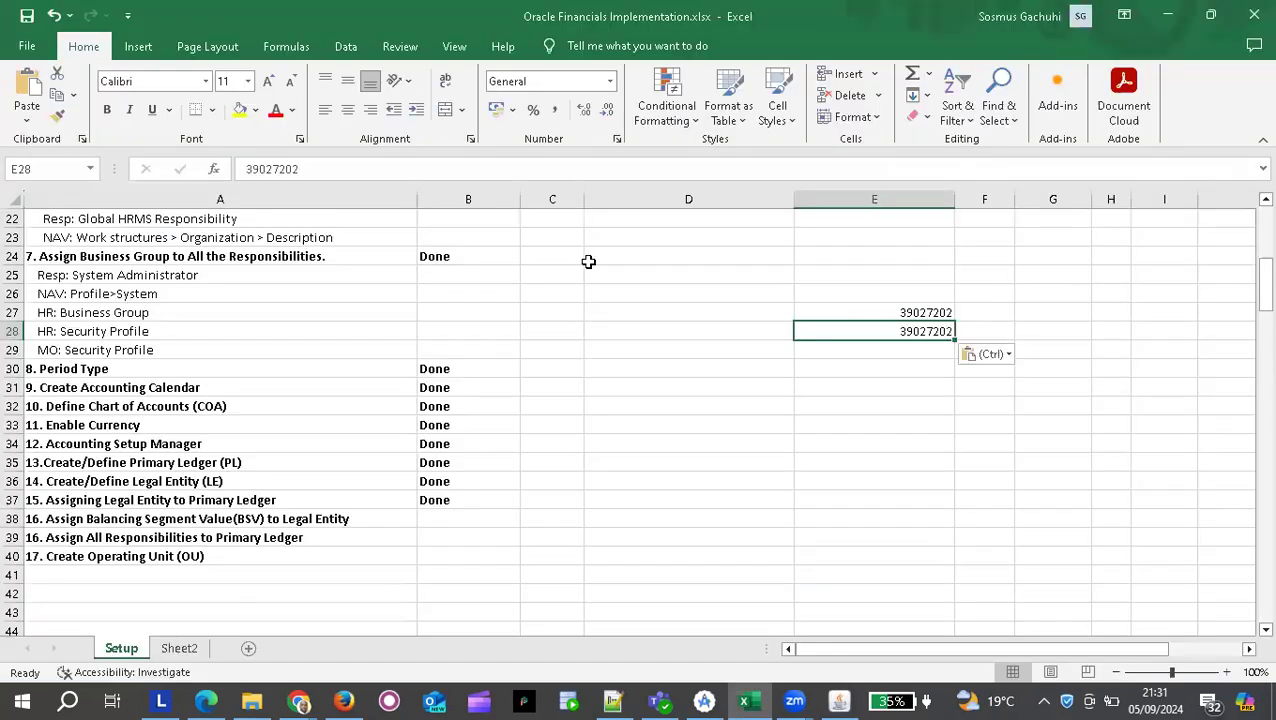
pyautogui.click(907, 352)
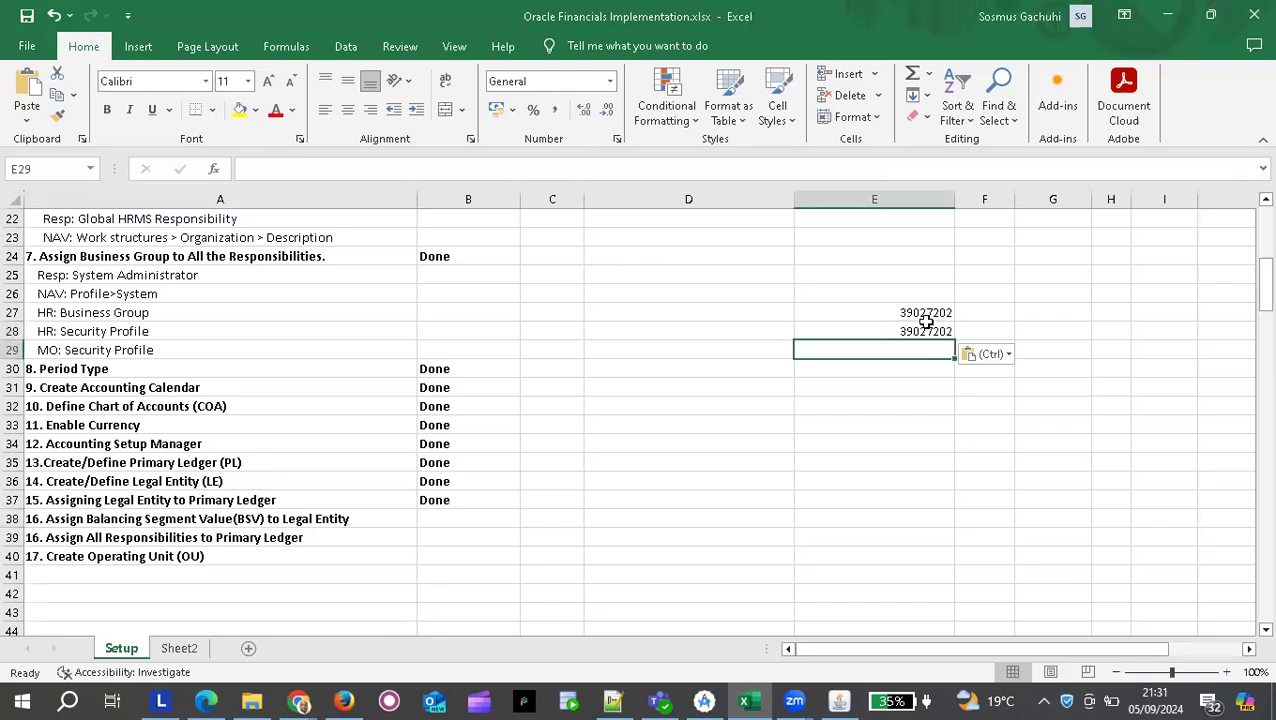
pyautogui.click(920, 314)
pyautogui.click(920, 331)
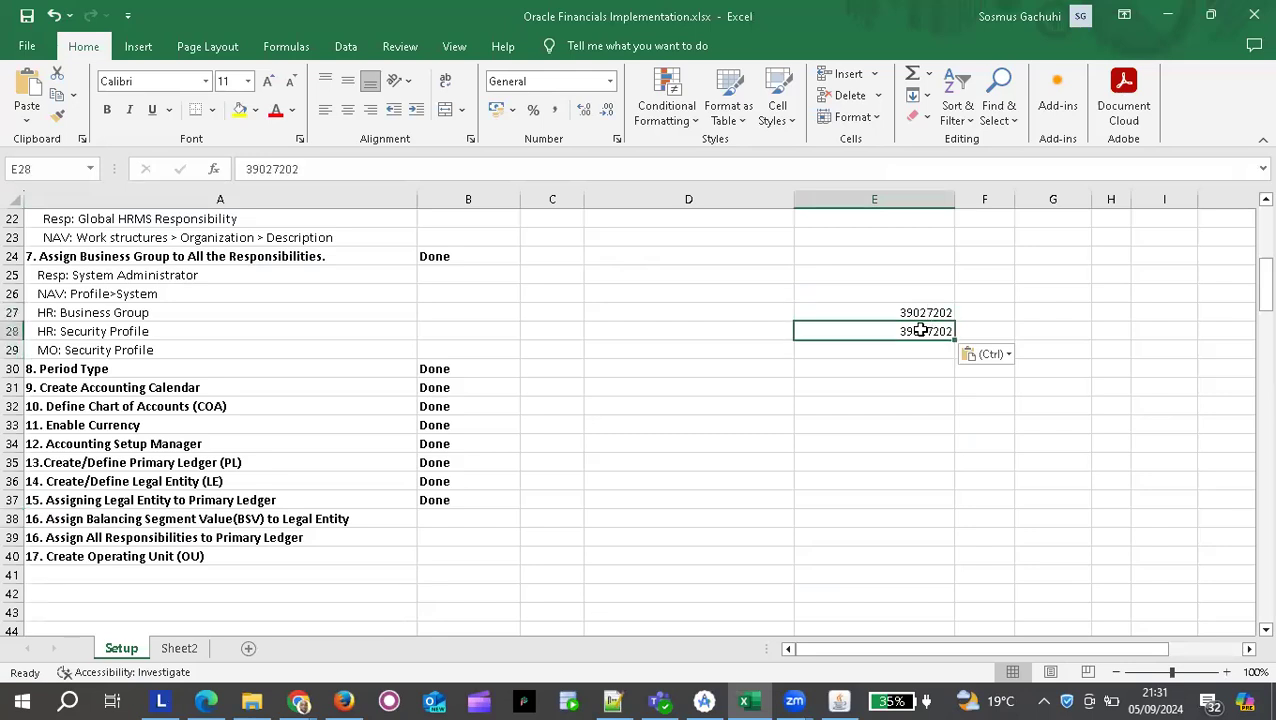
pyautogui.hotkey('alt', 'Tab')
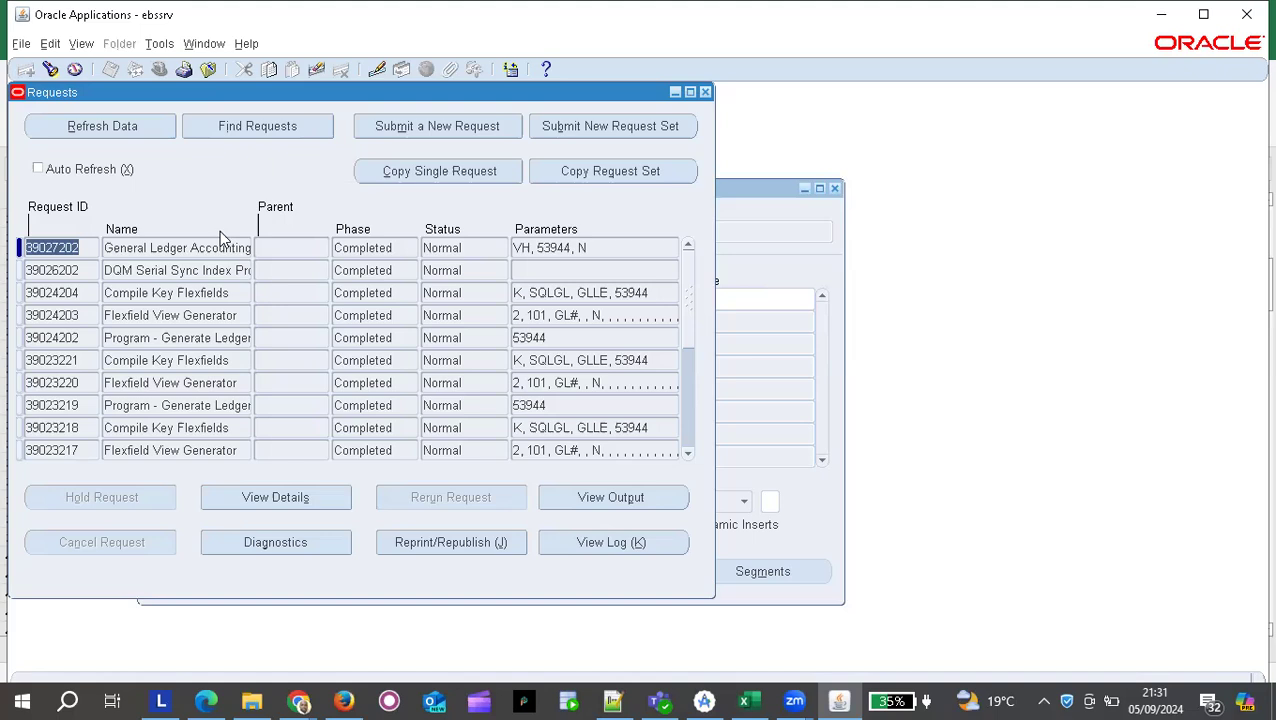
pyautogui.hotkey('alt', 'Tab')
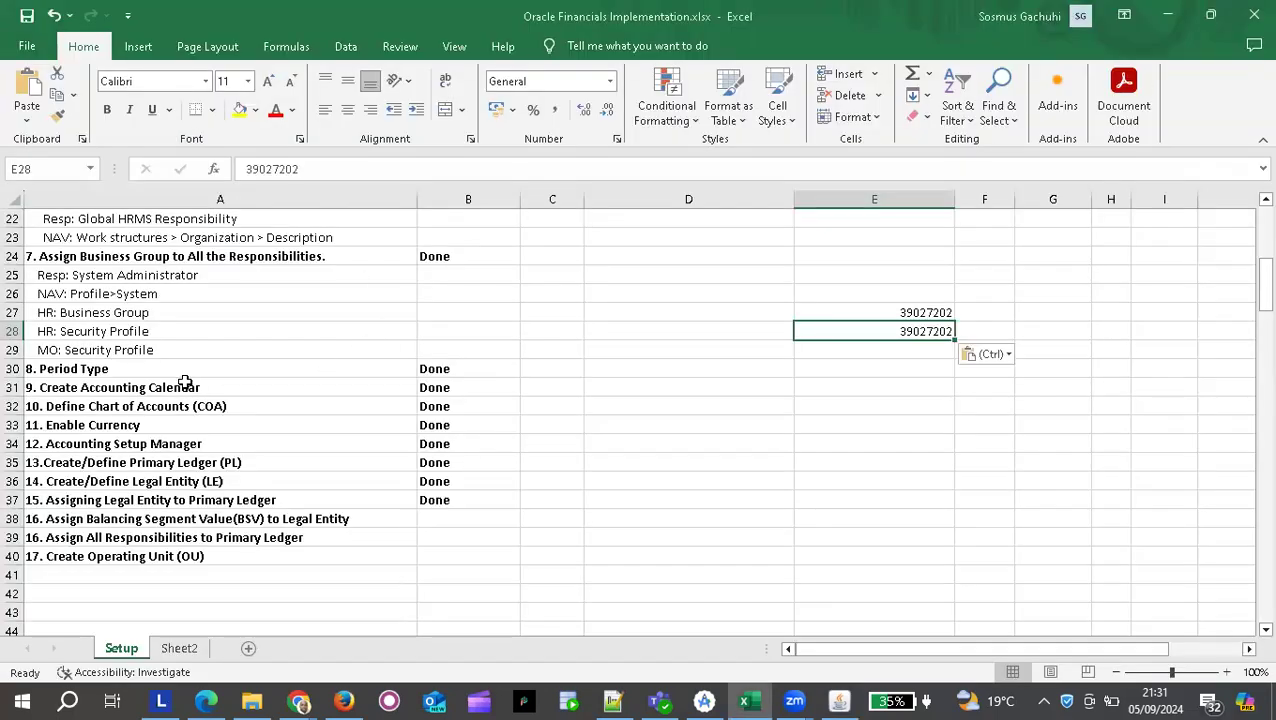
# Enter Done in cell D68, below the GL, FA label beside the Primary Ledger box of the Multi-Org diagram.
pyautogui.scroll(-2, 185, 382)
pyautogui.scroll(1, 185, 382)
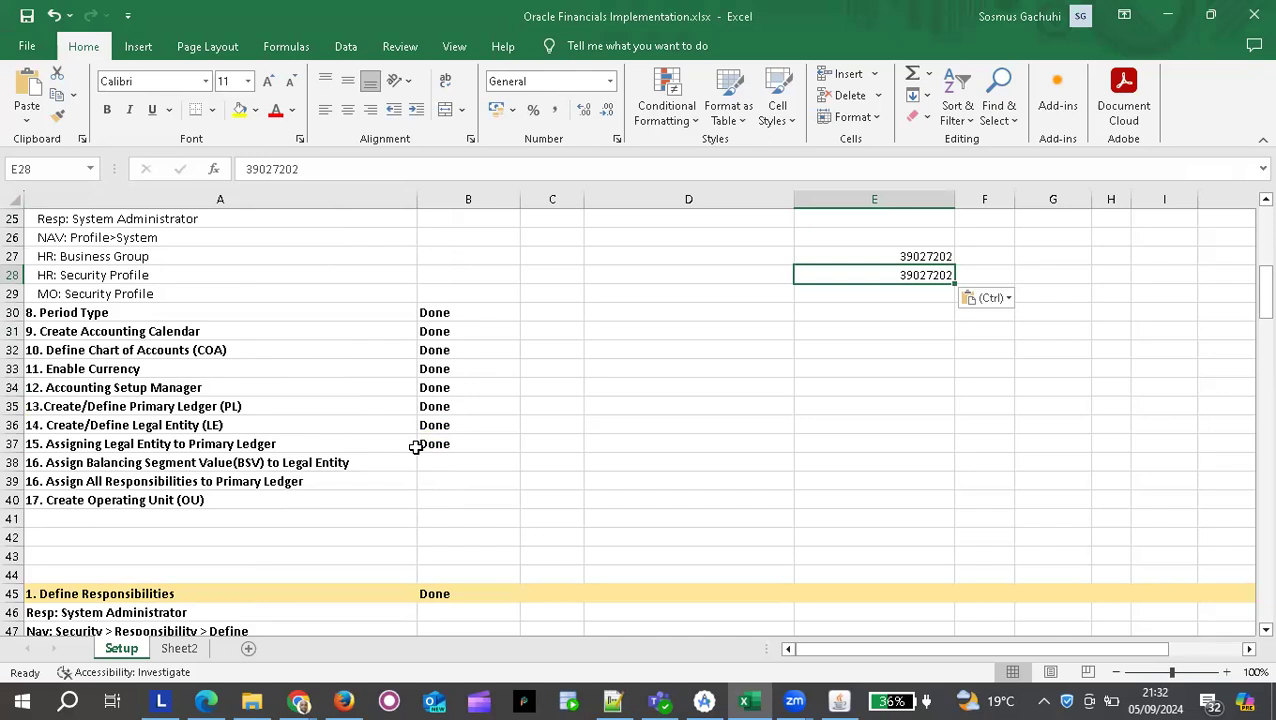
pyautogui.scroll(8, 416, 447)
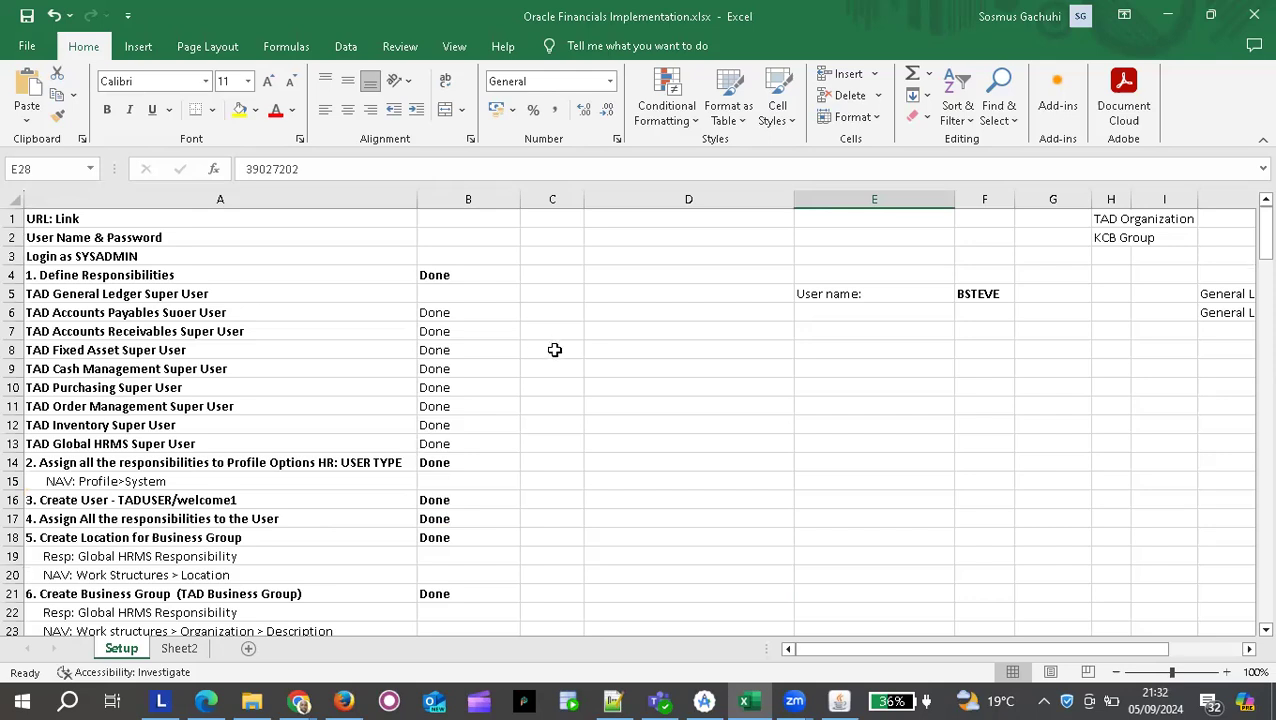
pyautogui.scroll(-20, 554, 349)
pyautogui.scroll(7, 554, 349)
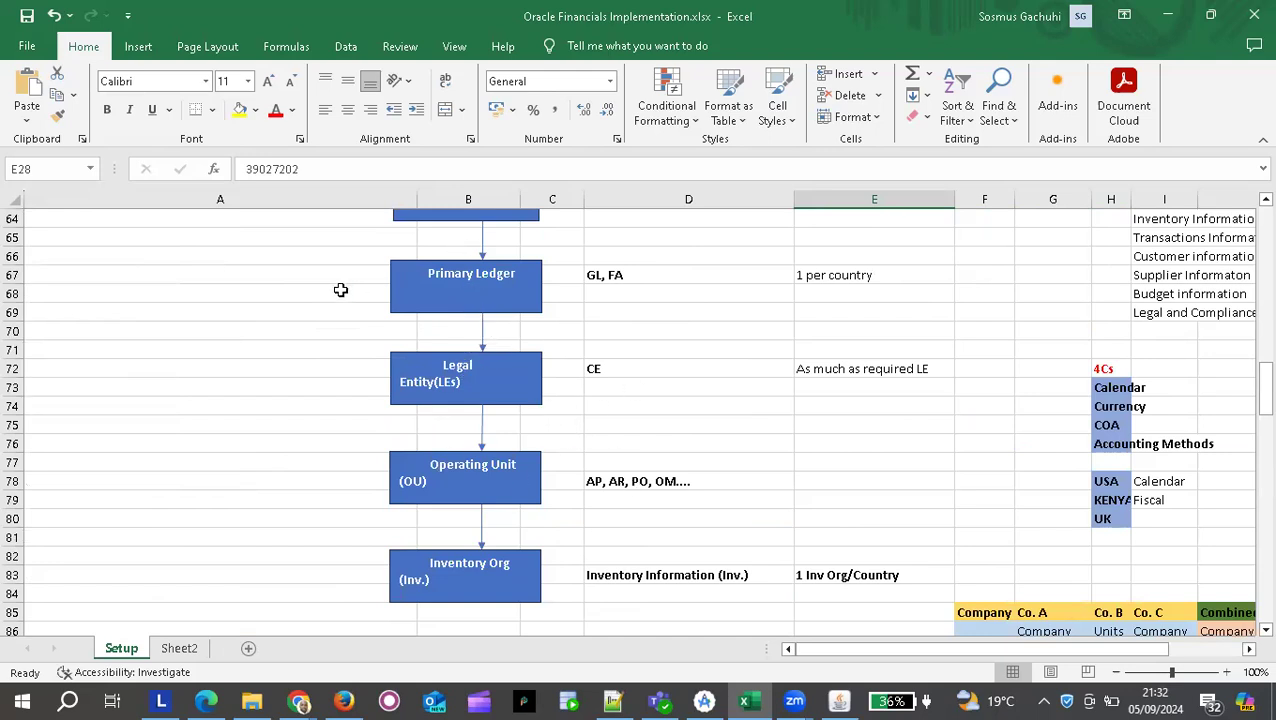
pyautogui.click(288, 291)
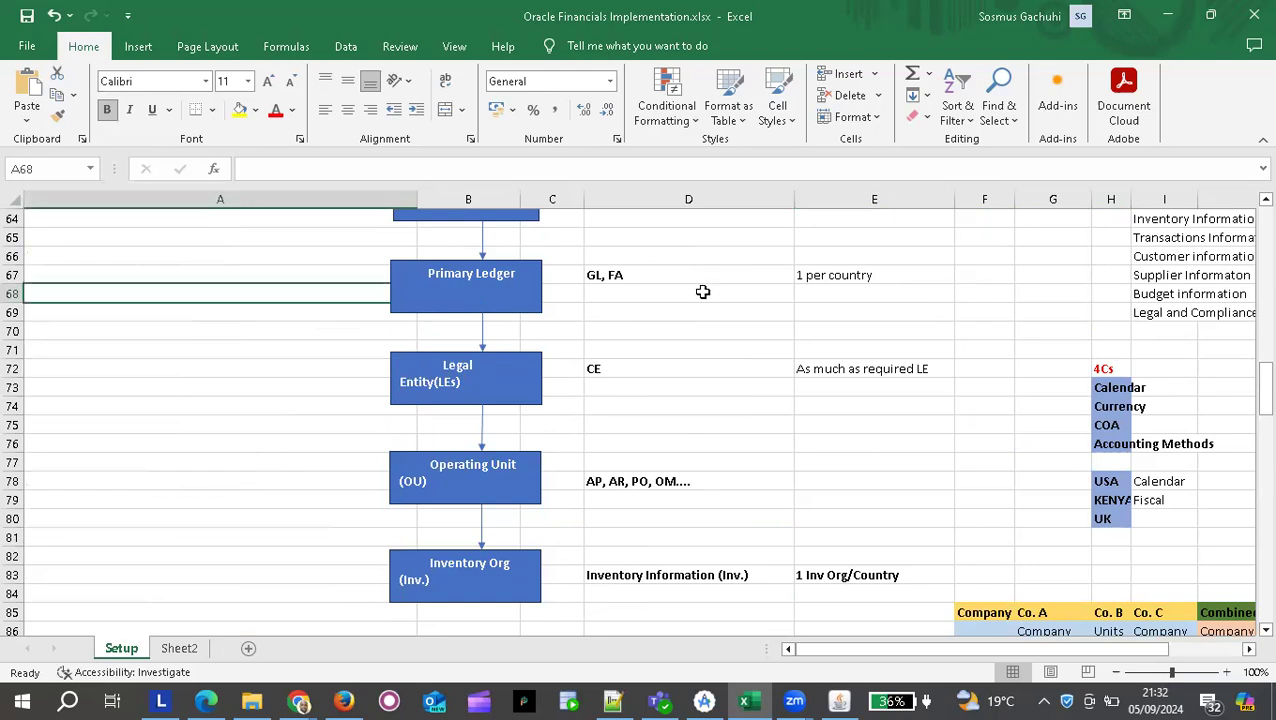
pyautogui.click(703, 291)
pyautogui.write('Done')
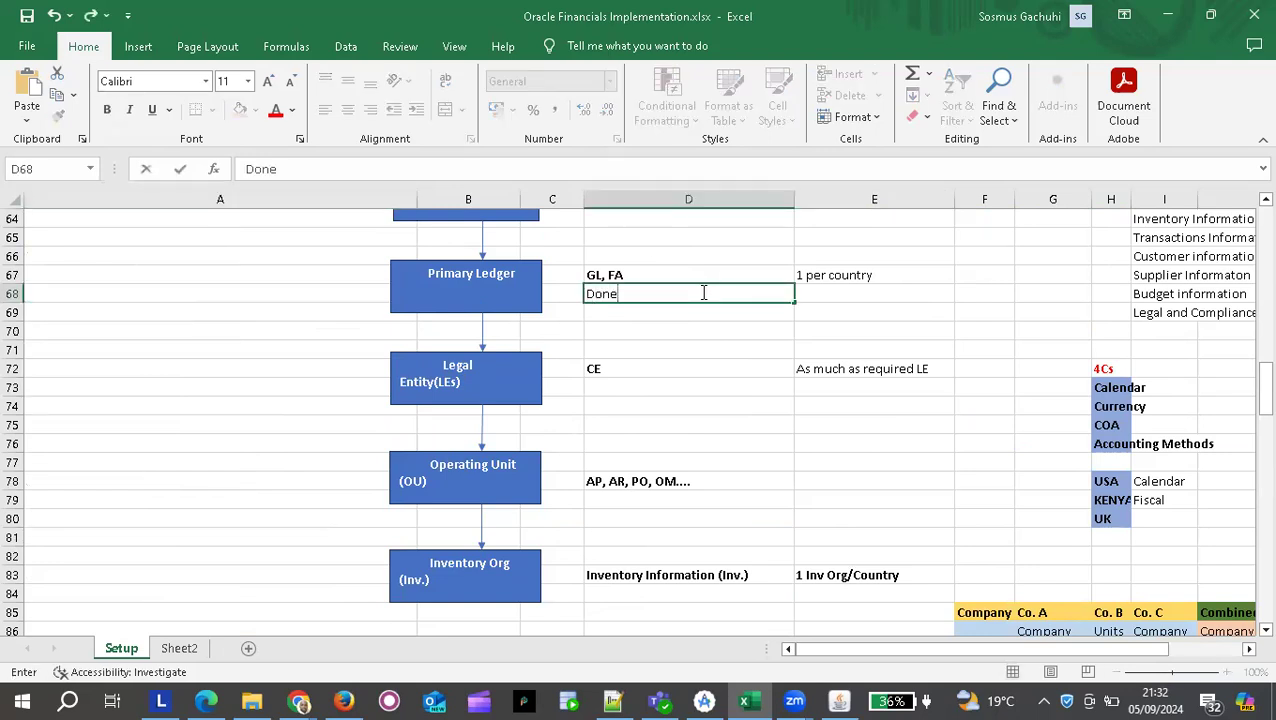
# Enter Done in cell D64, below the HRMS label beside the Business Group box.
pyautogui.scroll(4, 703, 291)
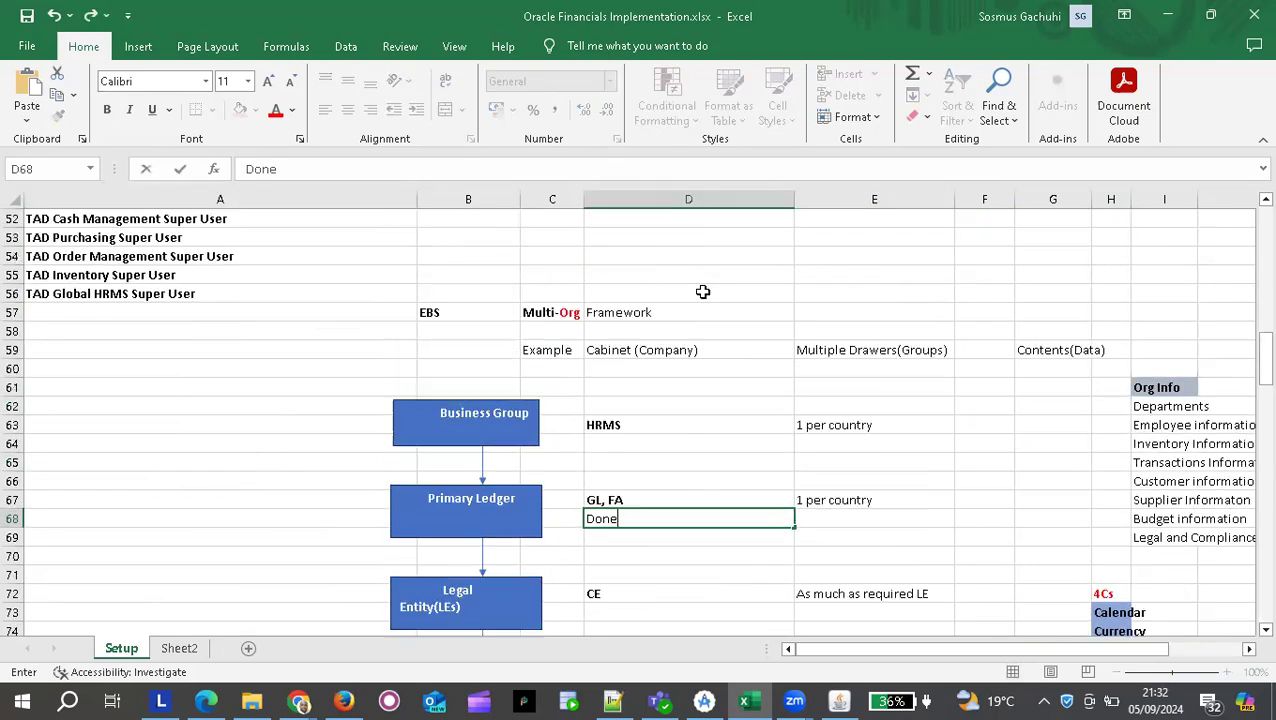
pyautogui.click(616, 443)
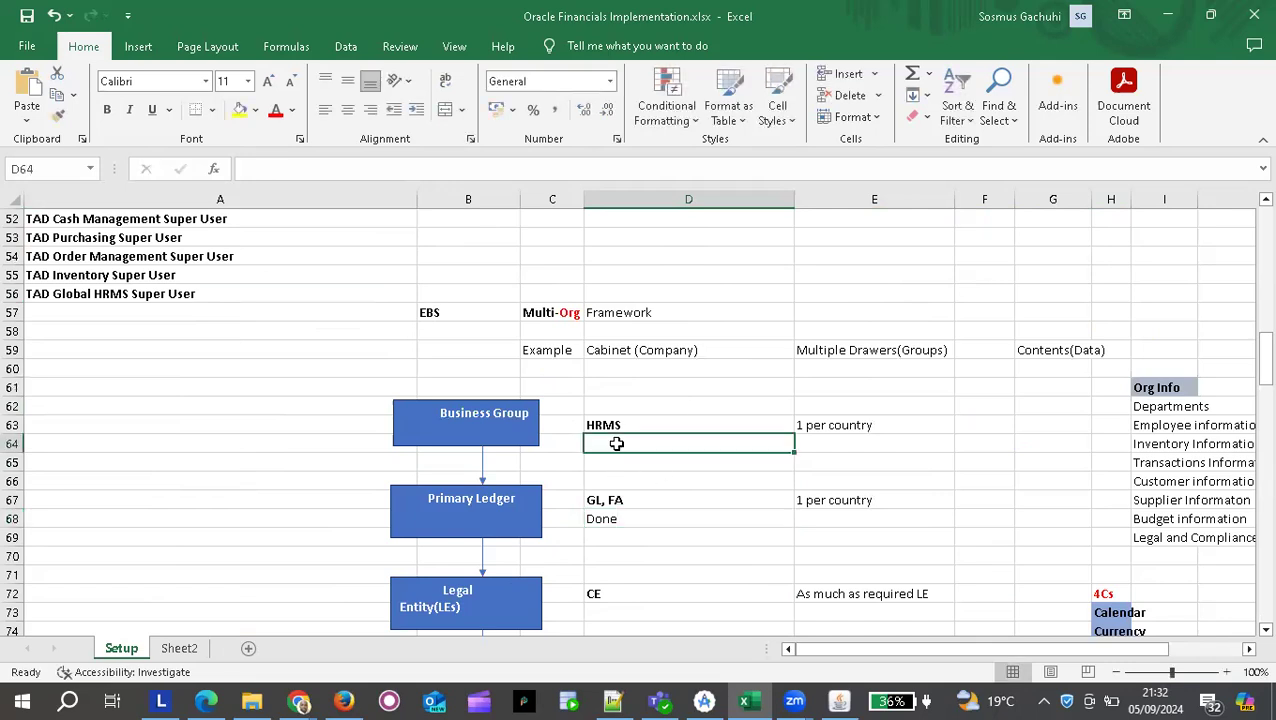
pyautogui.write('Done')
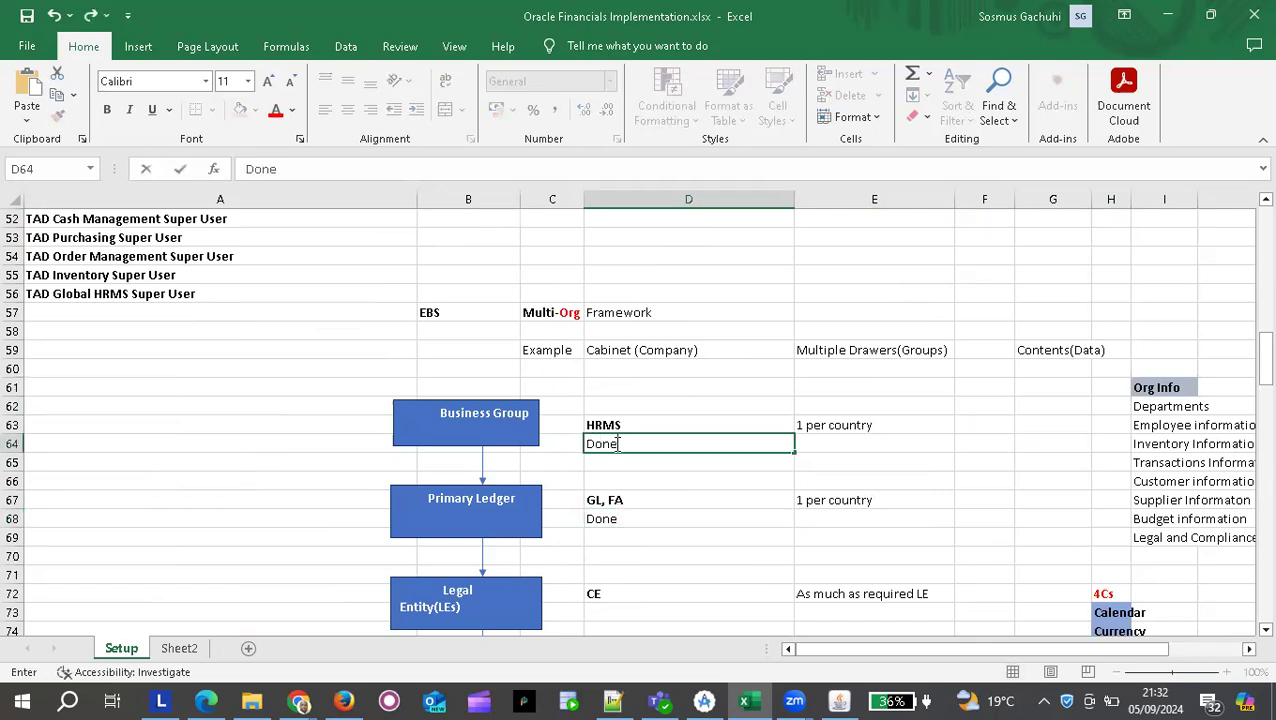
pyautogui.press('Return')
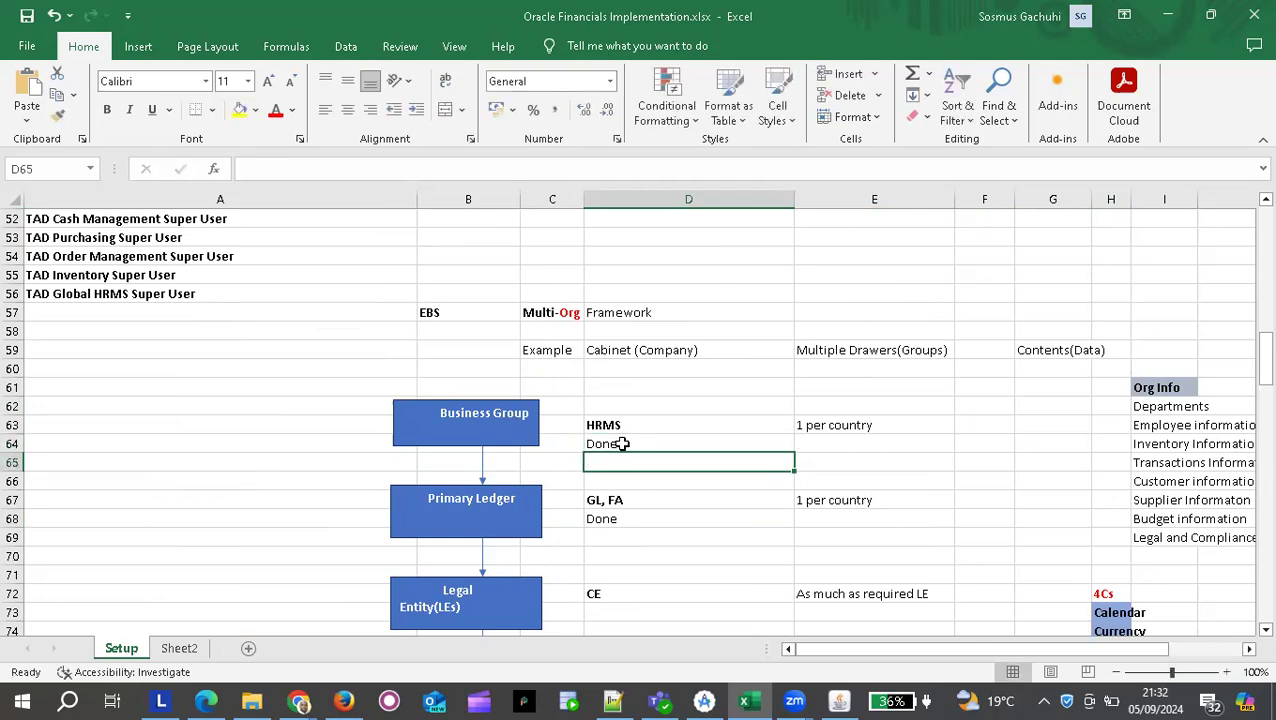
# Fill the Done cells for Business Group (D64) and Primary Ledger (D68) with the standard green colour.
pyautogui.click(621, 443)
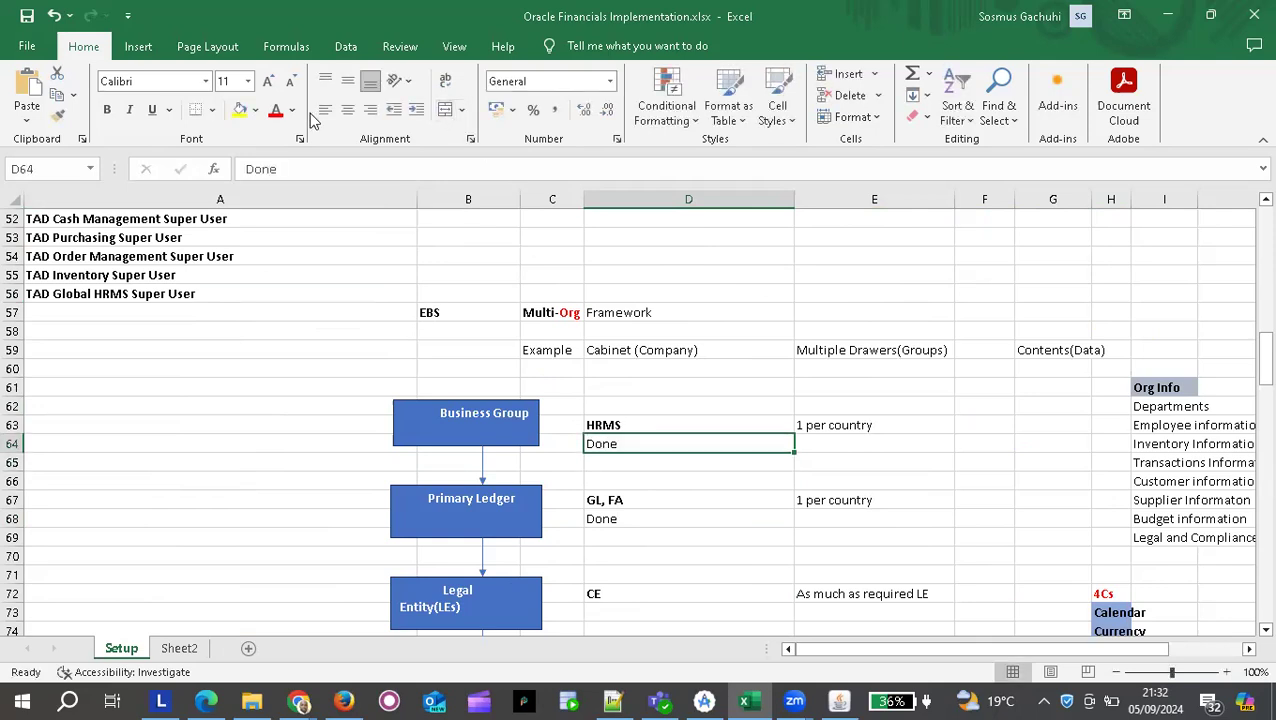
pyautogui.click(256, 110)
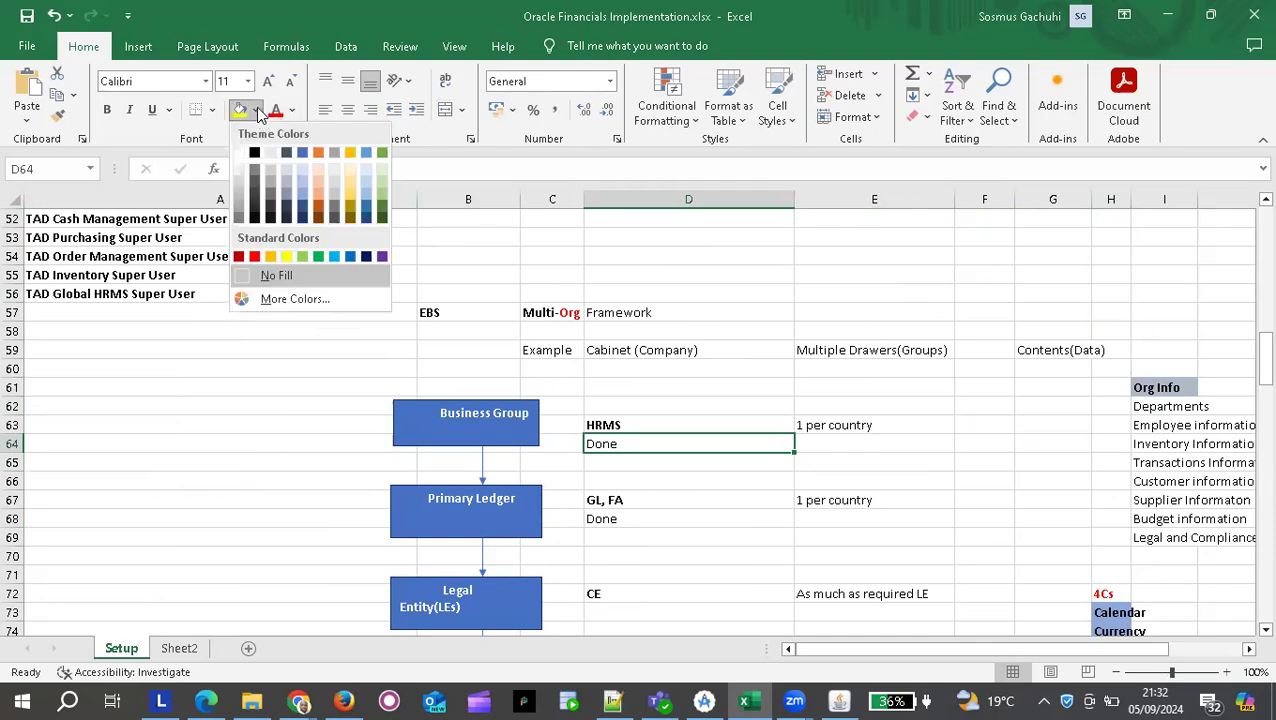
pyautogui.click(319, 258)
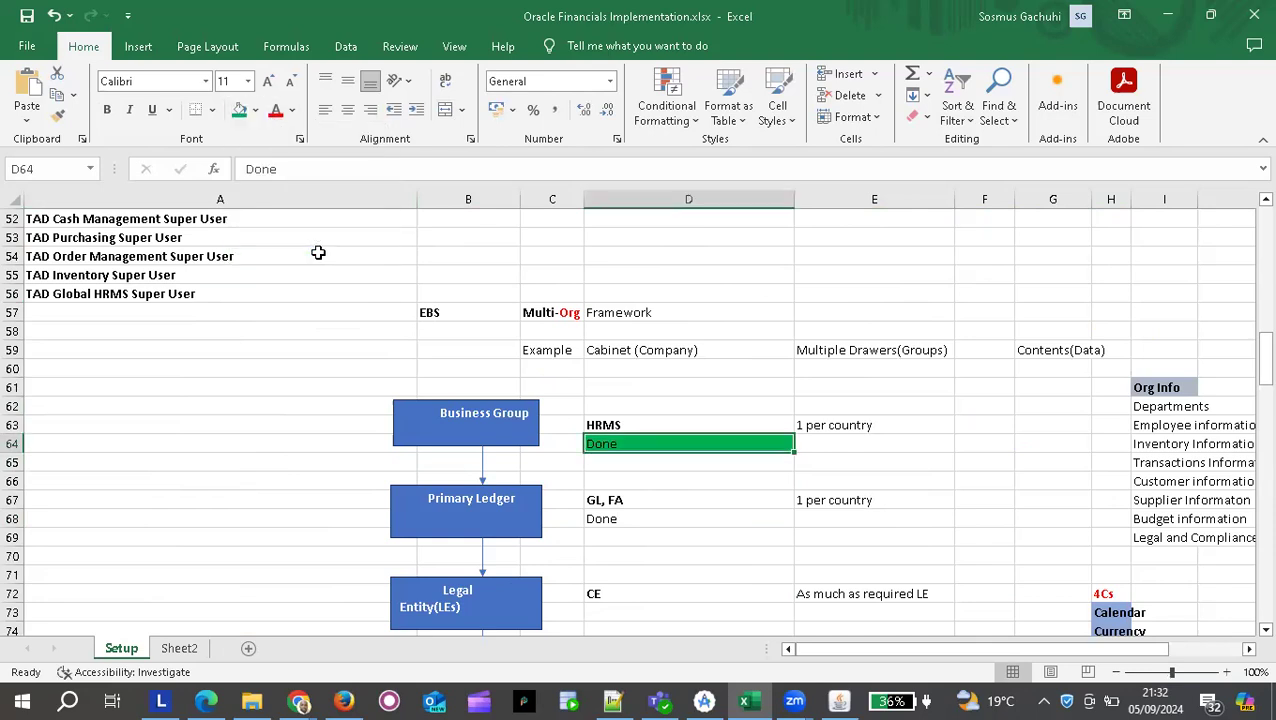
pyautogui.click(630, 518)
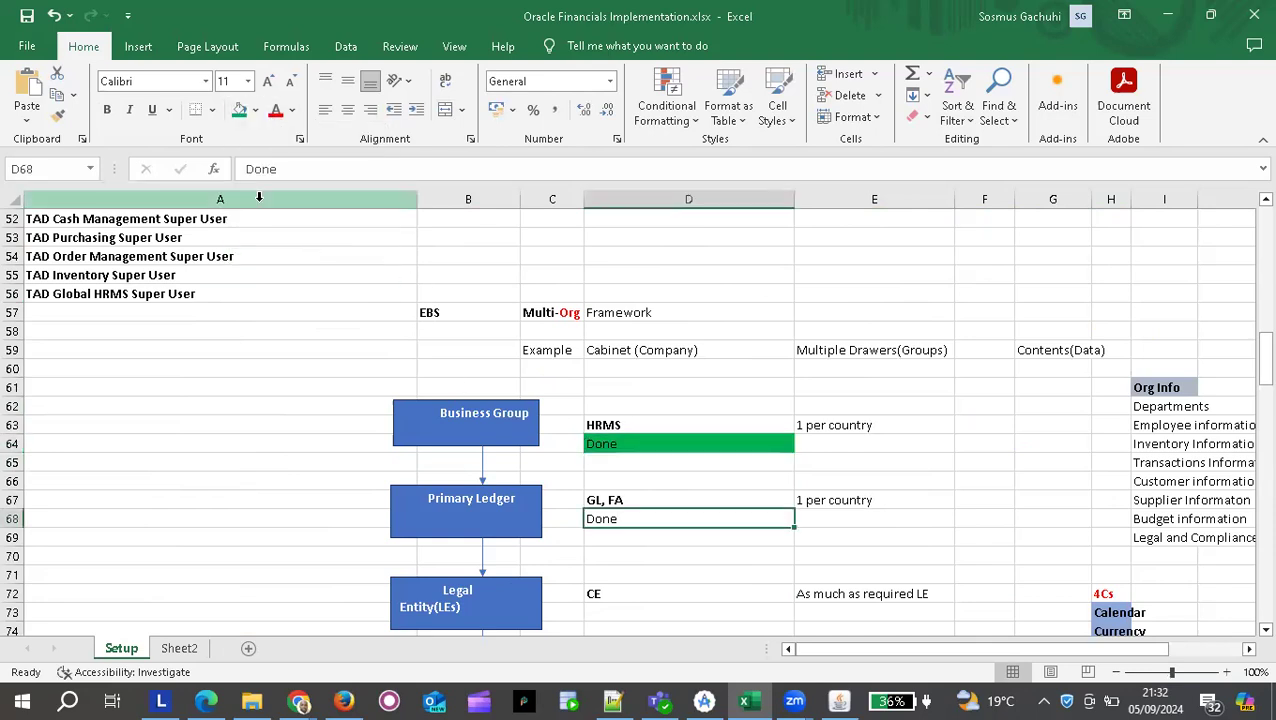
pyautogui.click(239, 109)
# Enter Done in cell D73, below the CE label beside the Legal Entity box, and fill it with the same green.
pyautogui.scroll(-5, 569, 445)
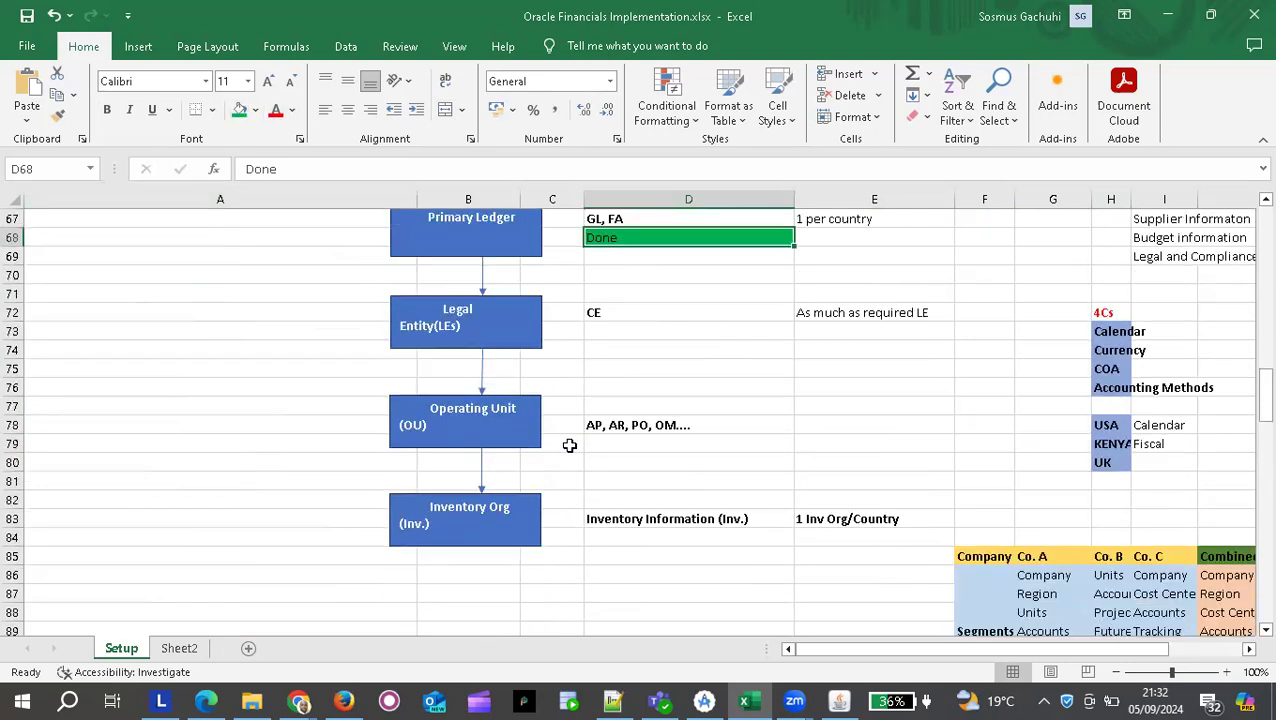
pyautogui.click(635, 329)
pyautogui.write('Done')
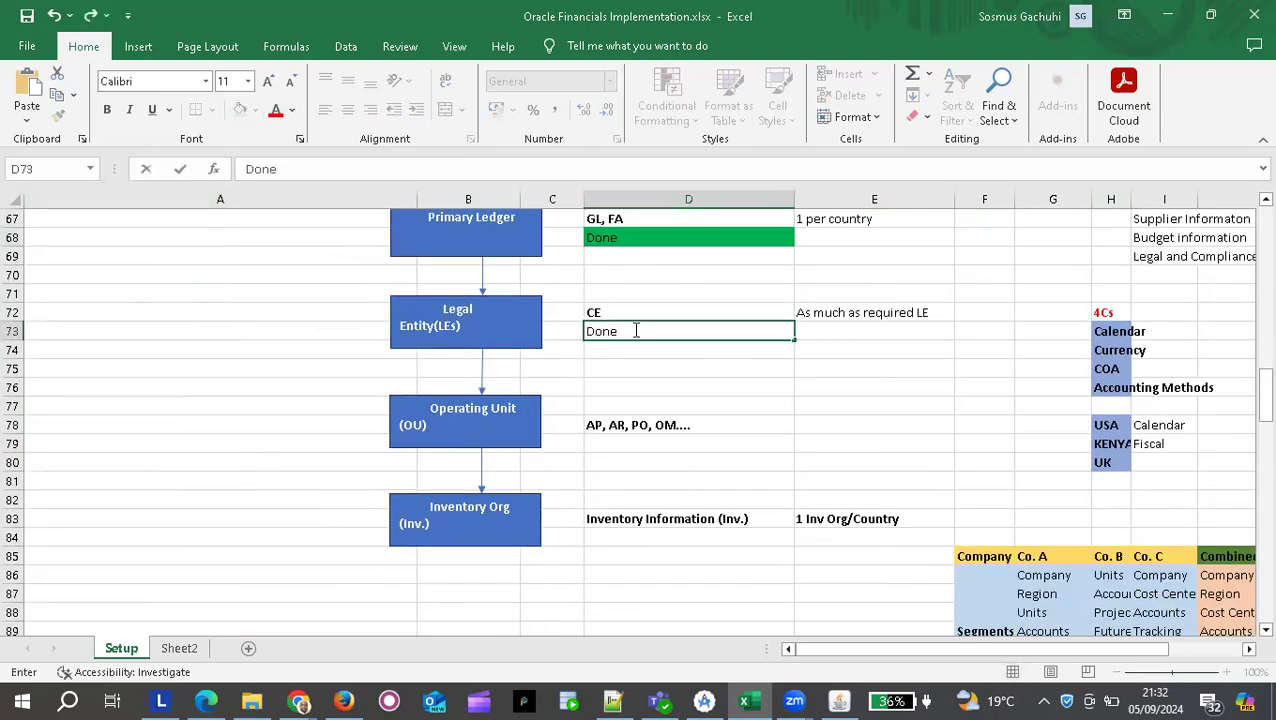
pyautogui.press('Return')
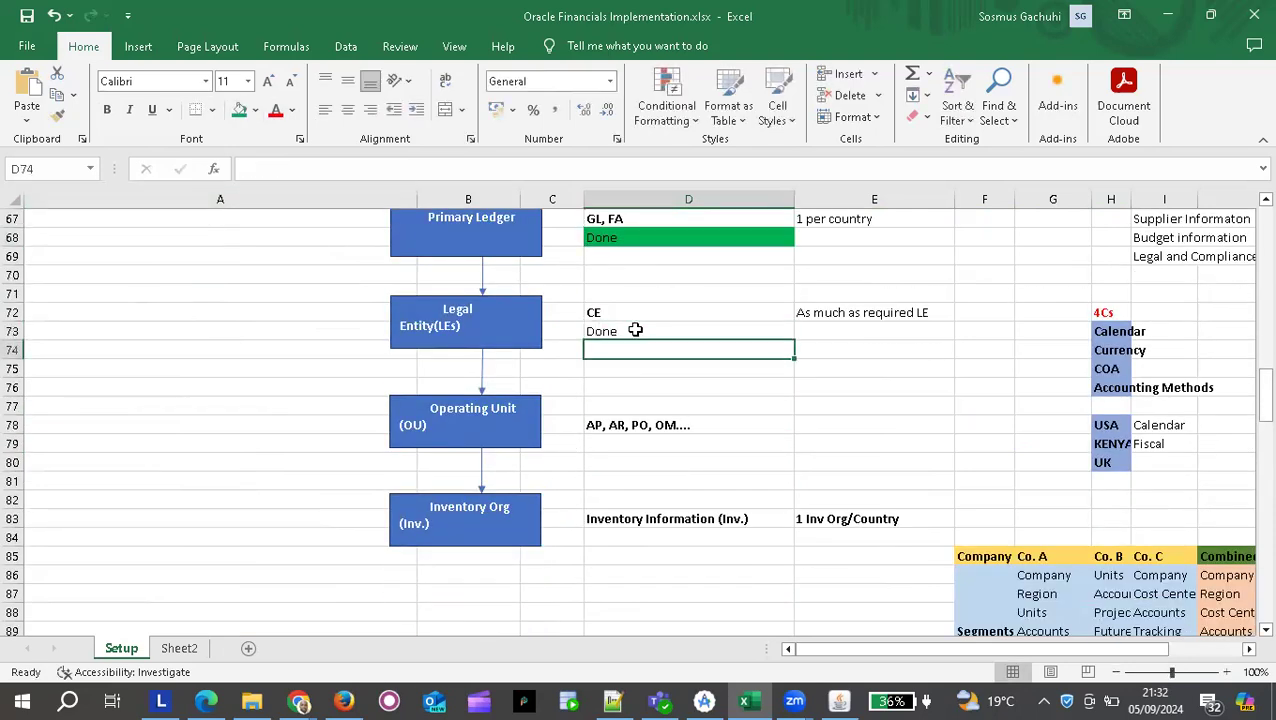
pyautogui.click(624, 330)
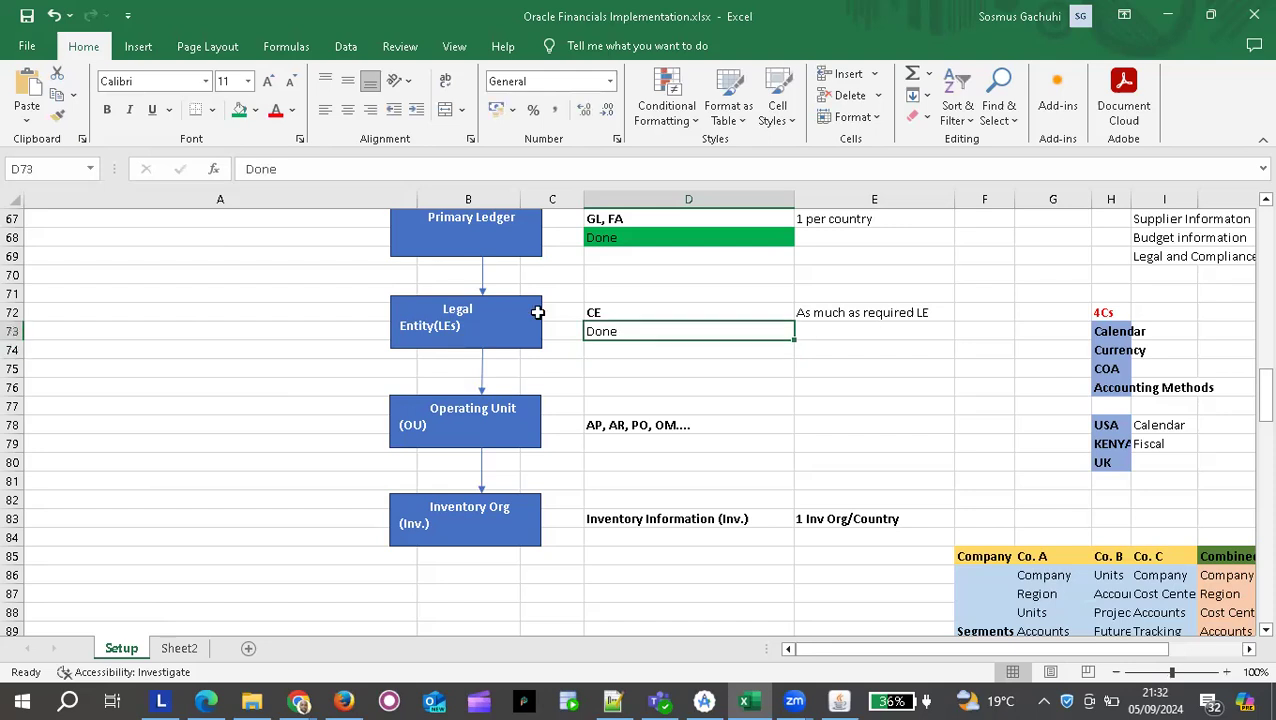
pyautogui.click(240, 111)
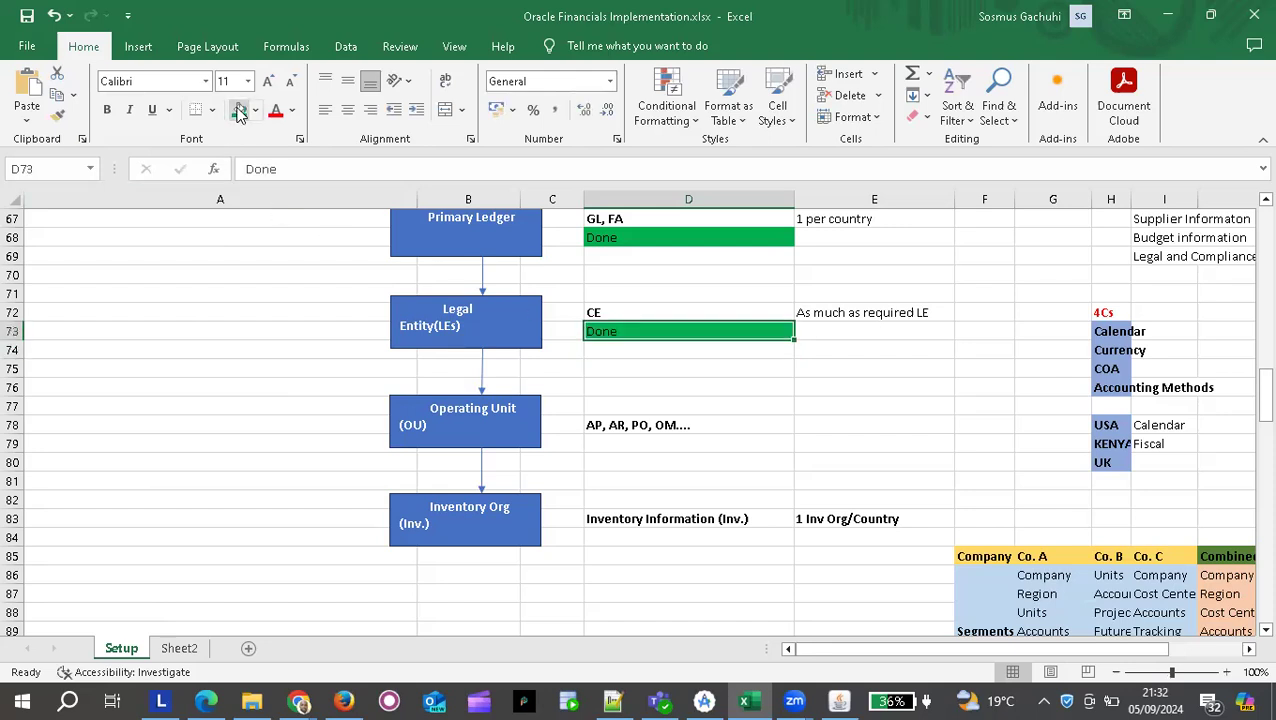
pyautogui.click(610, 443)
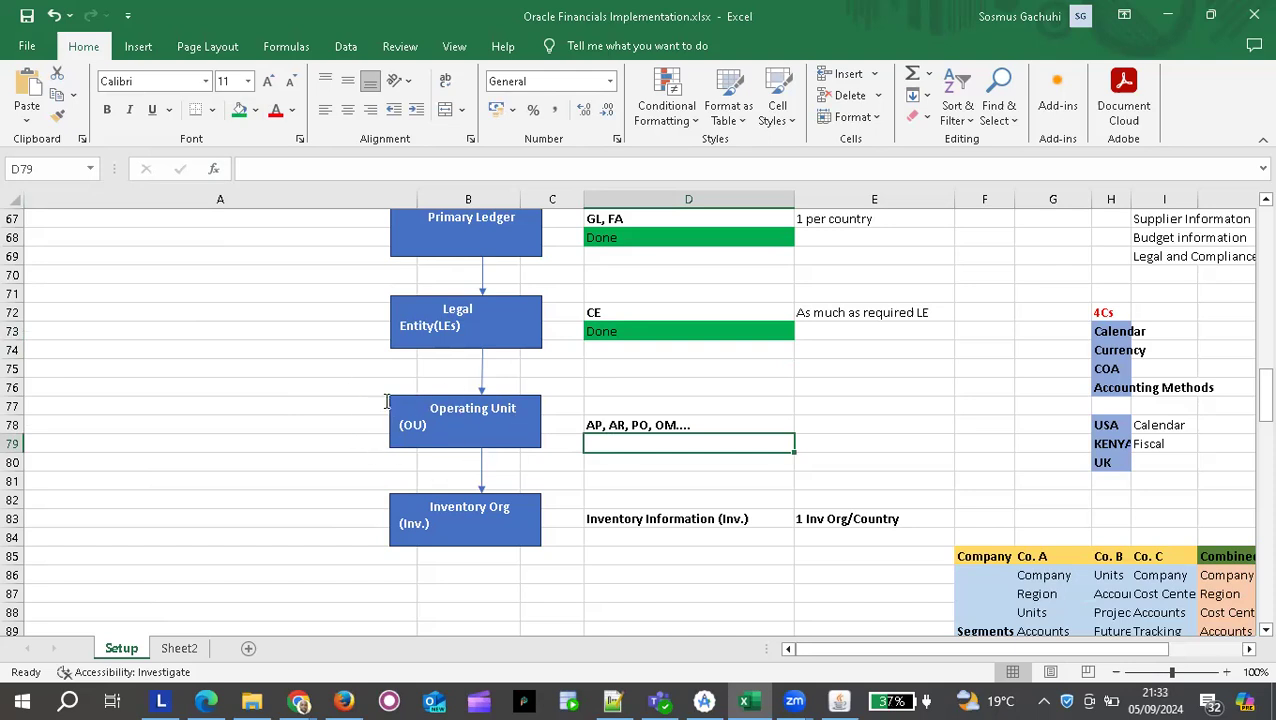
pyautogui.hotkey('alt', 'Tab')
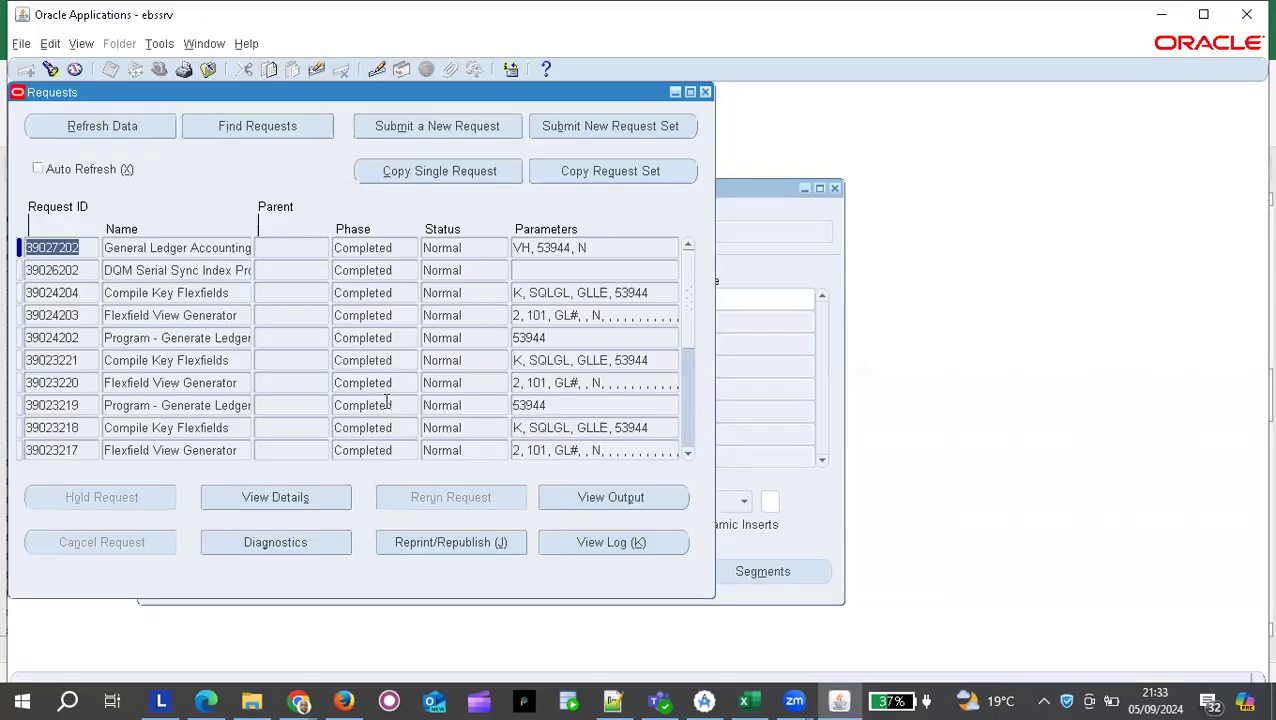
pyautogui.click(757, 196)
pyautogui.hotkey('alt', 'Tab')
pyautogui.press('Tab')
pyautogui.hotkey('shift', 'Tab')
# Mark the setup step "Assign Balancing Segment Value(BSV) to Legal Entity" as Done in cell B38.
pyautogui.scroll(-13, 601, 351)
pyautogui.scroll(-8, 601, 351)
pyautogui.scroll(18, 601, 351)
pyautogui.scroll(20, 601, 351)
pyautogui.scroll(-9, 601, 351)
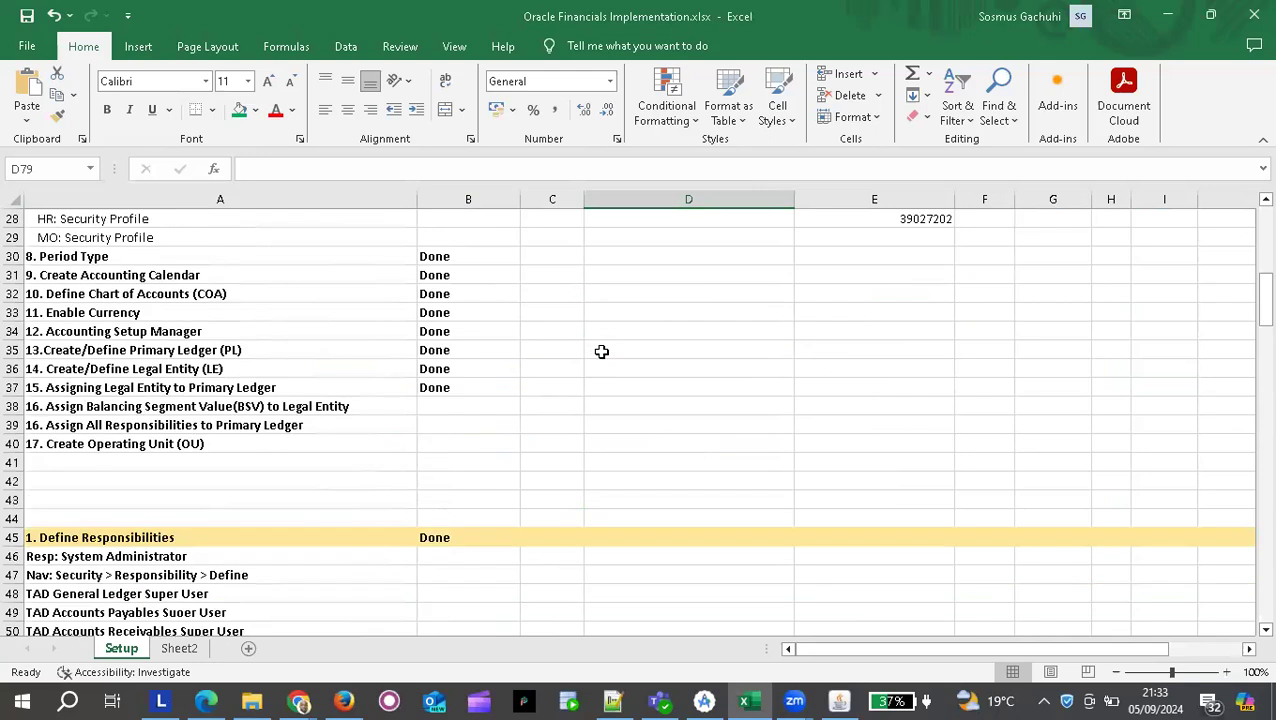
pyautogui.click(435, 404)
pyautogui.write('Done')
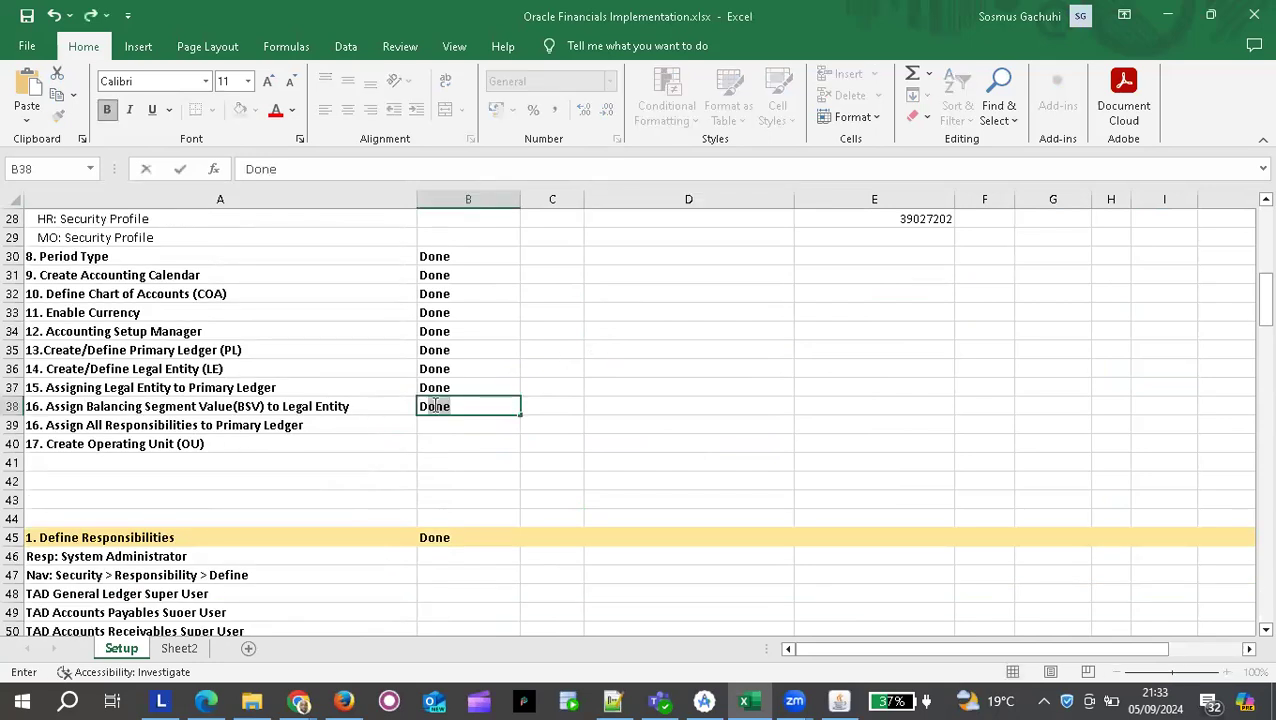
pyautogui.press('Return')
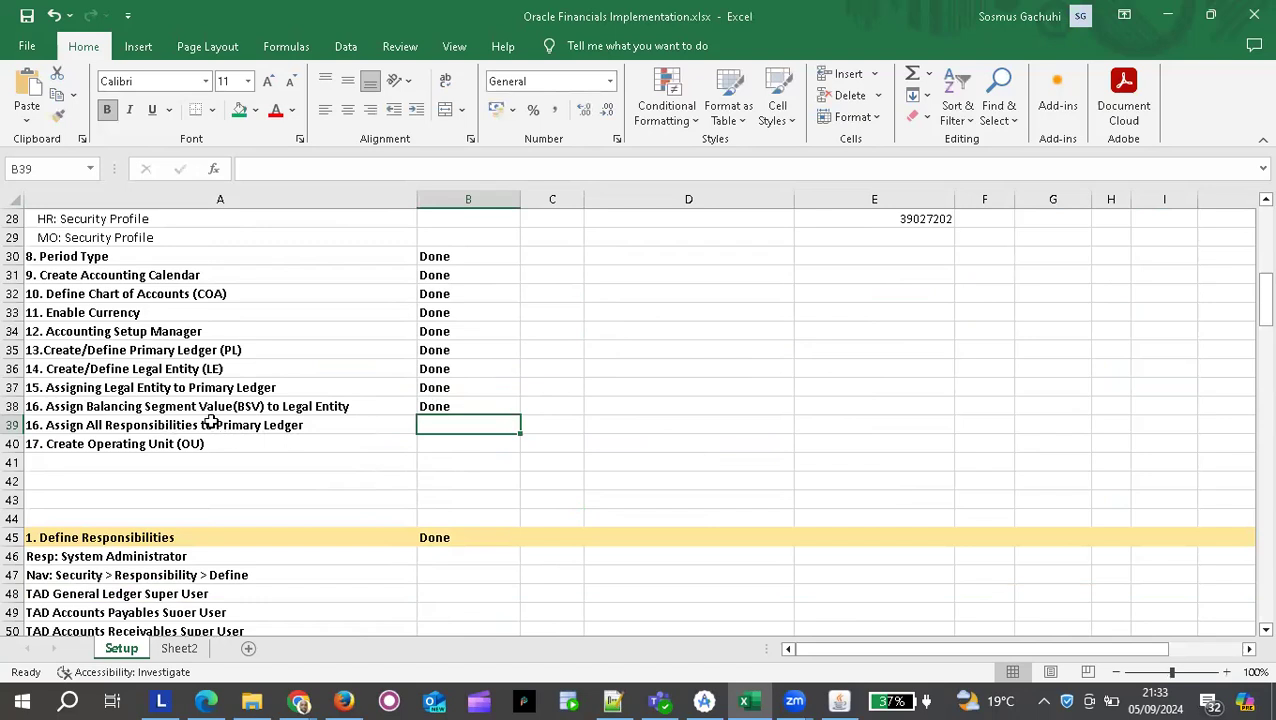
pyautogui.doubleClick(36, 406)
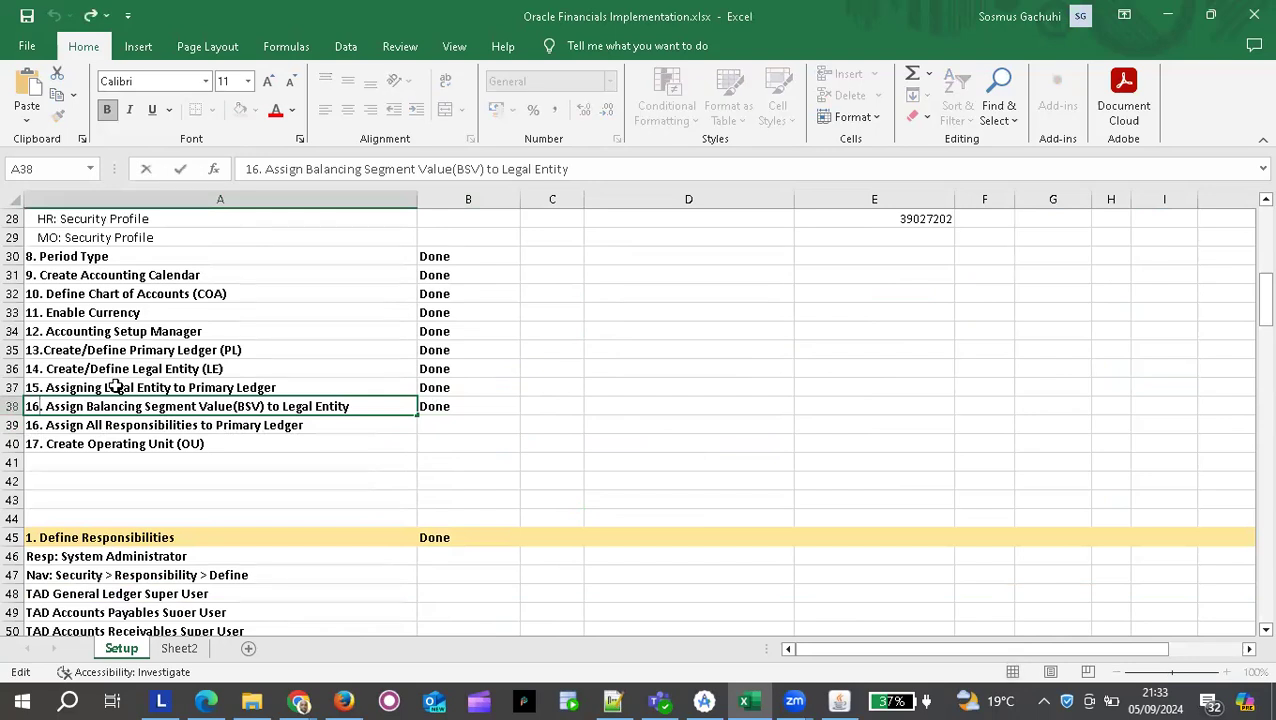
pyautogui.press('BackSpace')
pyautogui.write('7')
pyautogui.press('BackSpace')
pyautogui.write('6')
# Renumber the "Assign All Responsibilities to Primary Ledger" step in cell A39 as 17.
pyautogui.click(35, 425)
pyautogui.doubleClick(35, 425)
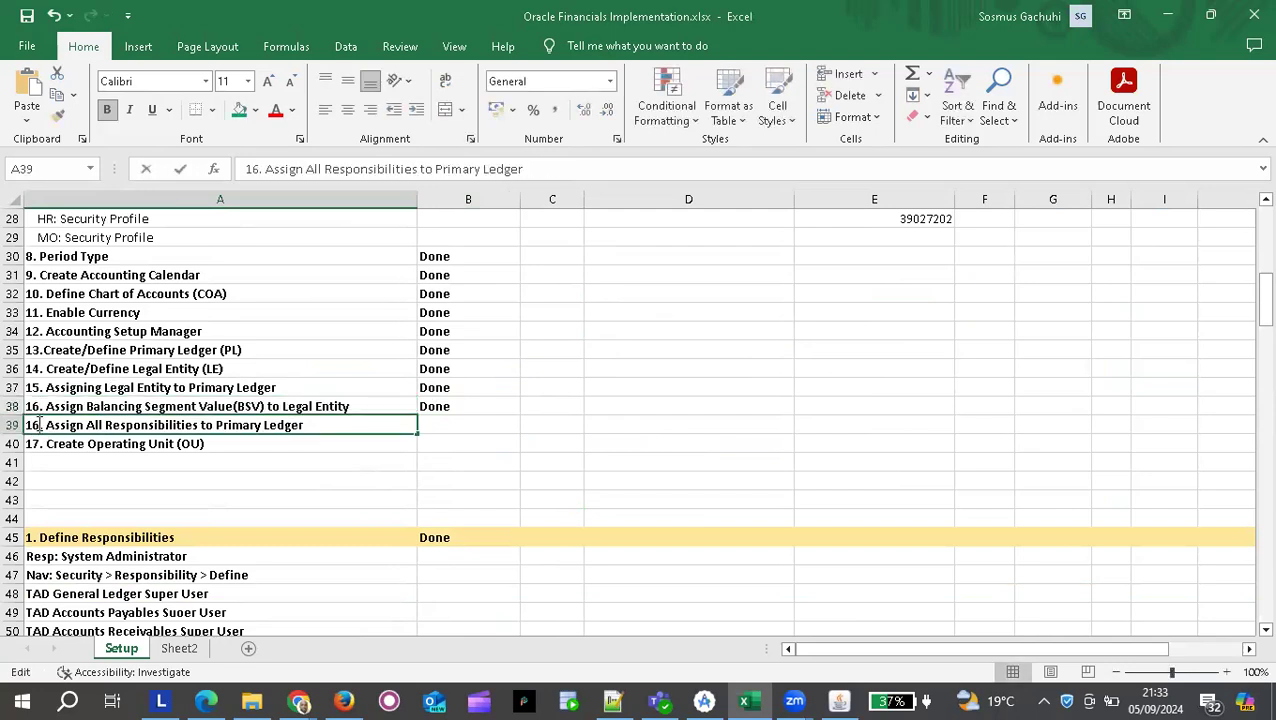
pyautogui.press('BackSpace')
pyautogui.write('7')
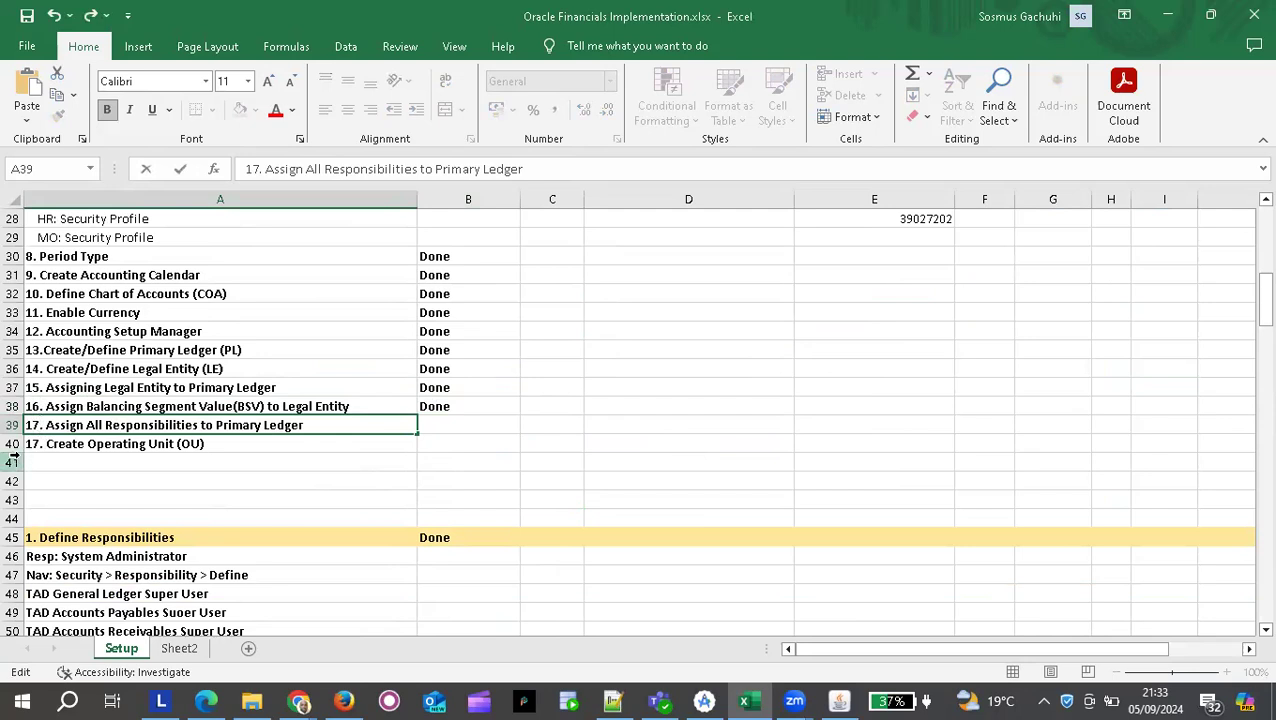
# Renumber the "Create Operating Unit (OU)" step in cell A40 as 18.
pyautogui.click(35, 443)
pyautogui.doubleClick(35, 443)
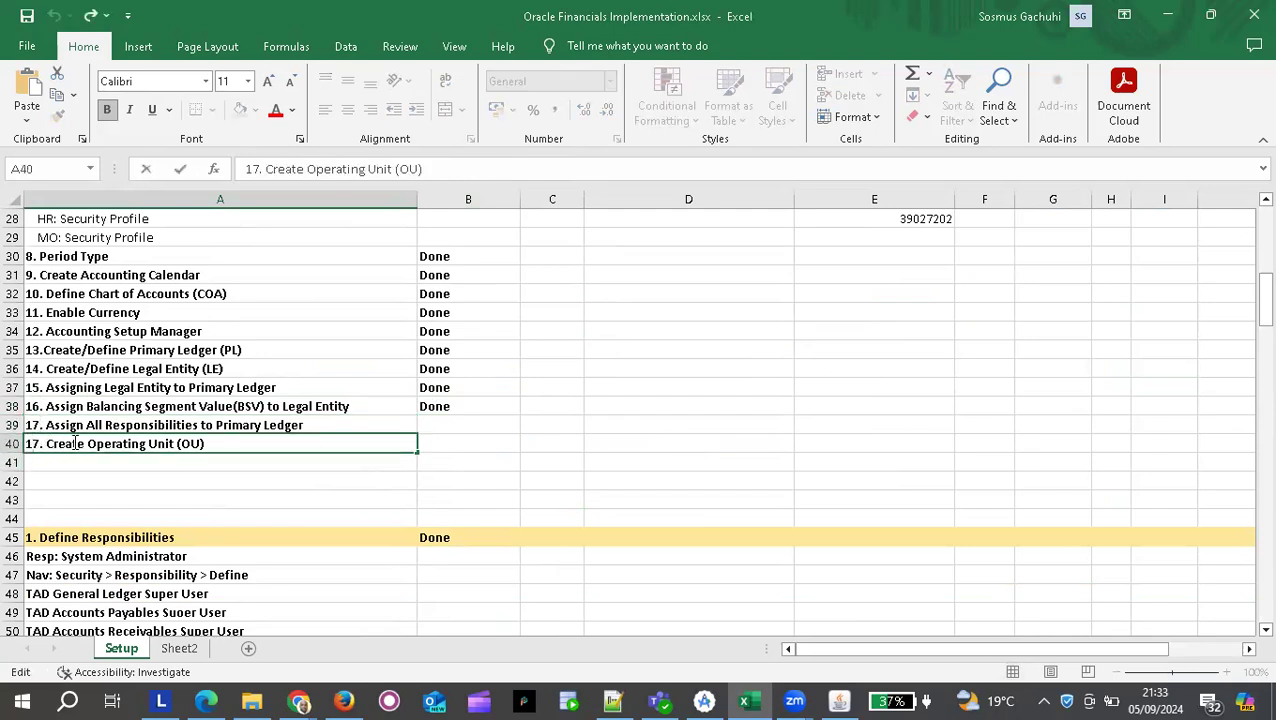
pyautogui.press('BackSpace')
pyautogui.write('8')
pyautogui.press('Return')
# Enter the note "Connection/Integration" in cell D39, on the row of the "Assign All Responsibilities to Primary Ledger" step.
pyautogui.click(434, 422)
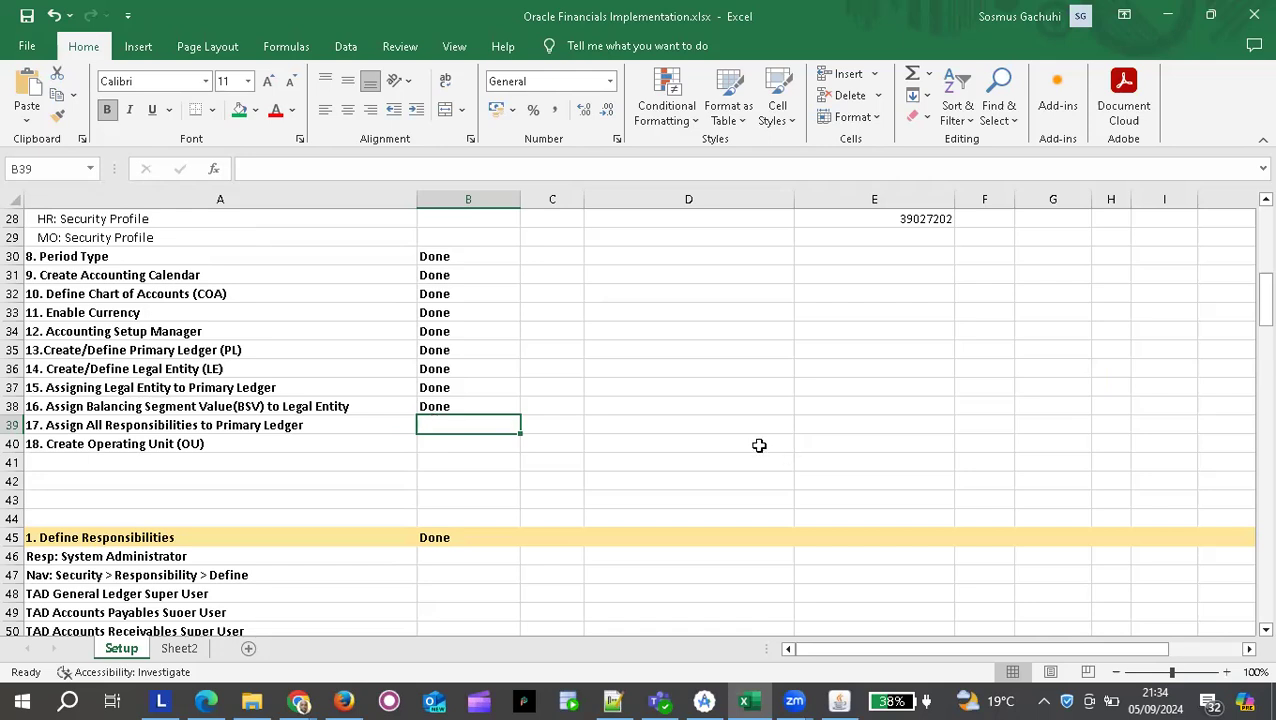
pyautogui.click(663, 425)
pyautogui.write('C')
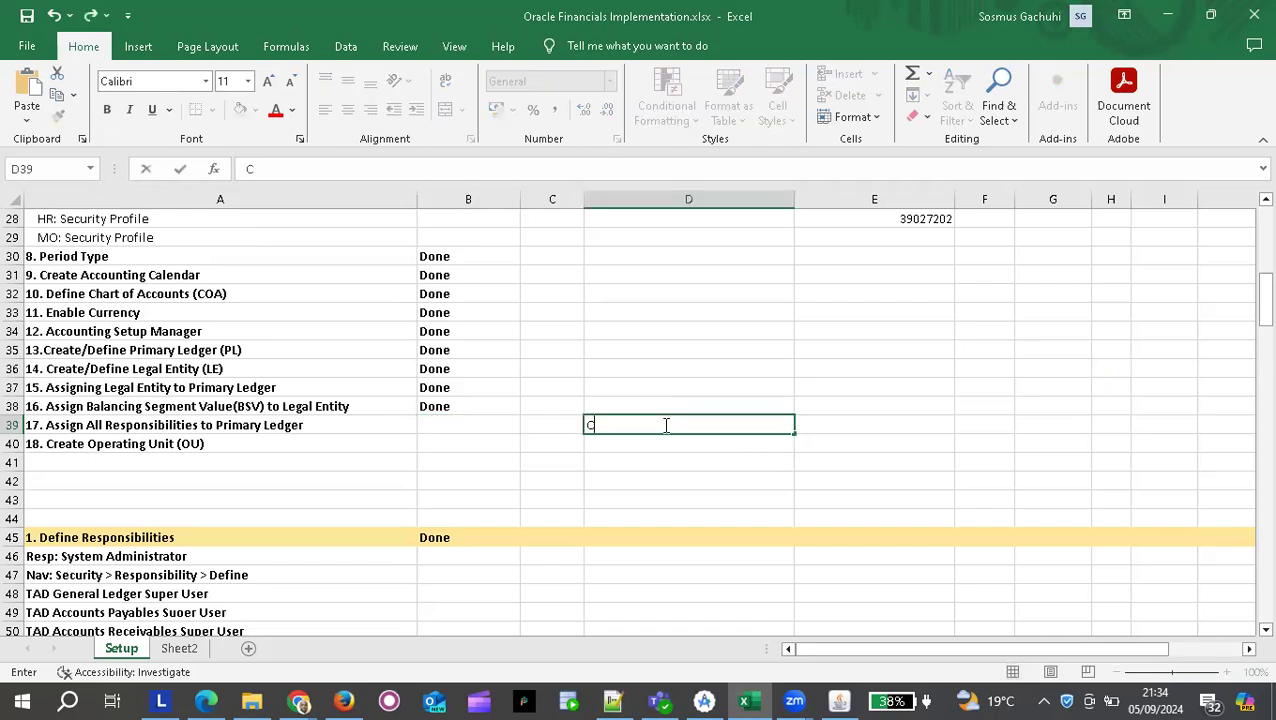
pyautogui.write('onnection/')
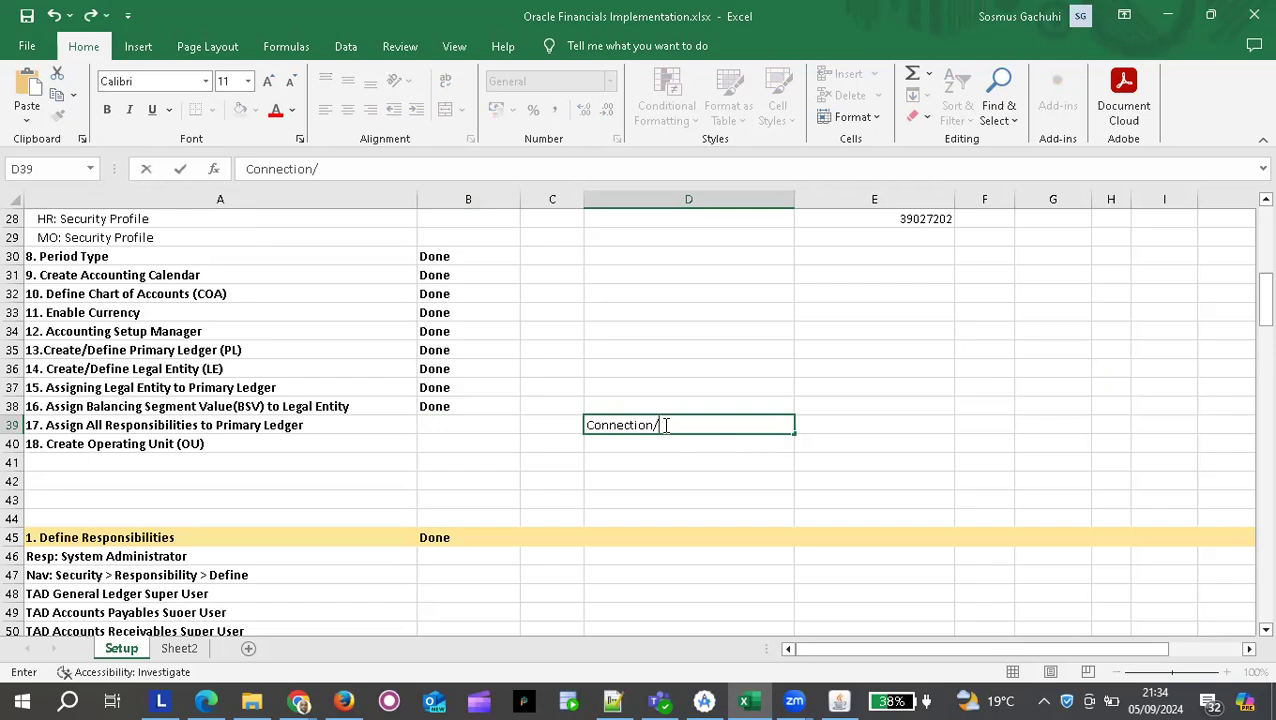
pyautogui.write('Integration')
pyautogui.press('Return')
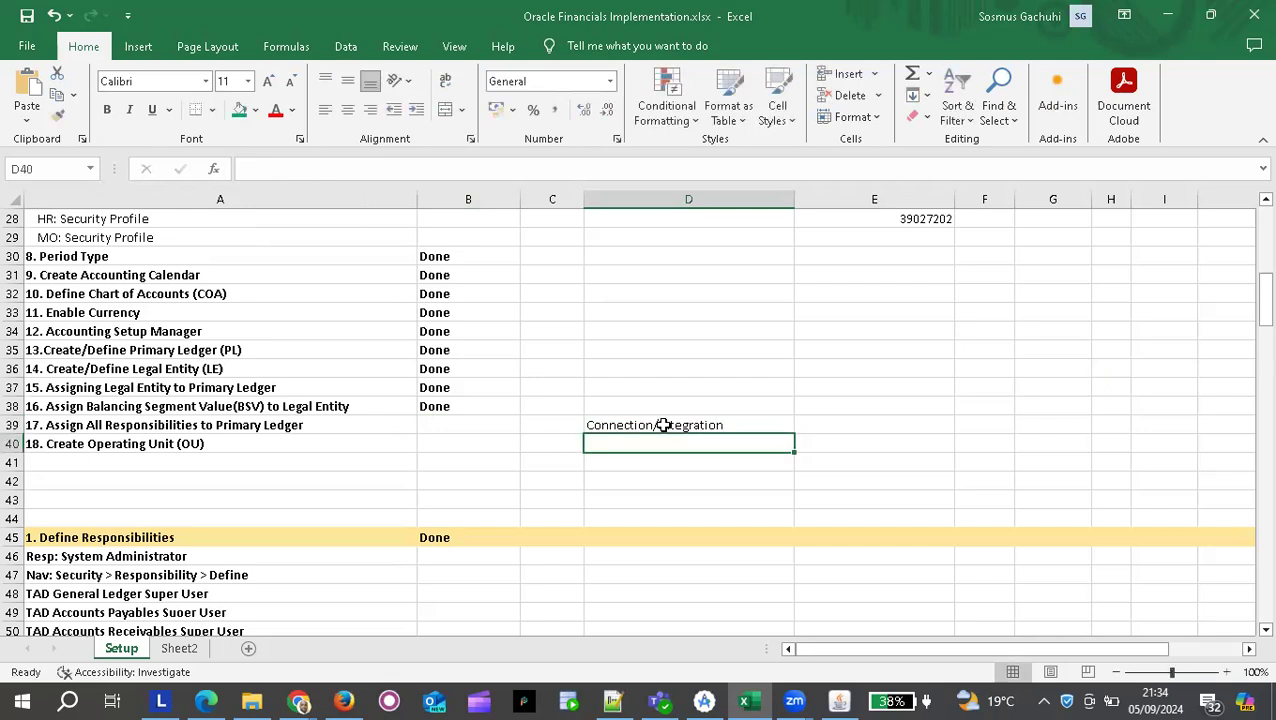
pyautogui.click(692, 425)
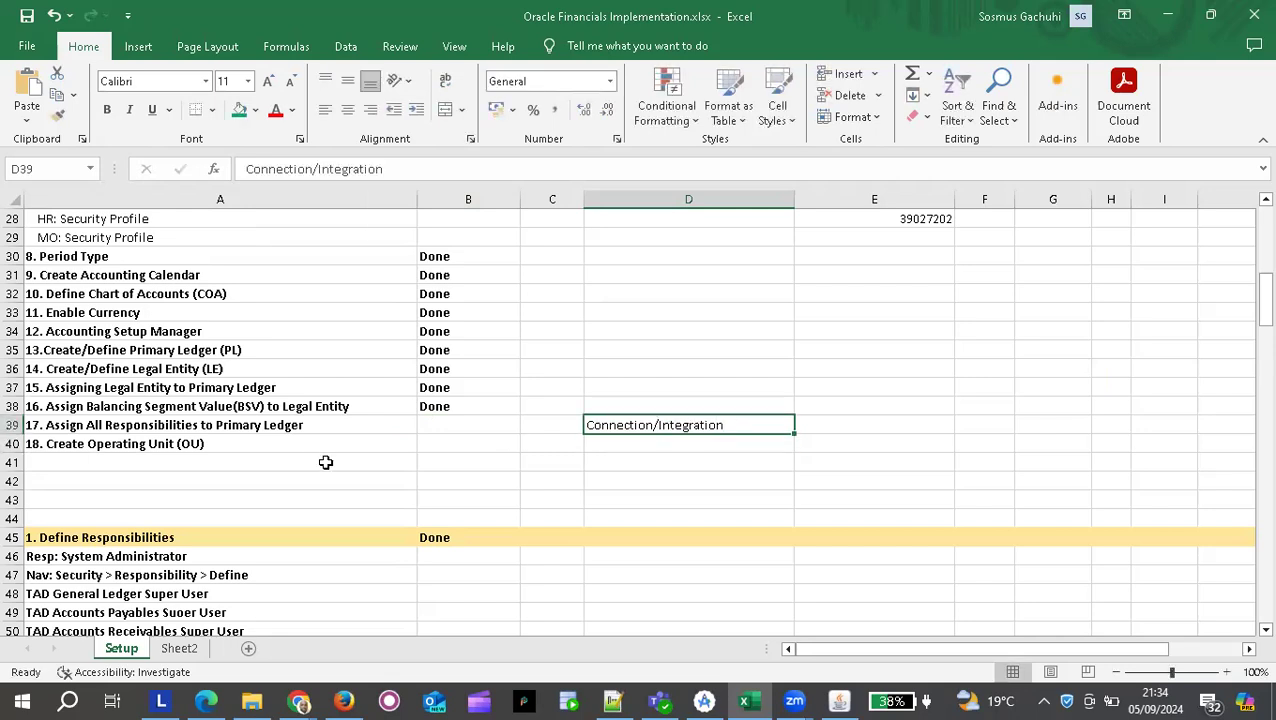
# Review the TAD super user responsibilities in A5:A13 that the "Assign All Responsibilities to Primary Ledger" step refers to.
pyautogui.click(275, 425)
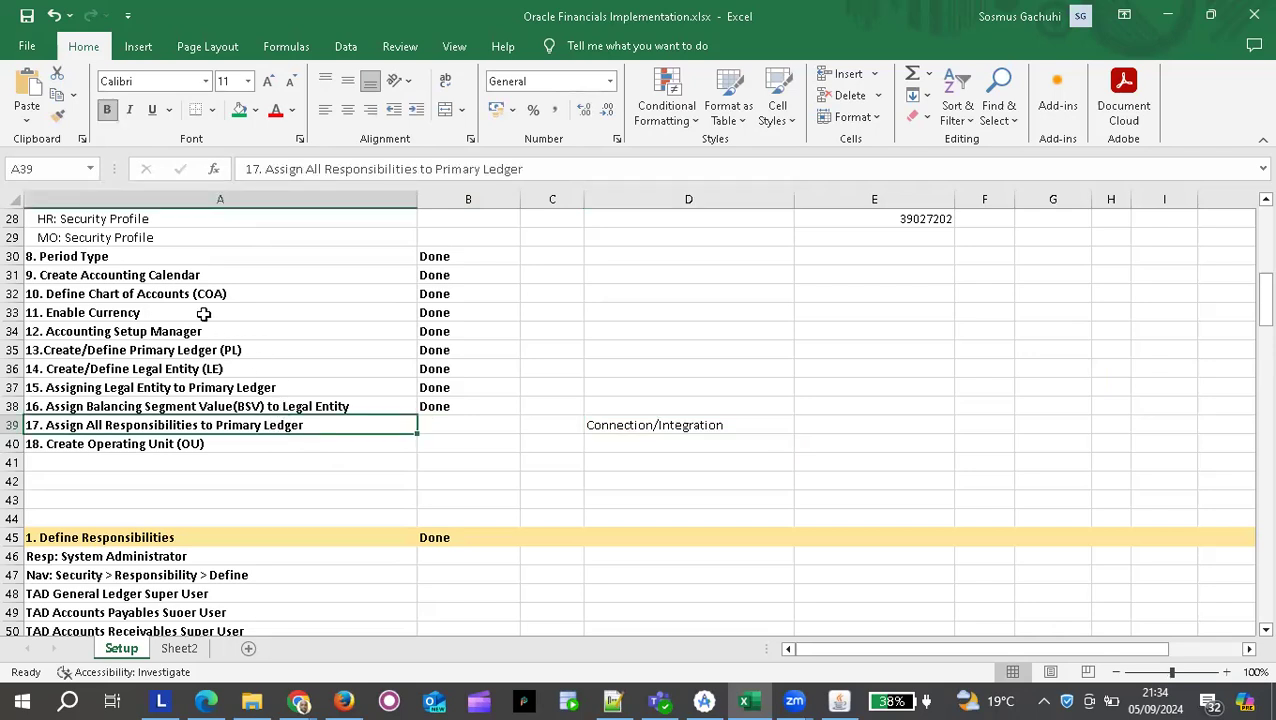
pyautogui.scroll(1, 177, 301)
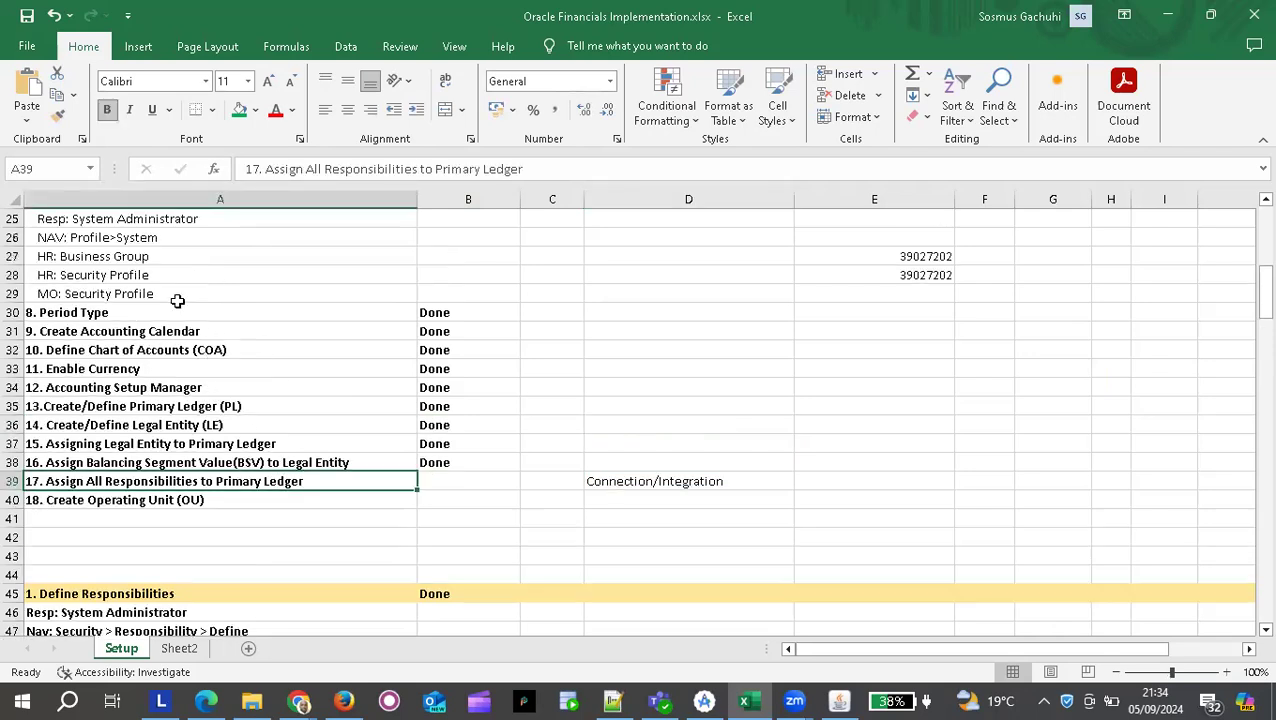
pyautogui.scroll(3, 177, 301)
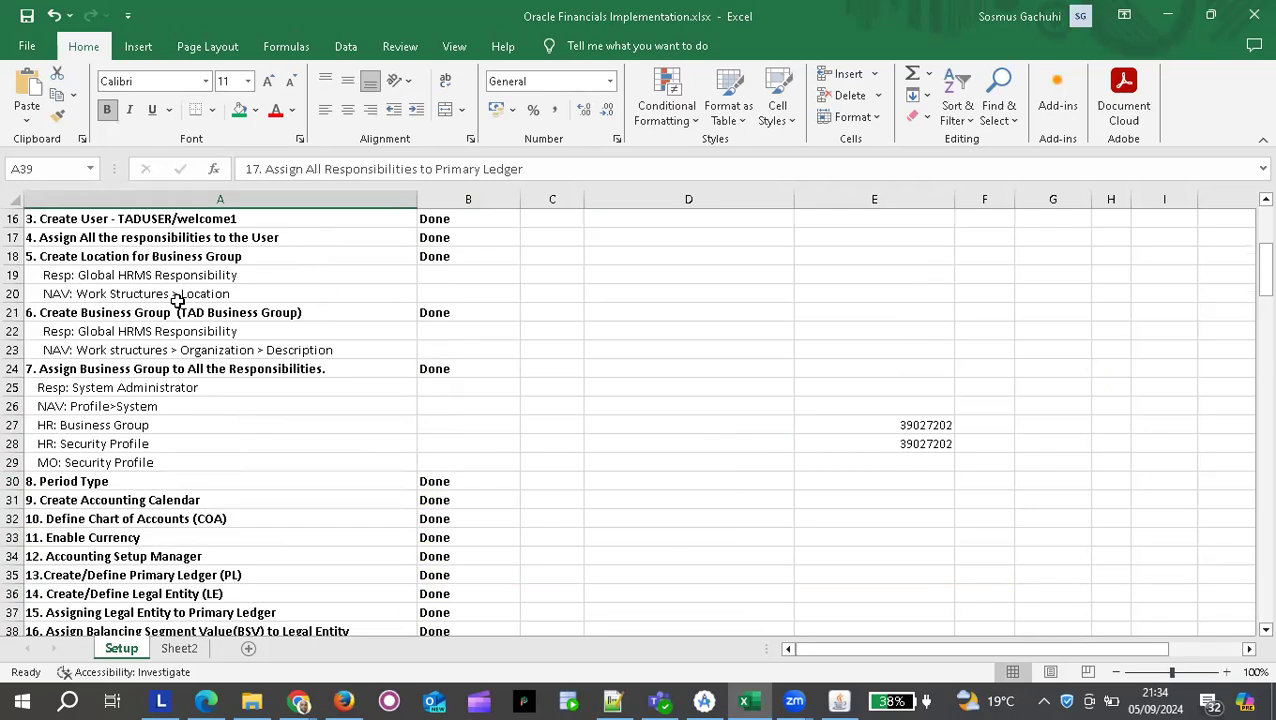
pyautogui.scroll(3, 124, 262)
pyautogui.scroll(1, 124, 262)
pyautogui.click(128, 270)
pyautogui.click(143, 241)
pyautogui.rightClick(143, 241)
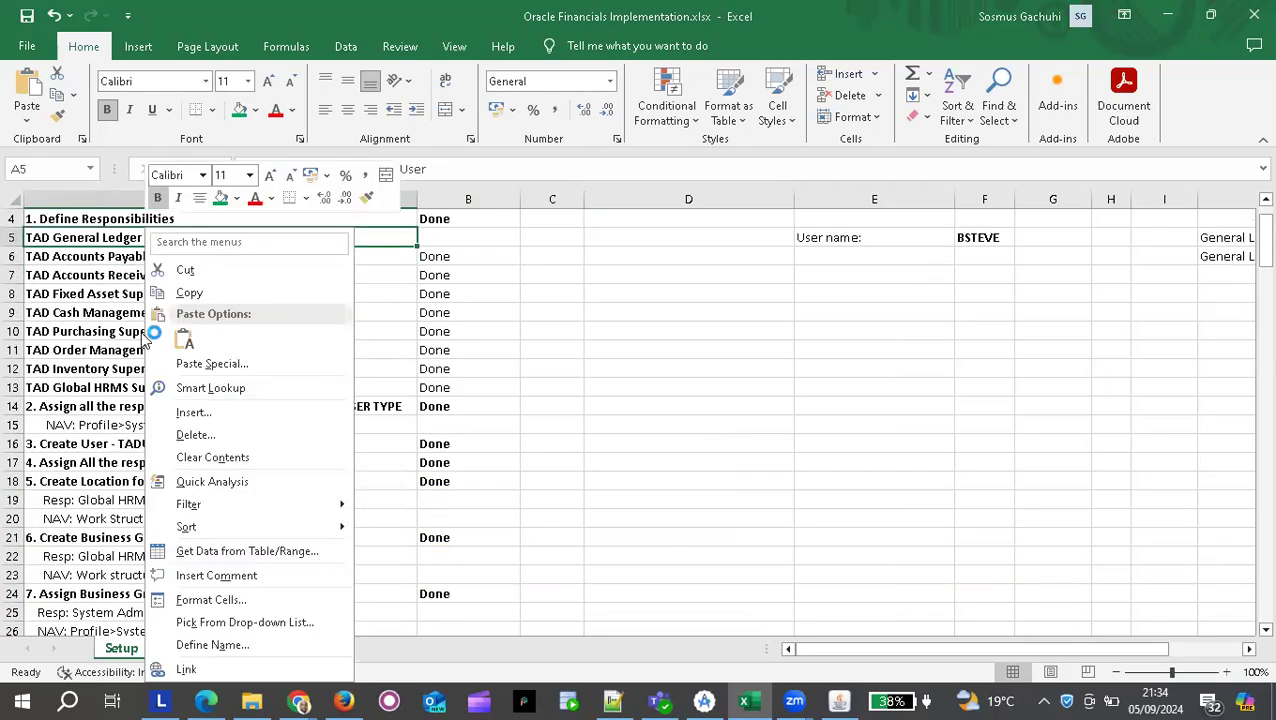
pyautogui.click(88, 229)
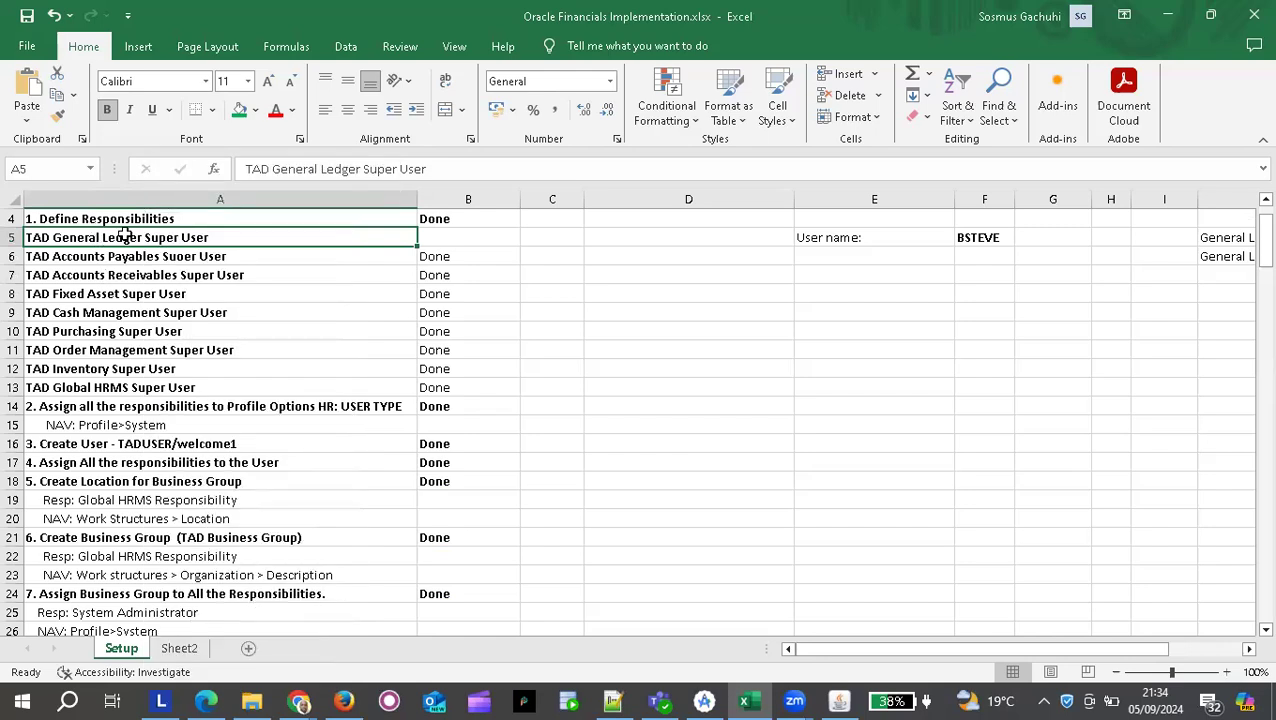
pyautogui.moveTo(124, 237); pyautogui.dragTo(110, 381)
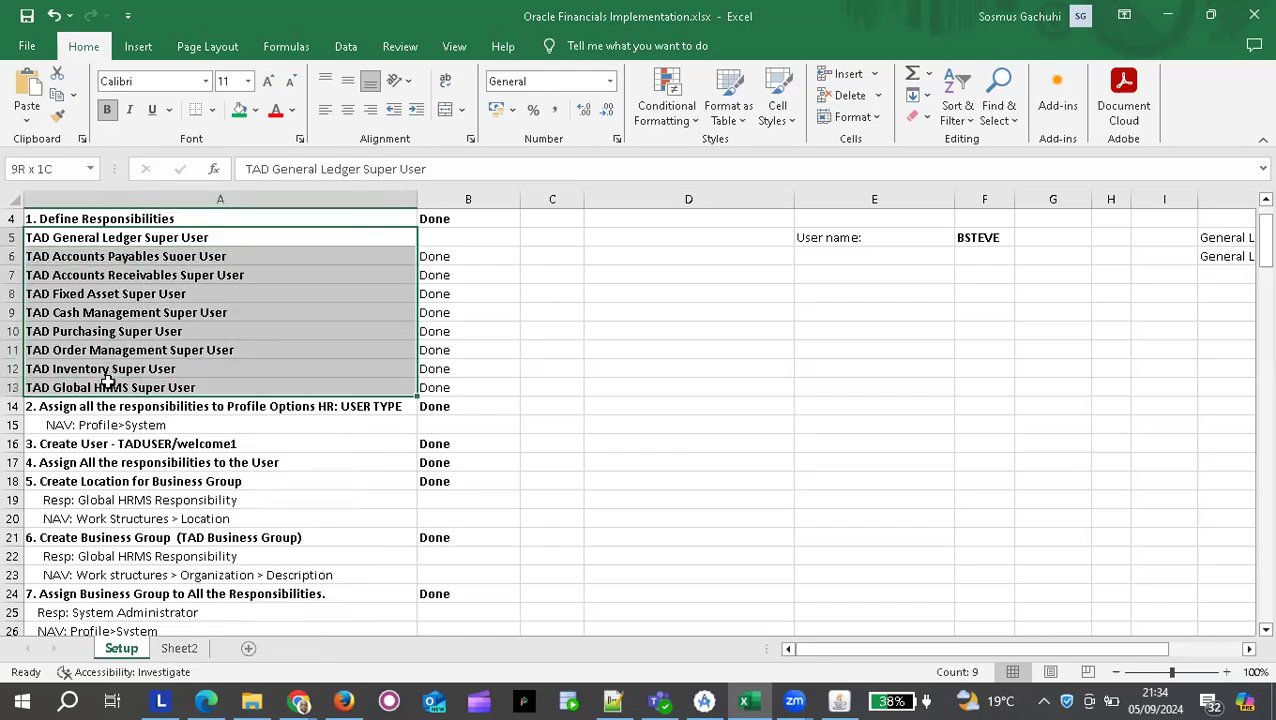
pyautogui.scroll(-12, 218, 455)
pyautogui.scroll(5, 218, 455)
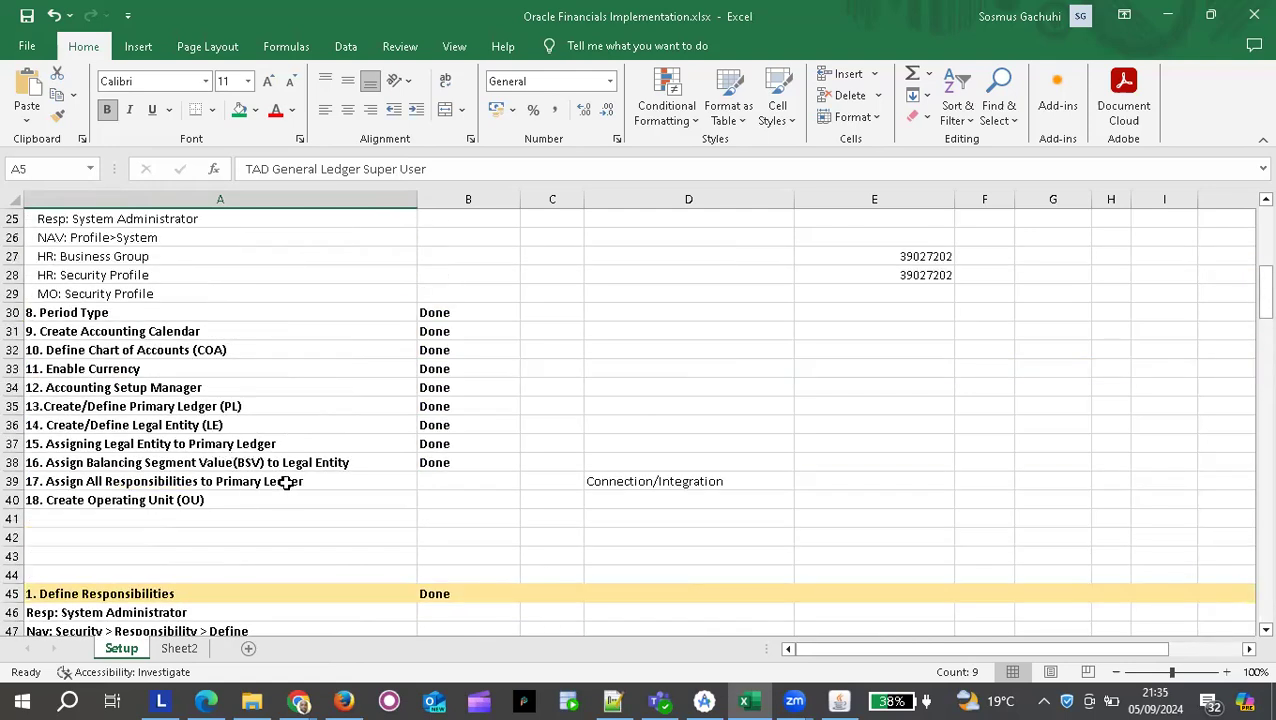
# Compare step 17 in A39 with the responsibilities listed under step 1, and look through the rest of the Setup sheet.
pyautogui.click(286, 483)
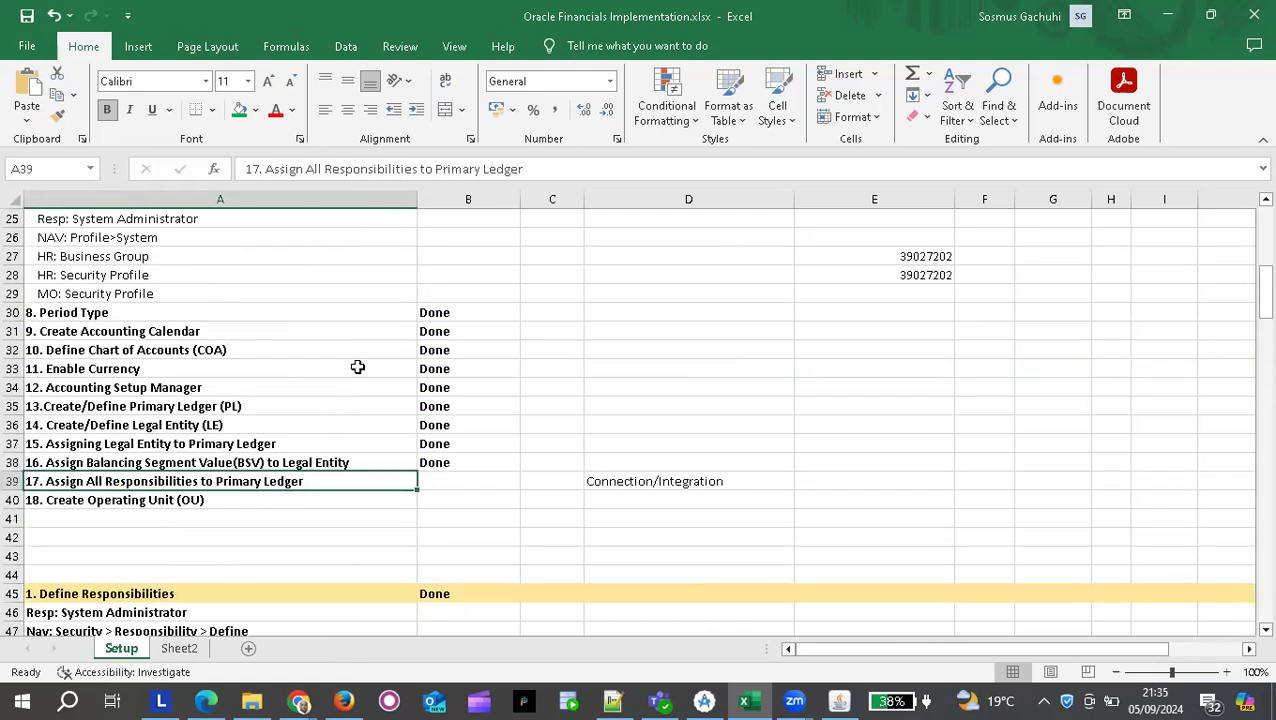
pyautogui.scroll(4, 357, 368)
pyautogui.scroll(3, 357, 368)
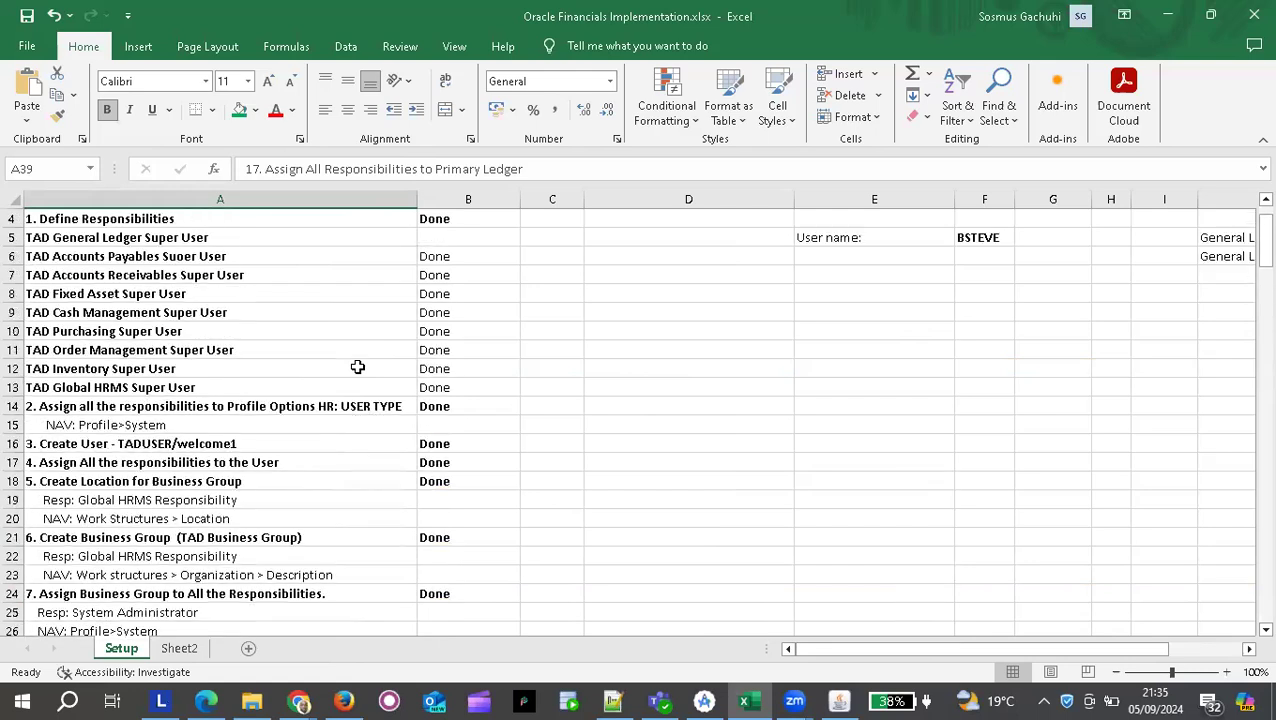
pyautogui.click(143, 272)
pyautogui.scroll(-18, 413, 490)
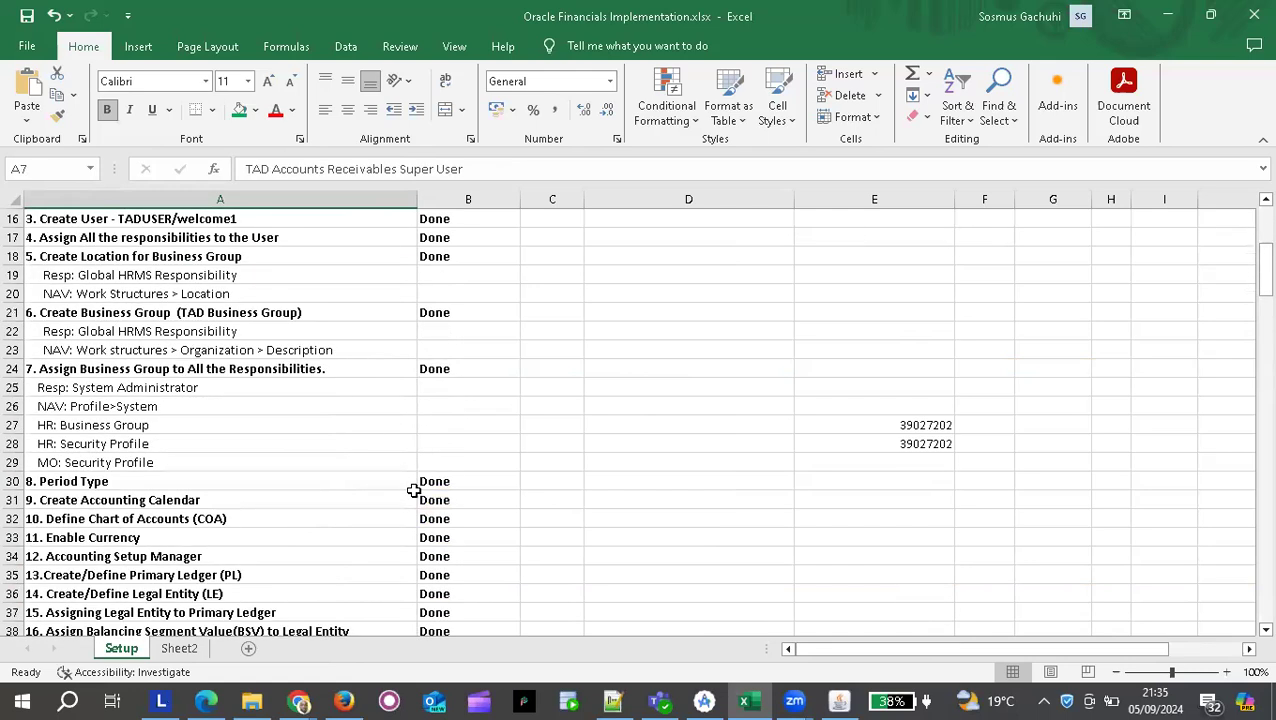
pyautogui.scroll(-20, 416, 491)
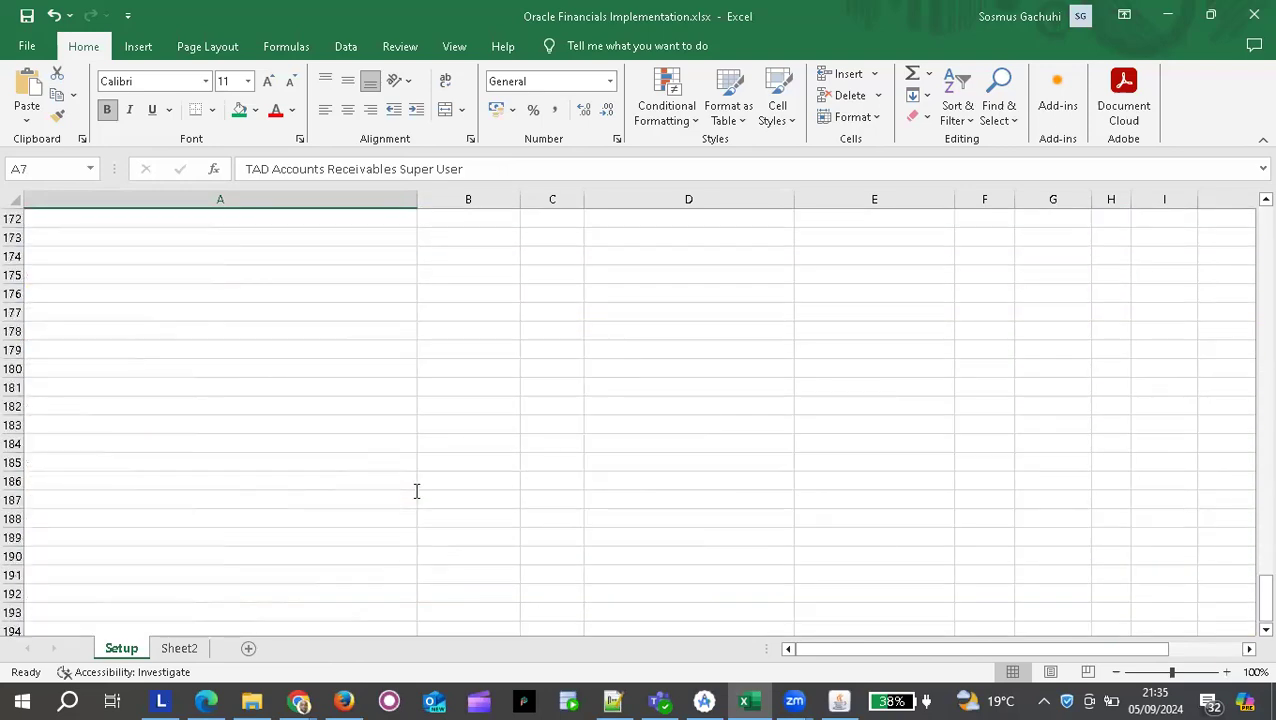
pyautogui.scroll(4, 416, 492)
pyautogui.scroll(20, 215, 331)
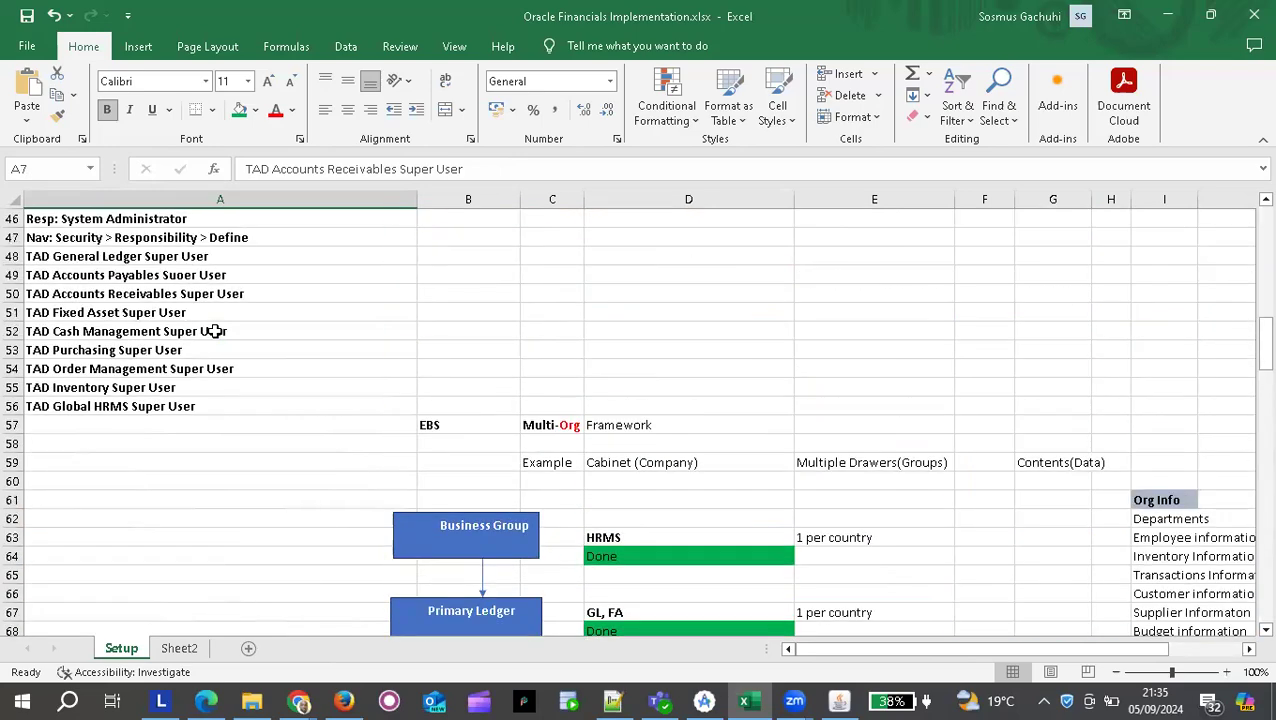
pyautogui.scroll(15, 215, 331)
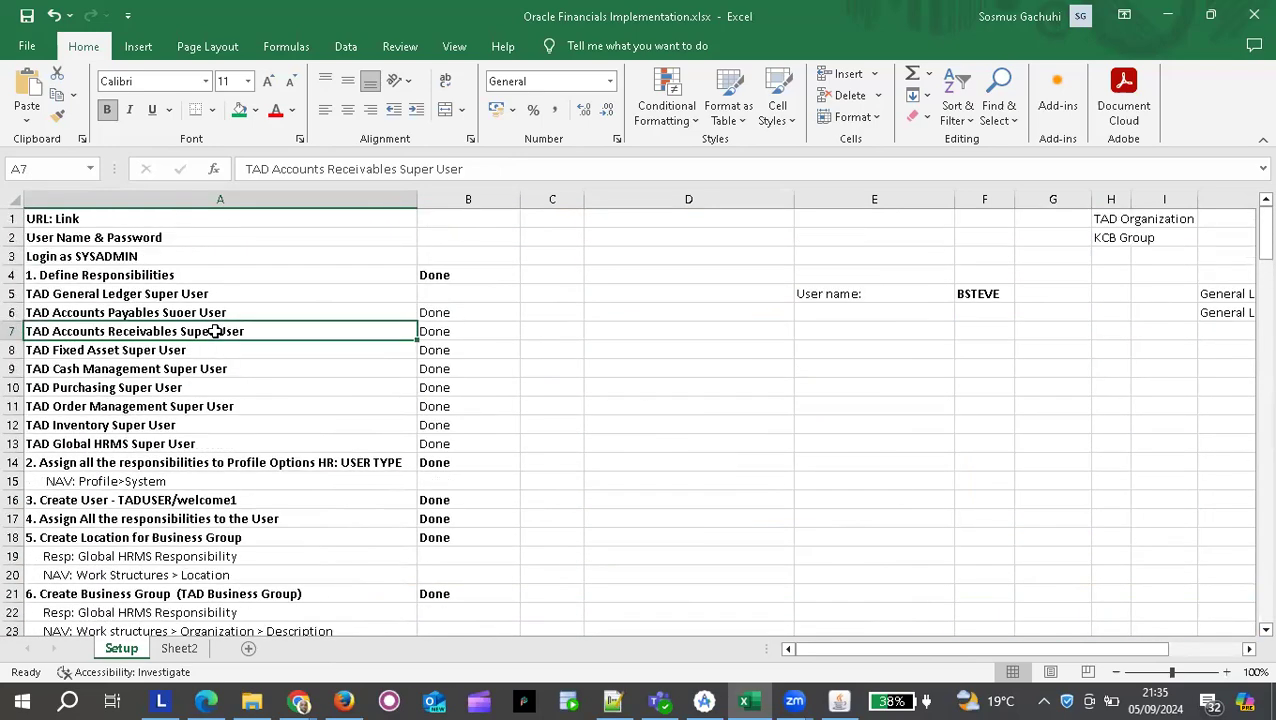
pyautogui.scroll(-15, 215, 331)
pyautogui.scroll(5, 215, 331)
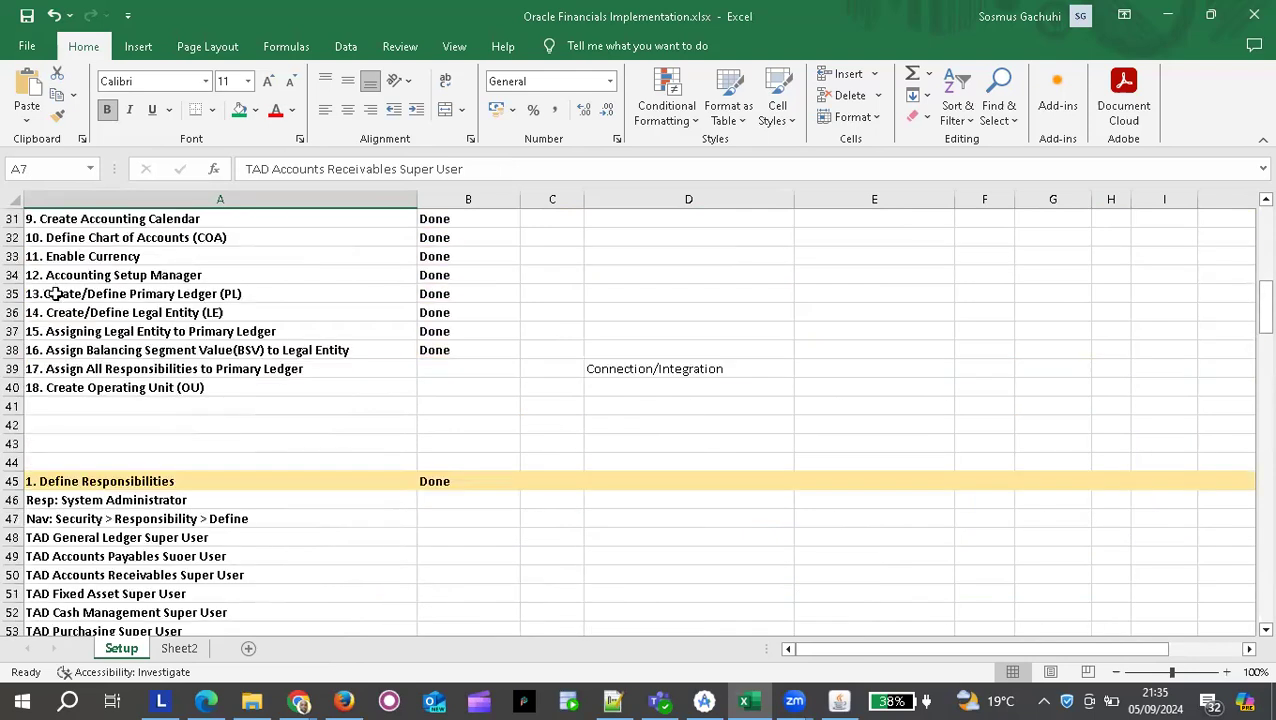
# Review setup steps 13 to 17 one by one in A35:A39, from Primary Ledger creation to responsibility assignment.
pyautogui.click(100, 310)
pyautogui.click(172, 293)
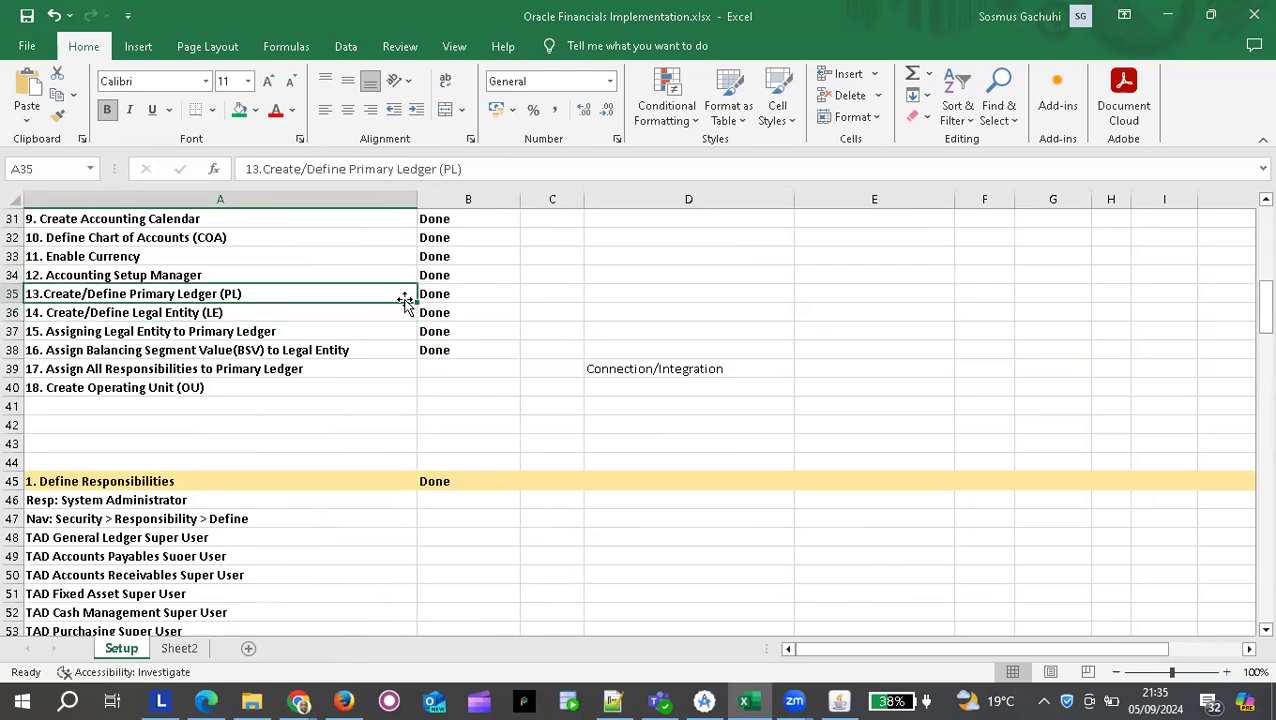
pyautogui.click(233, 313)
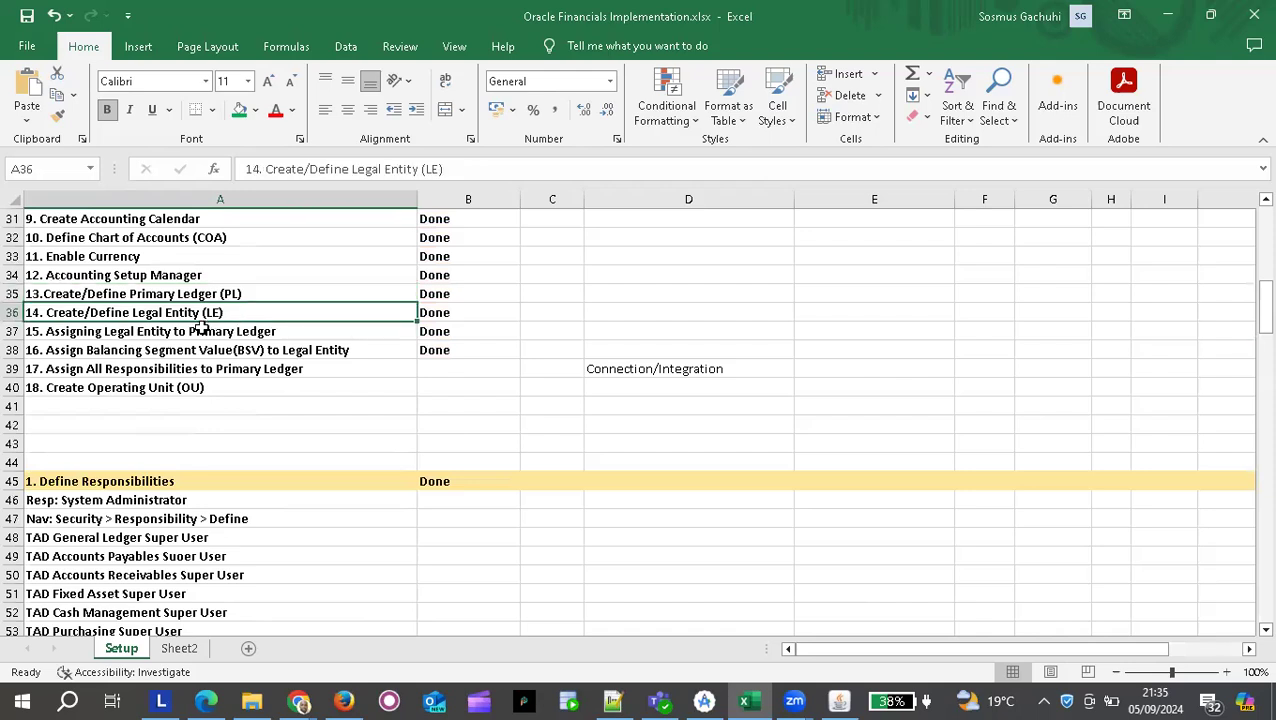
pyautogui.click(229, 292)
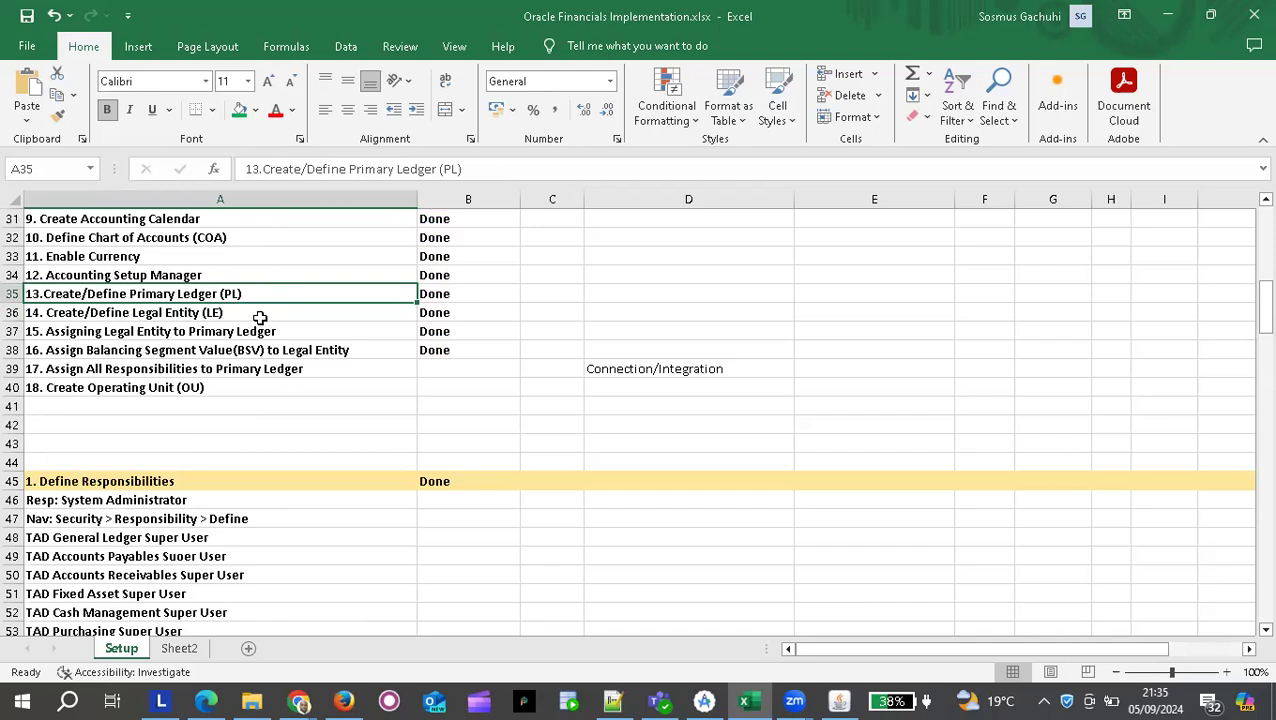
pyautogui.click(172, 313)
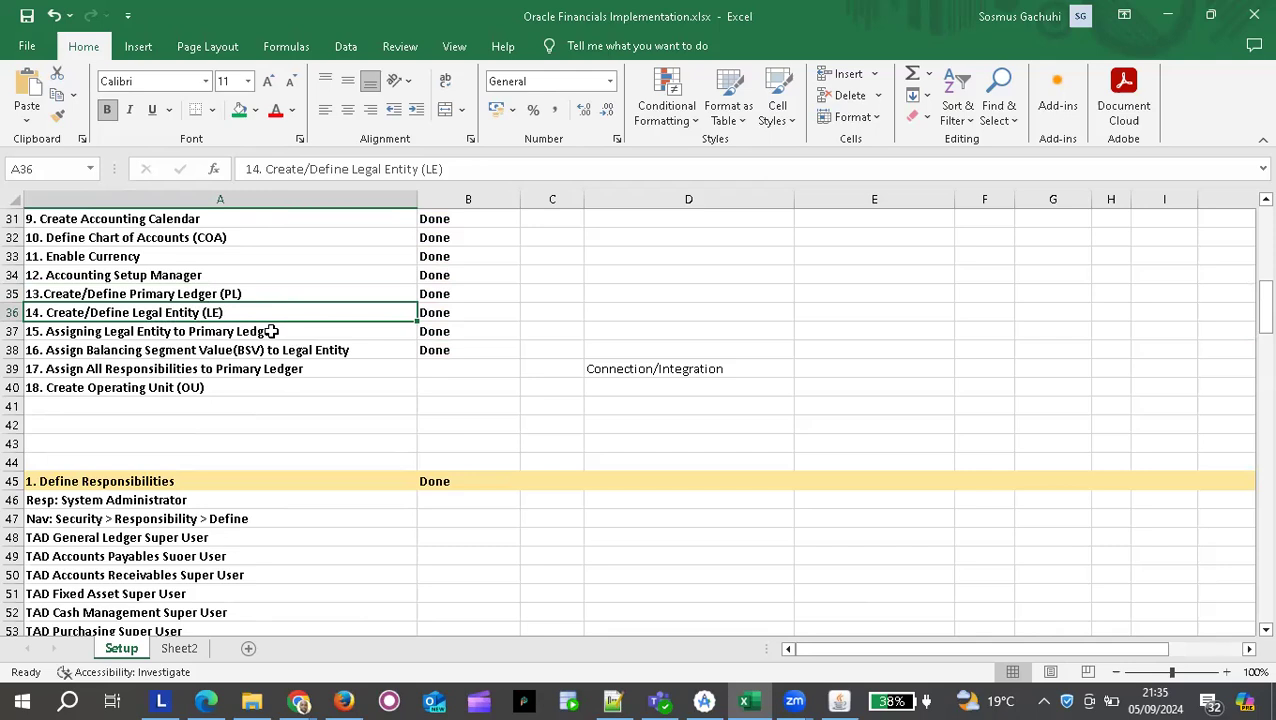
pyautogui.click(246, 331)
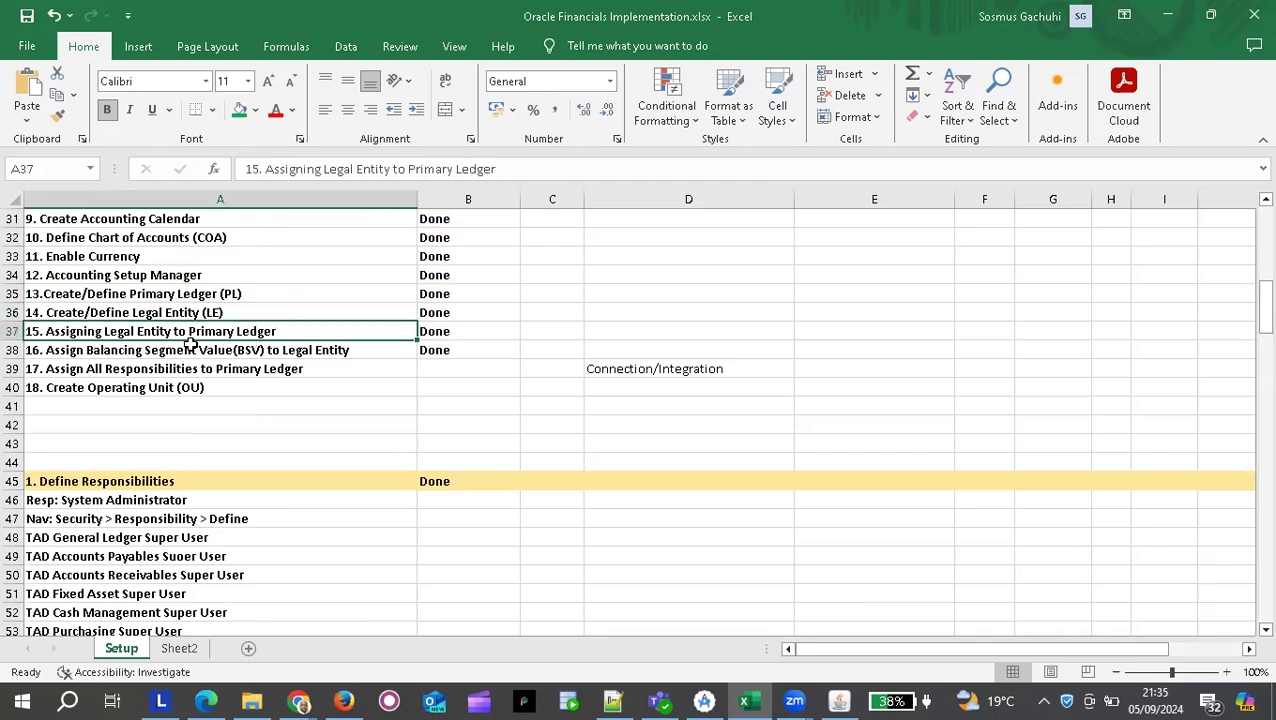
pyautogui.click(243, 350)
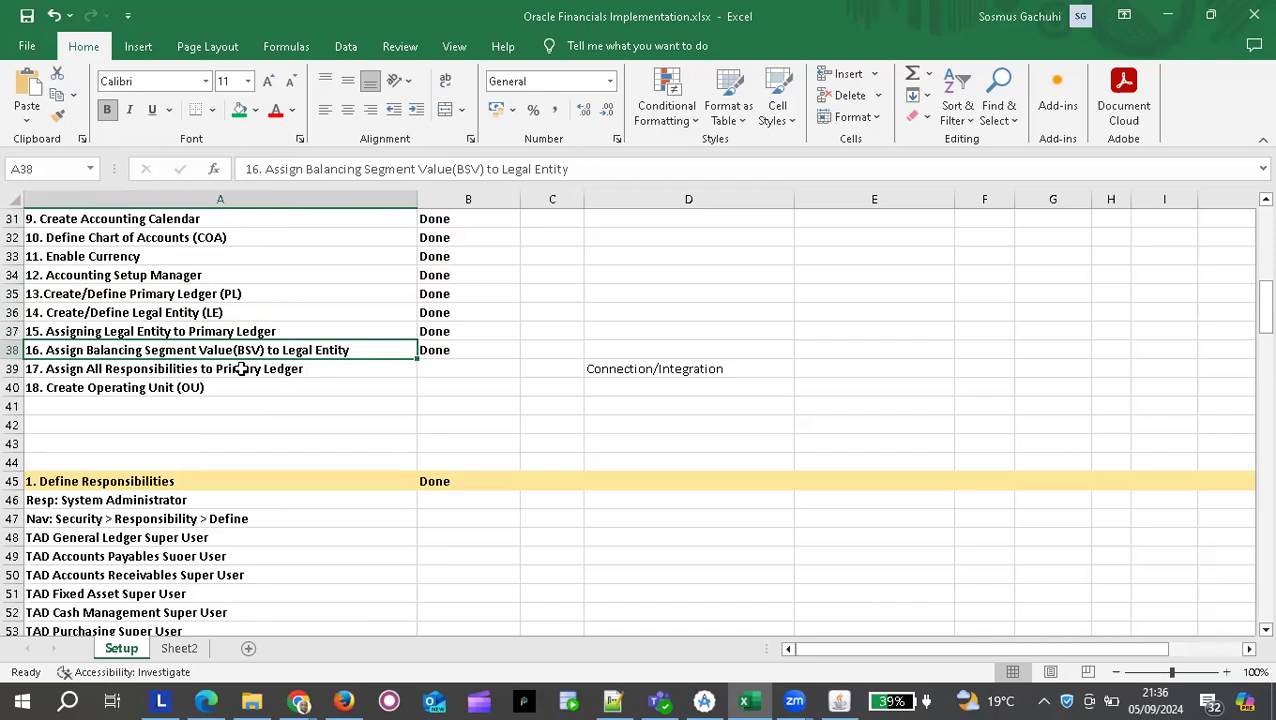
pyautogui.click(198, 368)
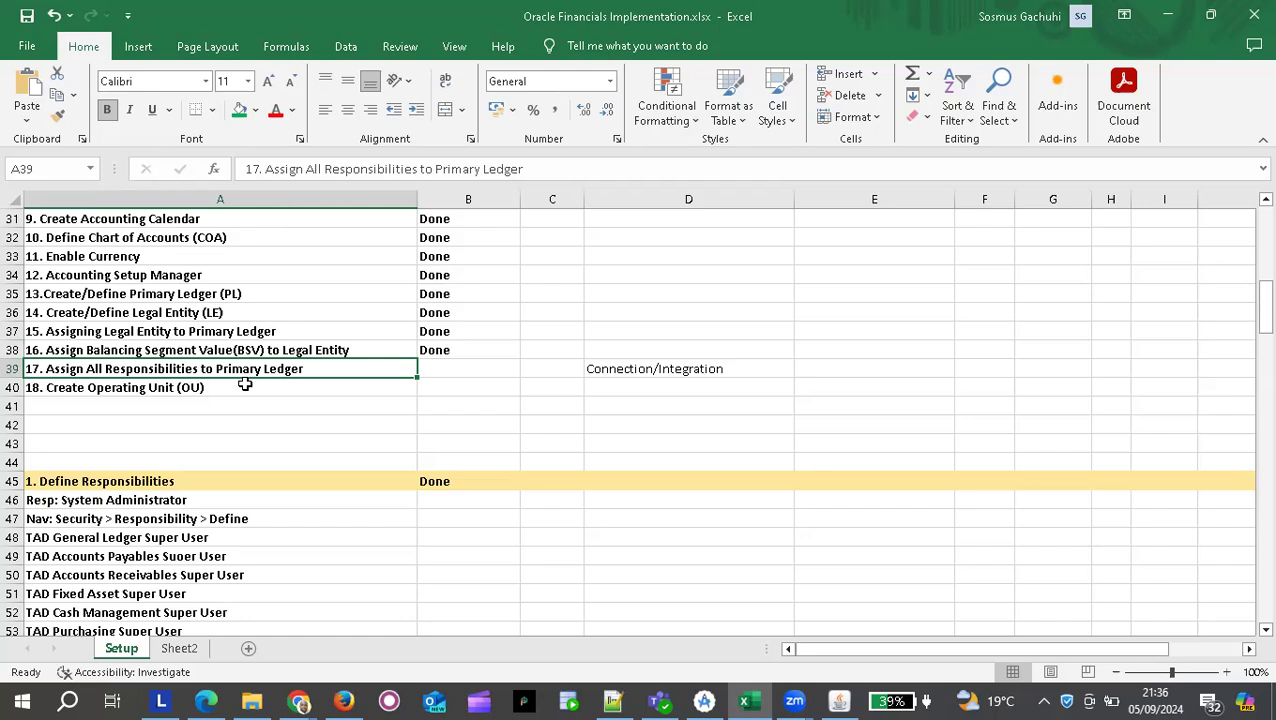
# Copy the titles of steps 14 to 17 from A36:A39 to A172, below the "13. Primary Ledger" section.
pyautogui.click(143, 316)
pyautogui.moveTo(143, 323); pyautogui.dragTo(155, 368)
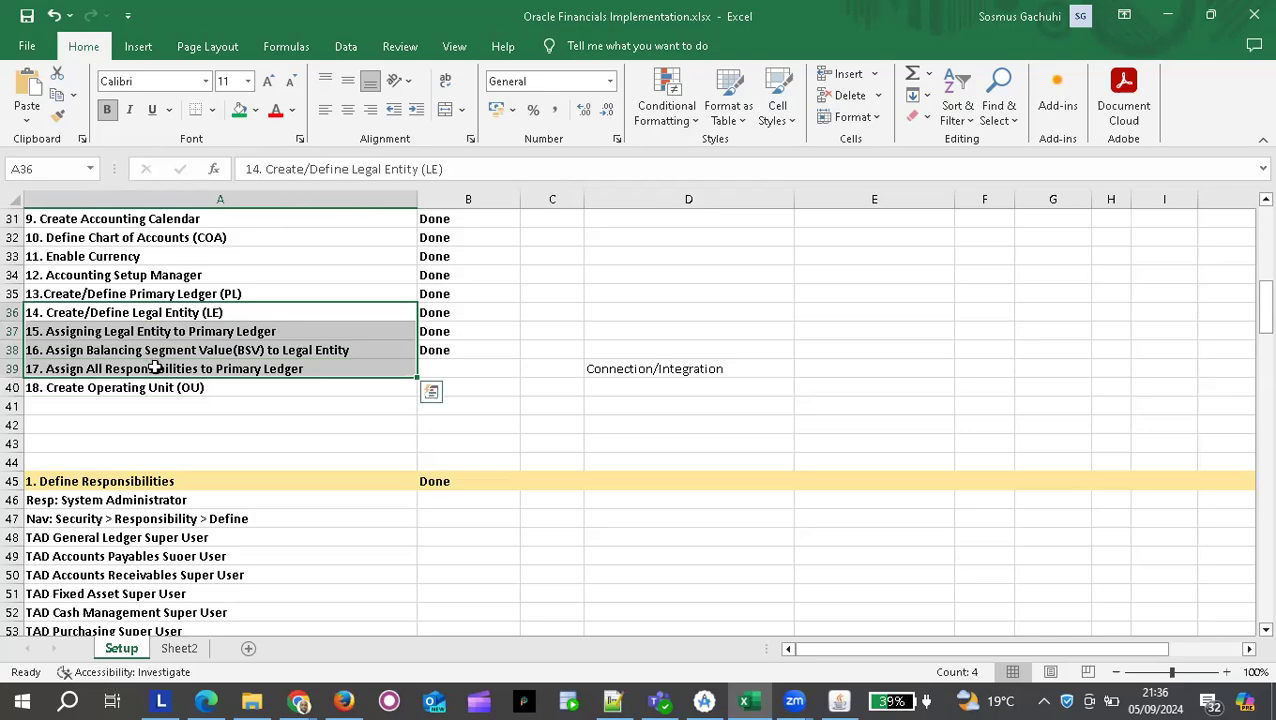
pyautogui.hotkey('ctrl', 'c')
pyautogui.scroll(-20, 155, 368)
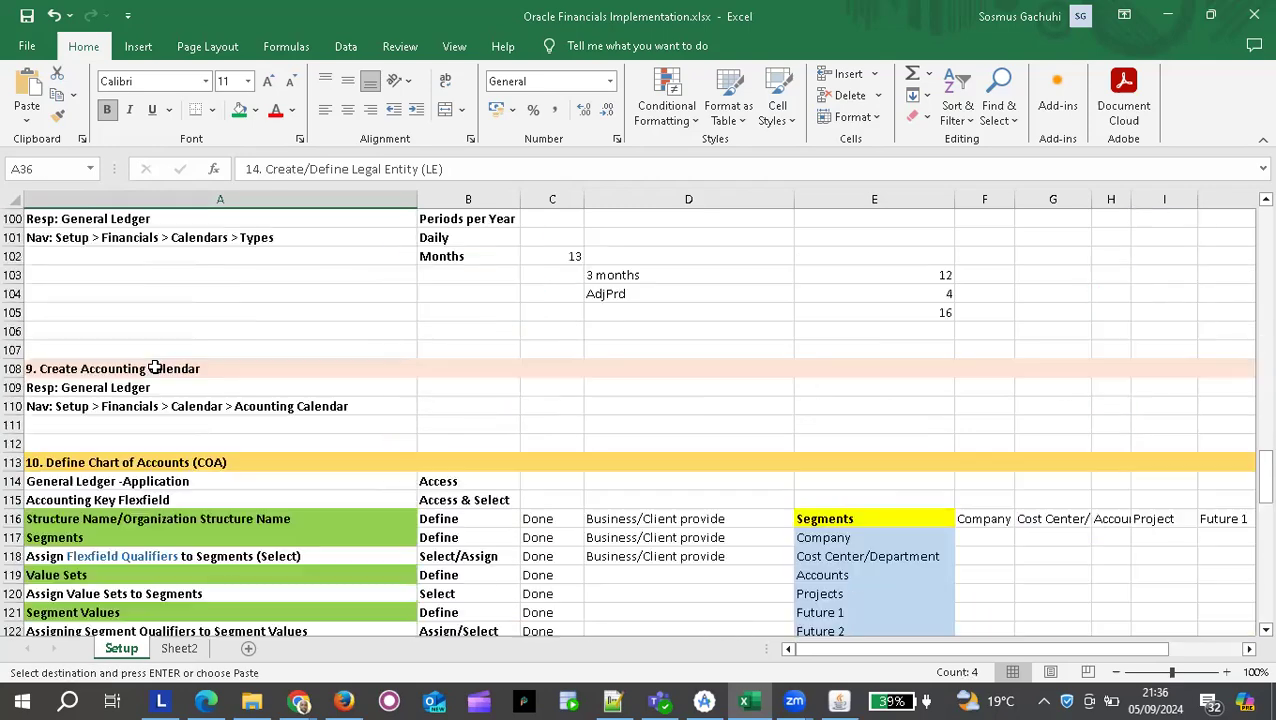
pyautogui.scroll(-13, 155, 368)
pyautogui.scroll(3, 155, 368)
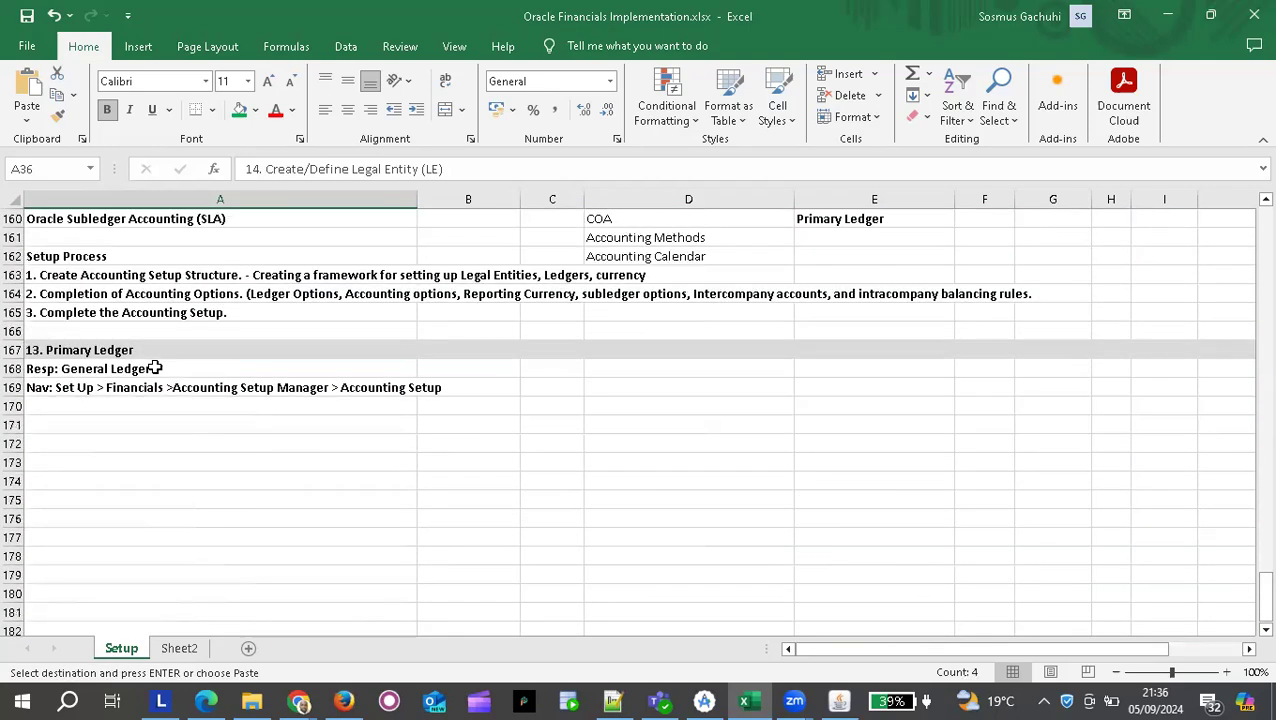
pyautogui.click(56, 440)
pyautogui.hotkey('ctrl', 'v')
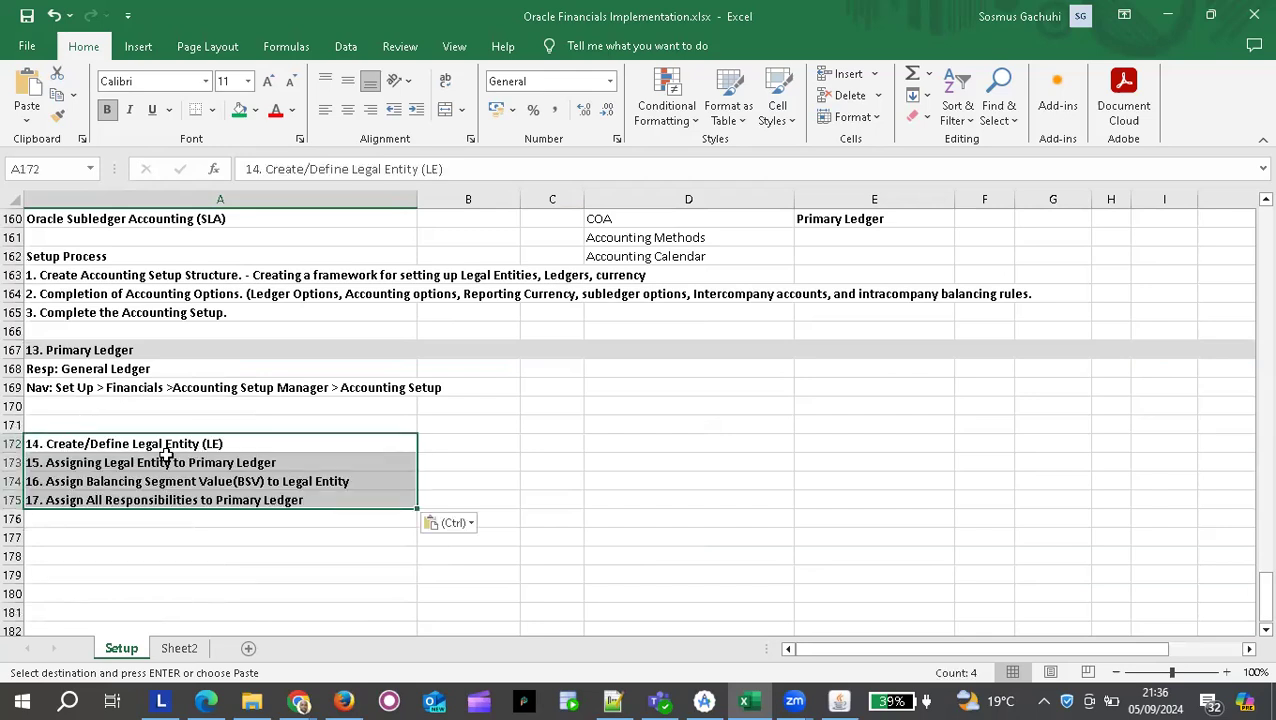
# Fill the full rows 172 to 174, holding the titles of steps 14 to 16, with green.
pyautogui.click(68, 466)
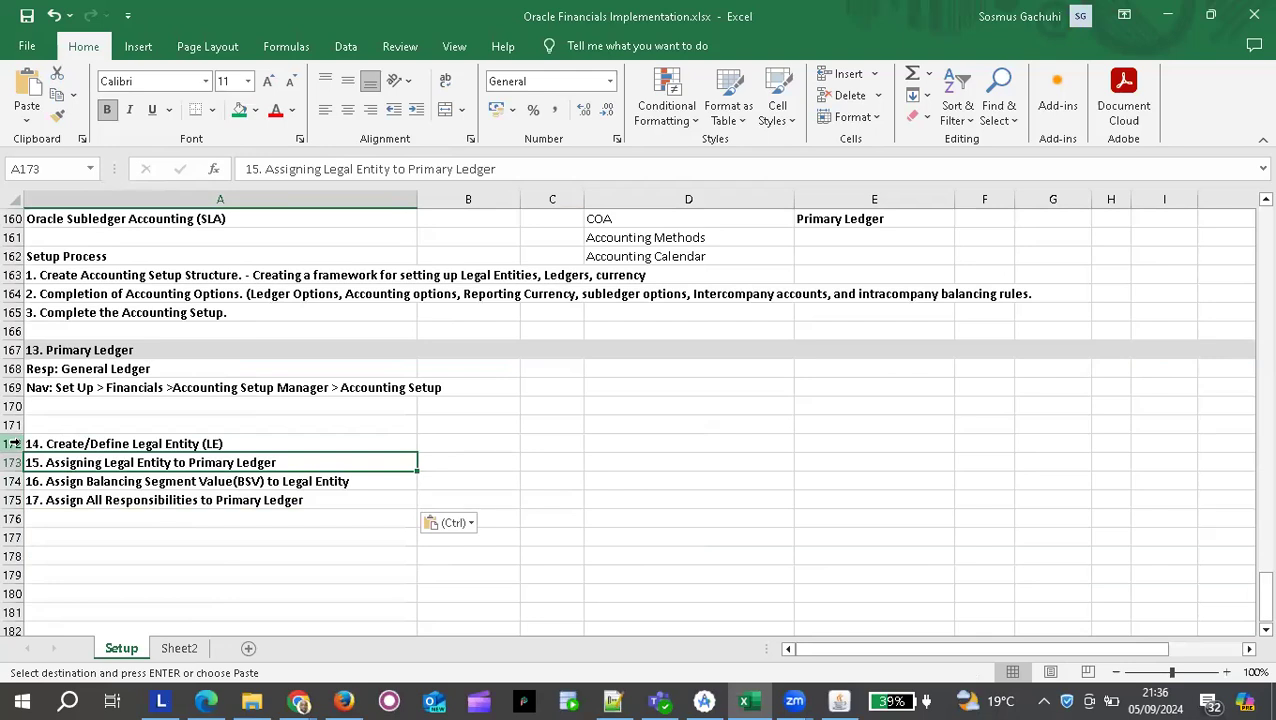
pyautogui.moveTo(13, 443); pyautogui.dragTo(12, 479)
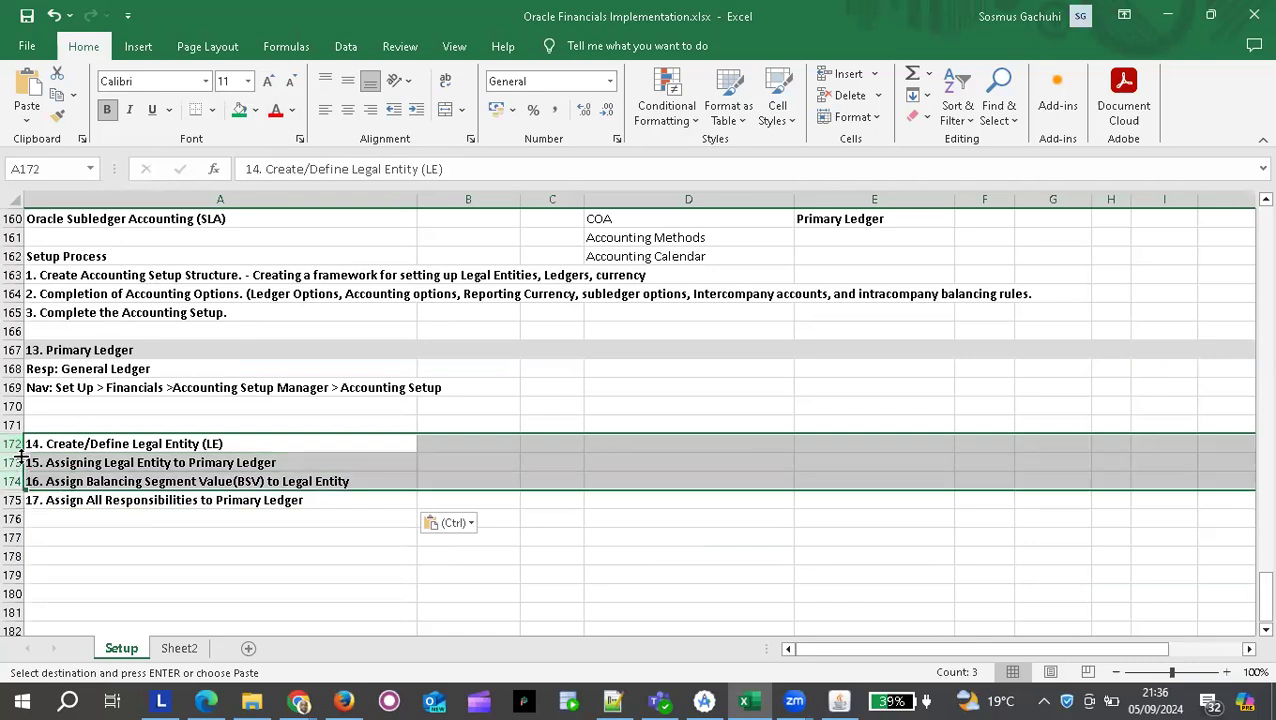
pyautogui.click(239, 109)
pyautogui.click(200, 500)
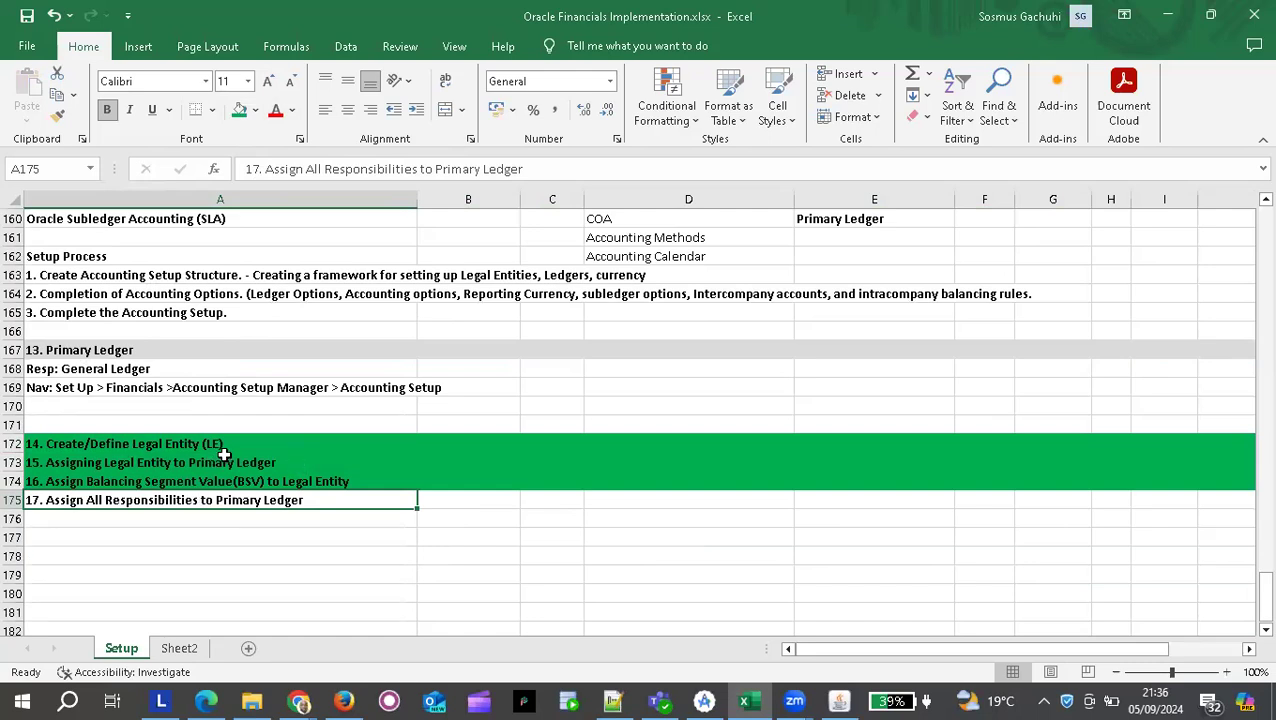
# Change the fill of rows 172 to 174, holding the titles of steps 14 to 16, to light green.
pyautogui.moveTo(12, 443); pyautogui.dragTo(11, 484)
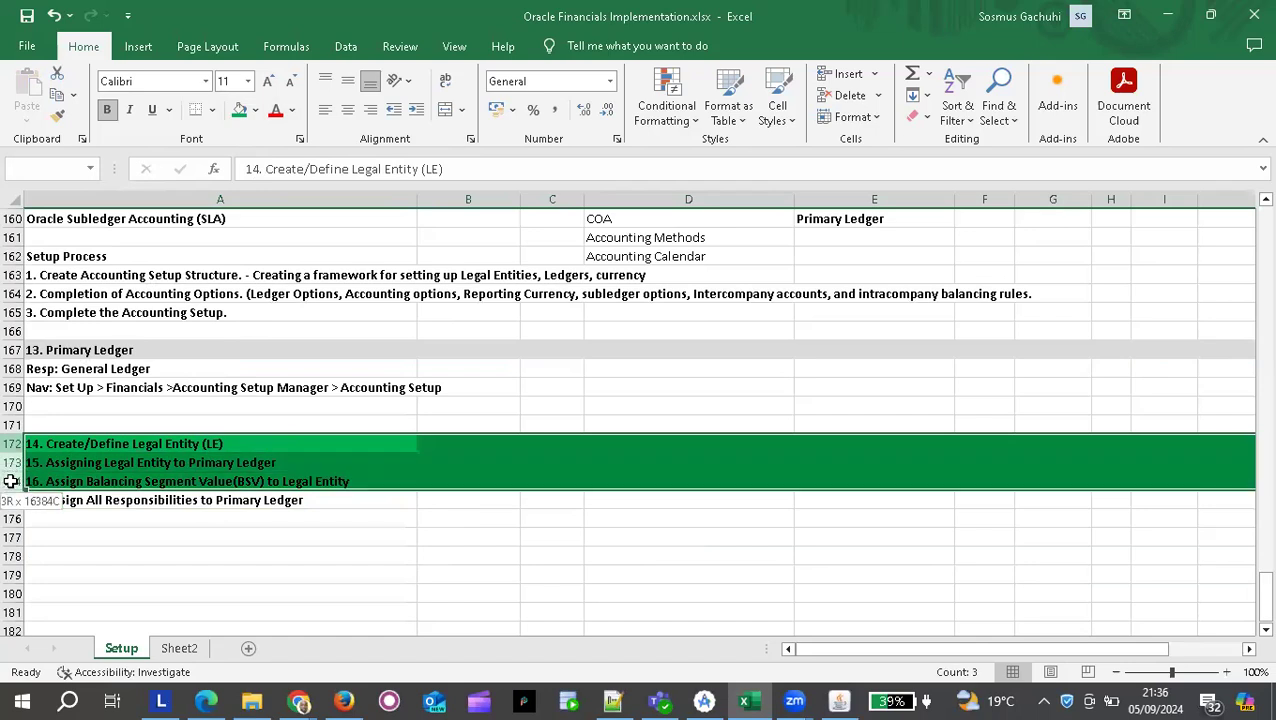
pyautogui.click(256, 110)
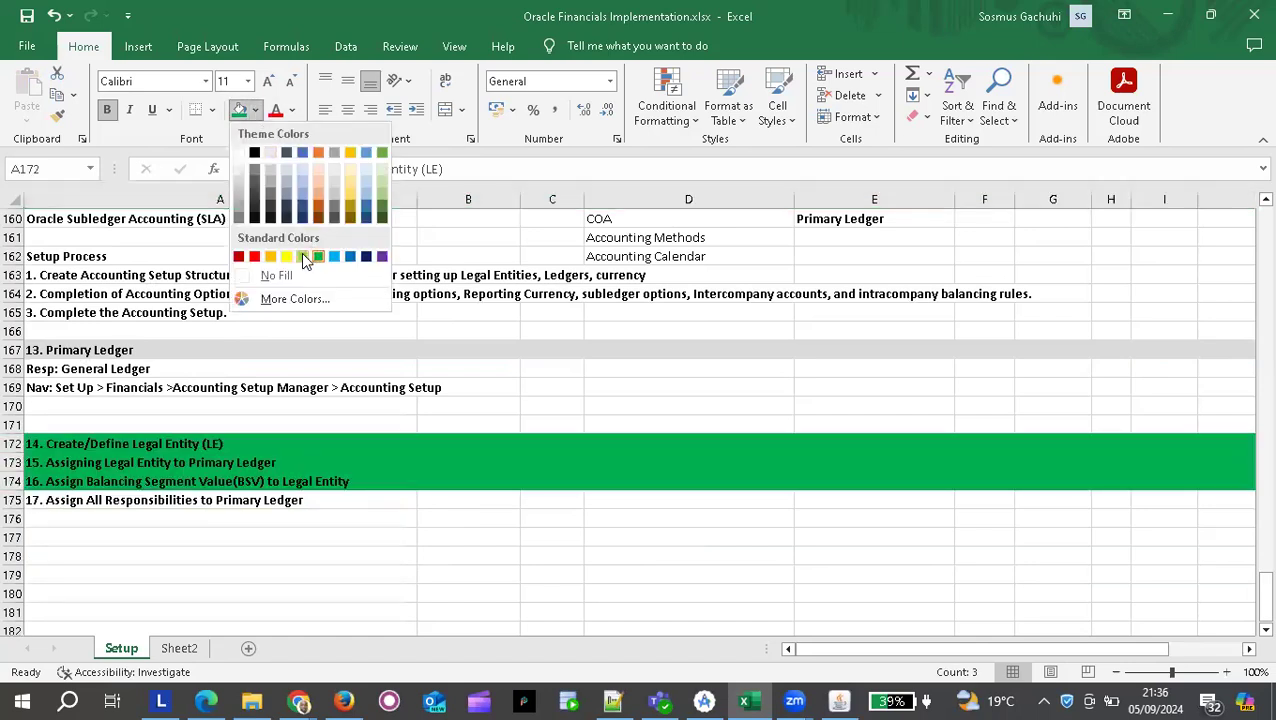
pyautogui.click(305, 258)
pyautogui.click(192, 516)
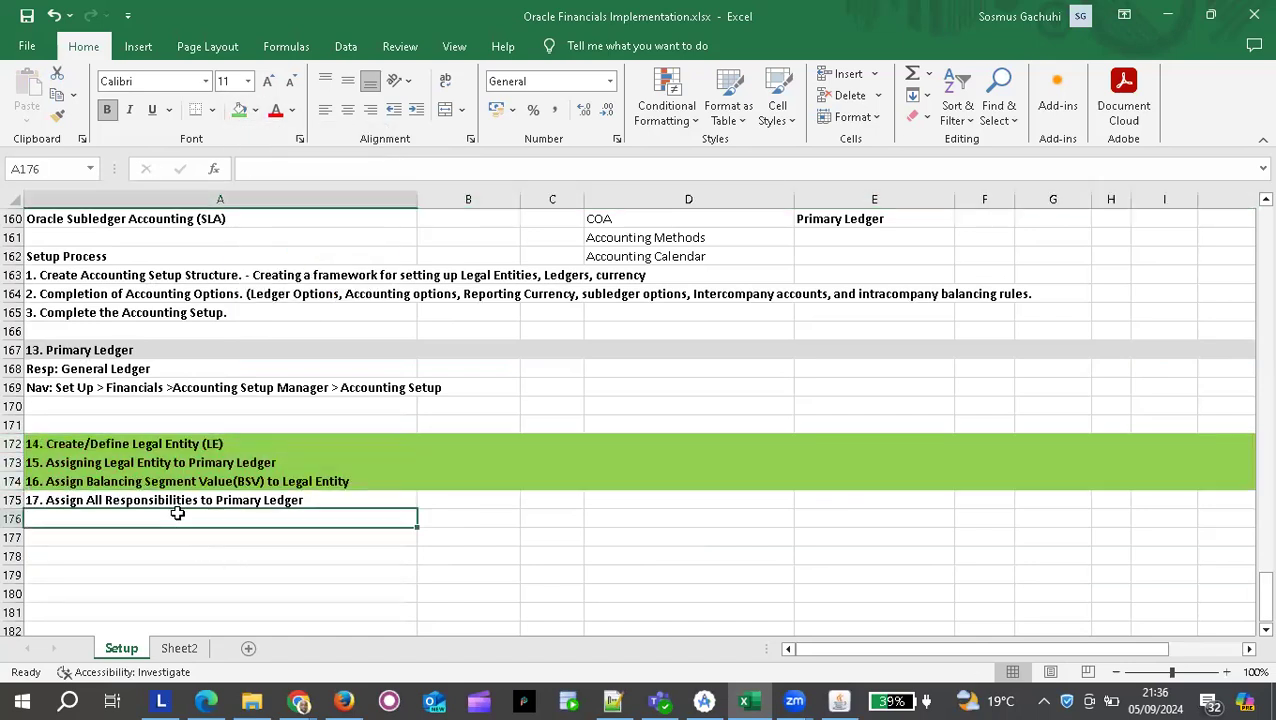
pyautogui.click(119, 497)
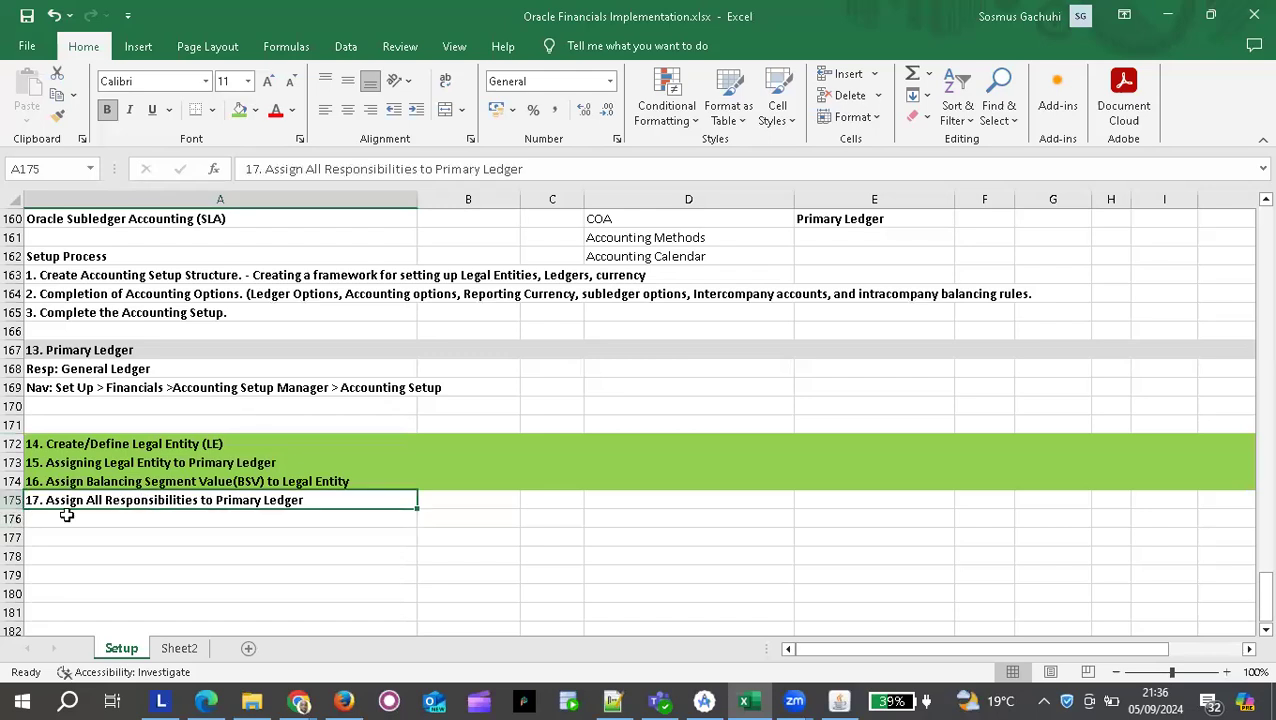
pyautogui.click(202, 517)
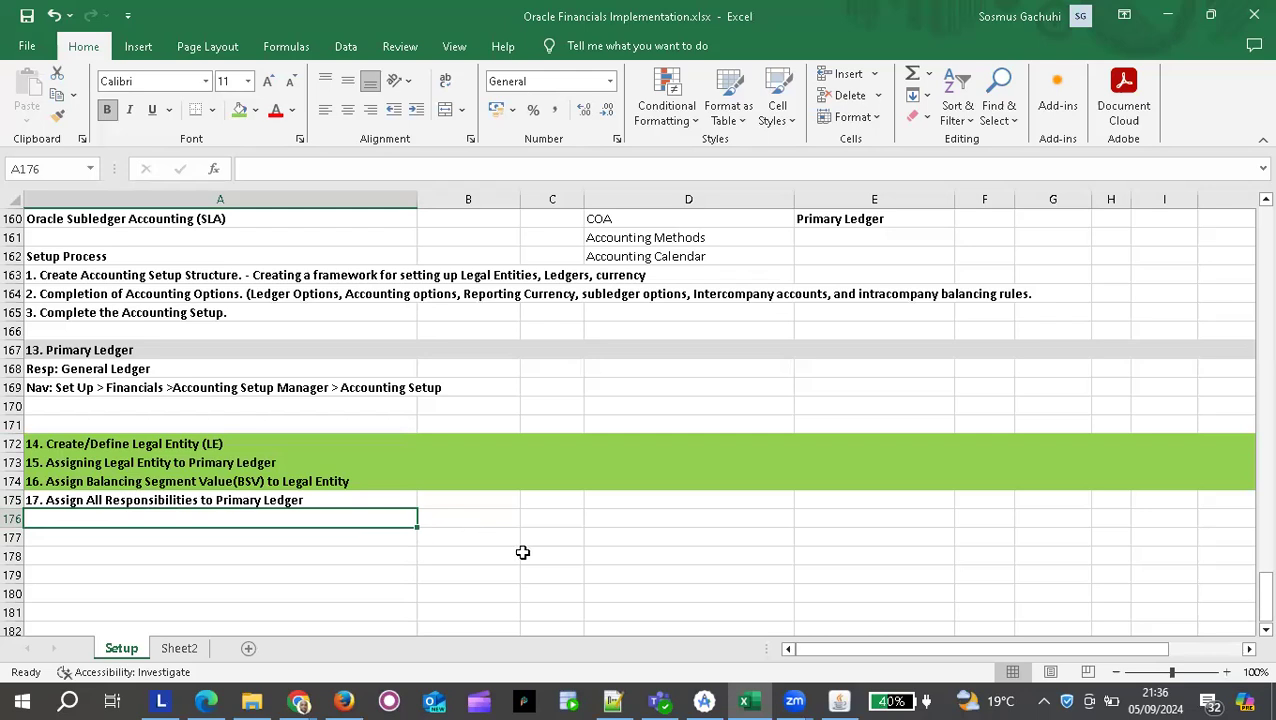
# Enter the label "Profile Option/s" in B177, below the step 17 title.
pyautogui.click(473, 536)
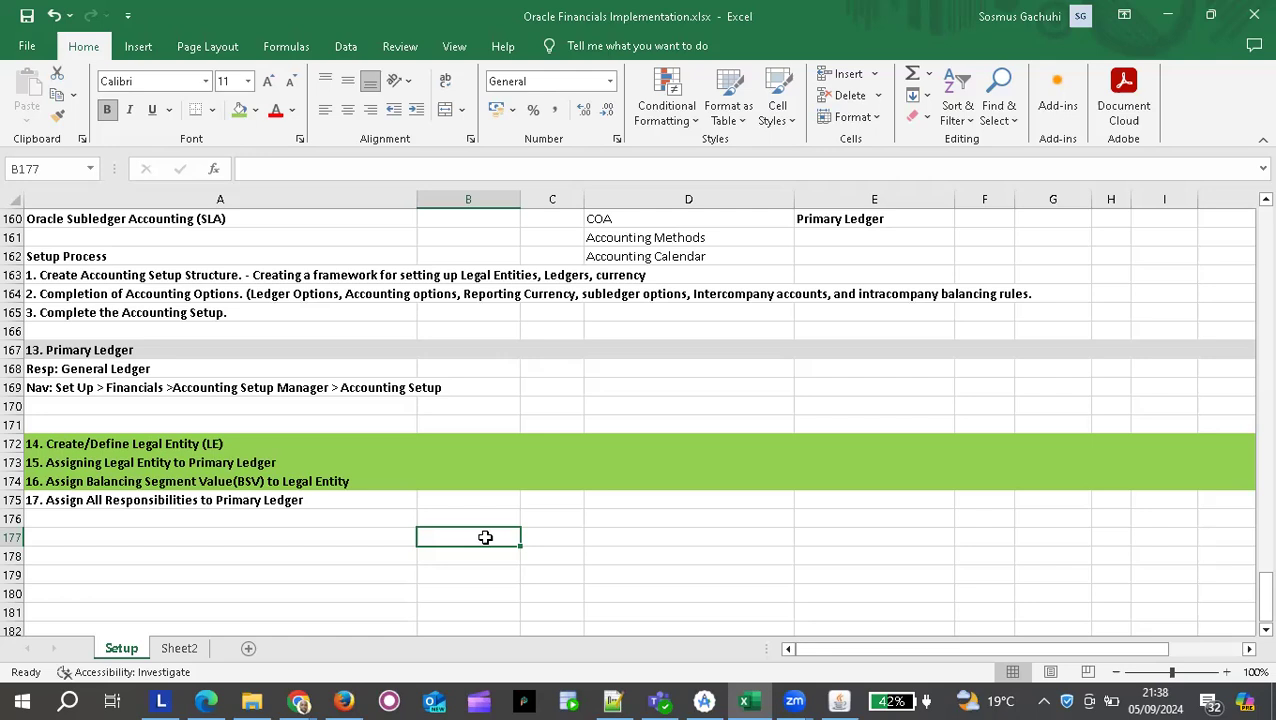
pyautogui.write('Prof')
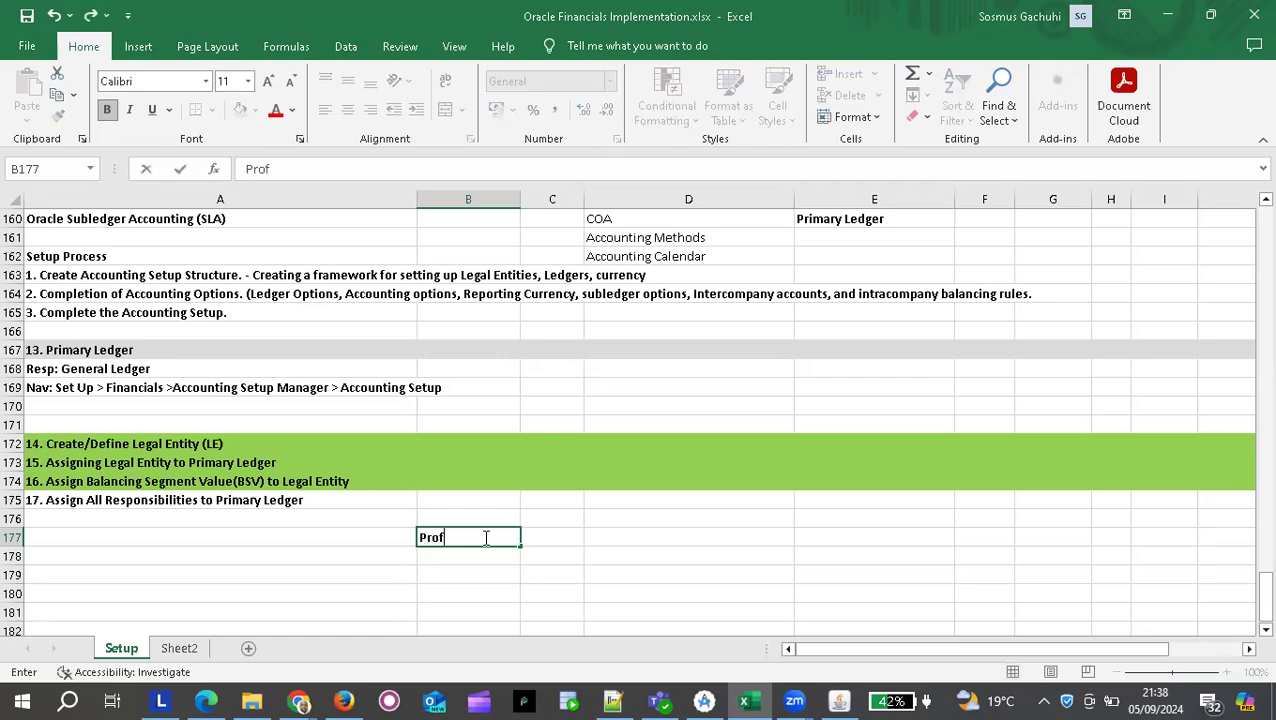
pyautogui.write('ile Optio')
pyautogui.write('n')
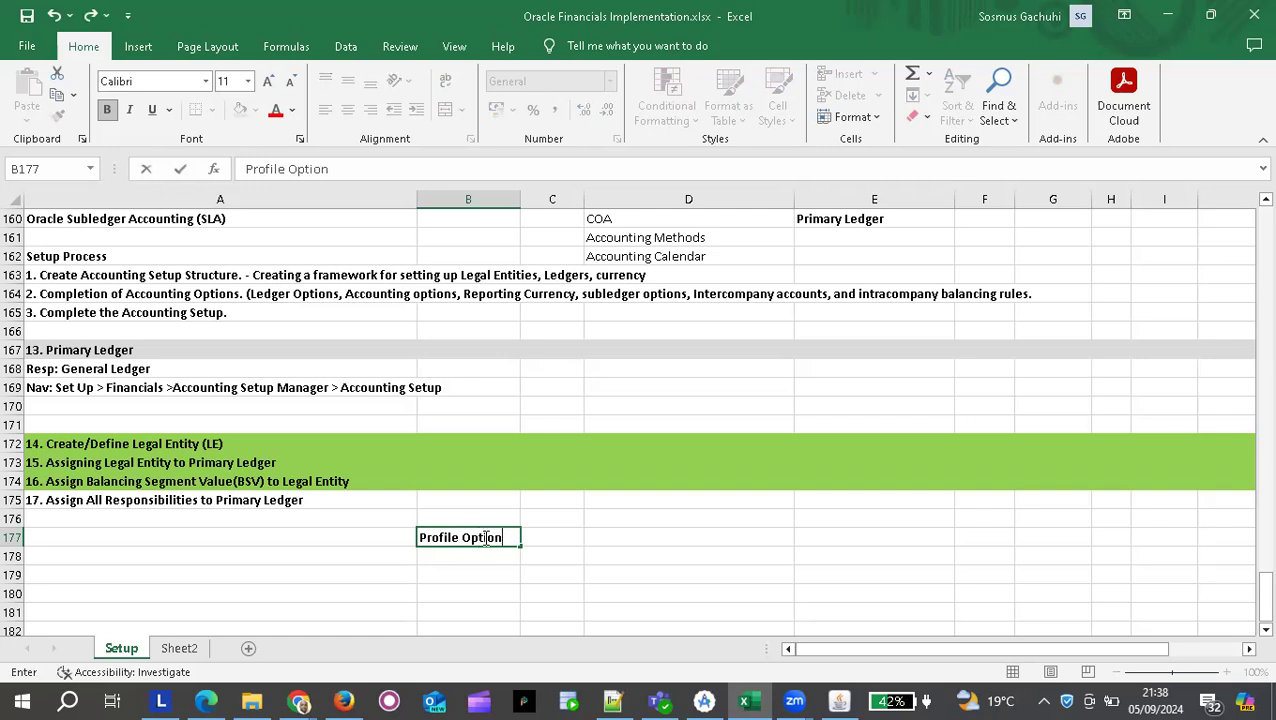
pyautogui.write('/s')
pyautogui.press('Return')
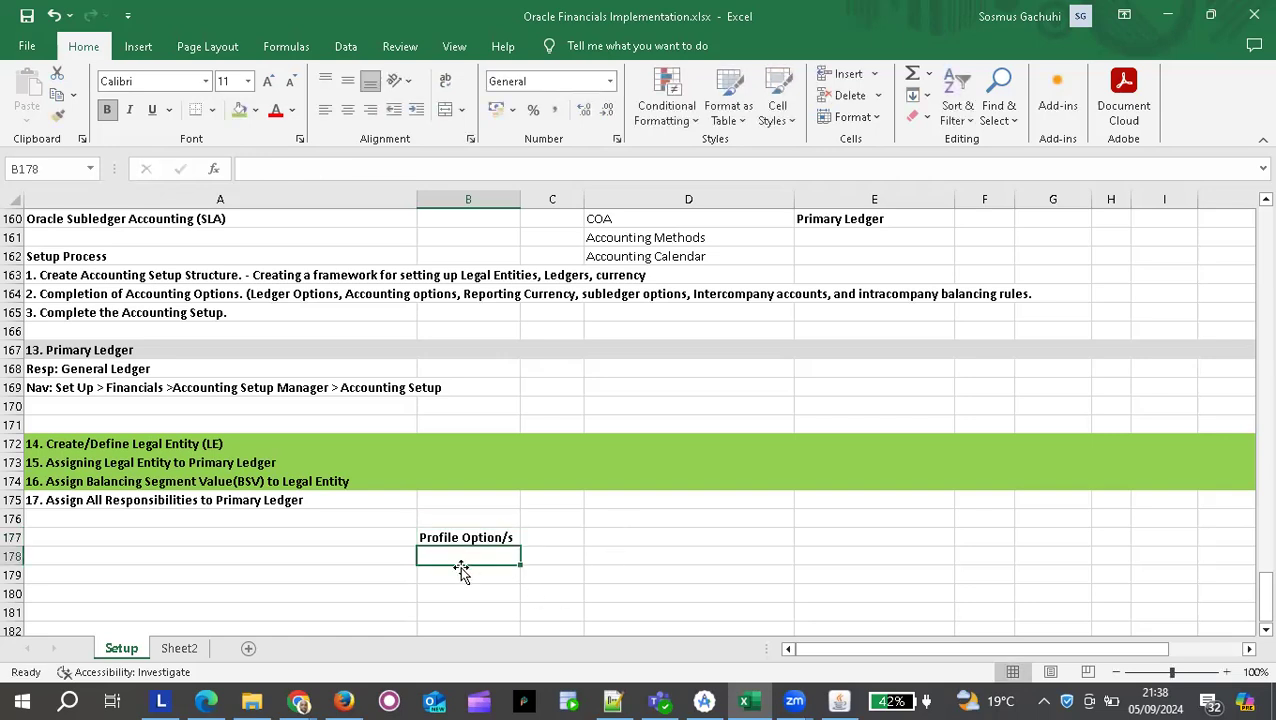
# Enter "GL Ledger Name" in D177 as the profile option.
pyautogui.click(557, 537)
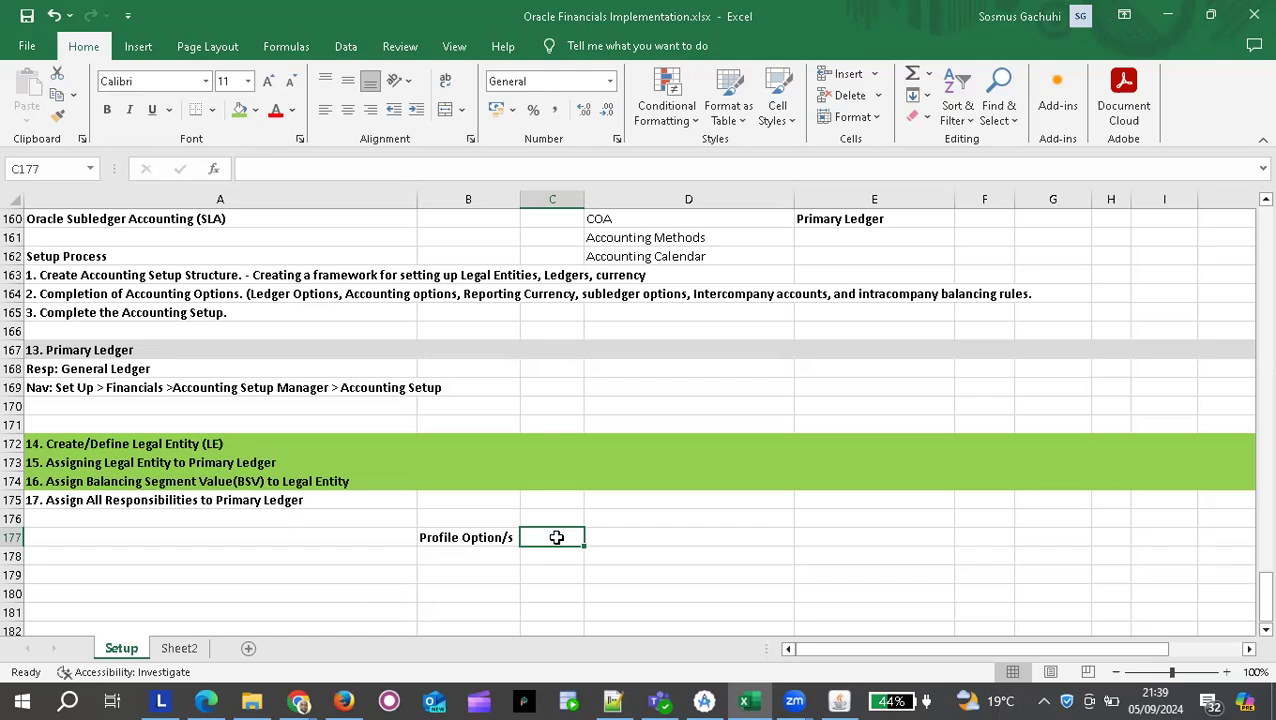
pyautogui.click(438, 554)
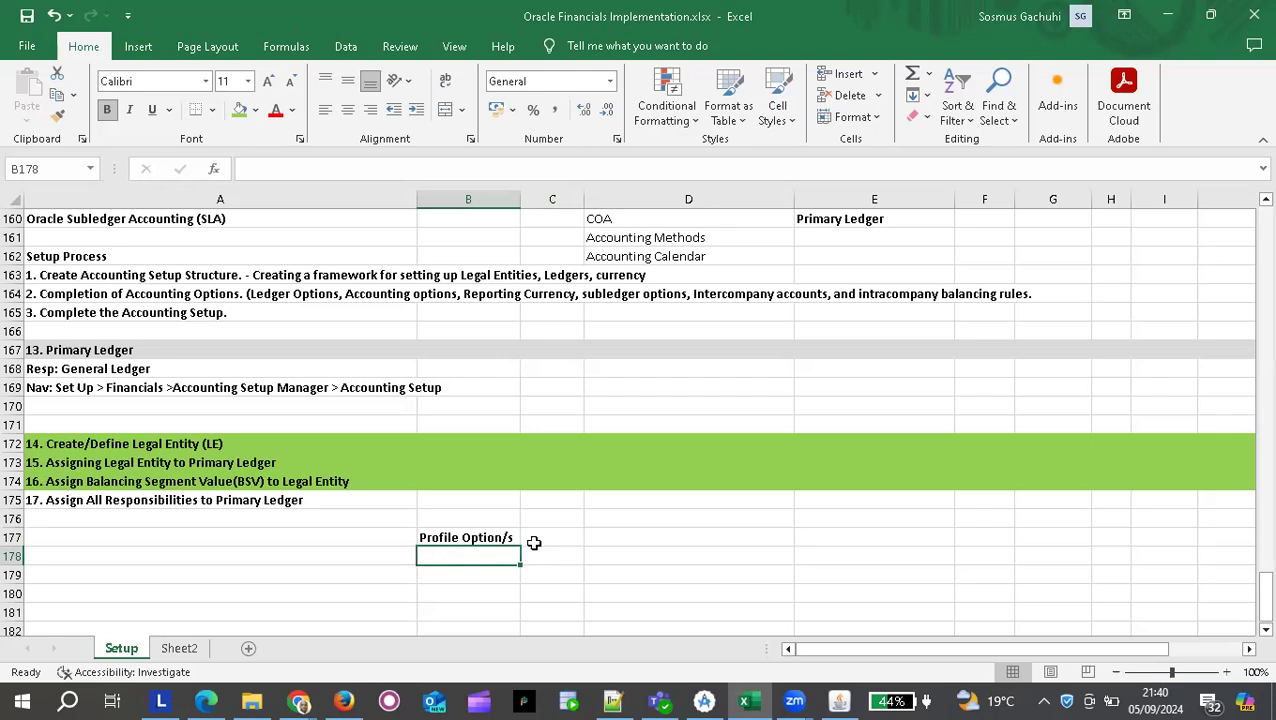
pyautogui.click(601, 536)
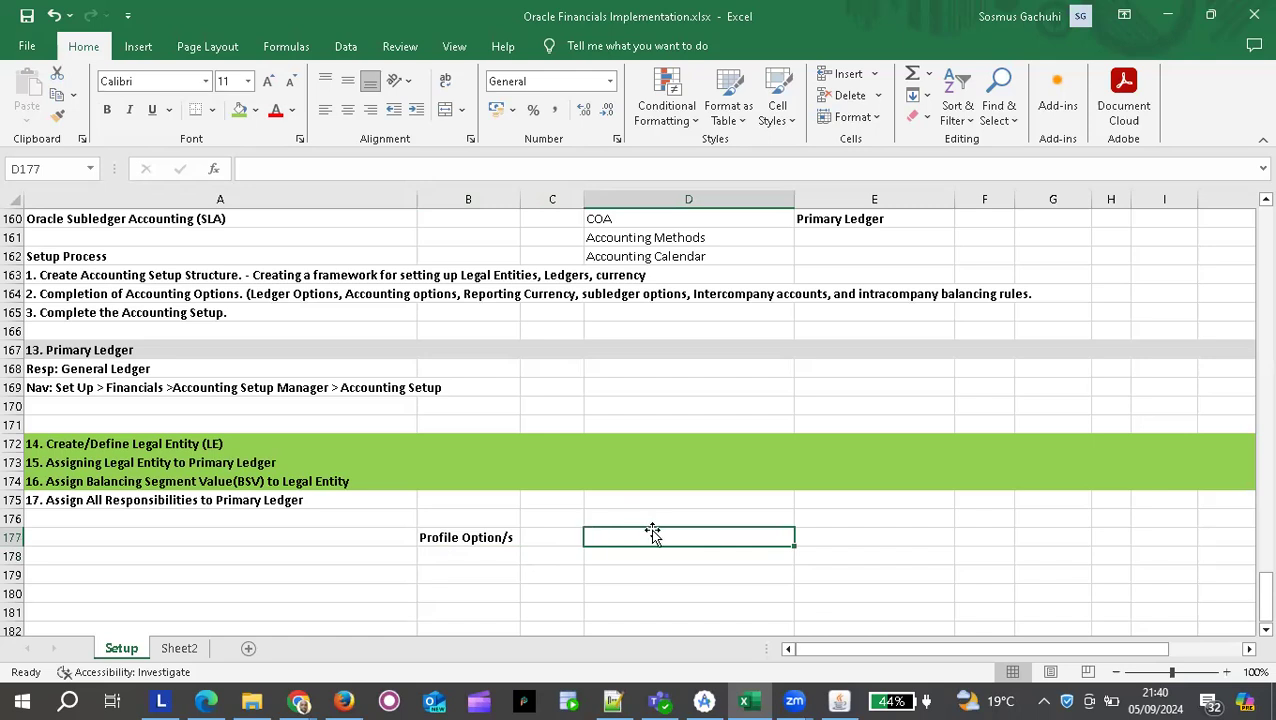
pyautogui.write('GL Led')
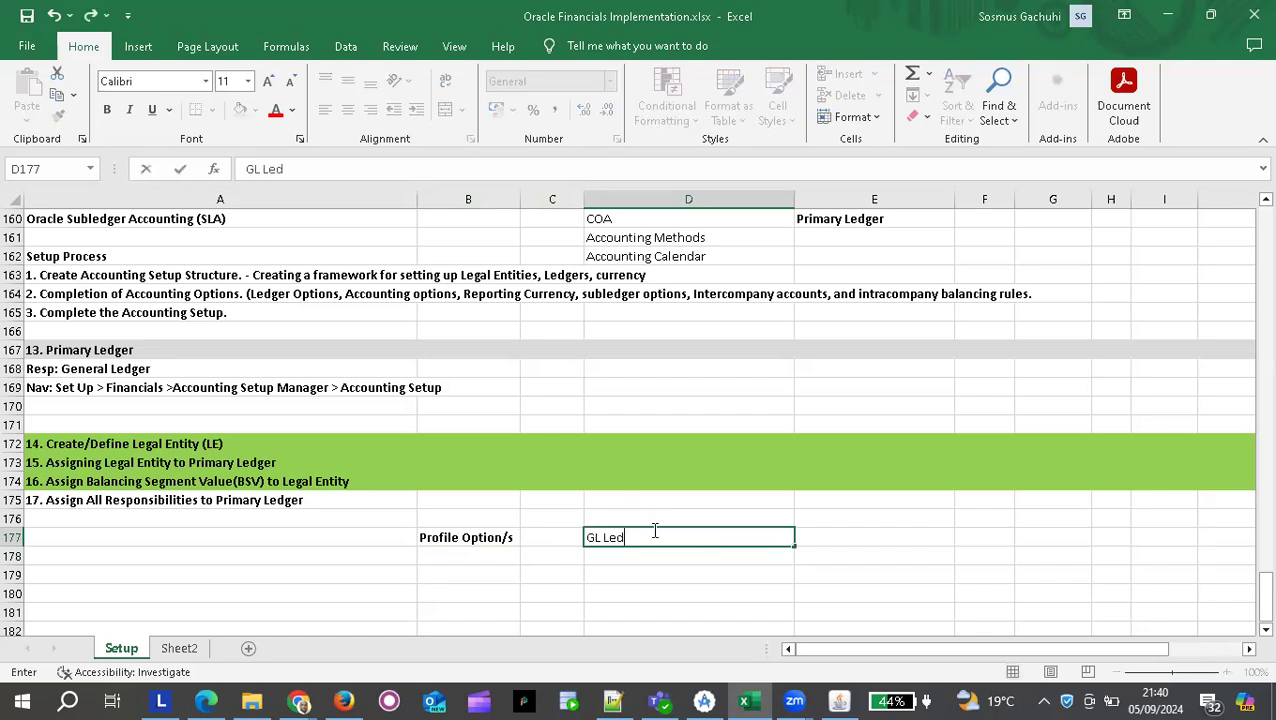
pyautogui.write('ger Name')
pyautogui.press('Return')
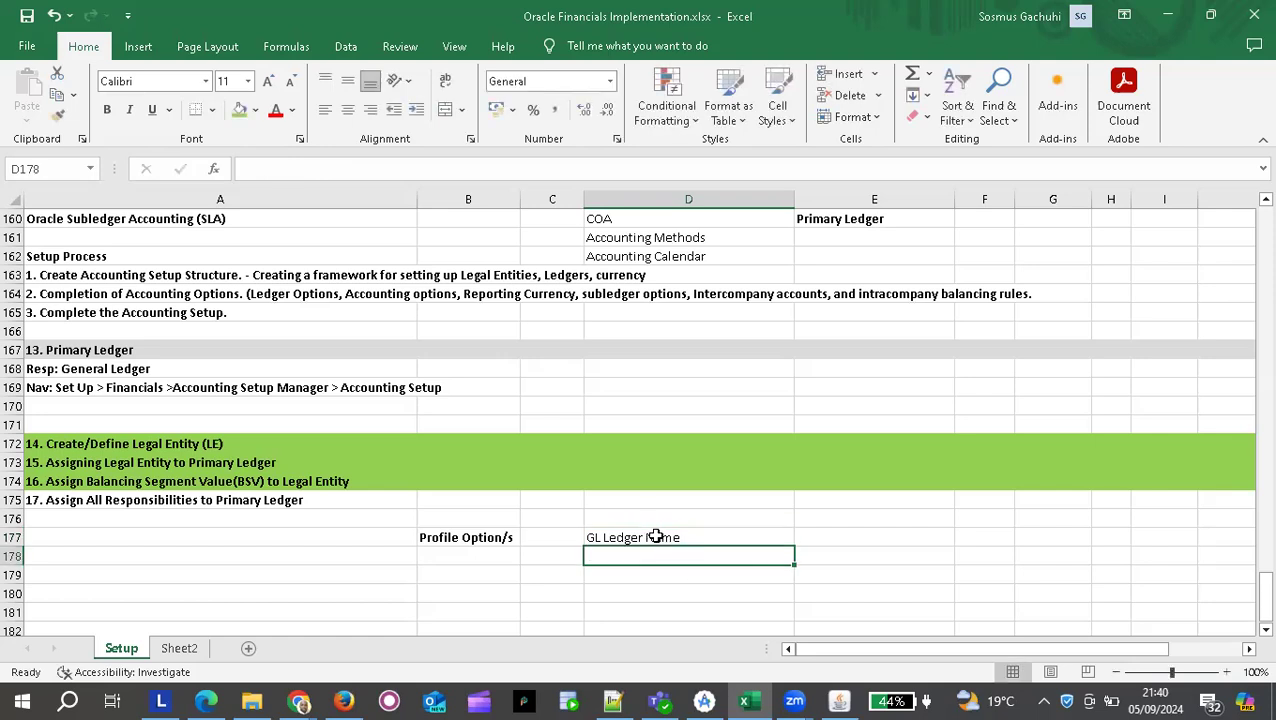
# Set the font colour of "GL Ledger Name" in D177 to blue.
pyautogui.click(655, 537)
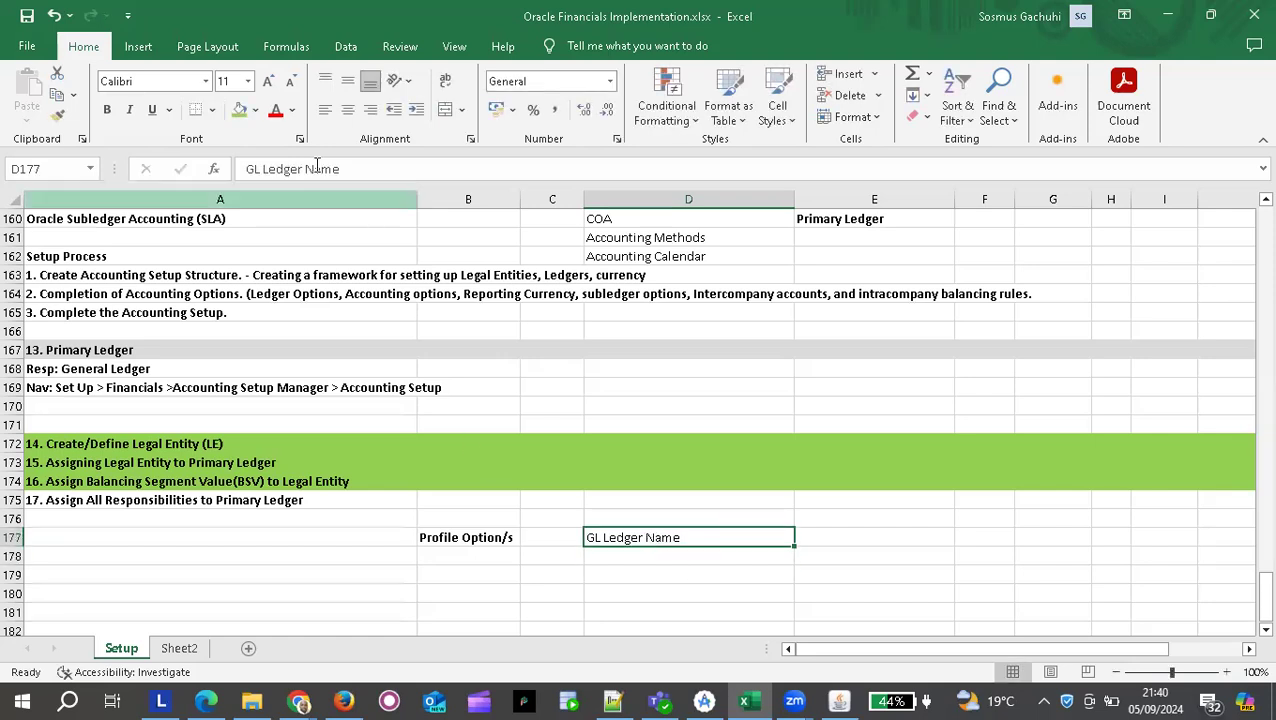
pyautogui.click(292, 110)
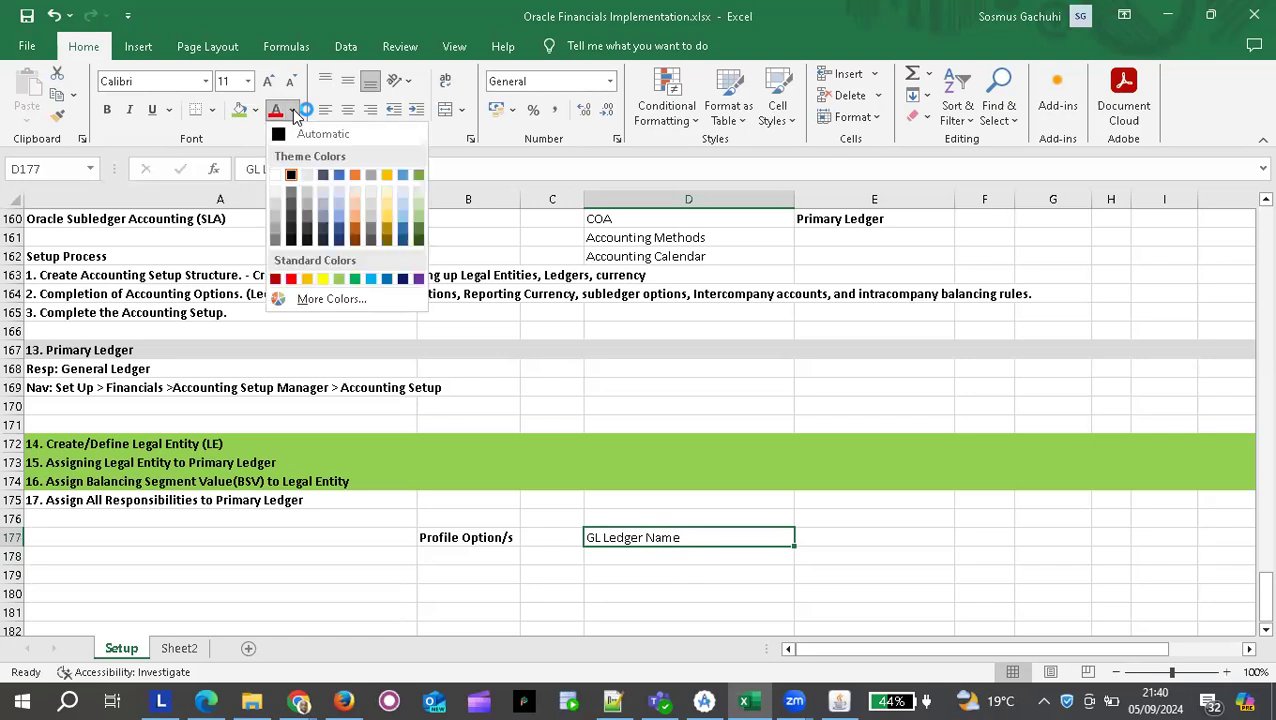
pyautogui.click(386, 279)
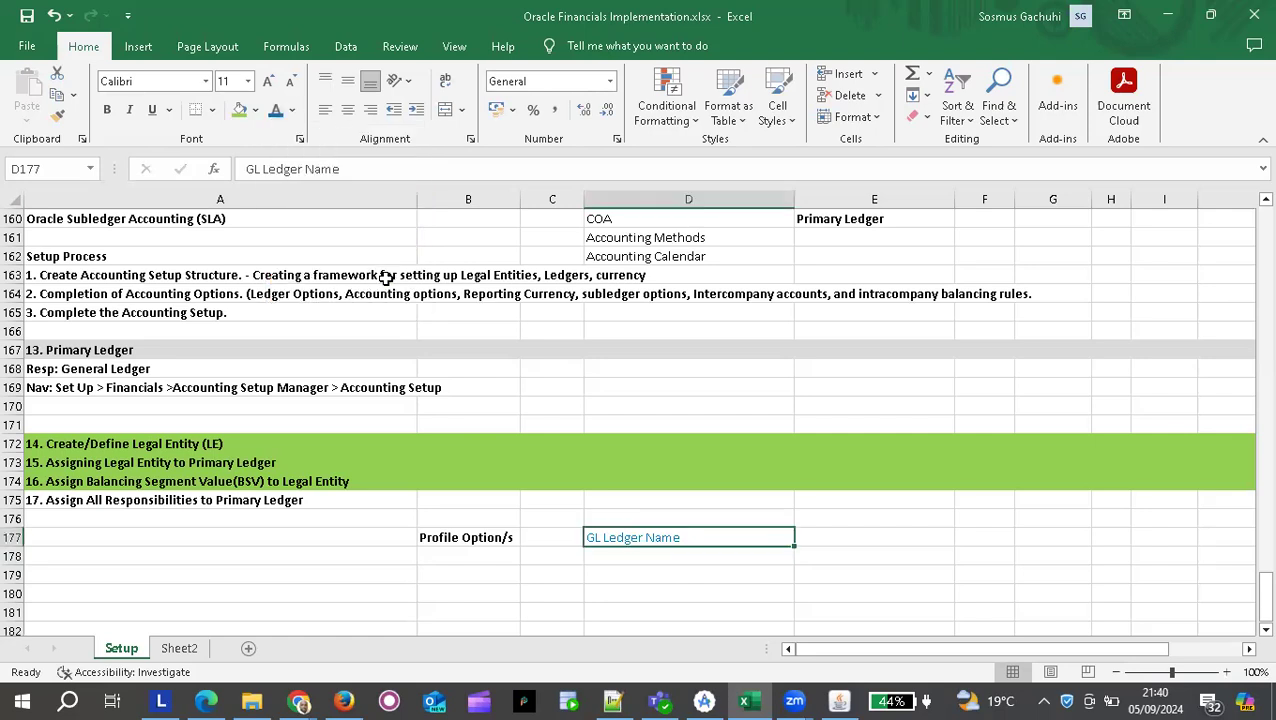
pyautogui.click(612, 556)
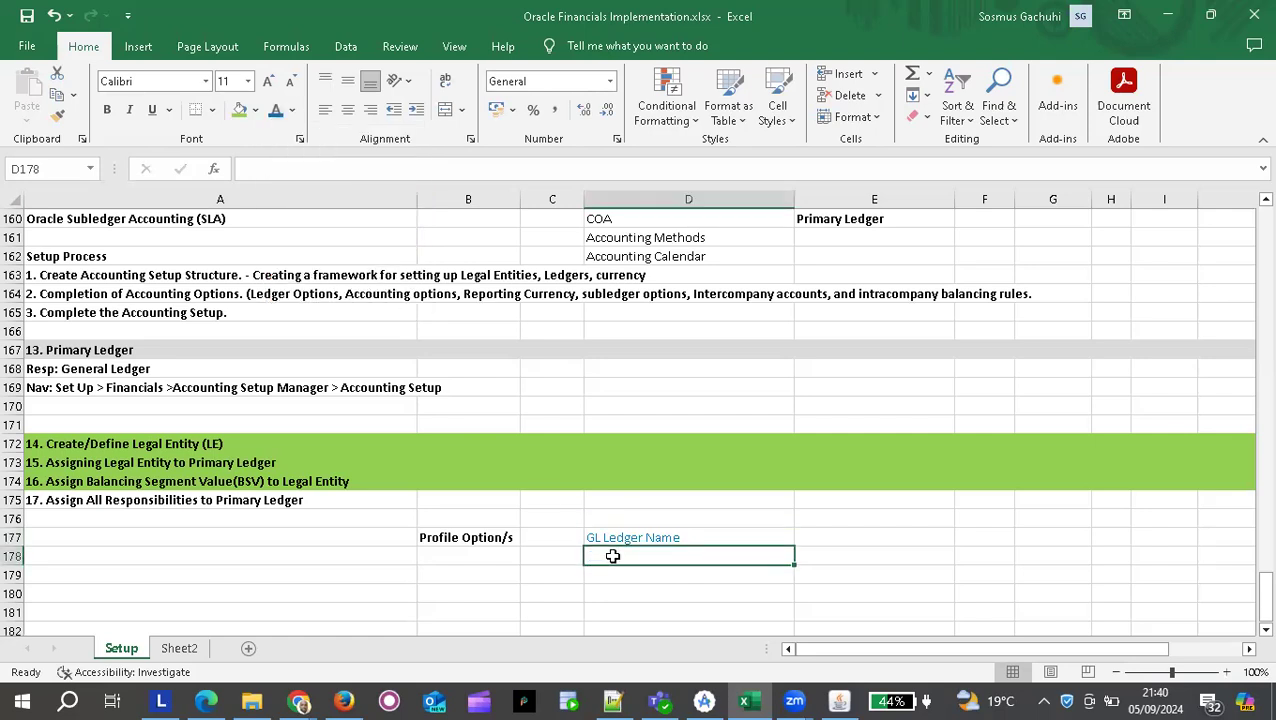
pyautogui.click(190, 500)
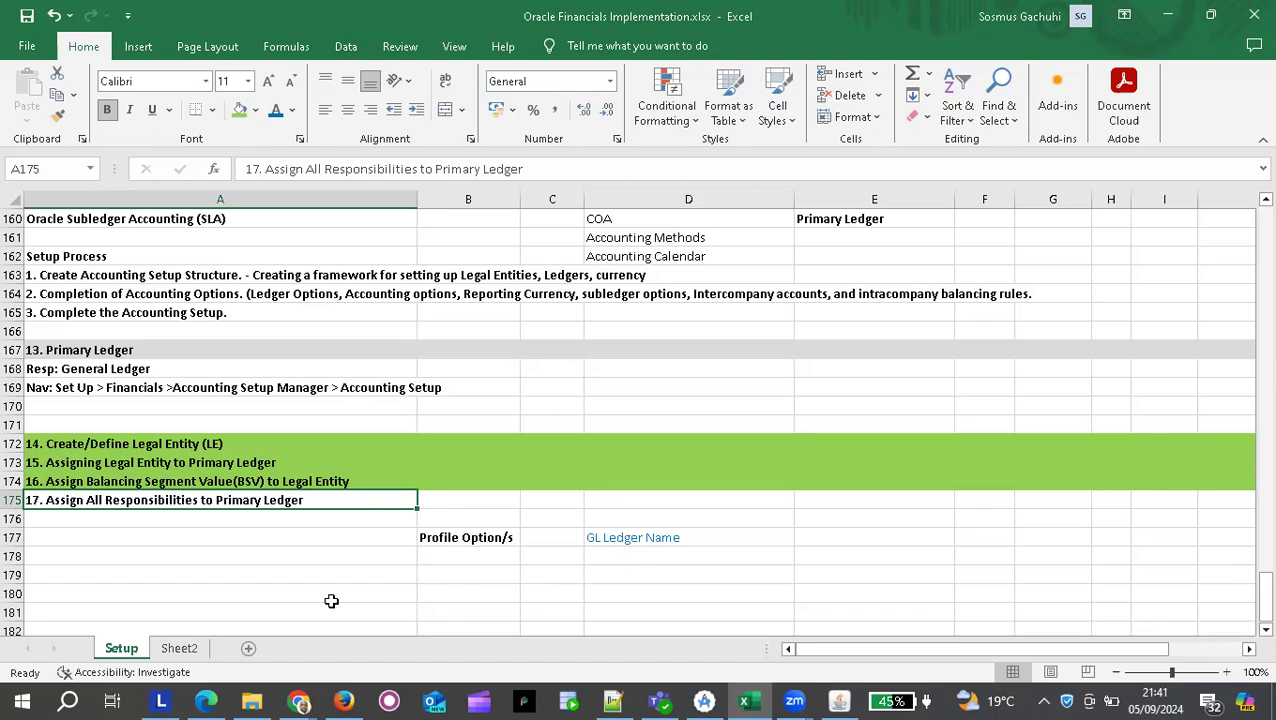
pyautogui.click(142, 573)
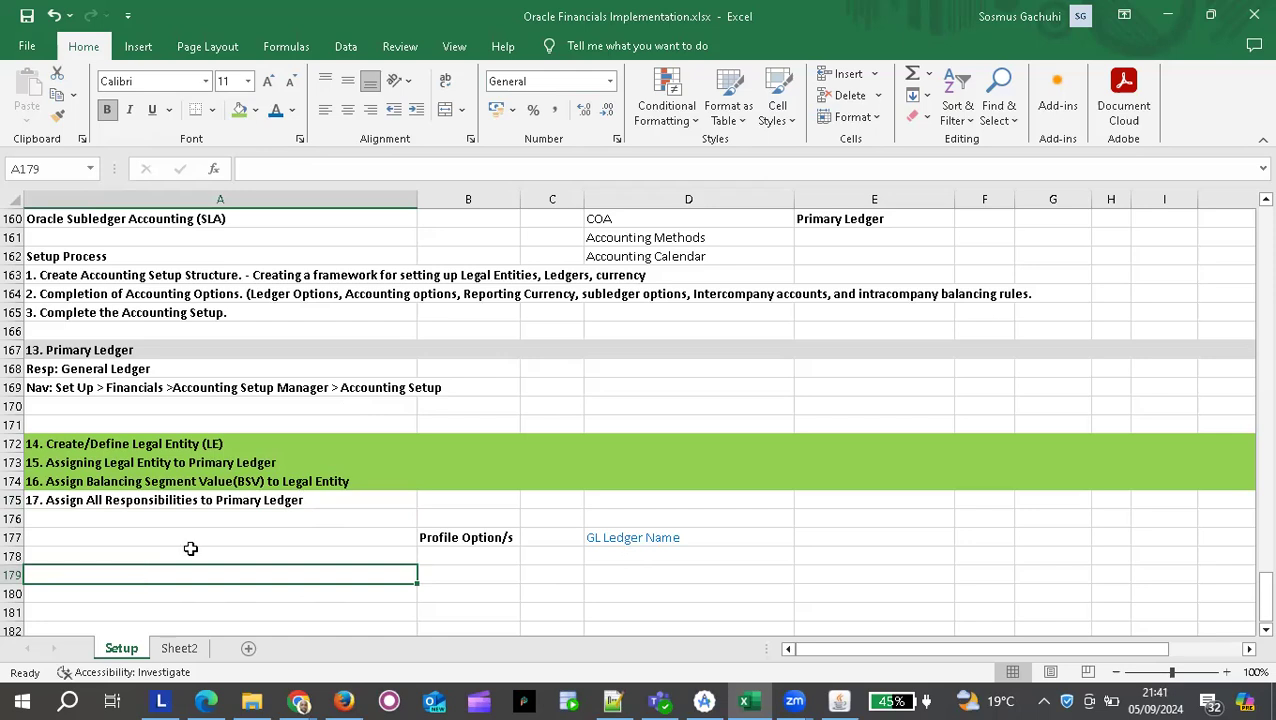
pyautogui.click(118, 500)
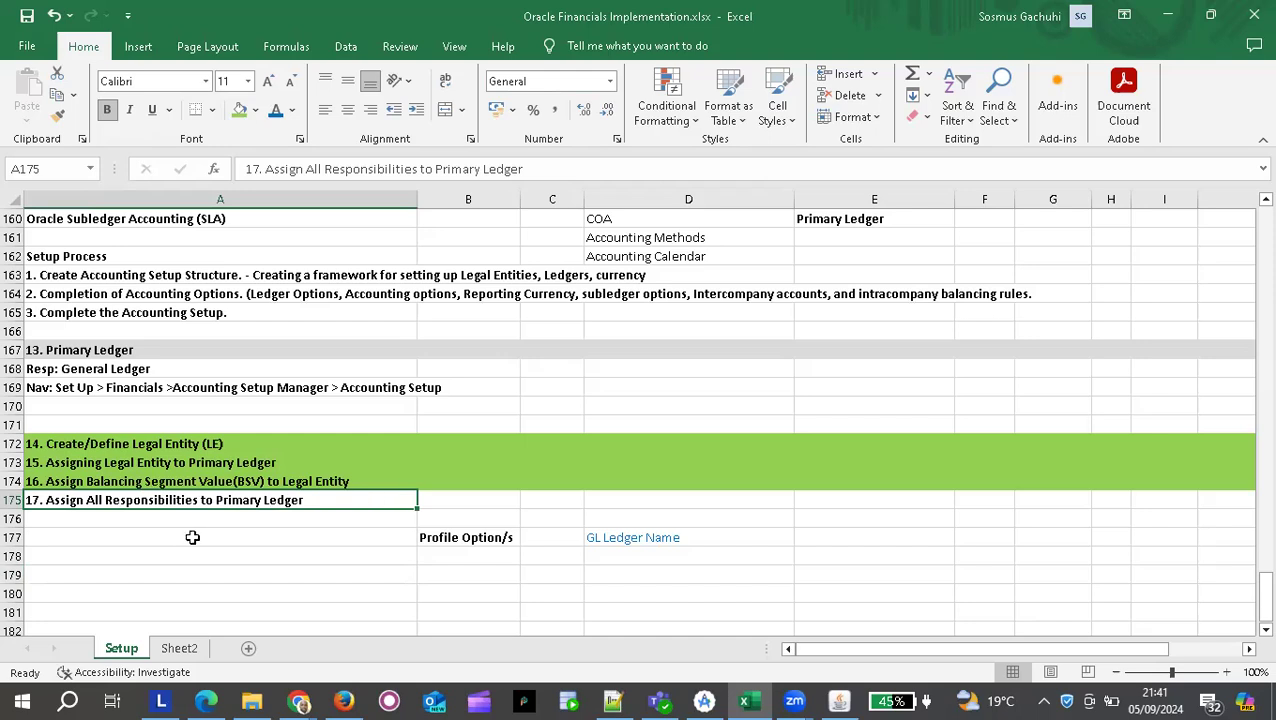
# Enter "Resp: System Administrator" in A178 and start the navigation line in A179 with "Nav:".
pyautogui.scroll(-1, 487, 494)
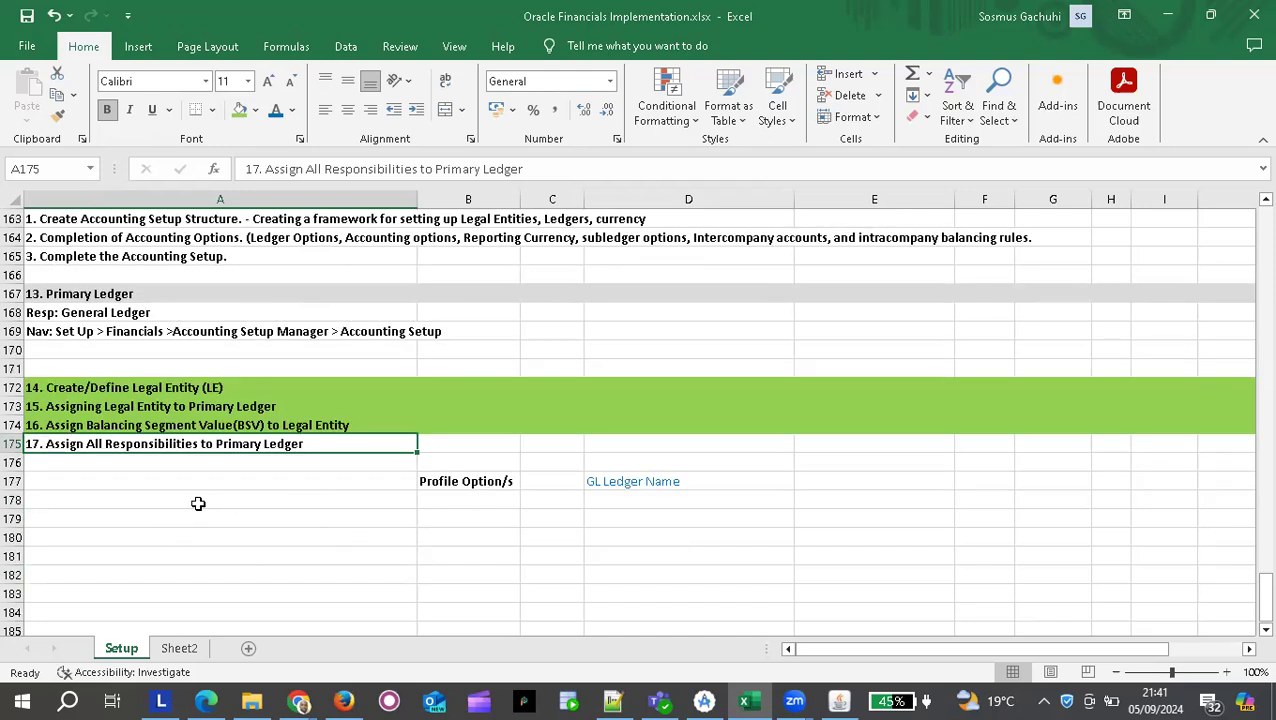
pyautogui.click(123, 501)
pyautogui.write('N')
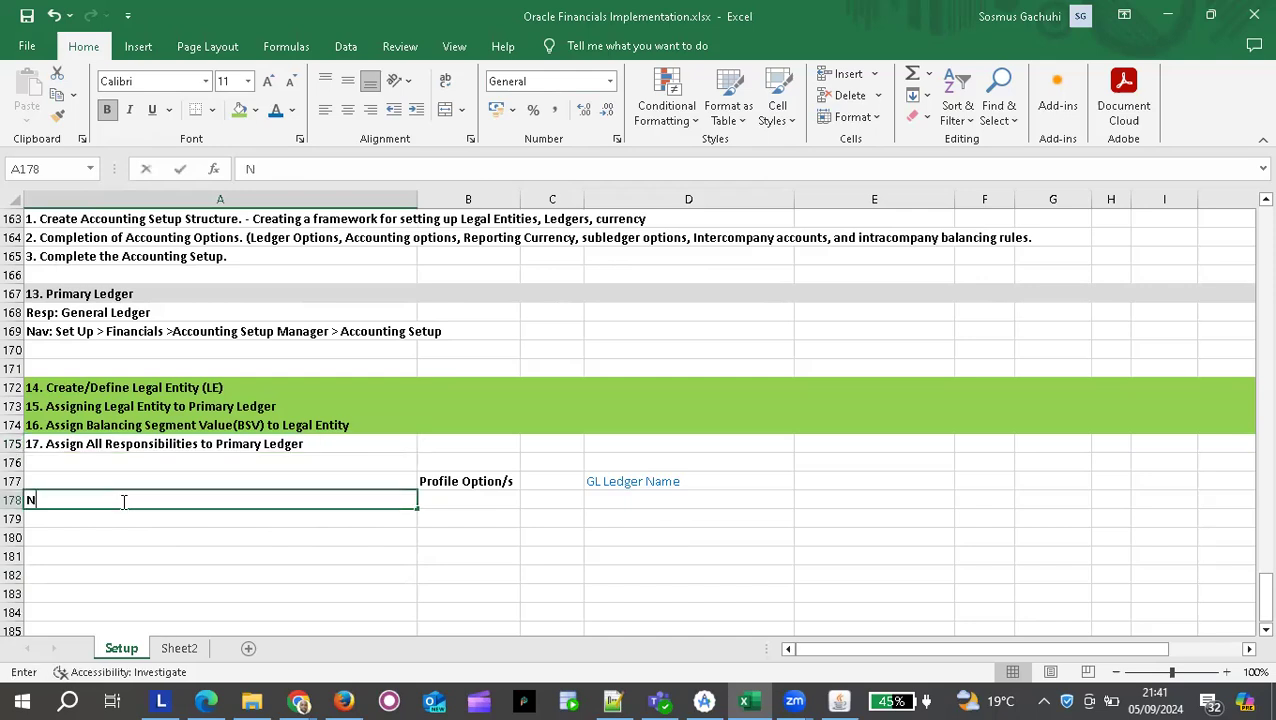
pyautogui.write('av:')
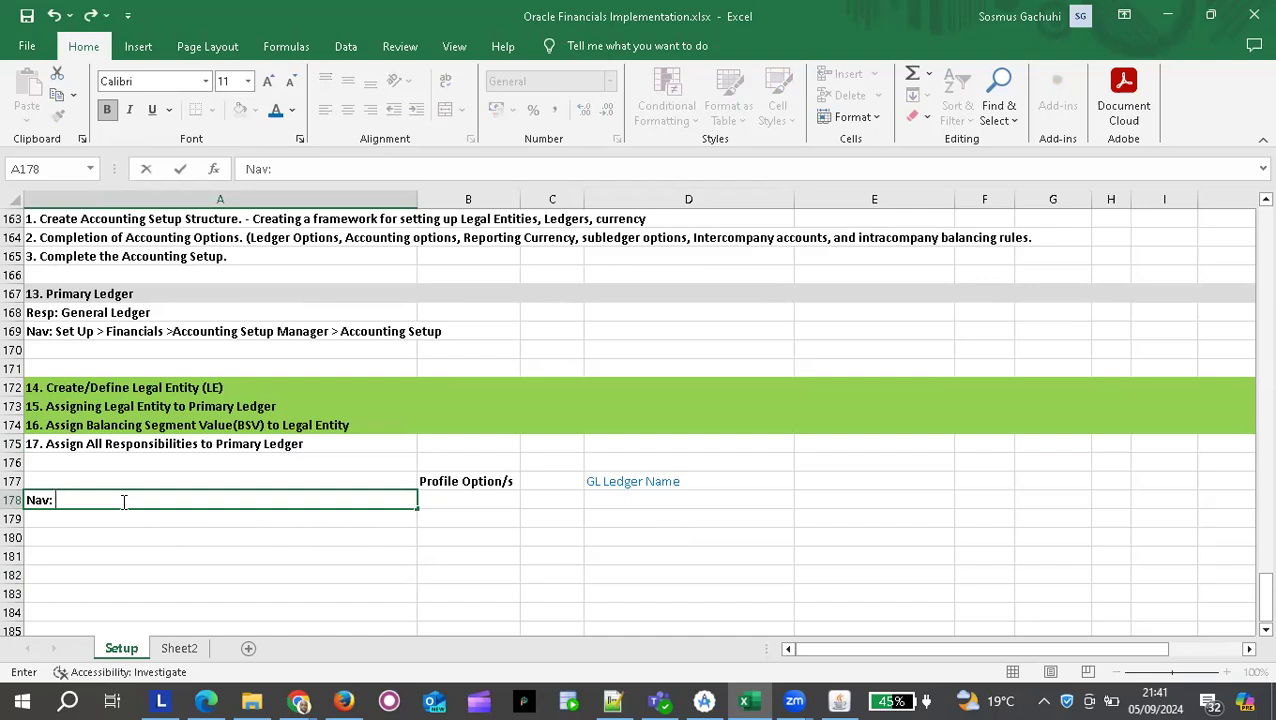
pyautogui.press('BackSpace')
pyautogui.press('BackSpace')
pyautogui.press('BackSpace')
pyautogui.press('BackSpace')
pyautogui.press('BackSpace')
pyautogui.write('Resp: Syste')
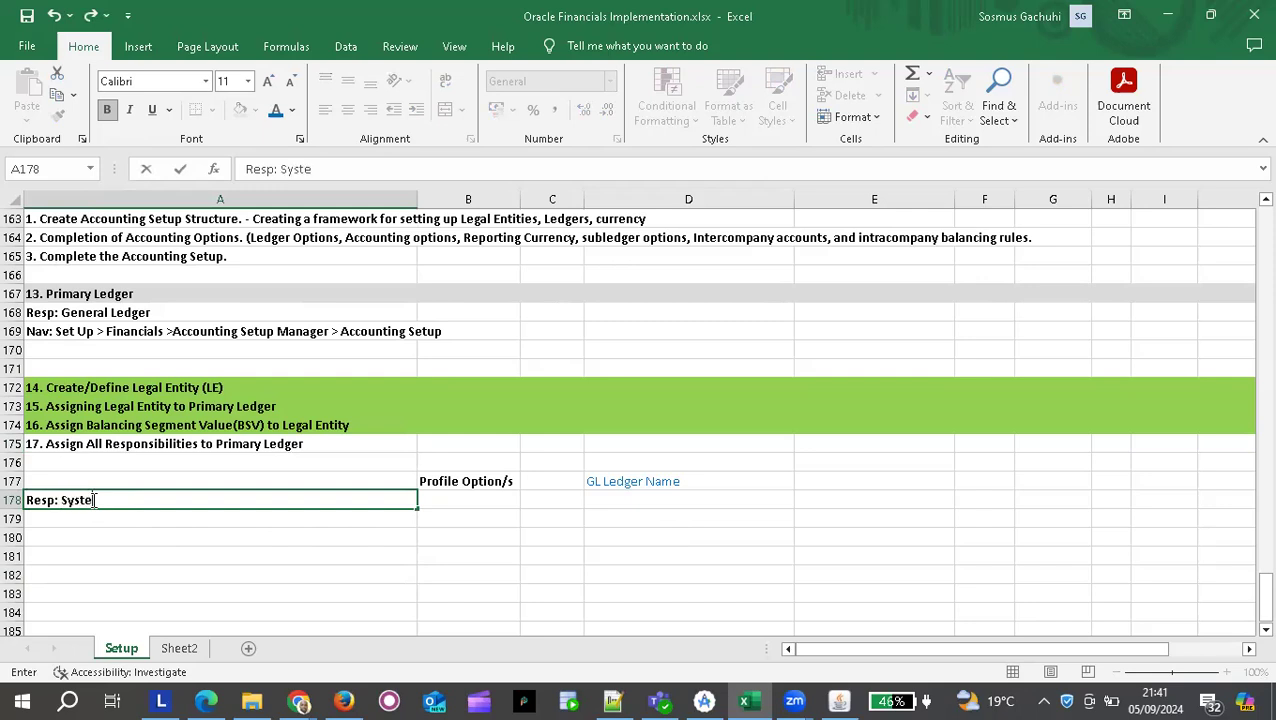
pyautogui.write('m Admini')
pyautogui.write('strator')
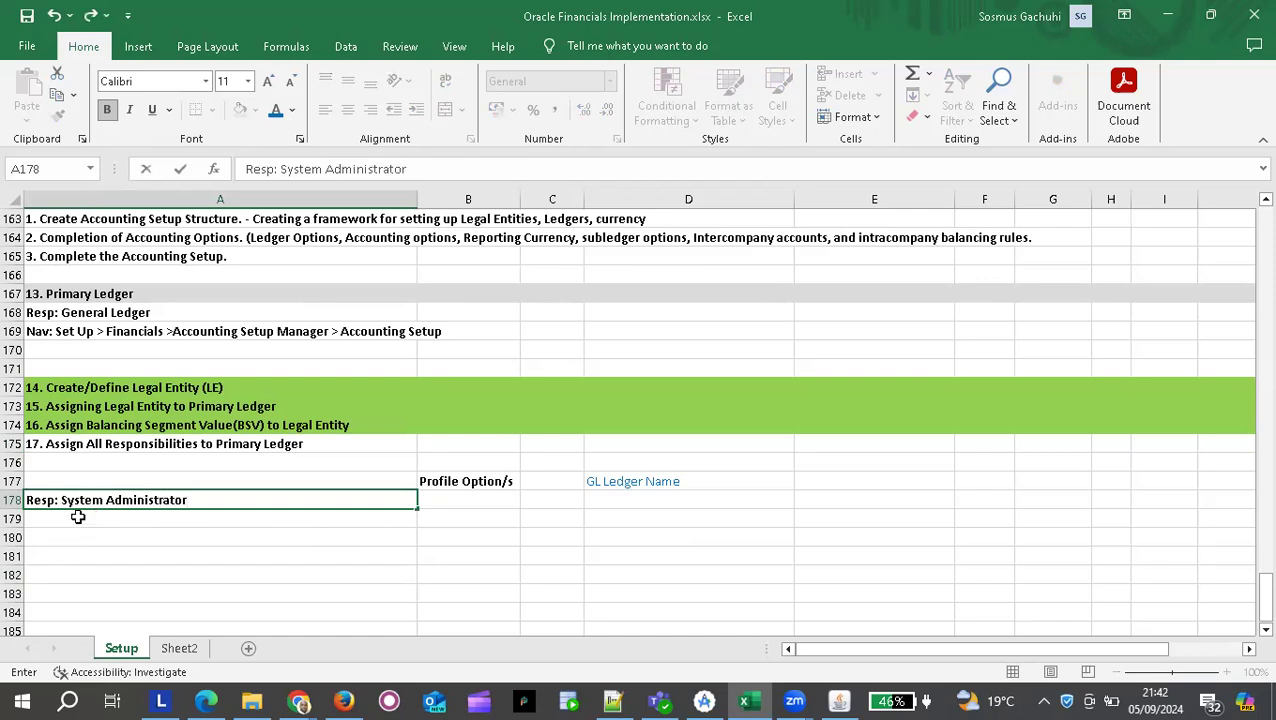
pyautogui.click(92, 518)
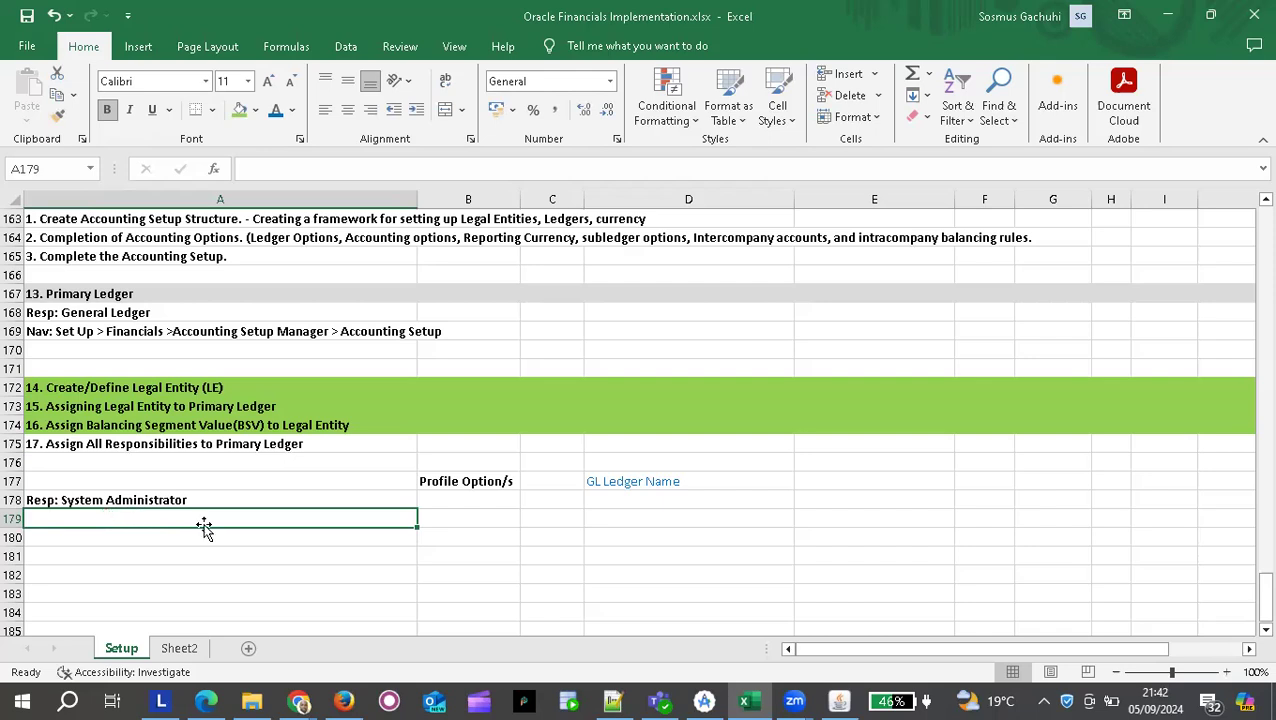
pyautogui.write('Nav:')
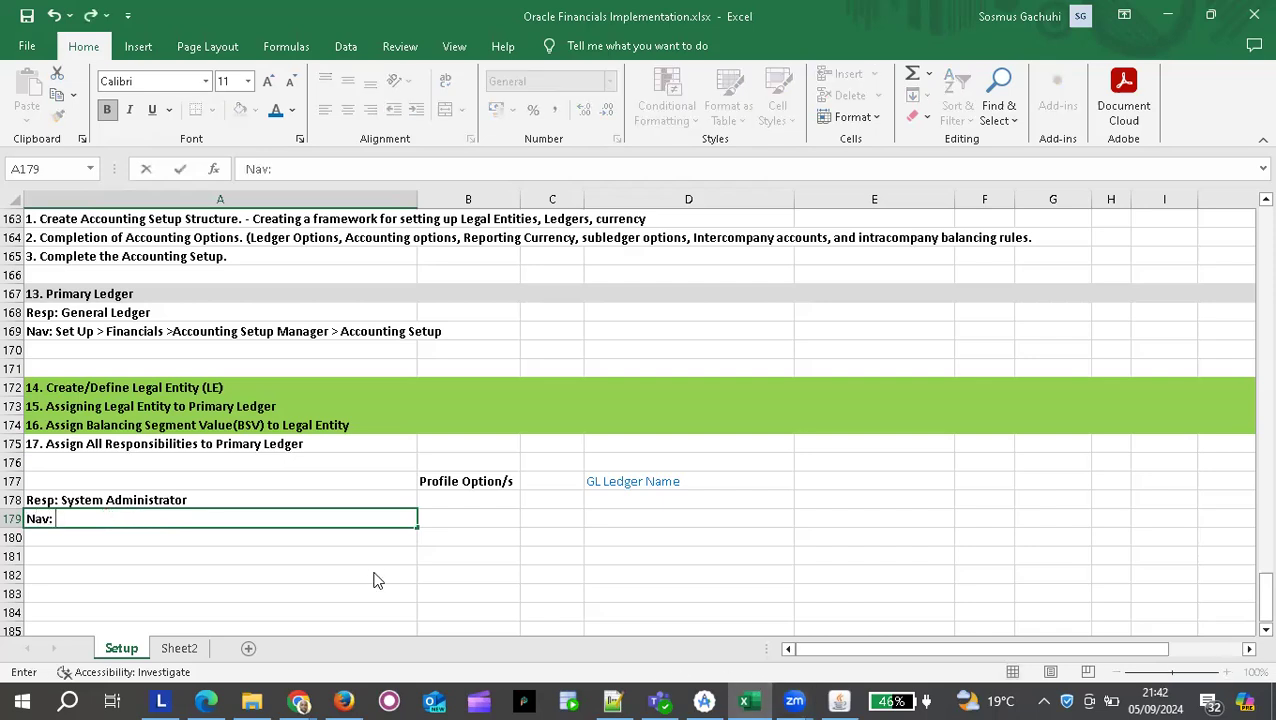
# Switch to Oracle Applications and close the Key Flexfield Segments and Requests windows to get back to the Navigator.
pyautogui.hotkey('alt', 'Tab')
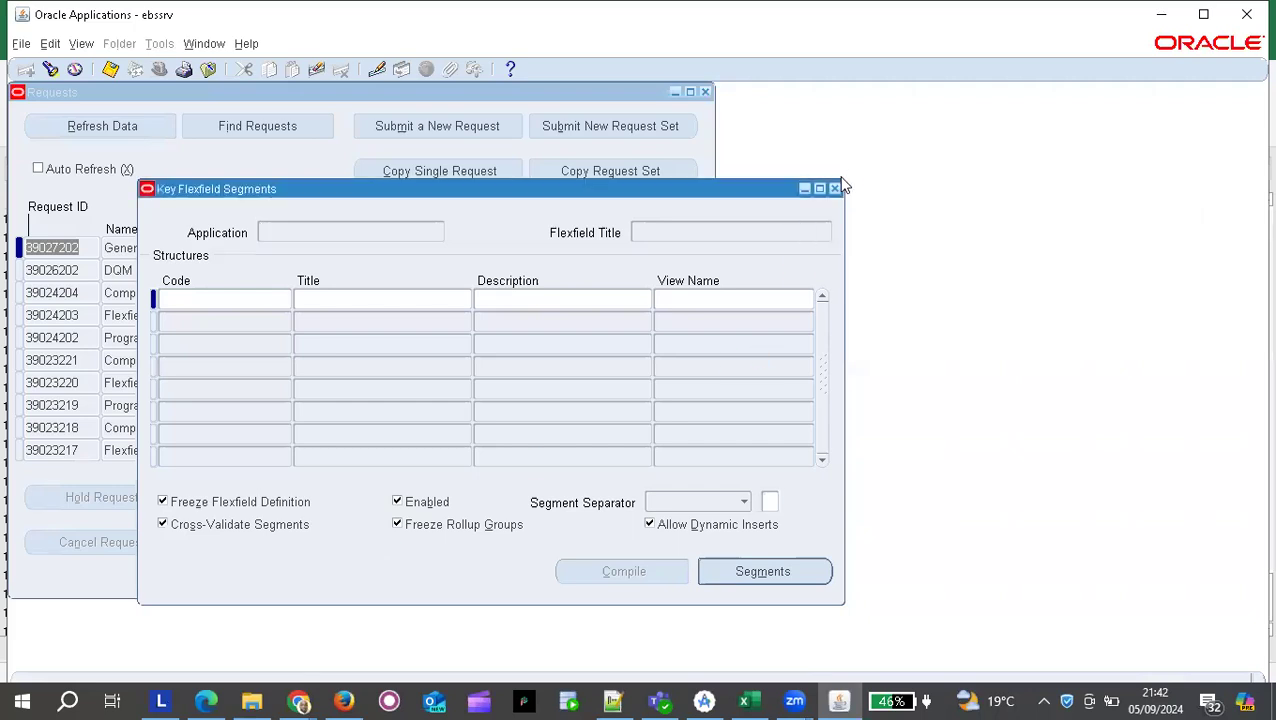
pyautogui.click(836, 187)
pyautogui.click(612, 153)
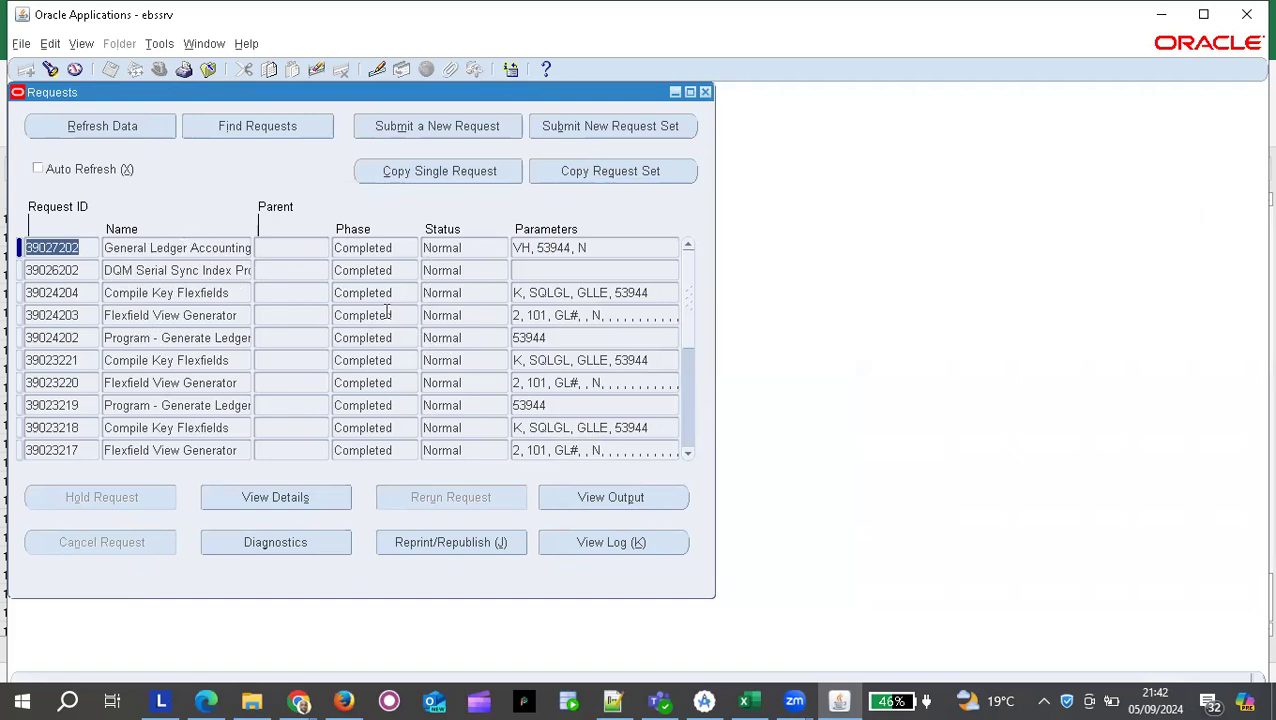
pyautogui.click(706, 92)
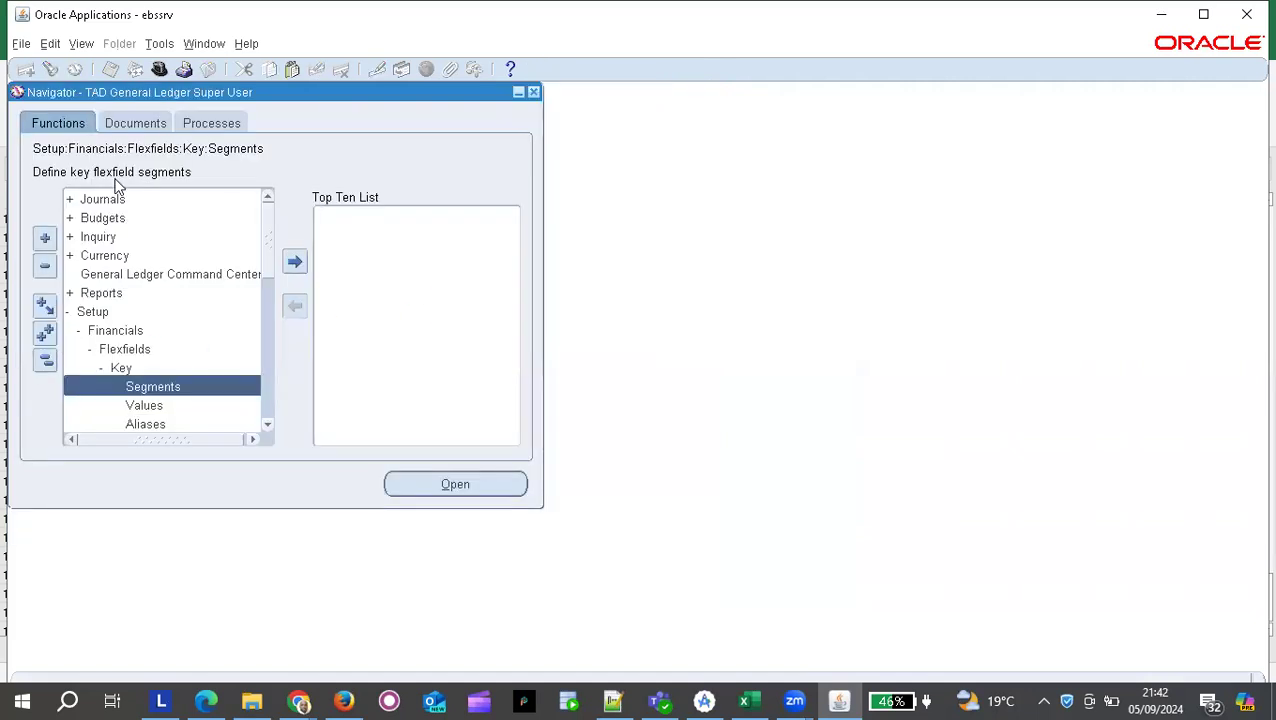
pyautogui.click(159, 68)
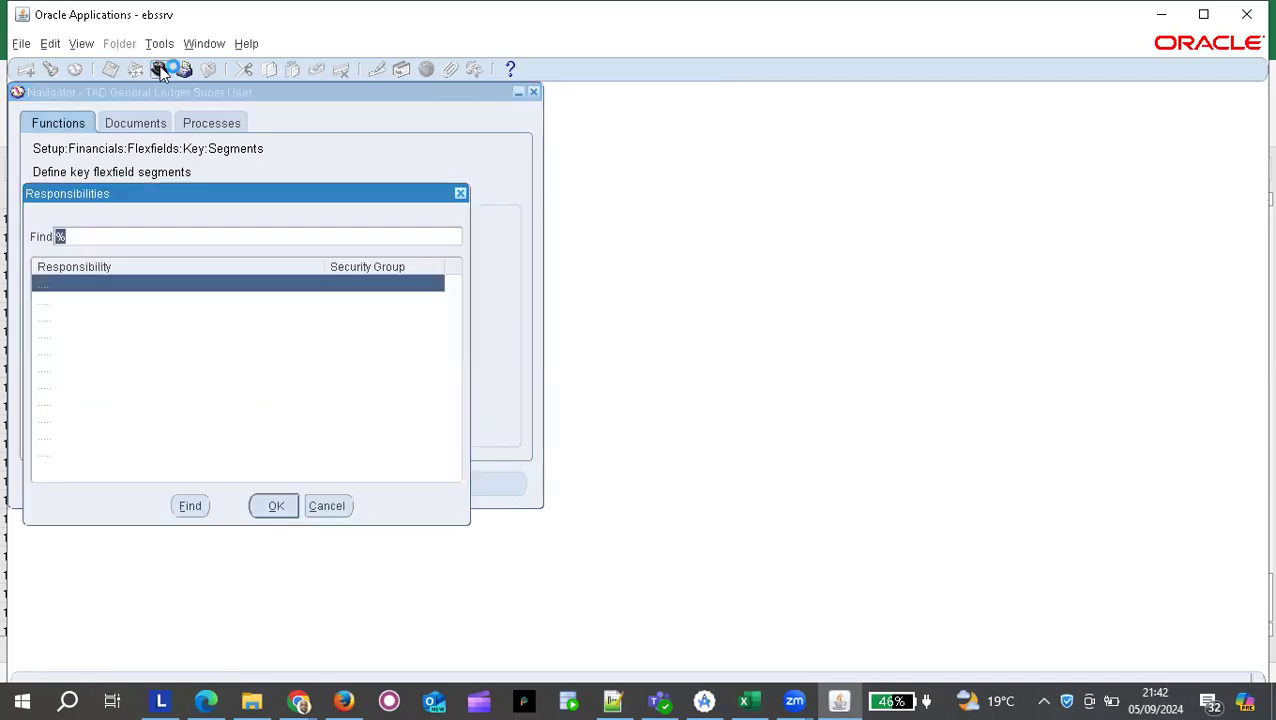
pyautogui.click(460, 194)
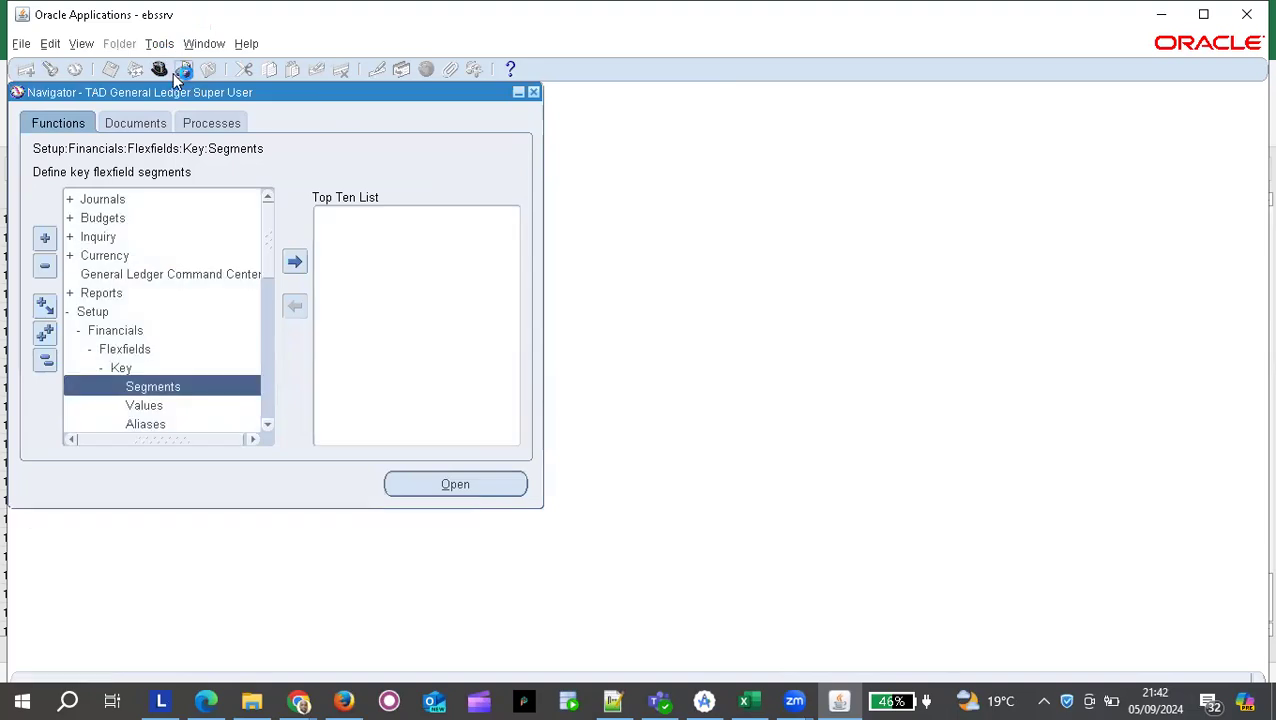
pyautogui.click(21, 44)
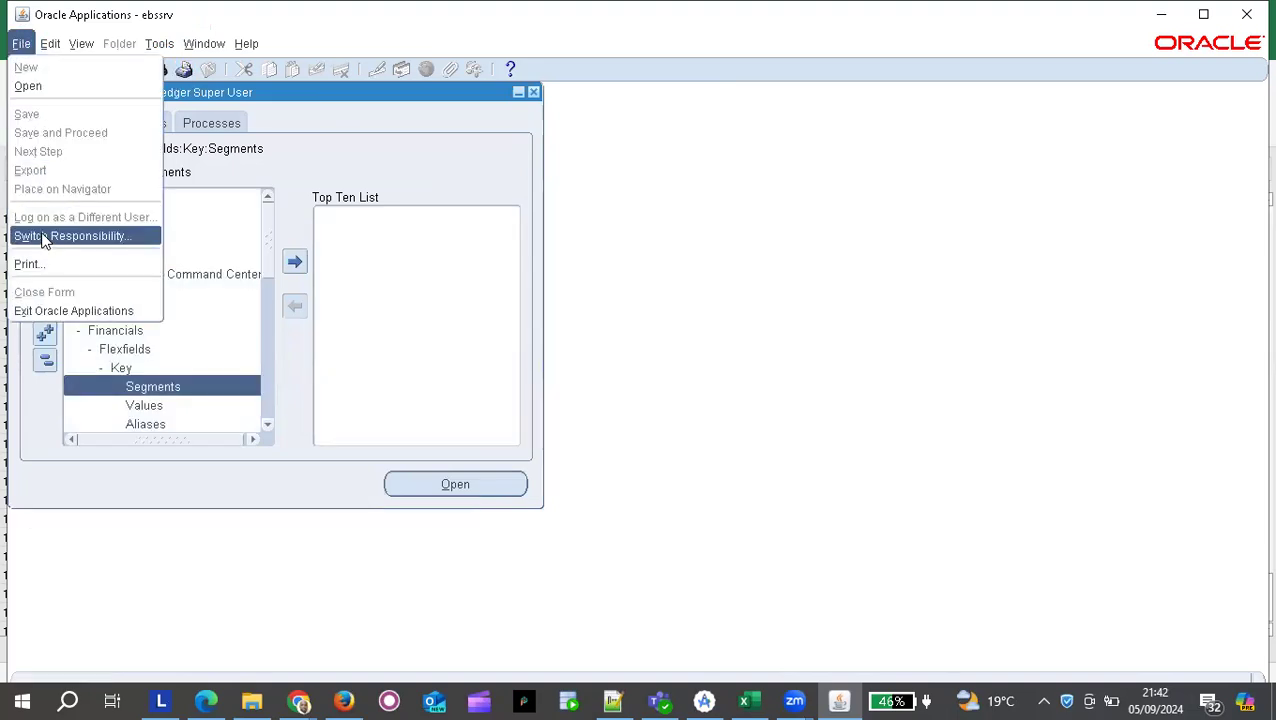
pyautogui.click(330, 176)
# Switch to the System Administrator responsibility and open the system profile values search from the Profile functions.
pyautogui.click(158, 68)
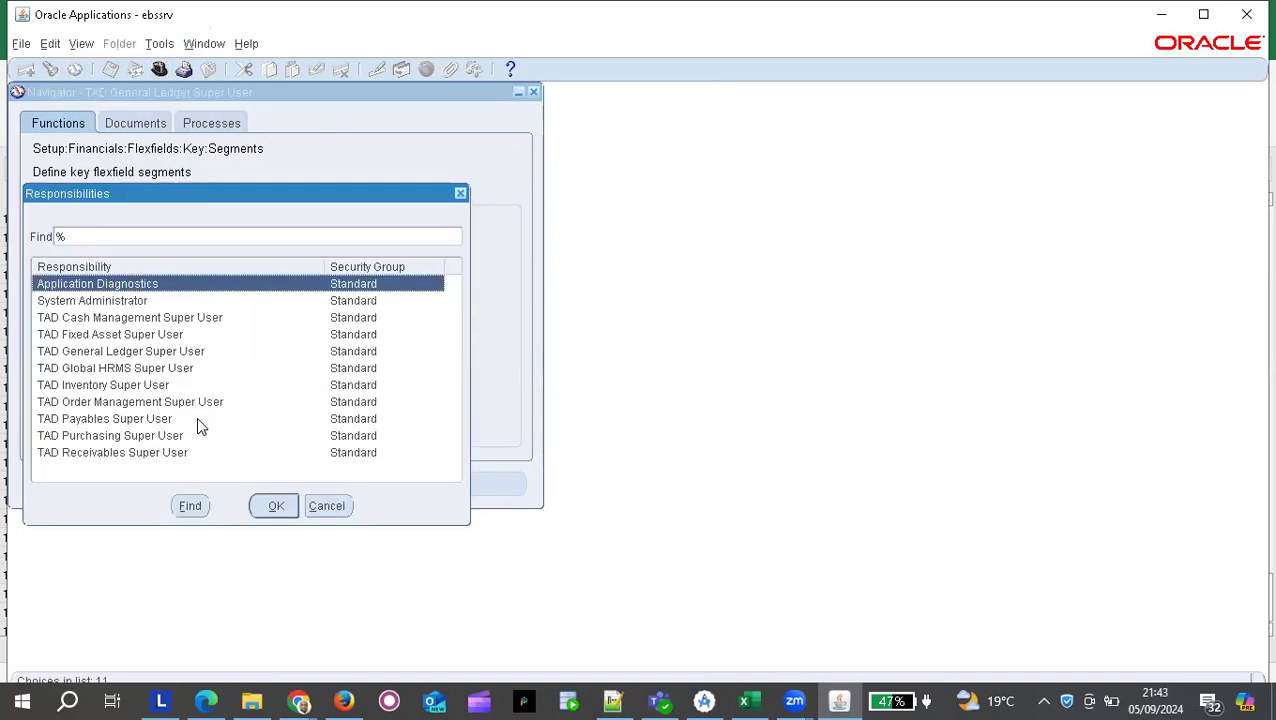
pyautogui.click(120, 302)
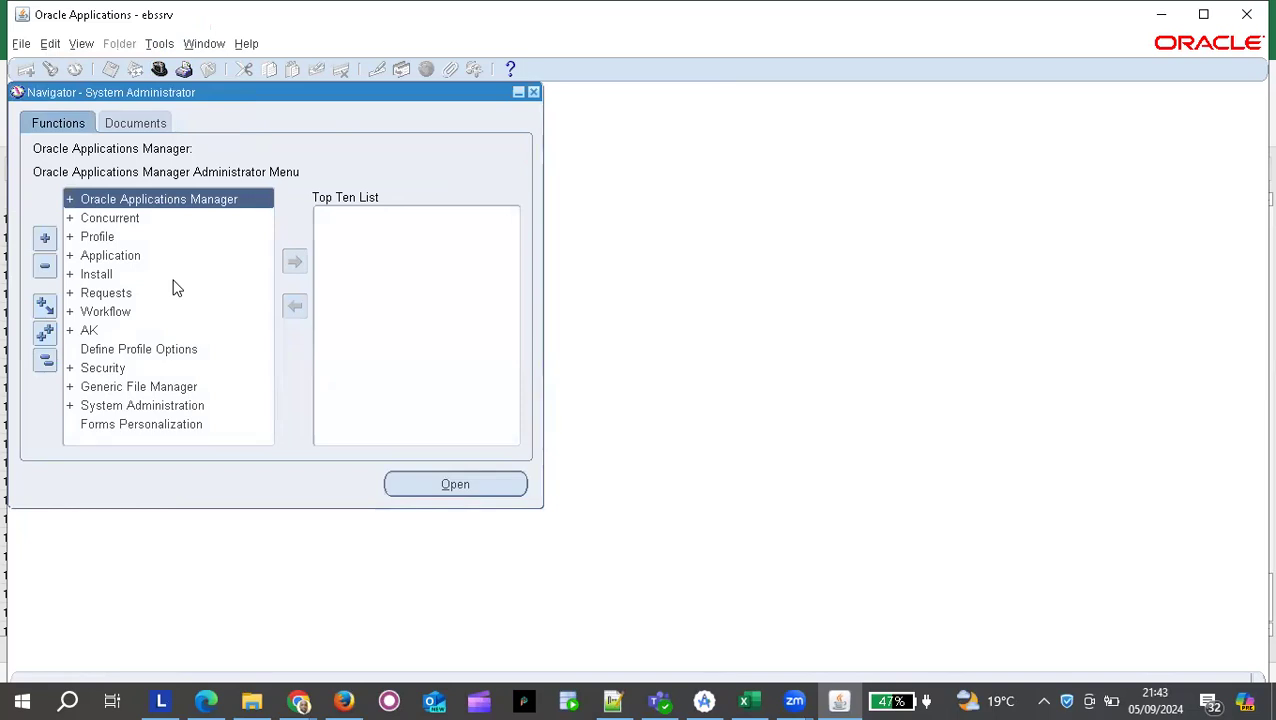
pyautogui.click(94, 236)
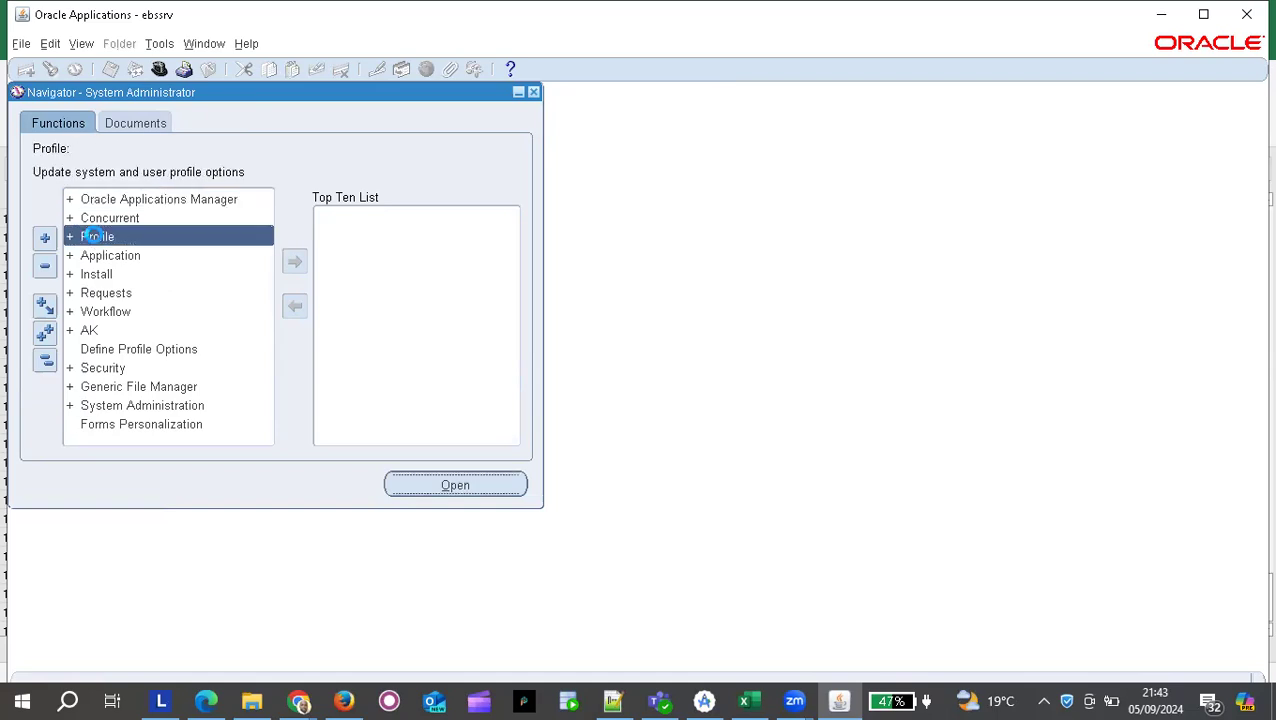
pyautogui.doubleClick(96, 238)
pyautogui.press('Return')
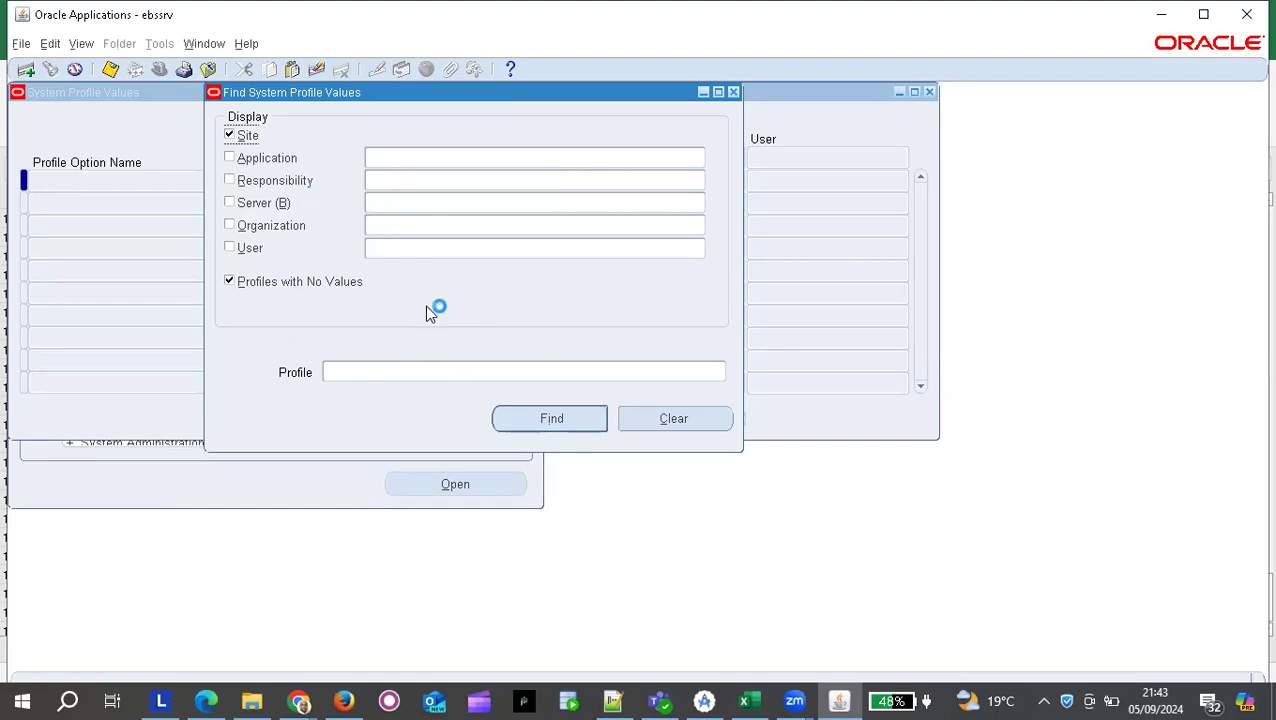
# Search the system profile values for "GL:%" with the responsibility level set to TAD Cash Management Super User.
pyautogui.click(349, 371)
pyautogui.write('GL')
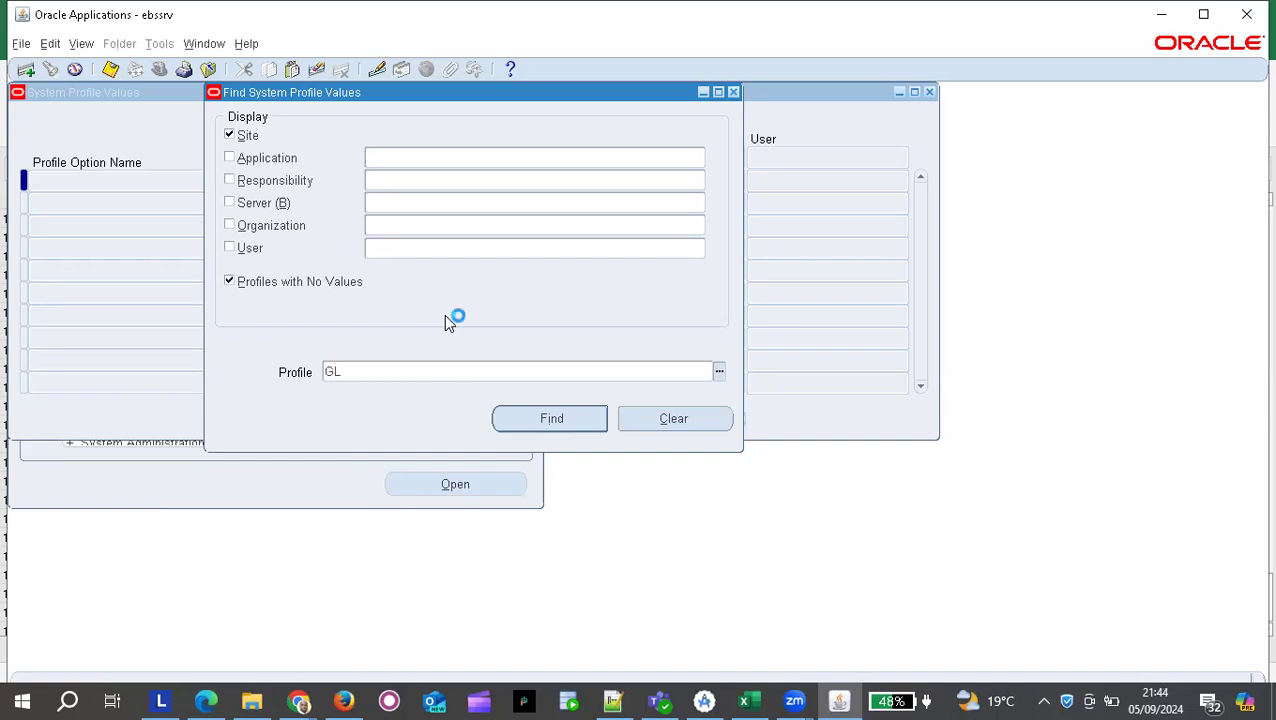
pyautogui.write(':%')
pyautogui.click(376, 179)
pyautogui.write('TAD')
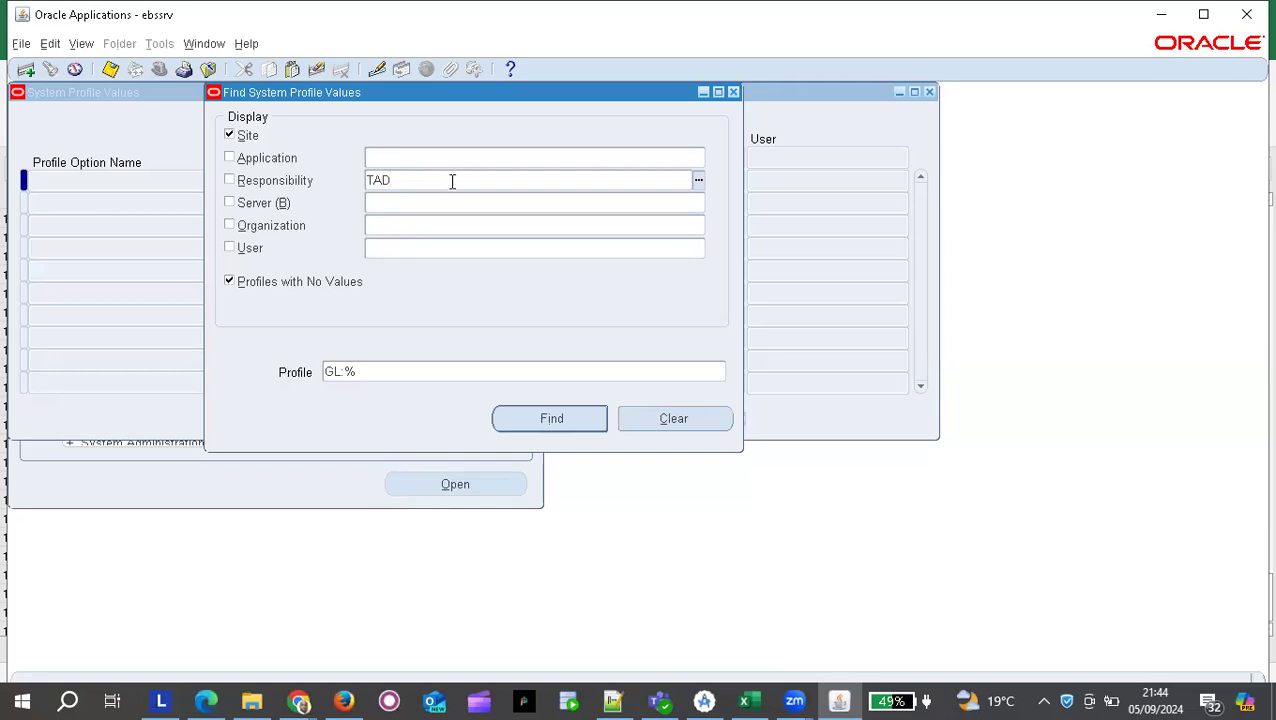
pyautogui.press('Tab')
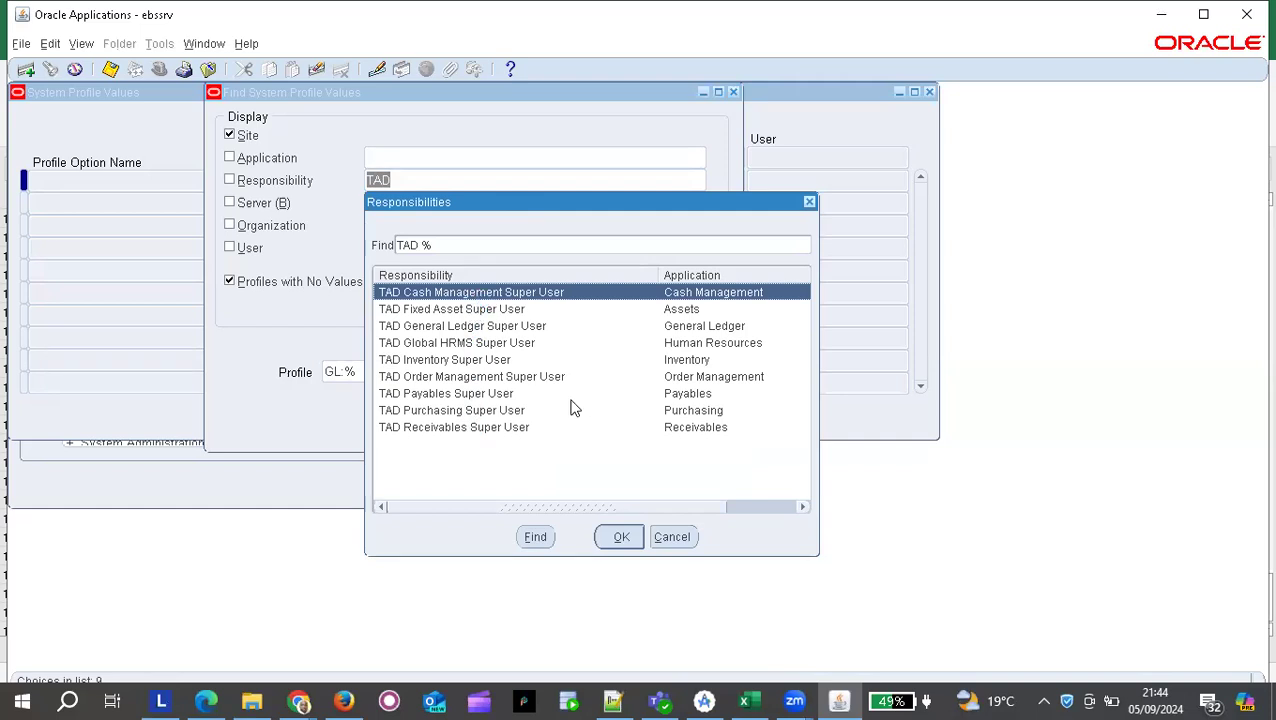
pyautogui.press('Return')
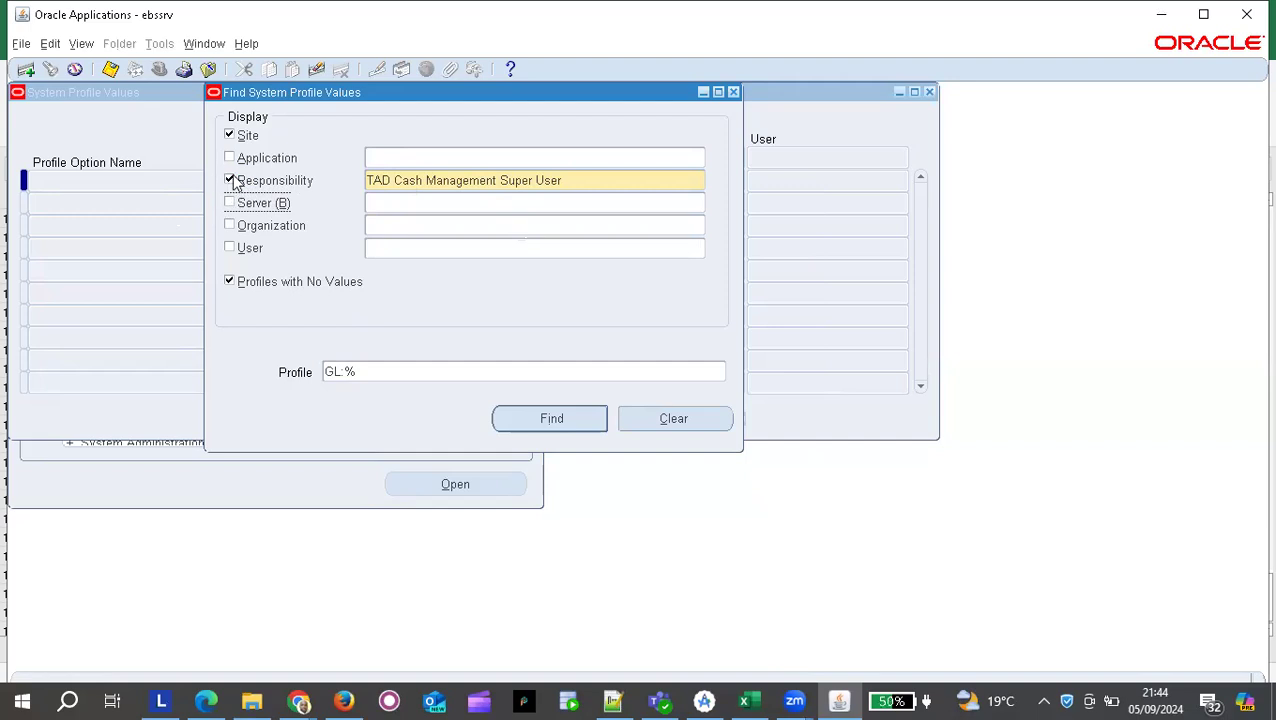
pyautogui.click(390, 371)
pyautogui.click(560, 424)
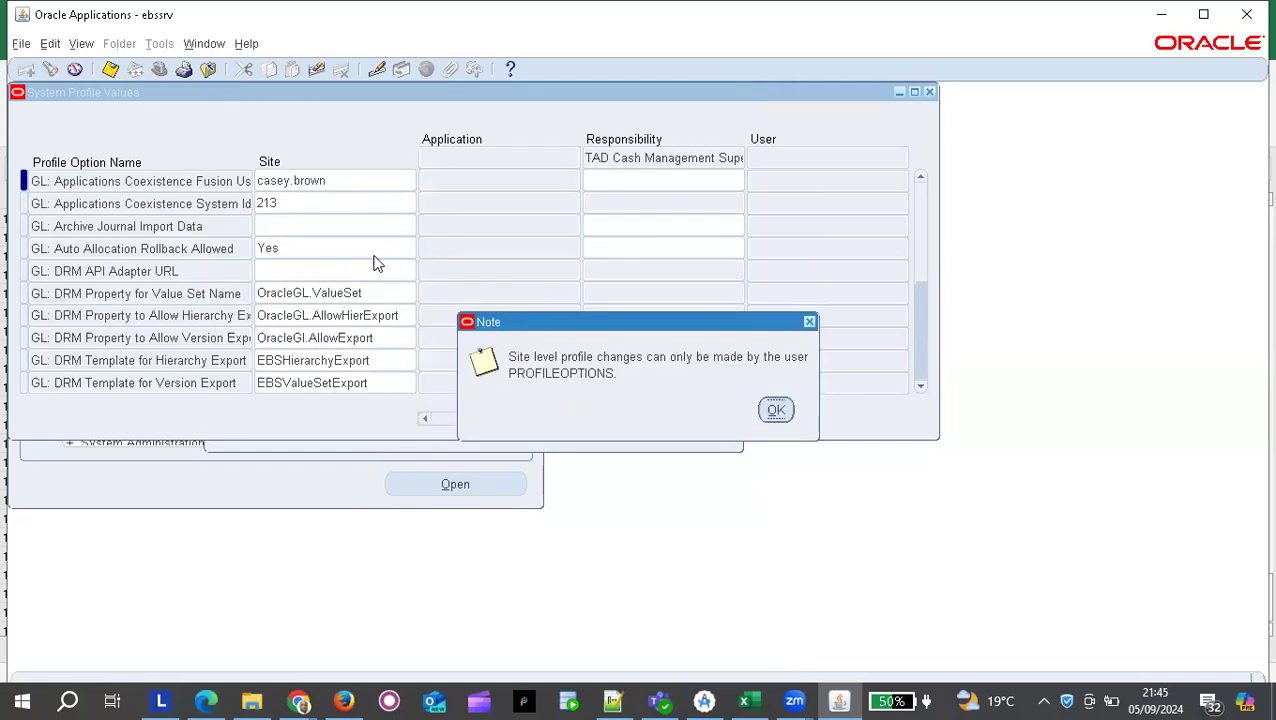
pyautogui.click(775, 410)
# Look through the listed GL profile options for the ledger name option, dismissing the error dialogs along the way.
pyautogui.click(194, 253)
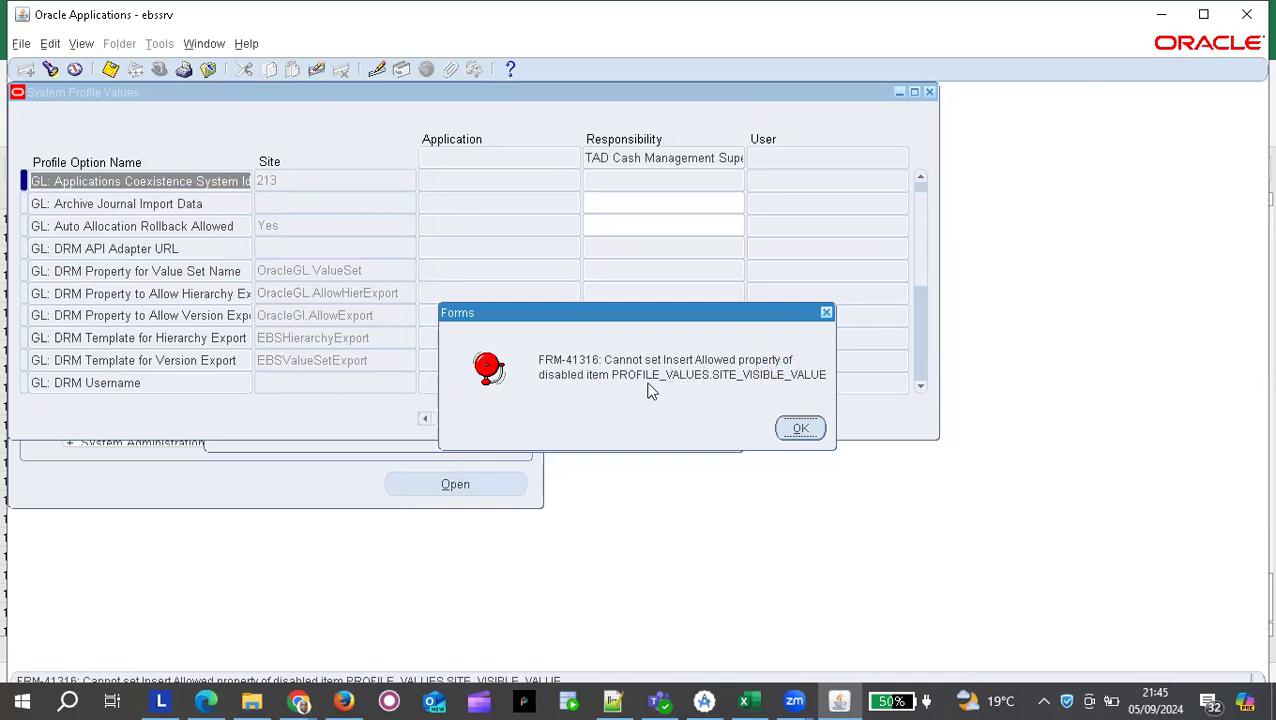
pyautogui.click(800, 427)
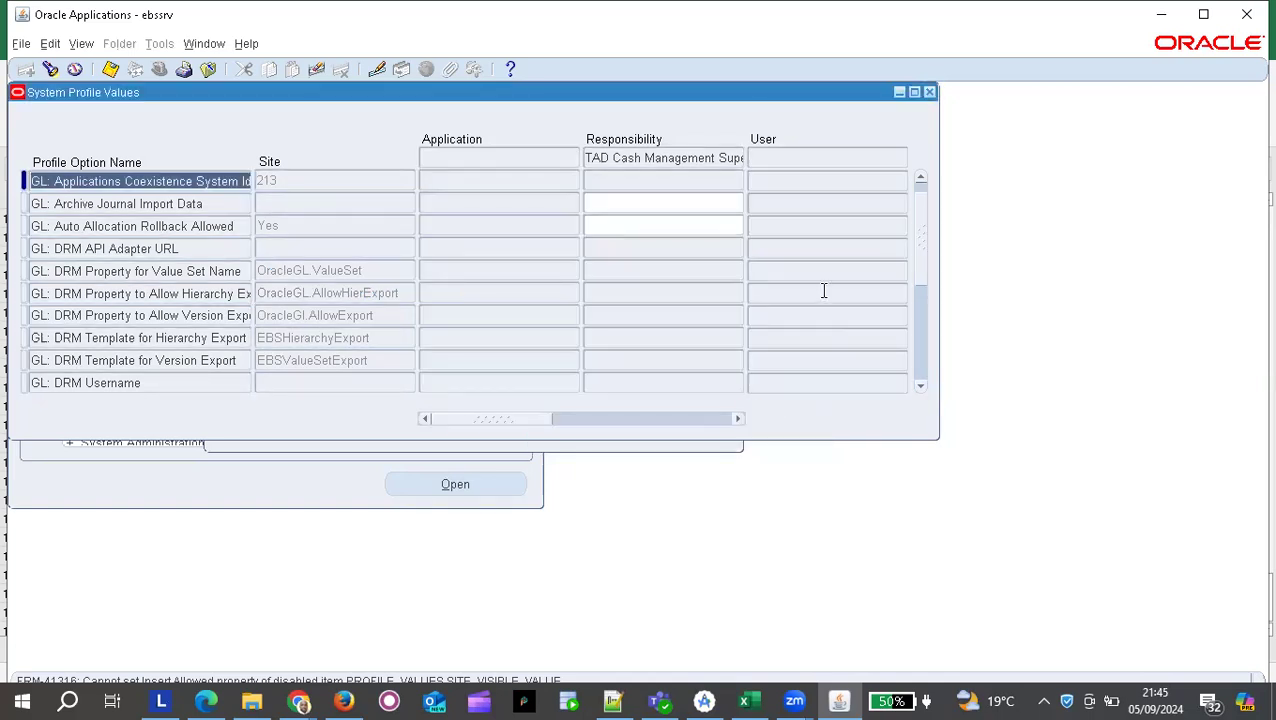
pyautogui.moveTo(921, 238); pyautogui.dragTo(921, 270)
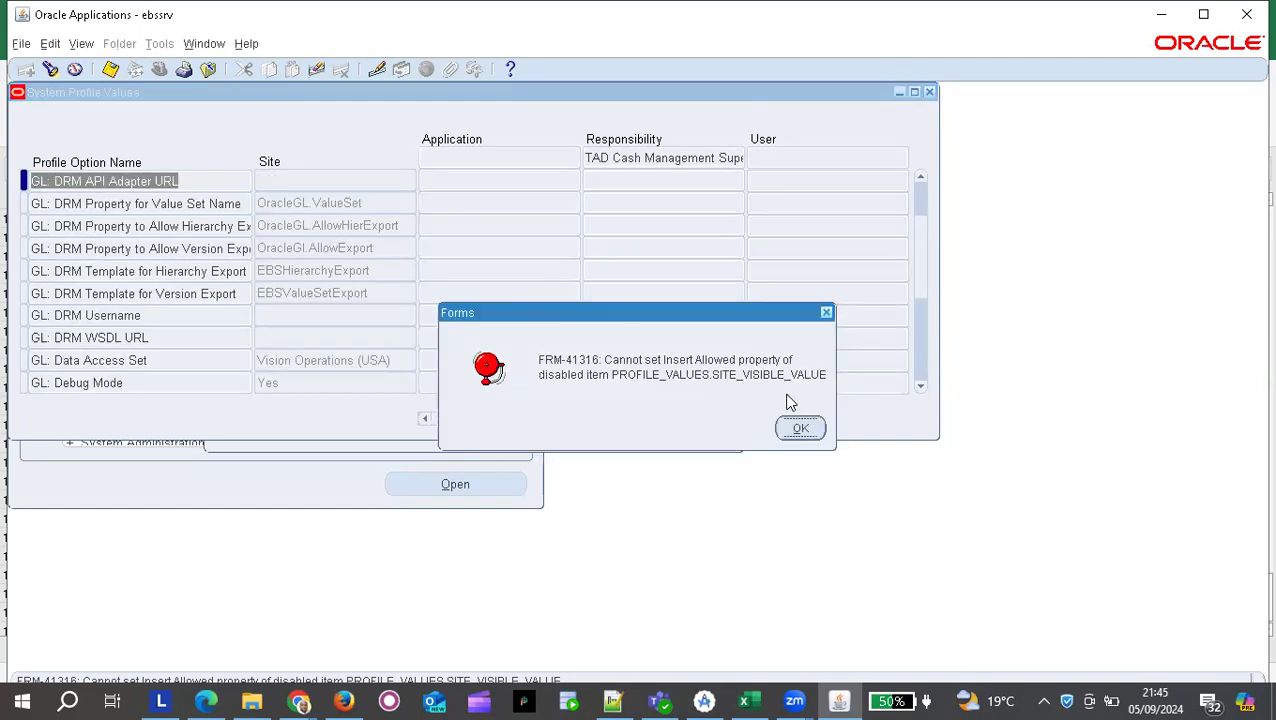
pyautogui.click(801, 430)
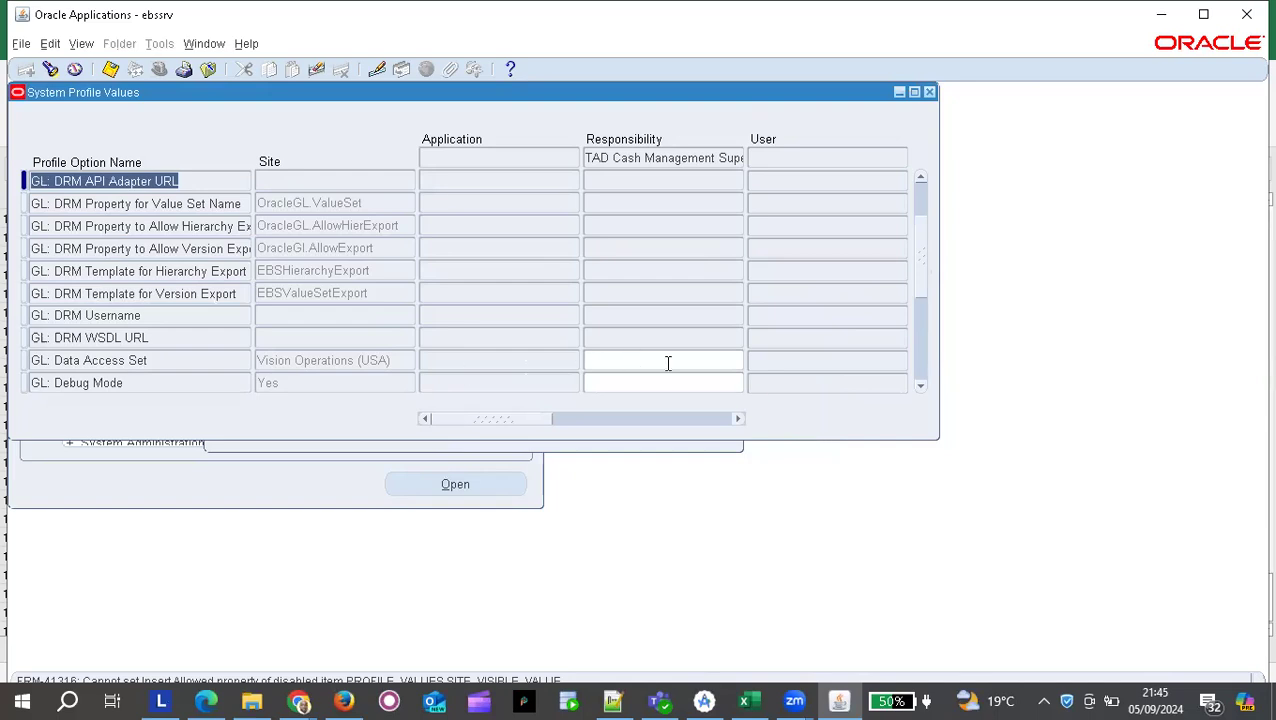
pyautogui.click(920, 387)
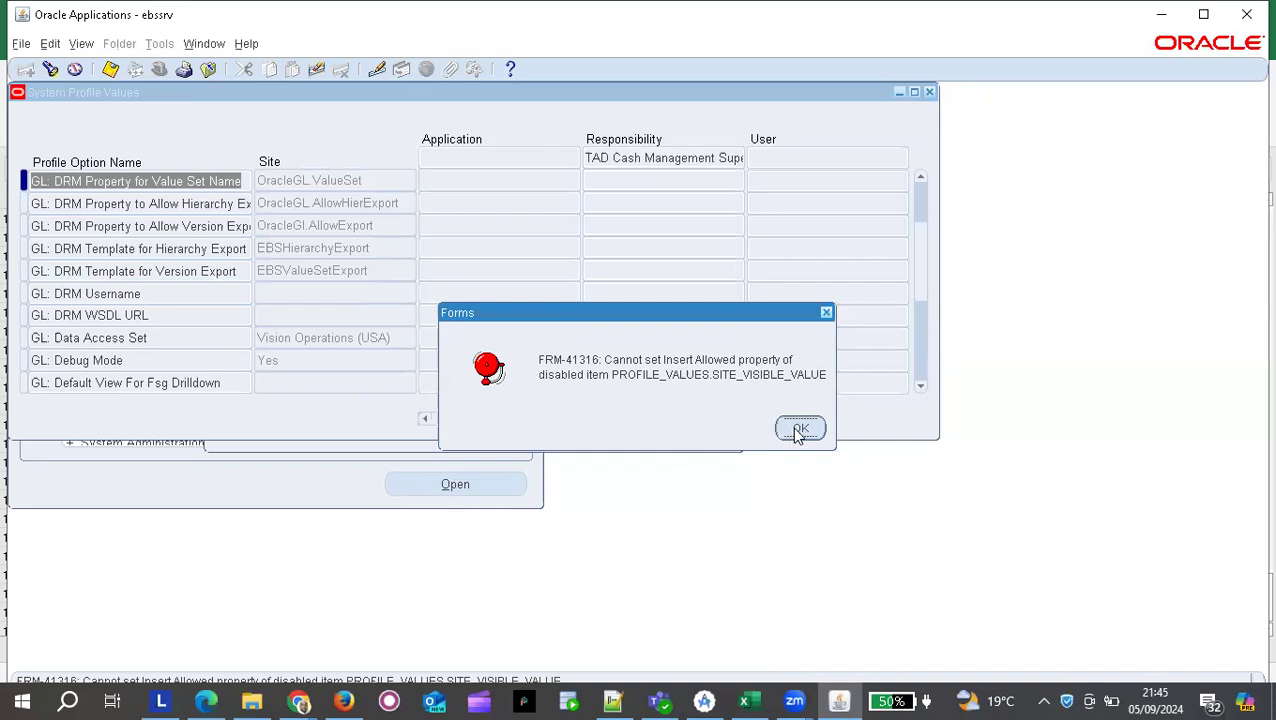
pyautogui.click(799, 429)
pyautogui.click(920, 385)
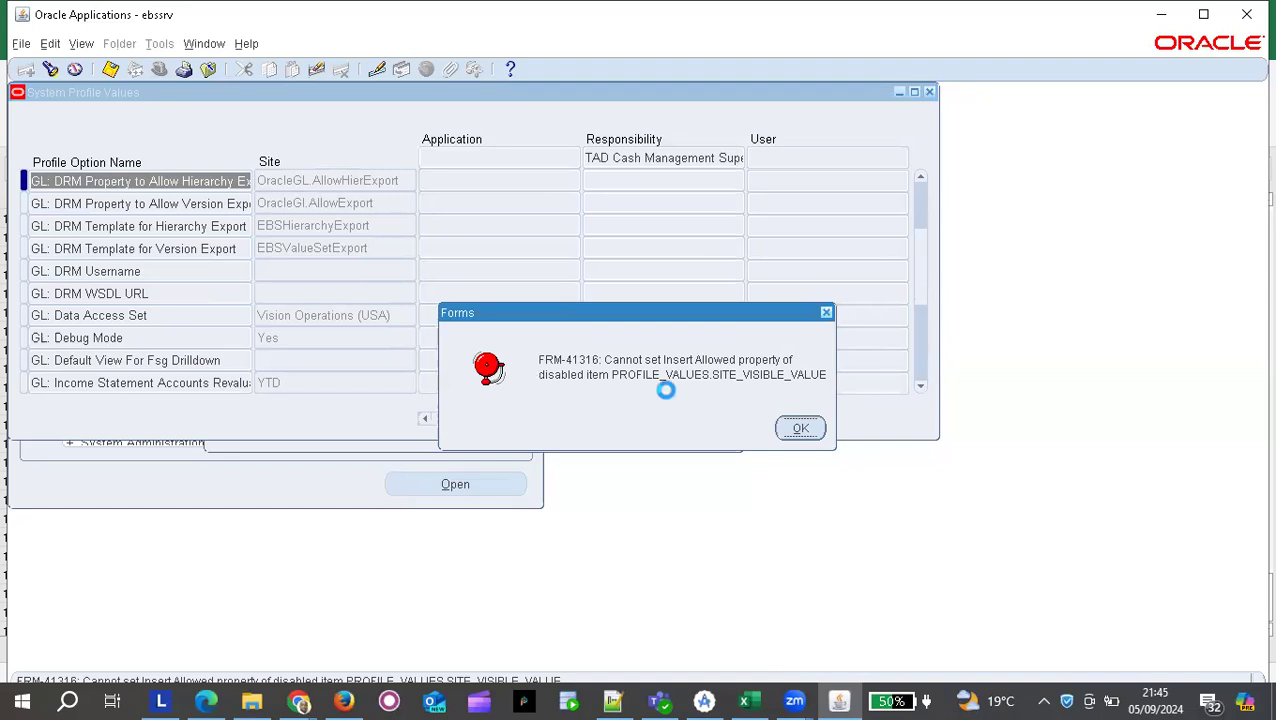
pyautogui.click(798, 428)
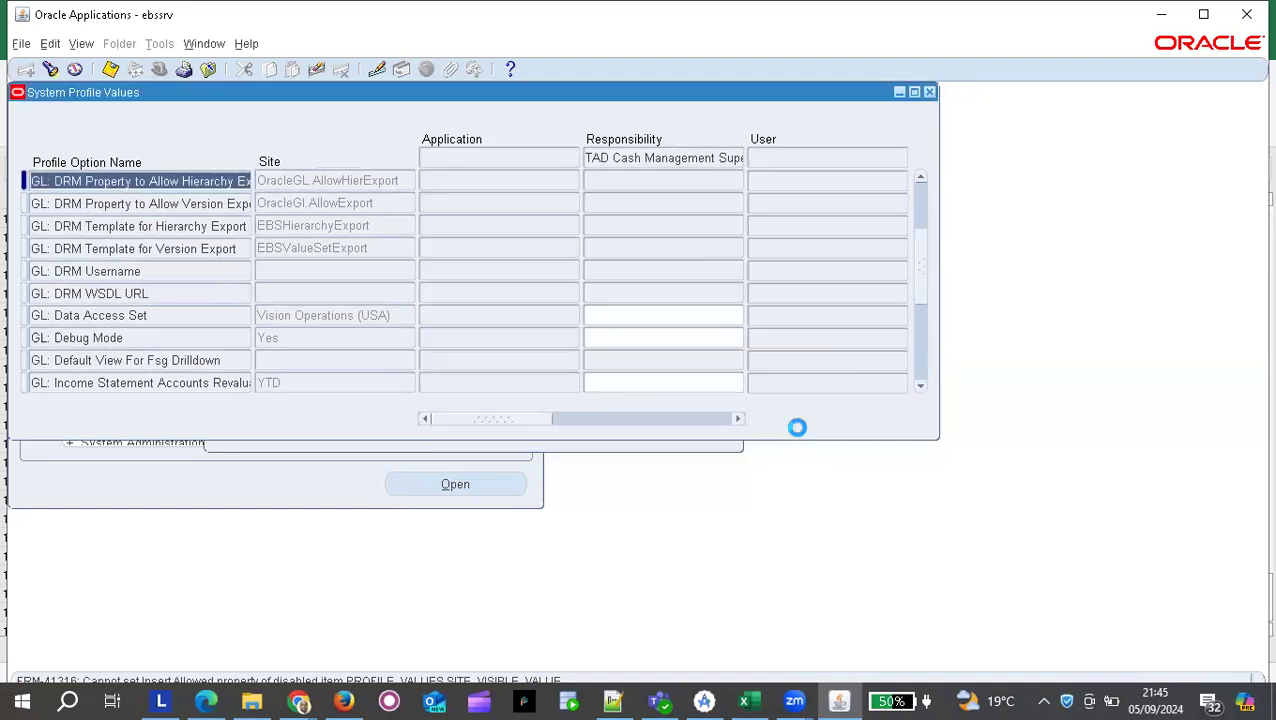
pyautogui.click(920, 385)
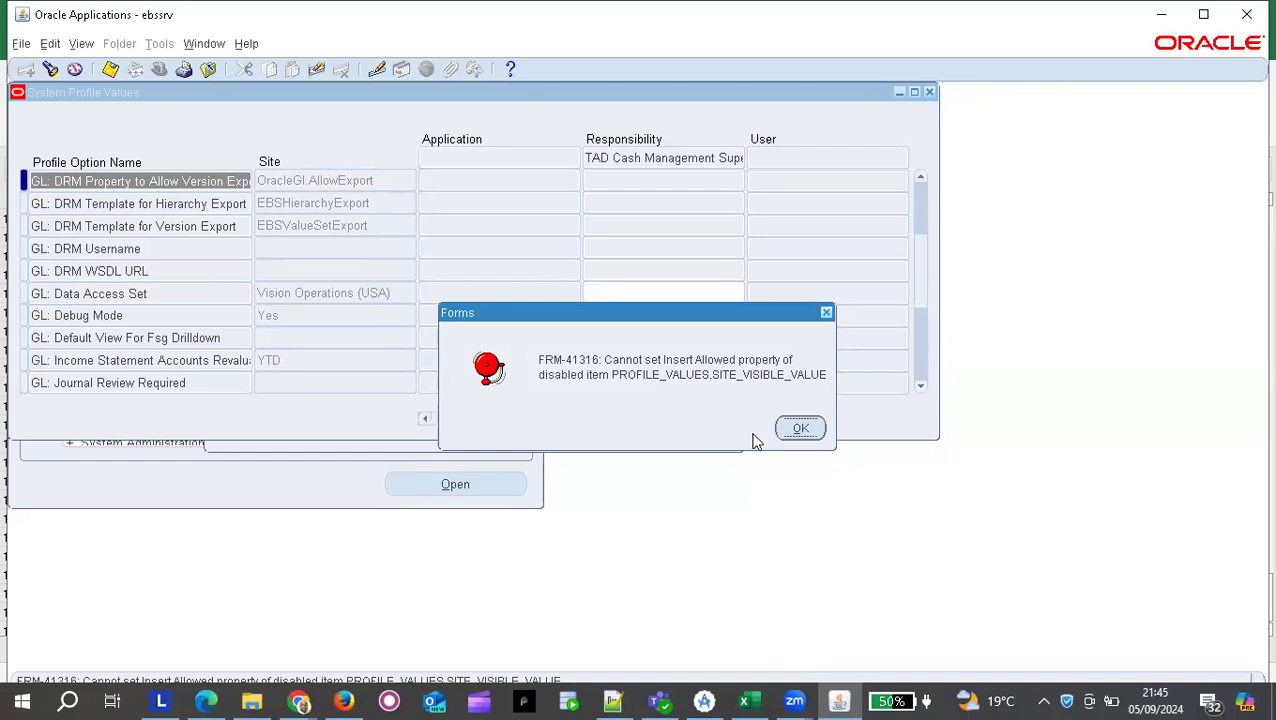
pyautogui.click(799, 428)
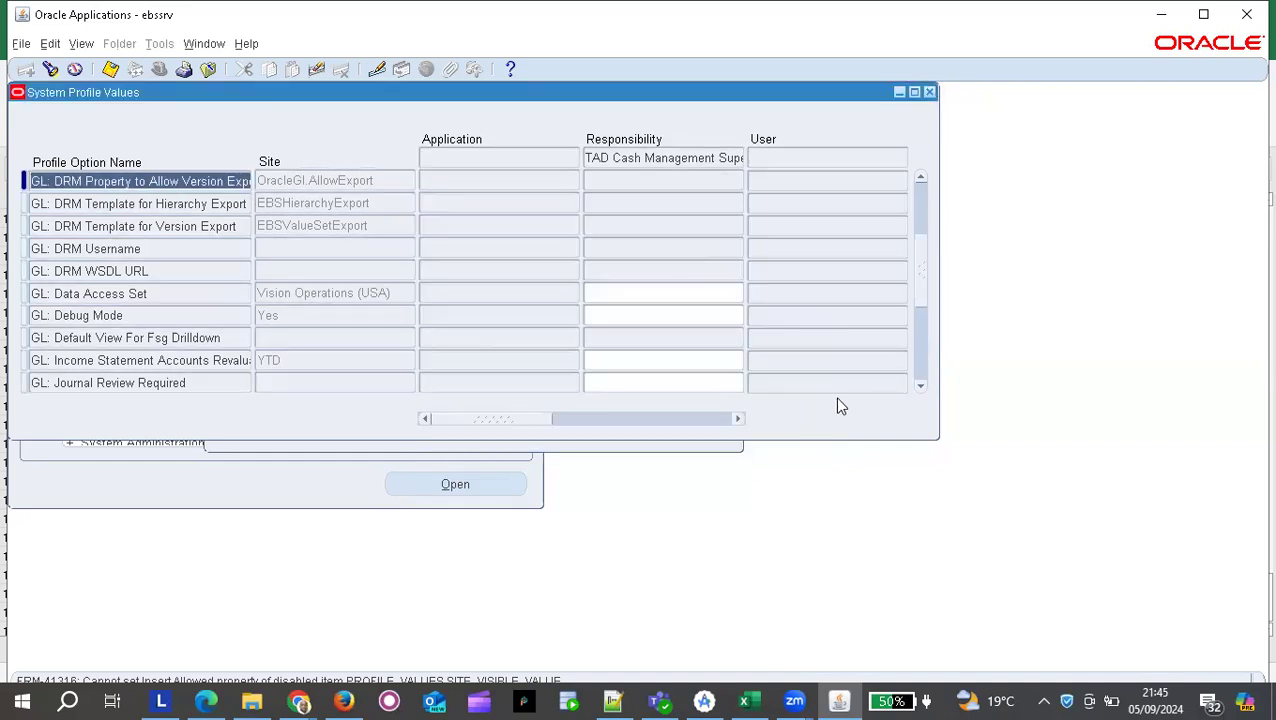
pyautogui.click(919, 383)
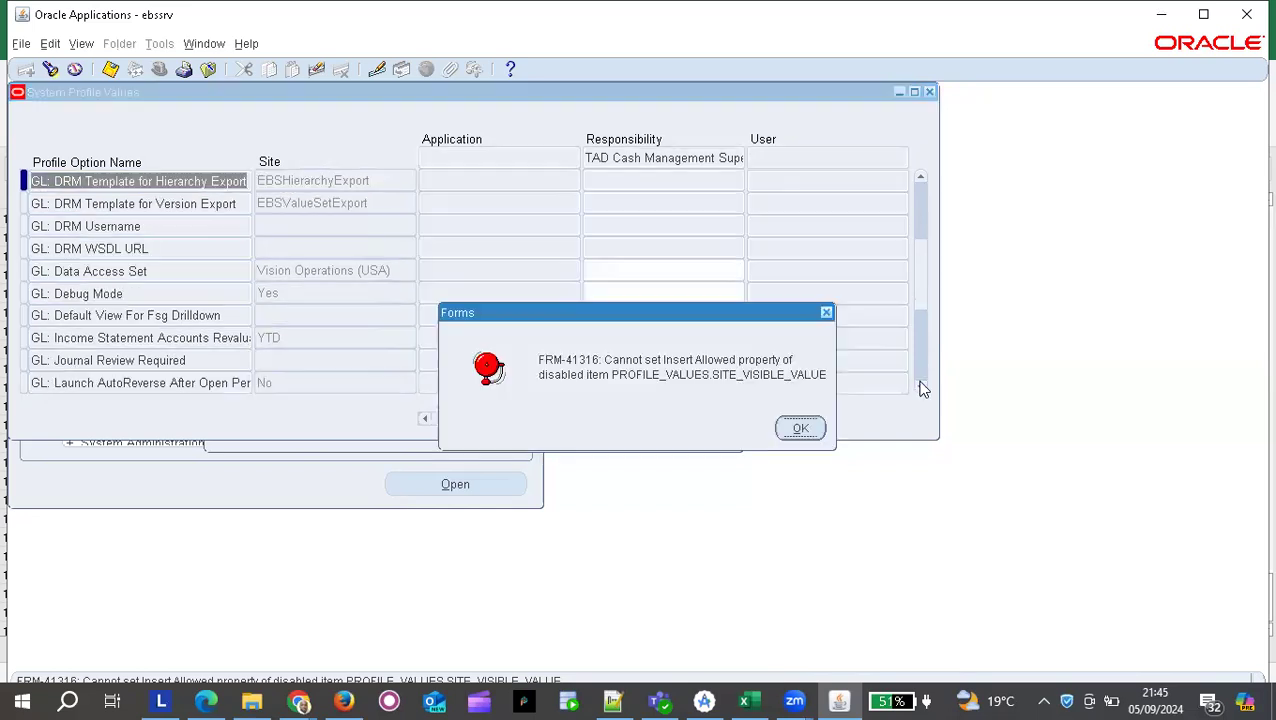
pyautogui.press('Return')
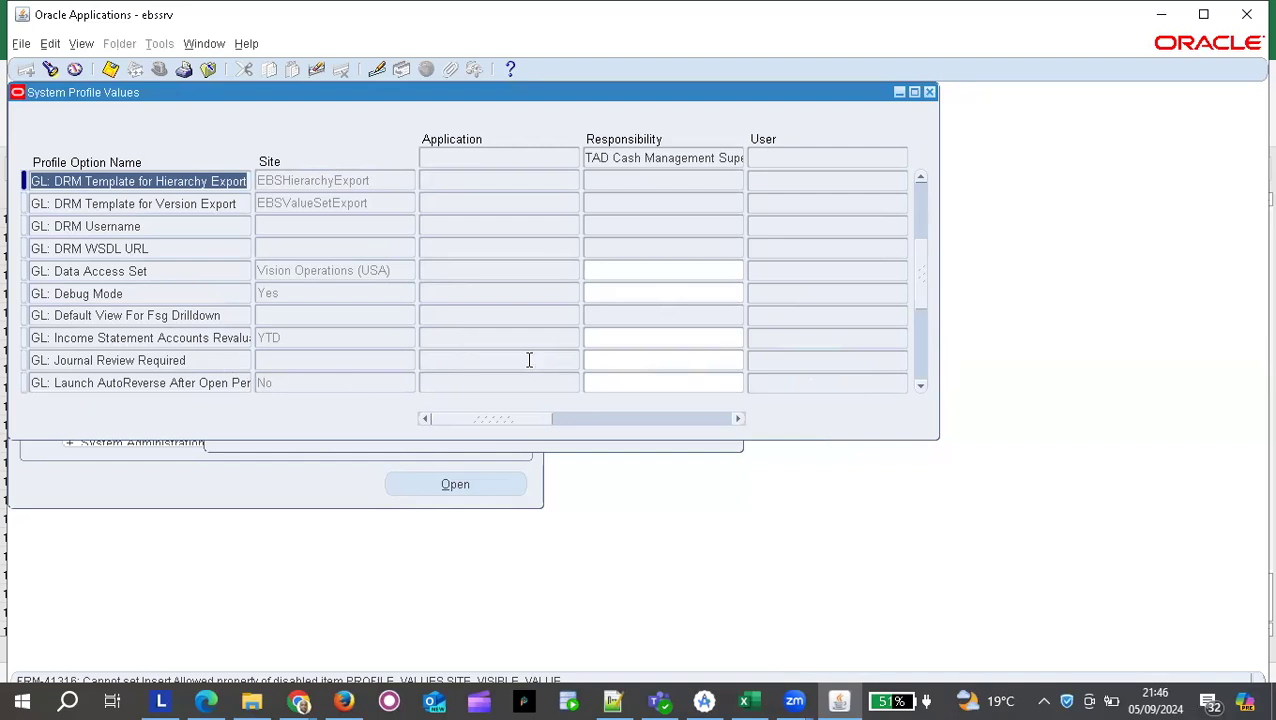
pyautogui.click(919, 386)
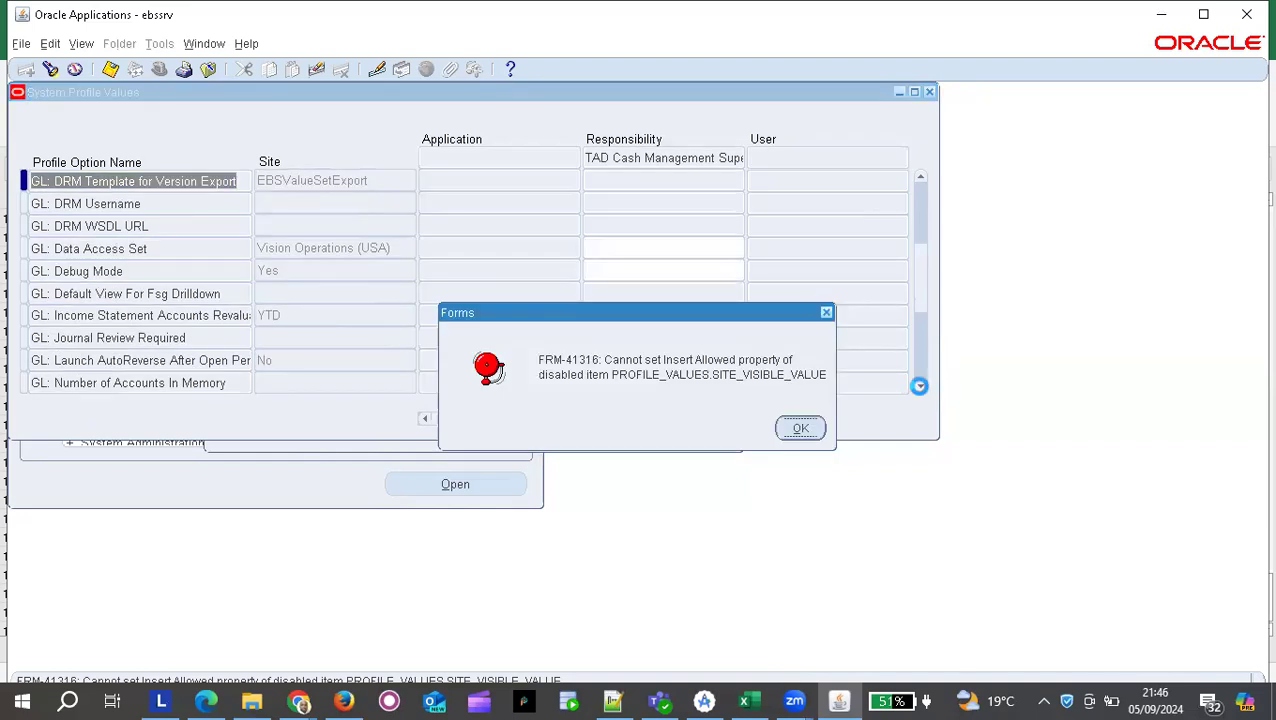
pyautogui.press('Return')
pyautogui.click(921, 389)
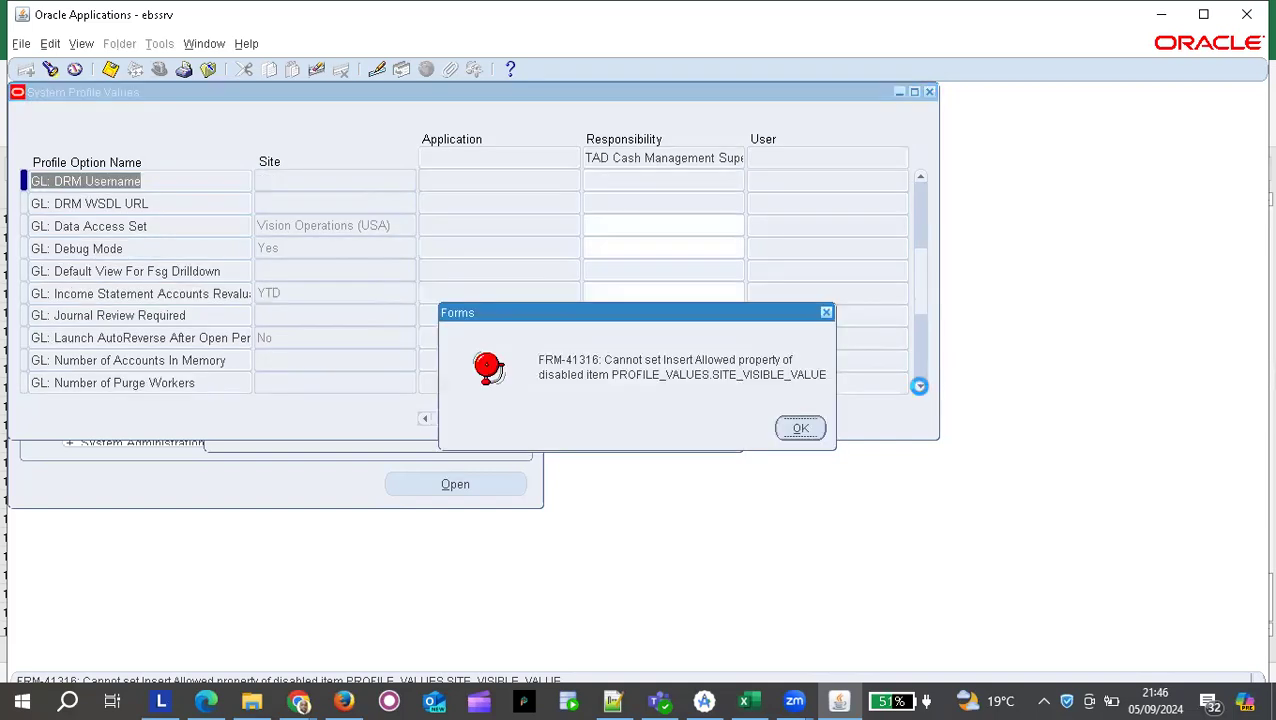
pyautogui.press('Return')
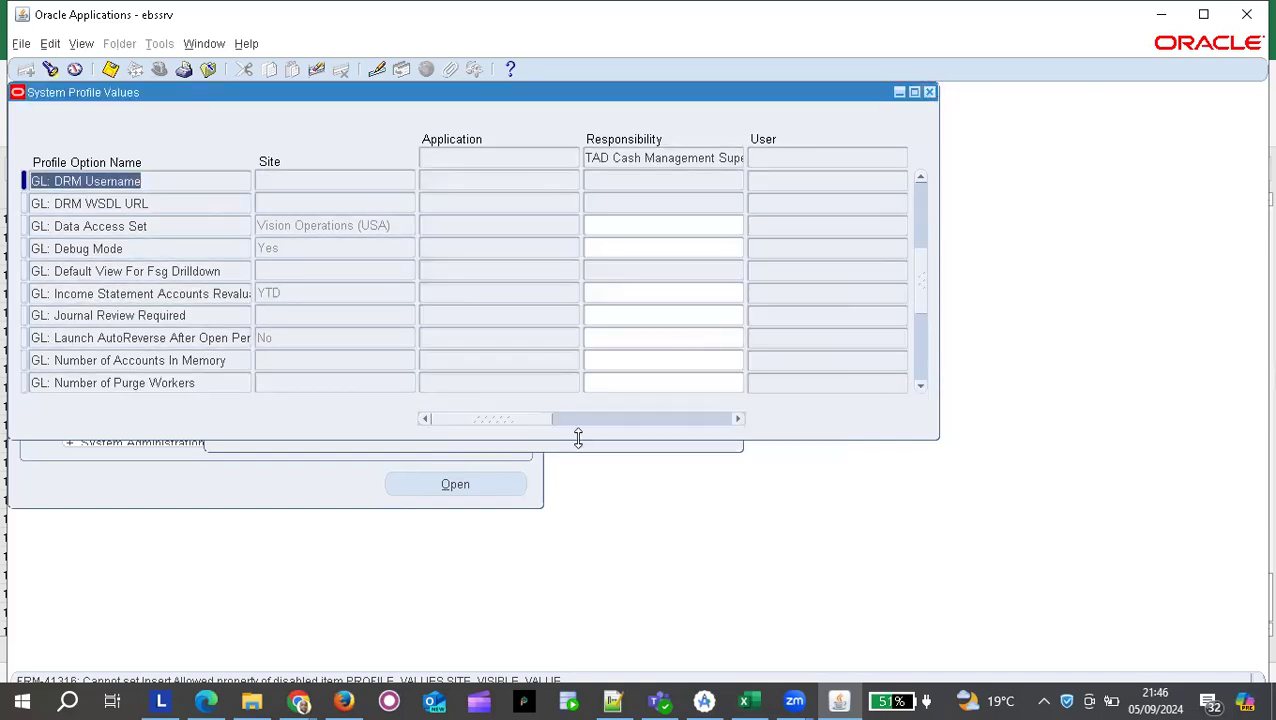
# Return to the profile search criteria and search for "GL:Ledger%" for the TAD Cash Management Super User responsibility.
pyautogui.click(468, 447)
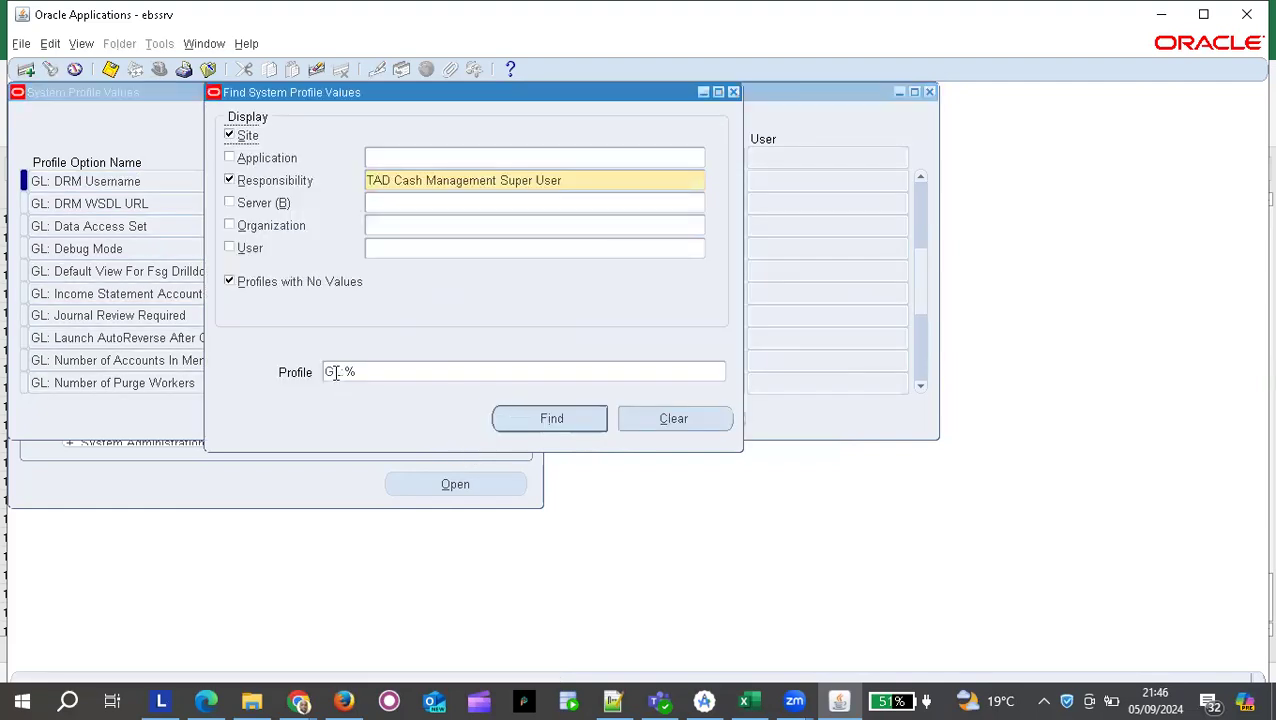
pyautogui.doubleClick(348, 372)
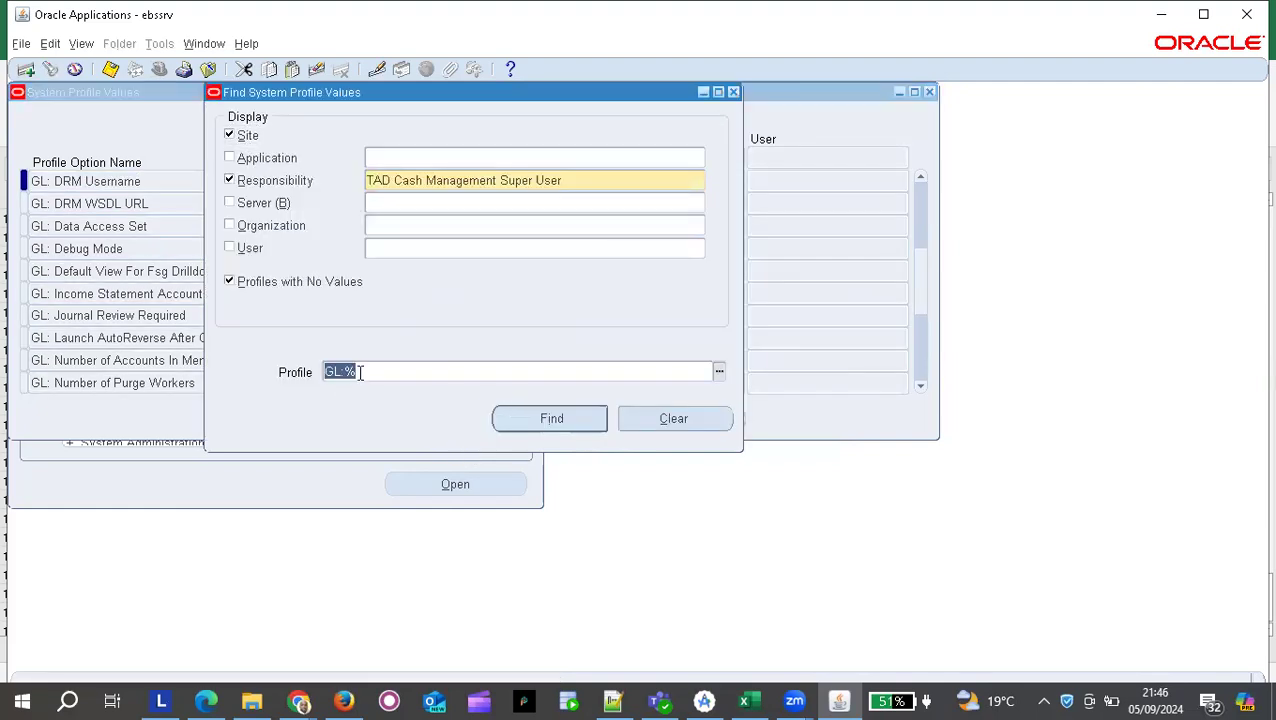
pyautogui.click(350, 372)
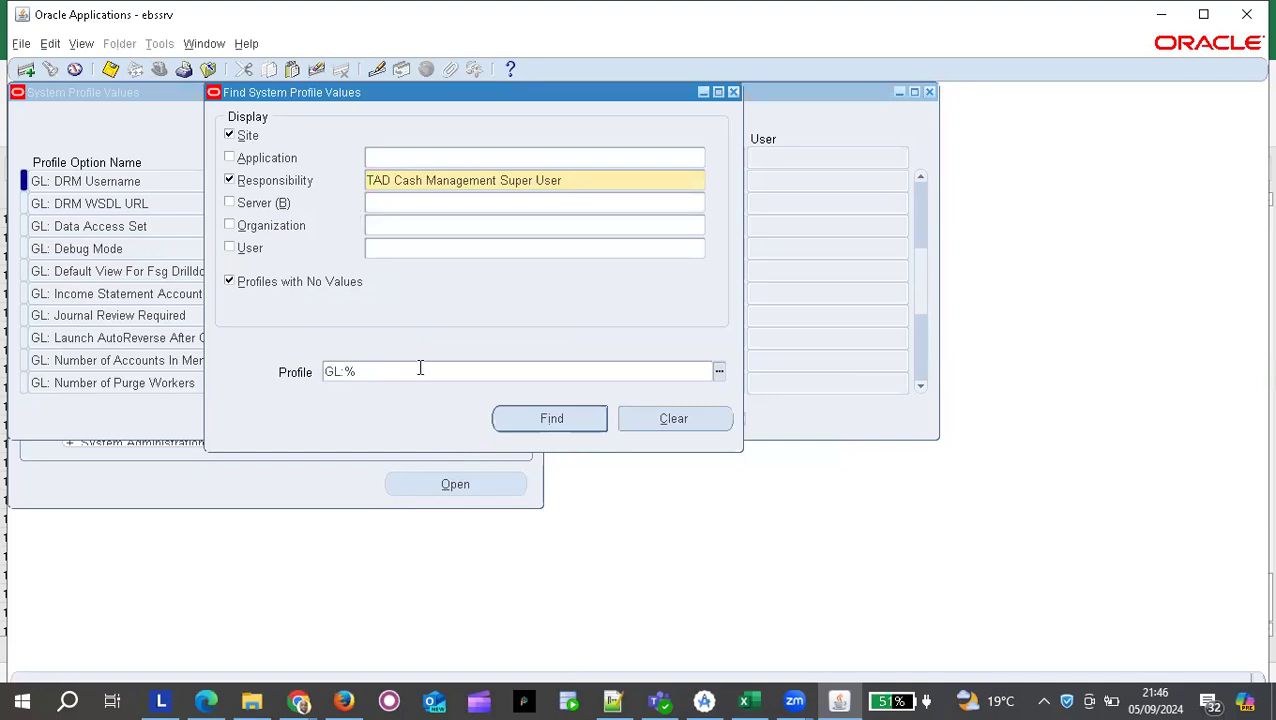
pyautogui.write('Ledger')
pyautogui.press('Return')
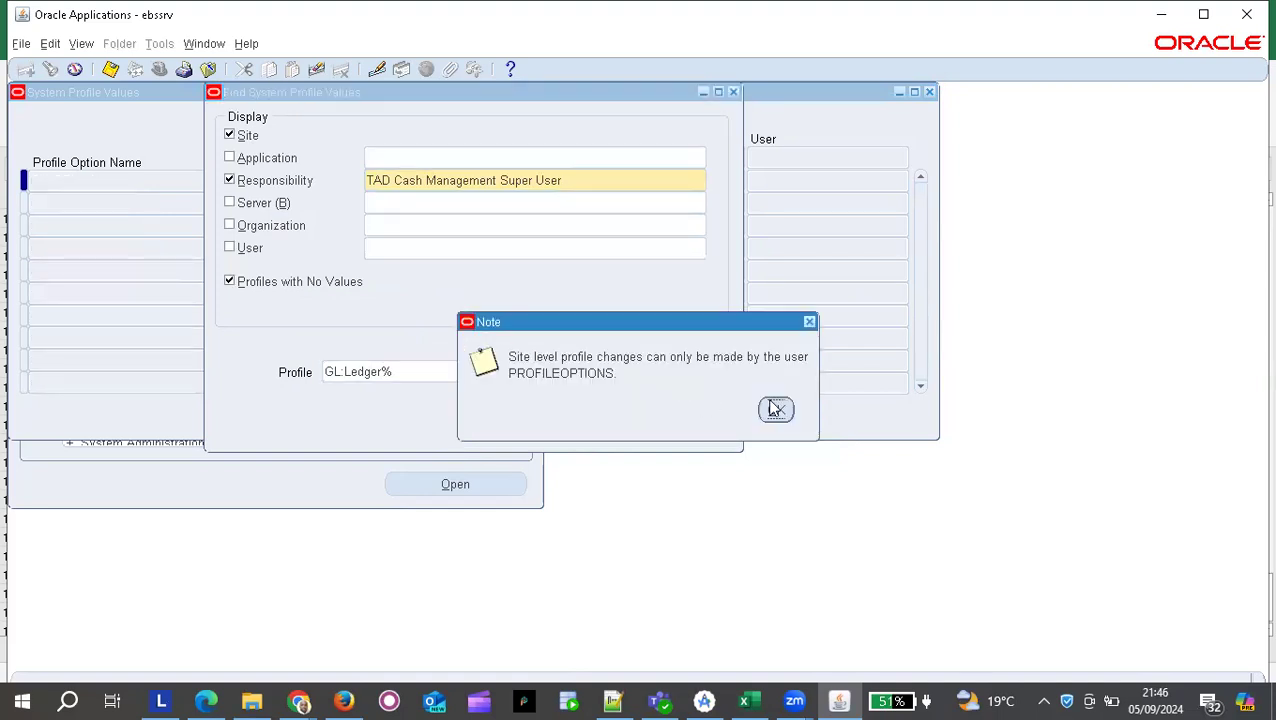
pyautogui.click(777, 411)
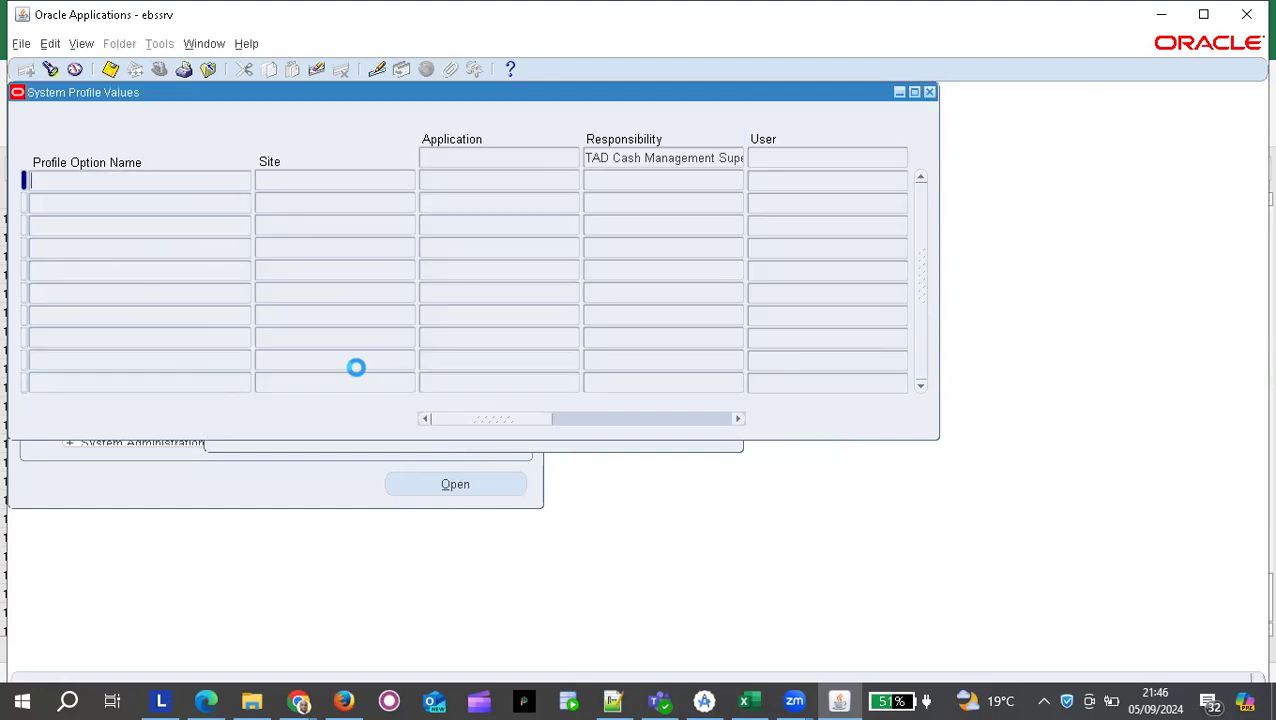
# Add a space after the colon in the profile criterion and search for "GL: Ledger%".
pyautogui.click(458, 451)
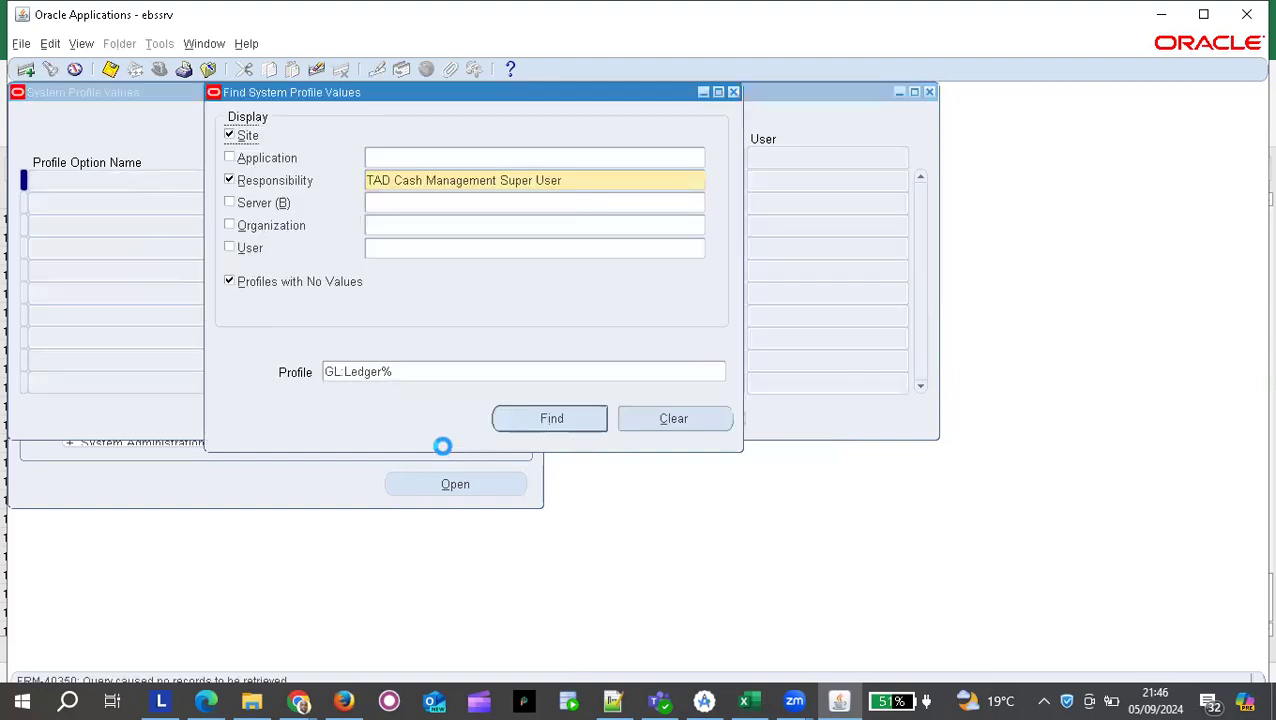
pyautogui.click(346, 369)
pyautogui.click(346, 369)
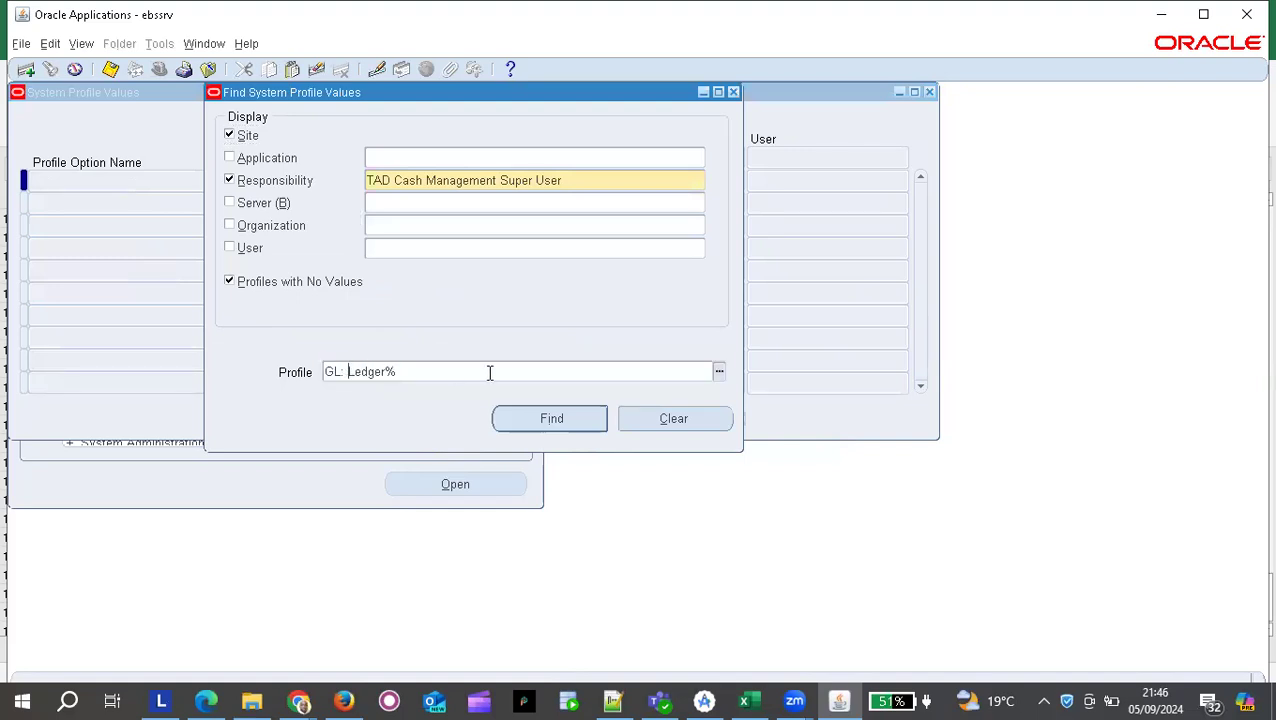
pyautogui.press('Return')
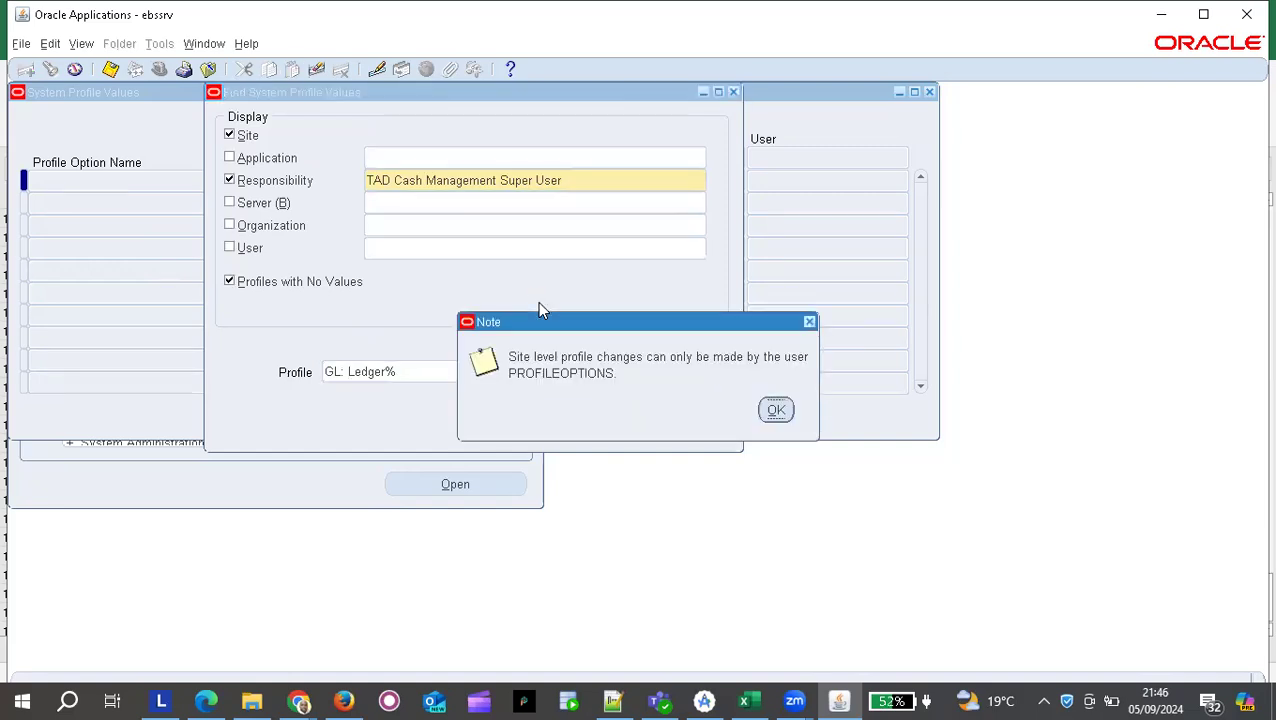
pyautogui.click(776, 408)
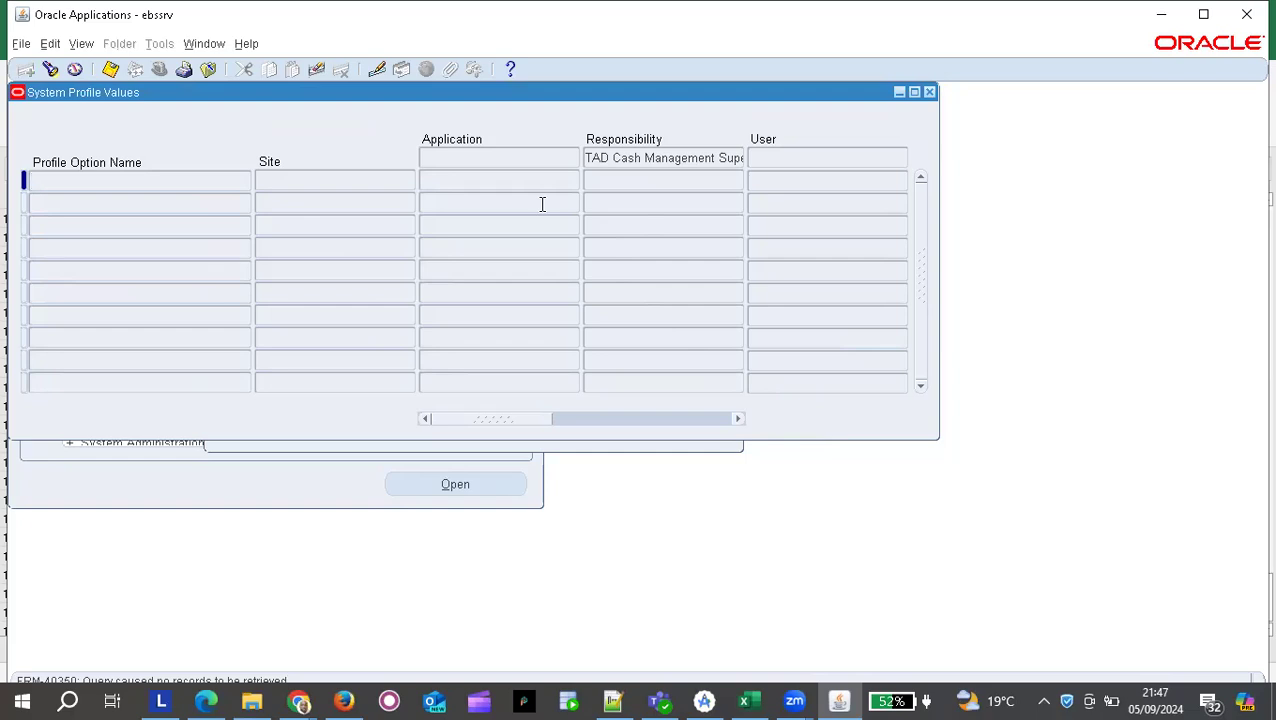
# Check the profile option name in the Excel setup sheet, and search the Oracle system profile values for "Ledger%".
pyautogui.hotkey('alt', 'Tab')
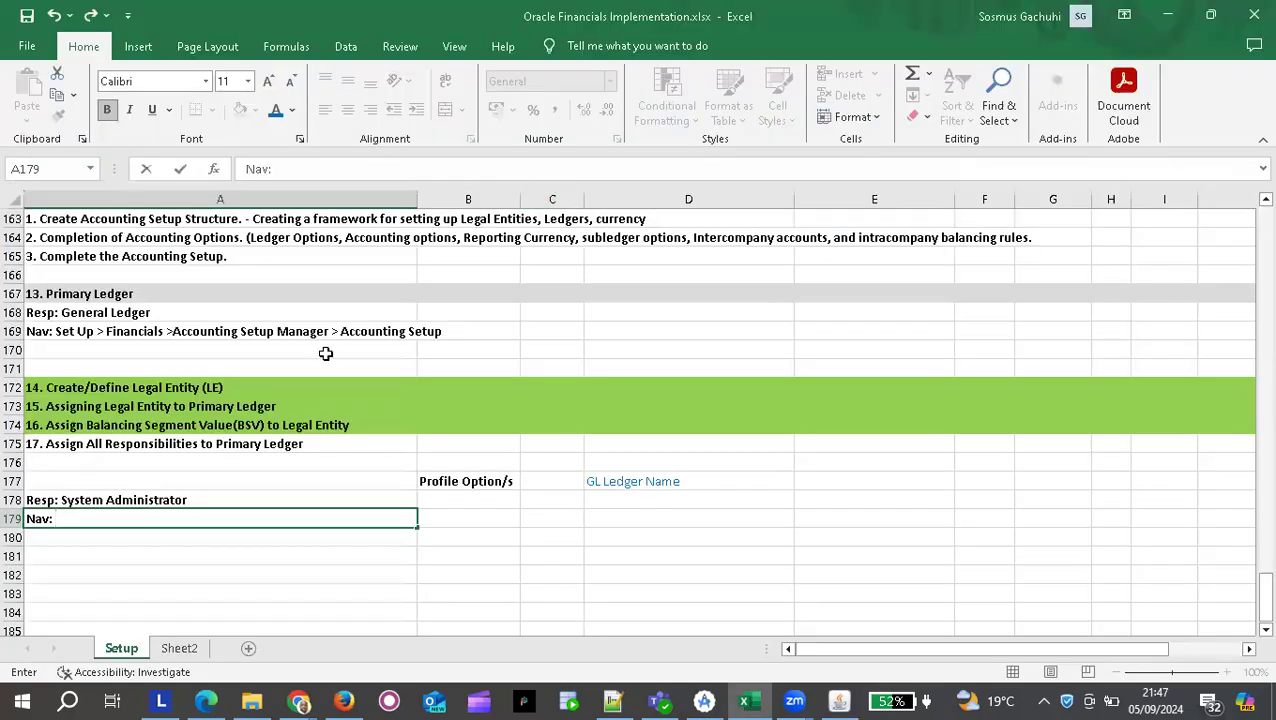
pyautogui.hotkey('alt', 'Tab')
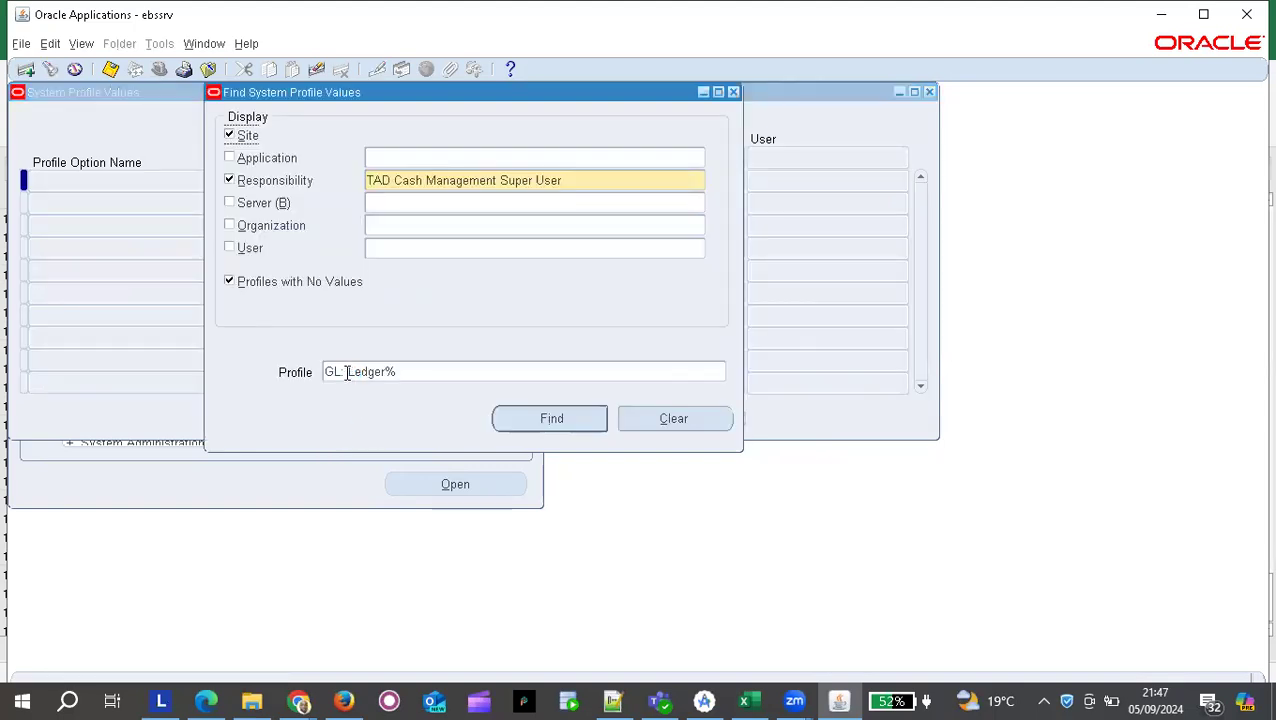
pyautogui.click(347, 372)
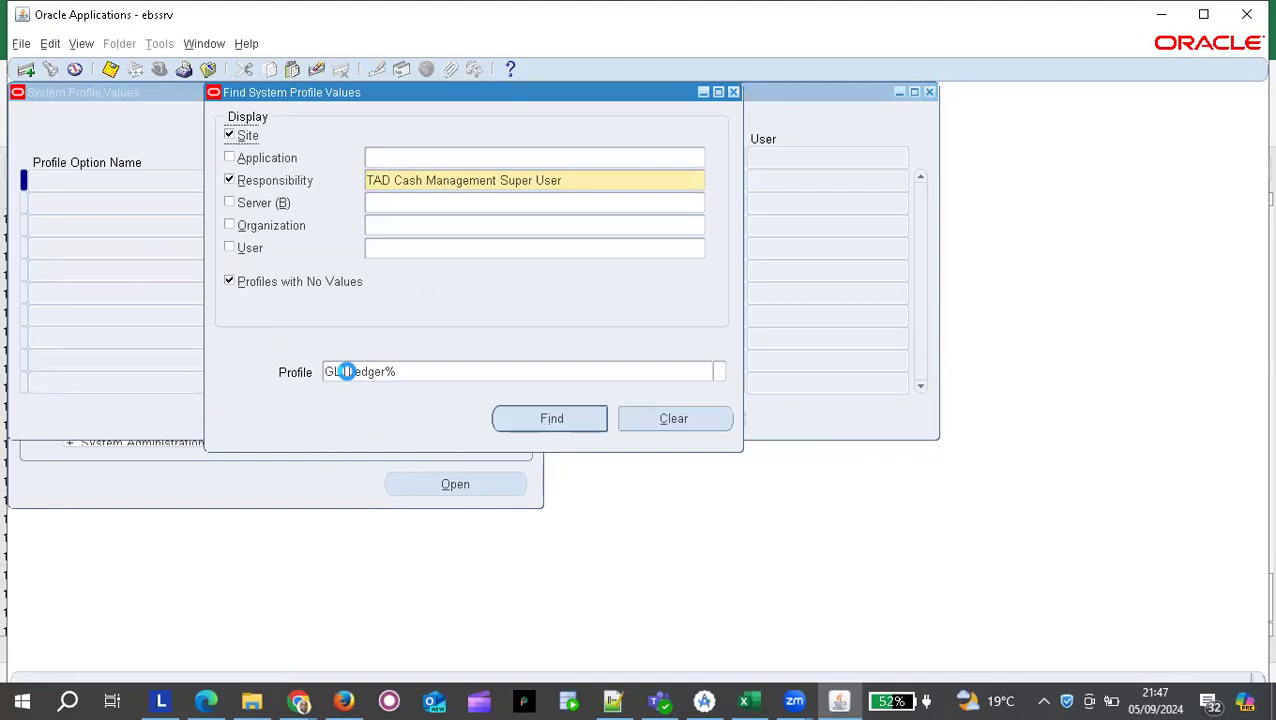
pyautogui.click(348, 371)
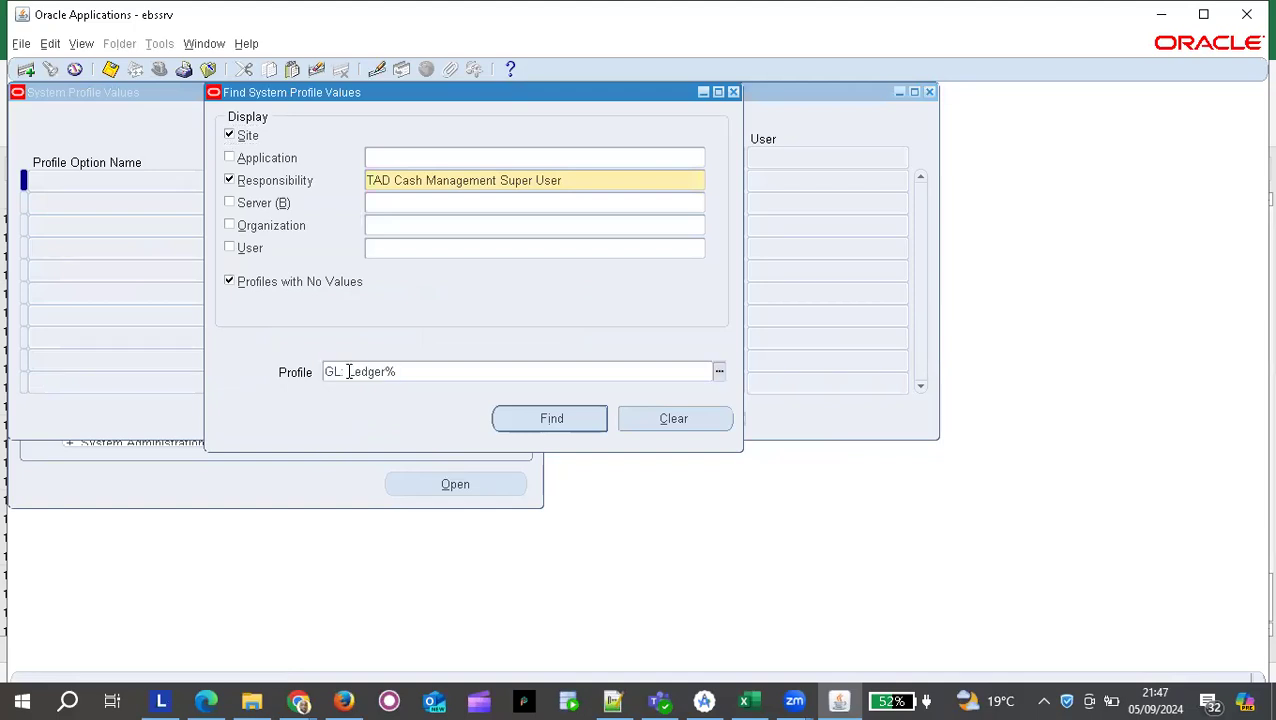
pyautogui.press('BackSpace')
pyautogui.press('BackSpace')
pyautogui.press('BackSpace')
pyautogui.press('BackSpace')
pyautogui.click(347, 371)
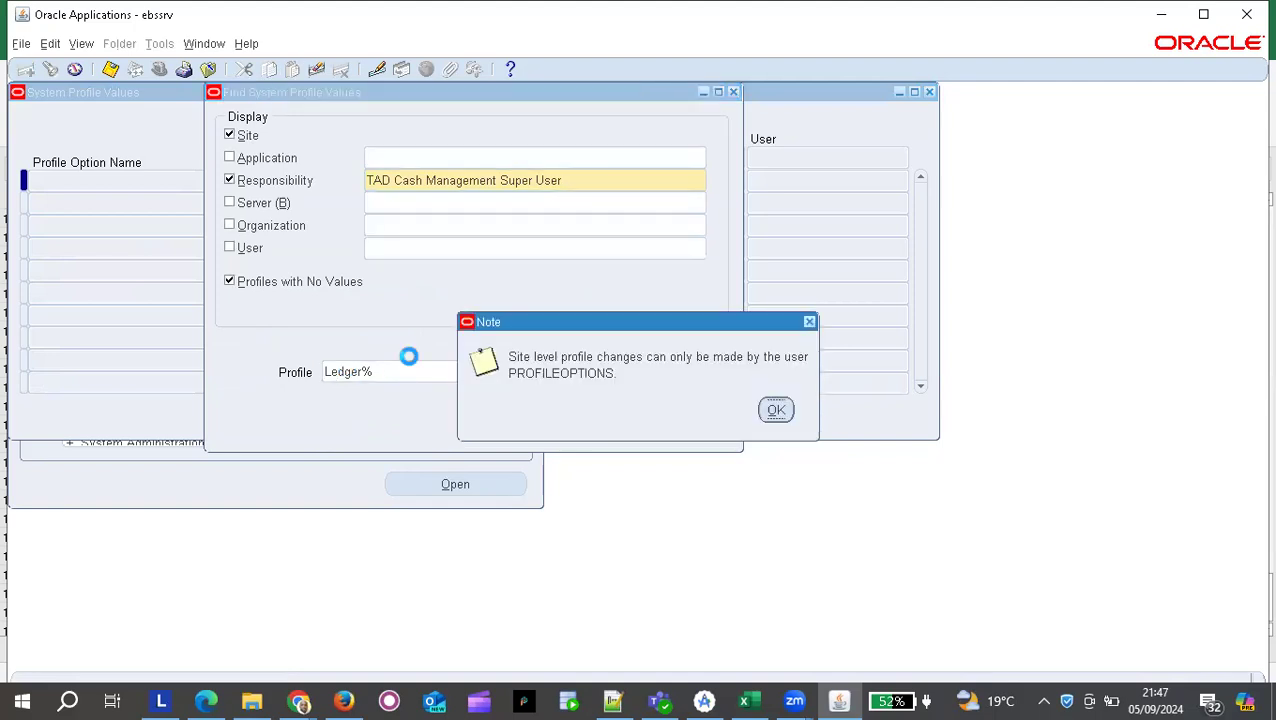
pyautogui.press('Return')
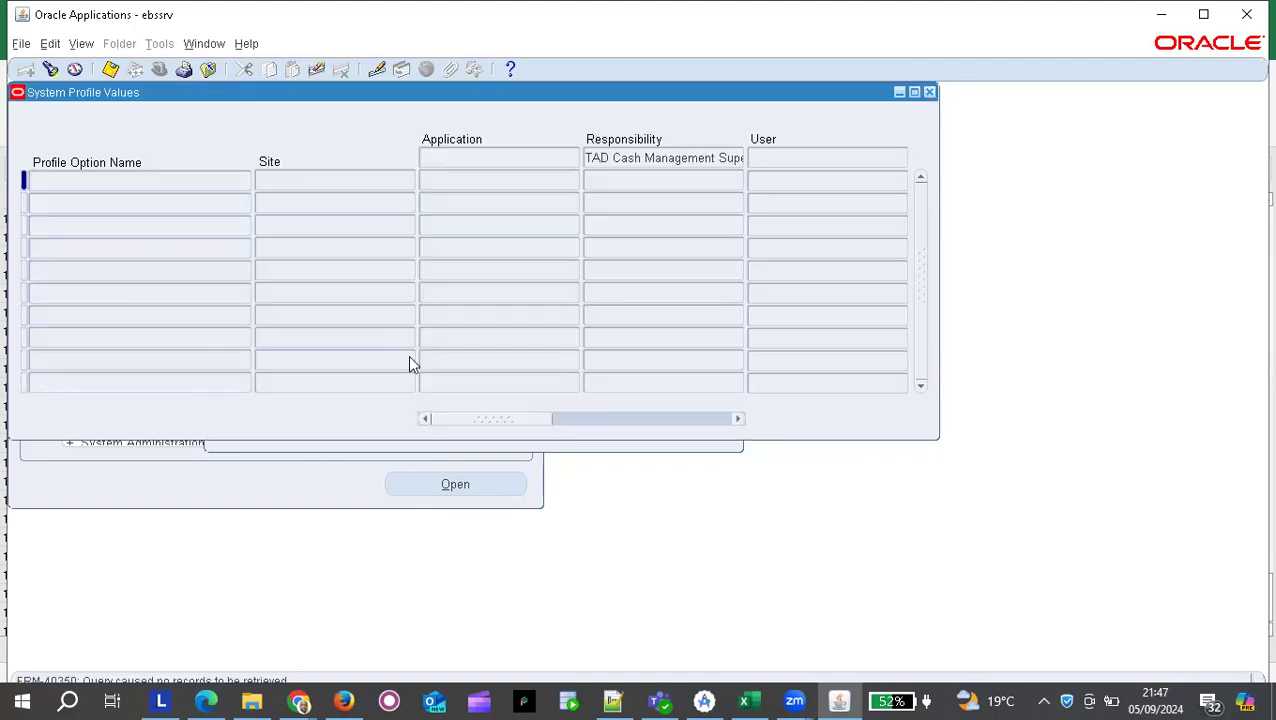
# Return to the profile search criteria and search for "GL:% Ledger%" for the TAD Cash Management Super User responsibility.
pyautogui.hotkey('ctrl', 'f')
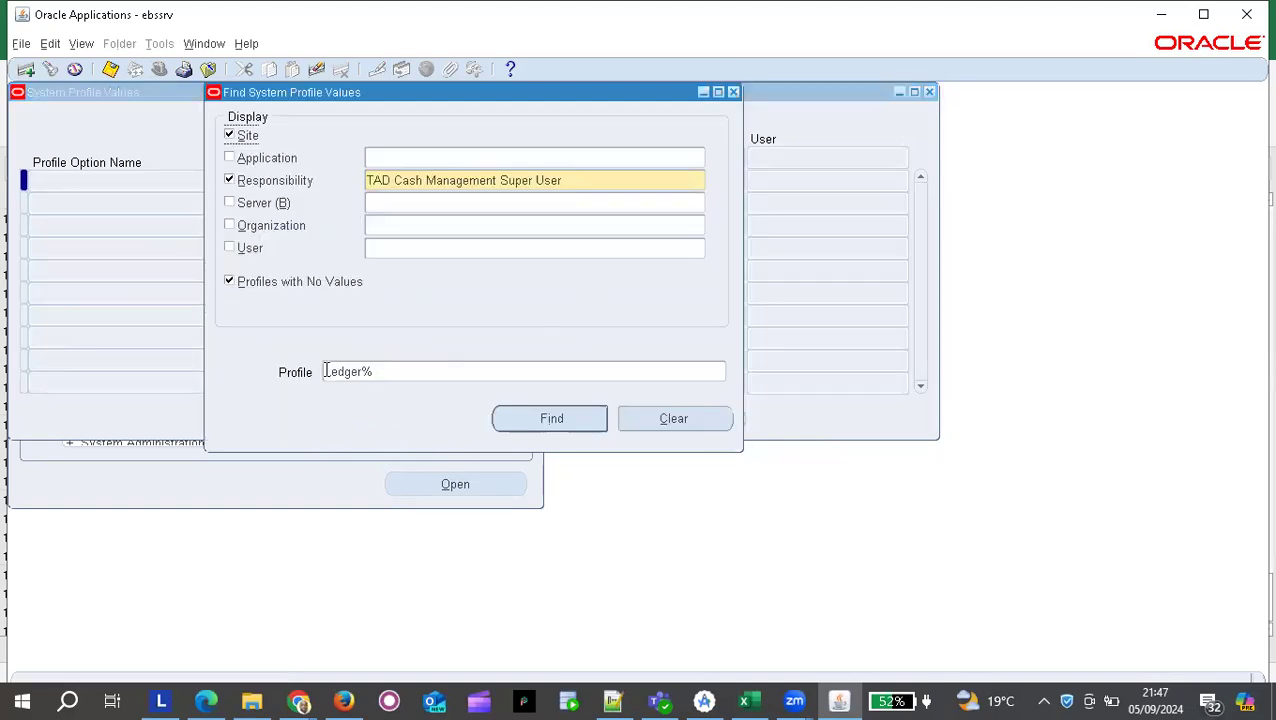
pyautogui.click(326, 371)
pyautogui.click(326, 371)
pyautogui.write('%')
pyautogui.write('L')
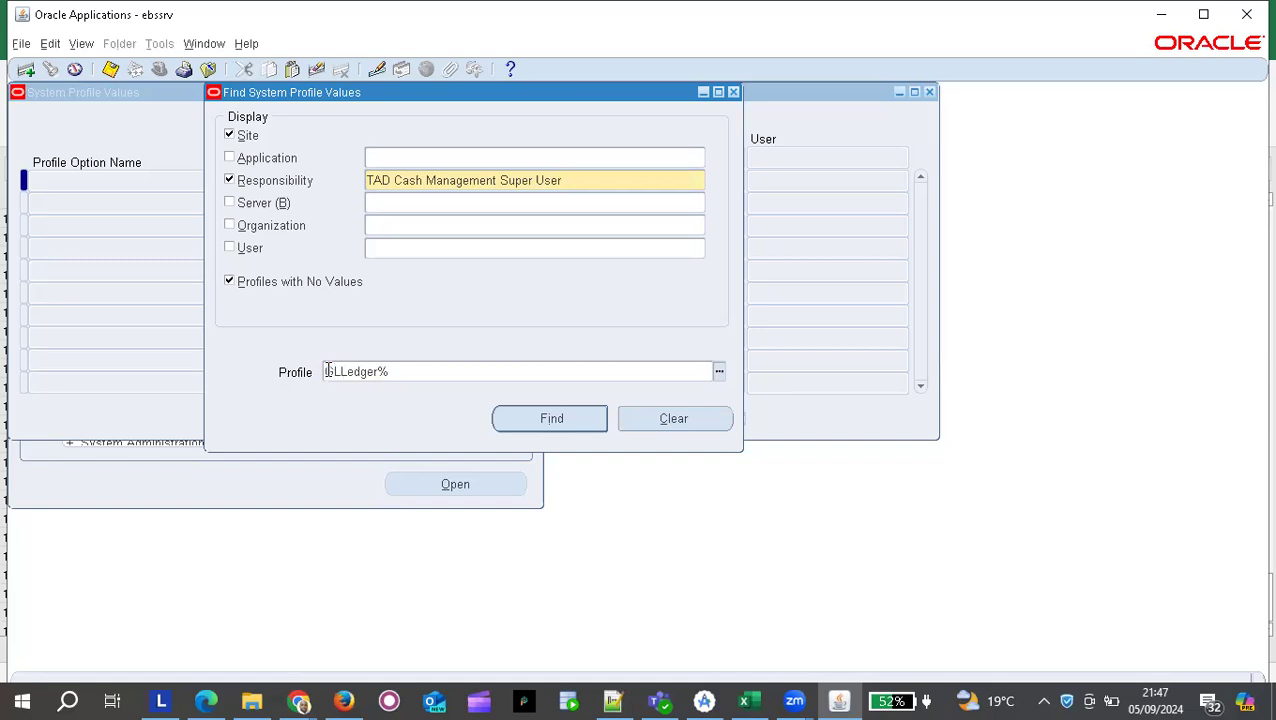
pyautogui.write(':')
pyautogui.click(343, 369)
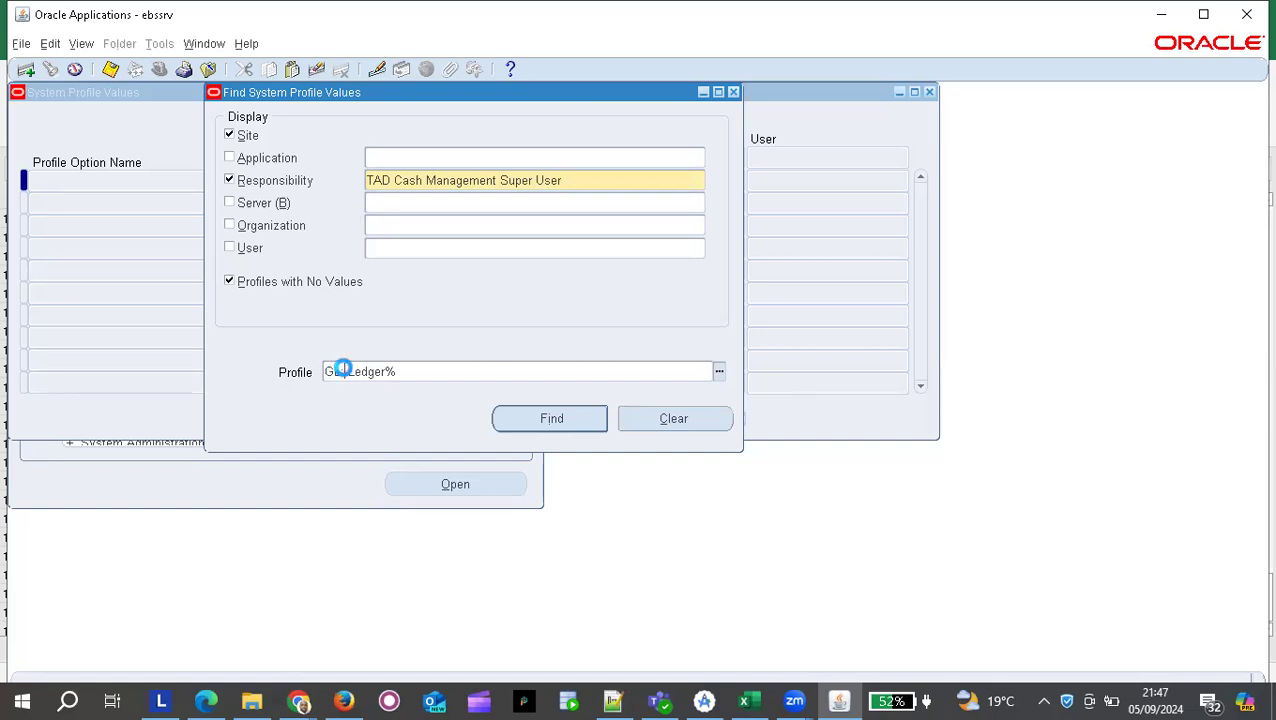
pyautogui.write('%')
pyautogui.click(552, 418)
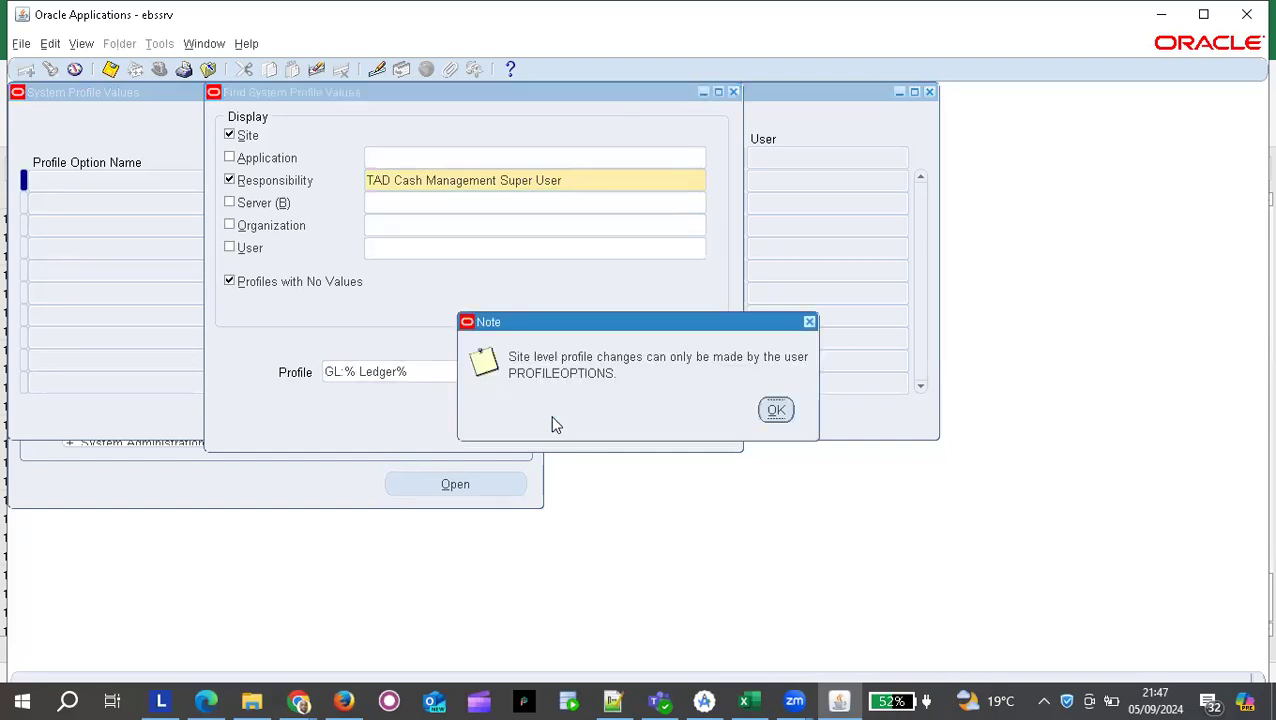
pyautogui.press('Return')
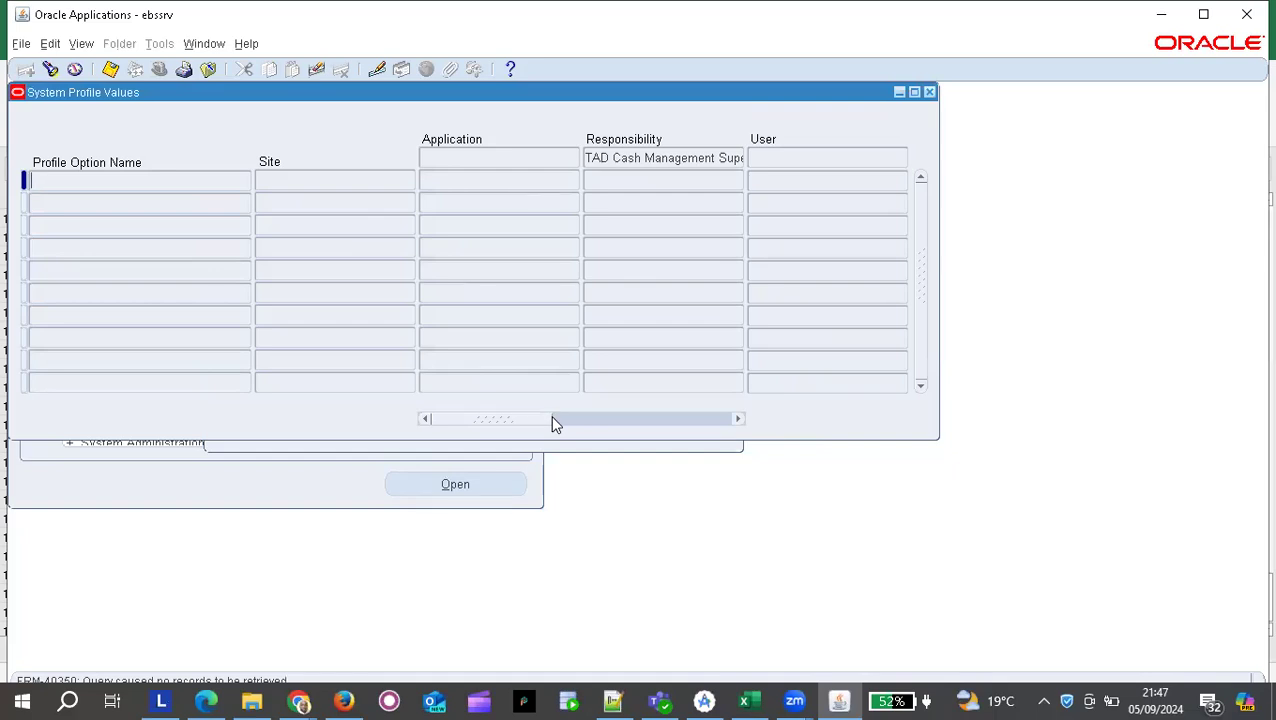
# Remove the wildcard and space after the colon in the profile criterion and search for "GL:Ledger%" again.
pyautogui.press('F11')
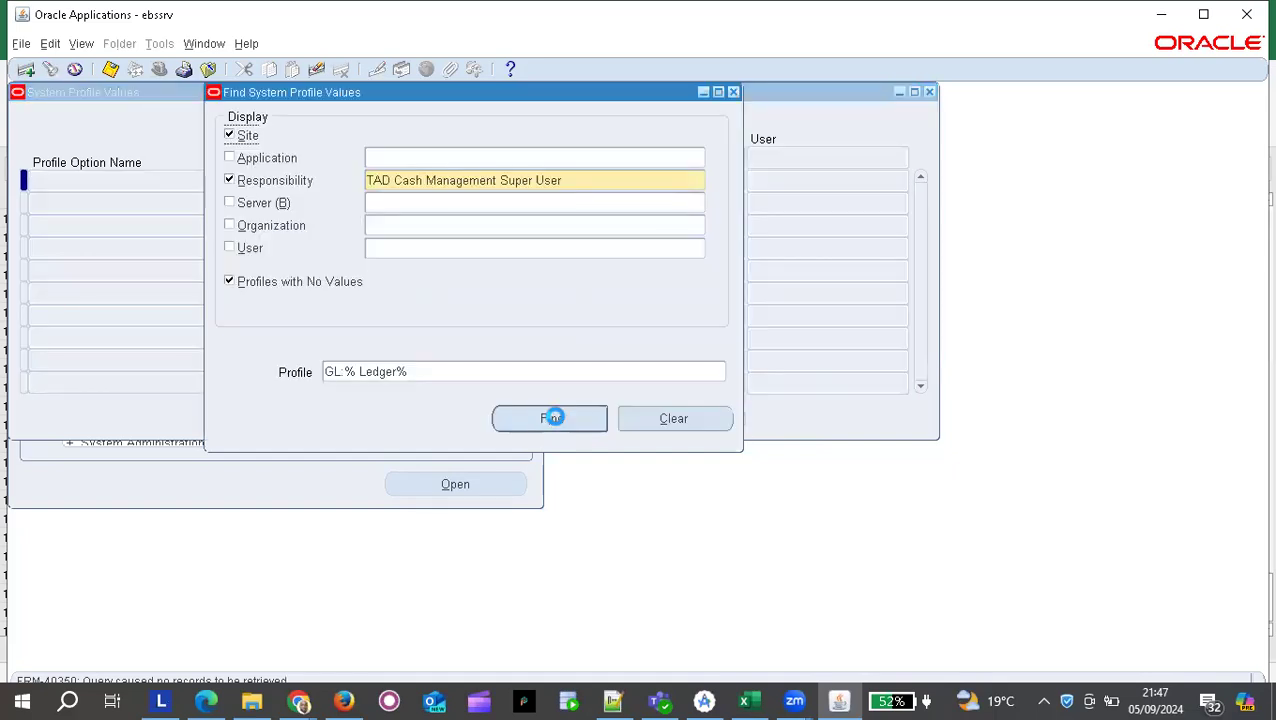
pyautogui.click(357, 371)
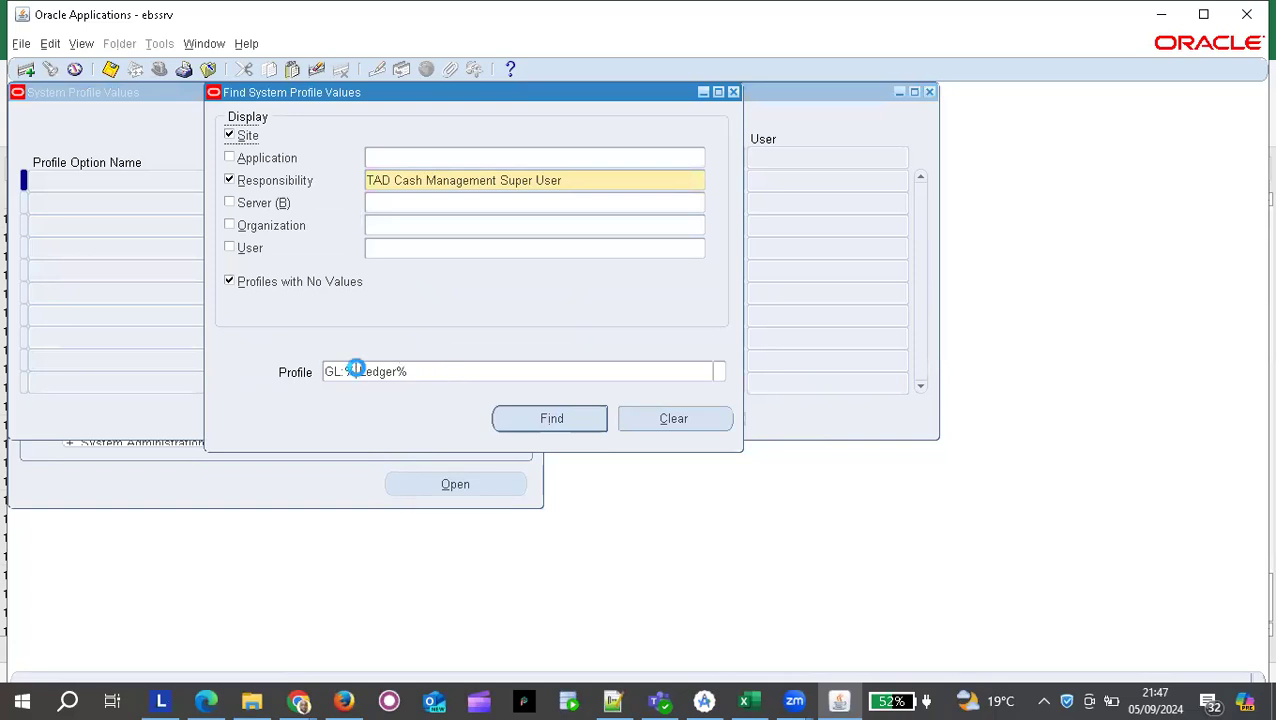
pyautogui.click(360, 371)
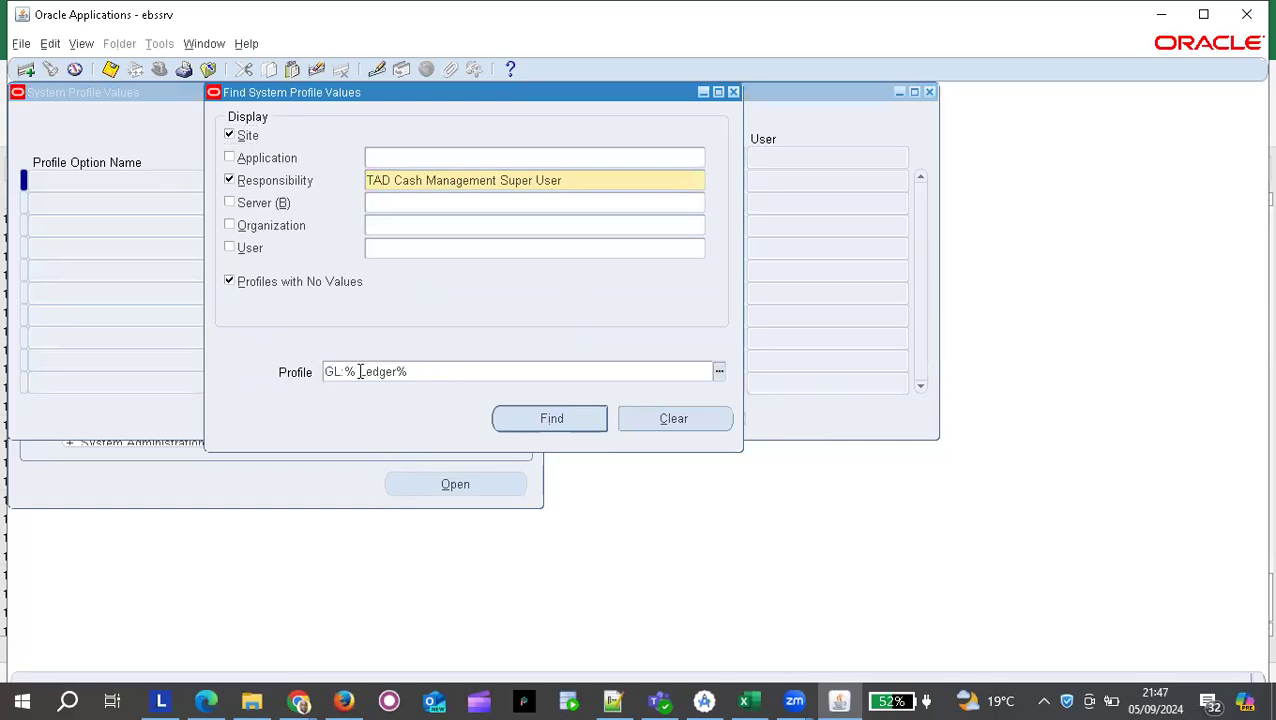
pyautogui.press('BackSpace')
pyautogui.press('BackSpace')
pyautogui.press('Tab')
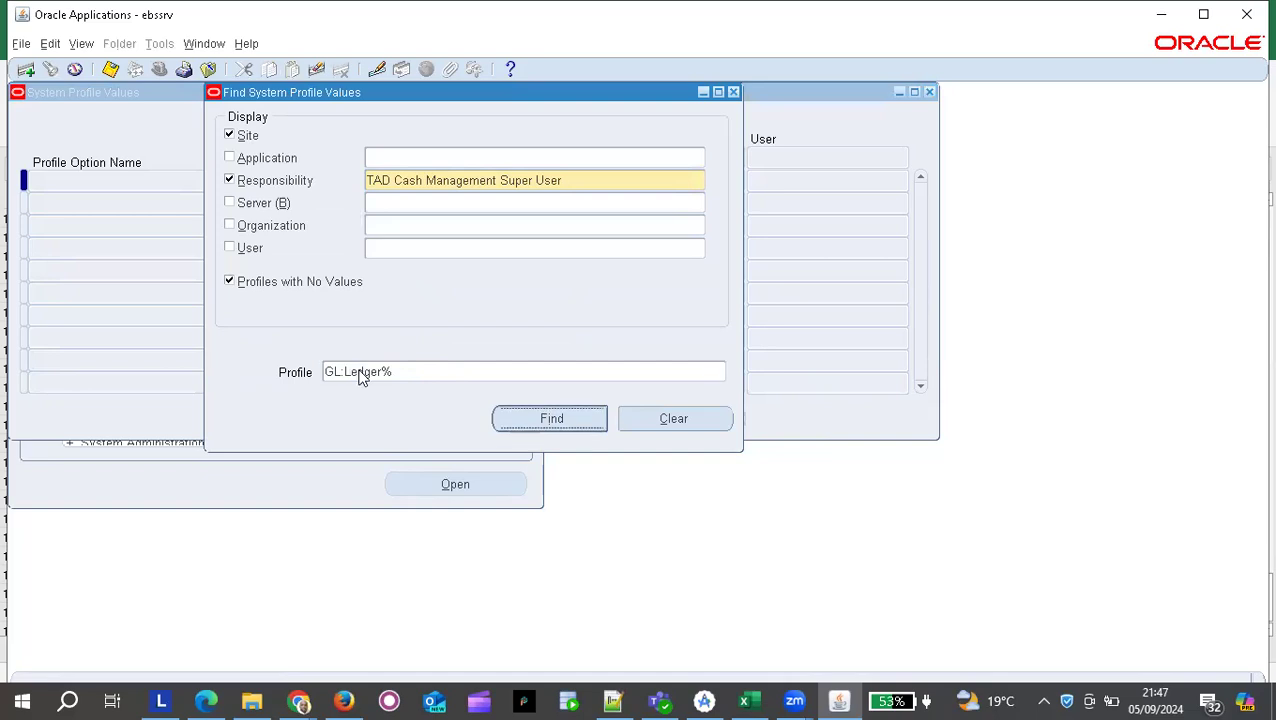
pyautogui.press('Return')
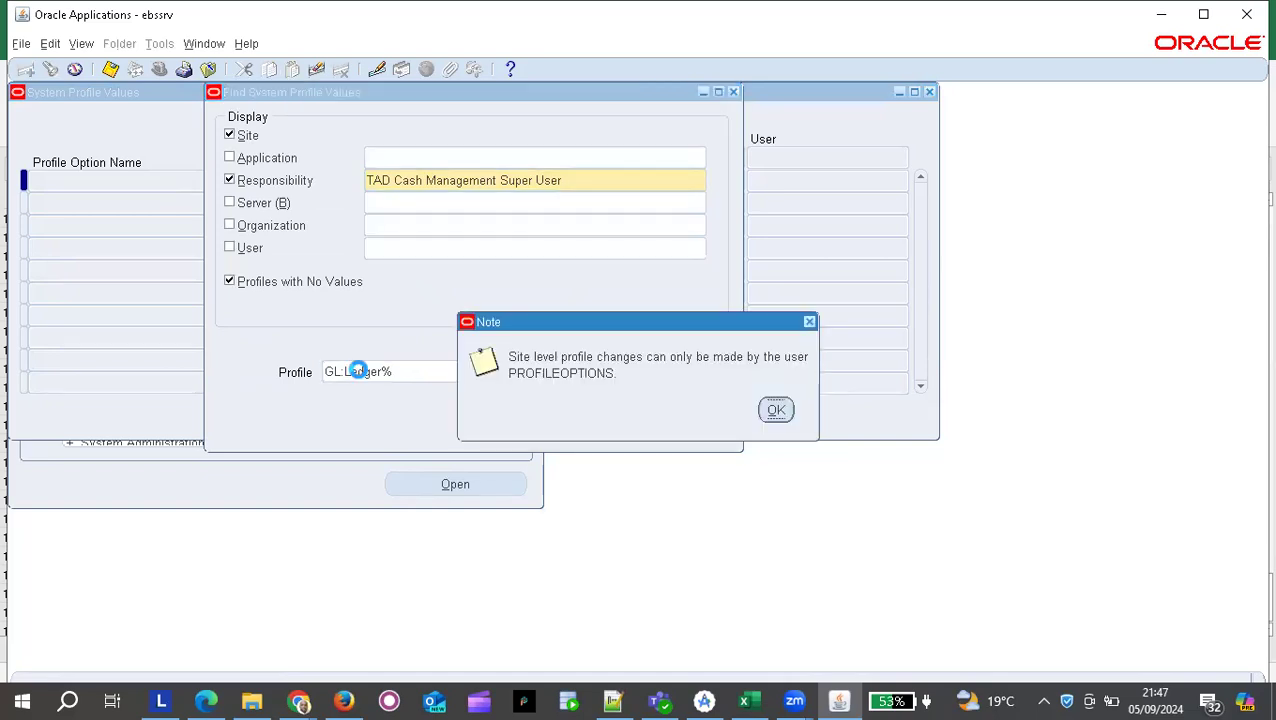
pyautogui.press('Return')
# Change the profile criterion to "Ledger%Name%" and run the search for the same responsibility.
pyautogui.hotkey('ctrl', 'f')
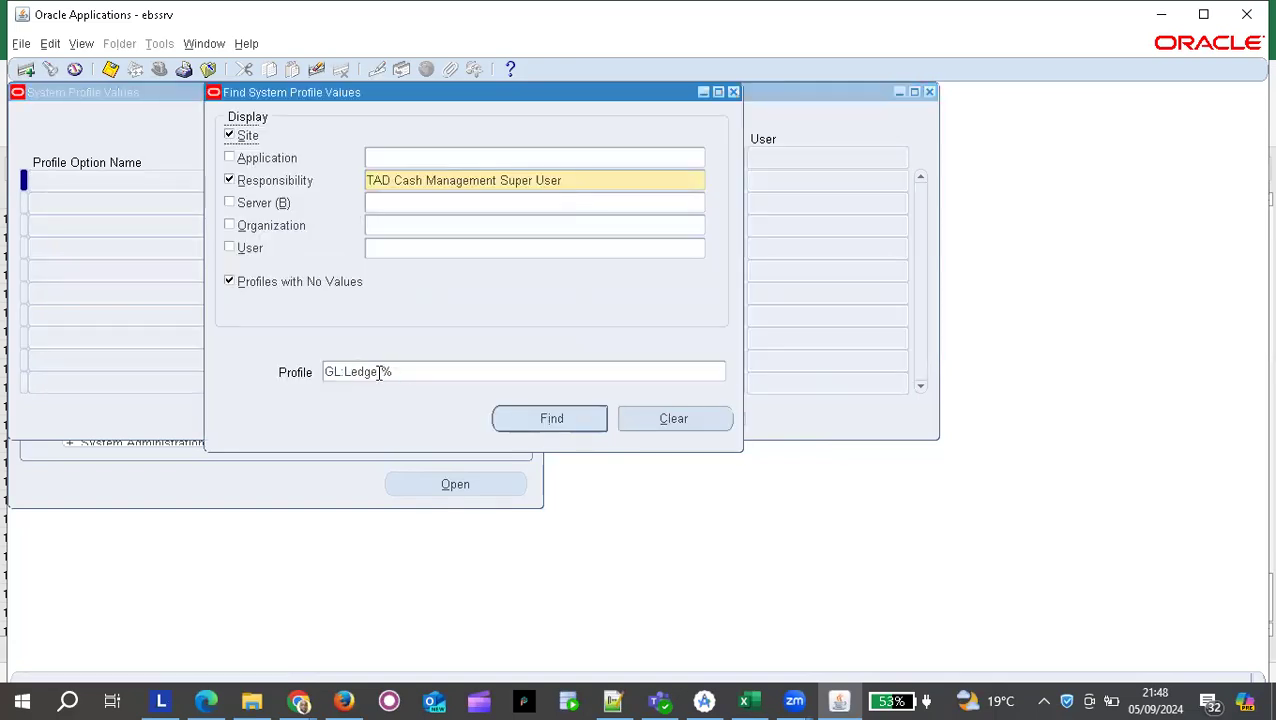
pyautogui.click(343, 369)
pyautogui.click(345, 368)
pyautogui.press('BackSpace')
pyautogui.press('BackSpace')
pyautogui.press('BackSpace')
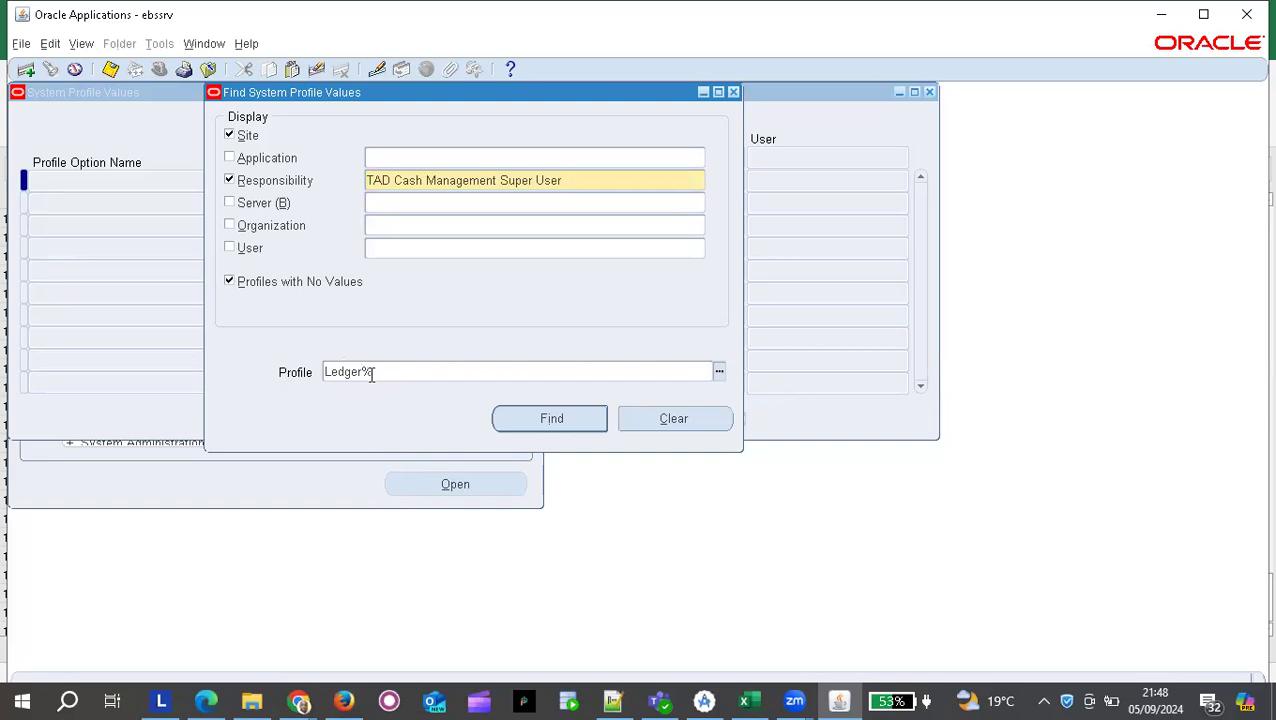
pyautogui.click(377, 371)
pyautogui.write('Name%')
pyautogui.press('Return')
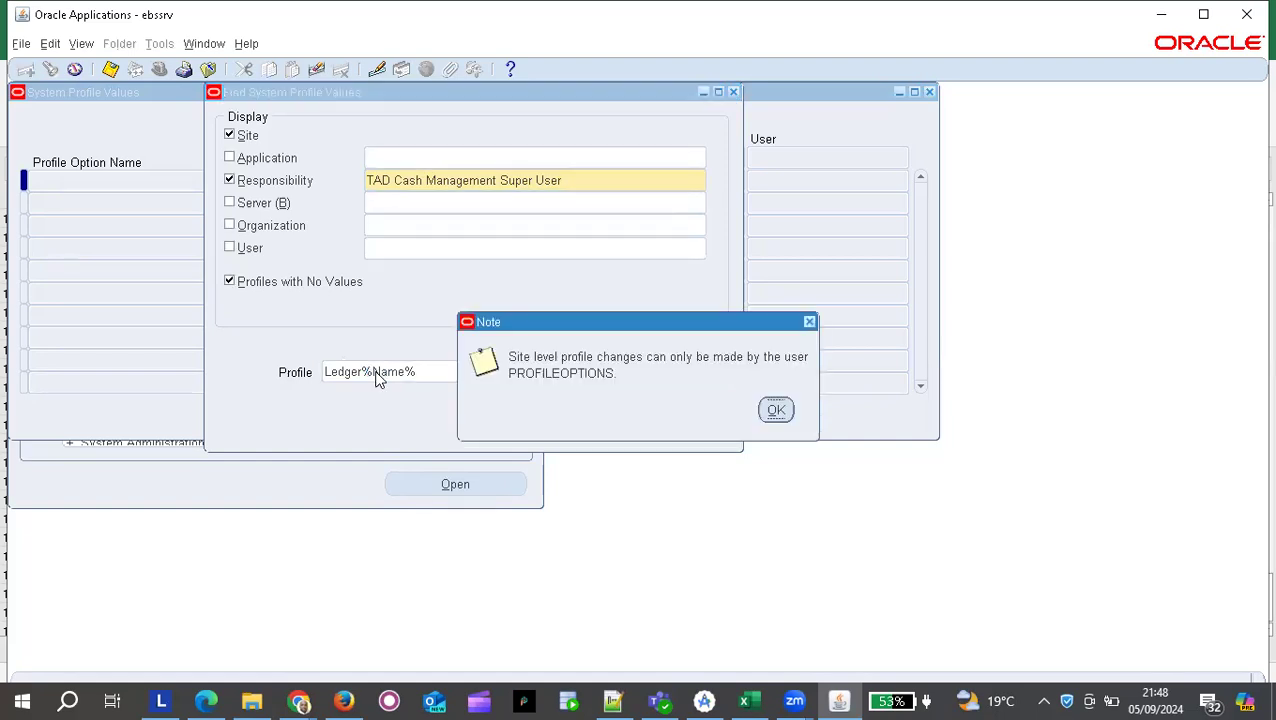
pyautogui.press('Return')
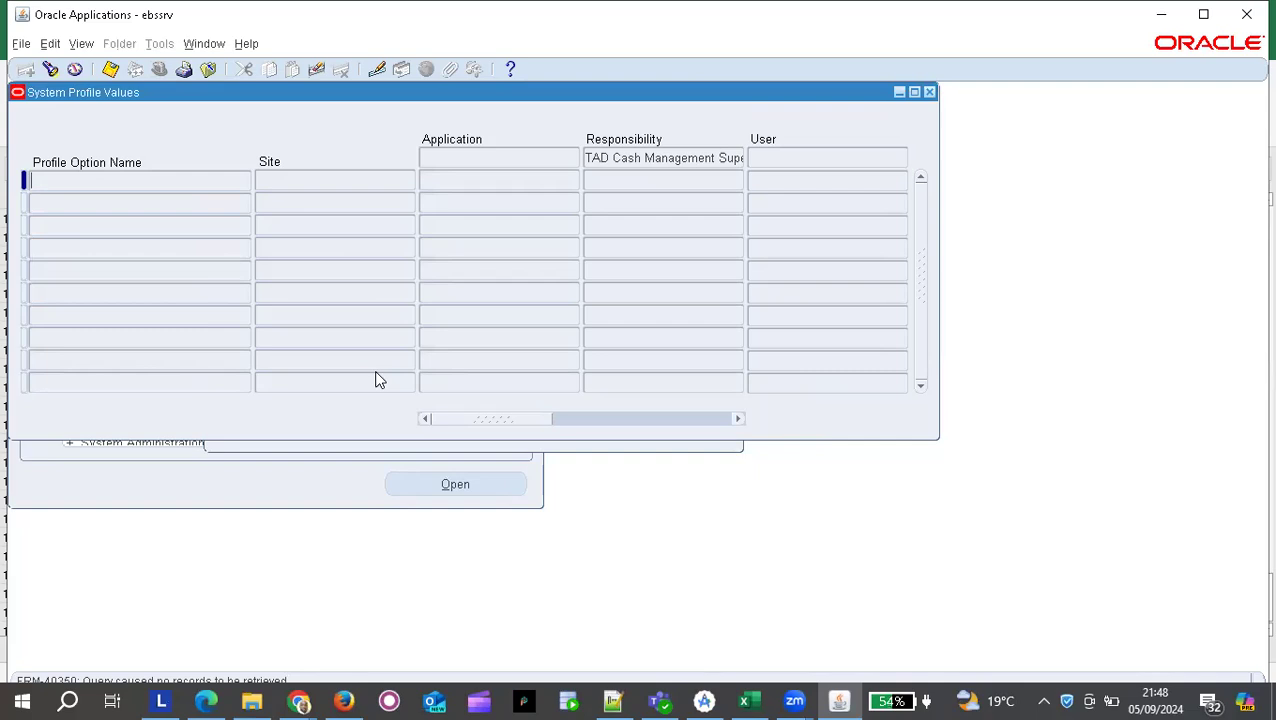
# Replace the profile criterion with "GL:%" and search the system profile values at site and responsibility level.
pyautogui.press('F11')
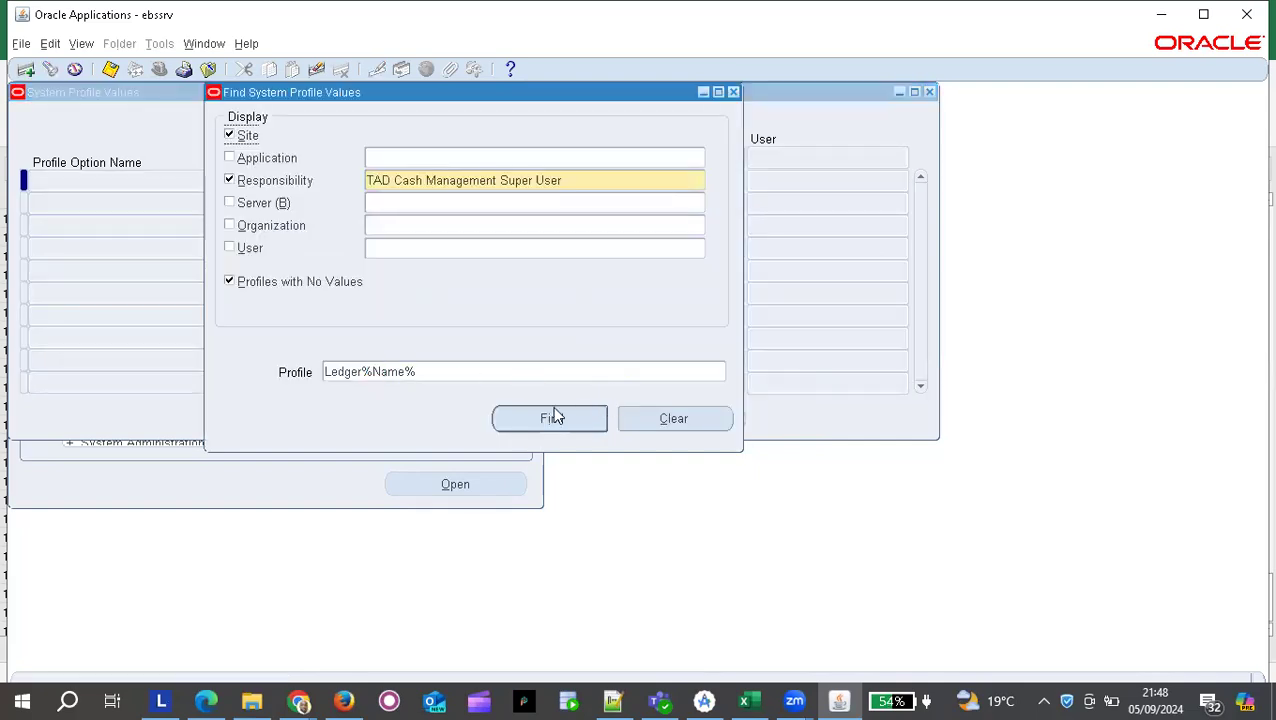
pyautogui.click(433, 371)
pyautogui.write('G')
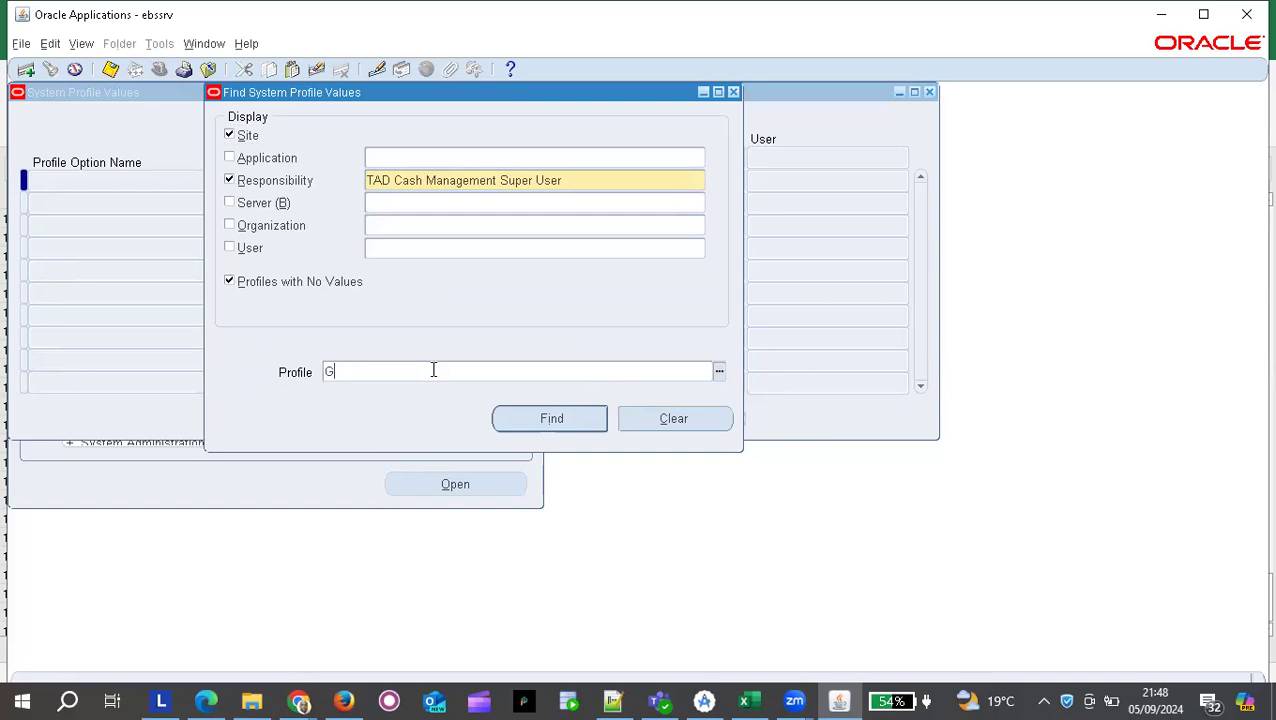
pyautogui.write('L:%')
pyautogui.press('Return')
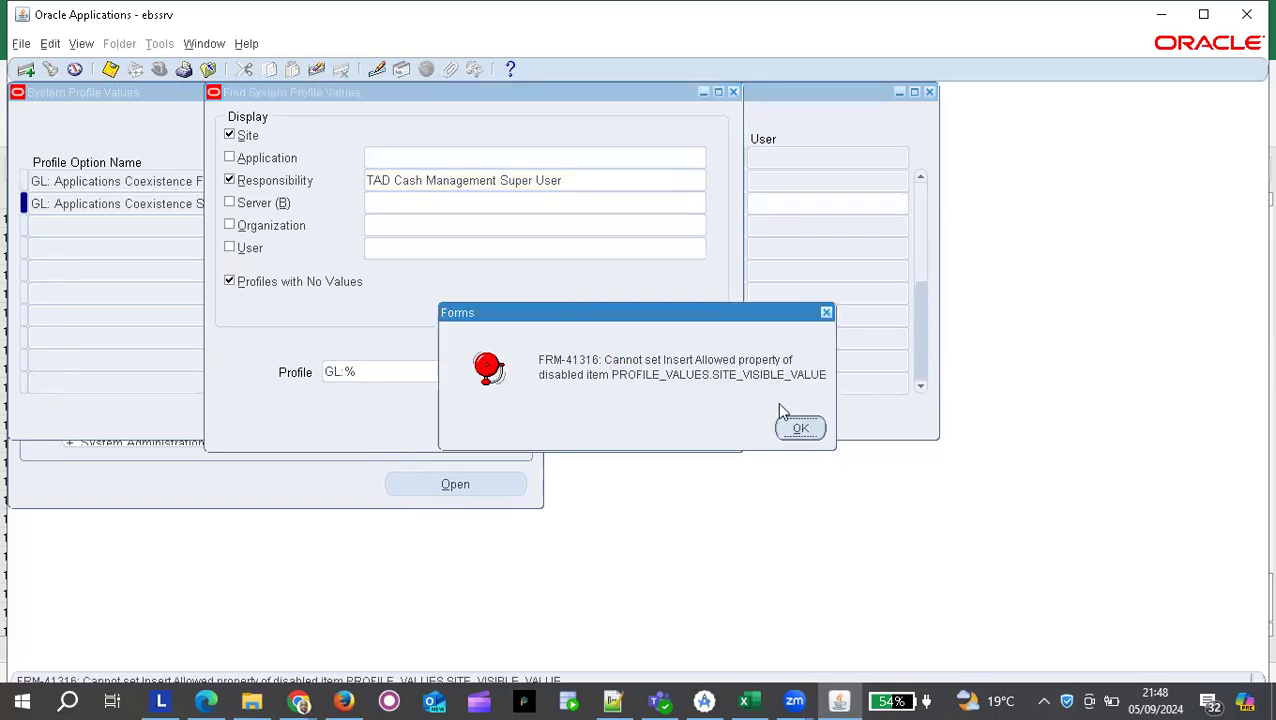
# Dismiss the successive Forms error dialogs while the GL profile options load, and return to the search criteria.
pyautogui.click(806, 430)
pyautogui.click(802, 429)
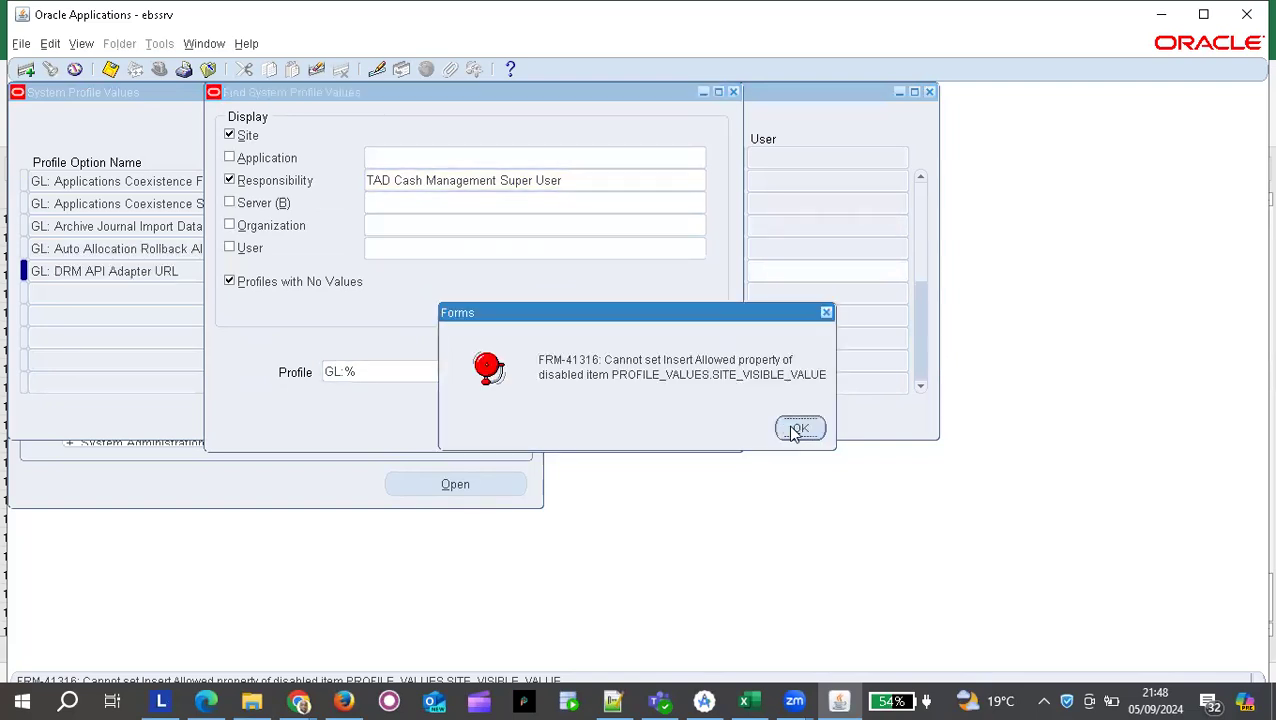
pyautogui.click(801, 428)
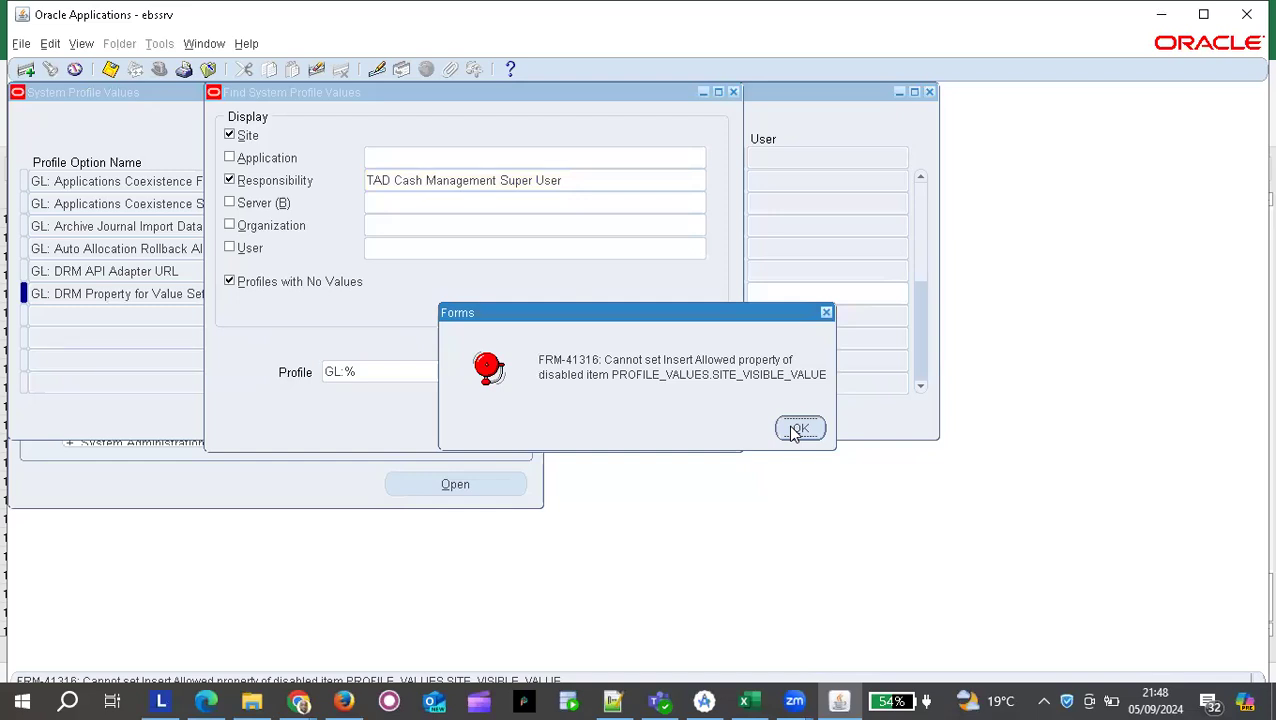
pyautogui.click(799, 429)
pyautogui.click(791, 427)
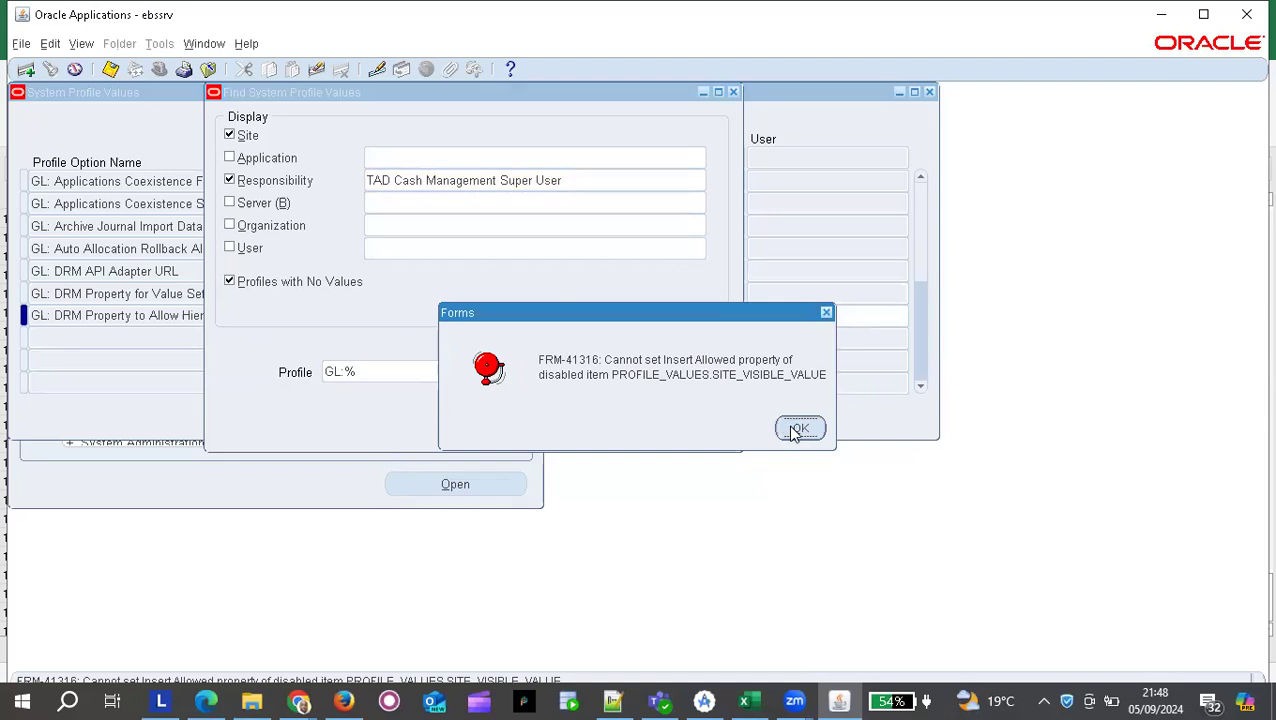
pyautogui.click(799, 429)
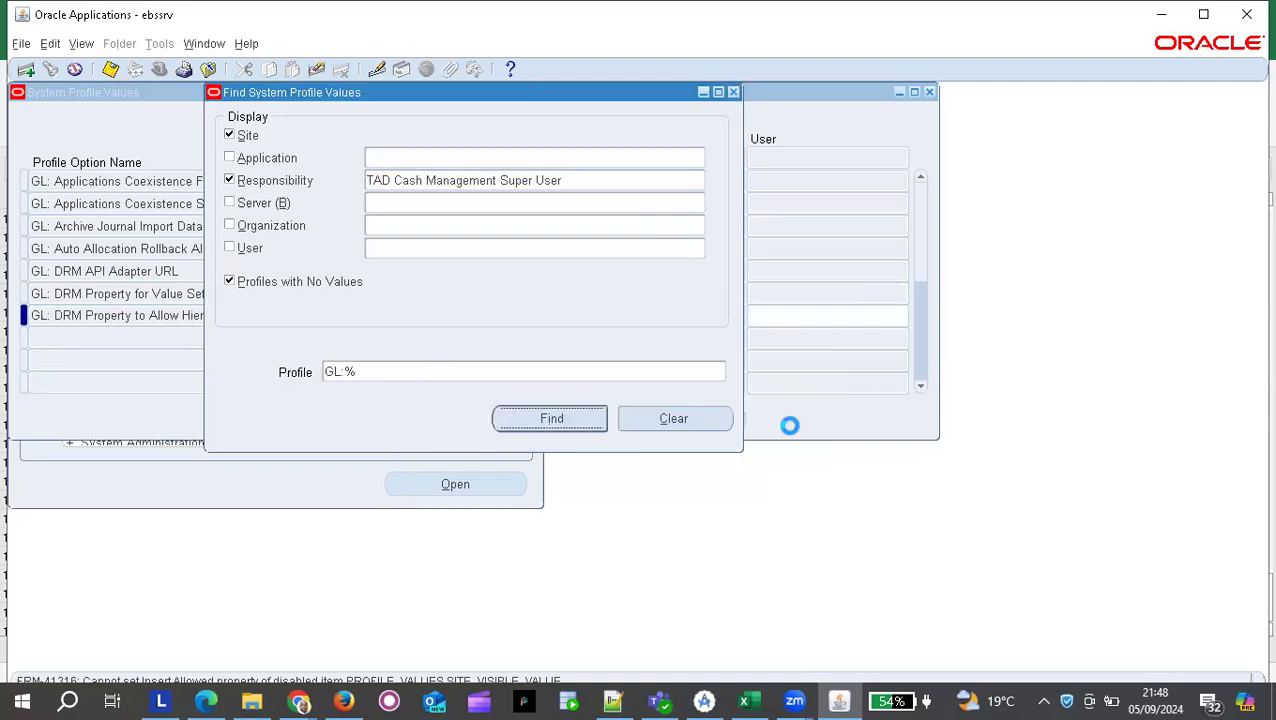
pyautogui.click(797, 428)
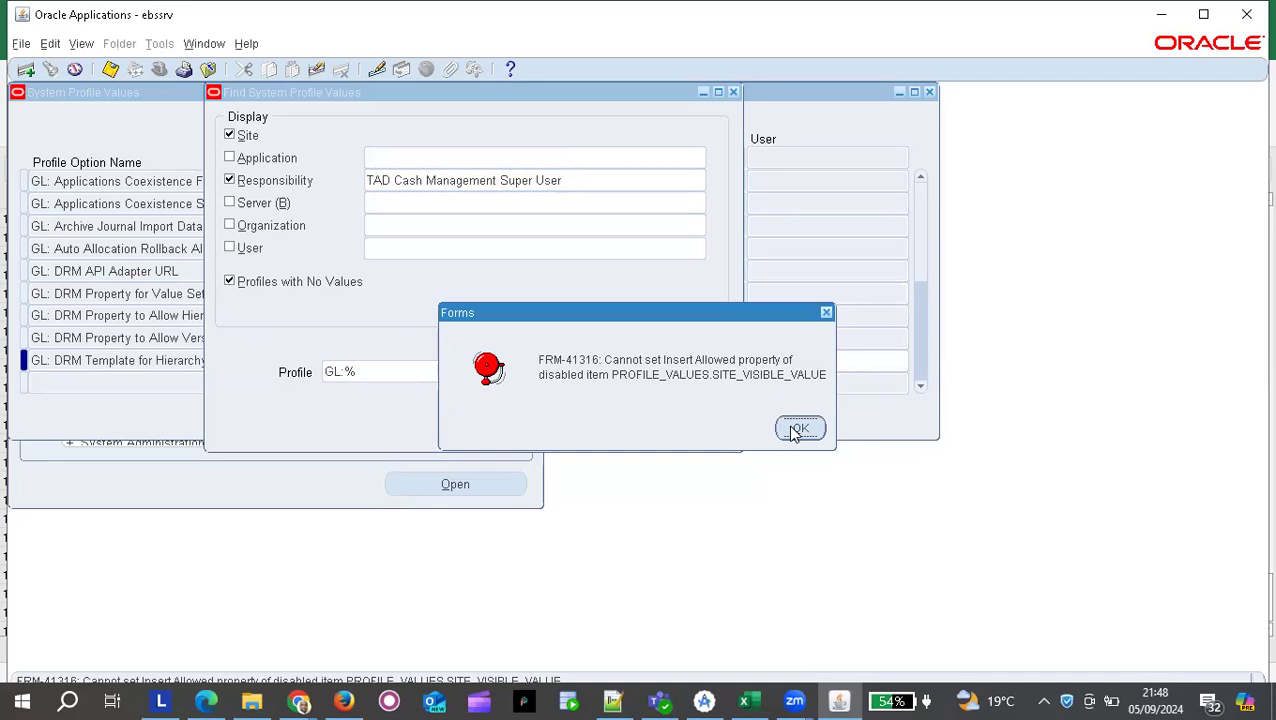
pyautogui.click(797, 429)
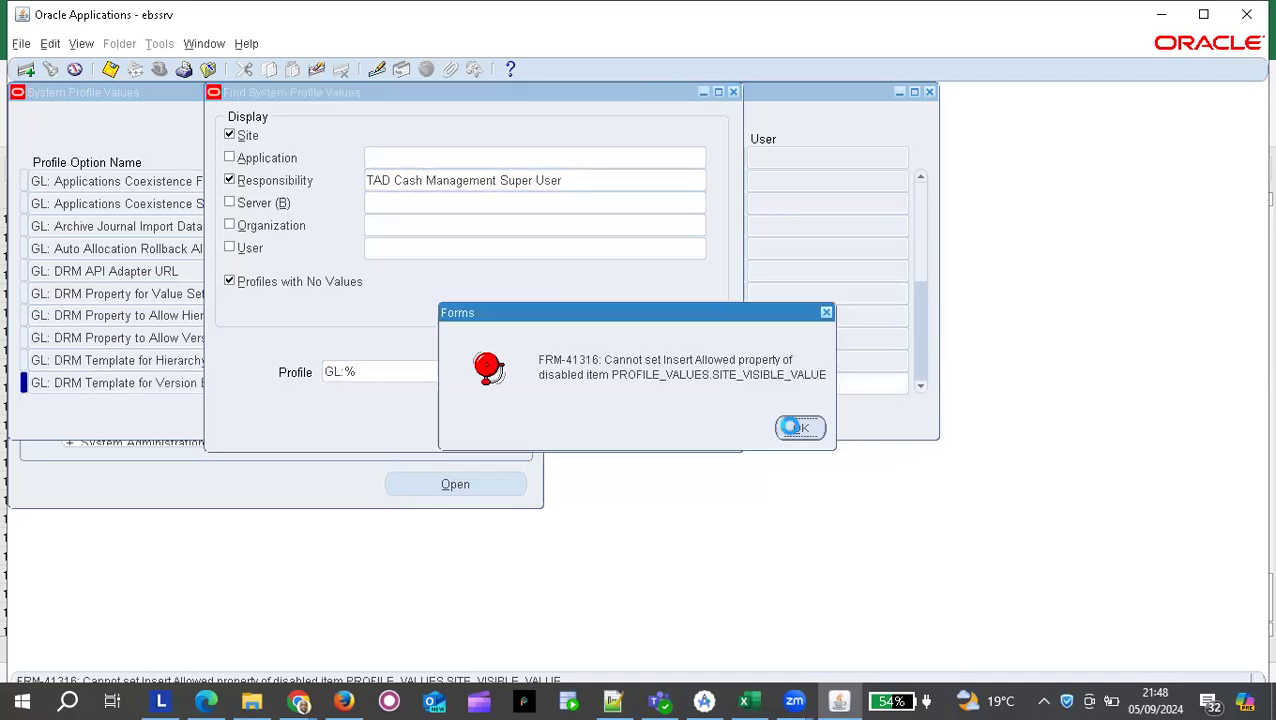
pyautogui.click(826, 315)
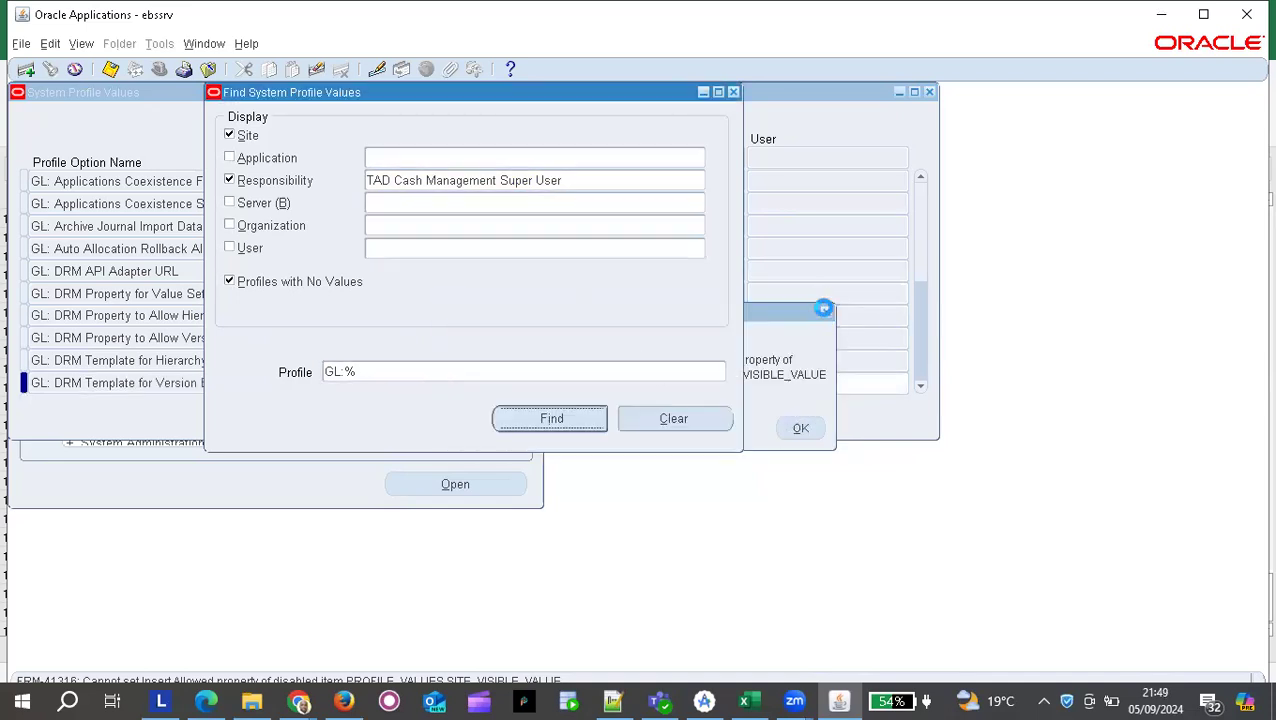
pyautogui.click(776, 409)
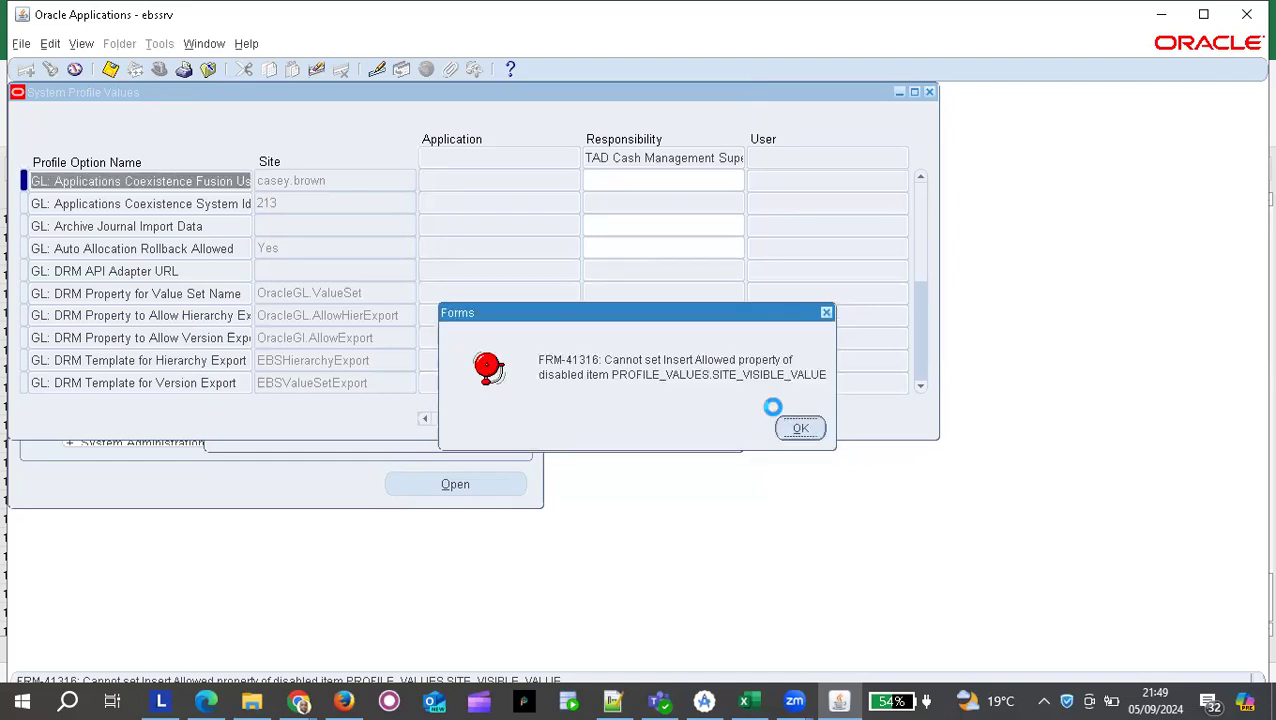
pyautogui.click(789, 427)
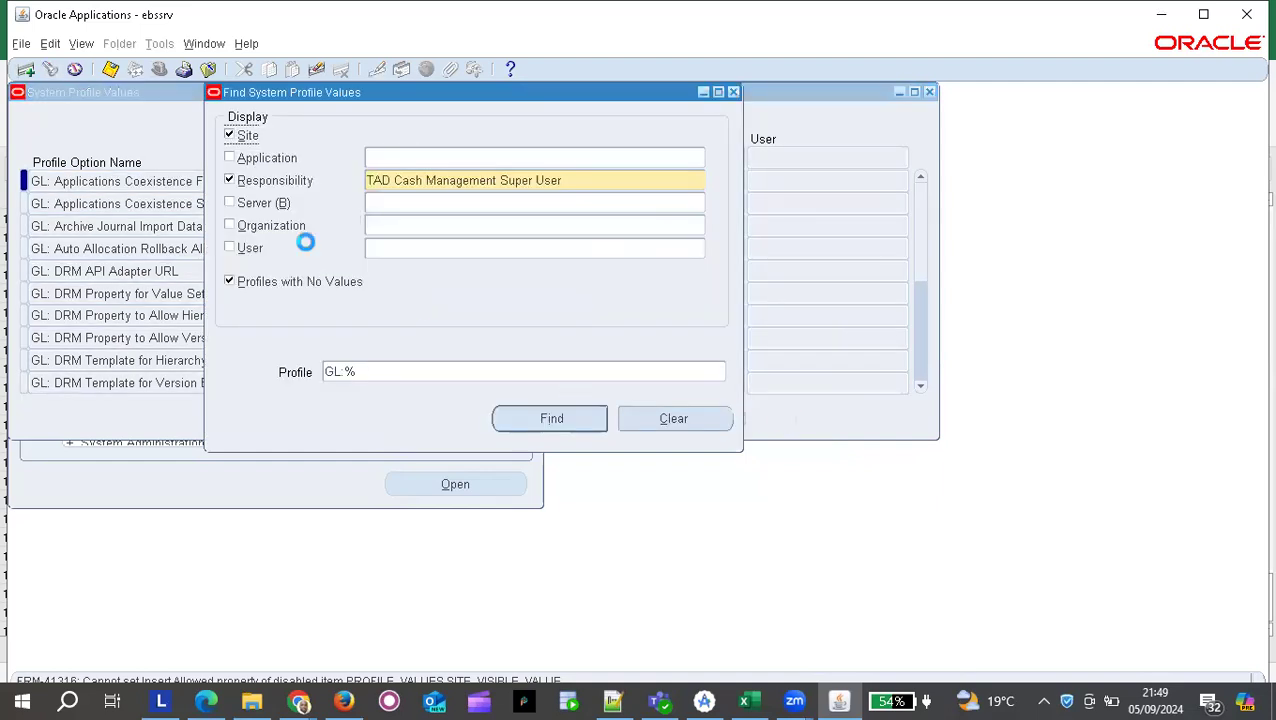
# Exclude the site level and profiles with no values, search for "GL:%", and reopen the search criteria.
pyautogui.click(228, 133)
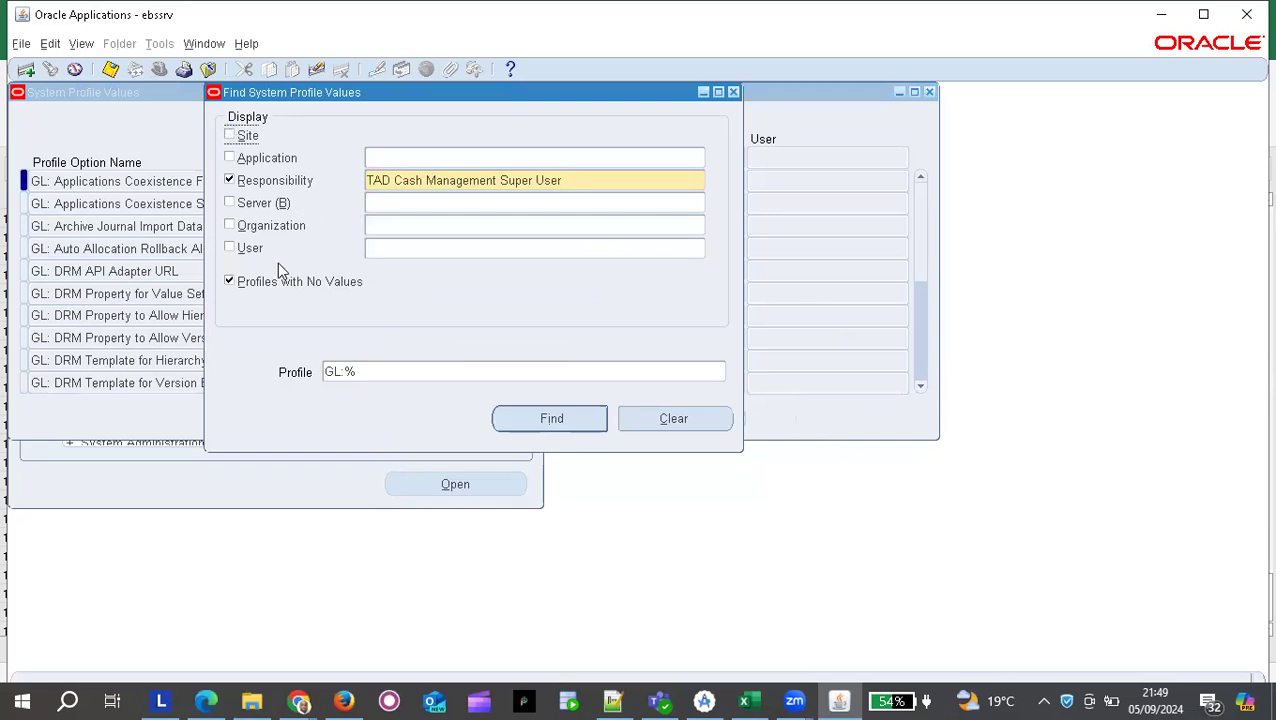
pyautogui.click(229, 282)
pyautogui.press('Return')
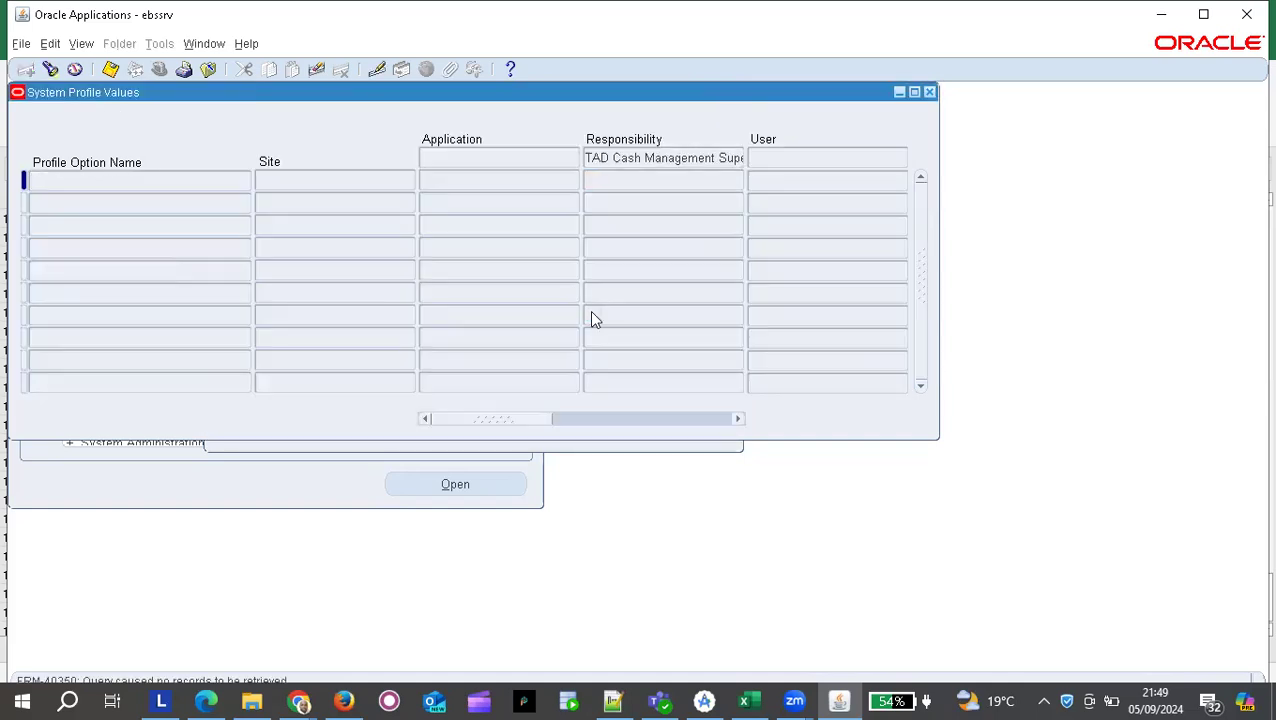
pyautogui.hotkey('ctrl', 'f')
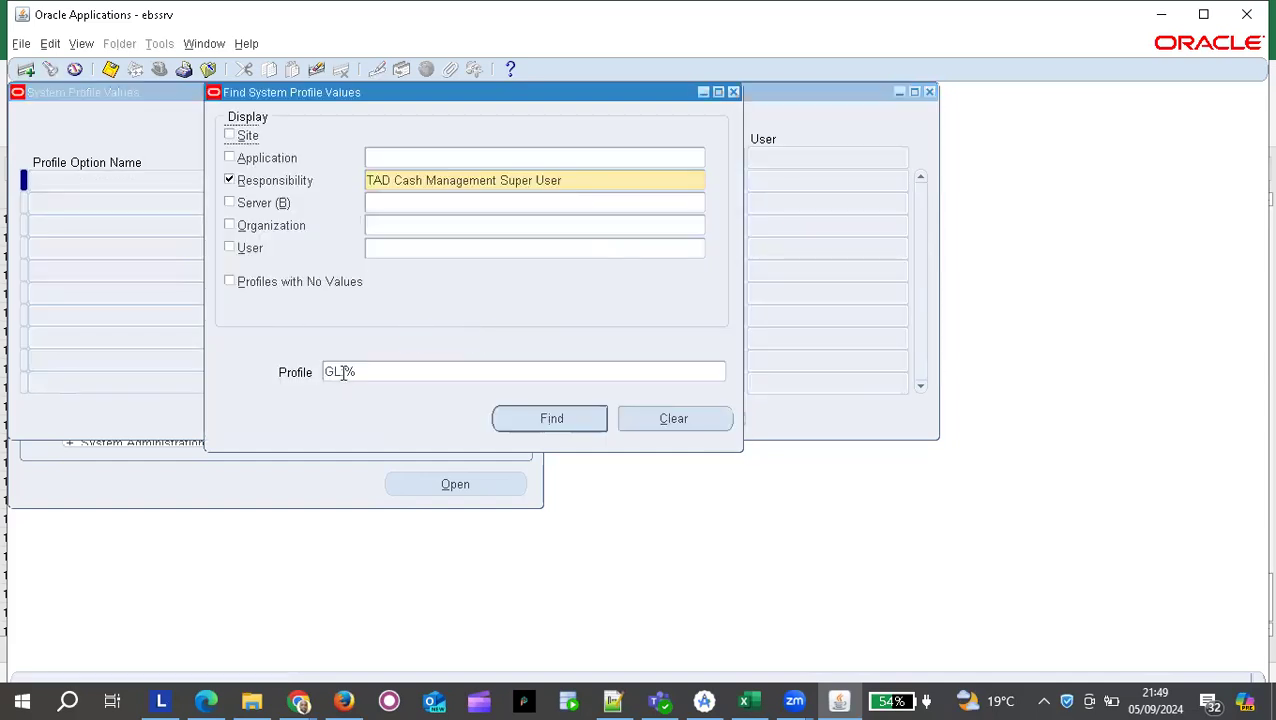
# Include profiles with no values and search for "GL:%" at responsibility level for TAD Cash Management Super User.
pyautogui.click(343, 372)
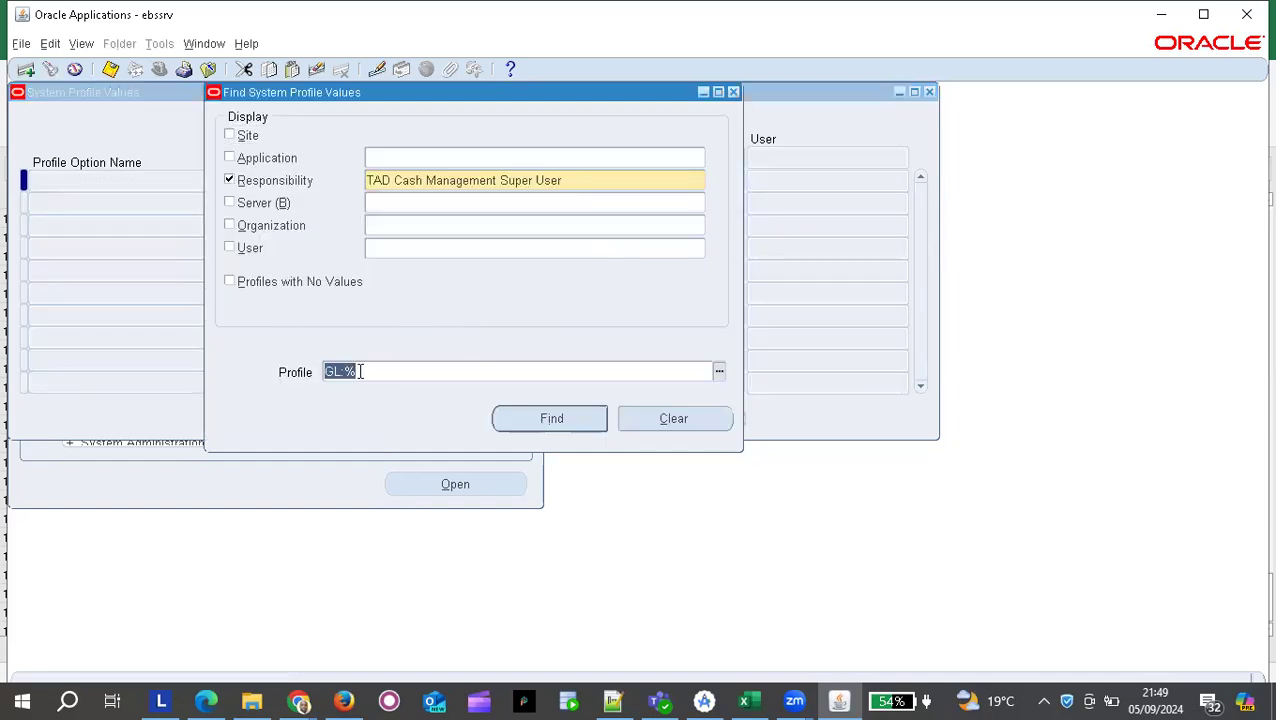
pyautogui.click(360, 372)
pyautogui.click(230, 281)
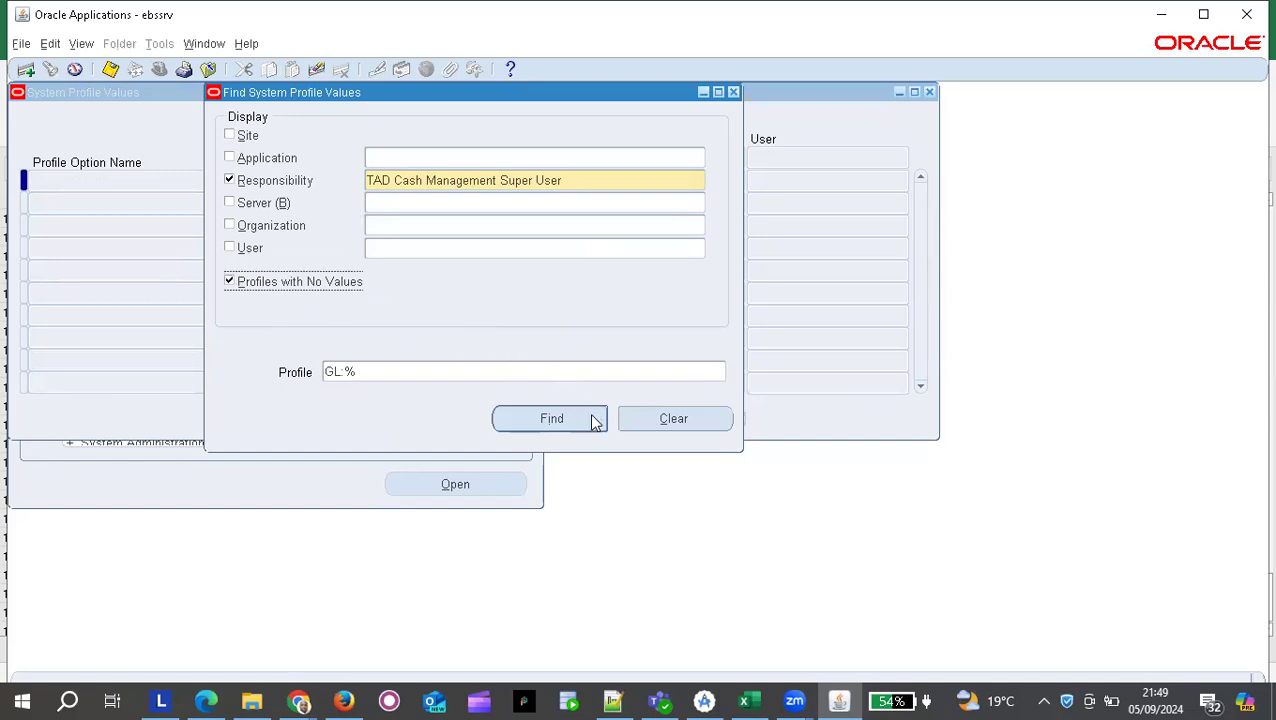
pyautogui.click(561, 417)
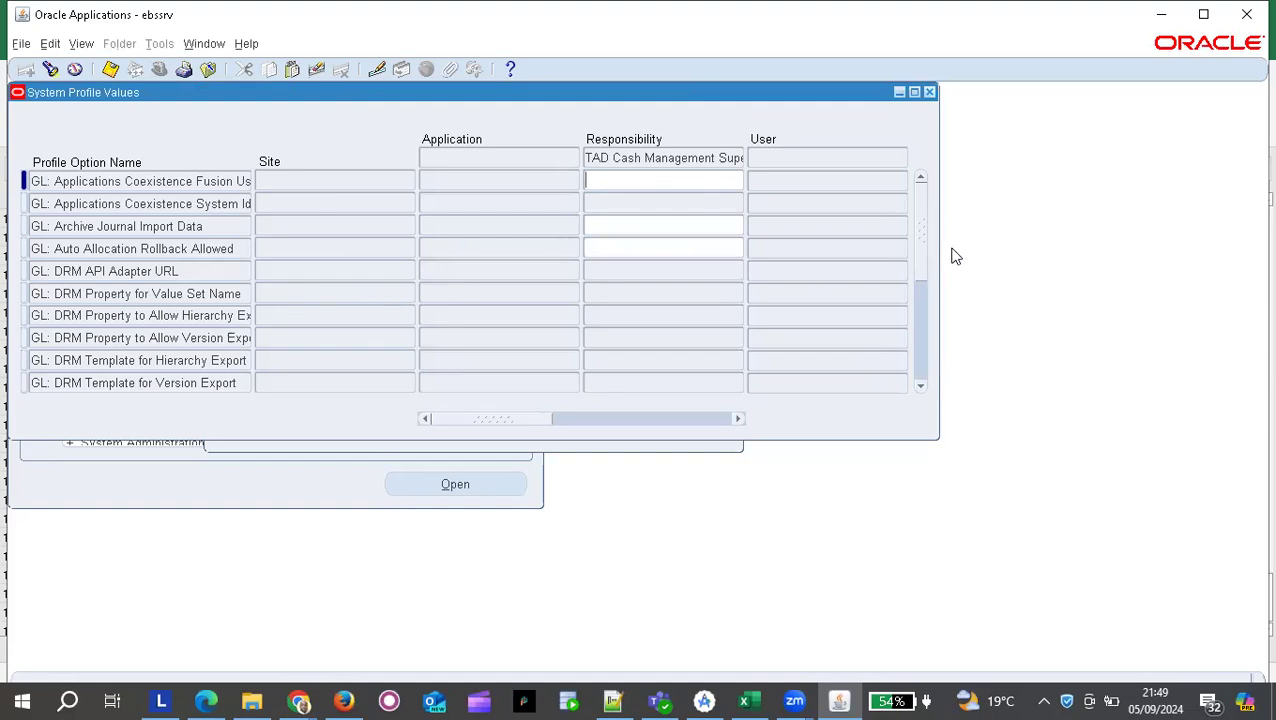
# Look through the listed GL profile options for one that sets the ledger name at responsibility level.
pyautogui.click(920, 296)
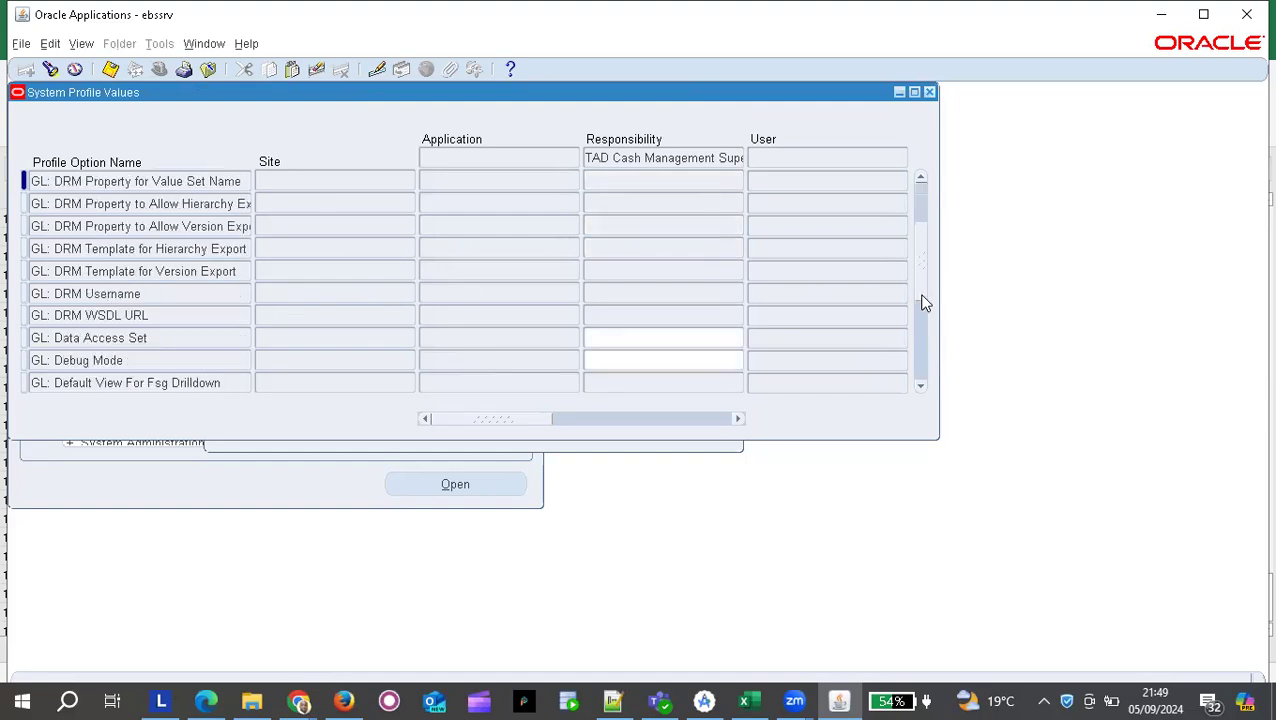
pyautogui.click(921, 310)
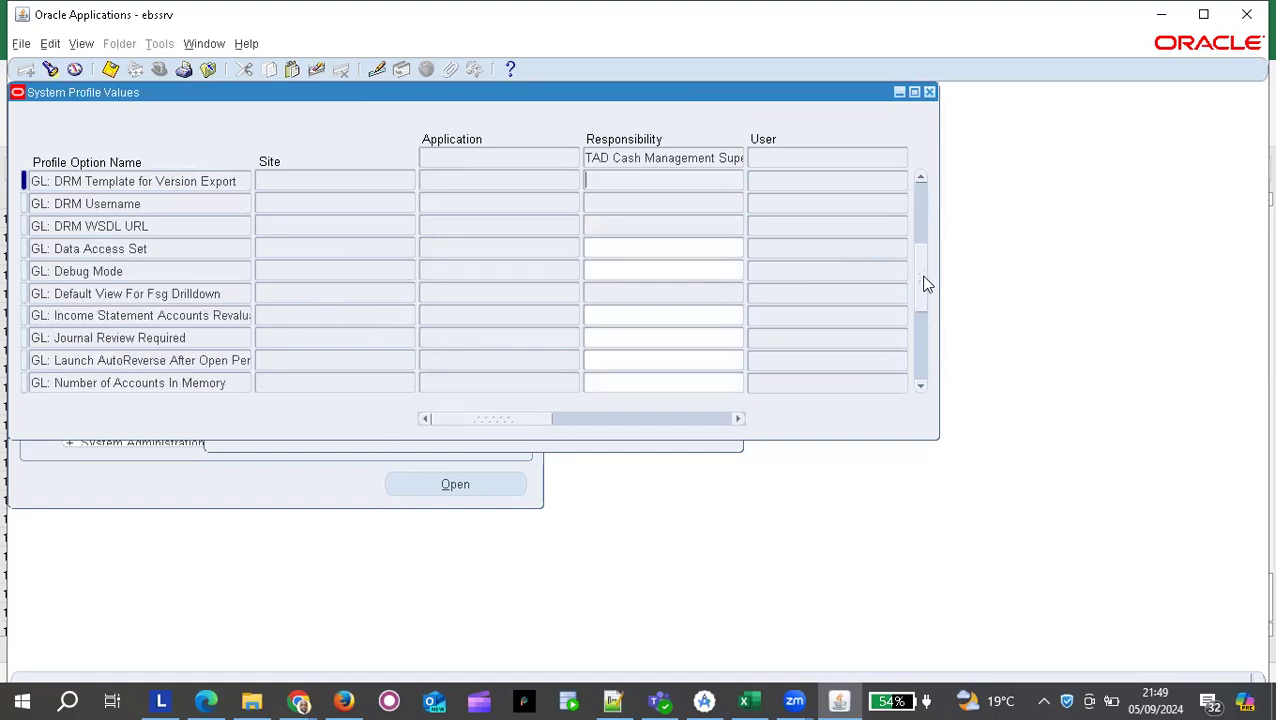
pyautogui.click(921, 308)
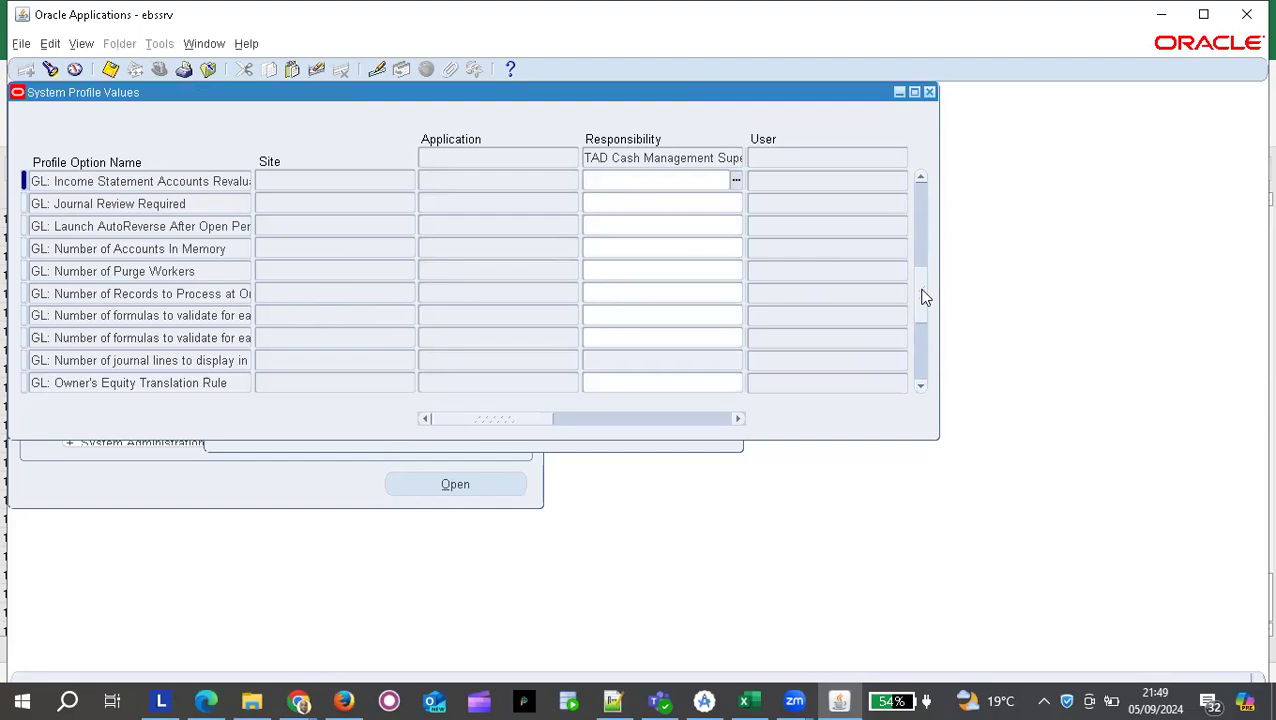
pyautogui.click(921, 342)
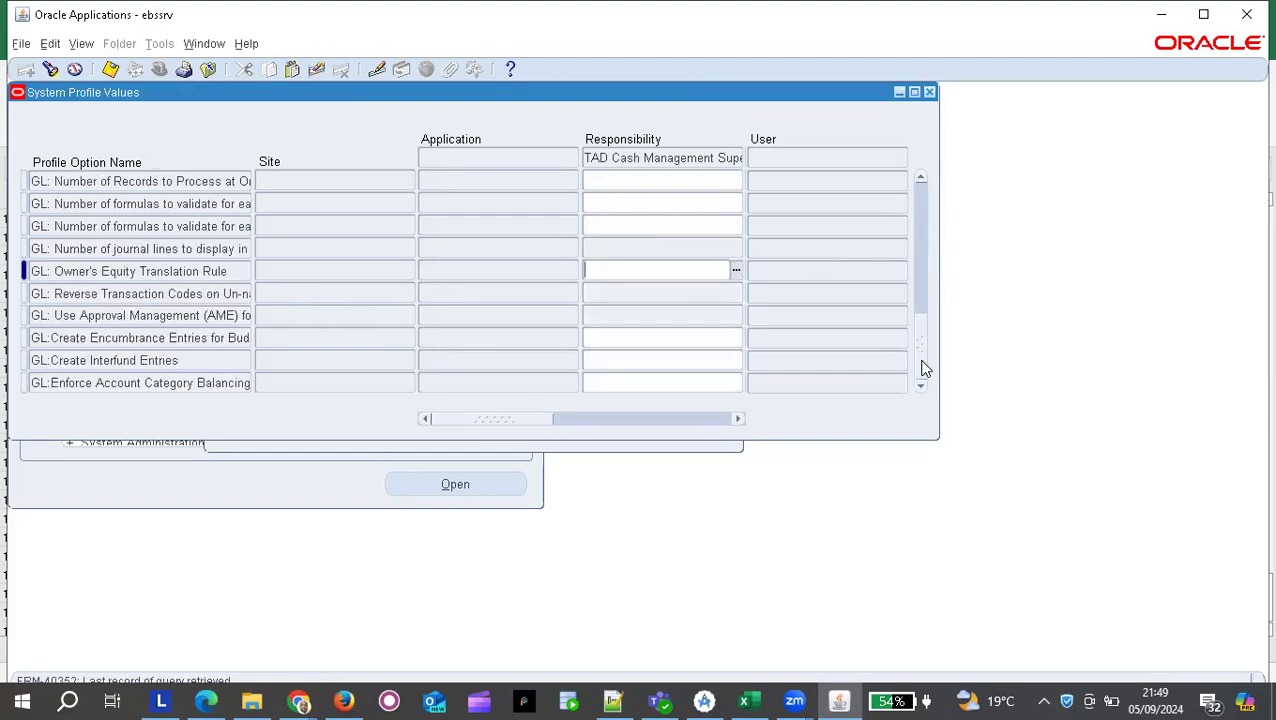
pyautogui.click(920, 336)
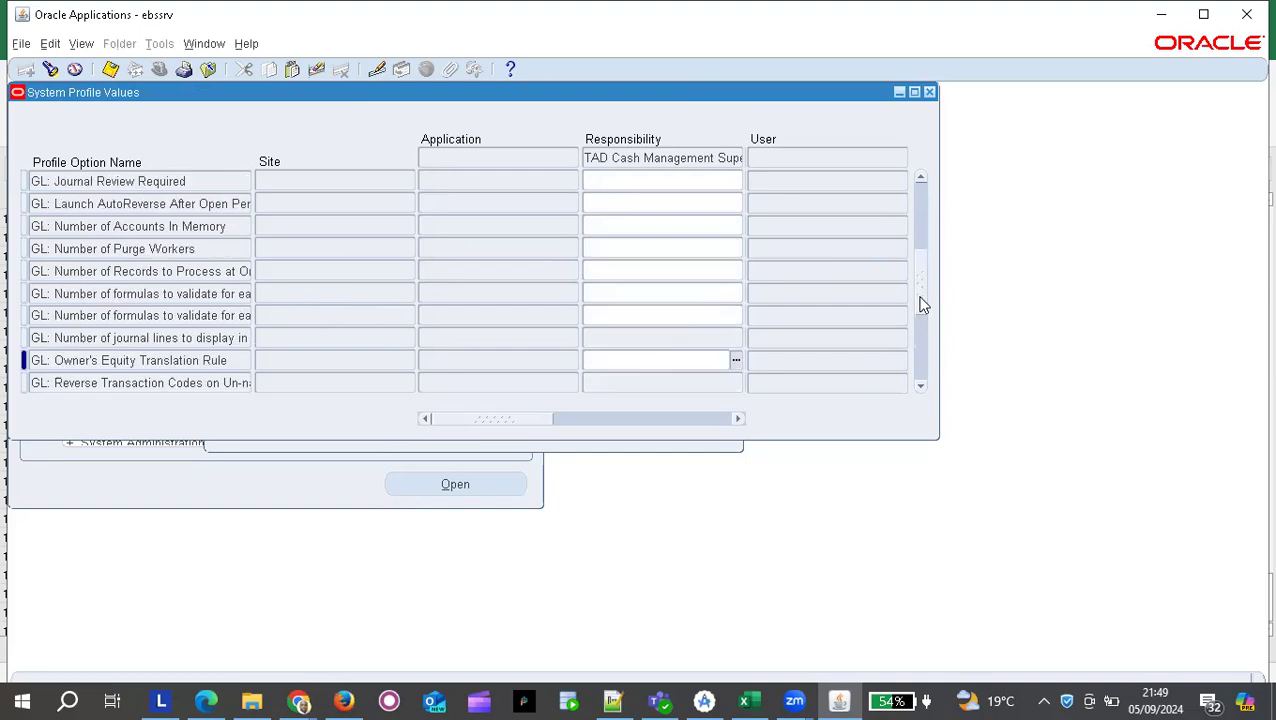
pyautogui.click(920, 295)
pyautogui.click(919, 236)
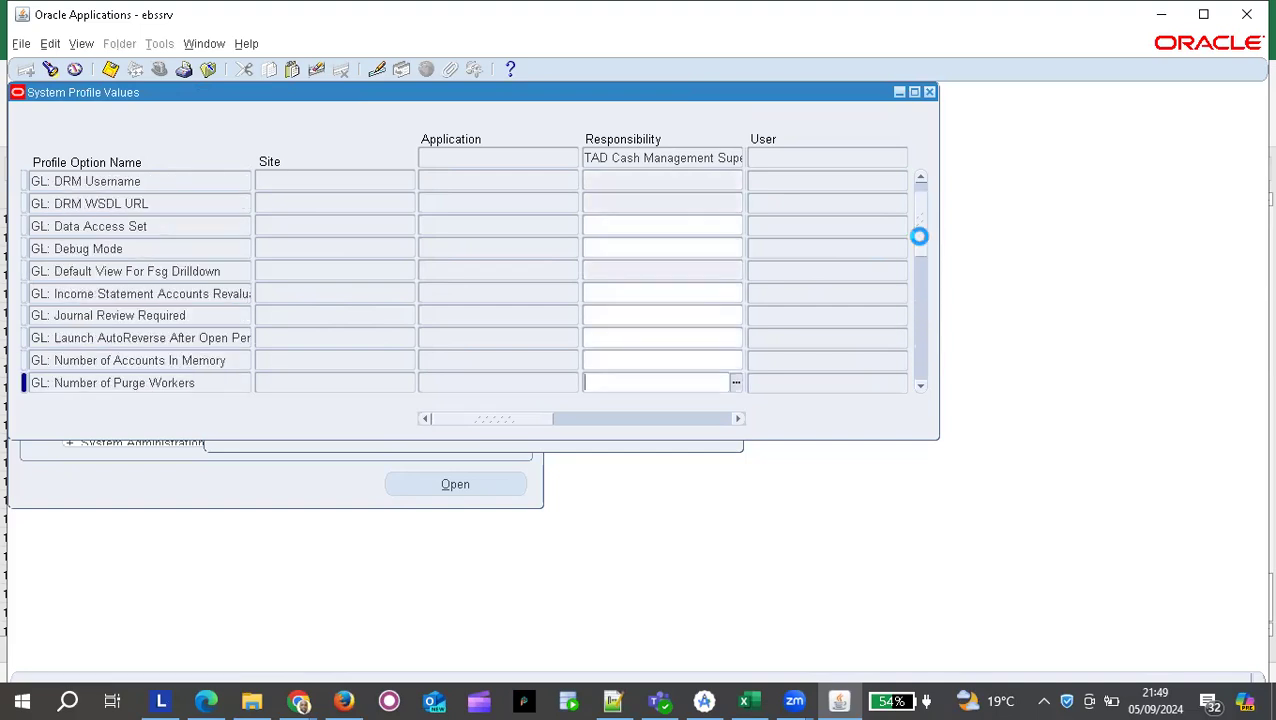
pyautogui.click(921, 222)
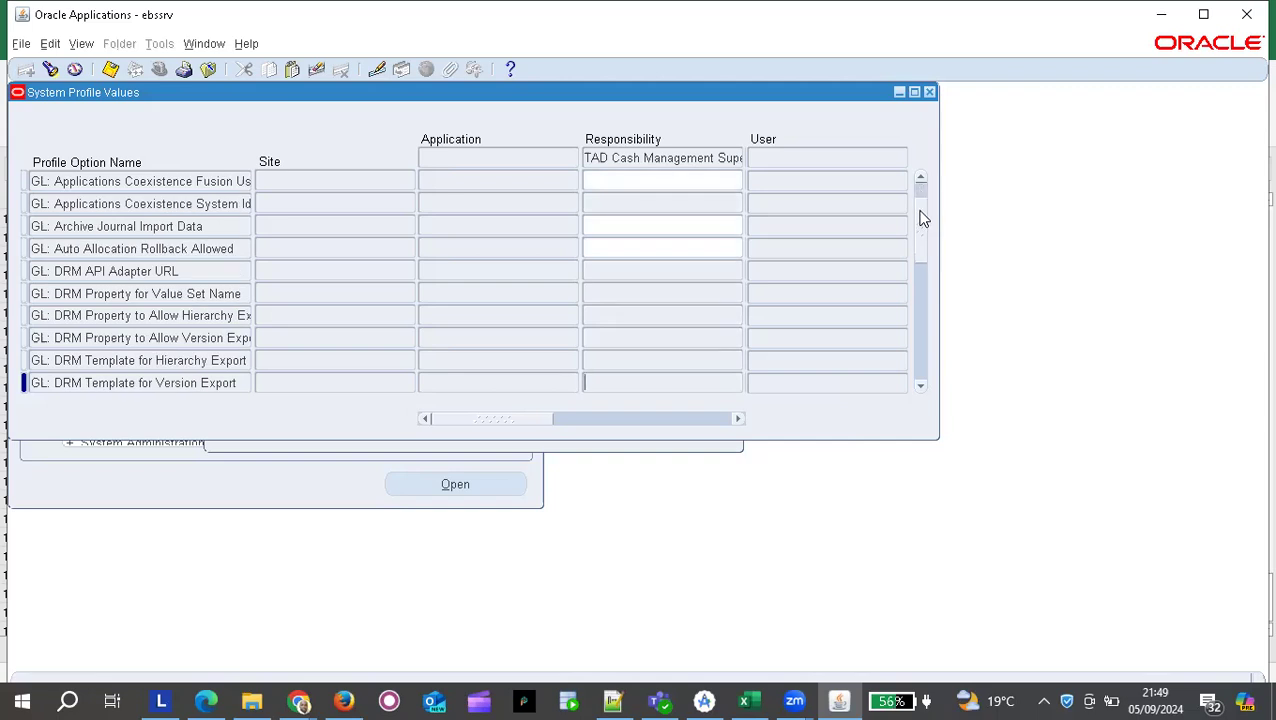
pyautogui.click(921, 215)
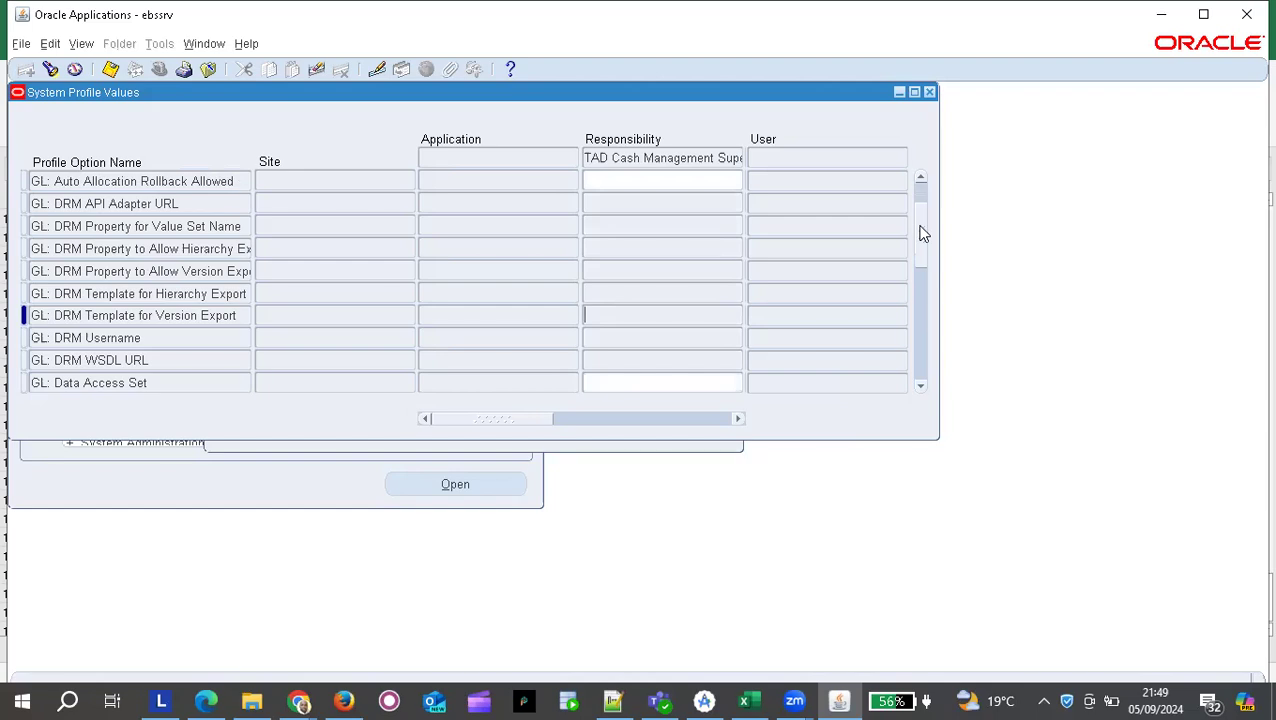
pyautogui.click(920, 240)
pyautogui.click(921, 260)
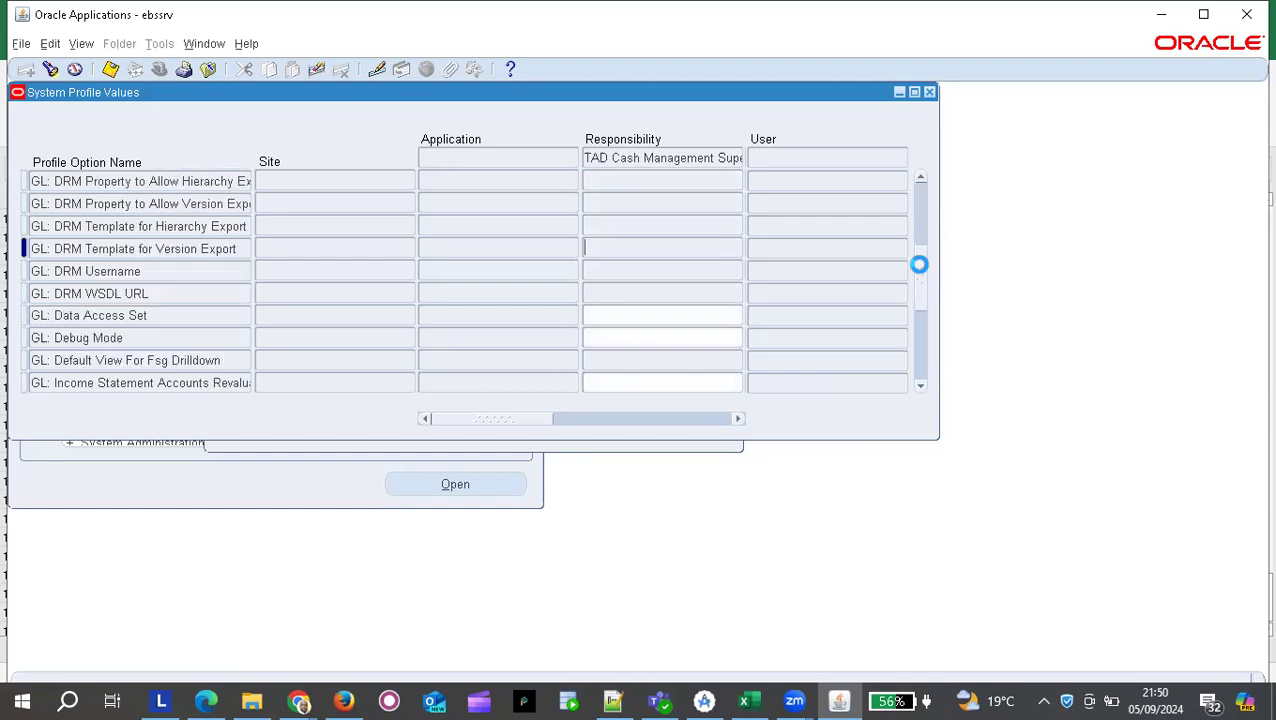
pyautogui.click(921, 272)
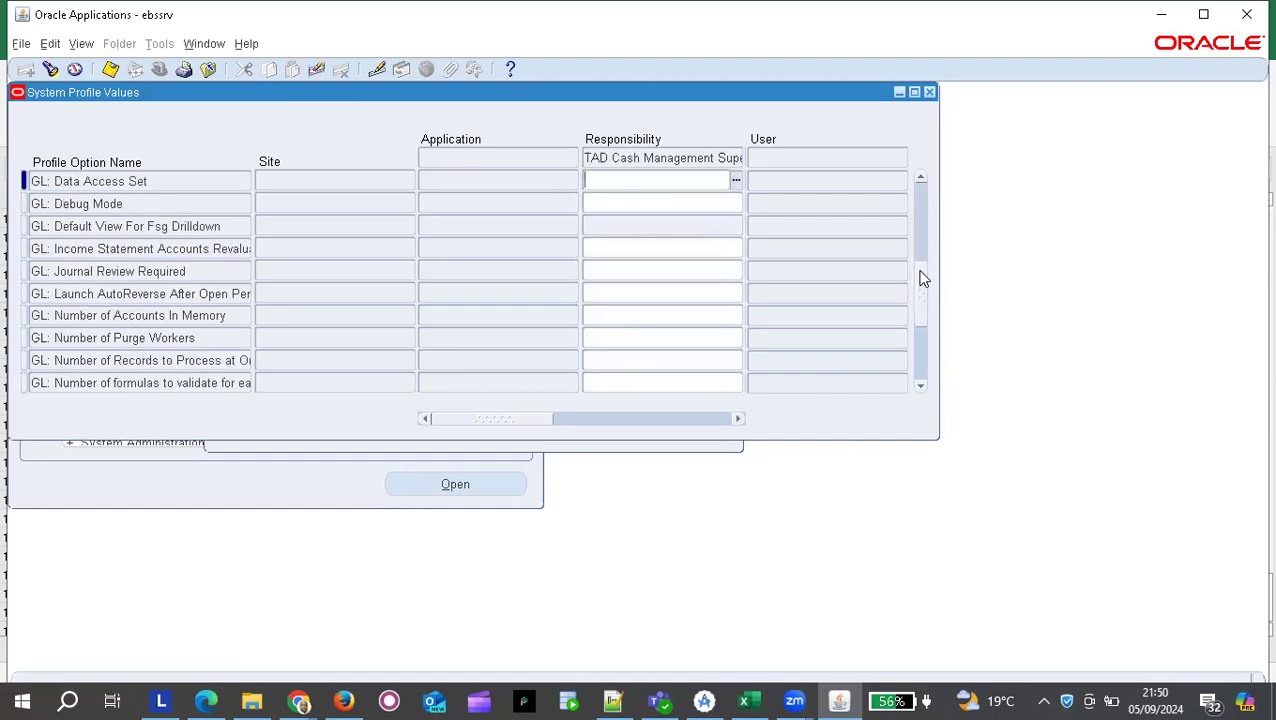
pyautogui.click(921, 302)
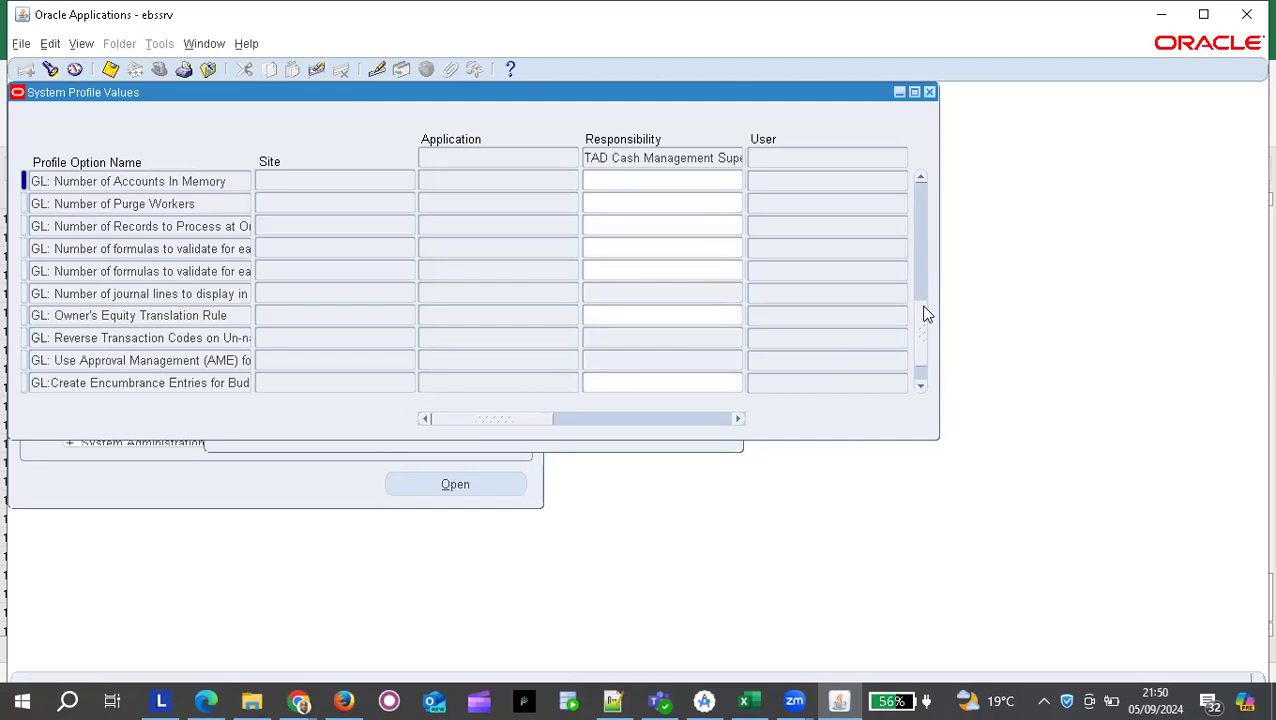
pyautogui.click(923, 318)
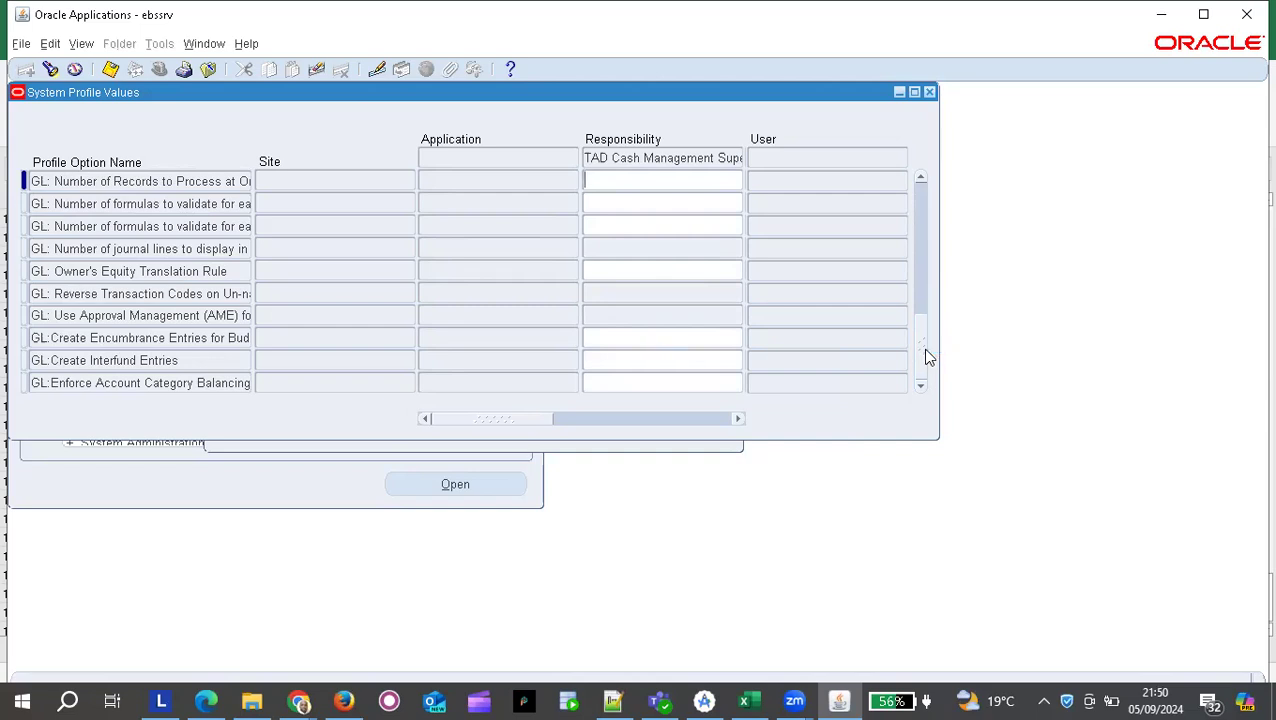
pyautogui.click(928, 357)
pyautogui.moveTo(923, 343); pyautogui.dragTo(914, 264)
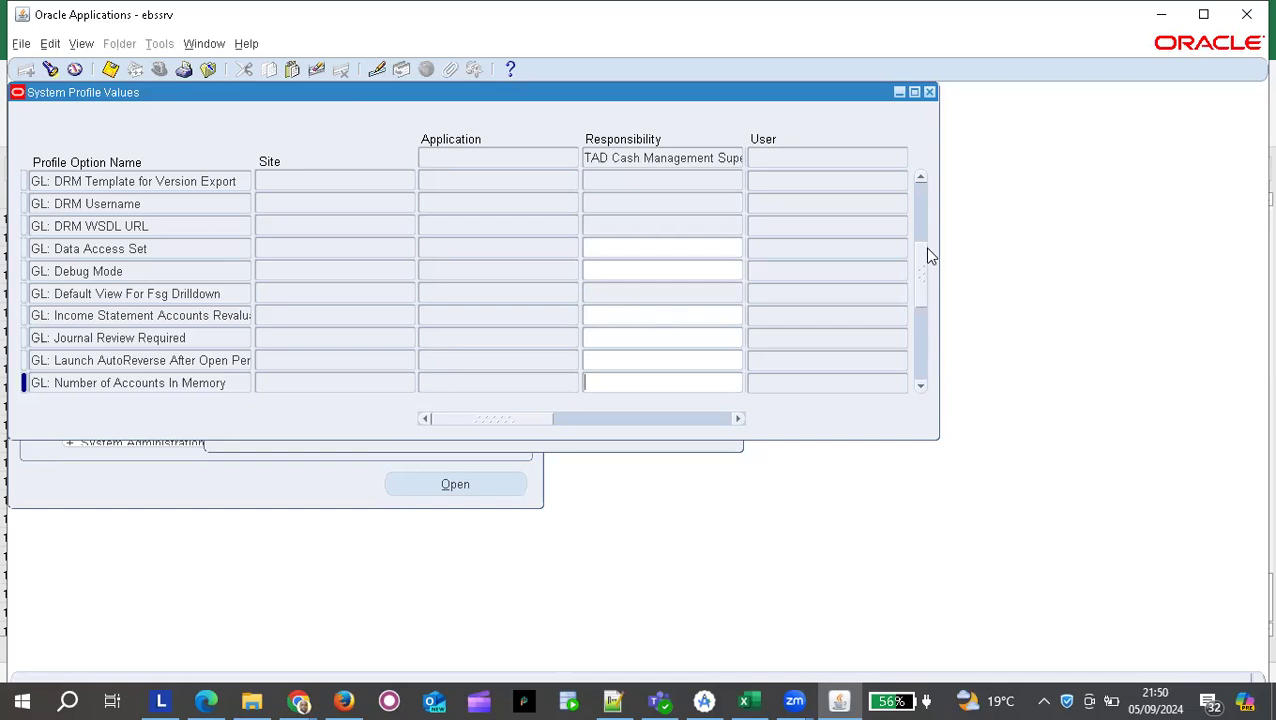
pyautogui.moveTo(925, 254); pyautogui.dragTo(925, 181)
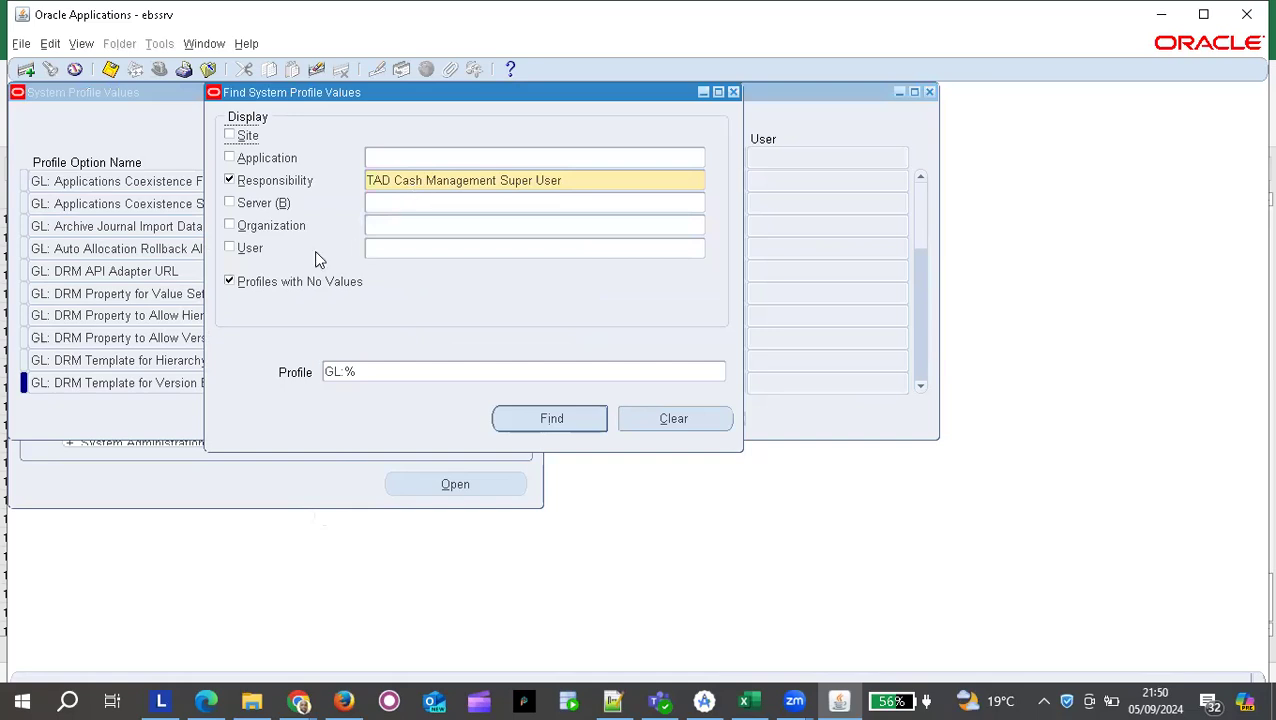
# Exclude profiles with no values, rerun the "GL:%" search for the responsibility, and return to the search criteria.
pyautogui.click(229, 281)
pyautogui.click(534, 417)
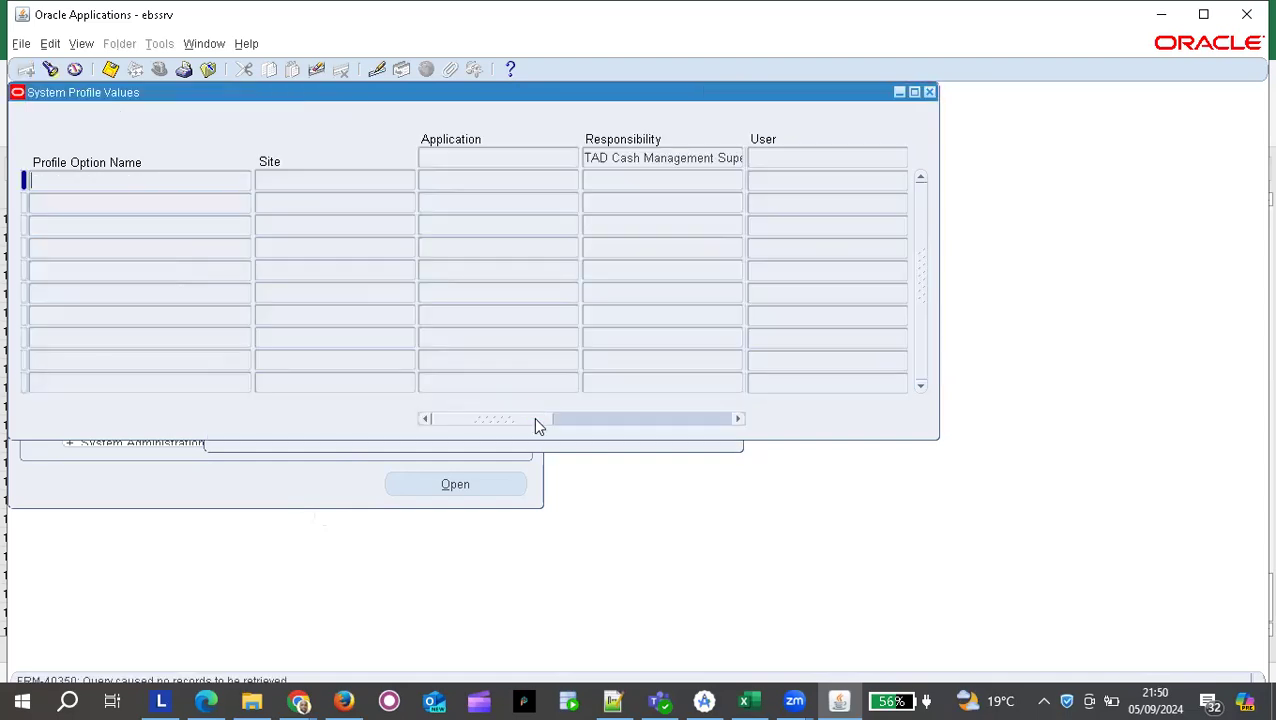
pyautogui.press('F11')
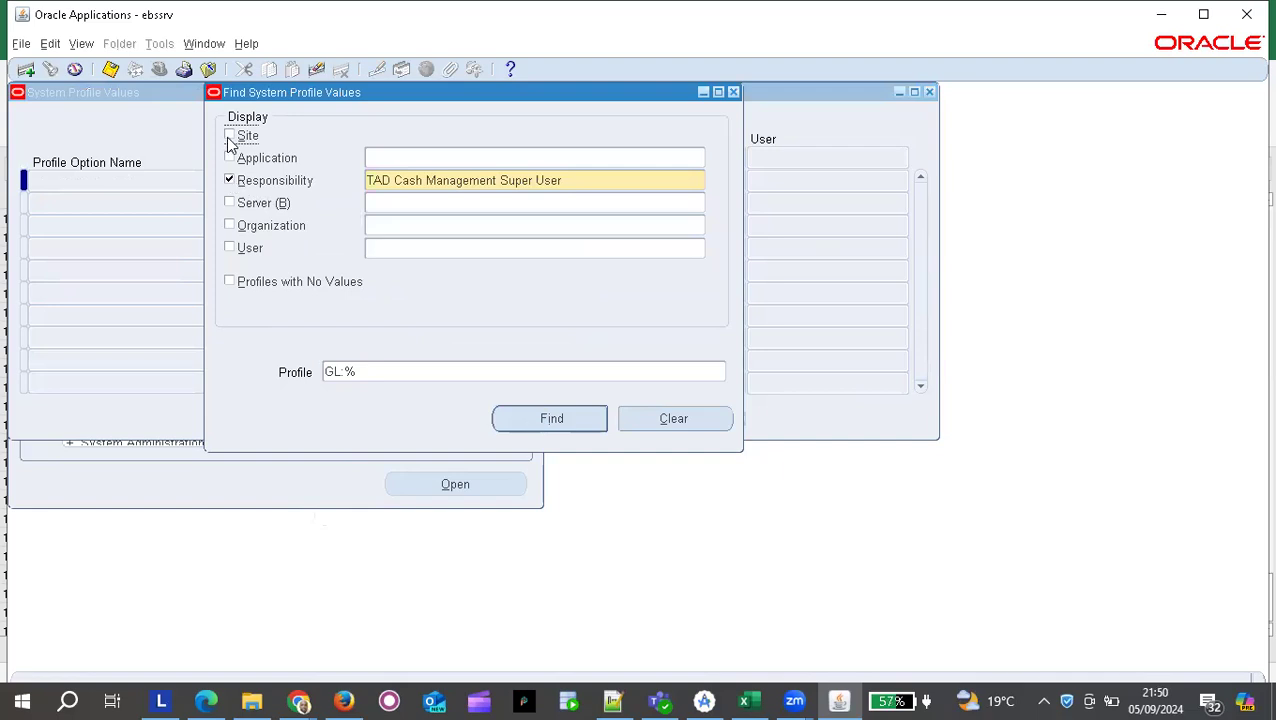
# Search "GL:%" at both site and responsibility level, dismissing the Forms error dialogs and the site-level note.
pyautogui.click(501, 404)
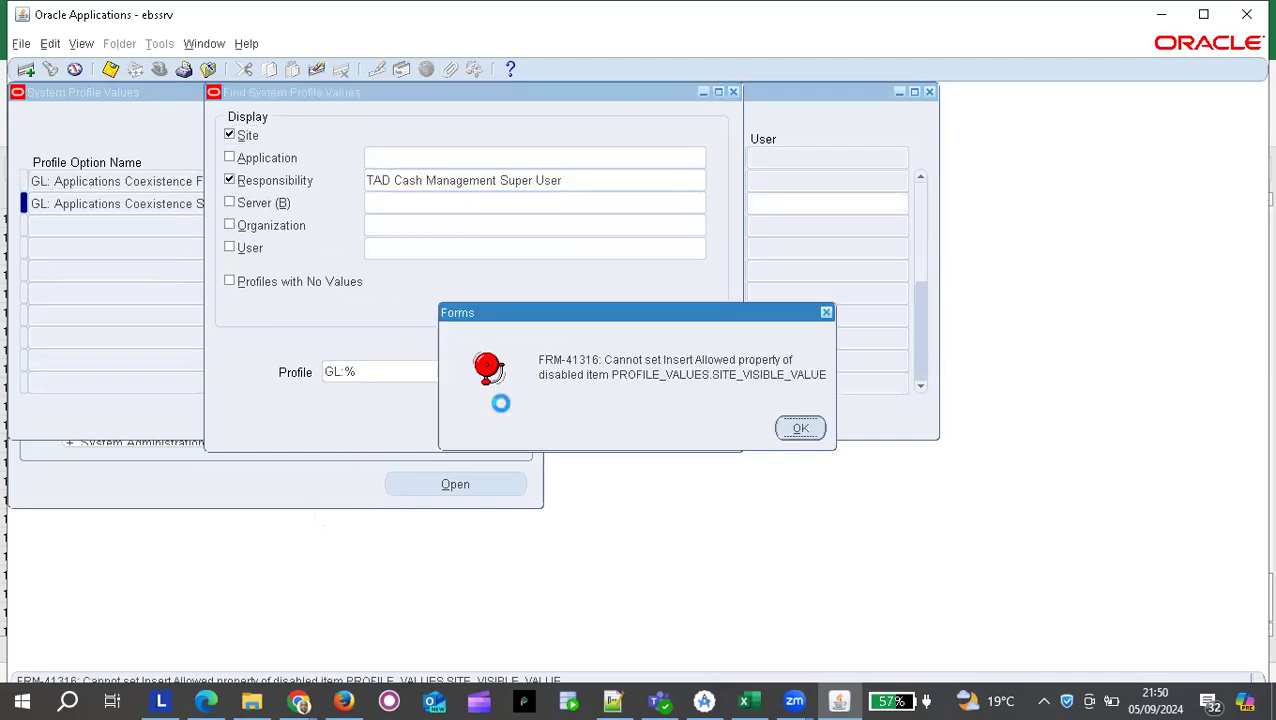
pyautogui.click(800, 426)
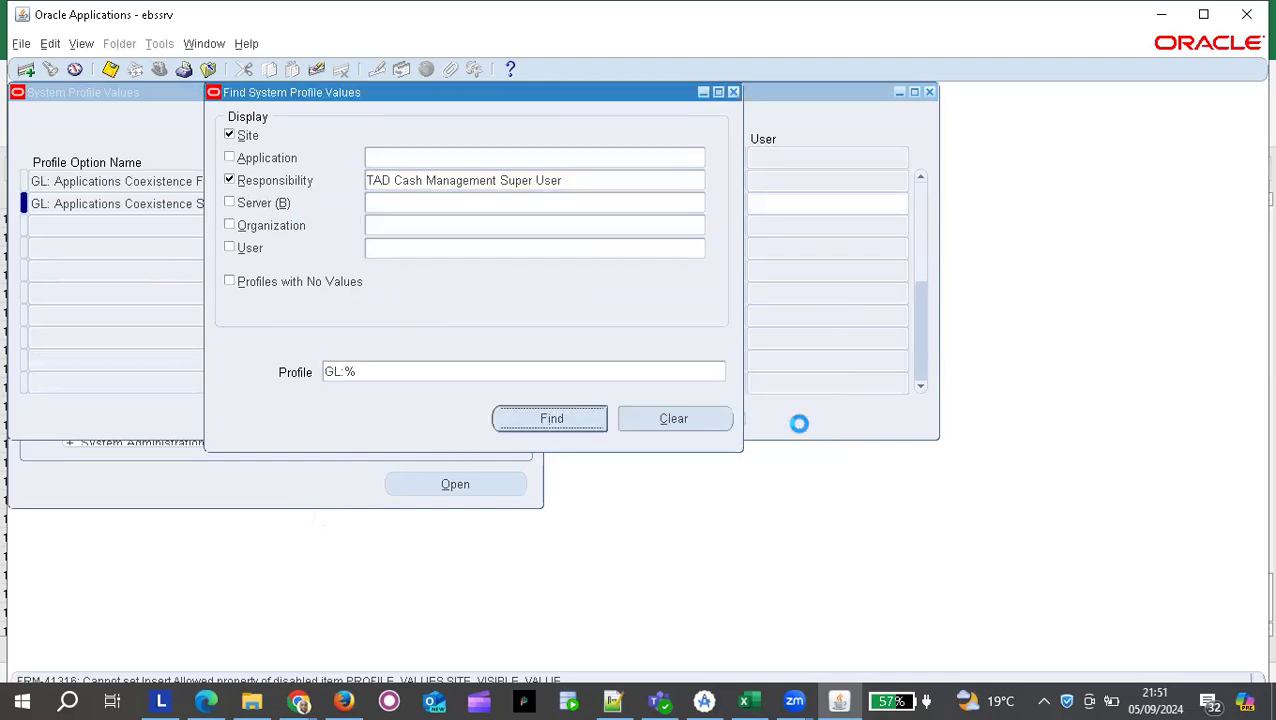
pyautogui.click(800, 428)
pyautogui.click(800, 428)
pyautogui.click(824, 314)
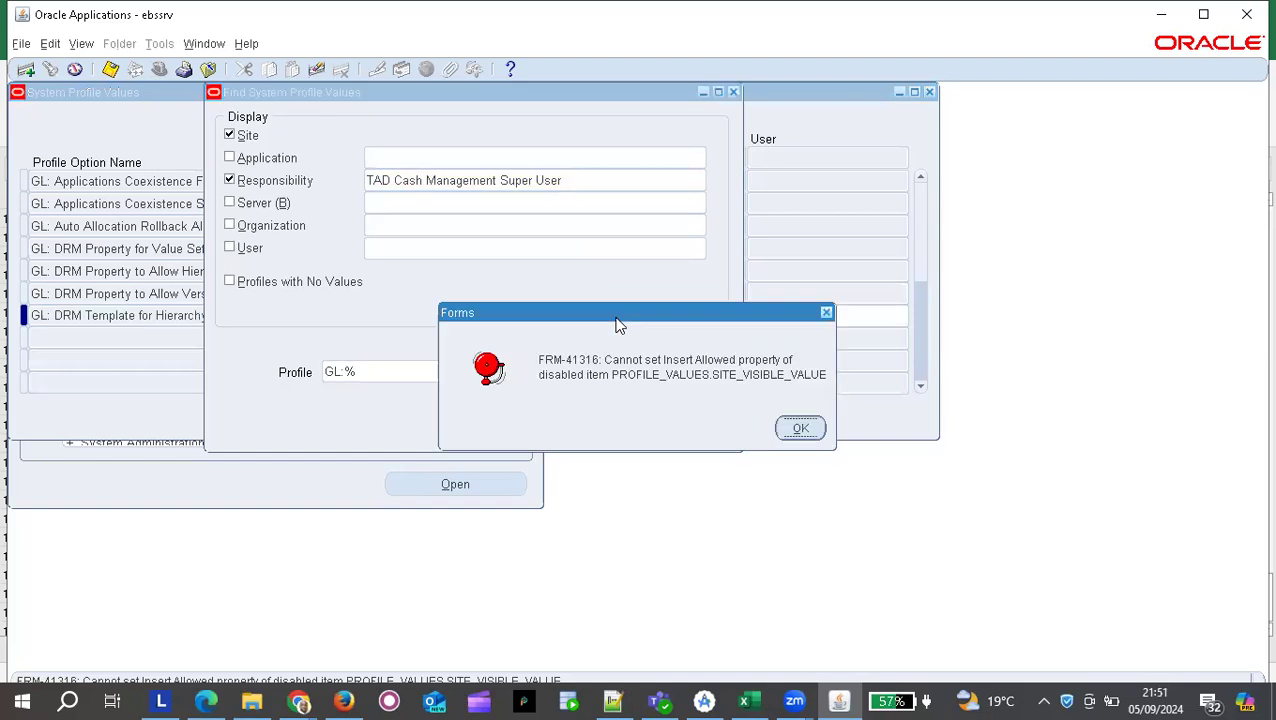
pyautogui.click(825, 312)
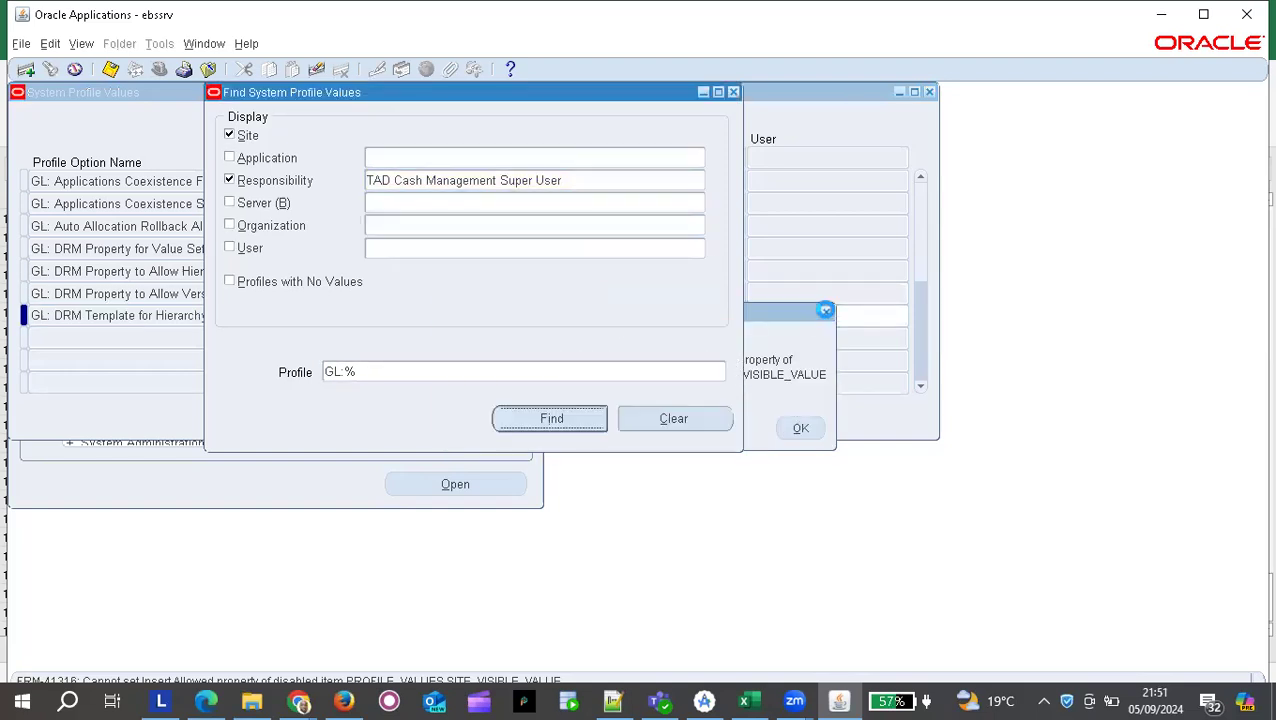
pyautogui.click(825, 310)
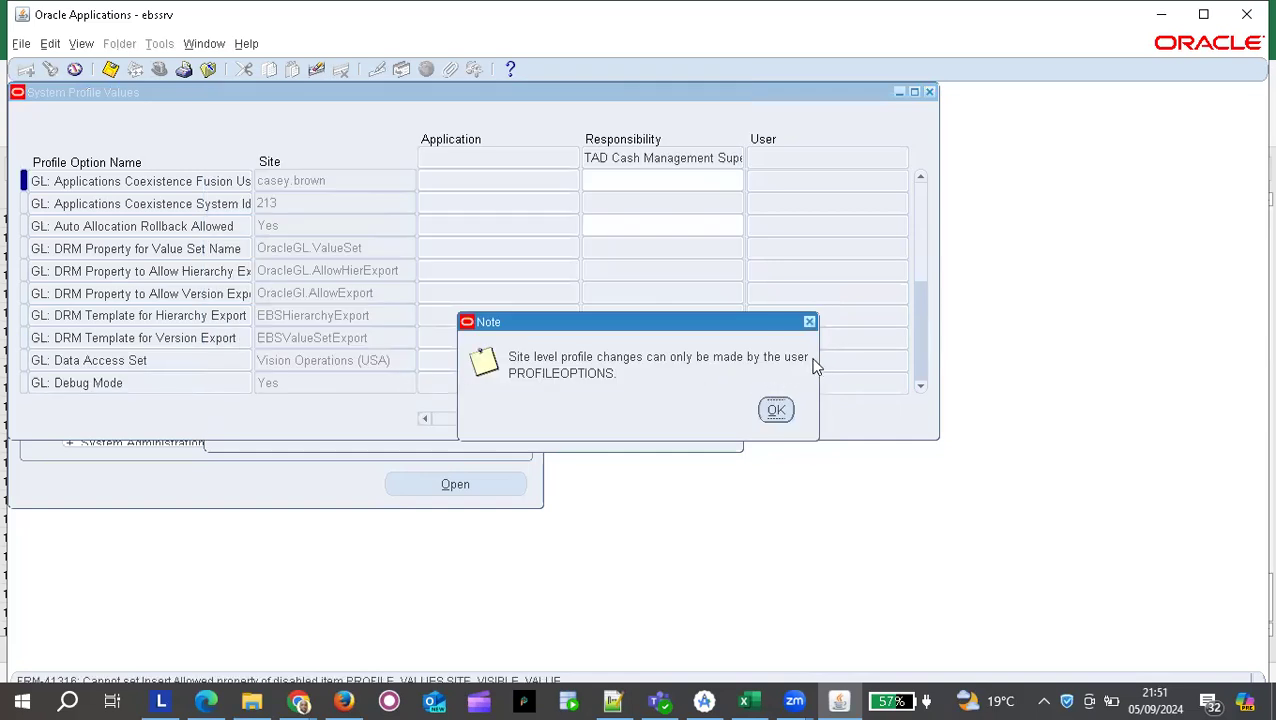
pyautogui.click(776, 408)
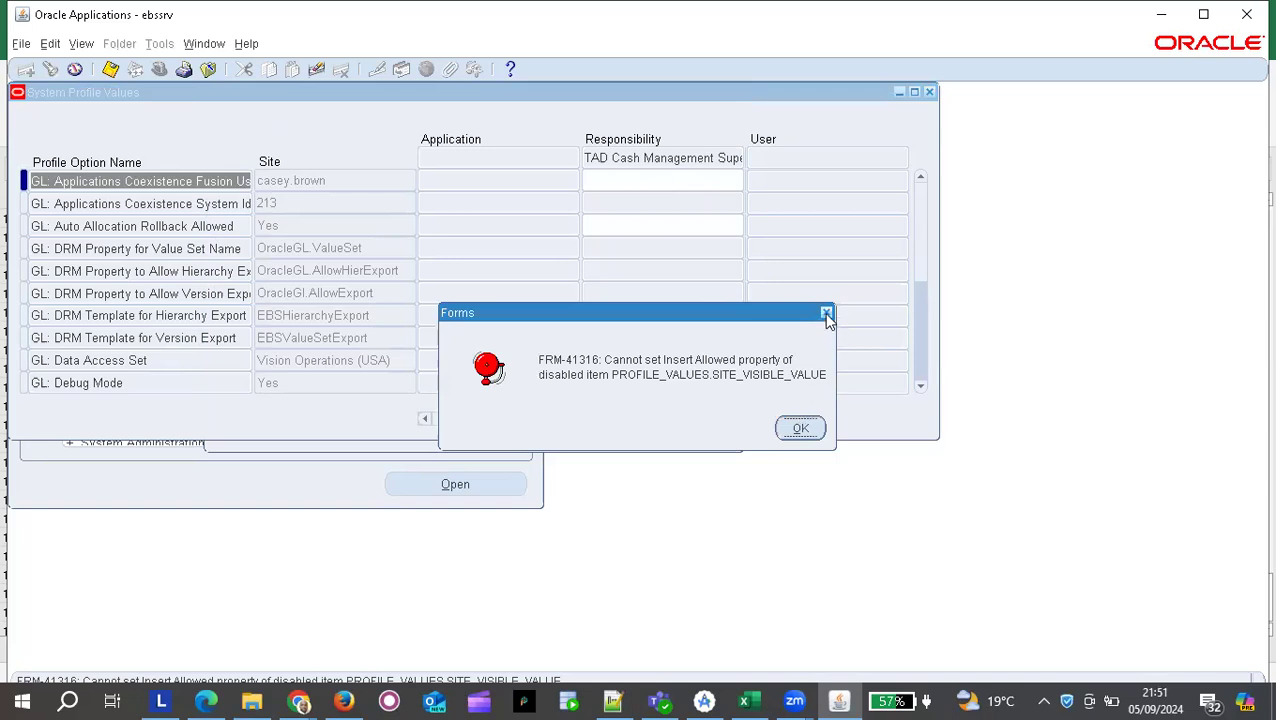
pyautogui.click(825, 314)
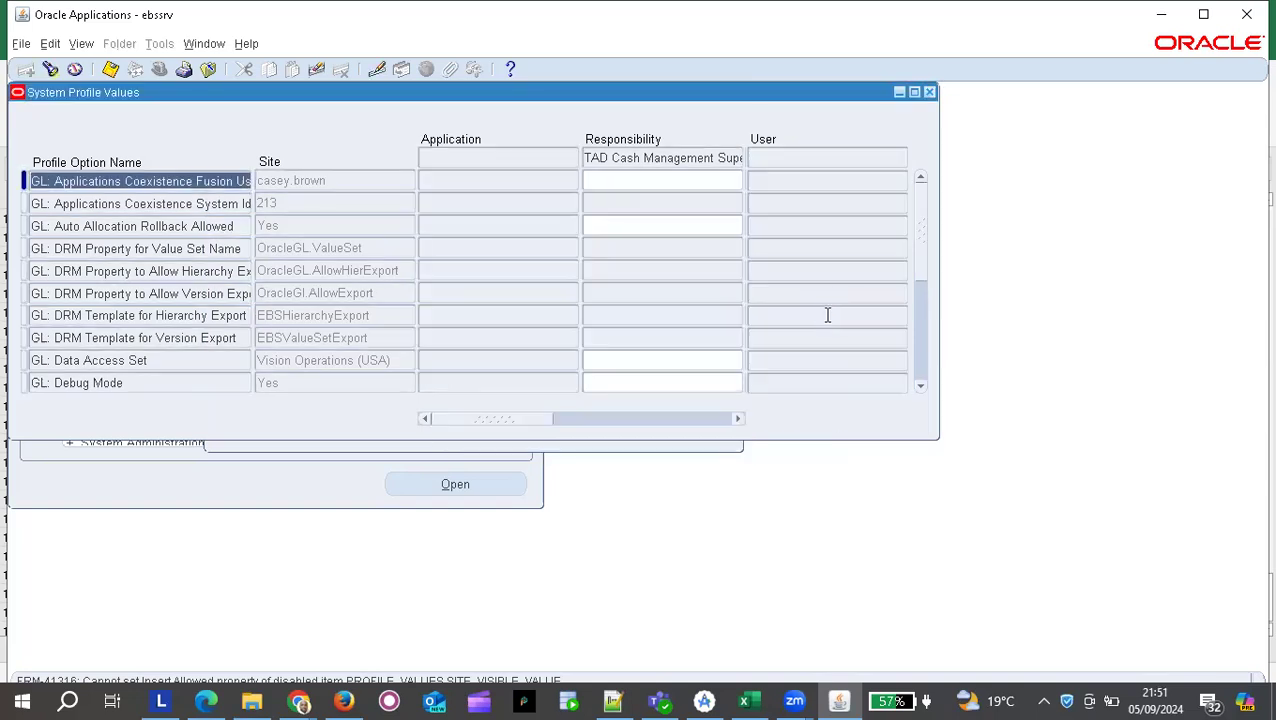
# Reopen the profile search criteria, clear the profile criterion, and exclude the site level.
pyautogui.press('F11')
pyautogui.click(366, 370)
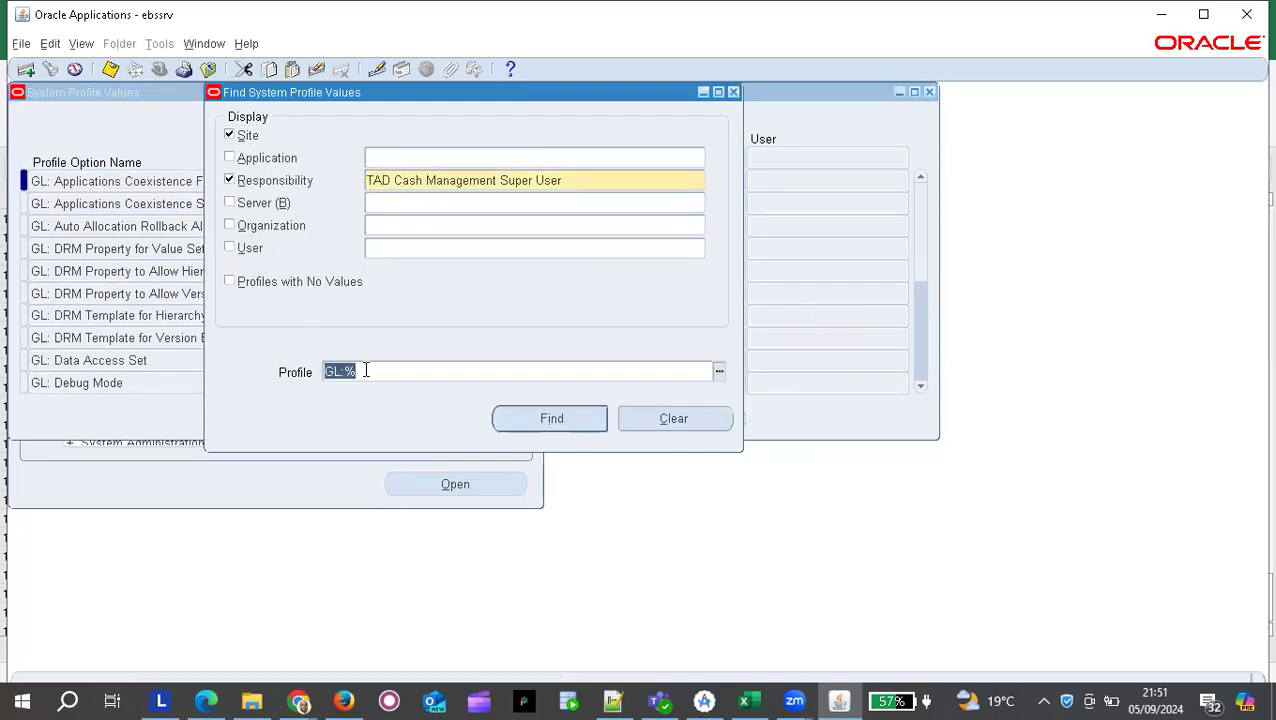
pyautogui.press('Delete')
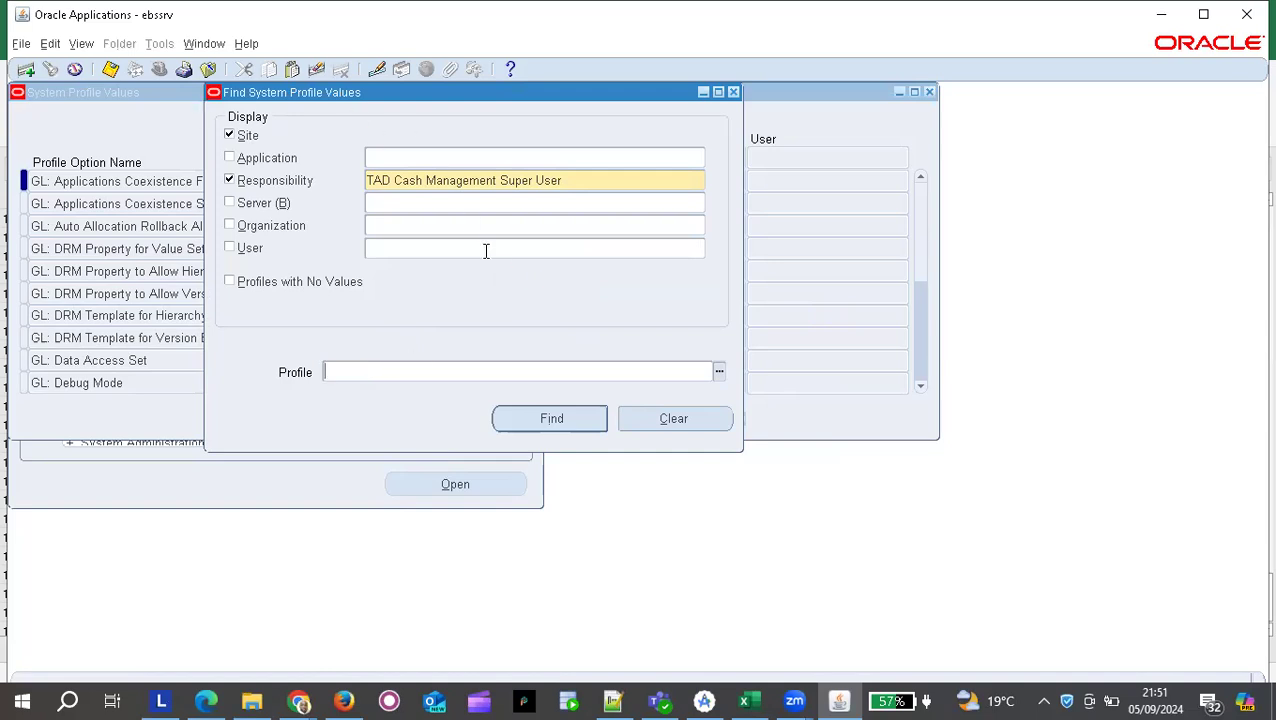
pyautogui.click(229, 134)
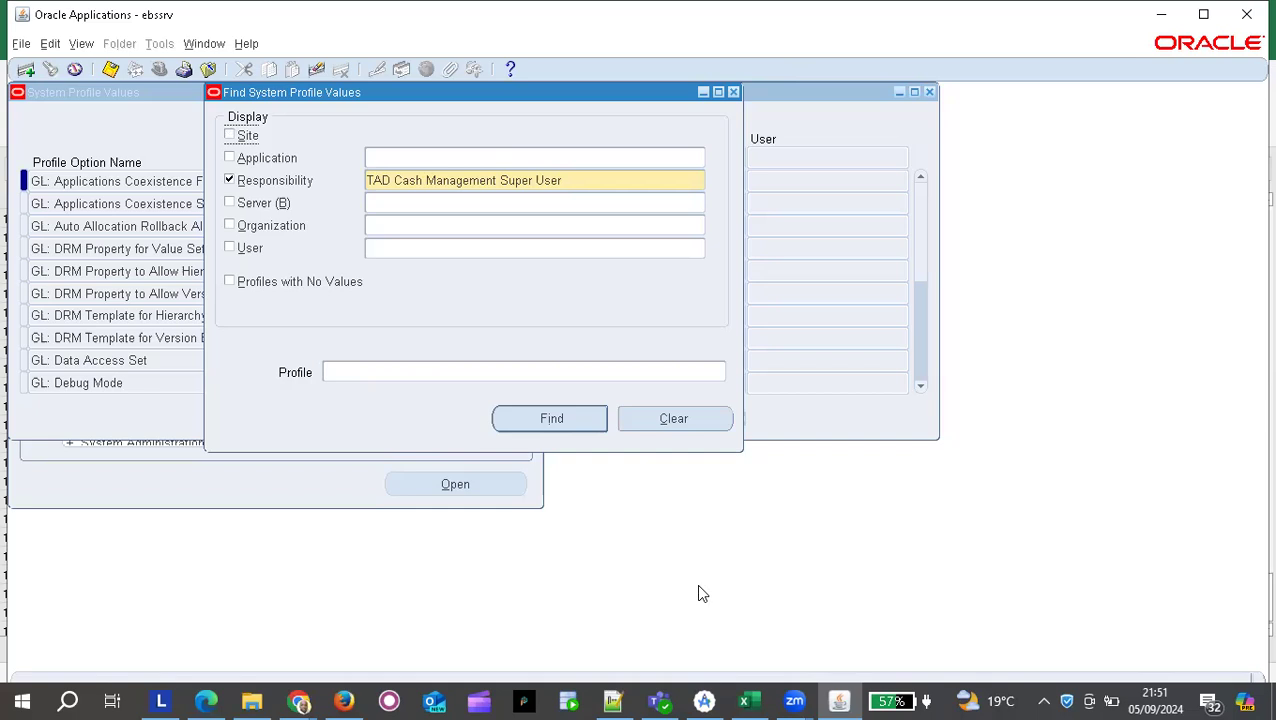
pyautogui.click(719, 44)
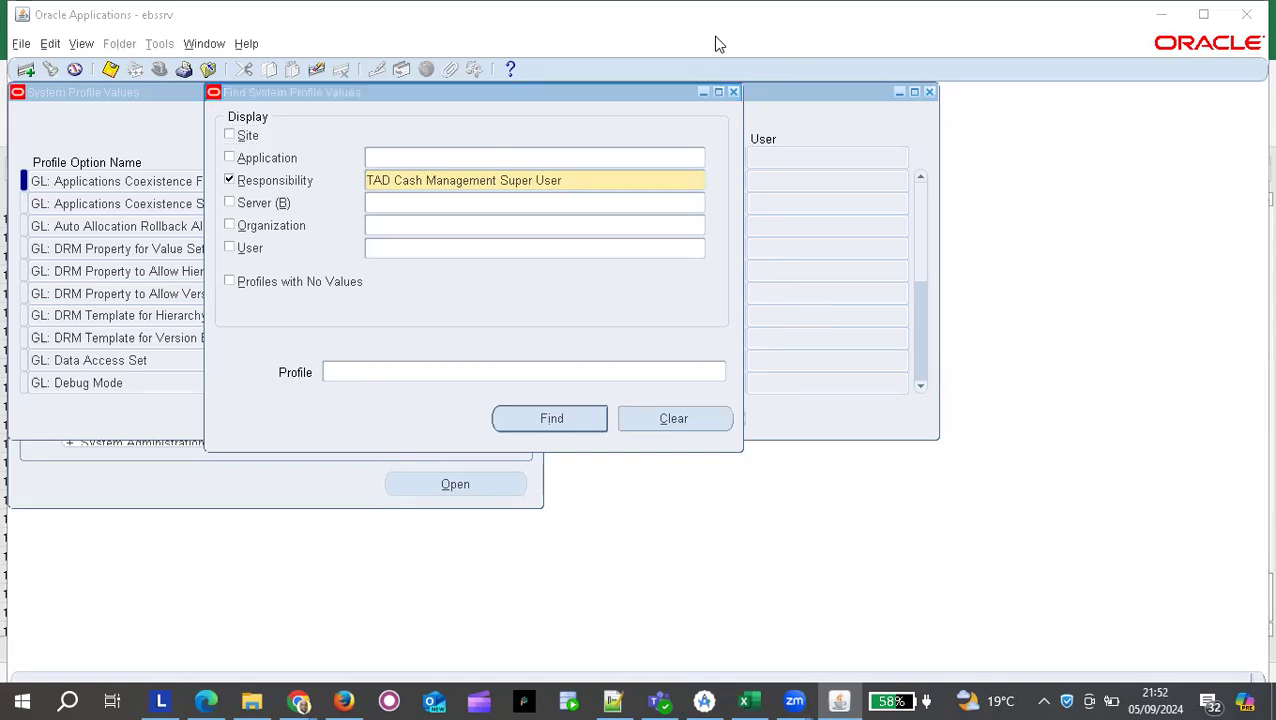